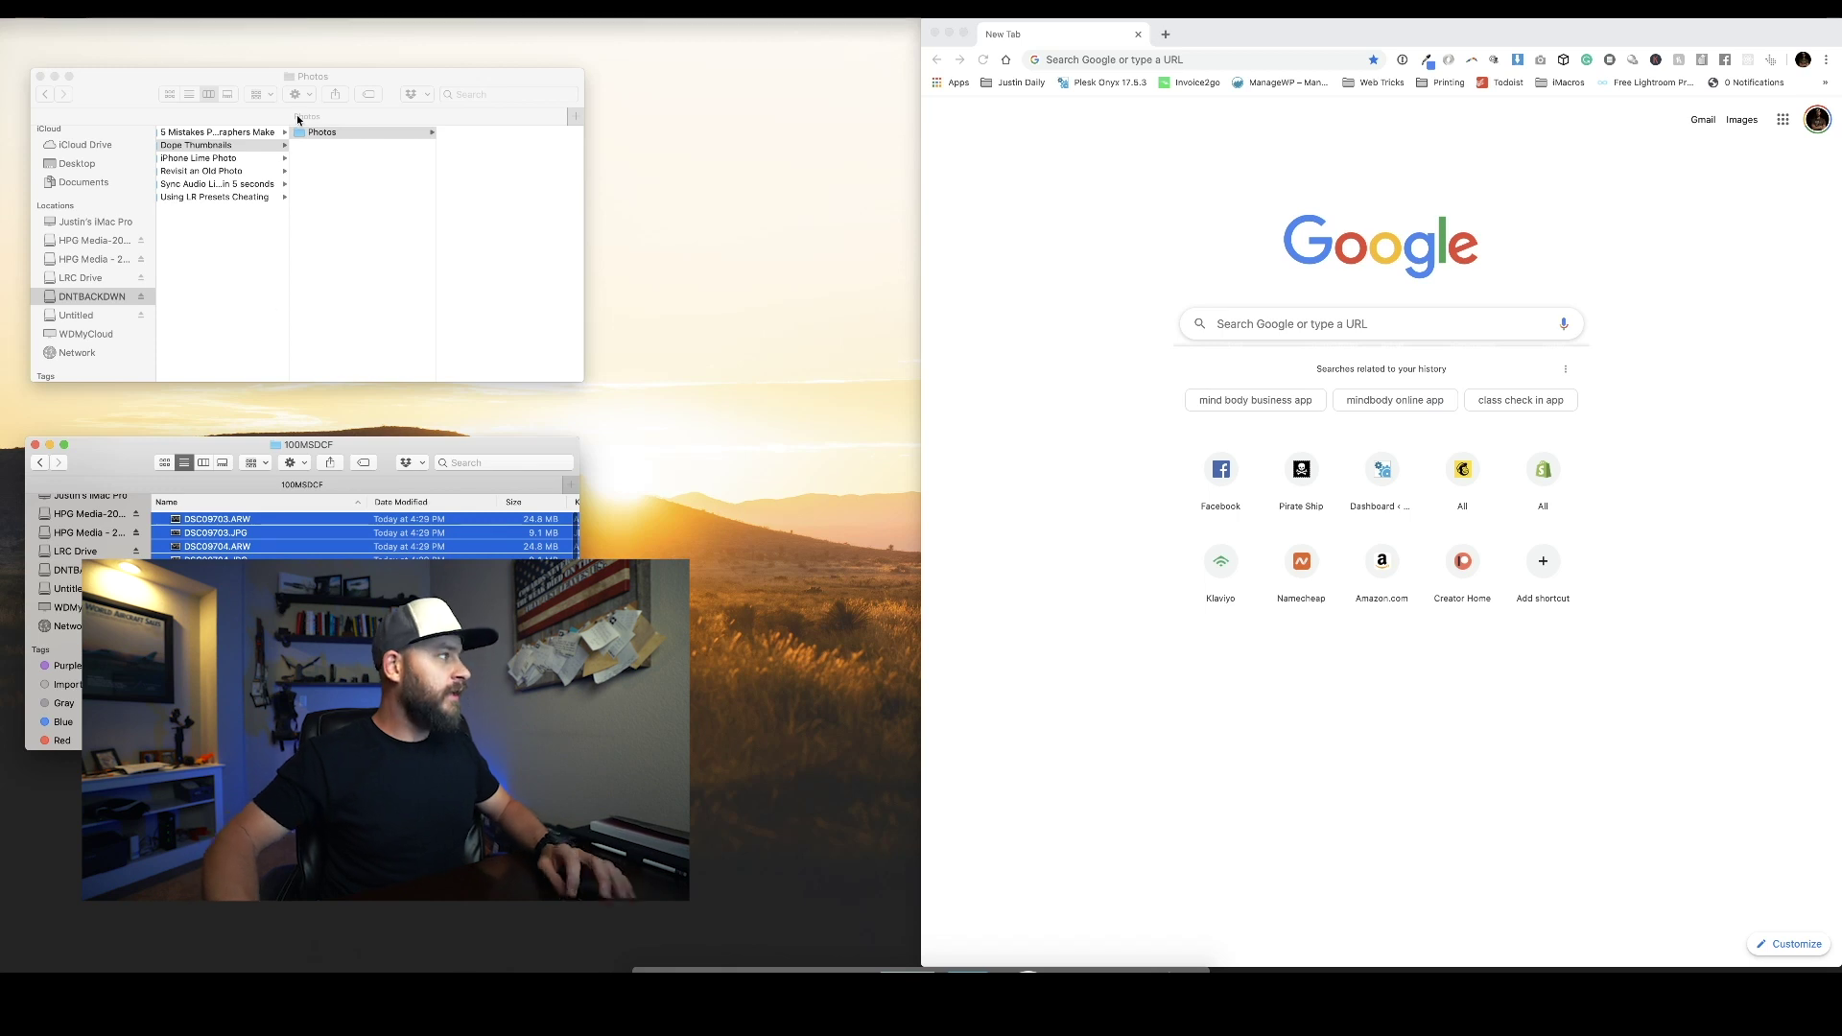
Step: Copy the camera card photos into the Dope Thumbnails Photos folder, and add that folder's photos to the Lightroom Classic catalog
click(484, 189)
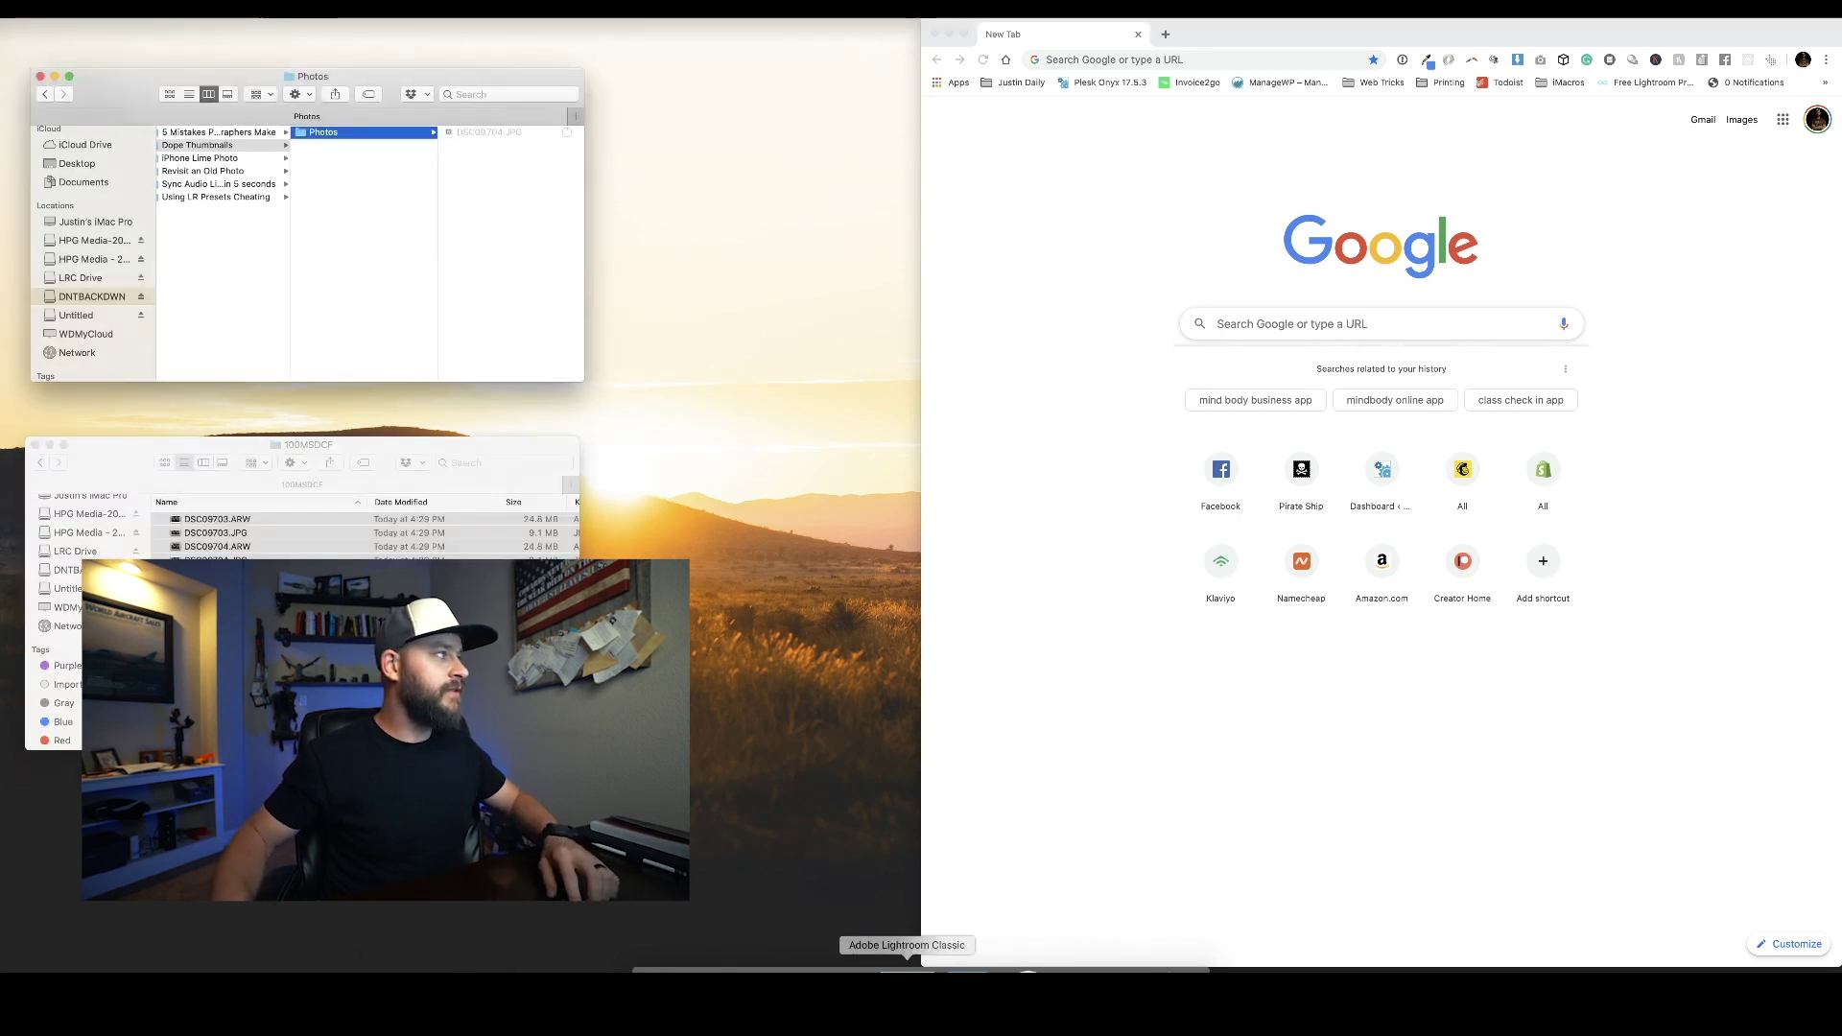
click(906, 969)
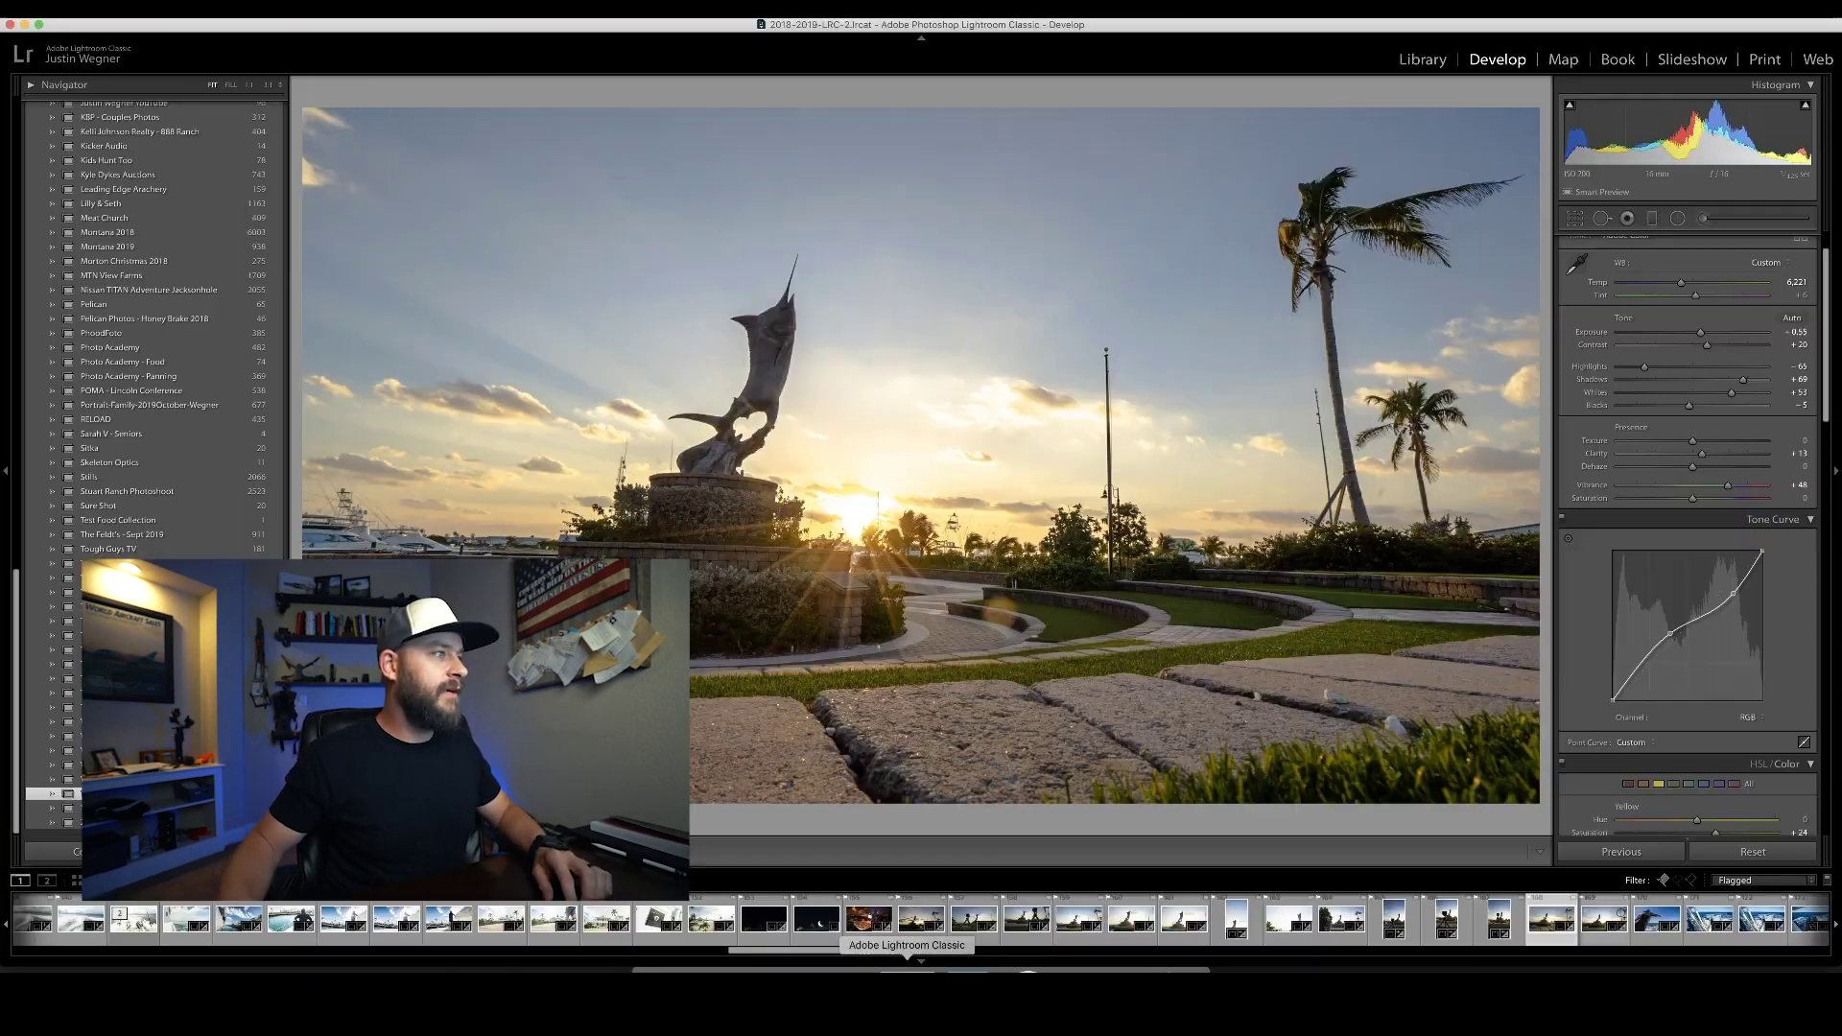
click(1420, 60)
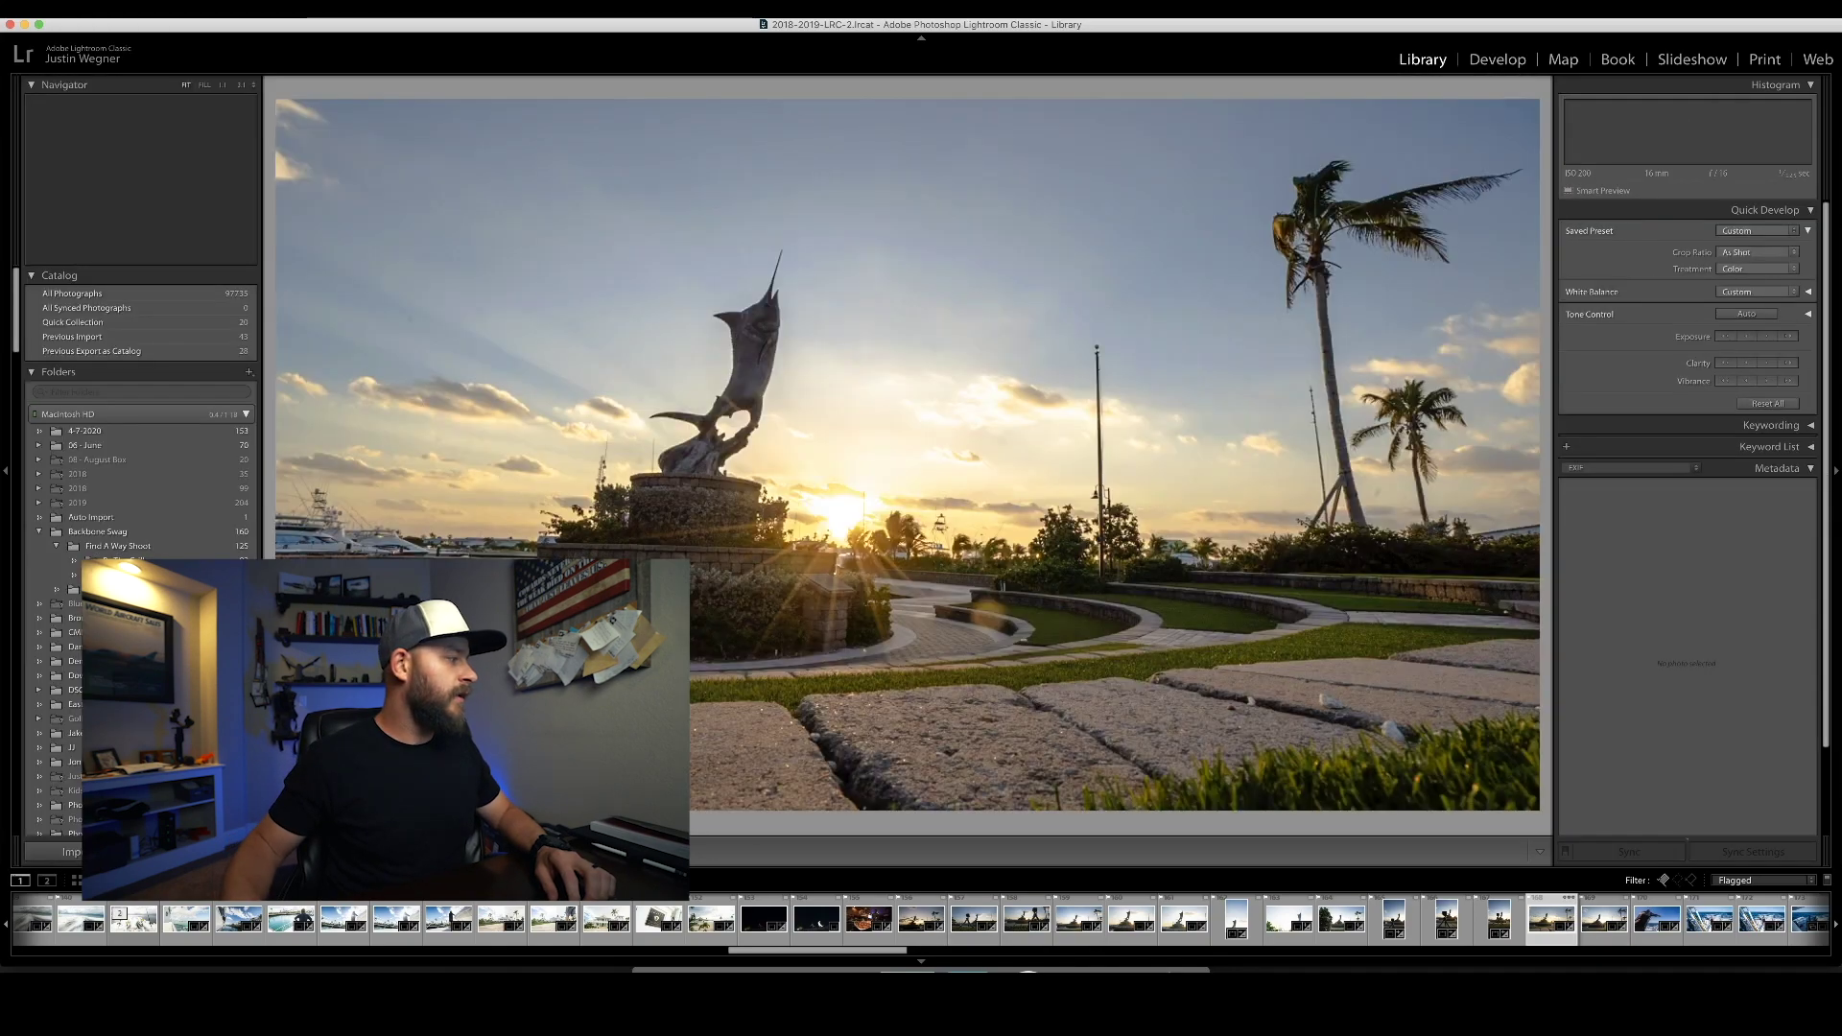
click(58, 852)
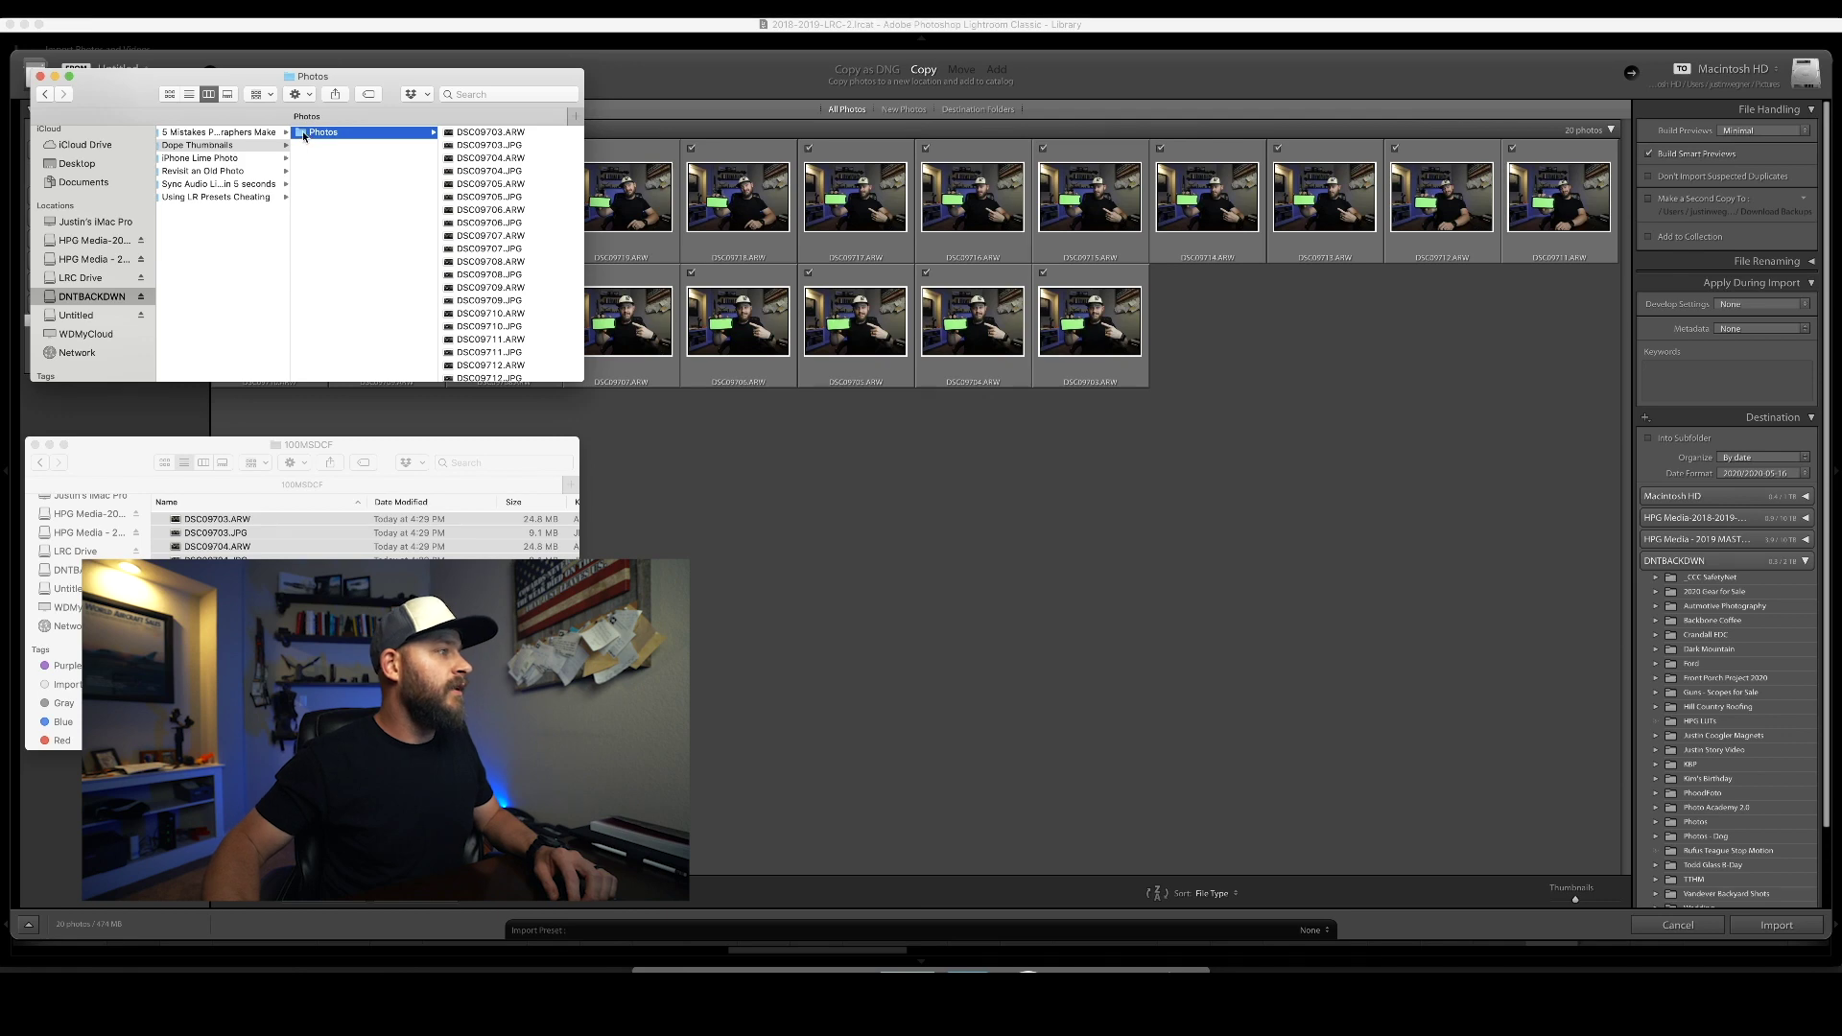
drag(304, 136, 941, 666)
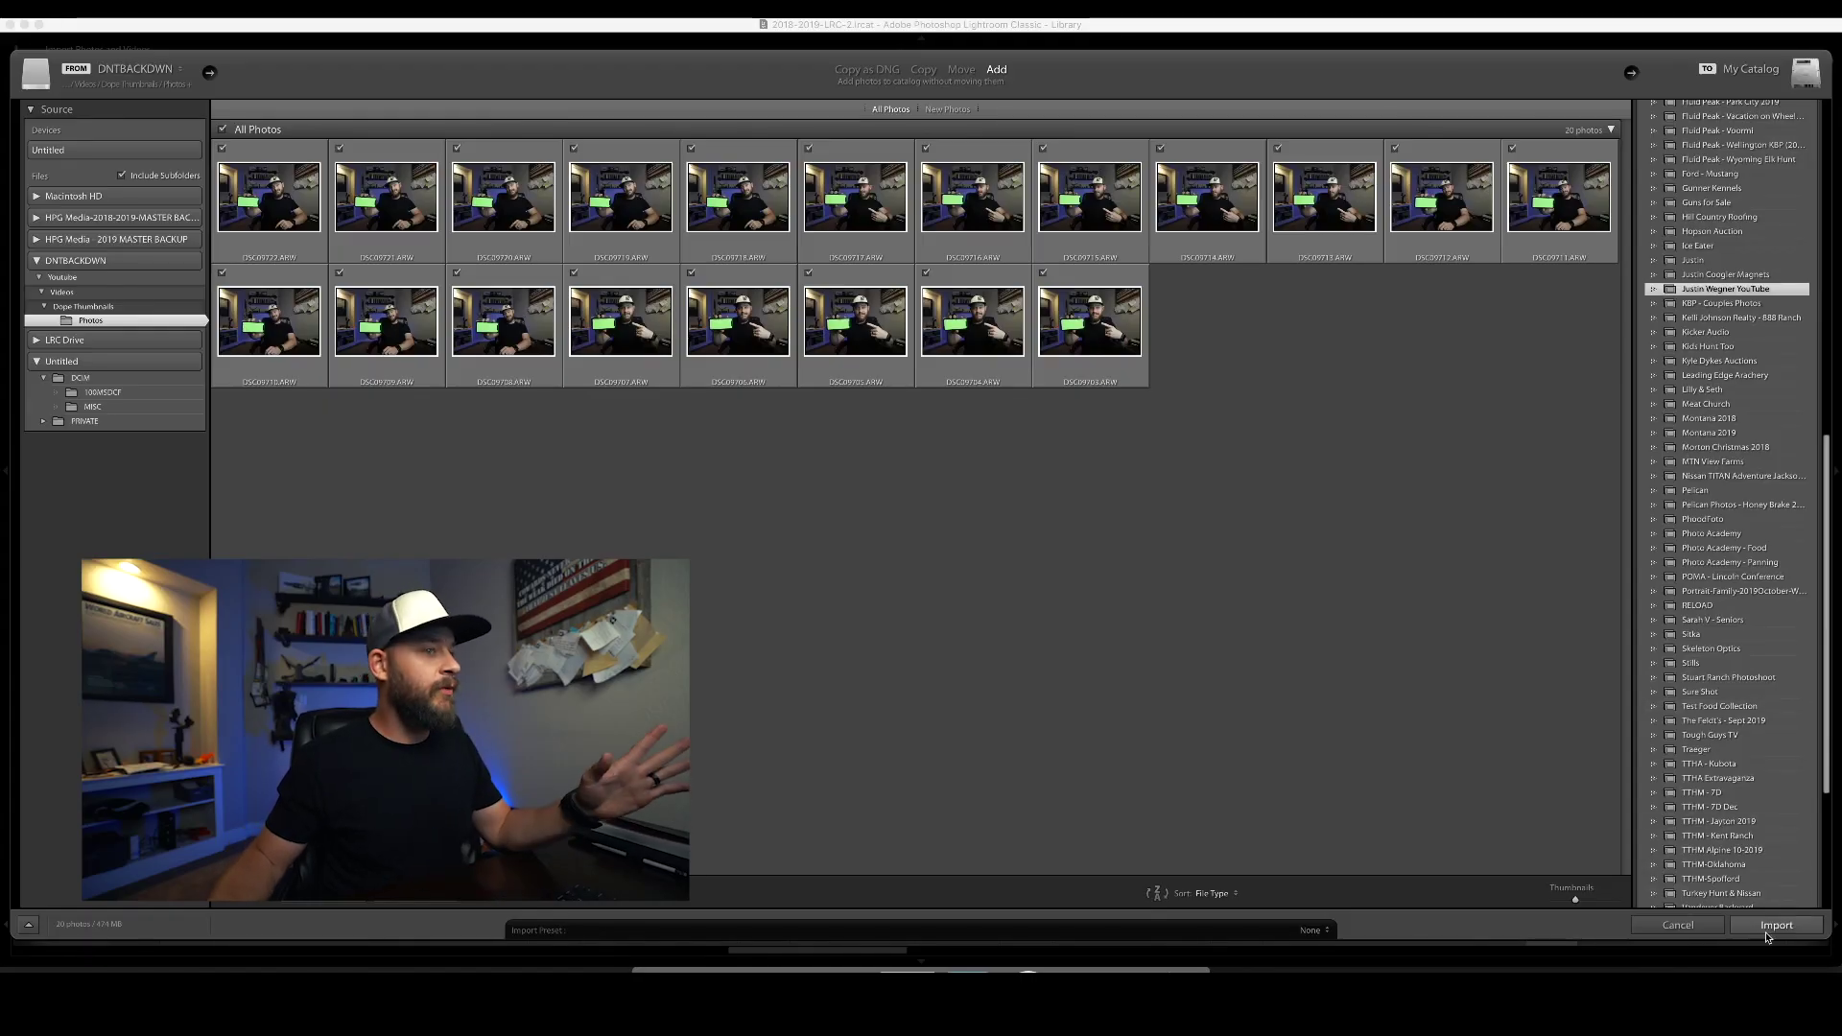
click(1775, 926)
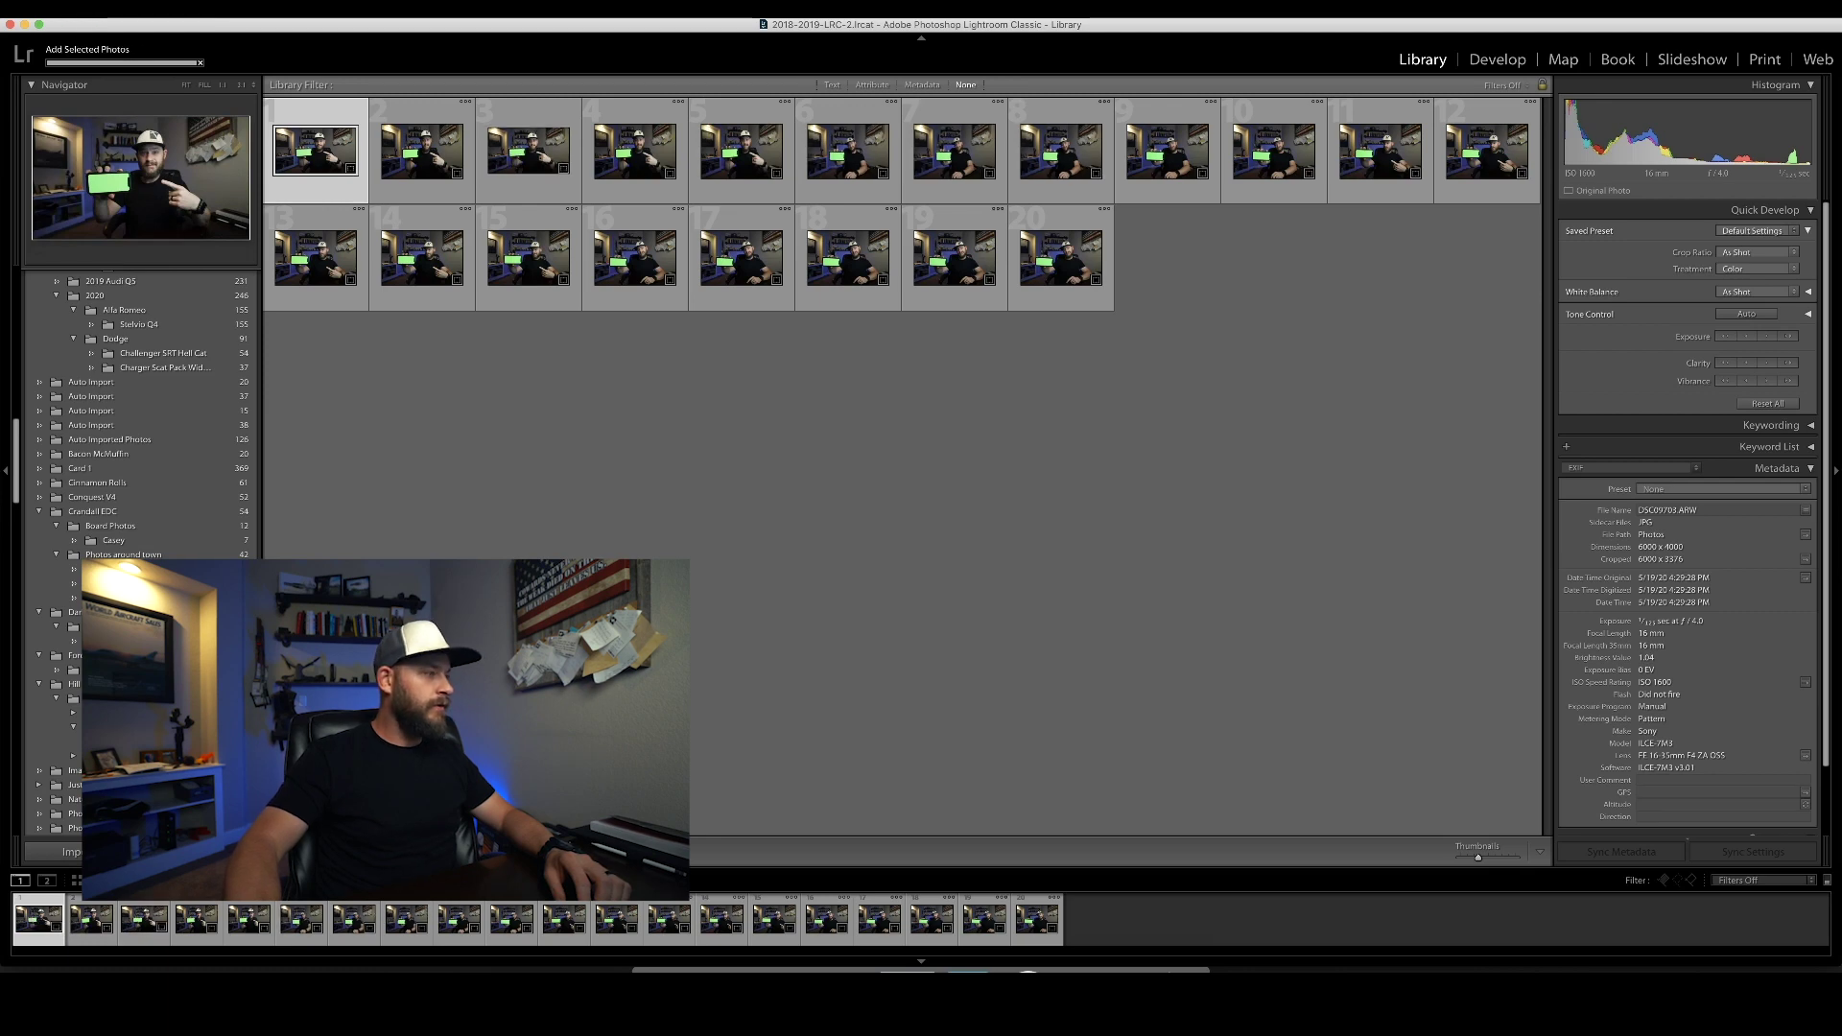
Step: View the imported photos one at a time in loupe view and flag the third one as a pick
key(e)
key(Right)
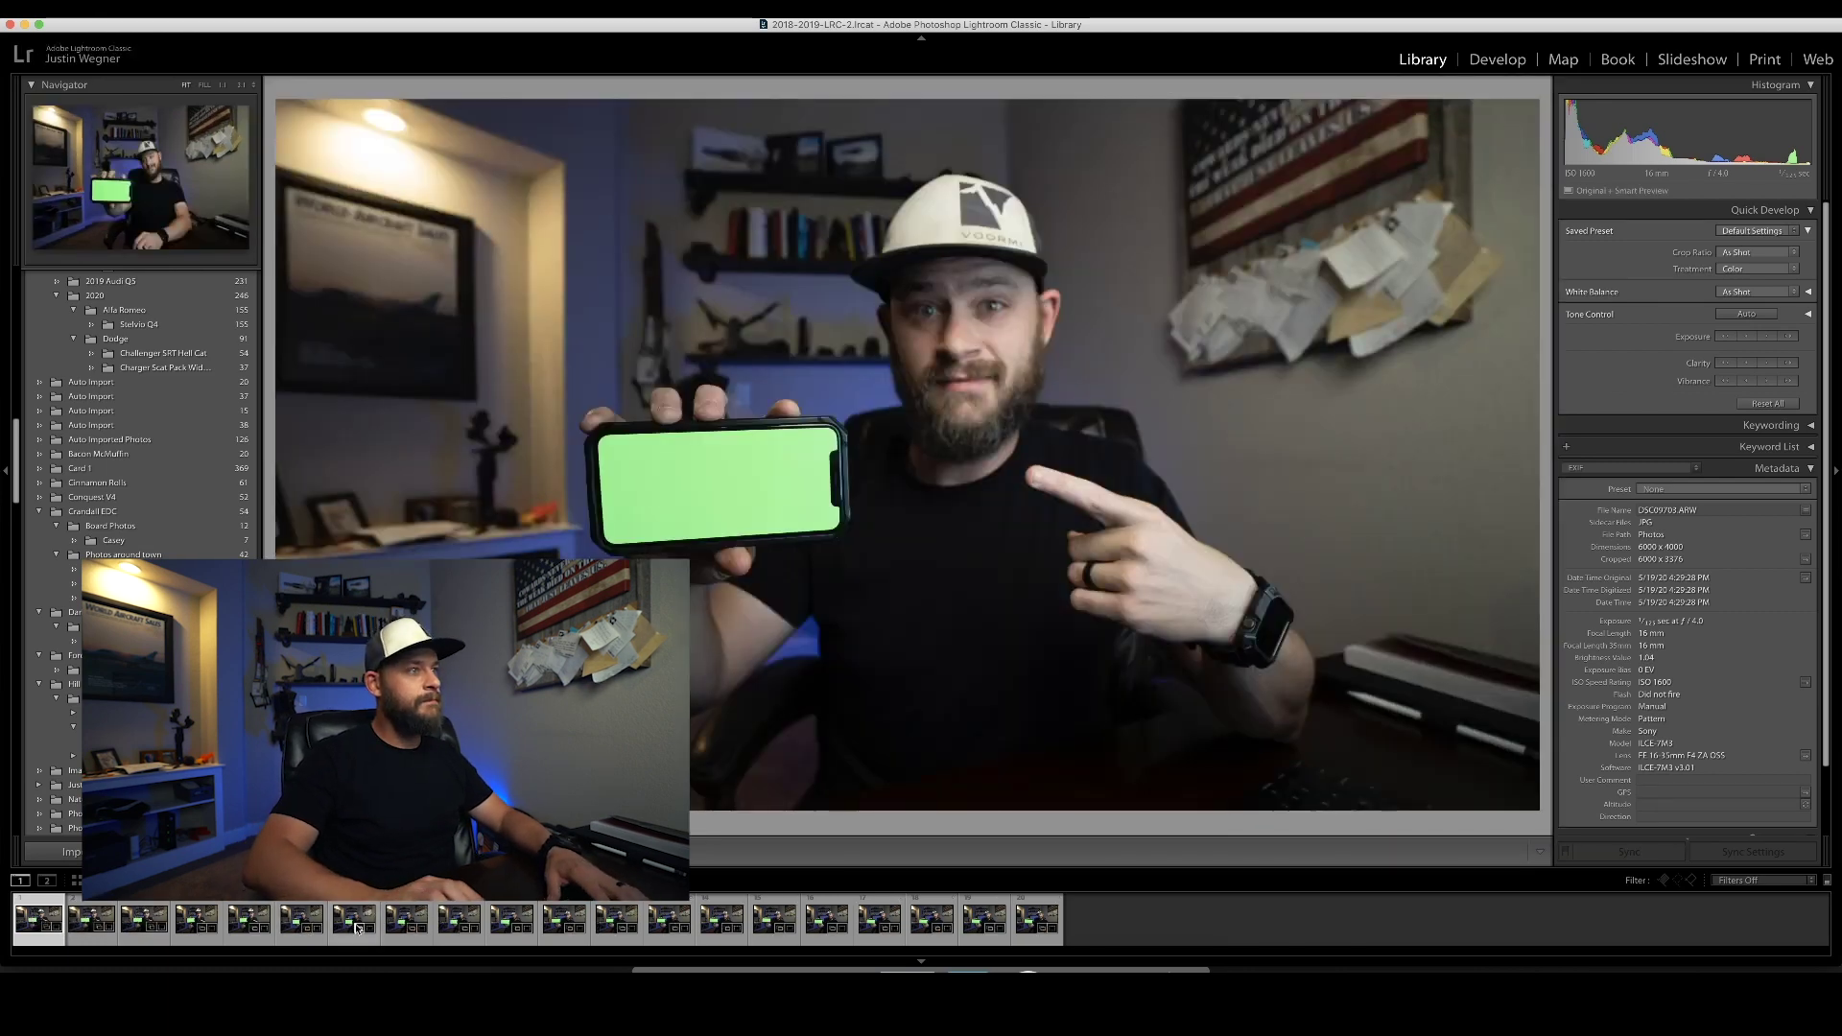
key(Right)
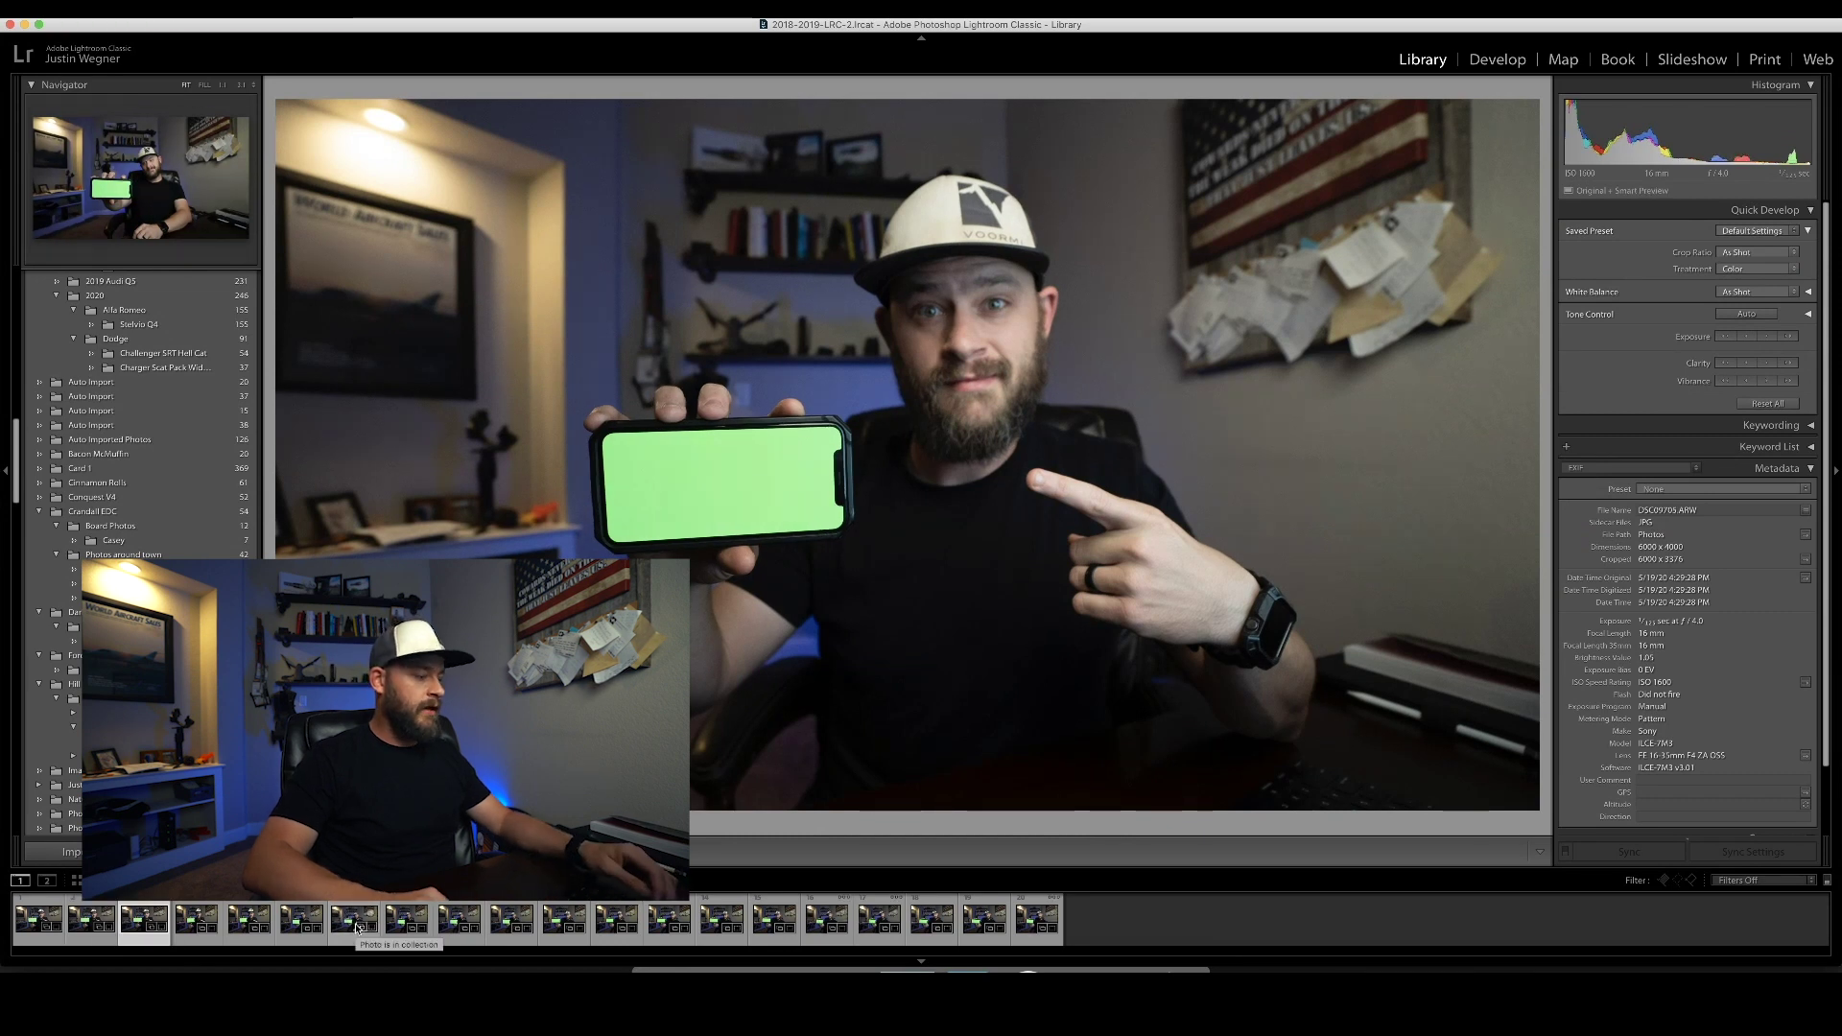
key(p)
key(Right)
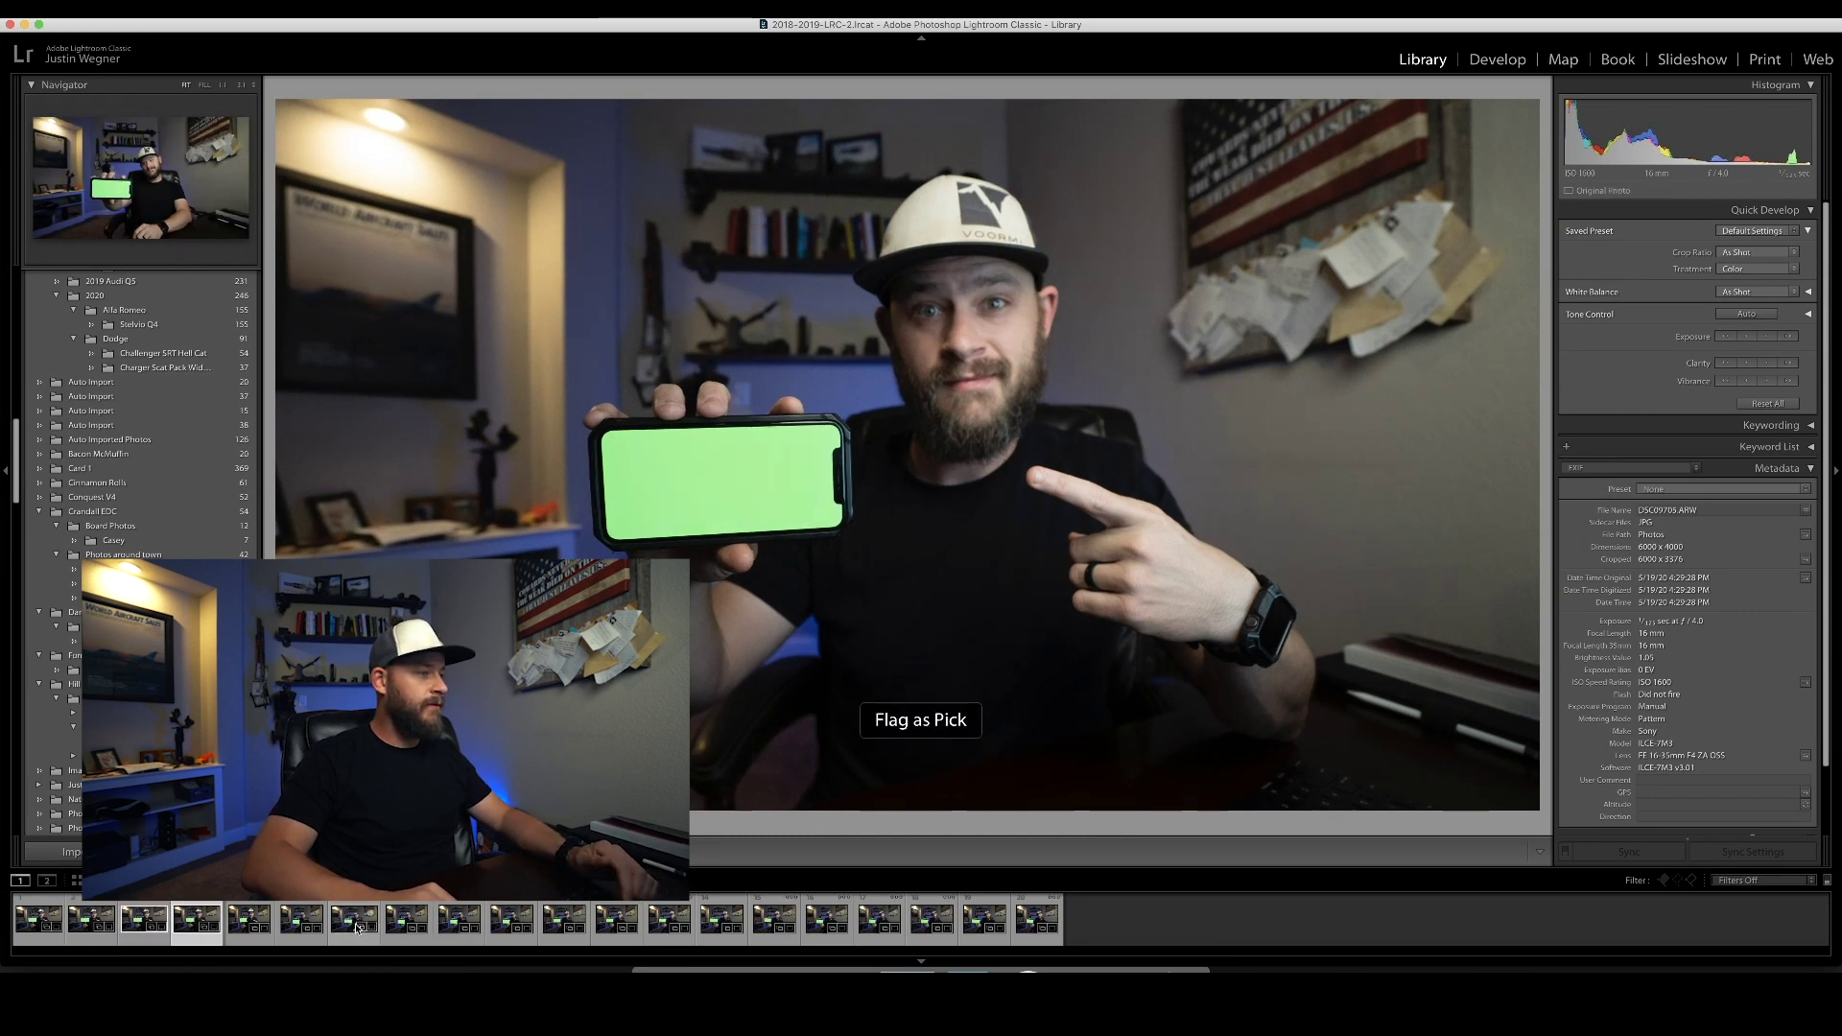
Step: Review the following shots and flag the seventh photo, holding the phone with the head tilted, as a pick
key(Right)
key(Right)
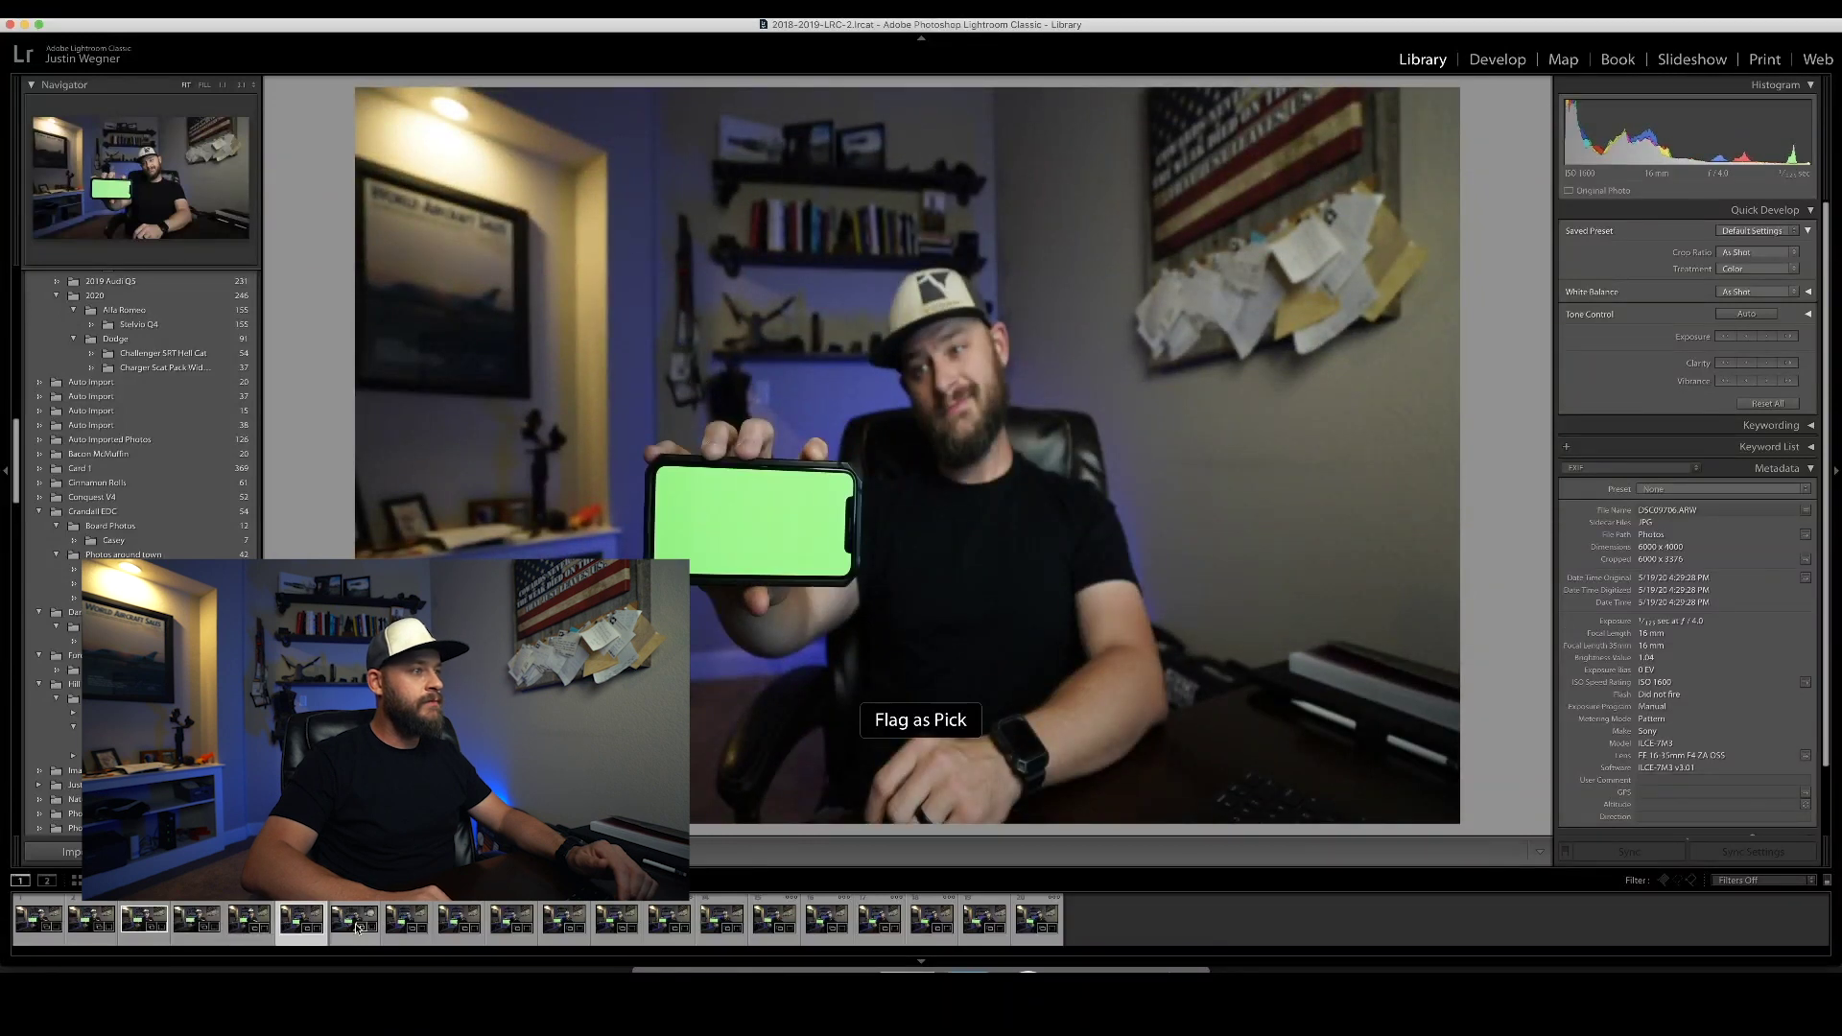
key(Right)
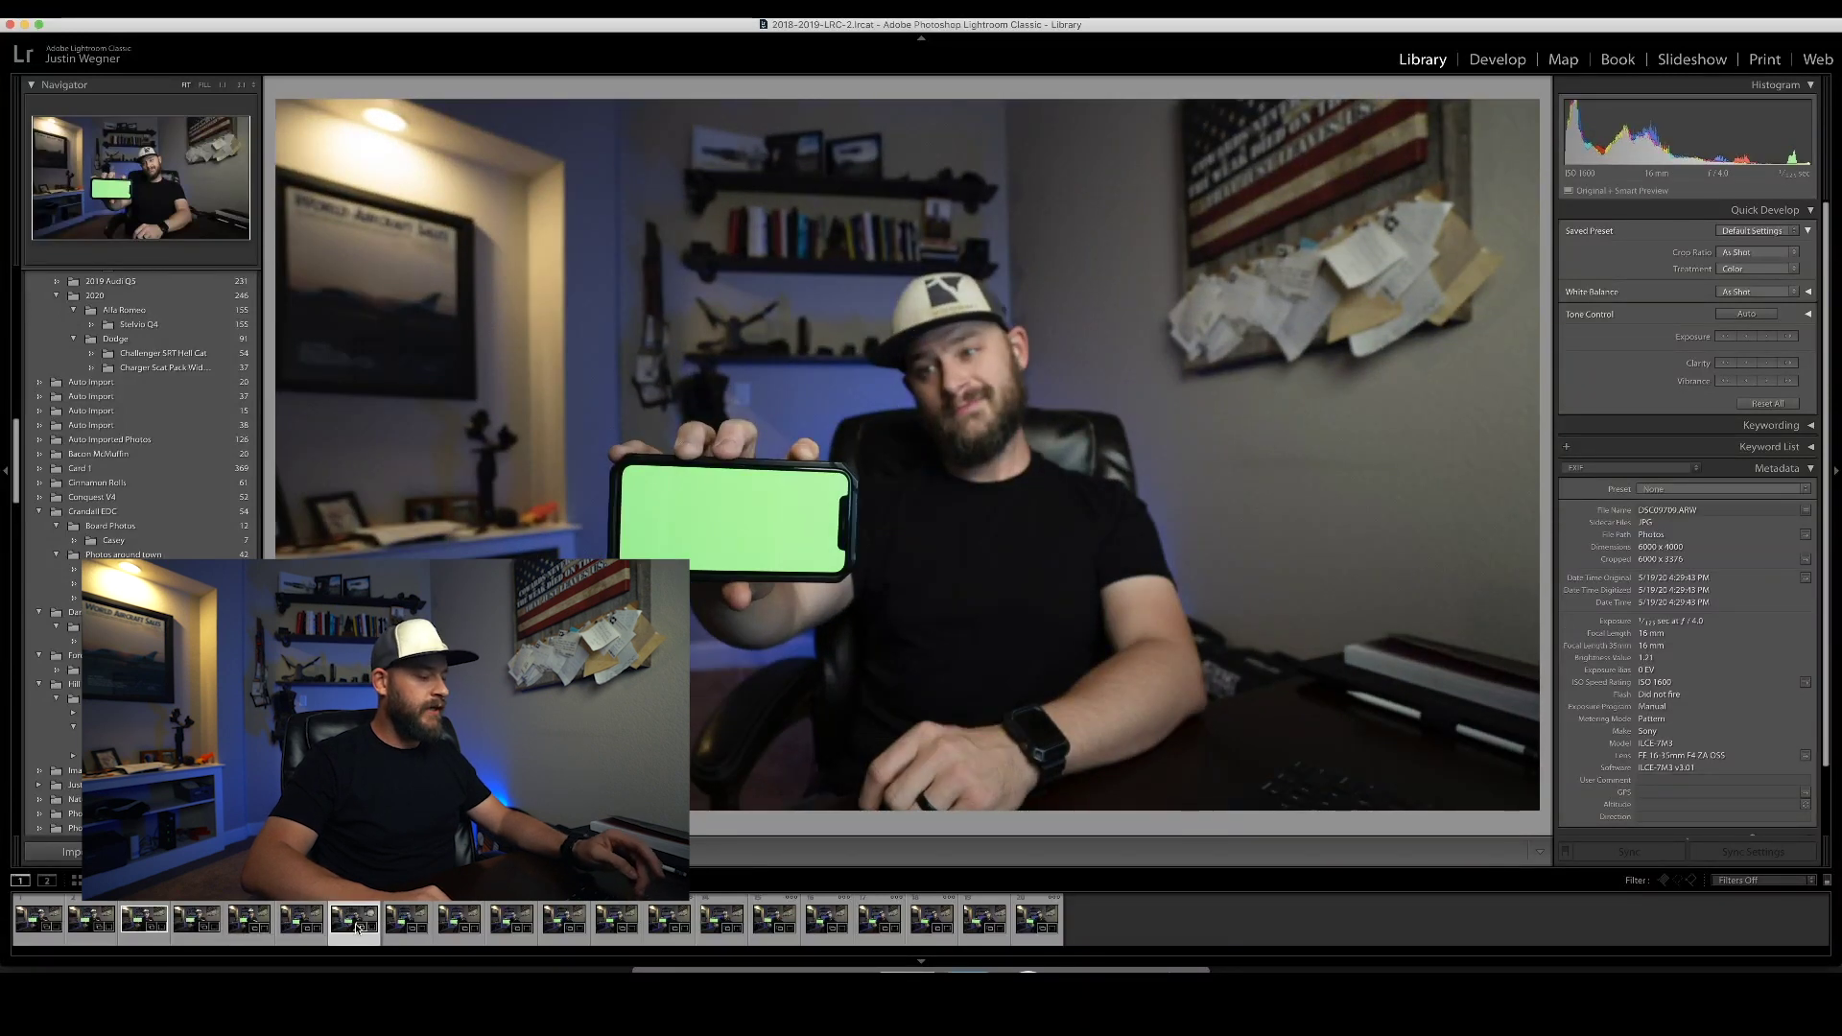
key(p)
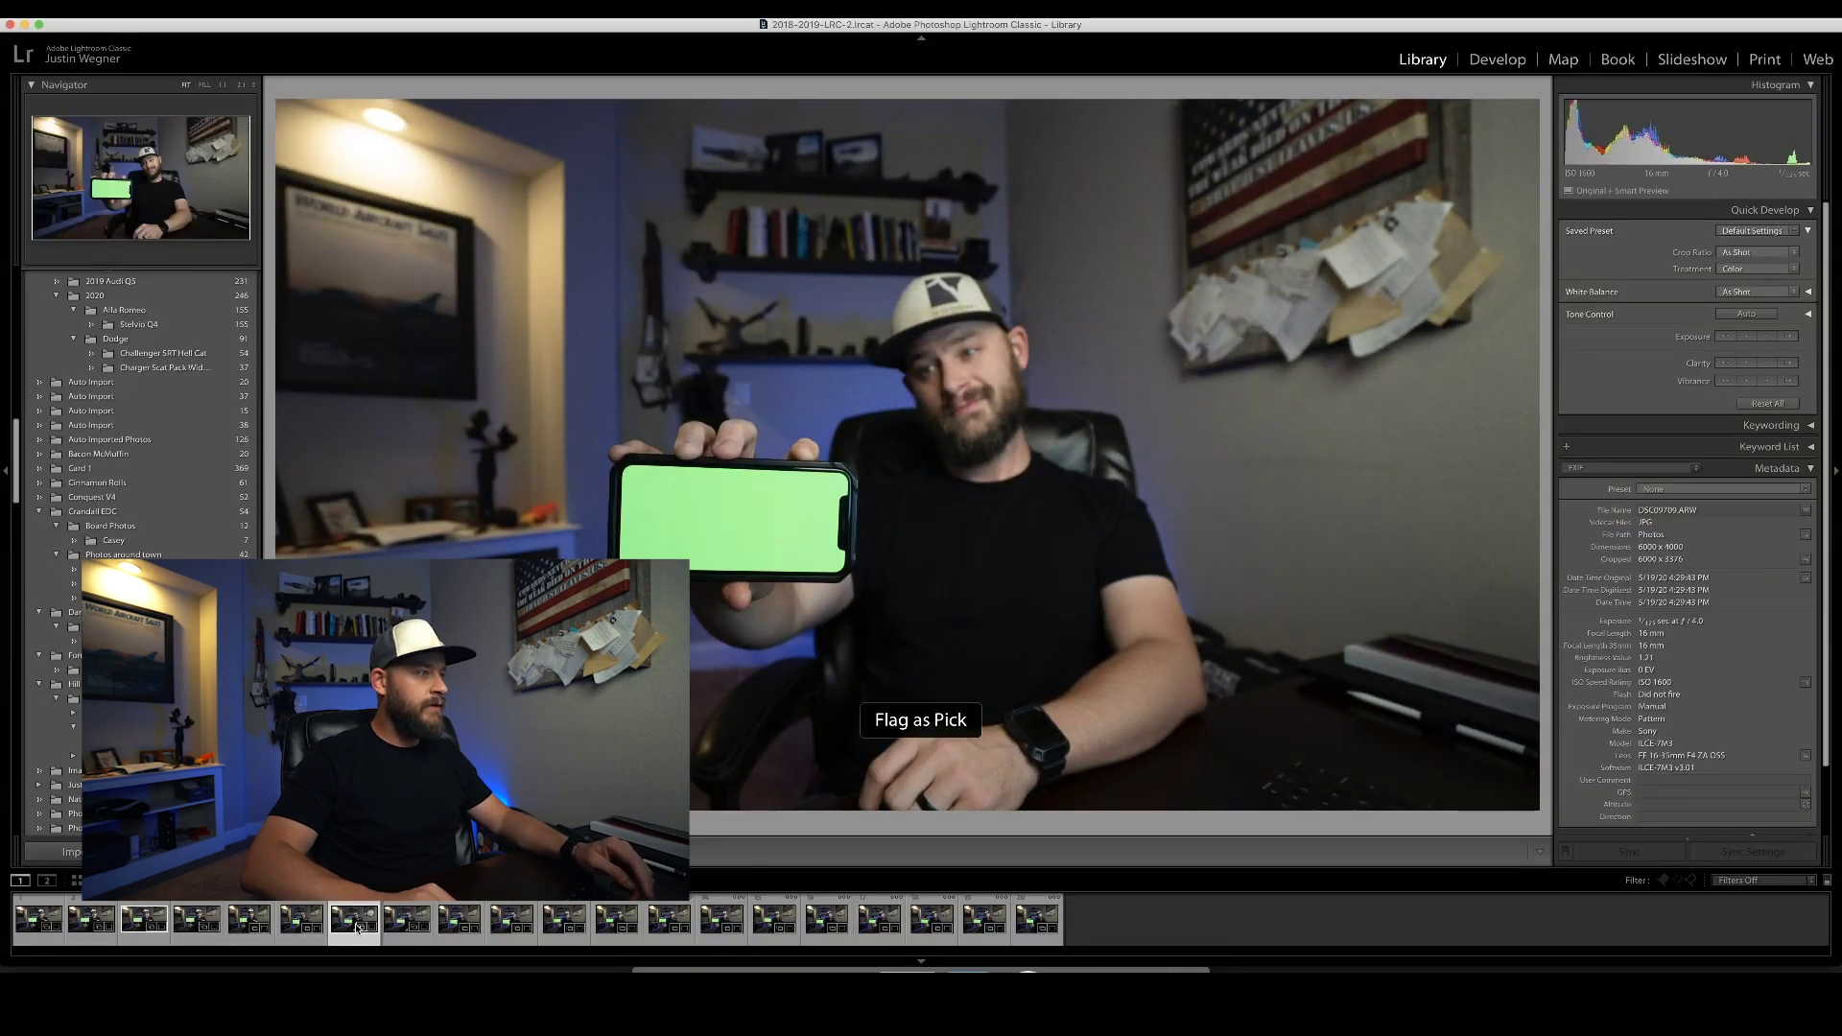
Step: Continue through the series and flag the fourteenth photo, looking and pointing toward the phone, as a pick
key(Right)
key(Right)
key(Right)
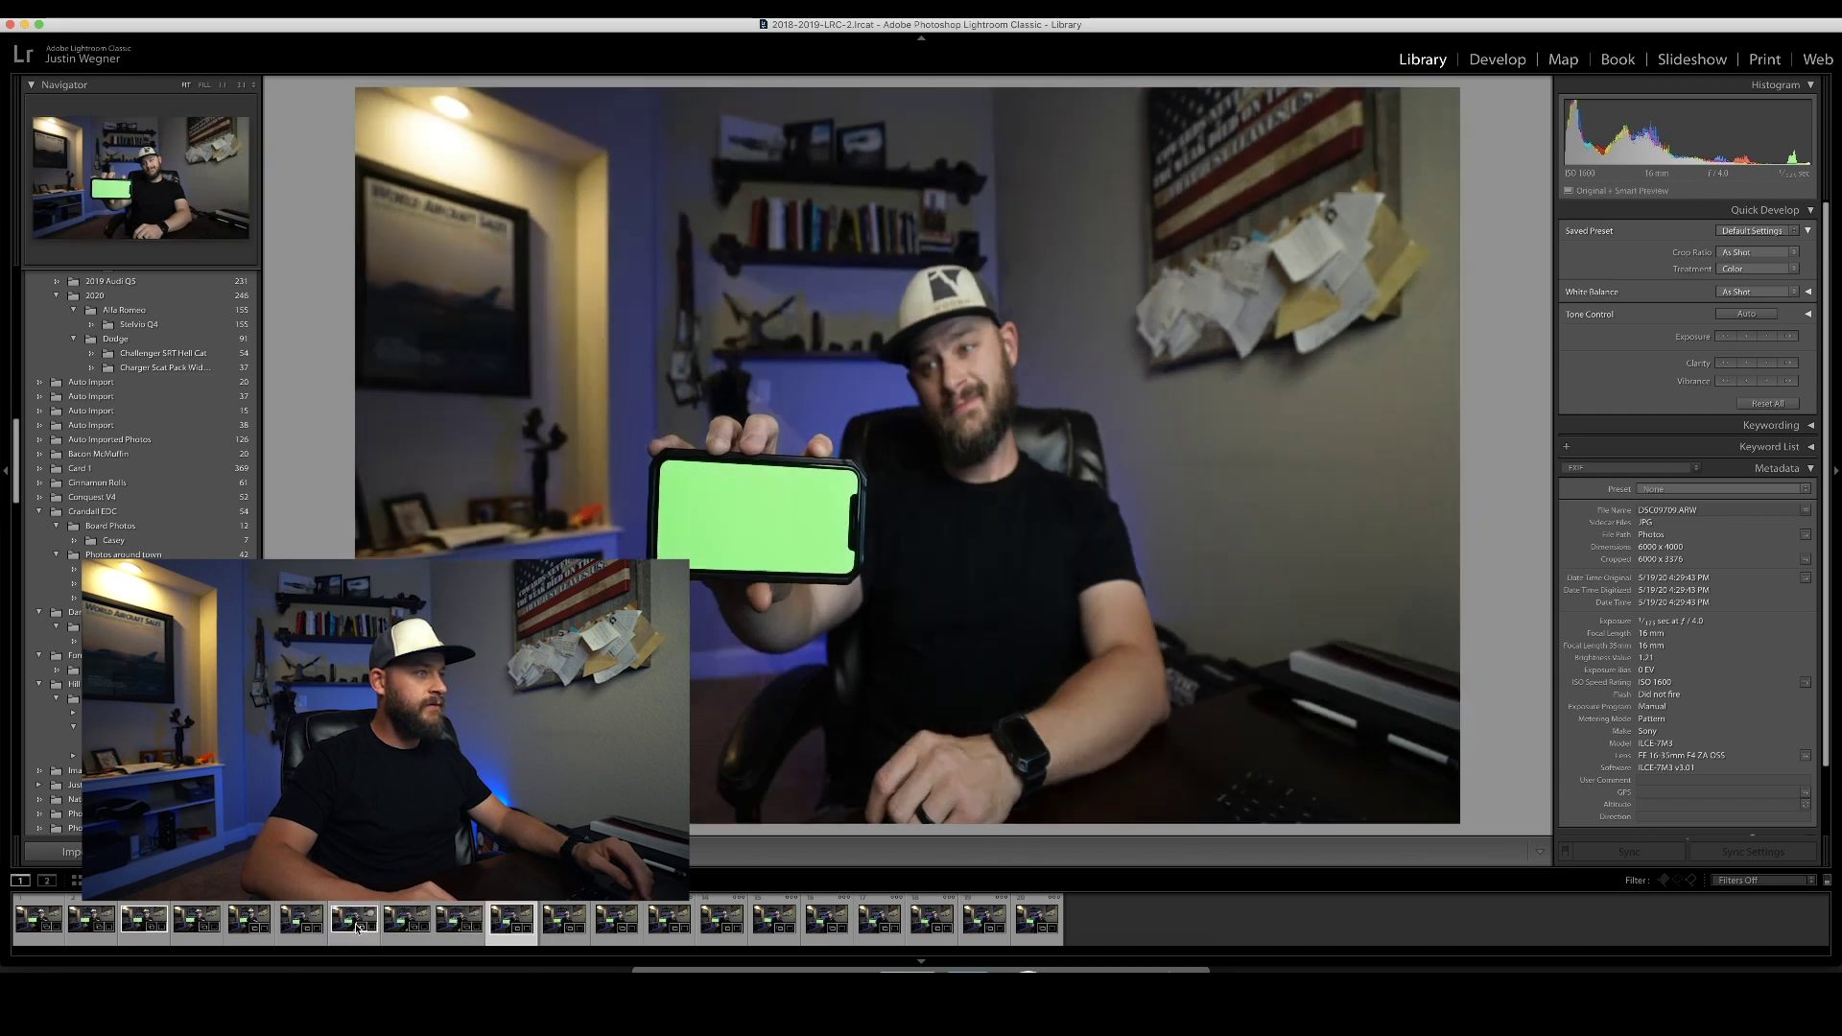
key(Right)
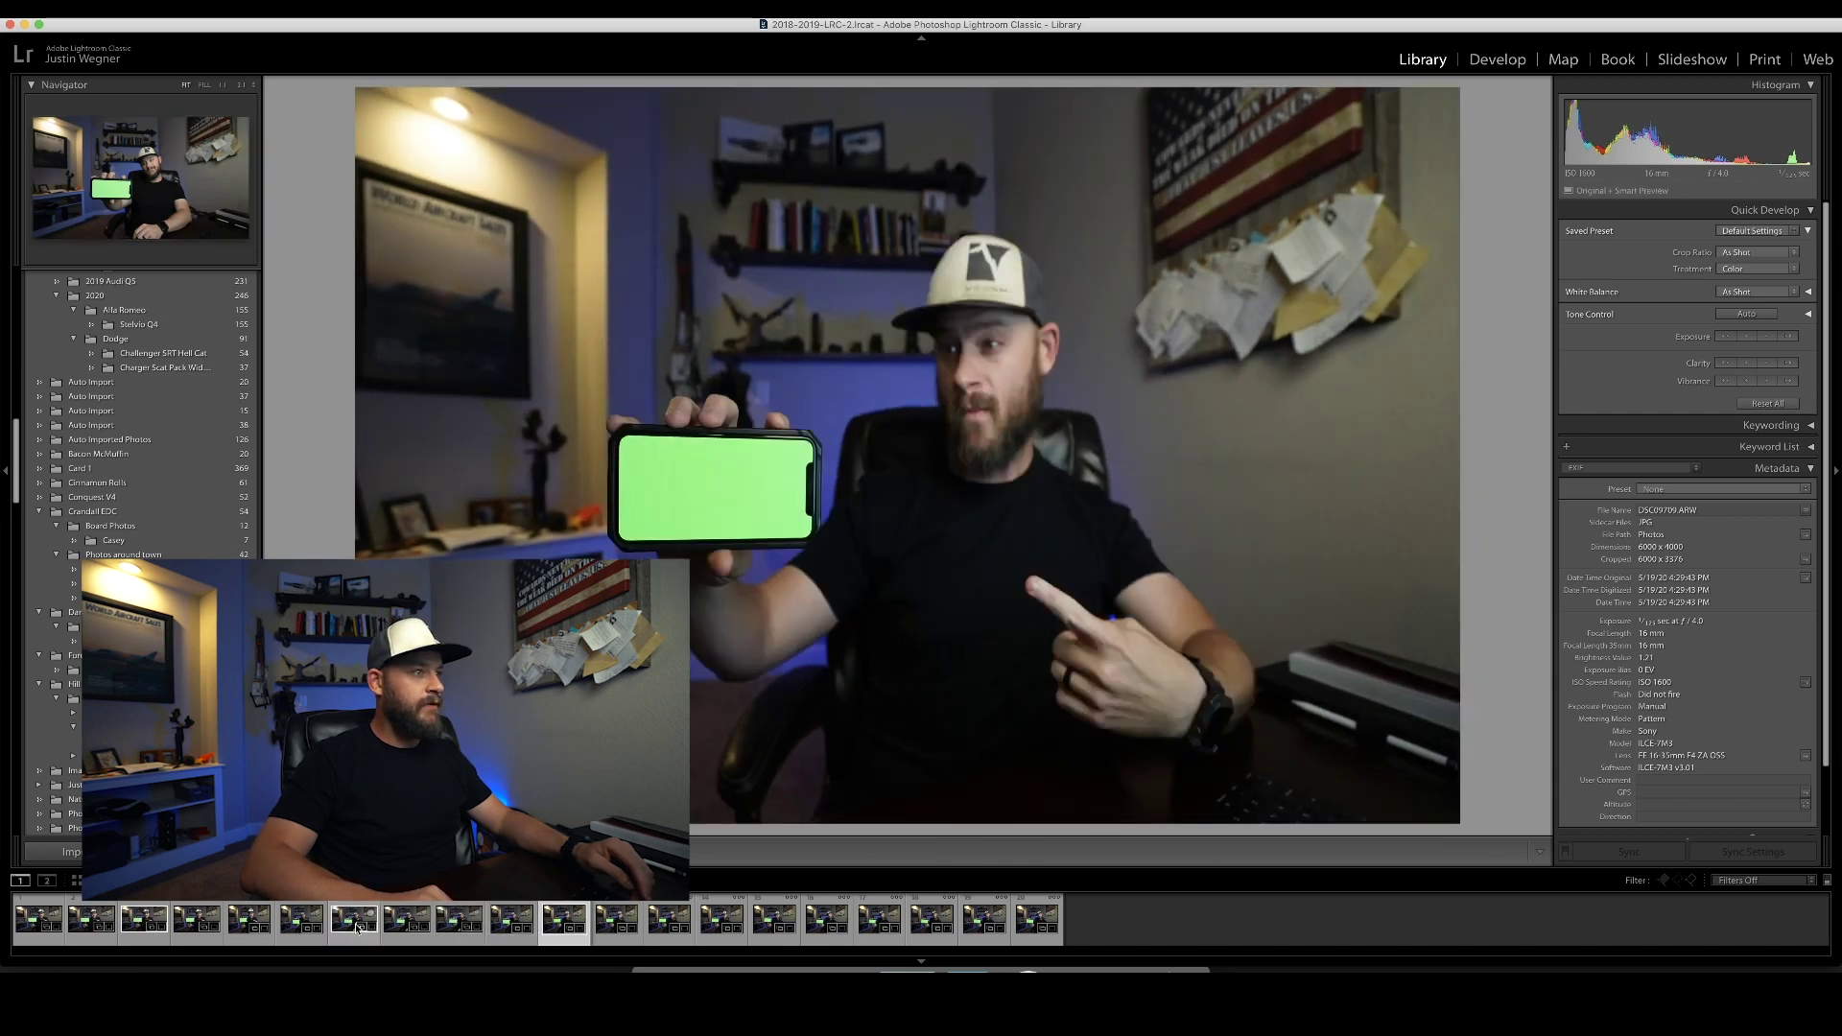
key(Right)
key(Right)
key(Right)
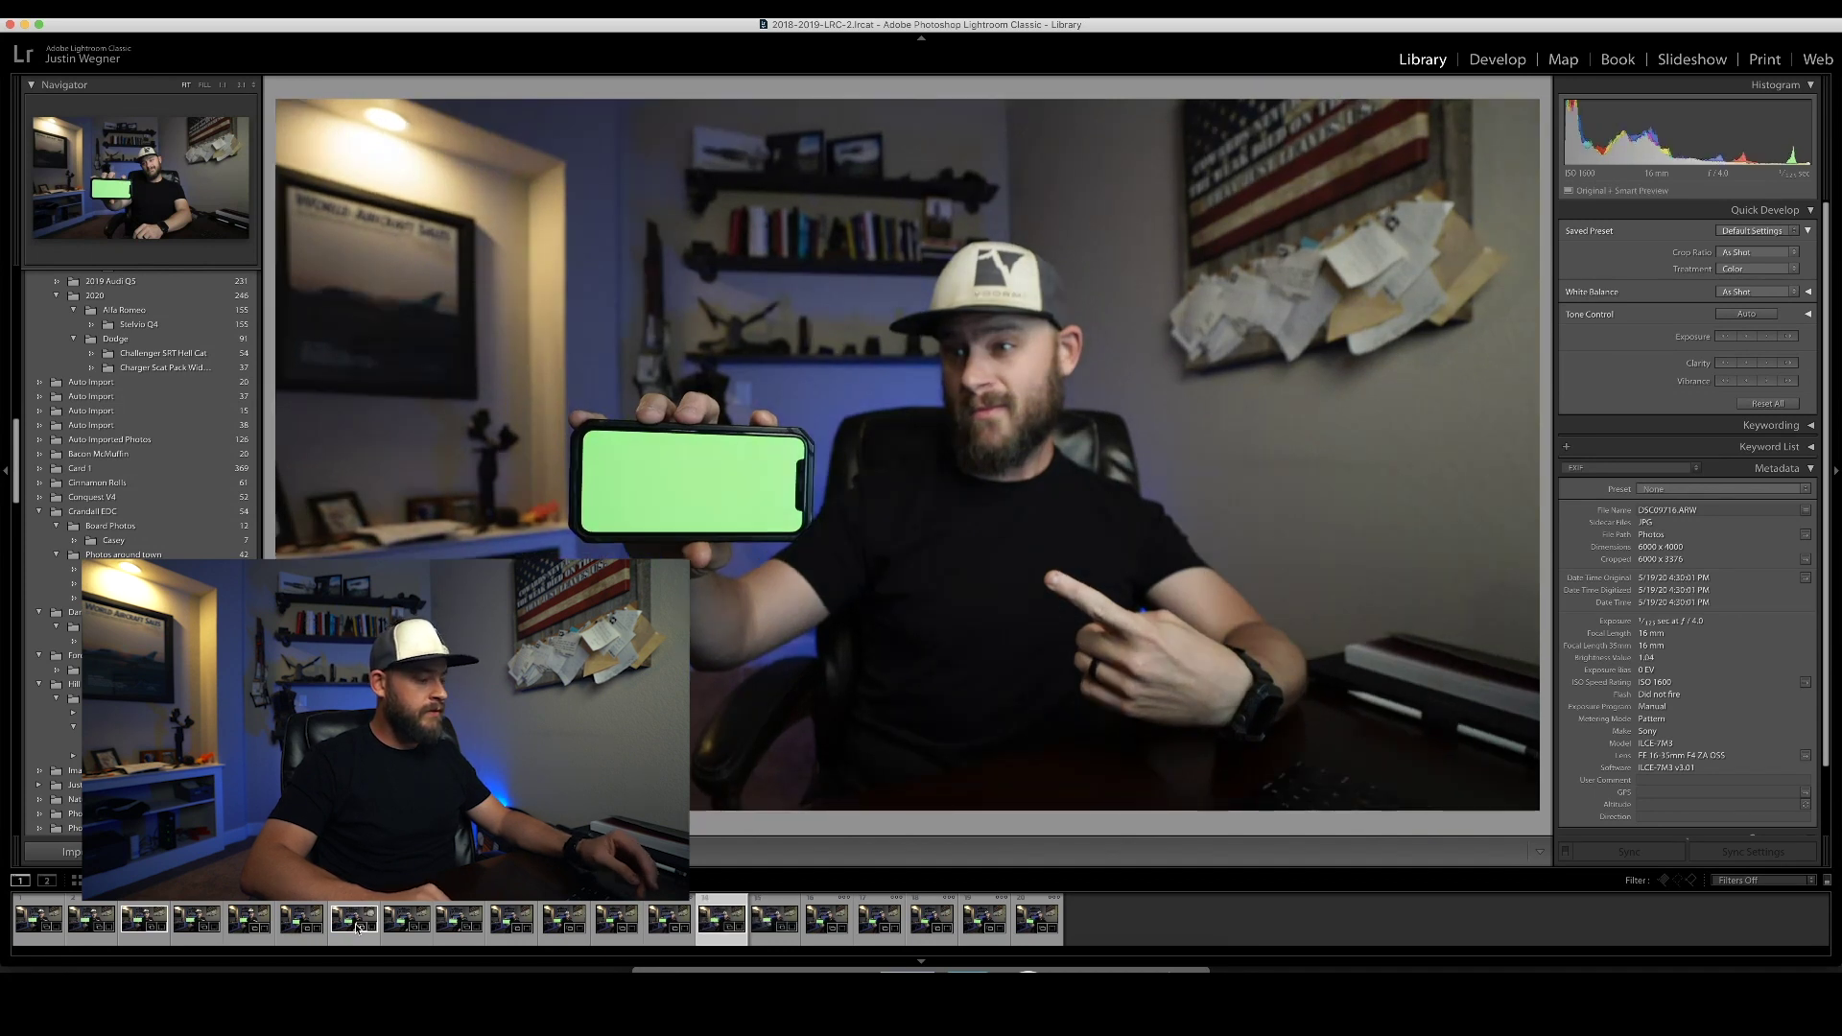
key(p)
Step: Flag the seventeenth photo as a pick and filter the filmstrip to show only flagged photos
key(Right)
key(Right)
key(Right)
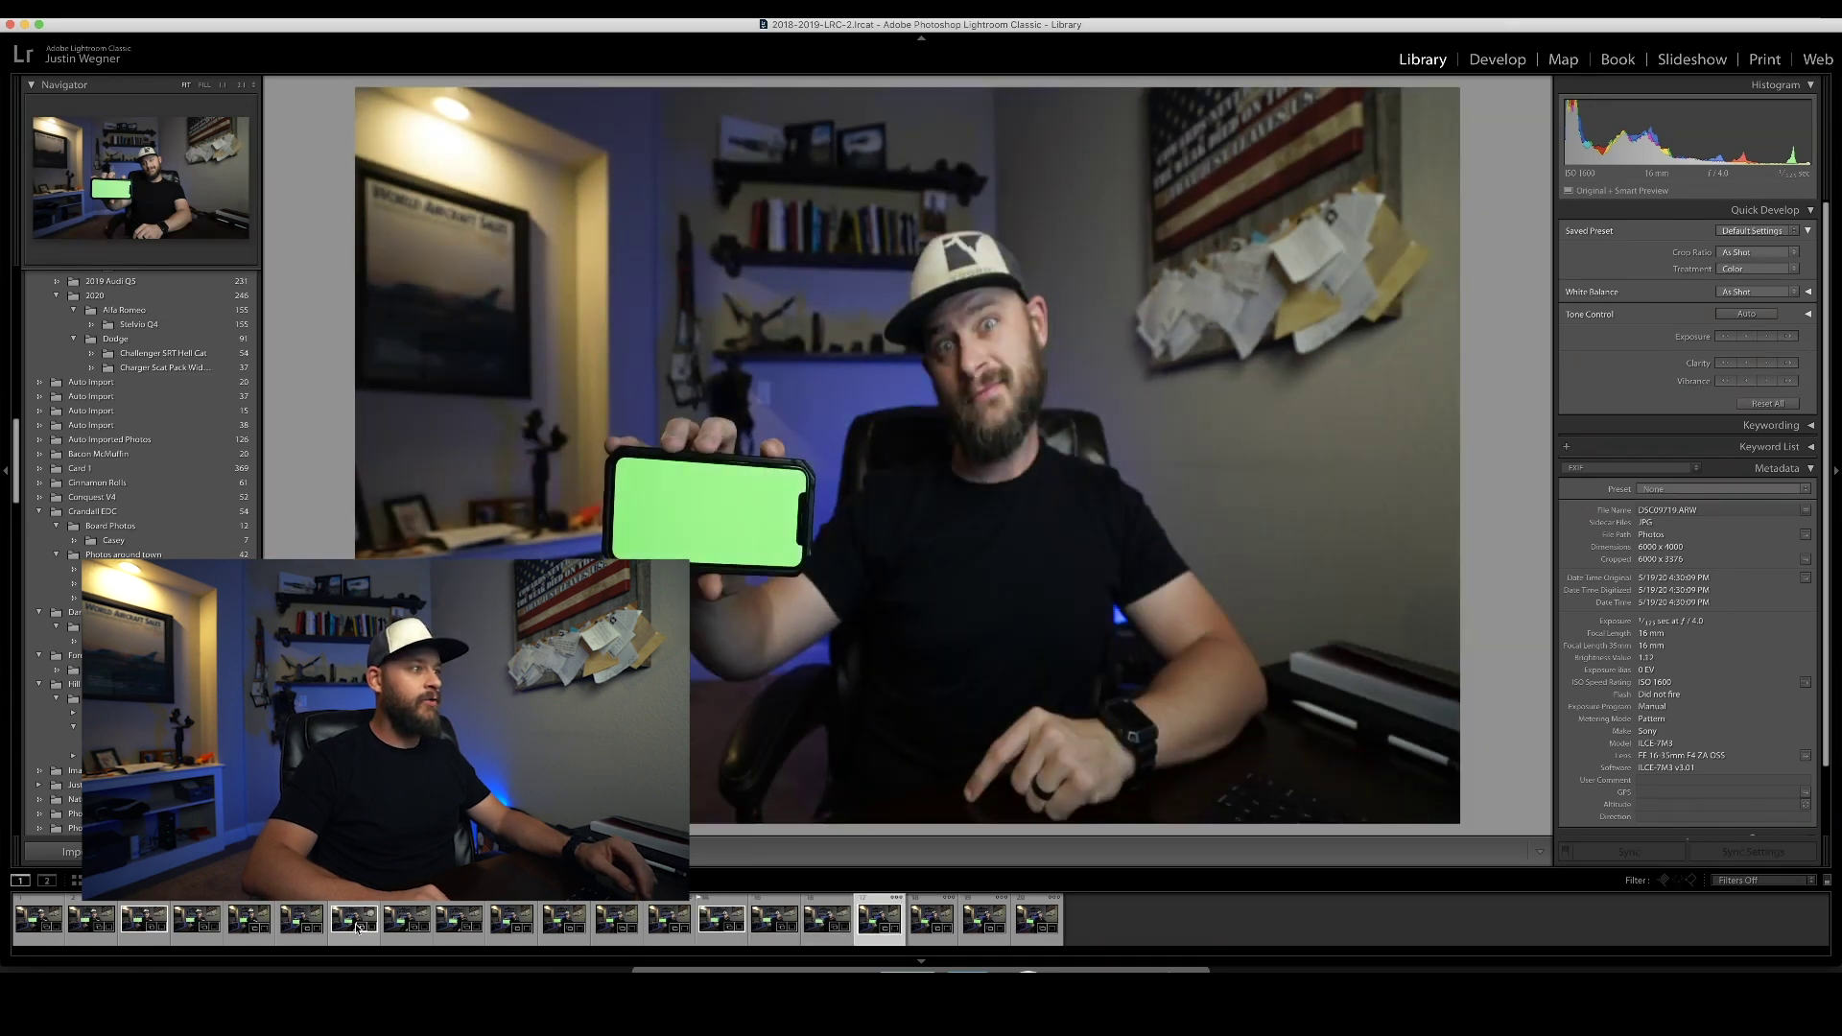
key(p)
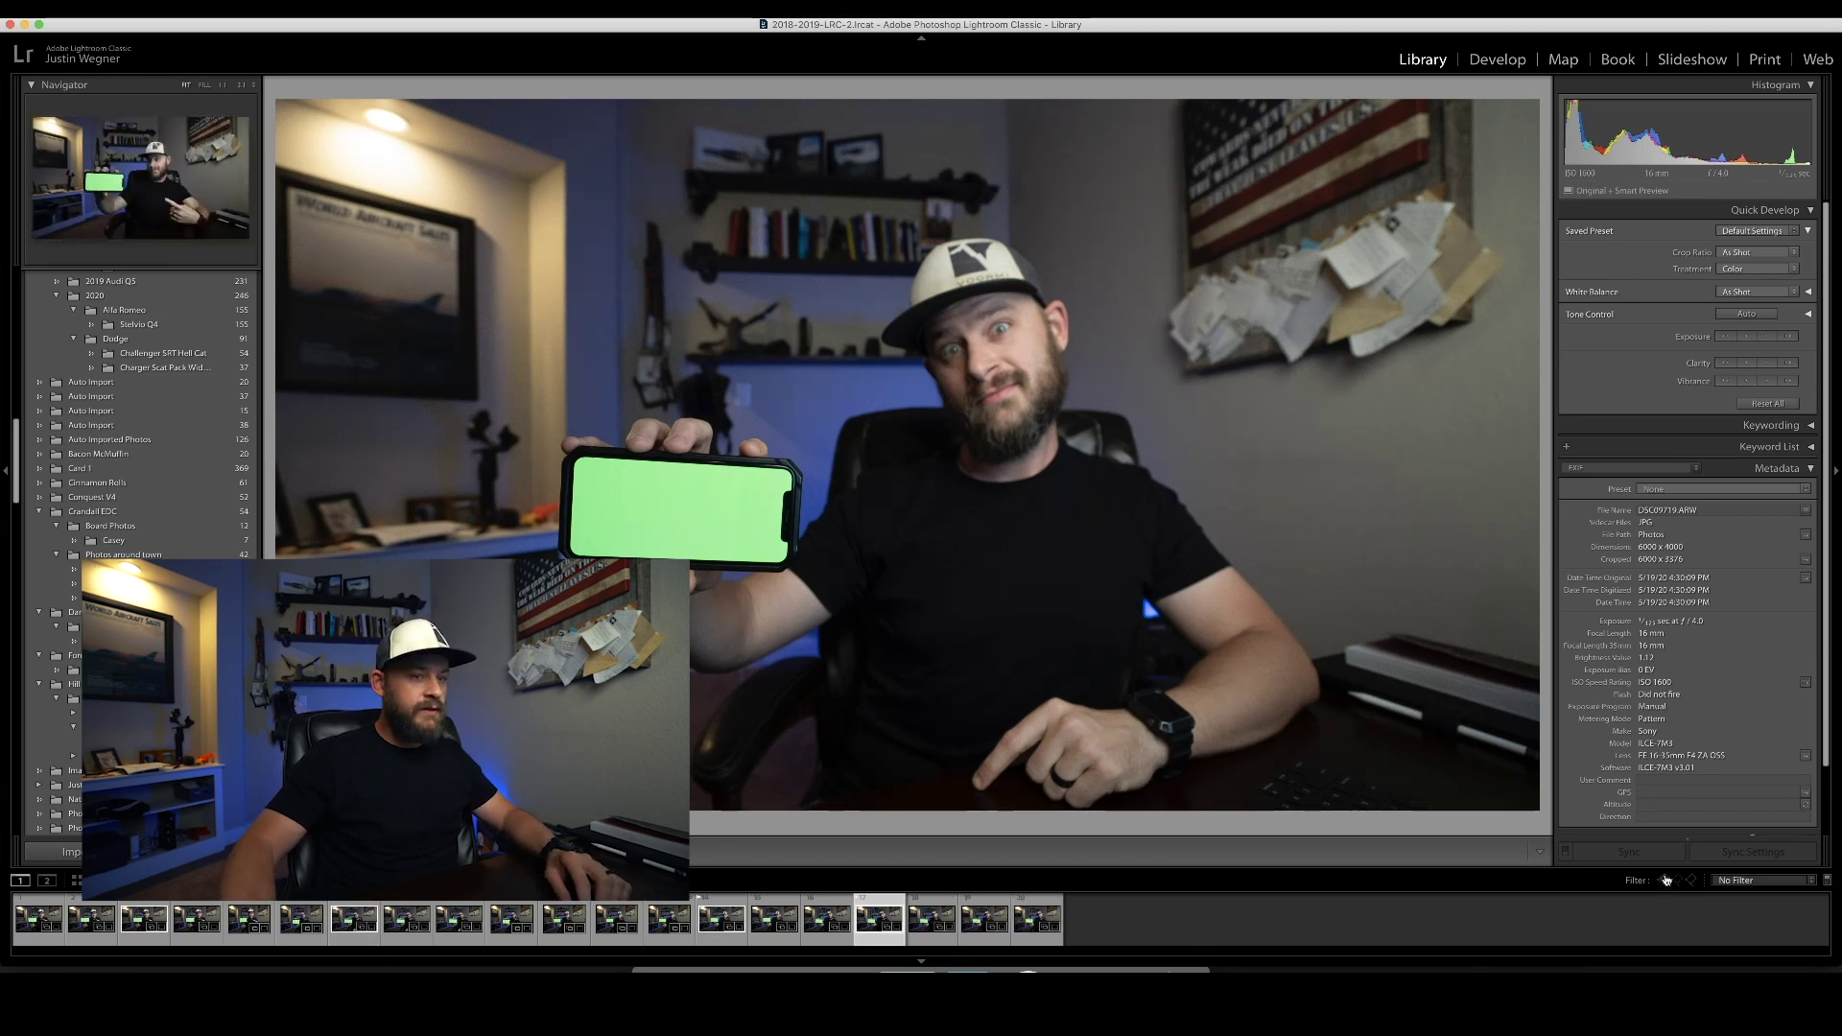
click(1664, 880)
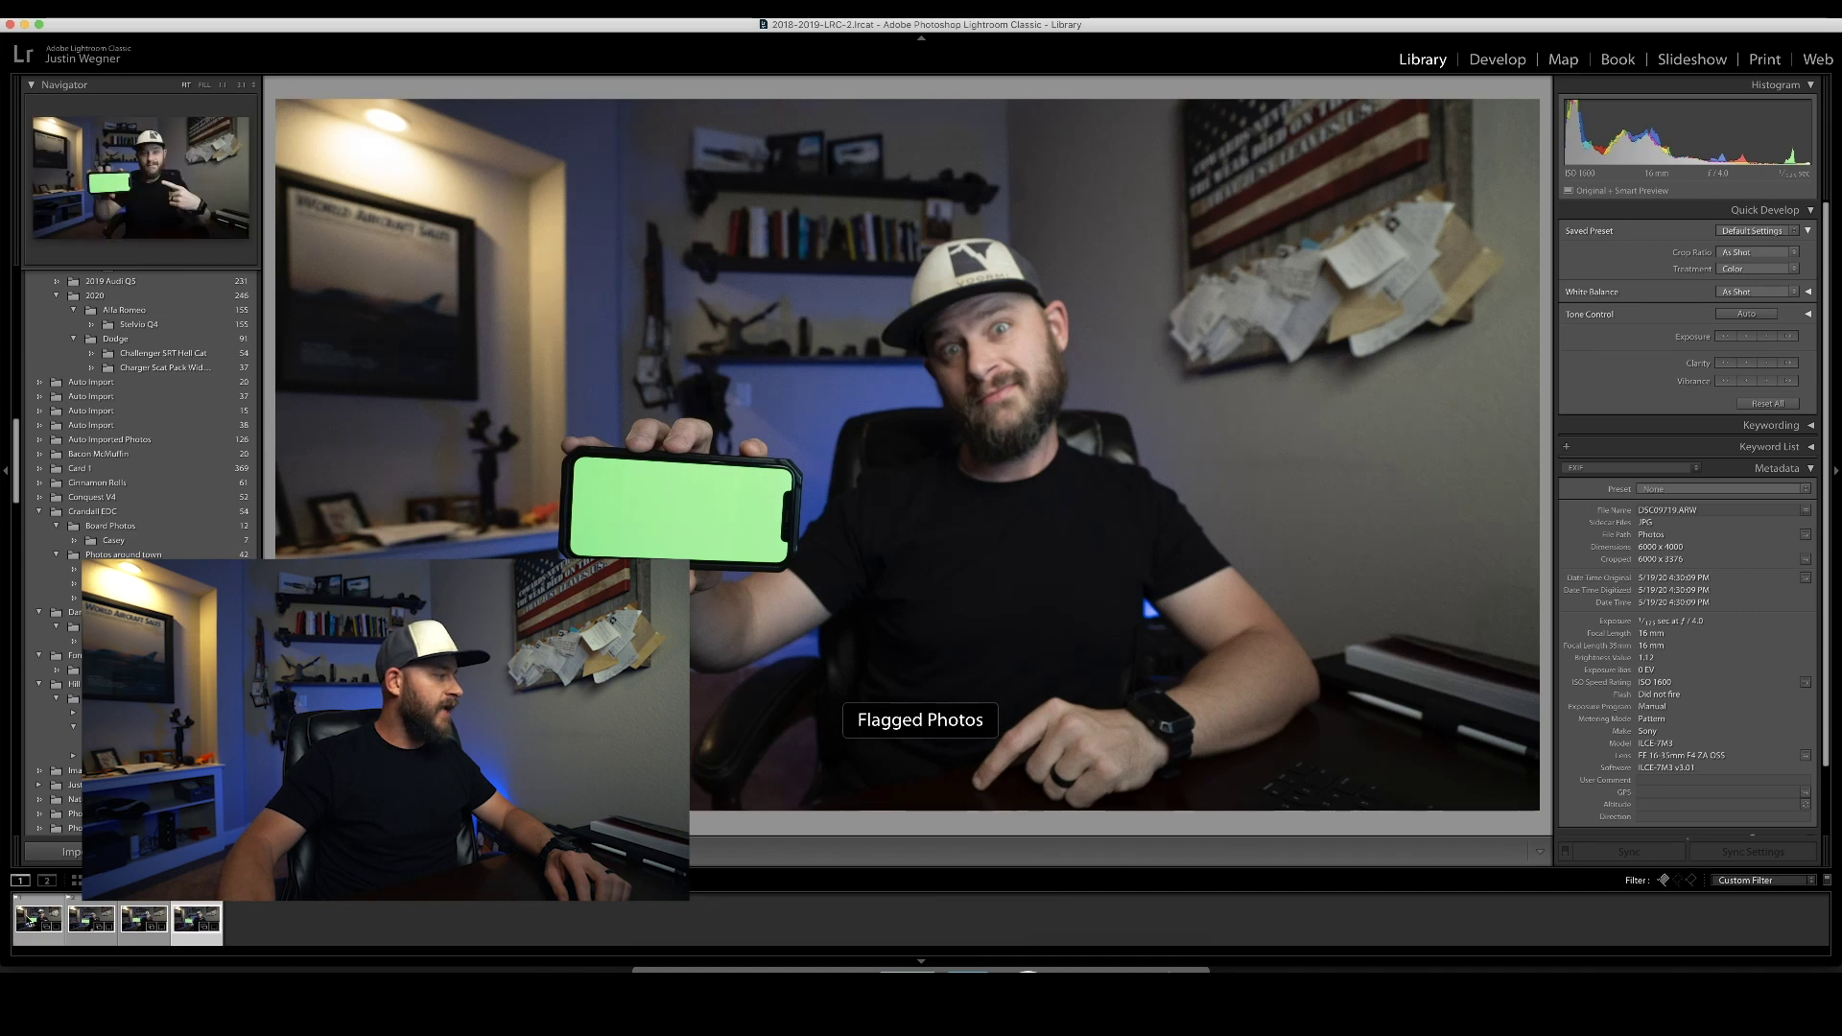
click(31, 943)
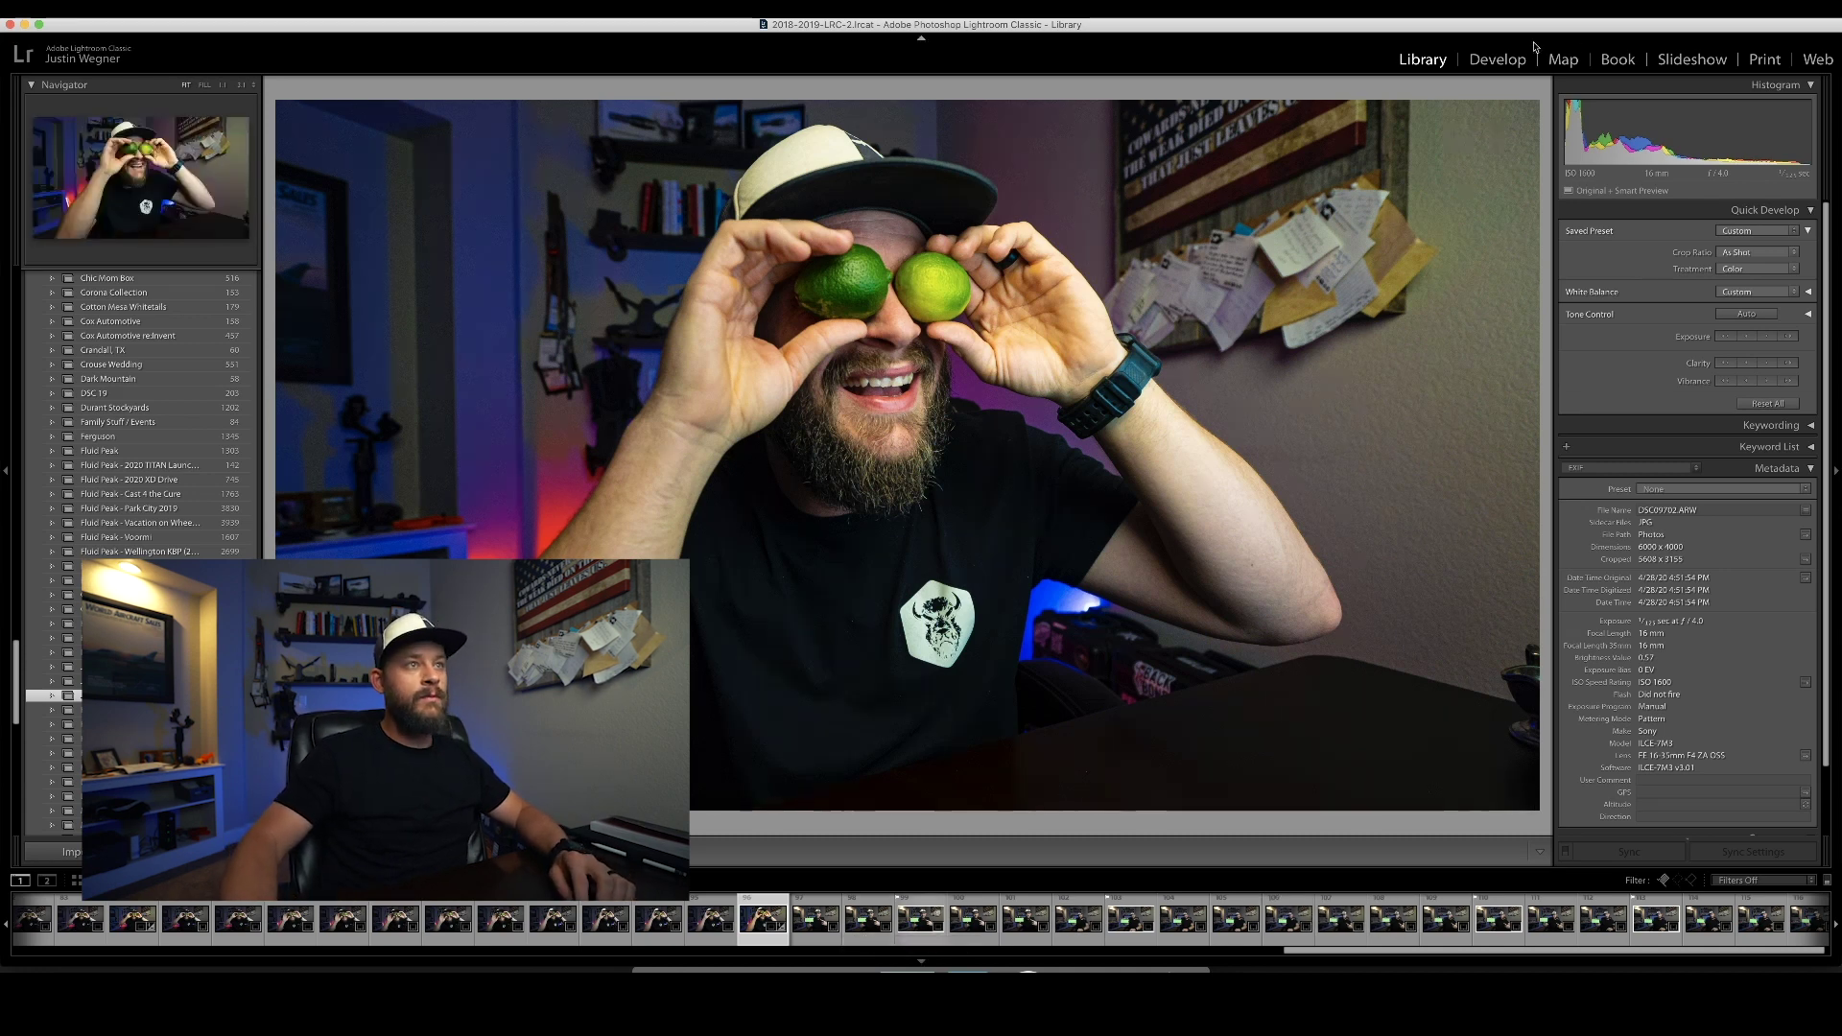
Step: Copy the develop settings of the edited photo with limes over the eyes, keeping the preselected setting groups
click(1494, 60)
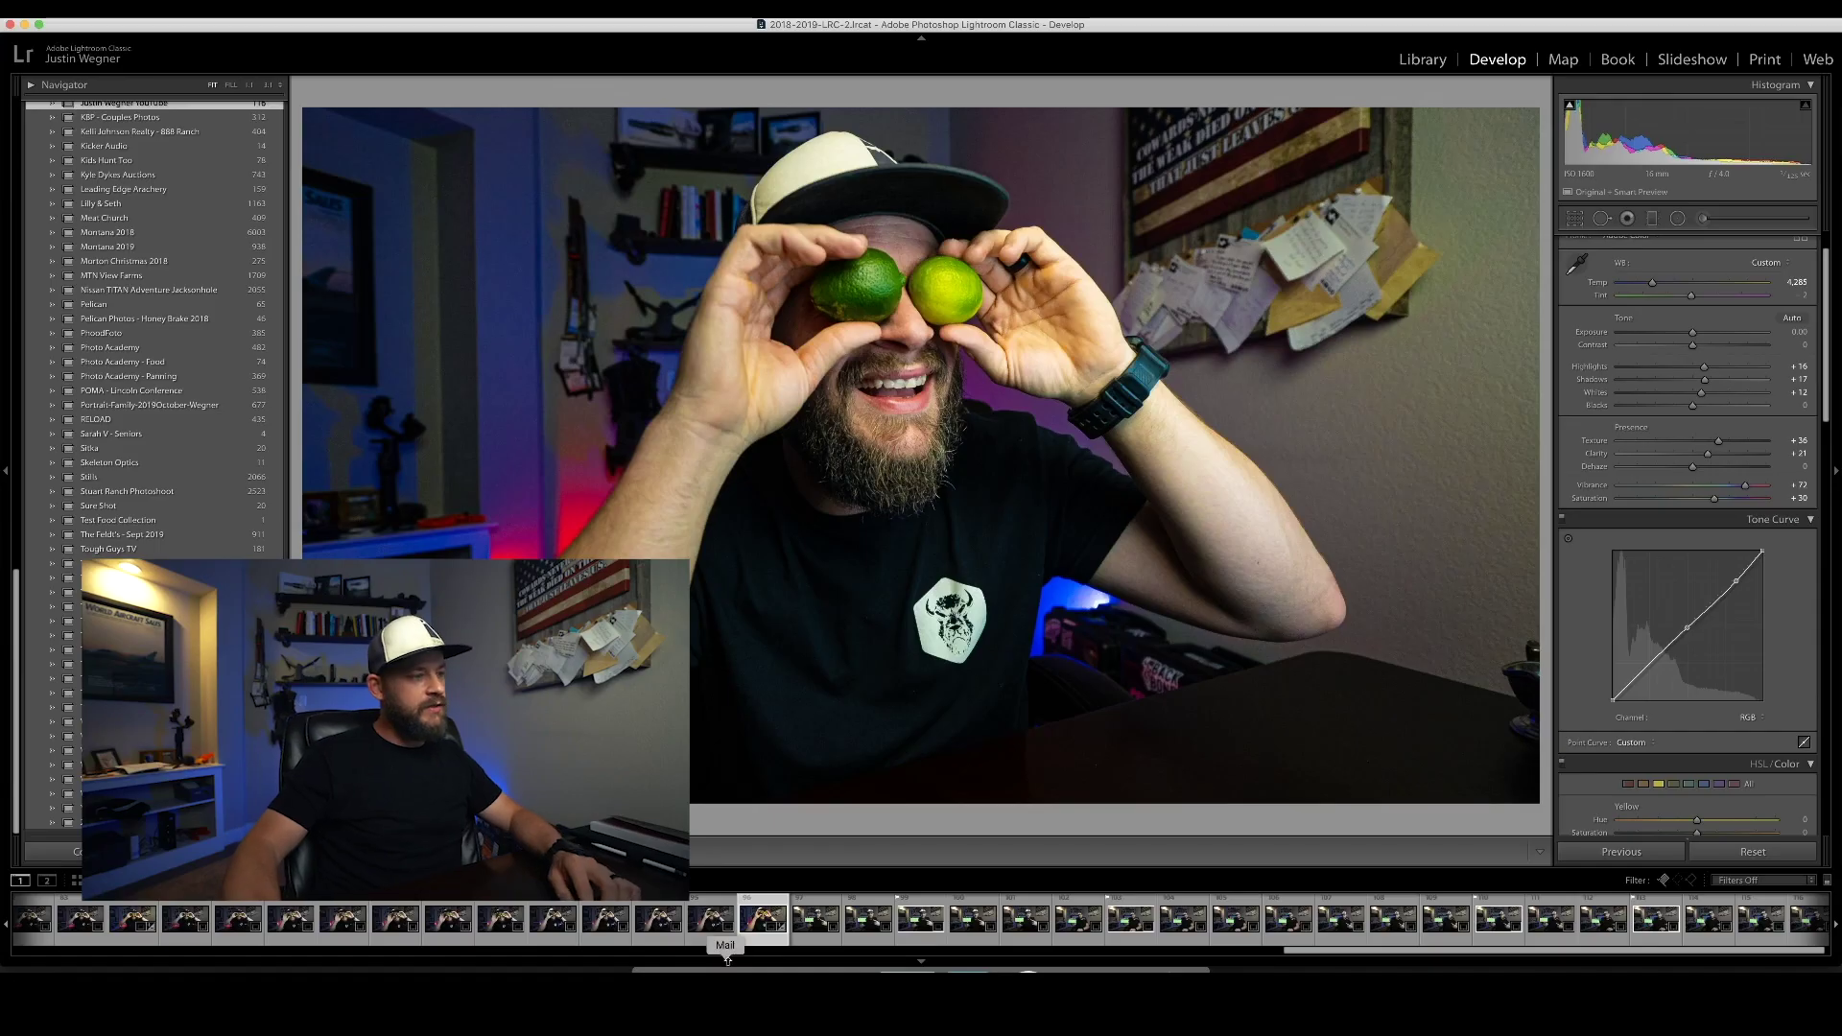
key(super+shift+c)
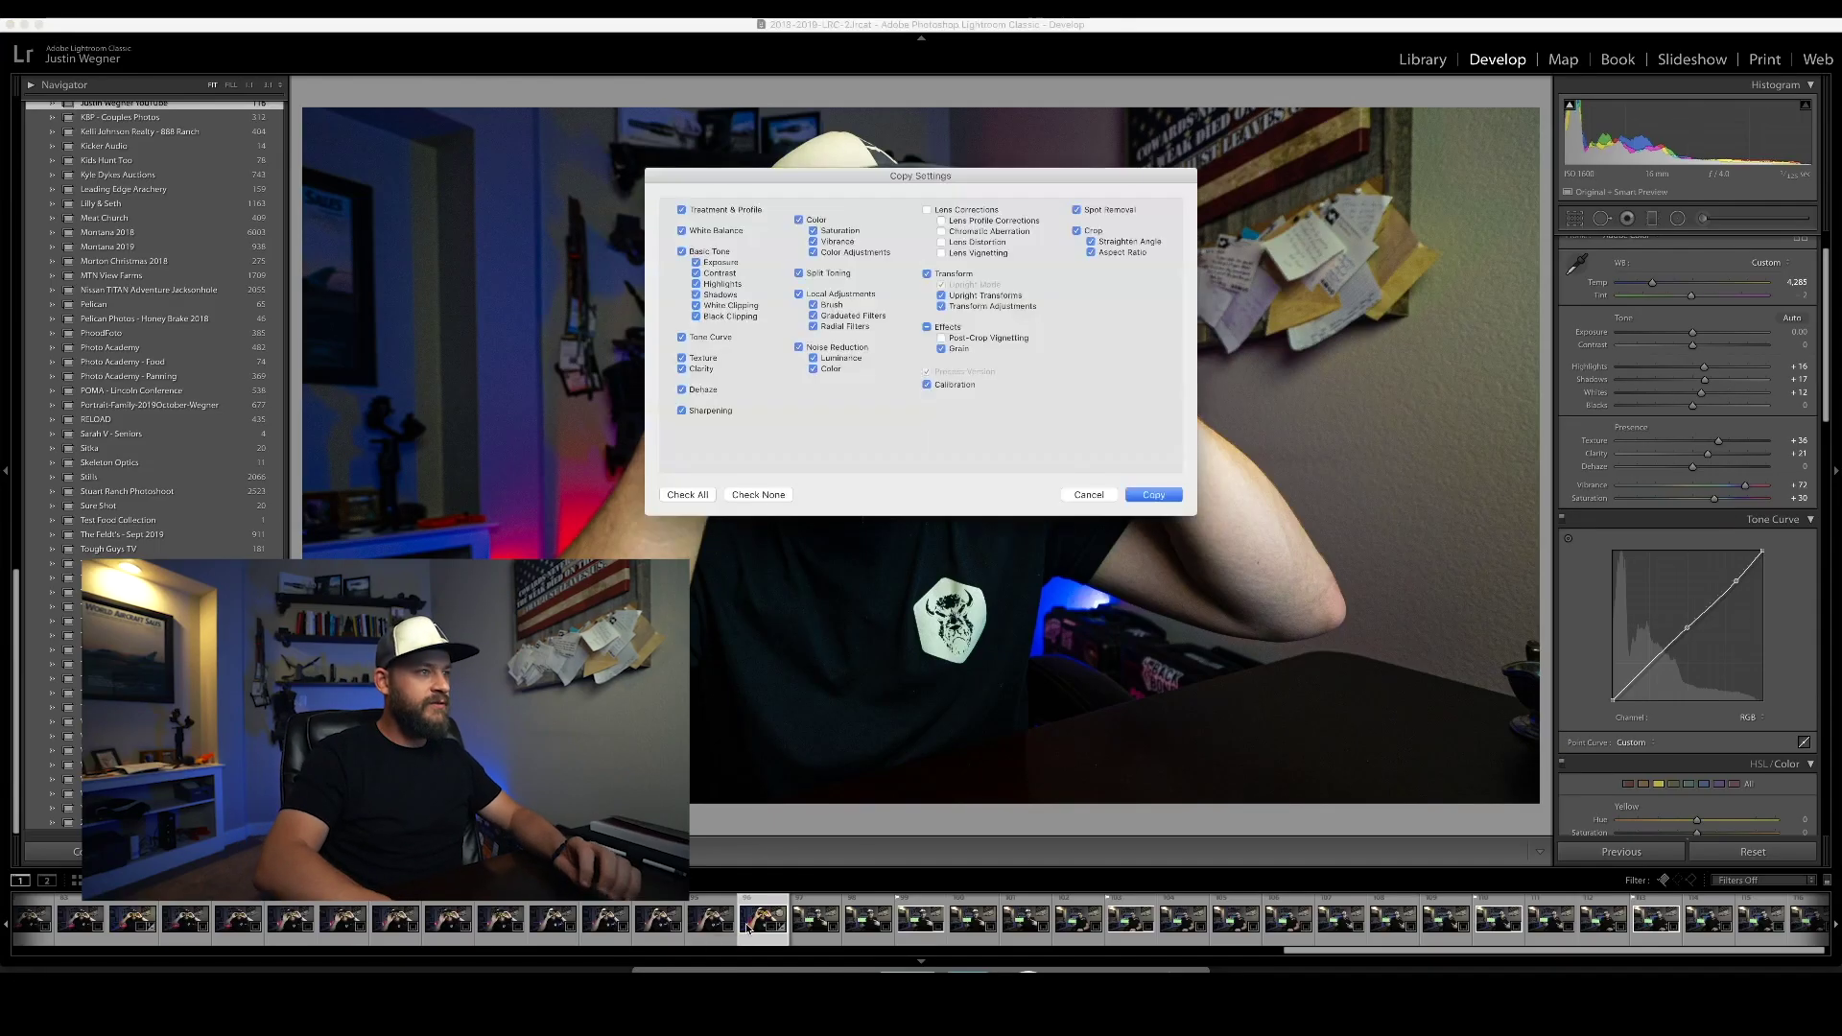
key(Return)
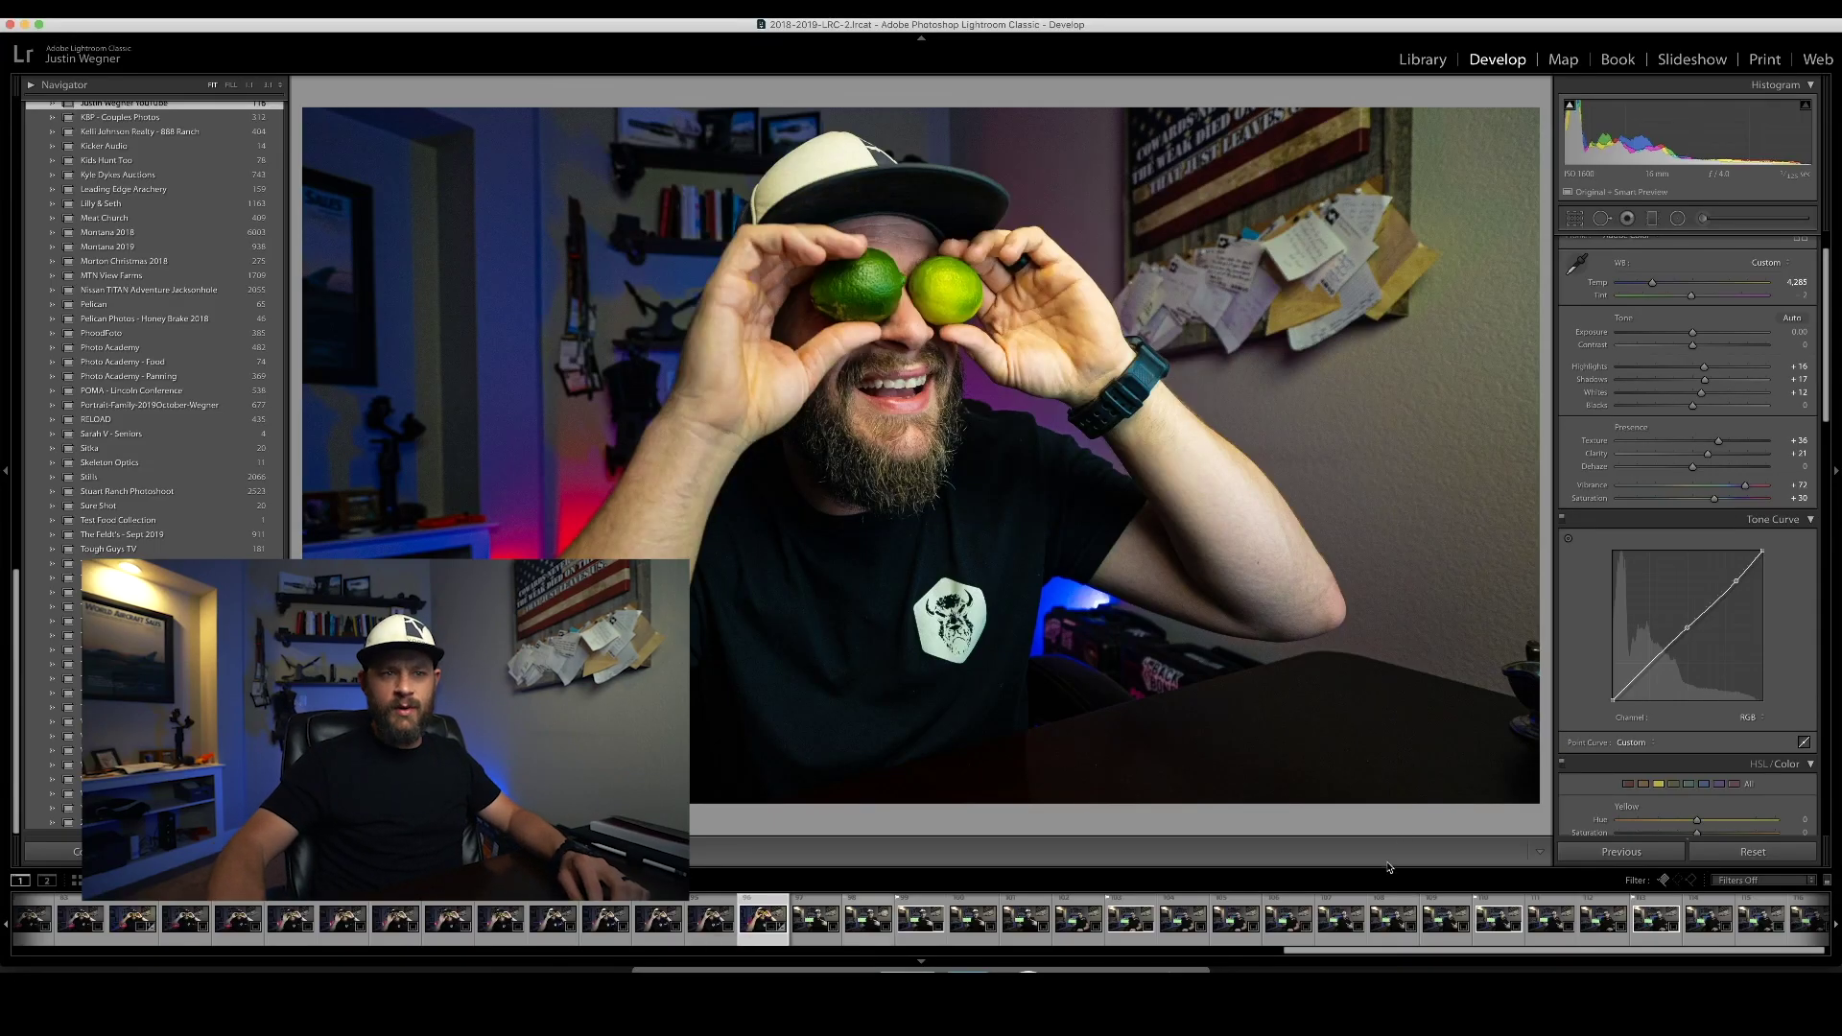
Step: Paste the copied settings onto the flagged photo pointing at the green-screen phone, and set its white balance temperature to 3,849
scroll(1746, 945, right, 1)
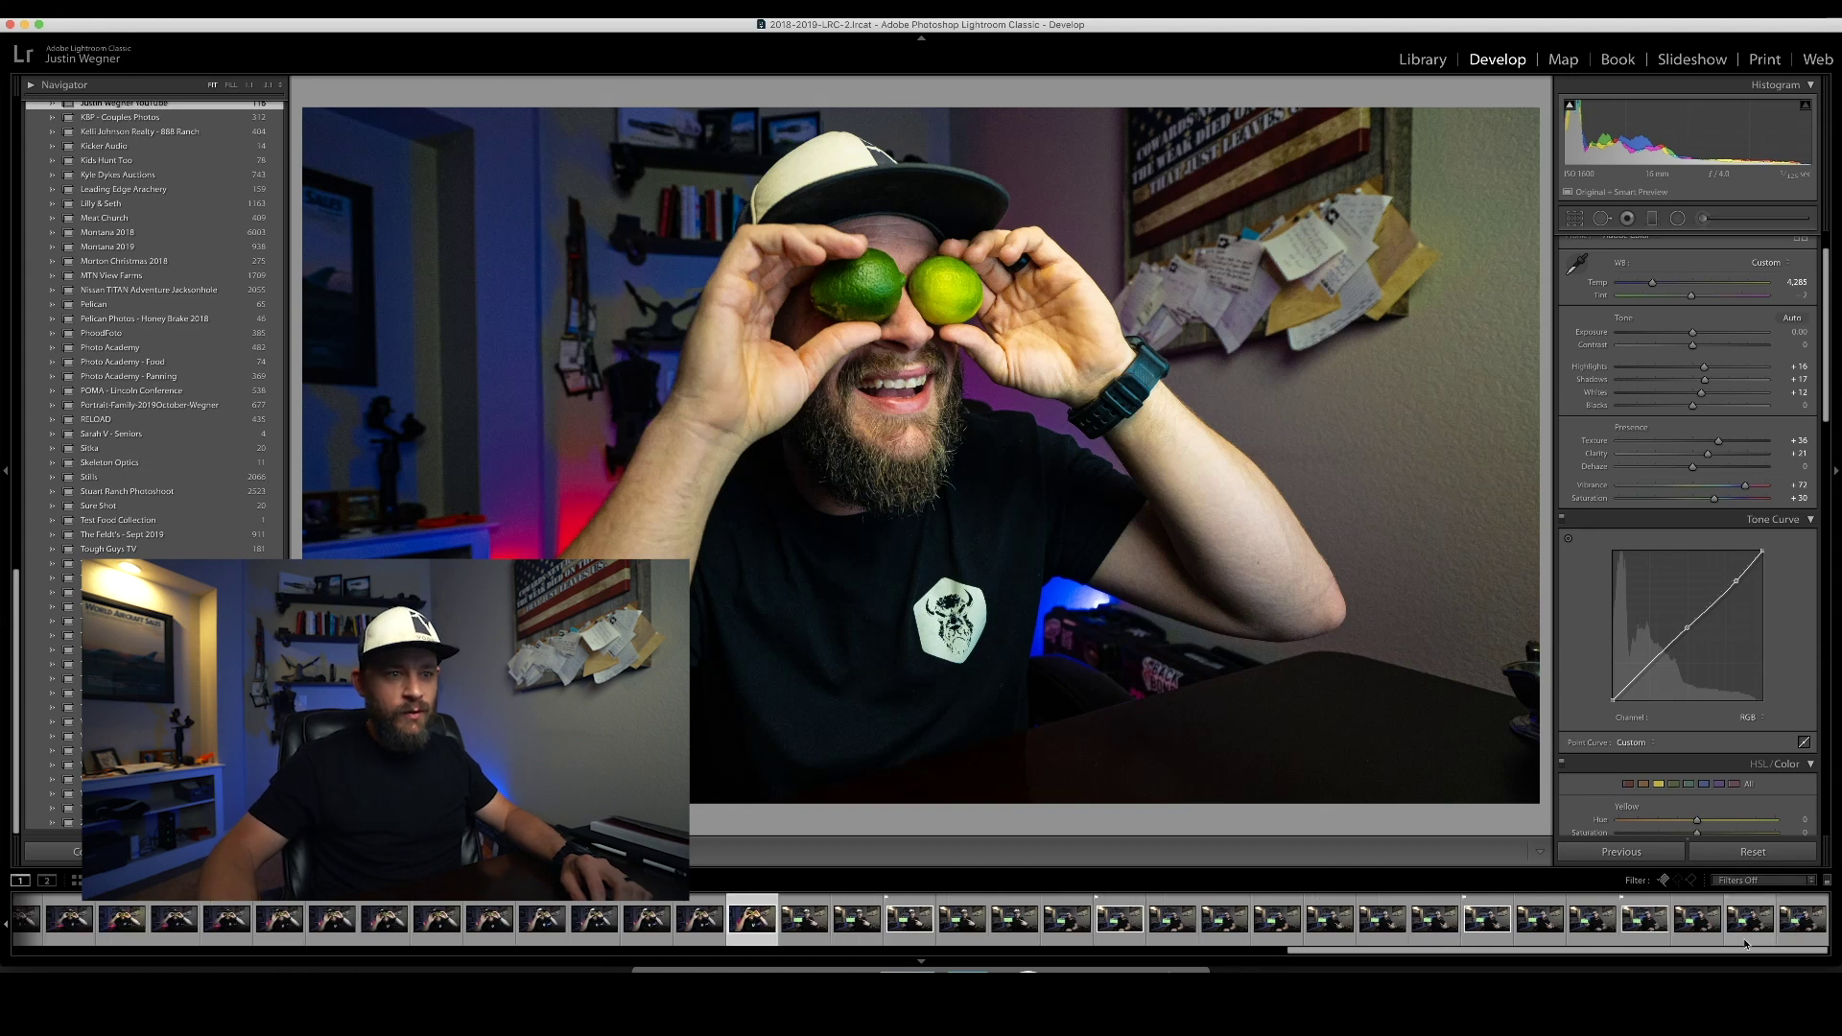
key(super+l)
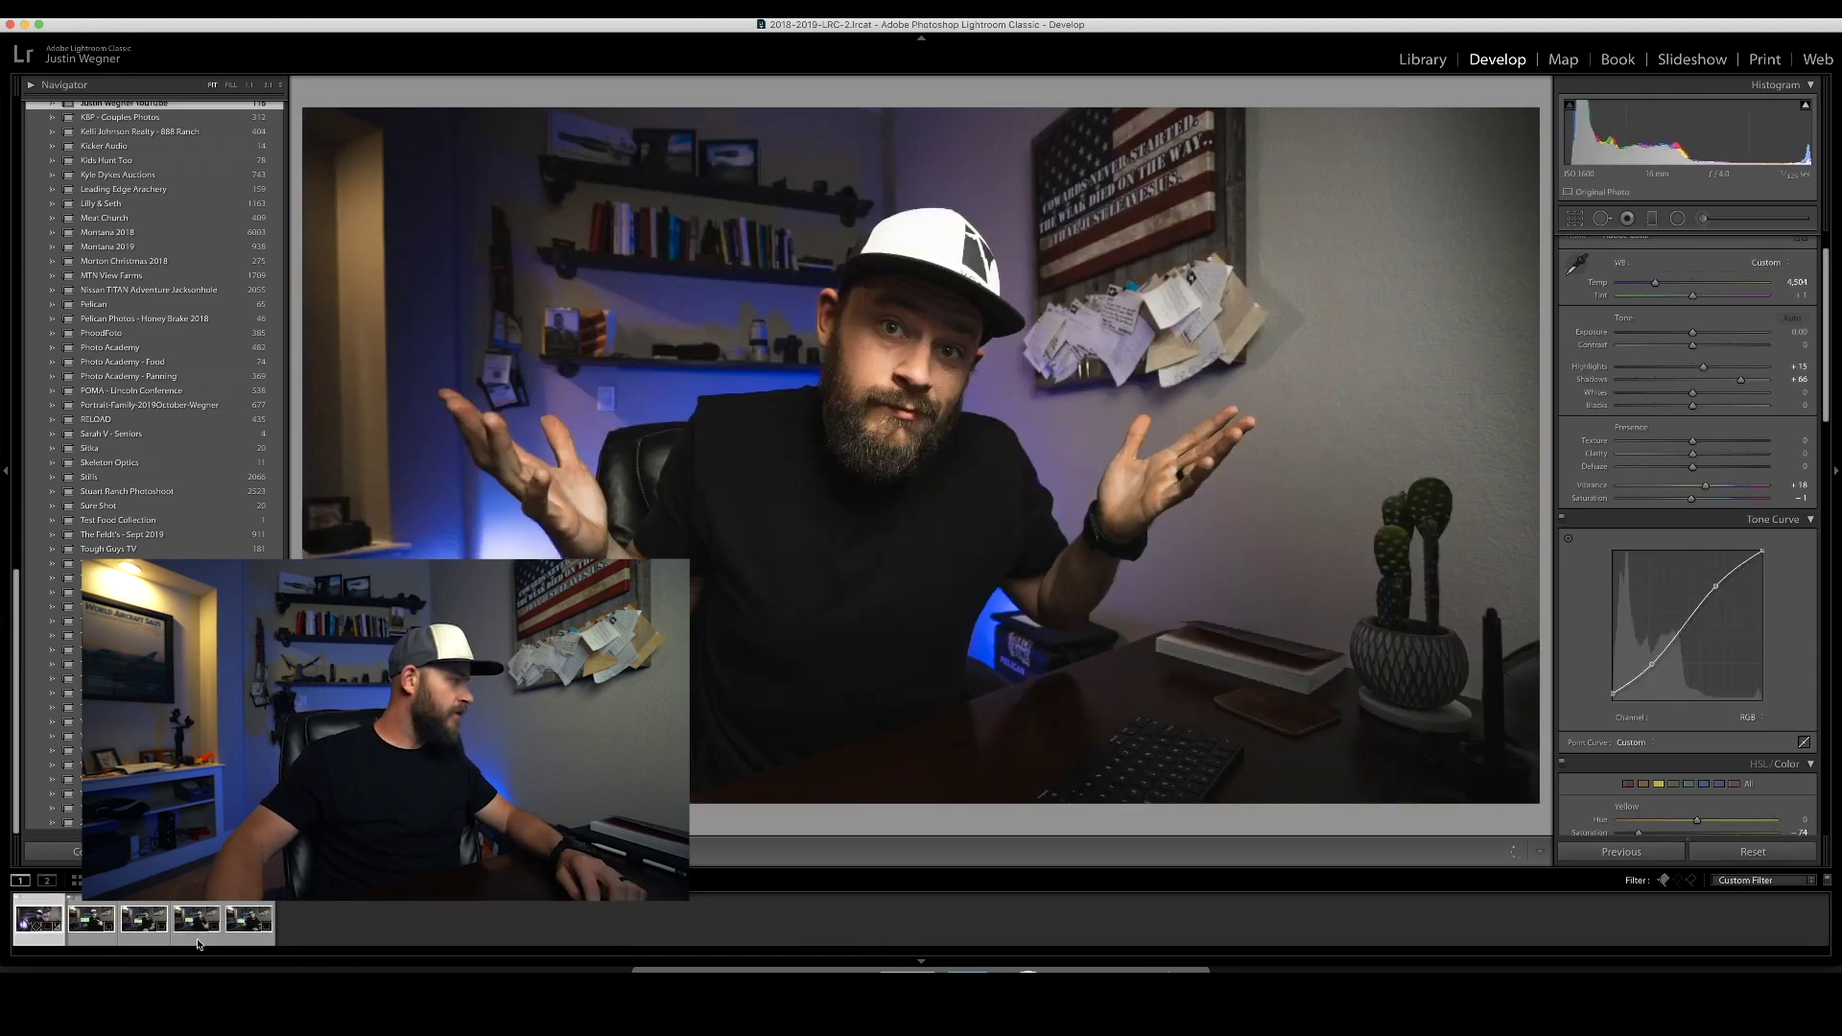
click(107, 923)
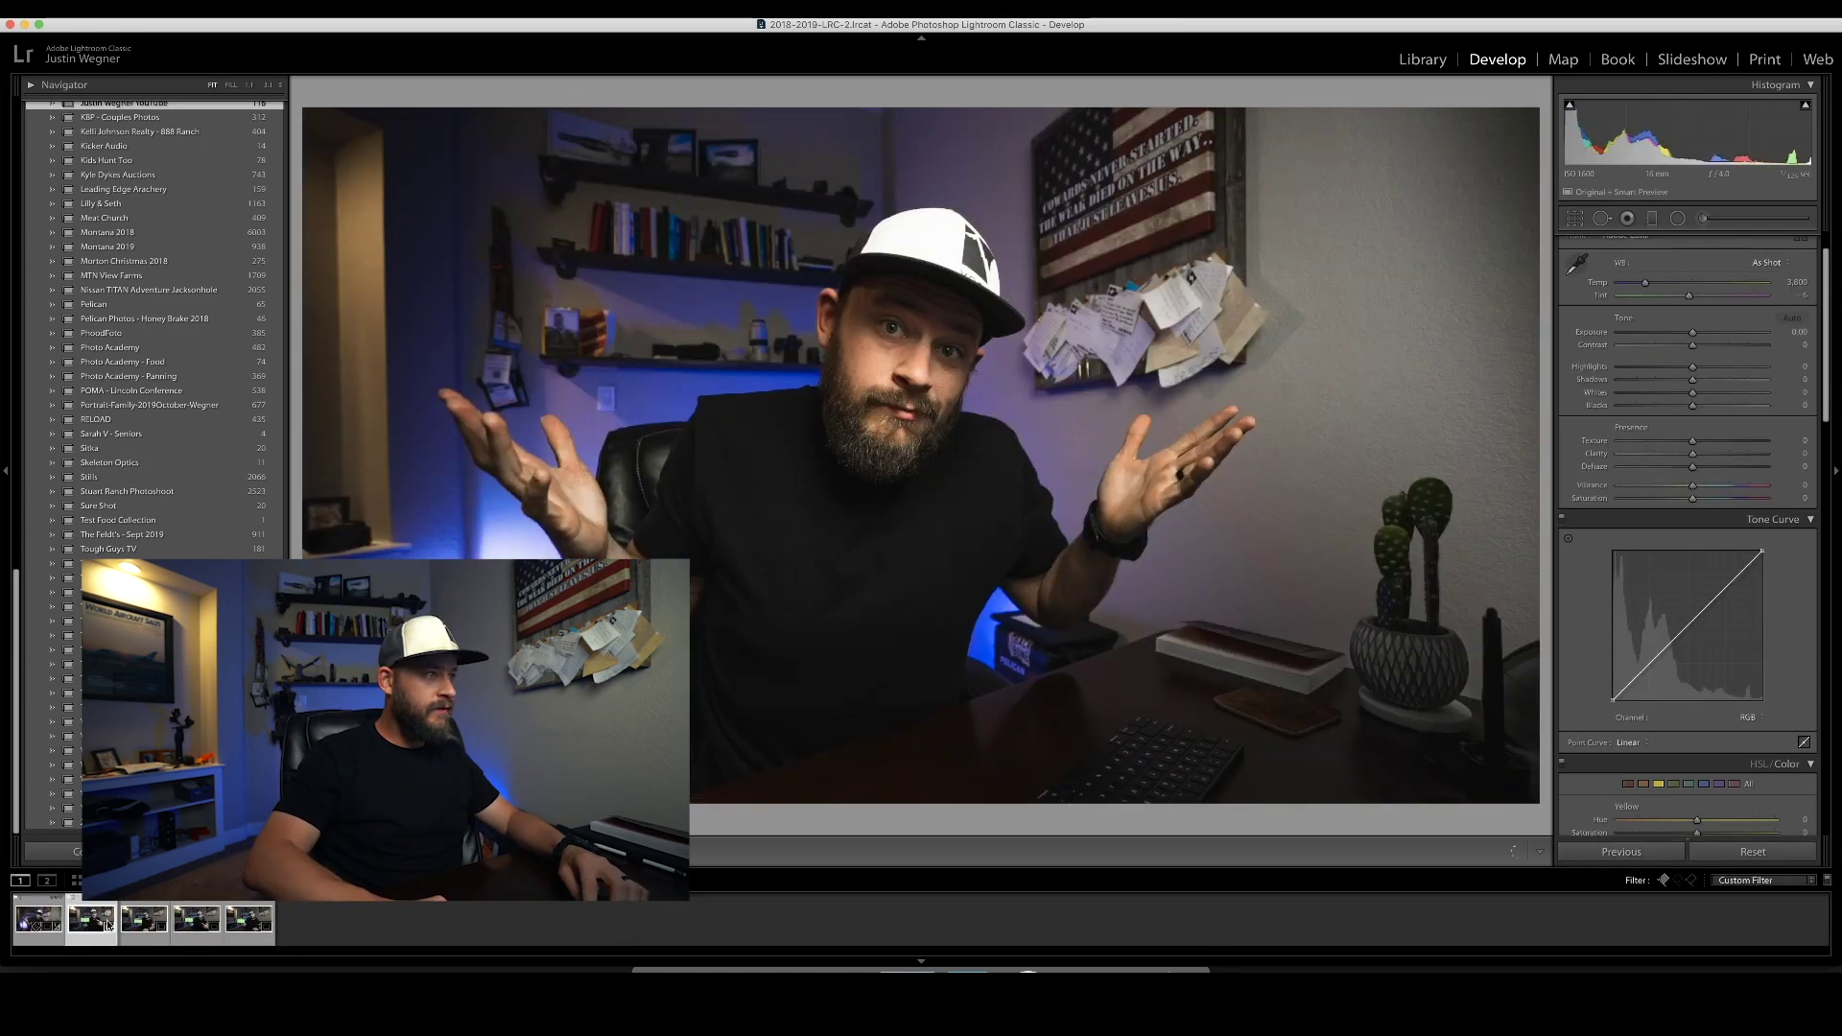
key(super+shift+v)
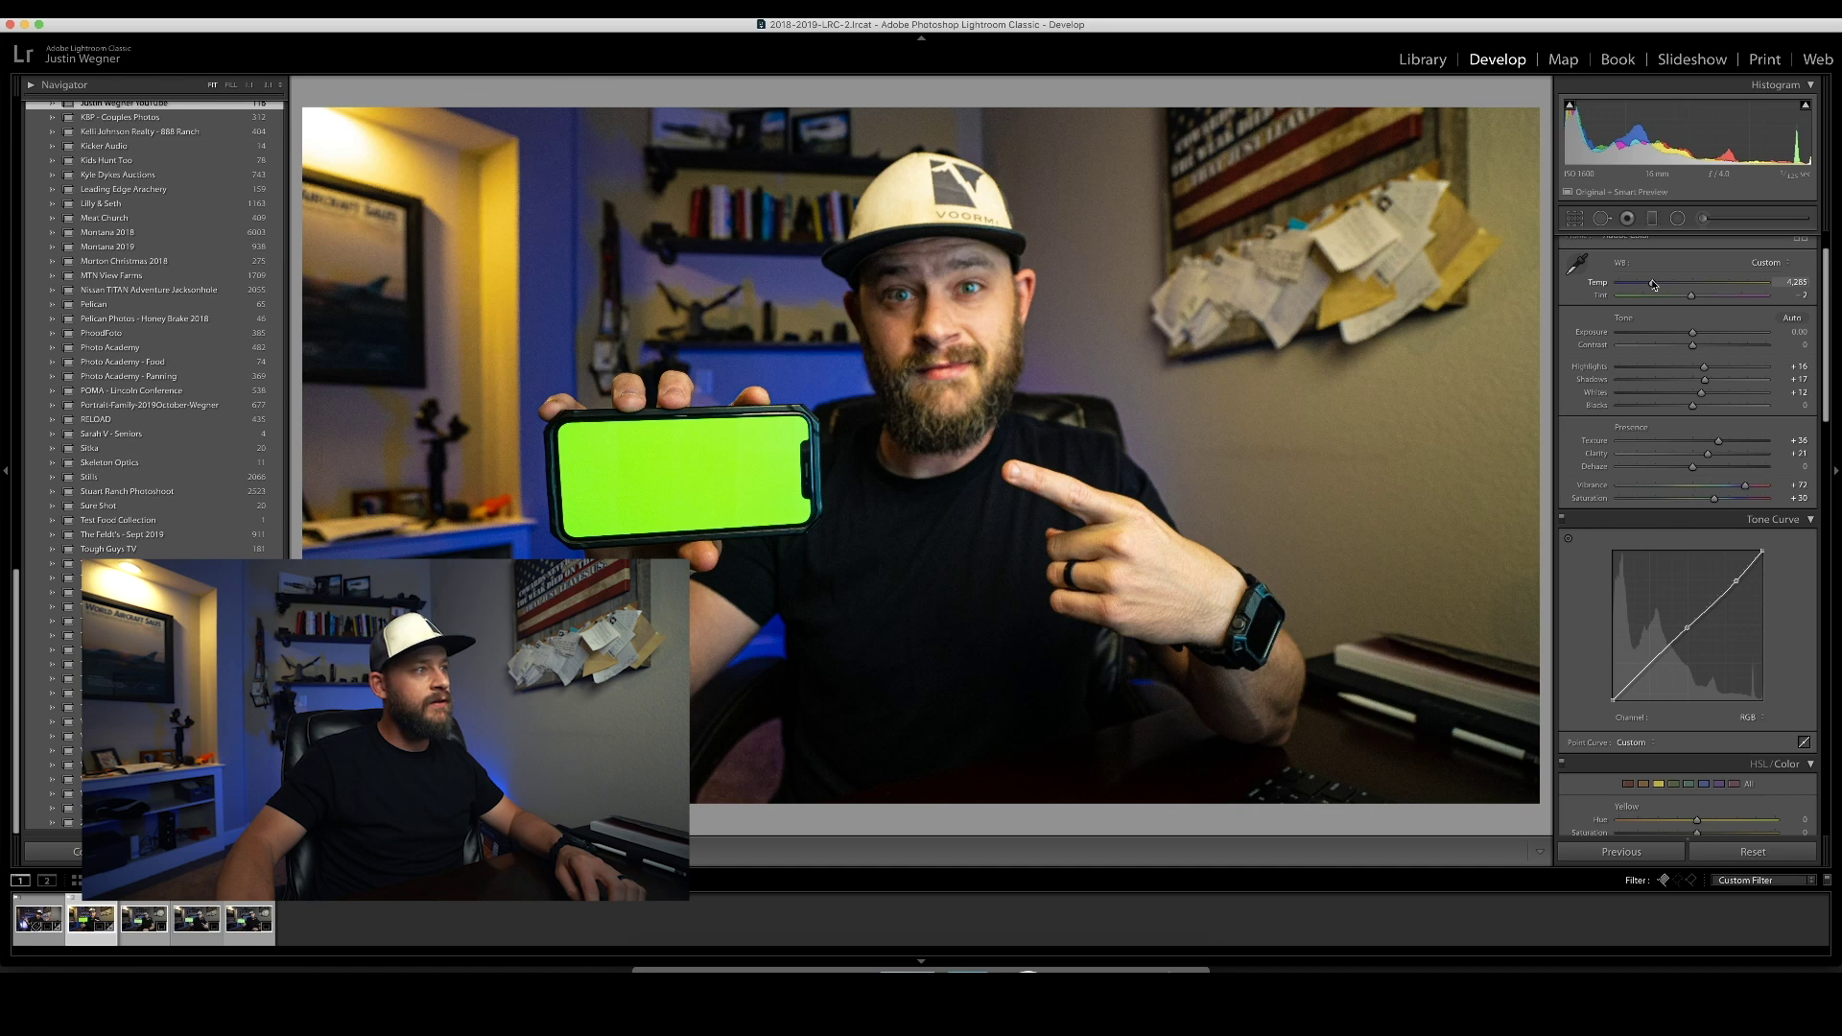
drag(1654, 284, 1646, 285)
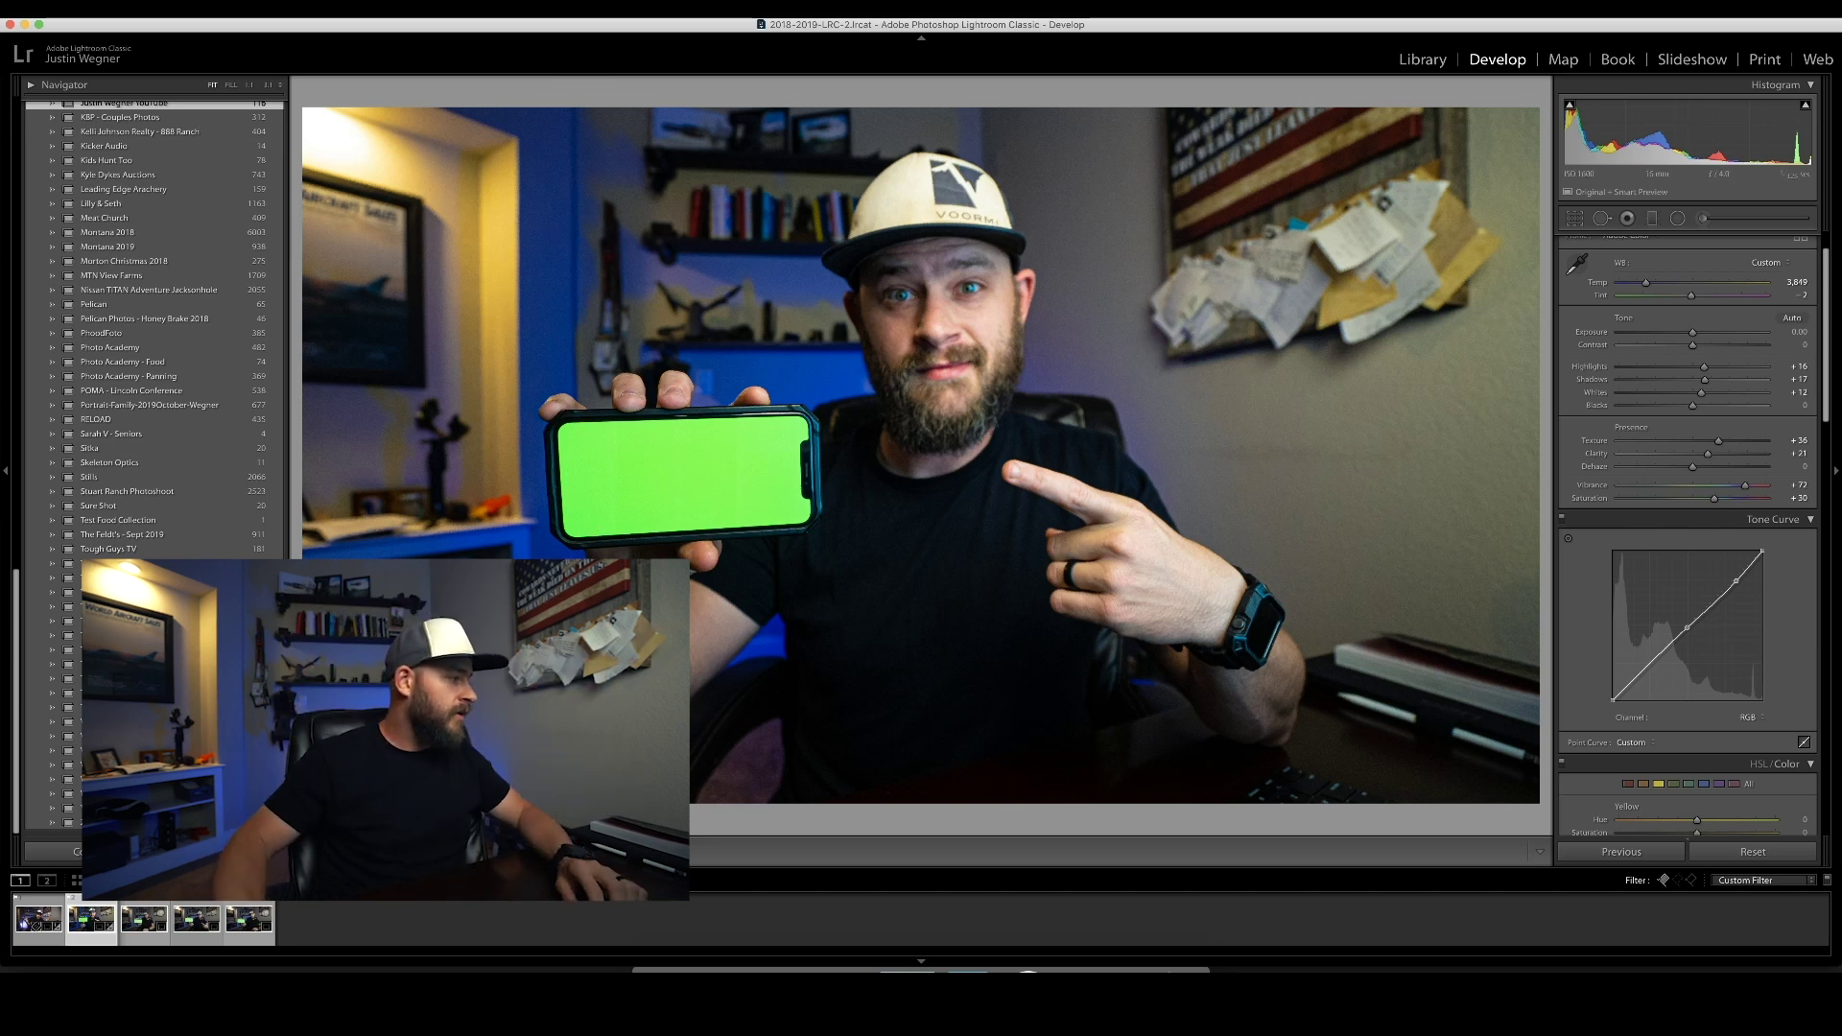
Step: Expand the 16 x 9 crop to the full frame and open the photo for editing in Adobe Photoshop 2020
right_click(94, 930)
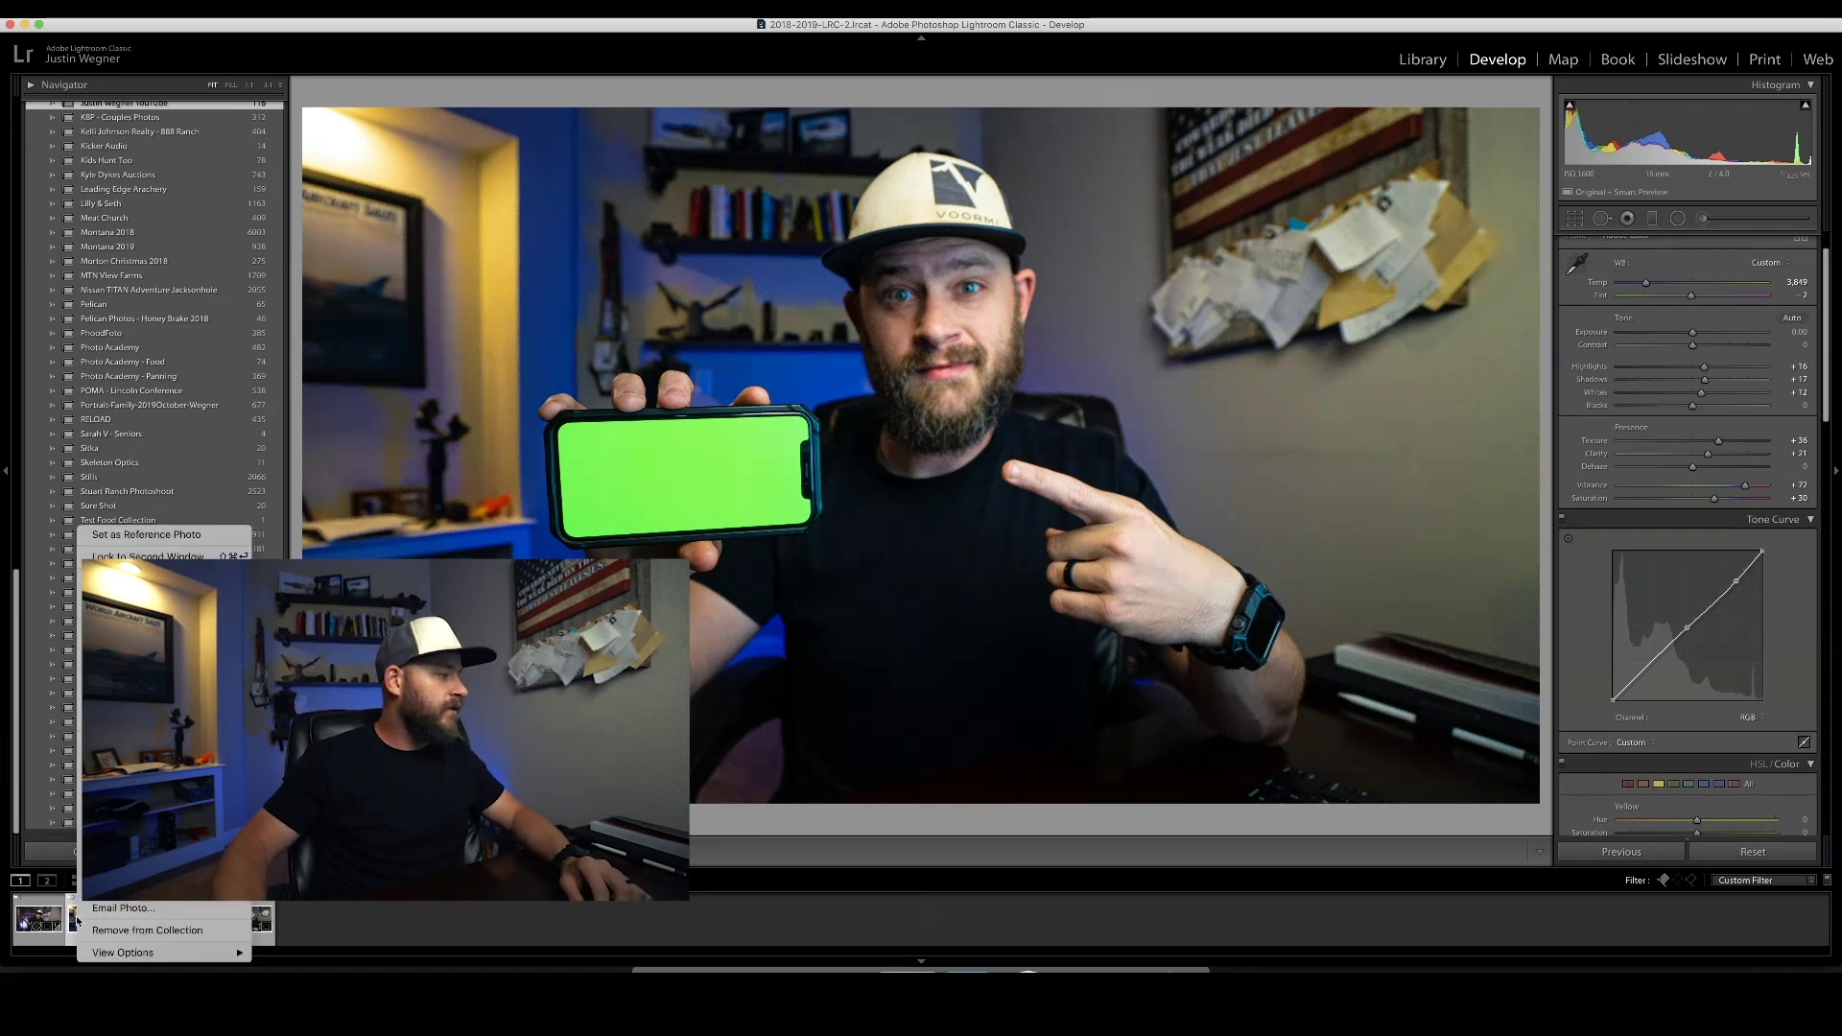
click(559, 929)
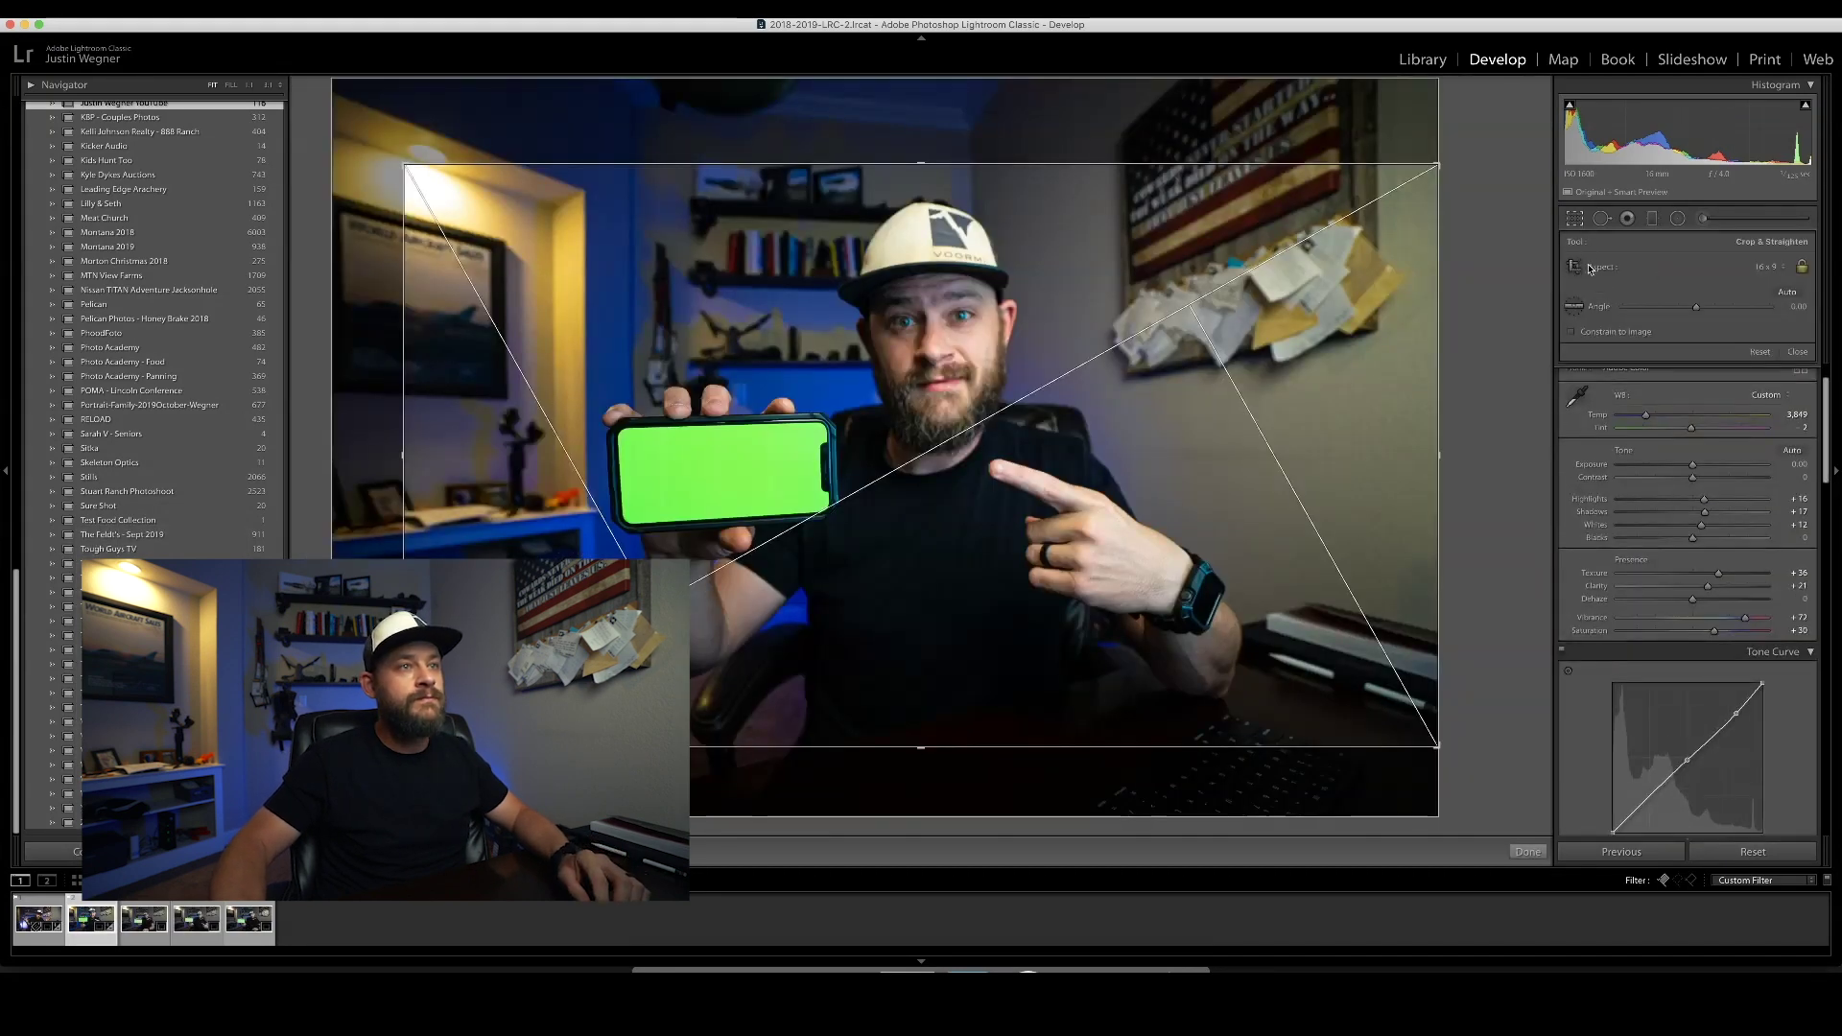
right_click(890, 520)
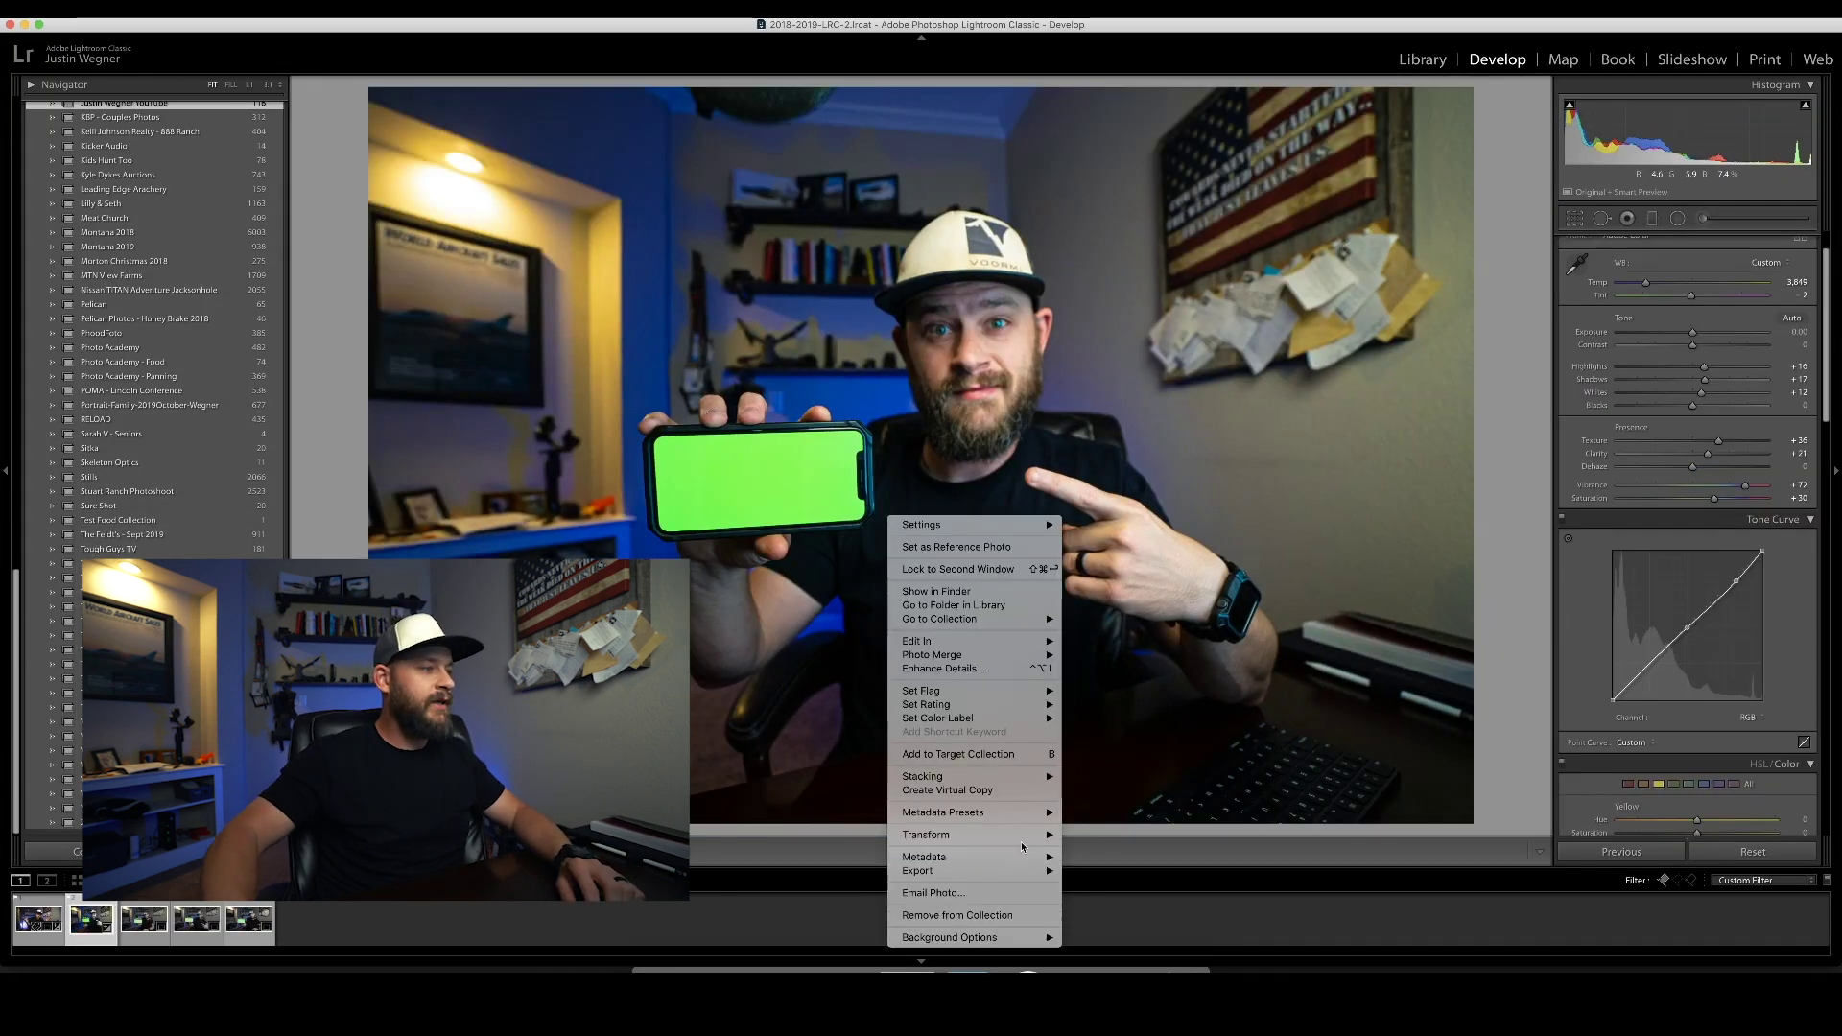
mouse_move(998, 640)
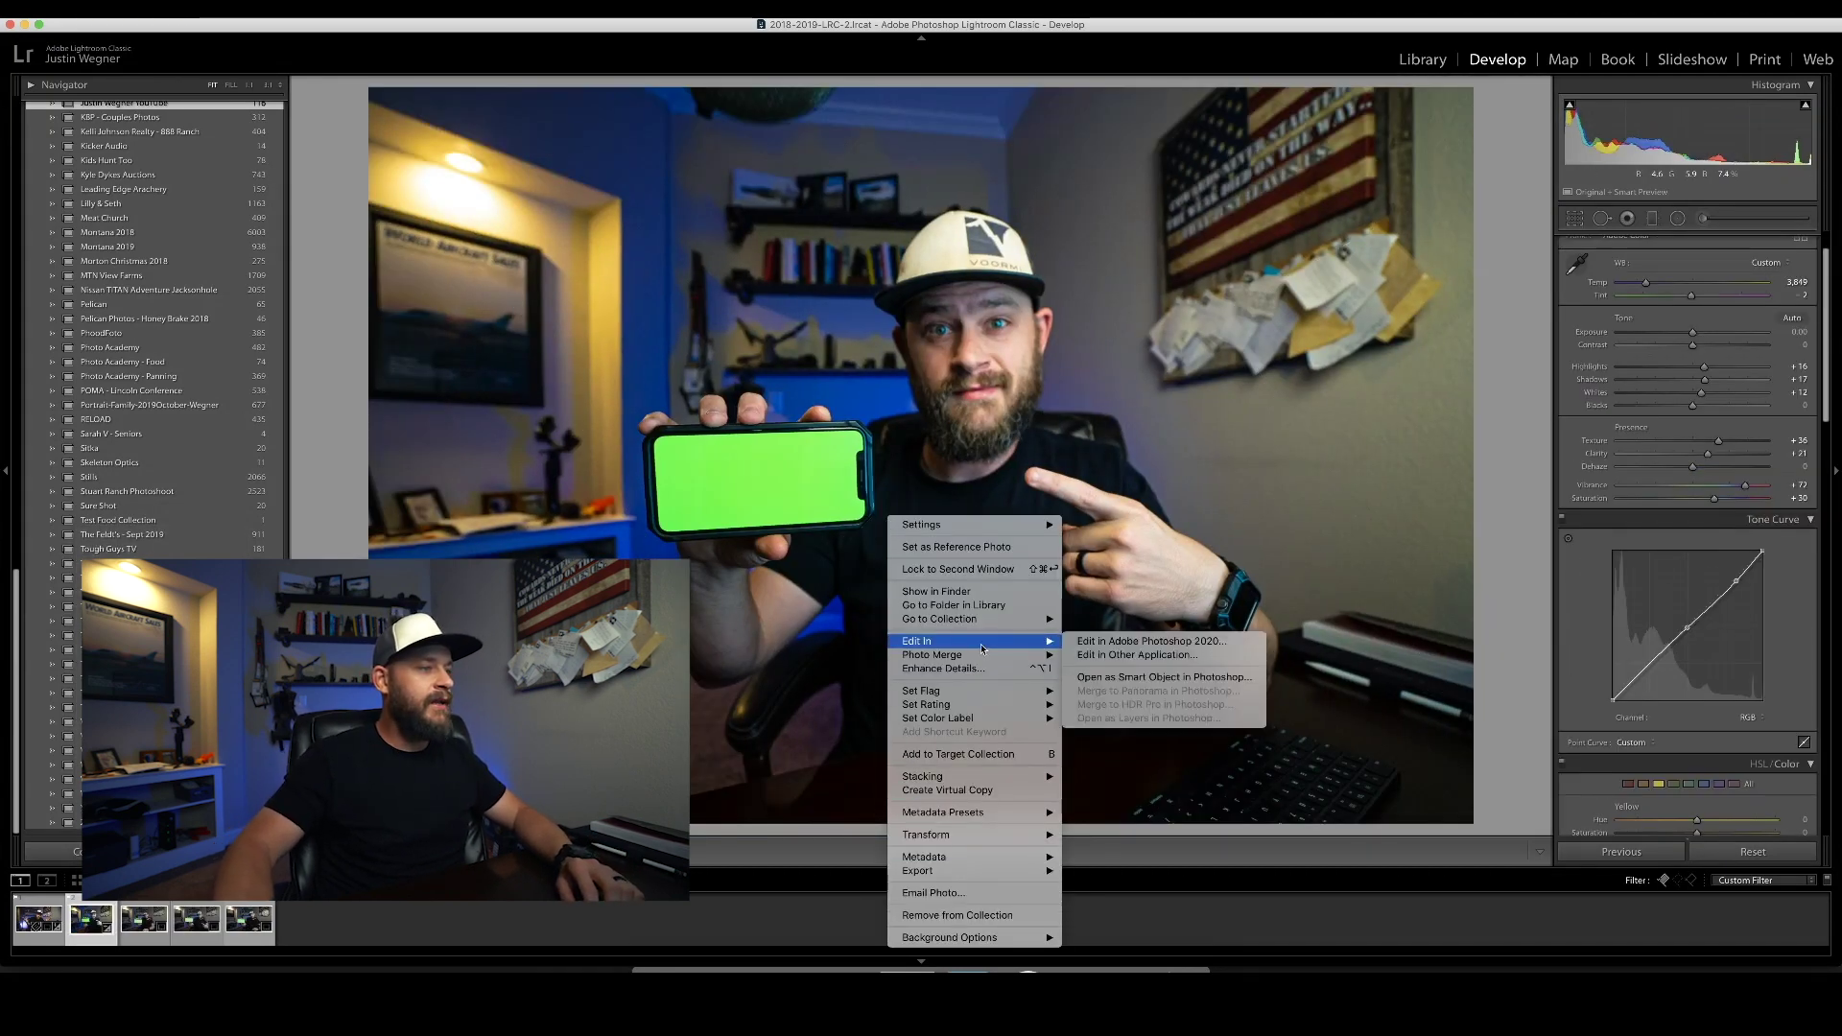
click(1141, 643)
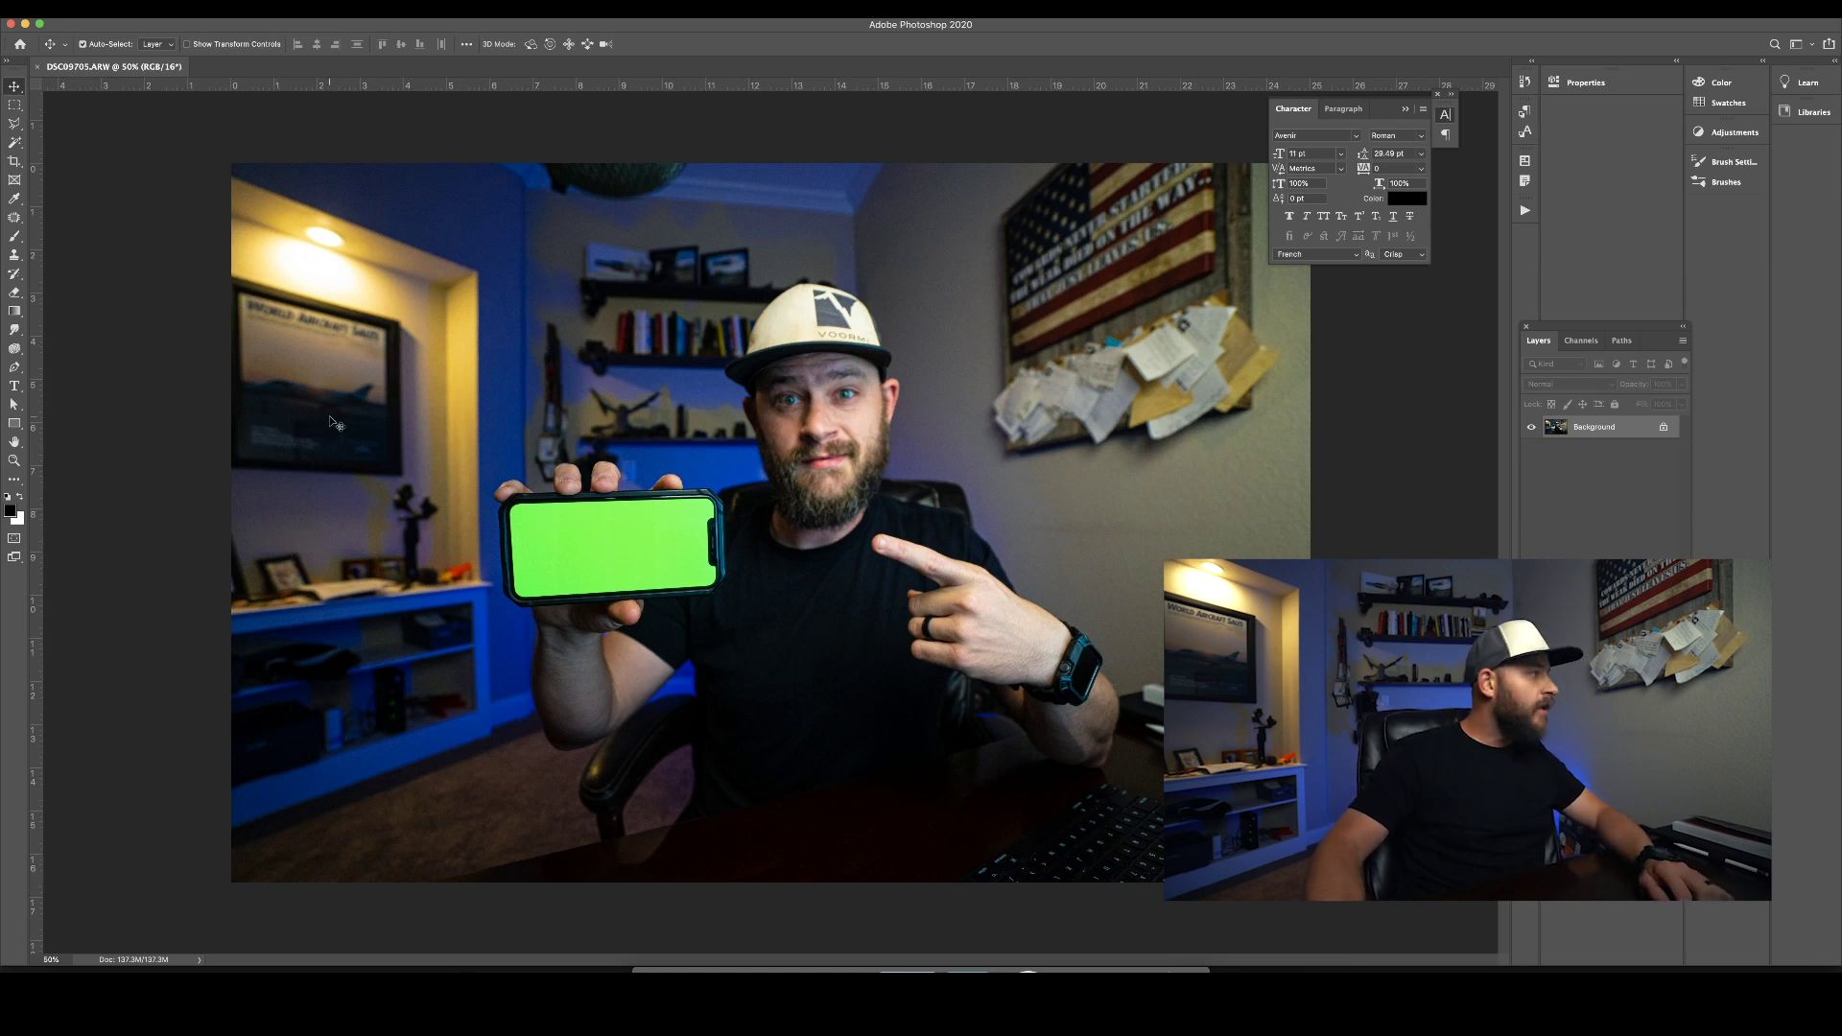
Step: Convert the locked Background into an editable layer named Base and switch to the Move tool
double_click(1634, 426)
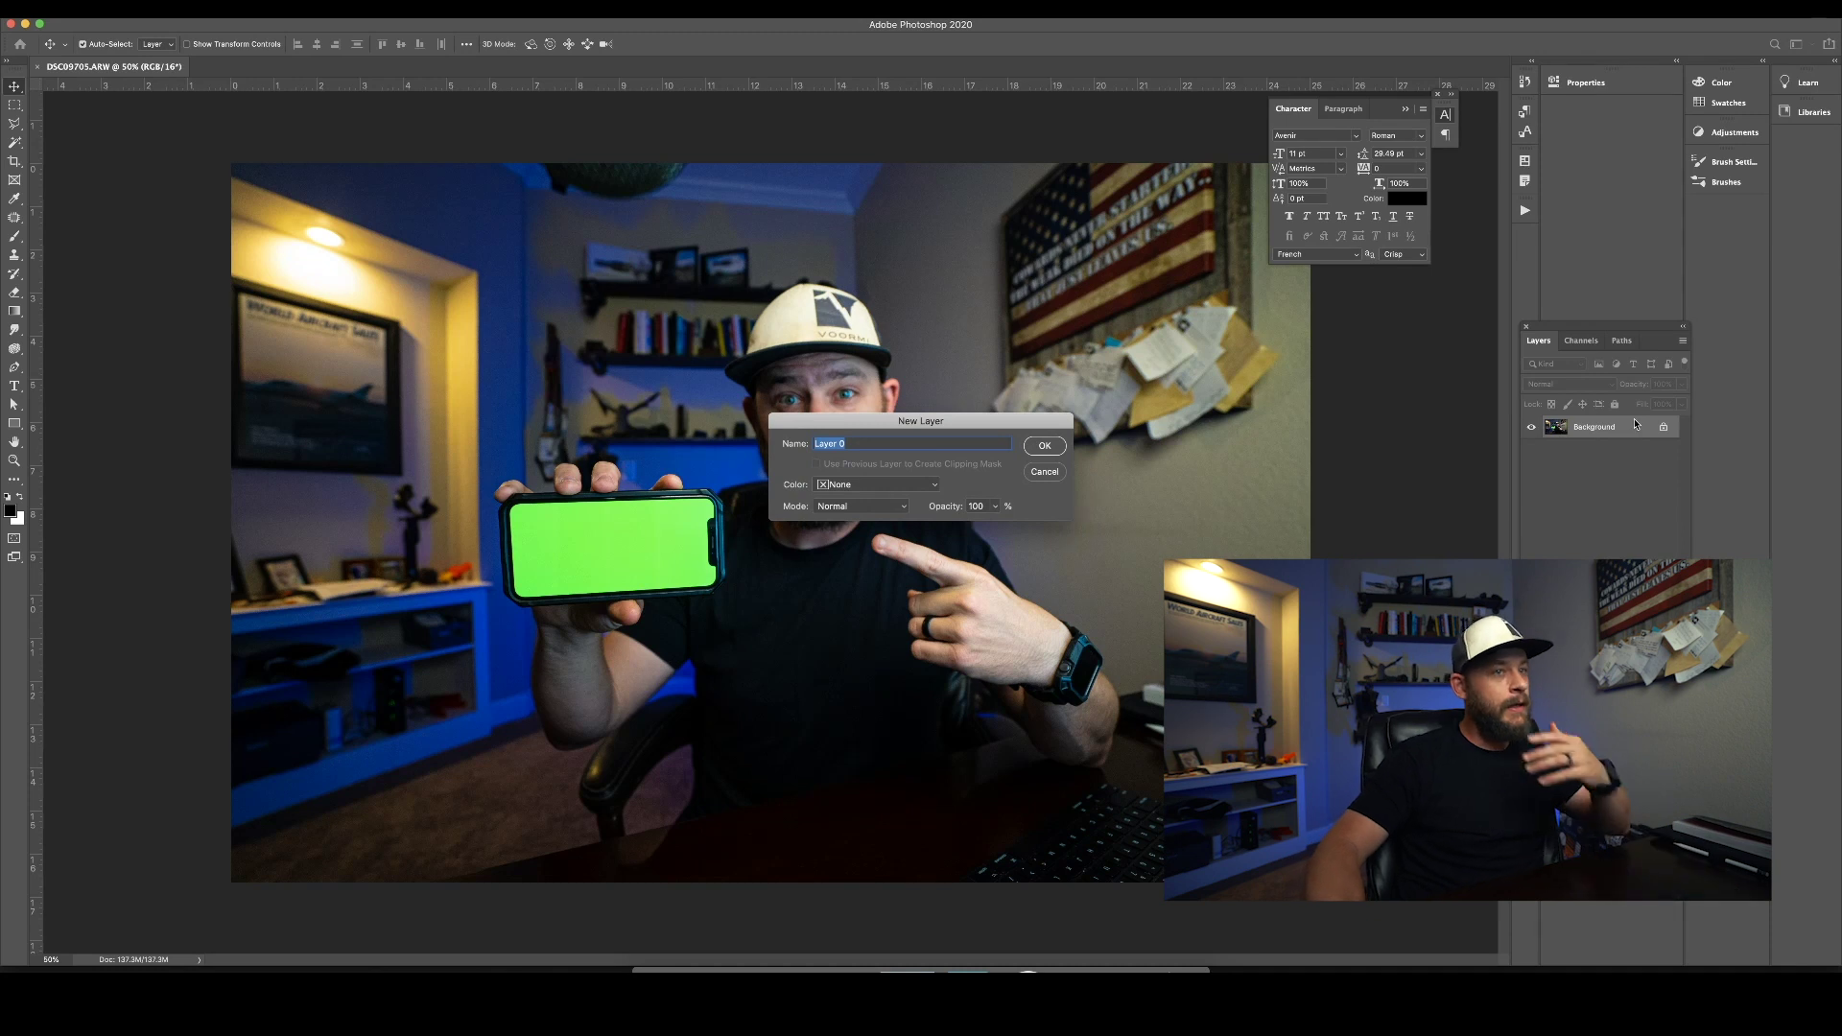
key(Return)
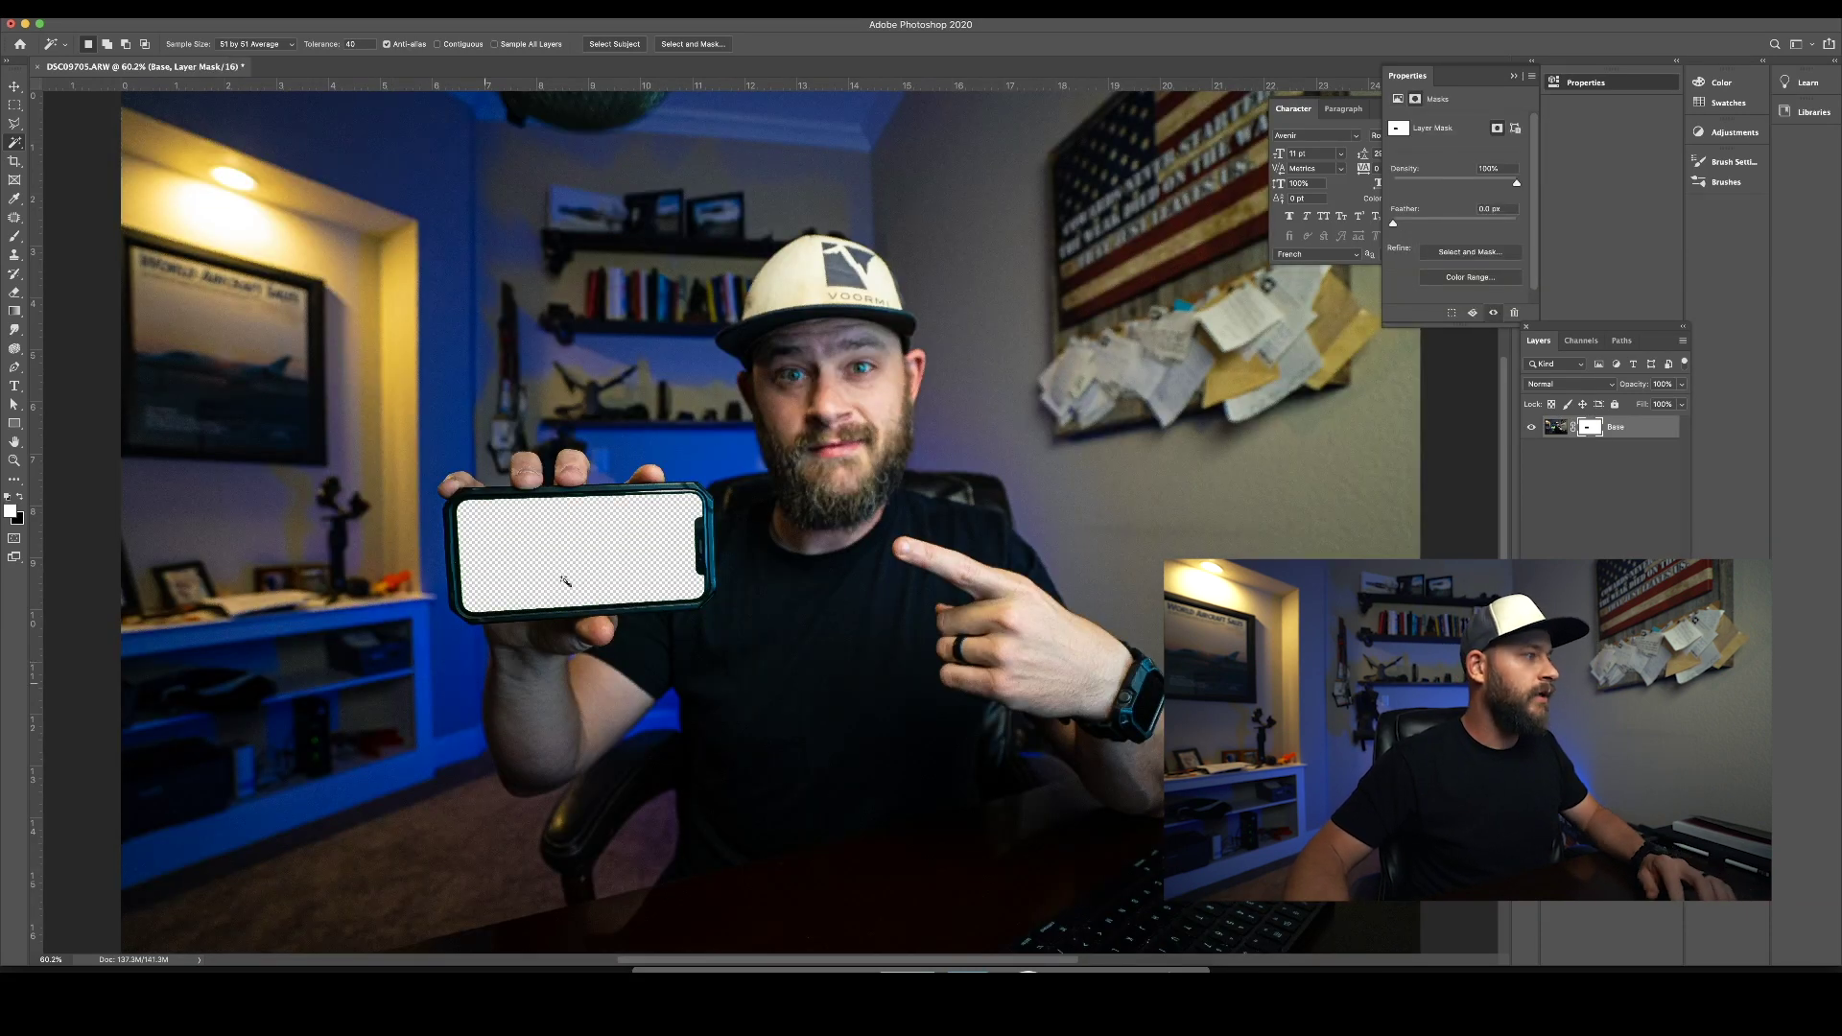
key(v)
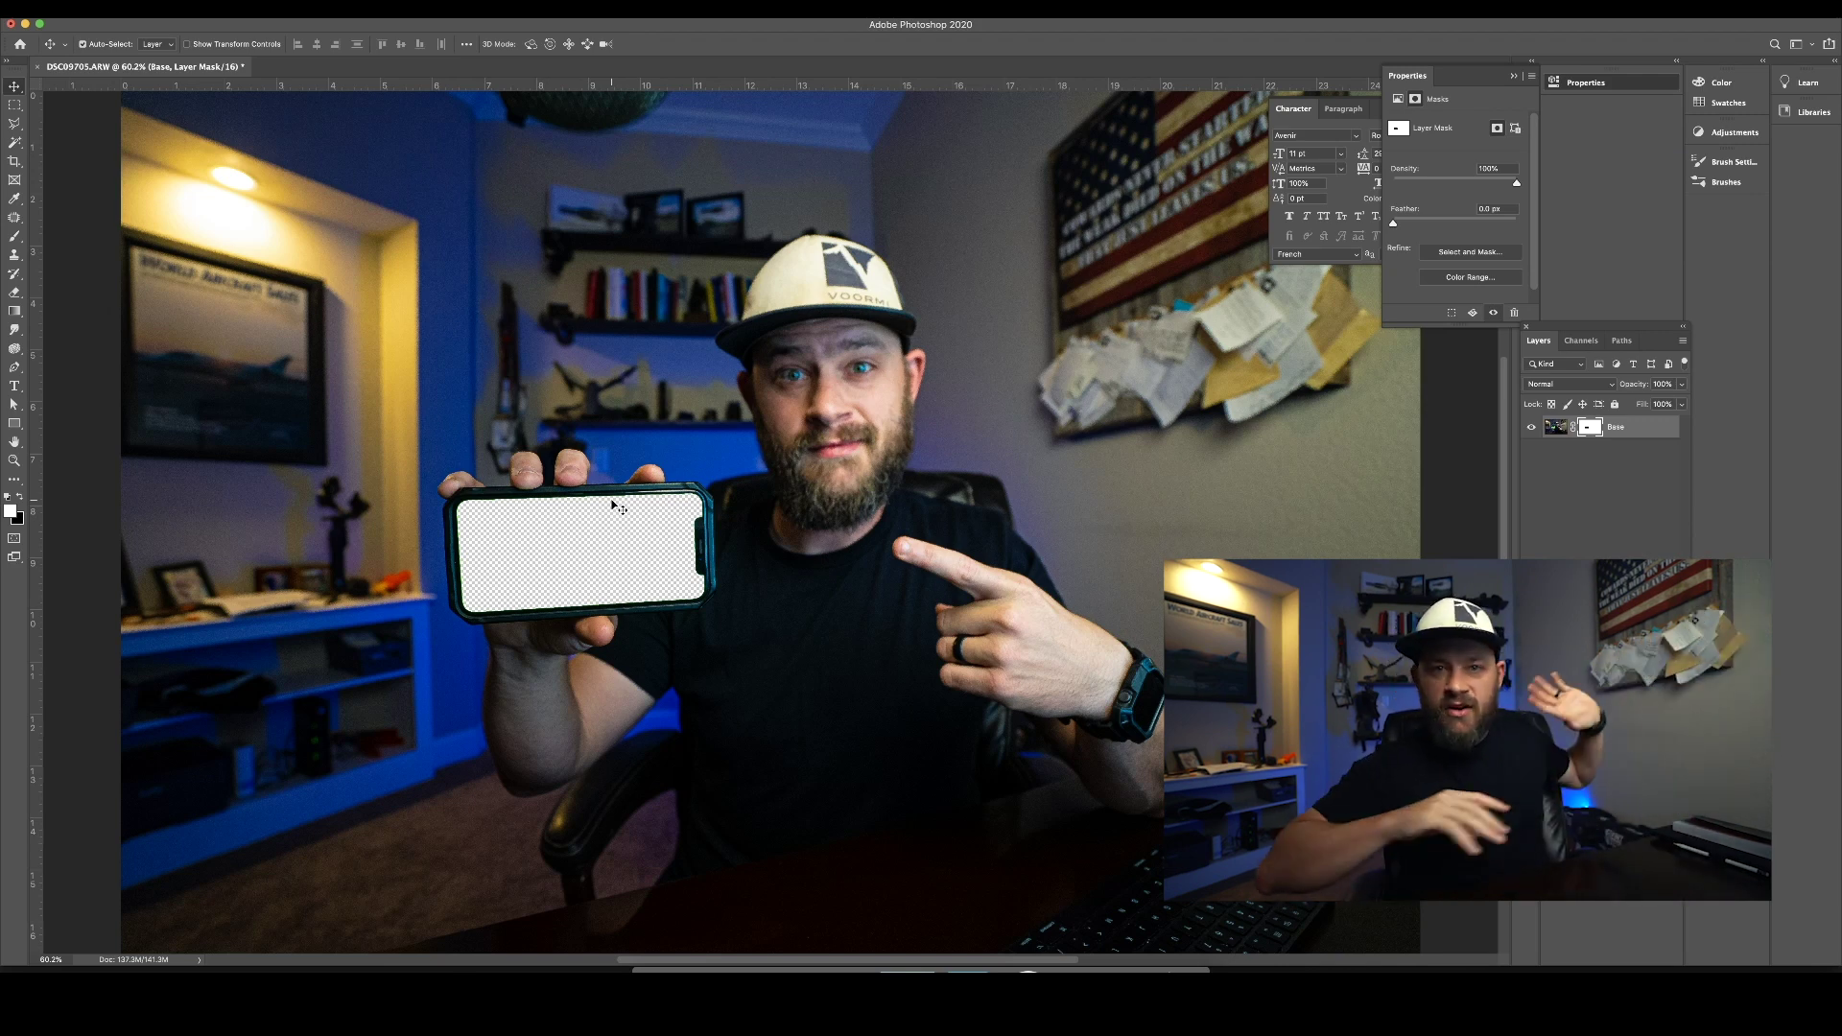
scroll(615, 505, down, 2)
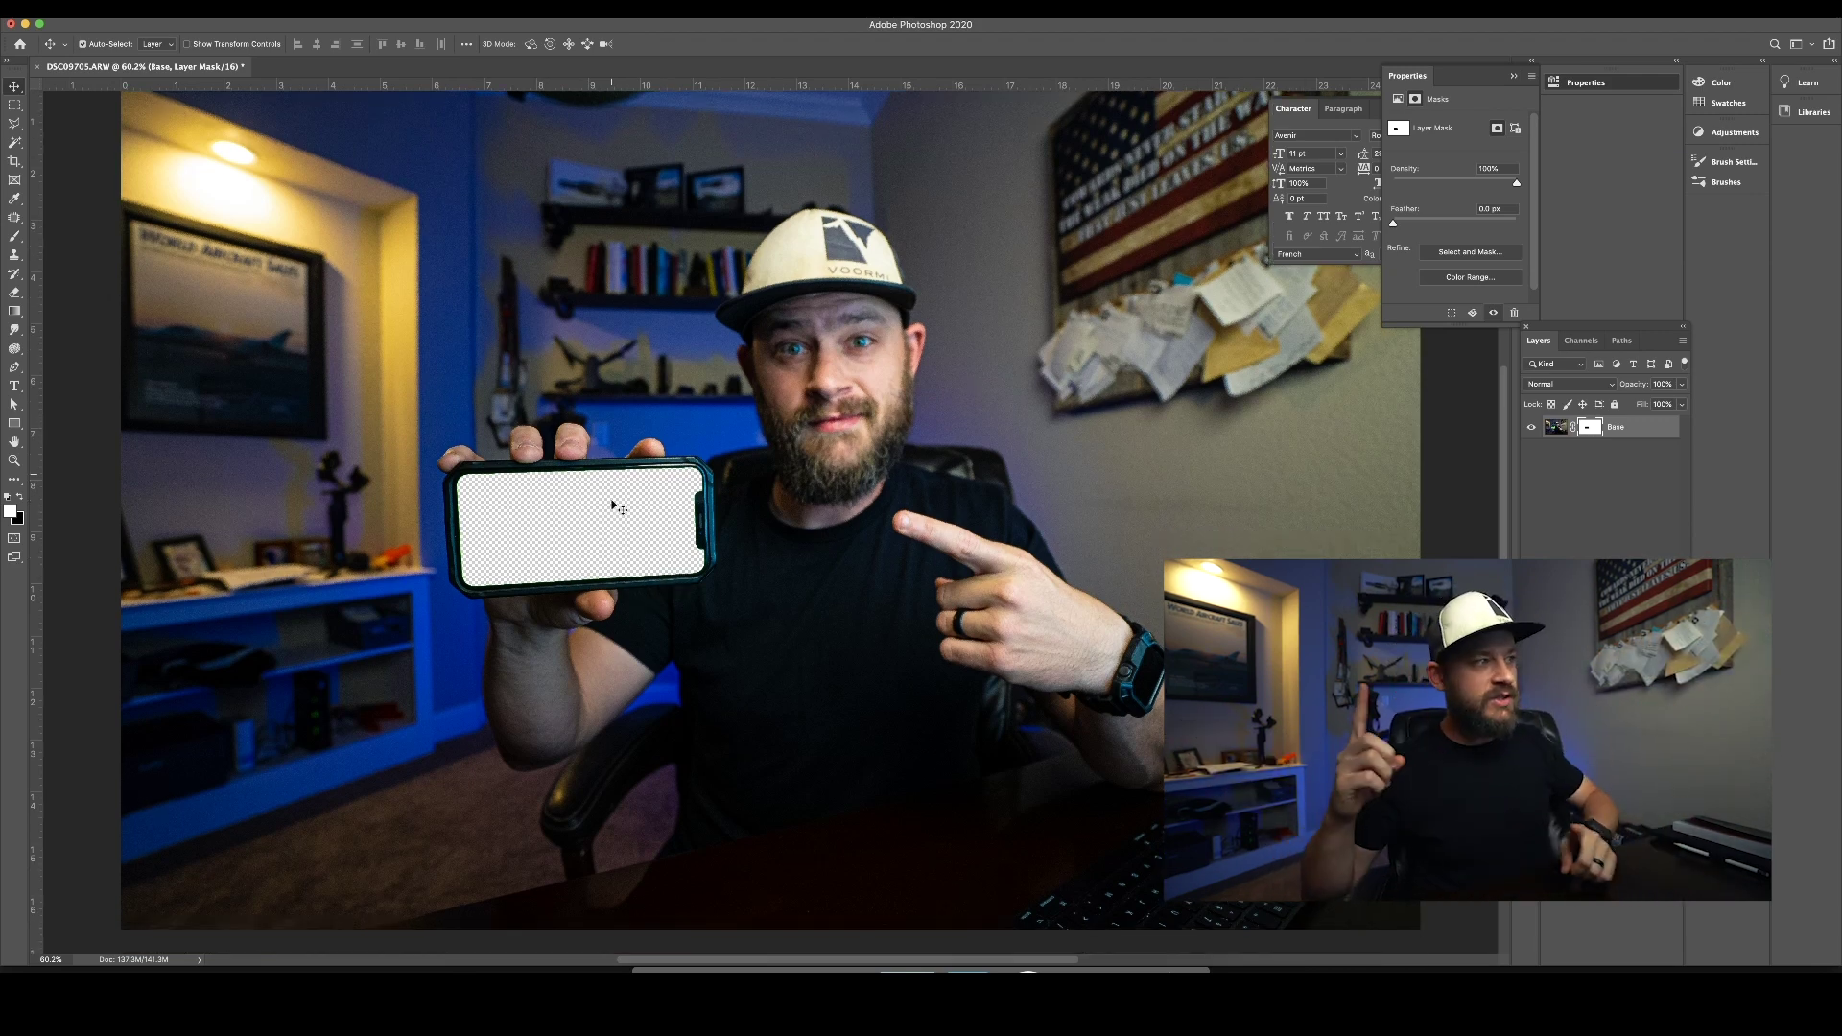
scroll(615, 505, down, 5)
scroll(612, 506, up, 7)
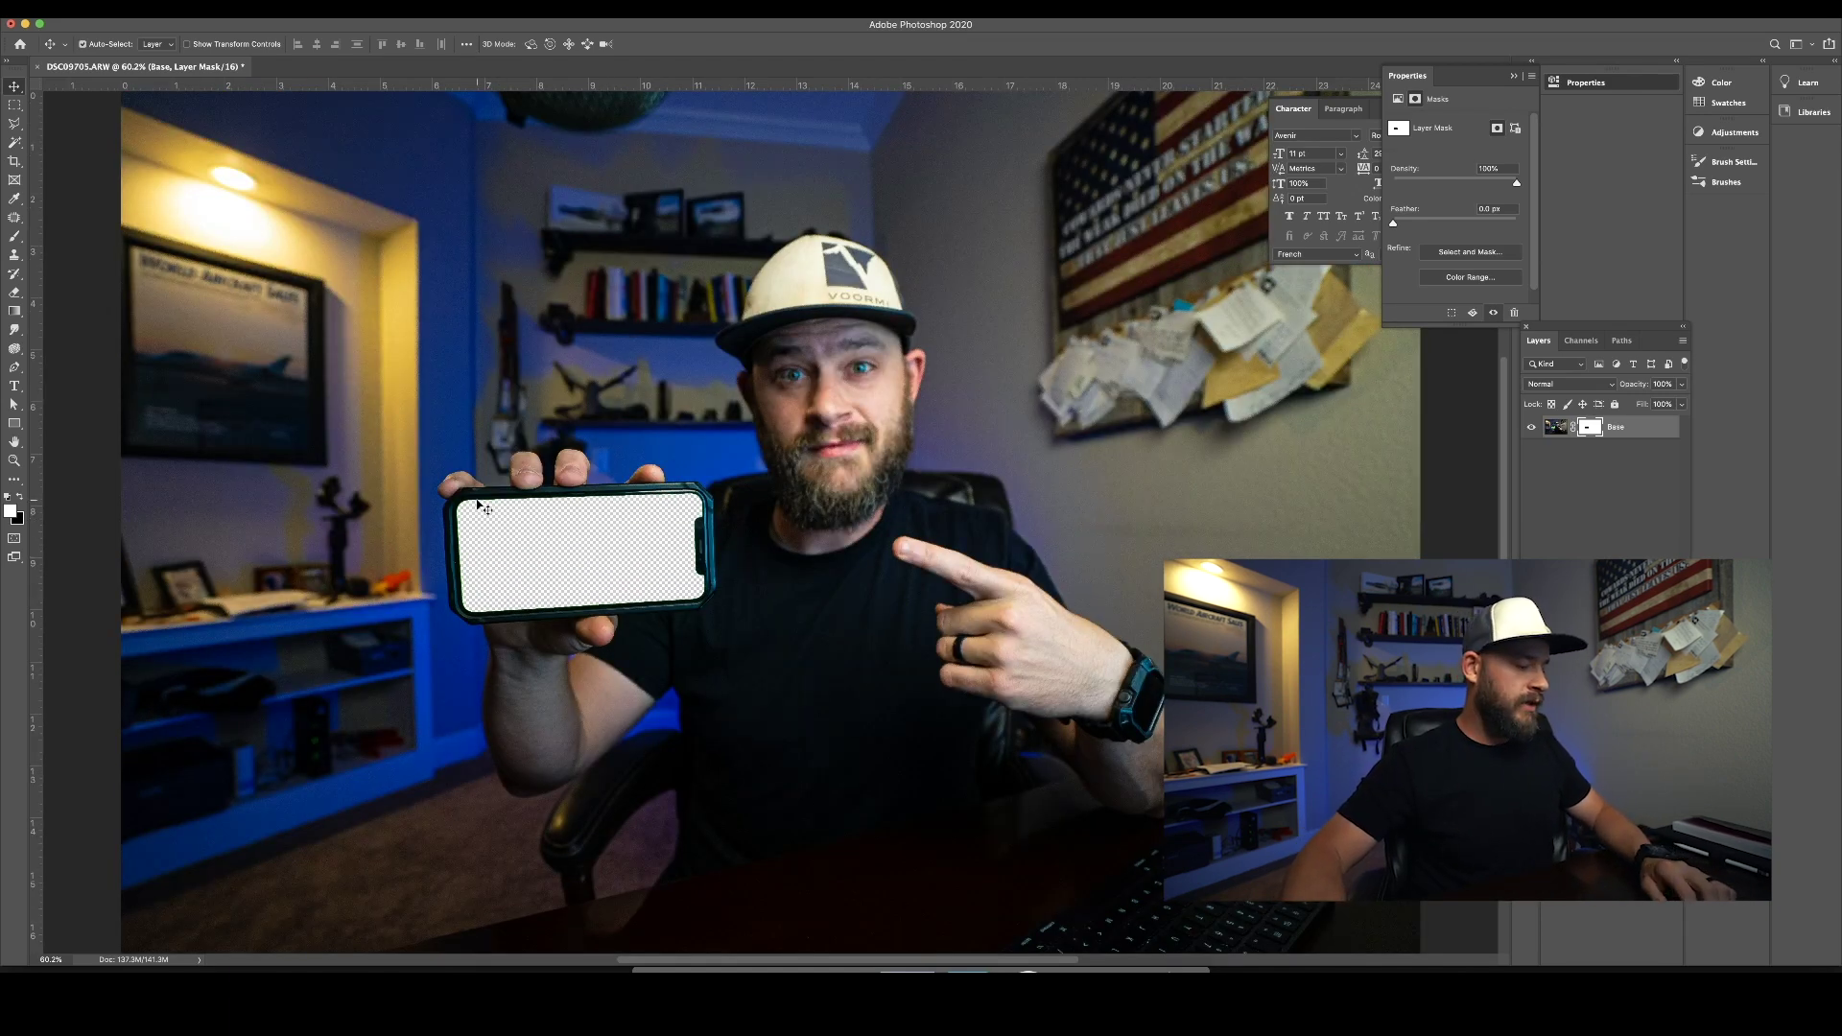
Step: Add a white text layer reading DOPE over the framed poster on the wall
key(t)
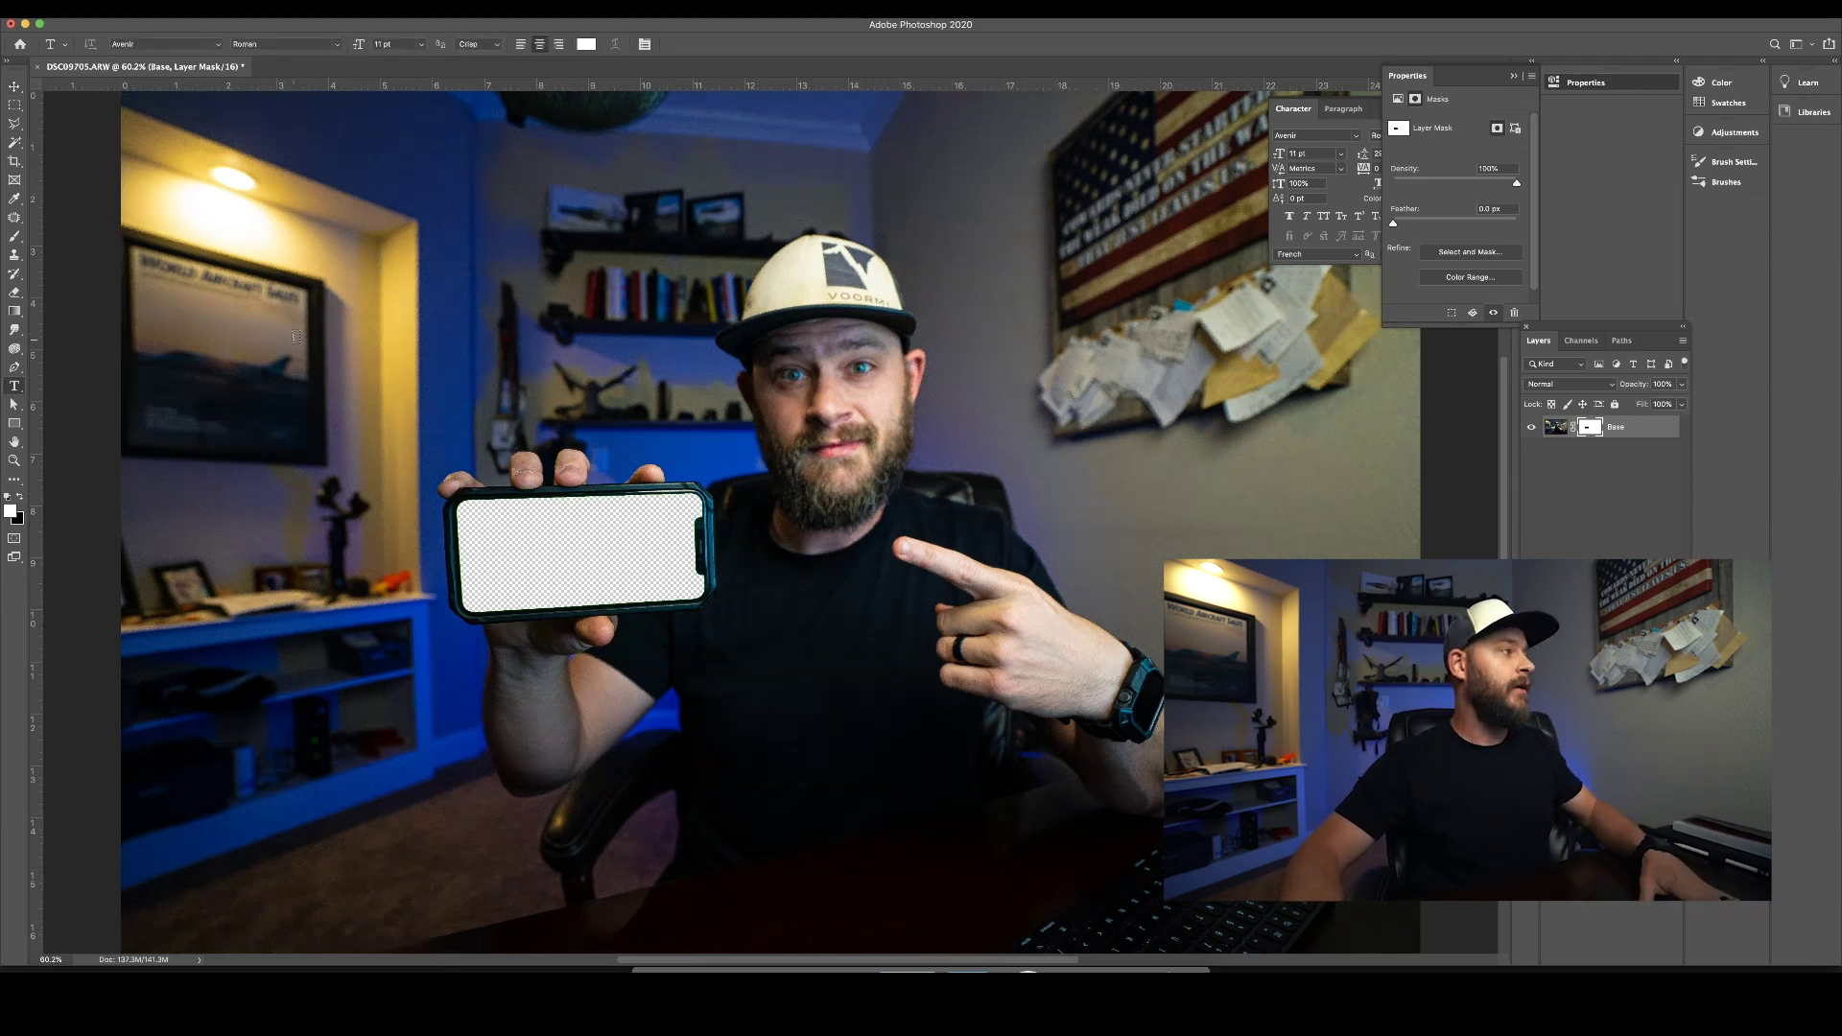
click(379, 344)
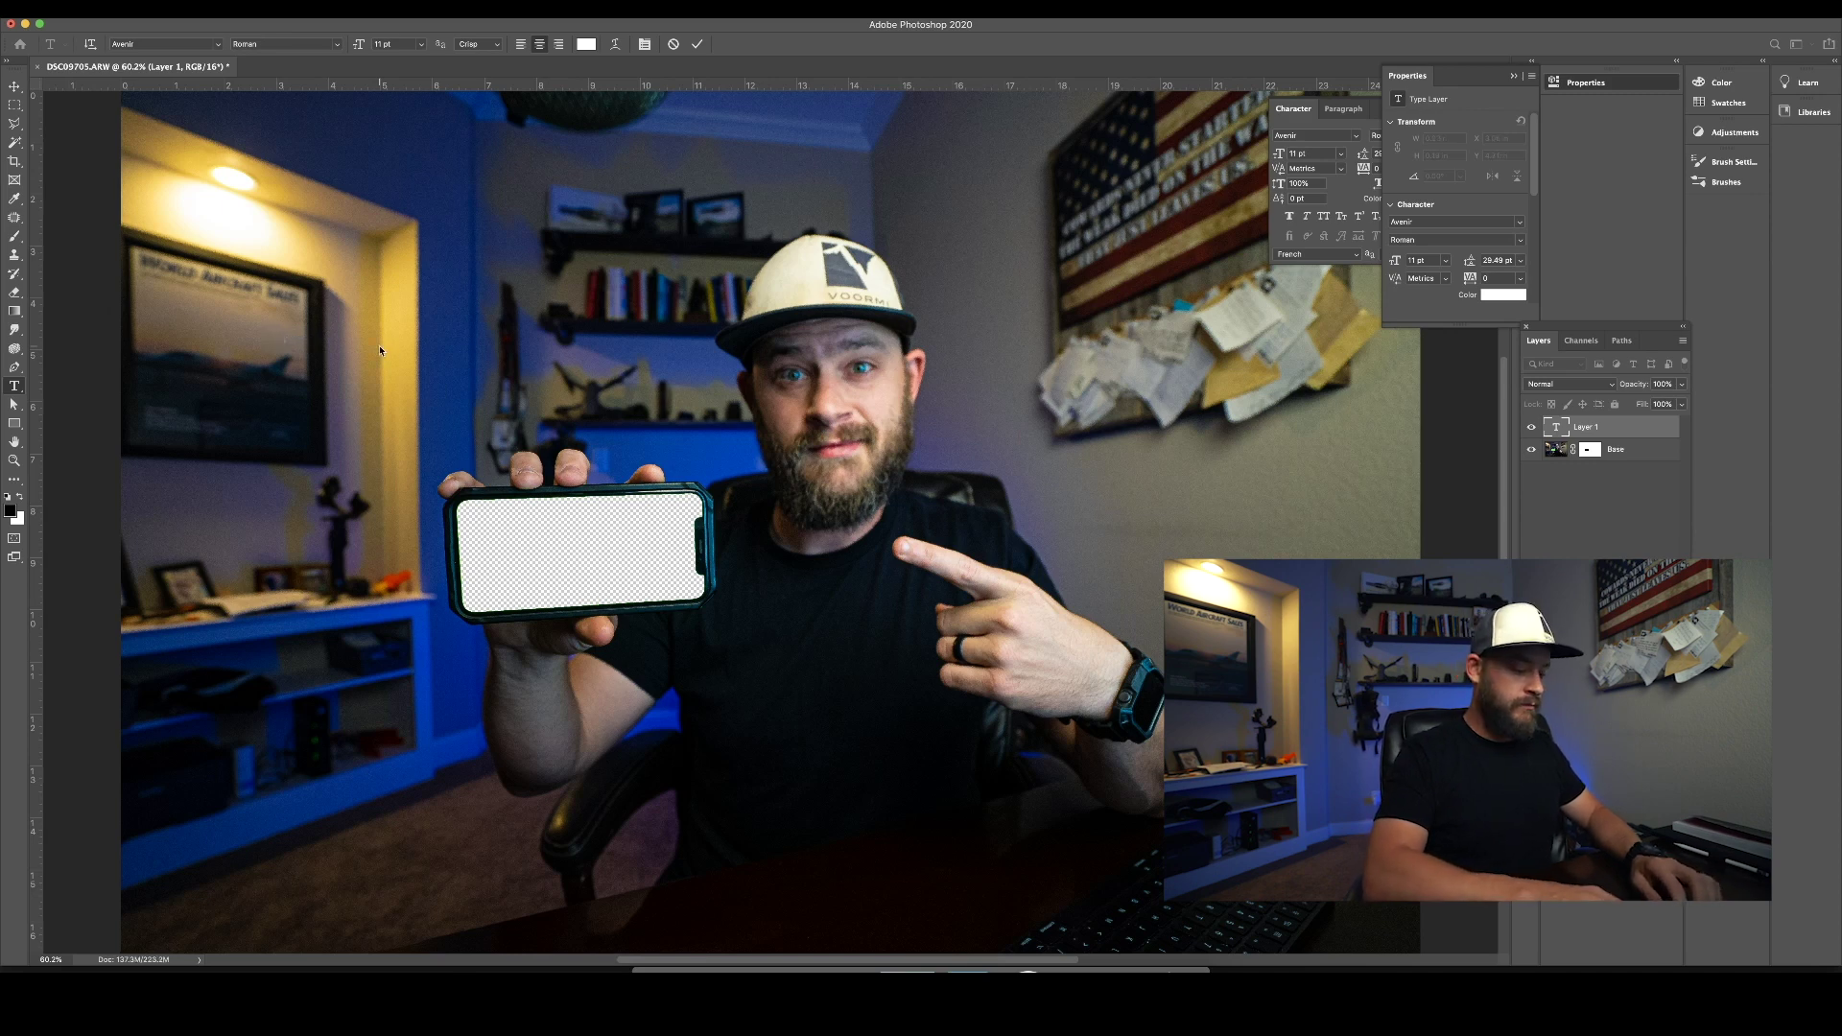
text(DOPE)
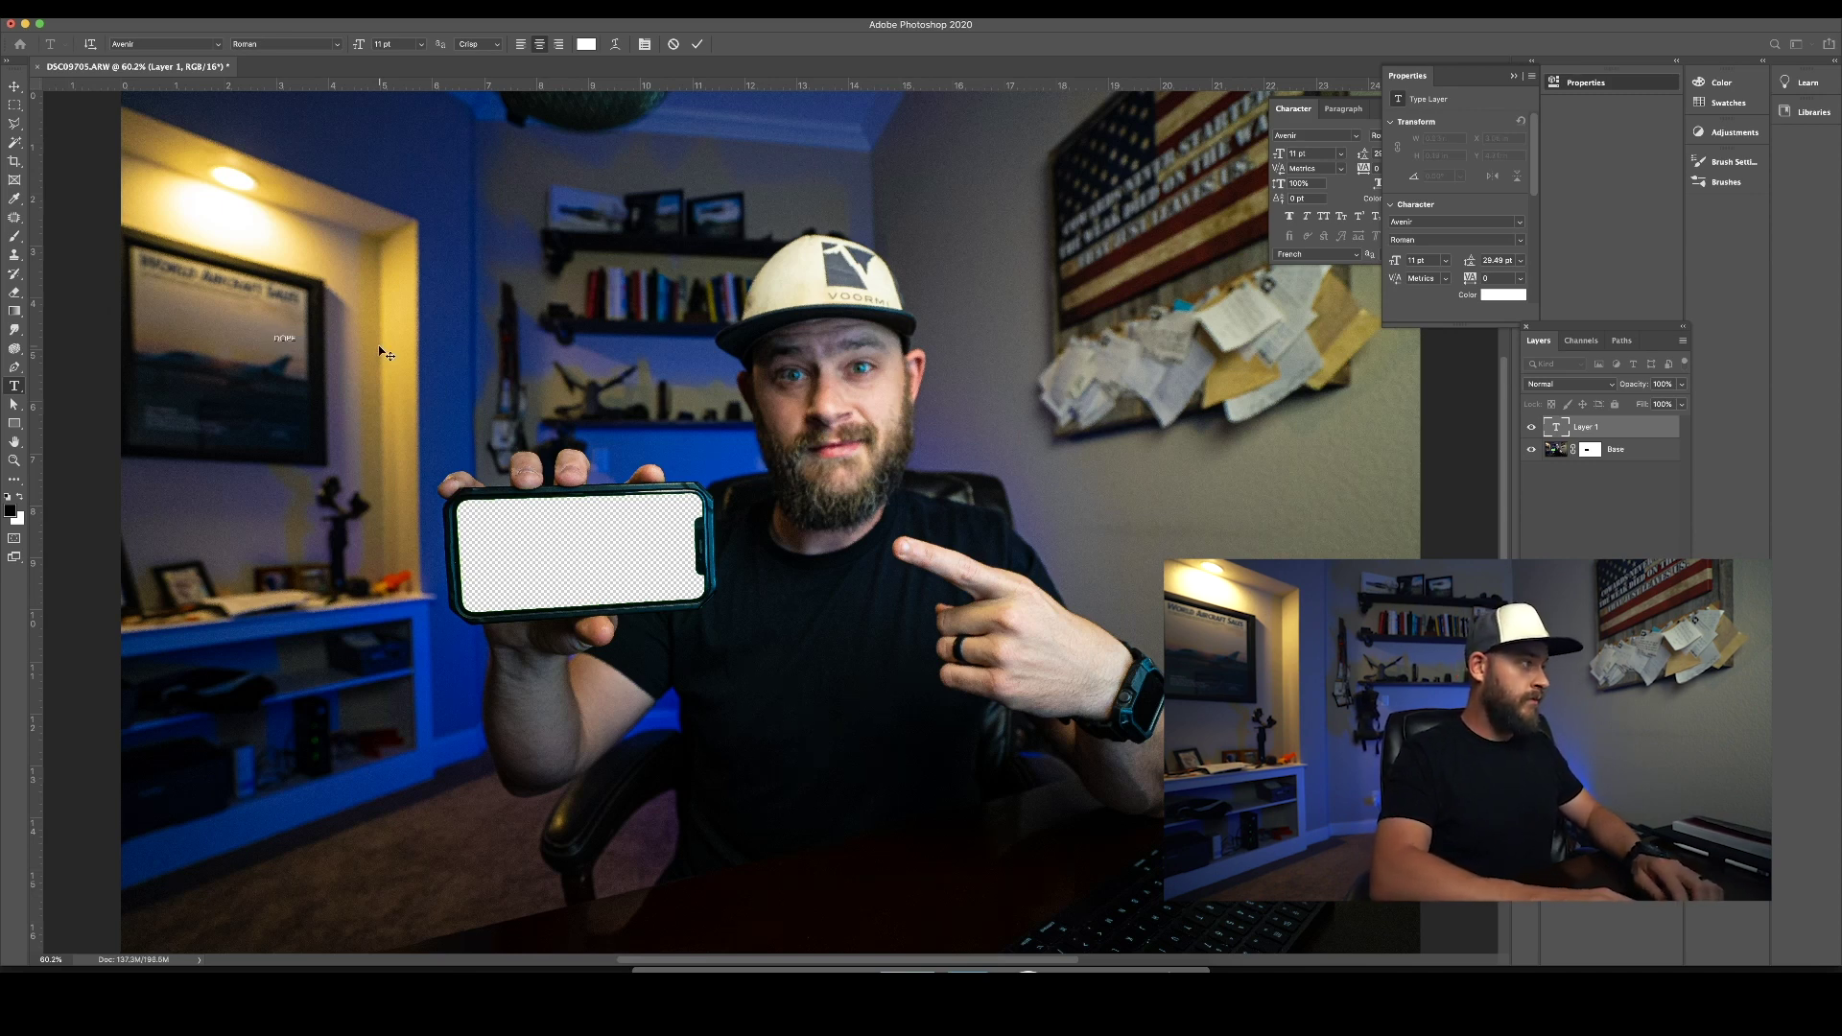
key(BackSpace)
key(BackSpace)
key(BackSpace)
key(BackSpace)
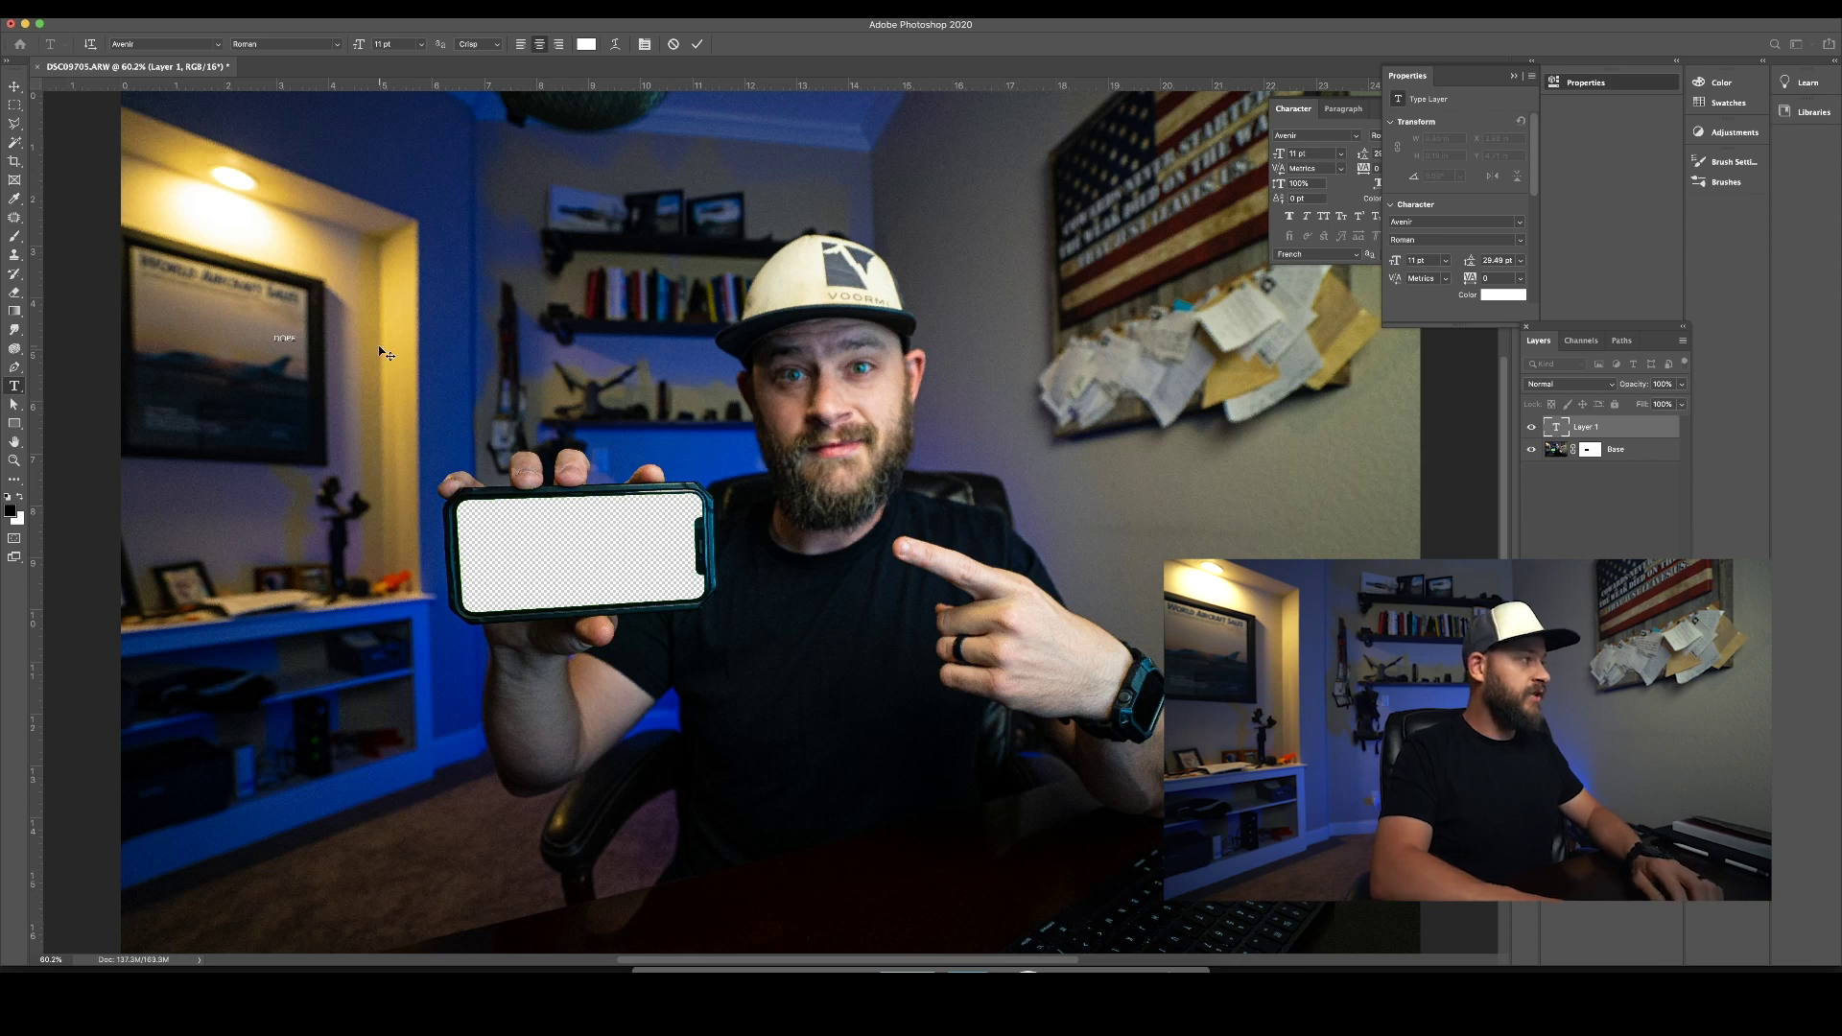
key(ctrl+Return)
key(v)
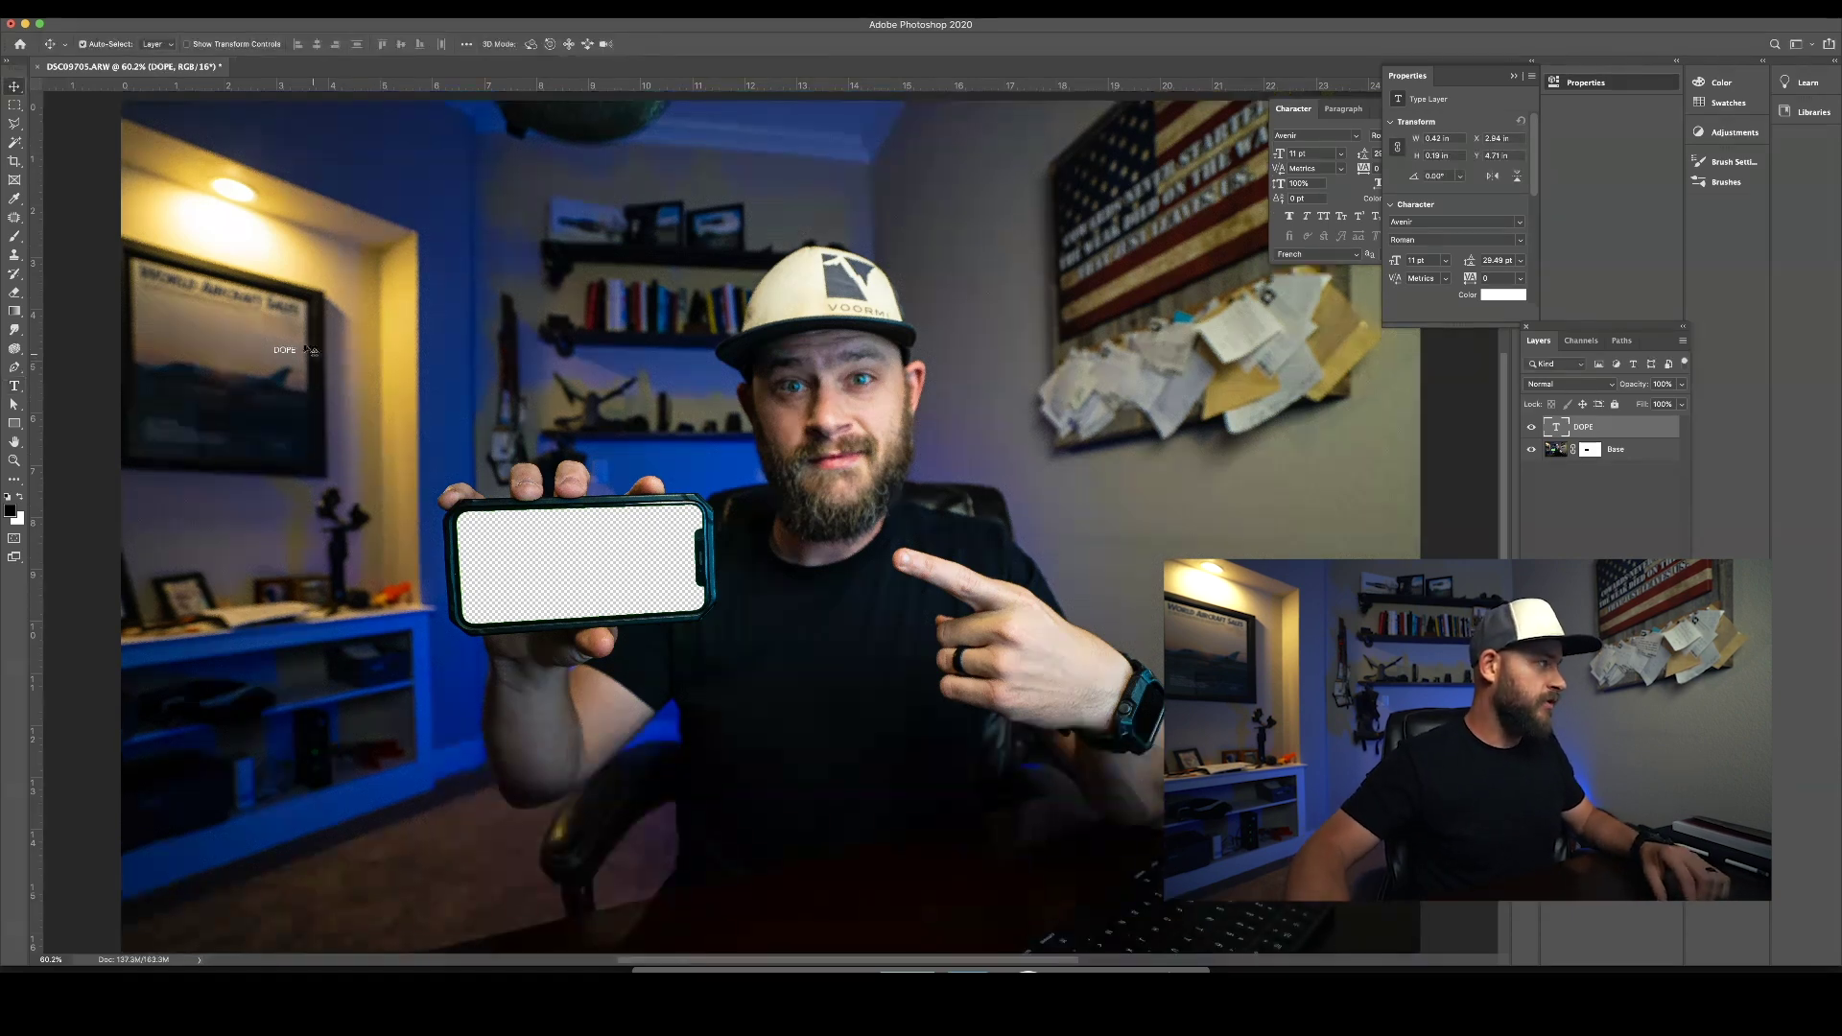
Step: Enlarge the DOPE text to about 299 pt and move it up across the cap and the flag
scroll(307, 360, up, 1)
scroll(307, 359, right, 1)
key(ctrl+t)
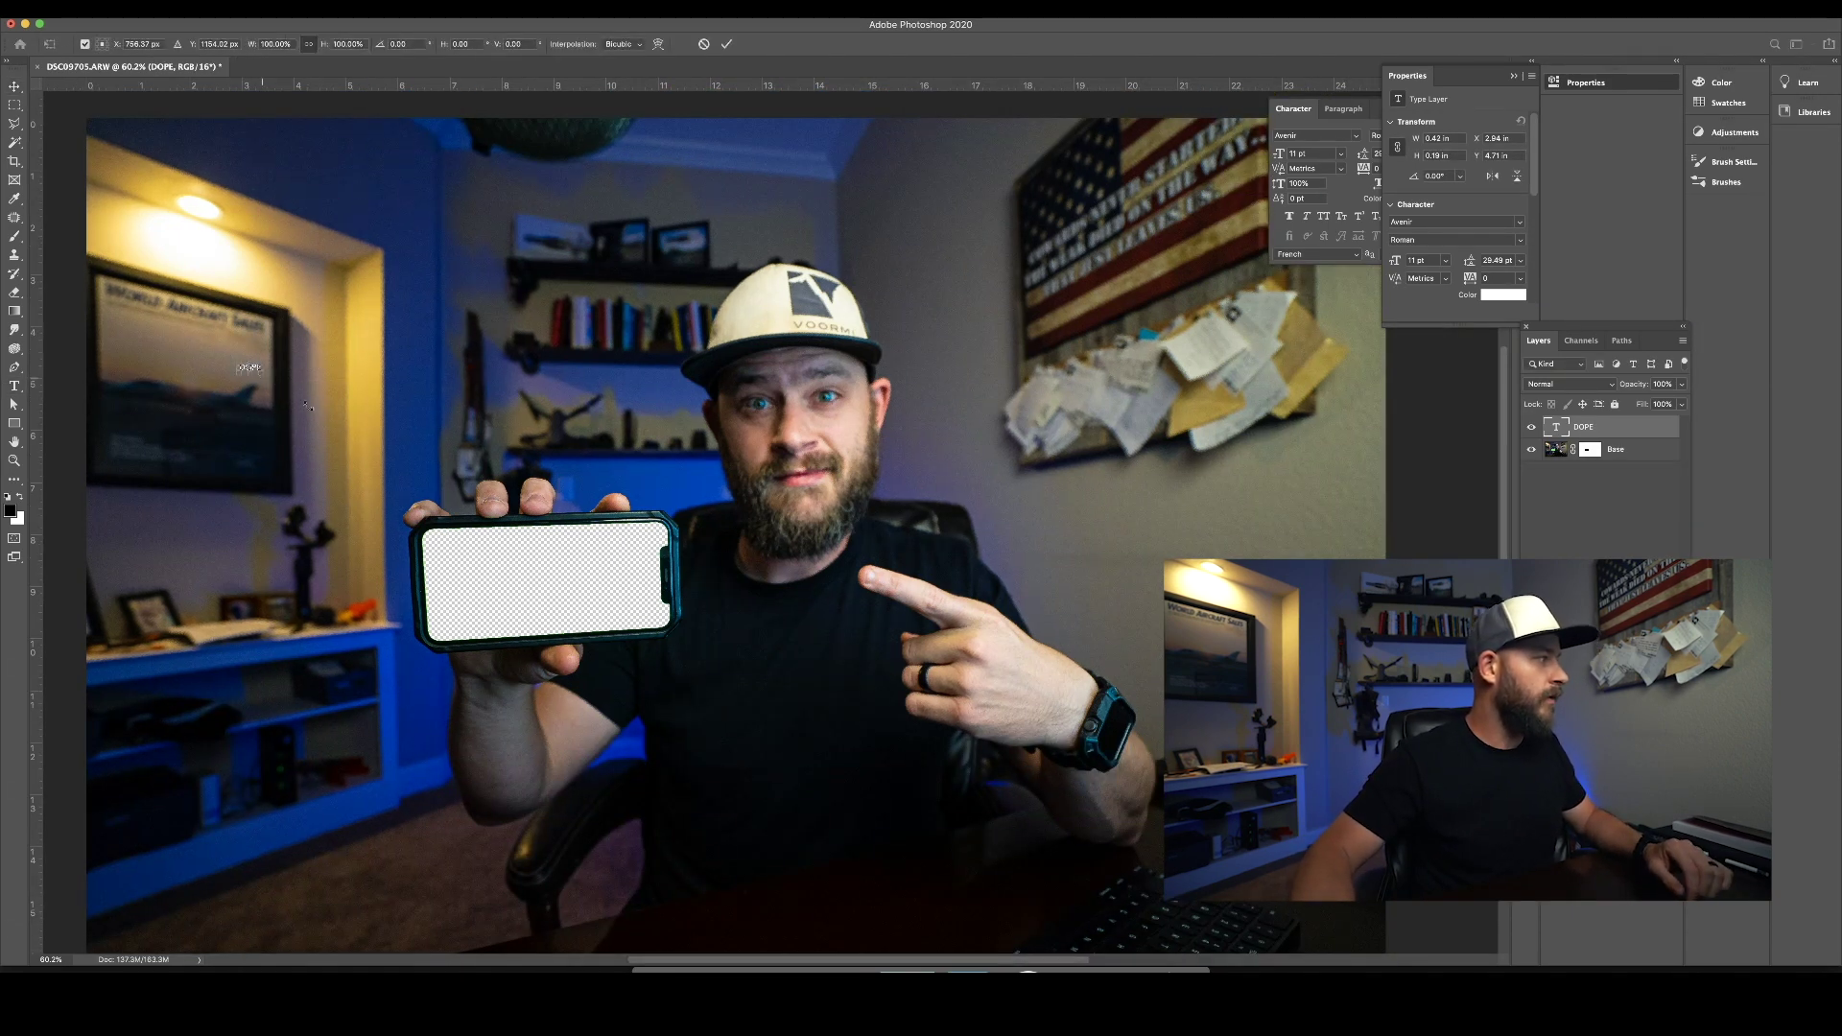
drag(260, 373, 837, 636)
scroll(689, 496, up, 1)
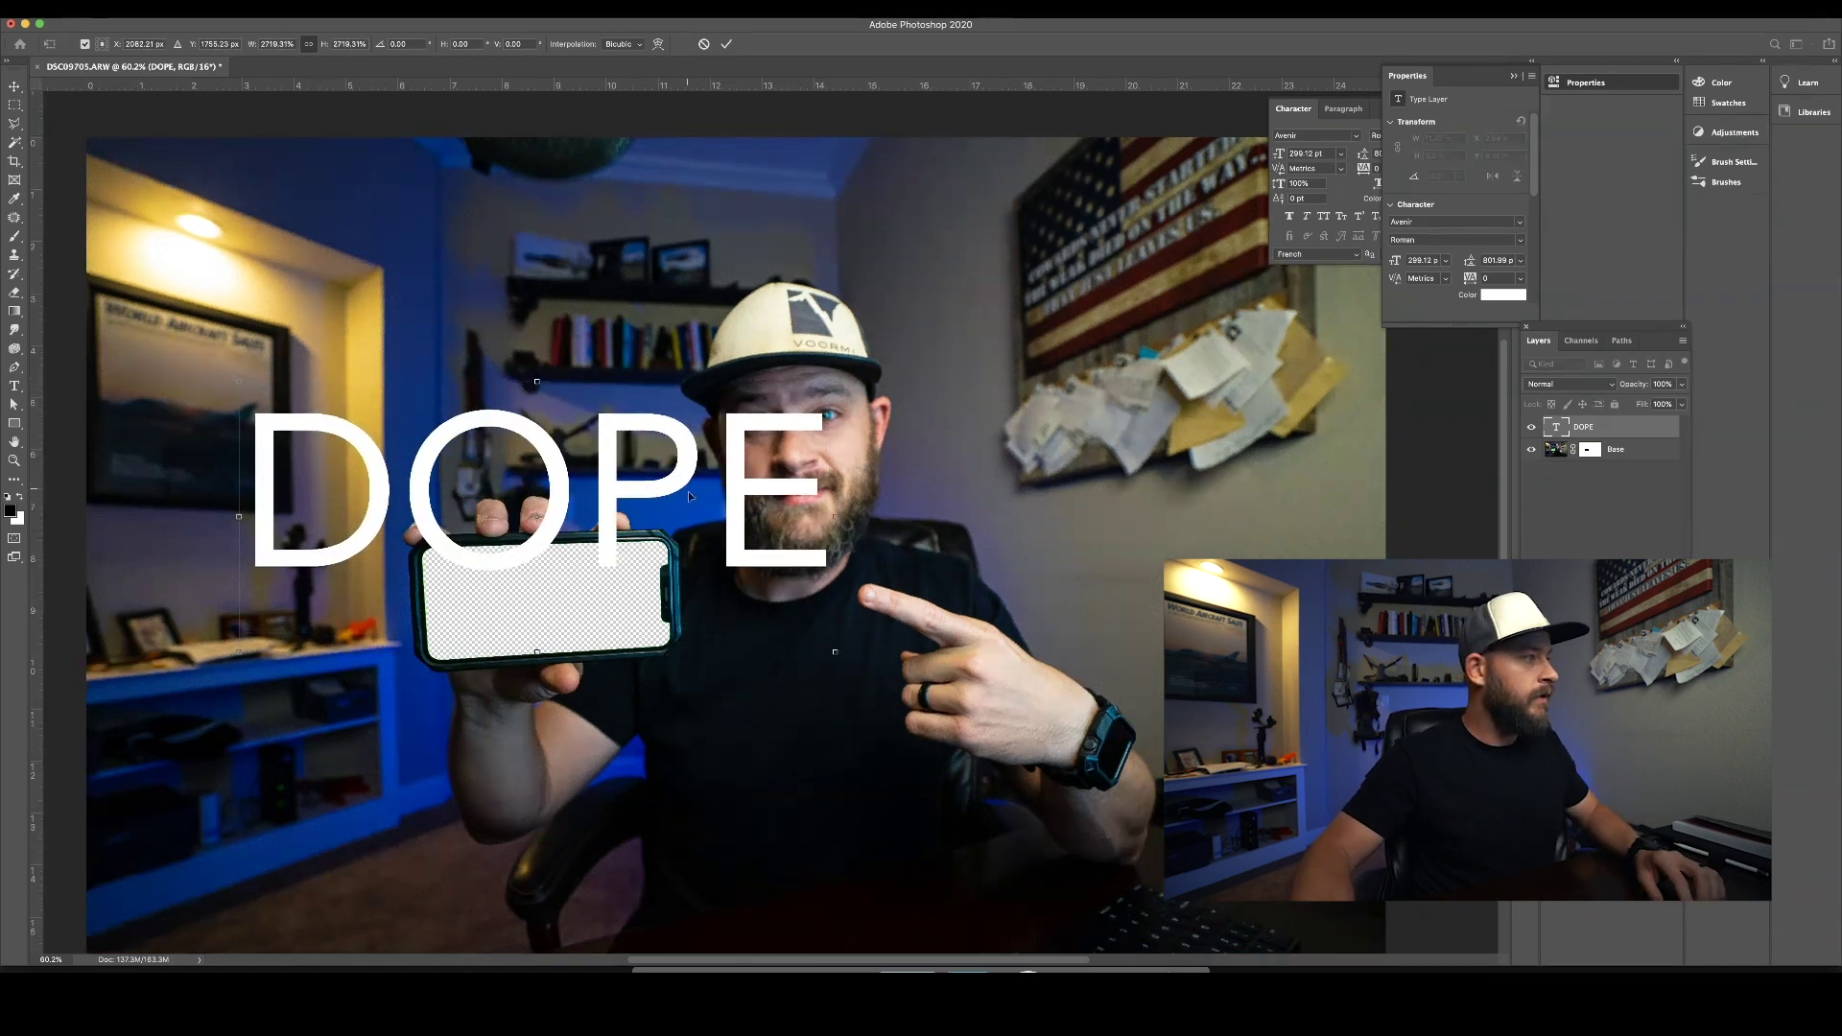
key(Return)
drag(727, 496, 1061, 348)
Step: Try out fonts on the DOPE text and set it to Arial Black
click(1338, 137)
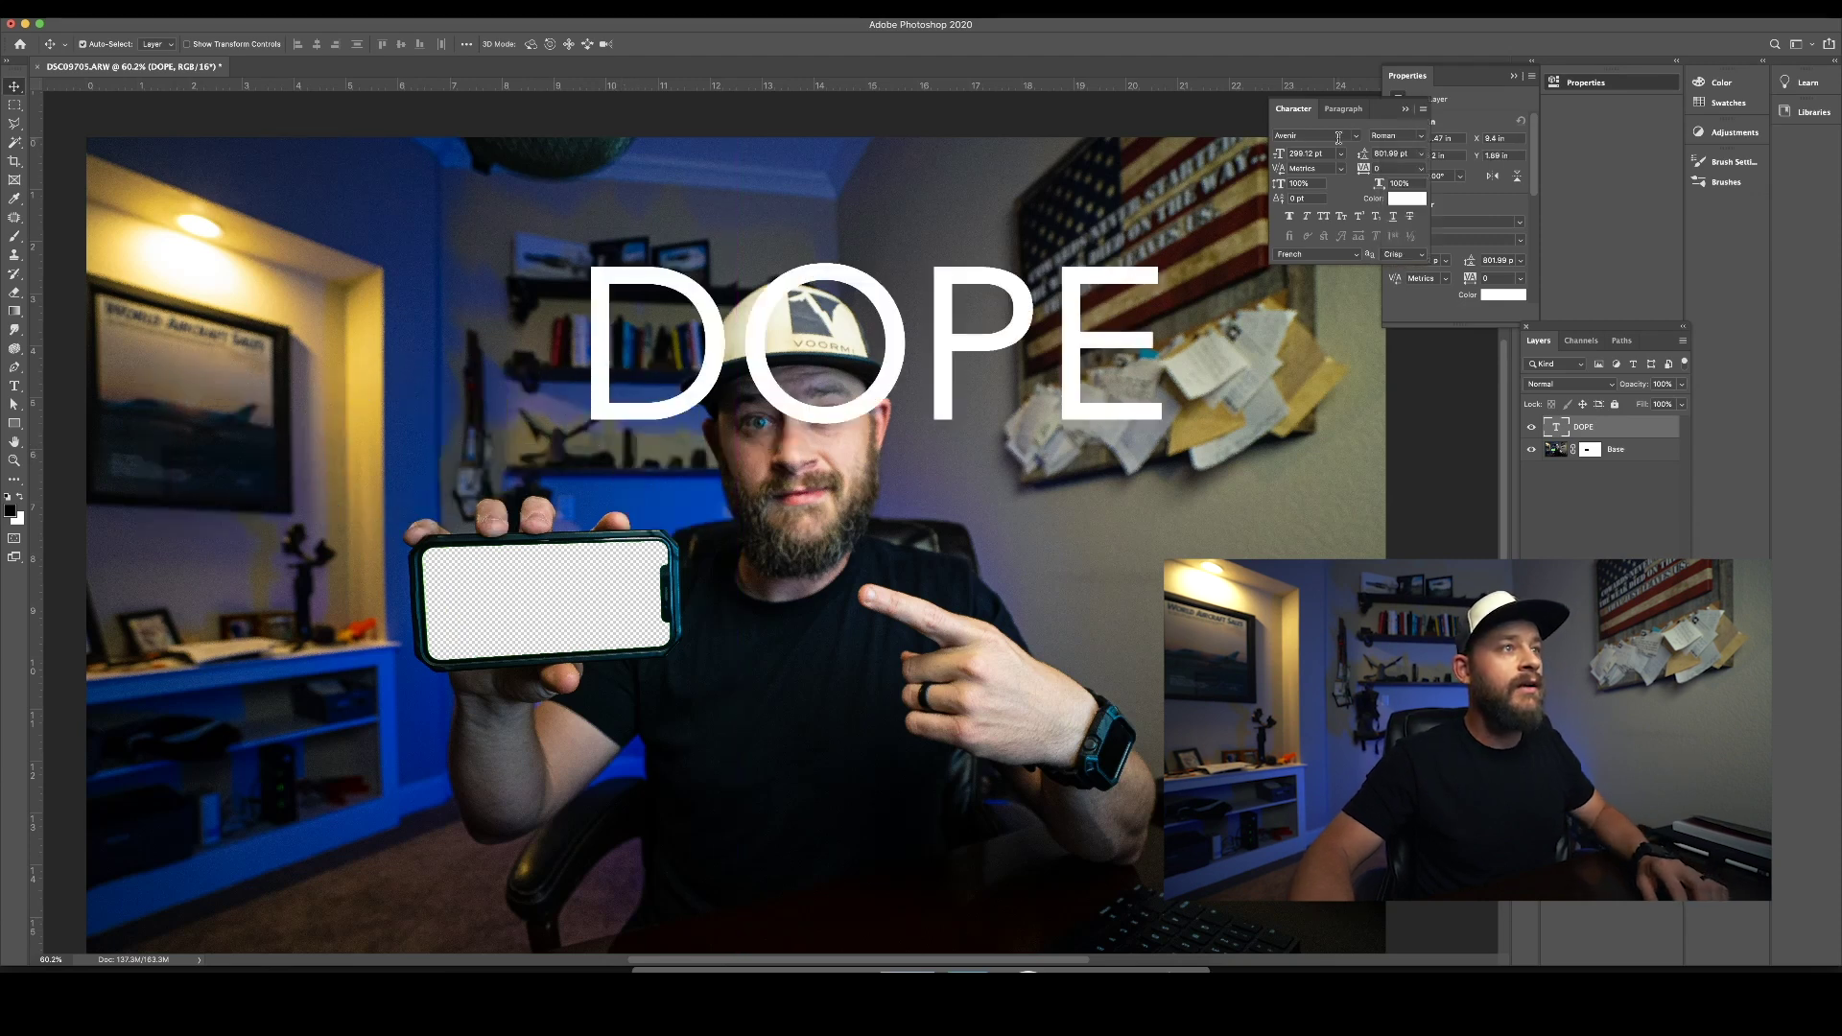
click(1356, 135)
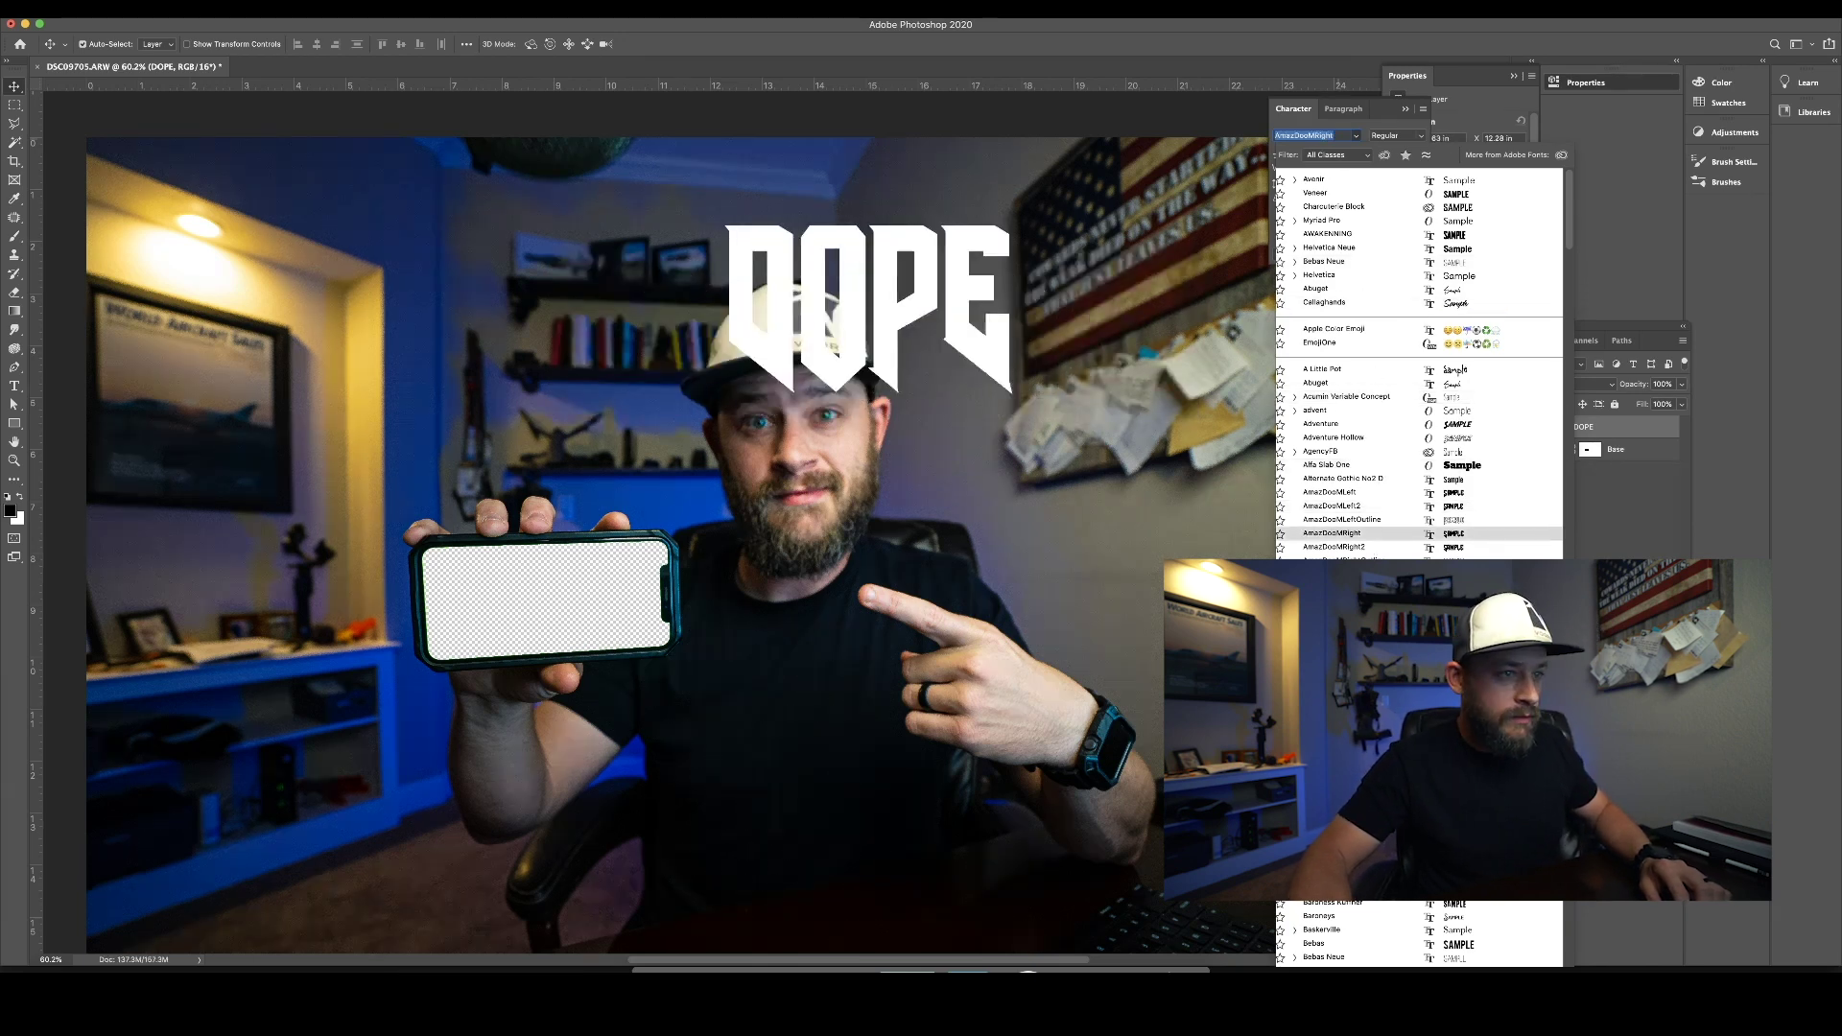
key(Down)
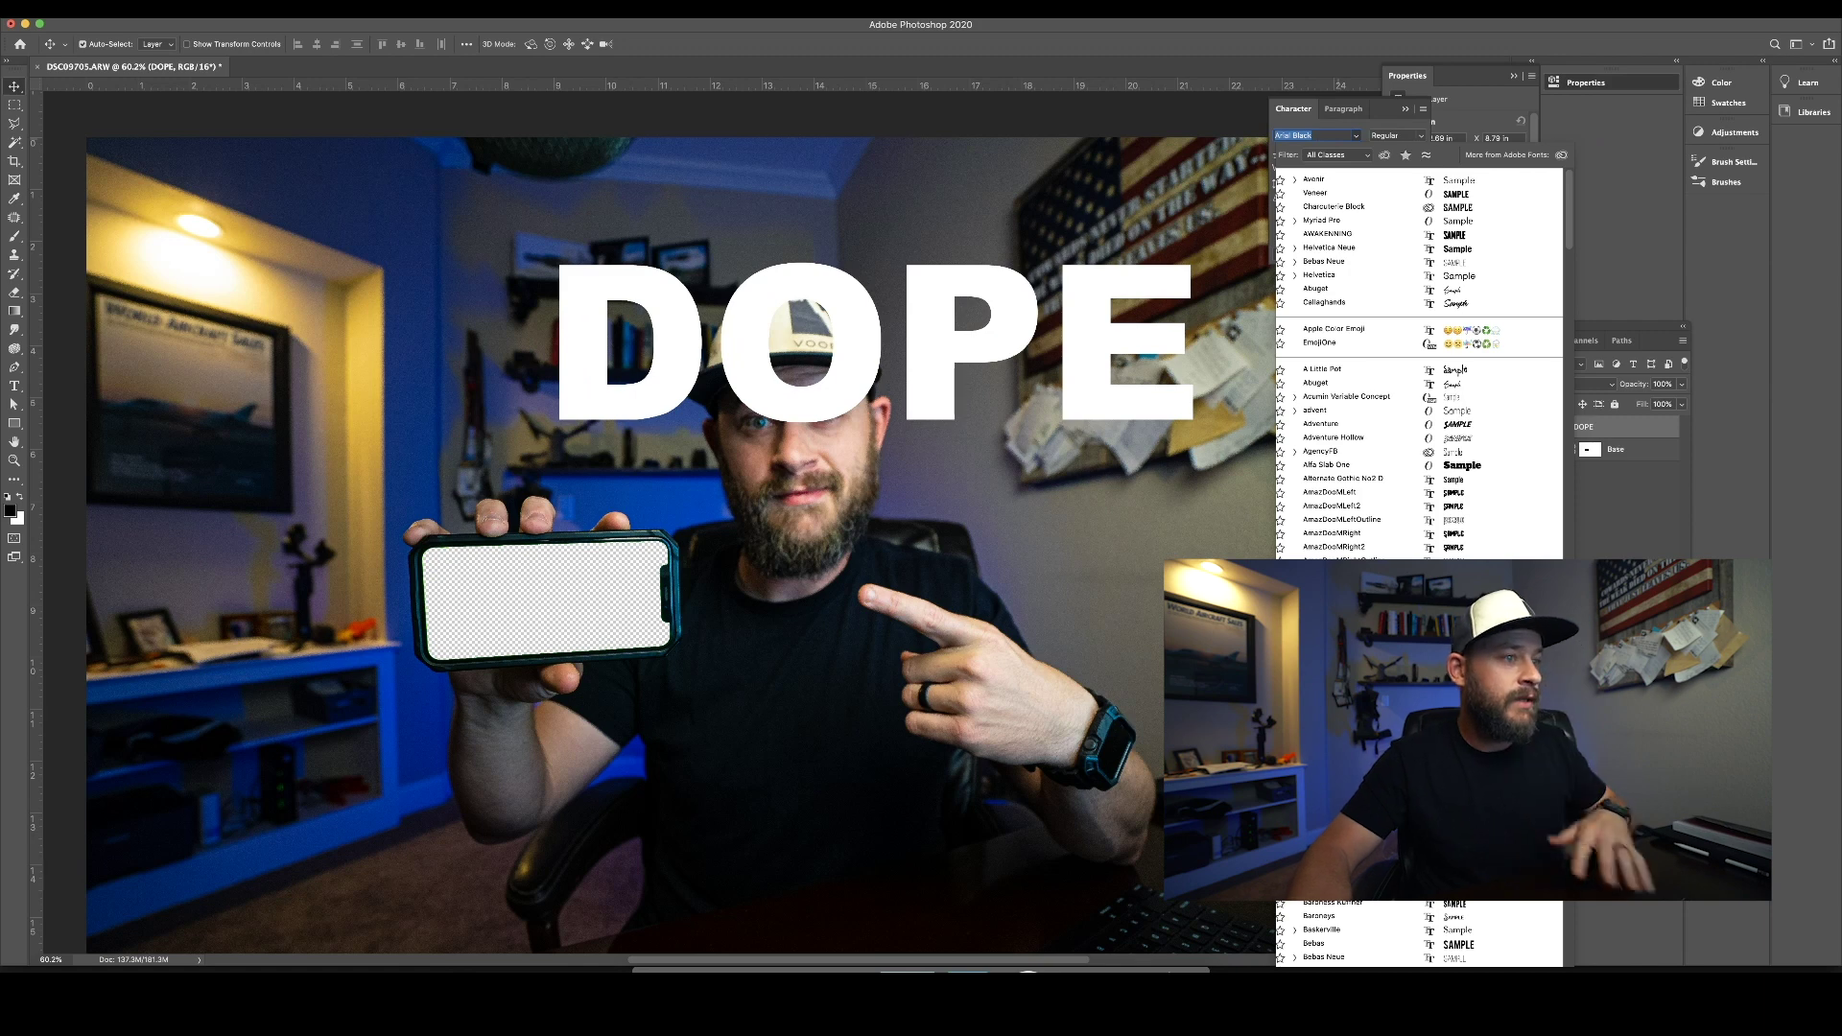
key(Return)
Step: Move the DOPE text beside the face and shrink it to about 257 pt, so its lower edge overlaps the fingers and phone
drag(509, 374, 495, 383)
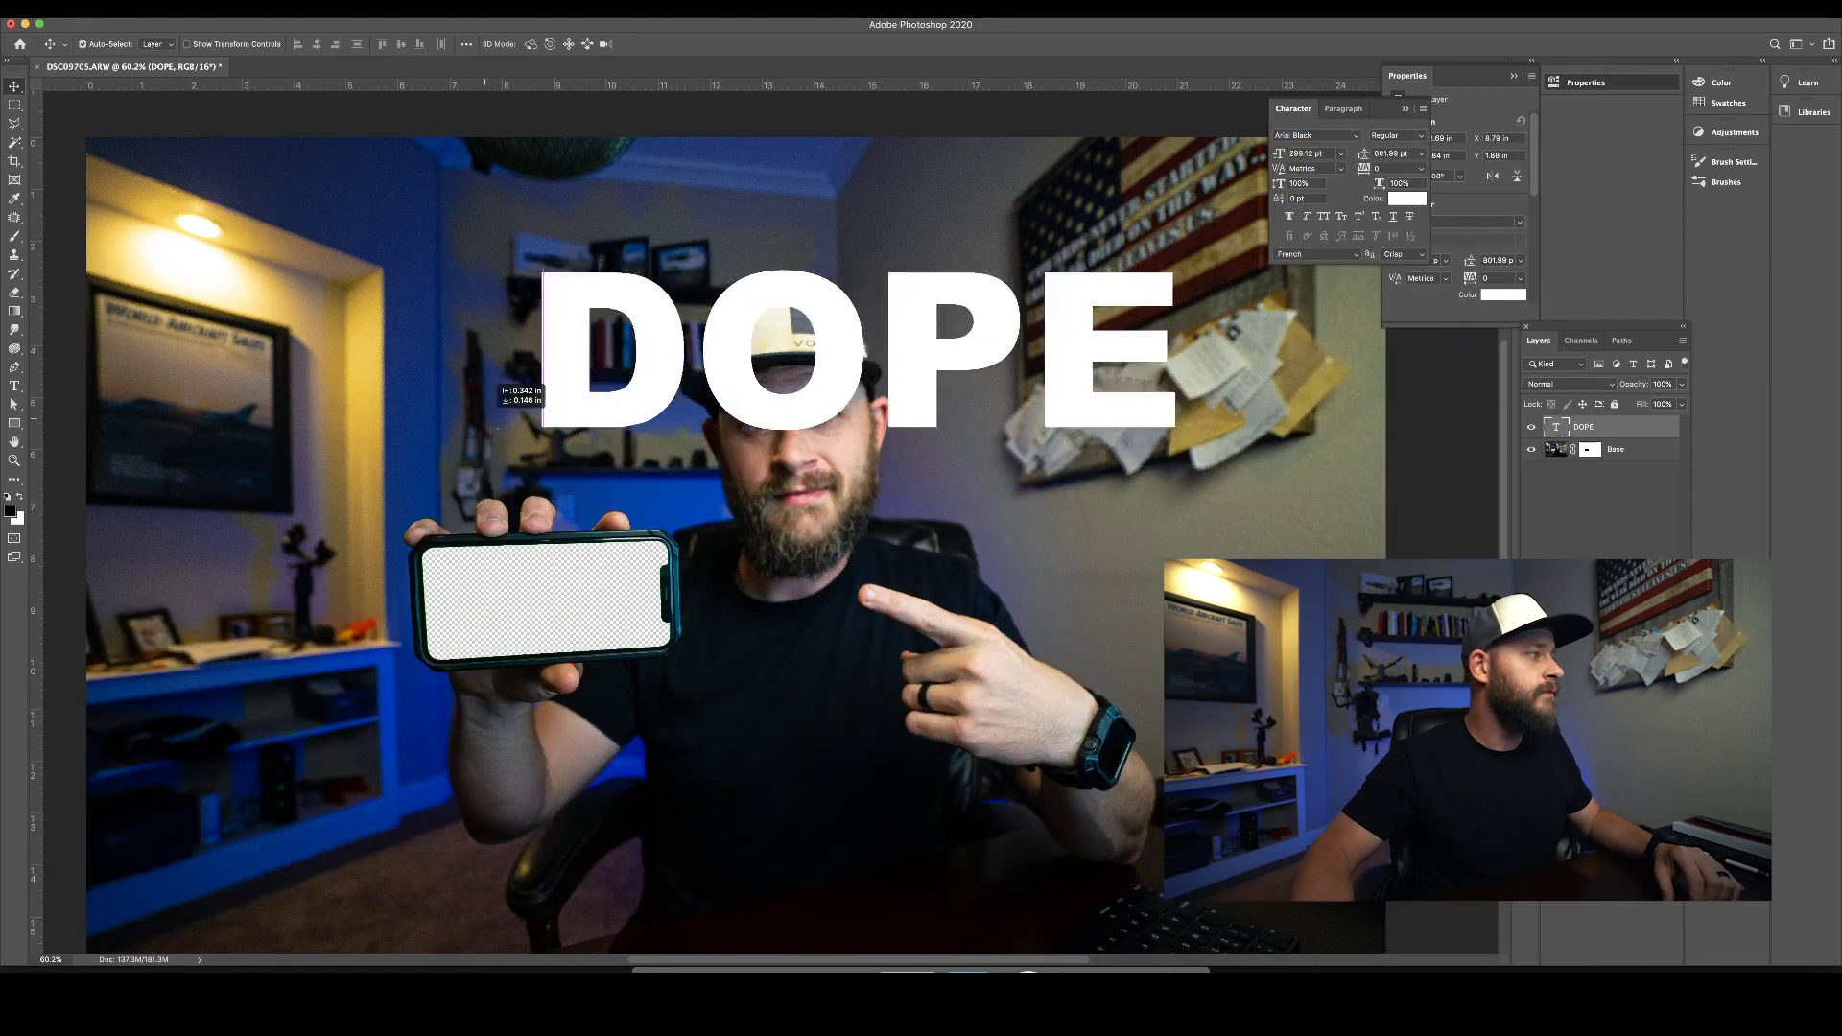
mouse_move(1064, 314)
mouse_down()
mouse_move(482, 413)
mouse_move(646, 410)
mouse_move(627, 305)
mouse_move(1079, 305)
mouse_up()
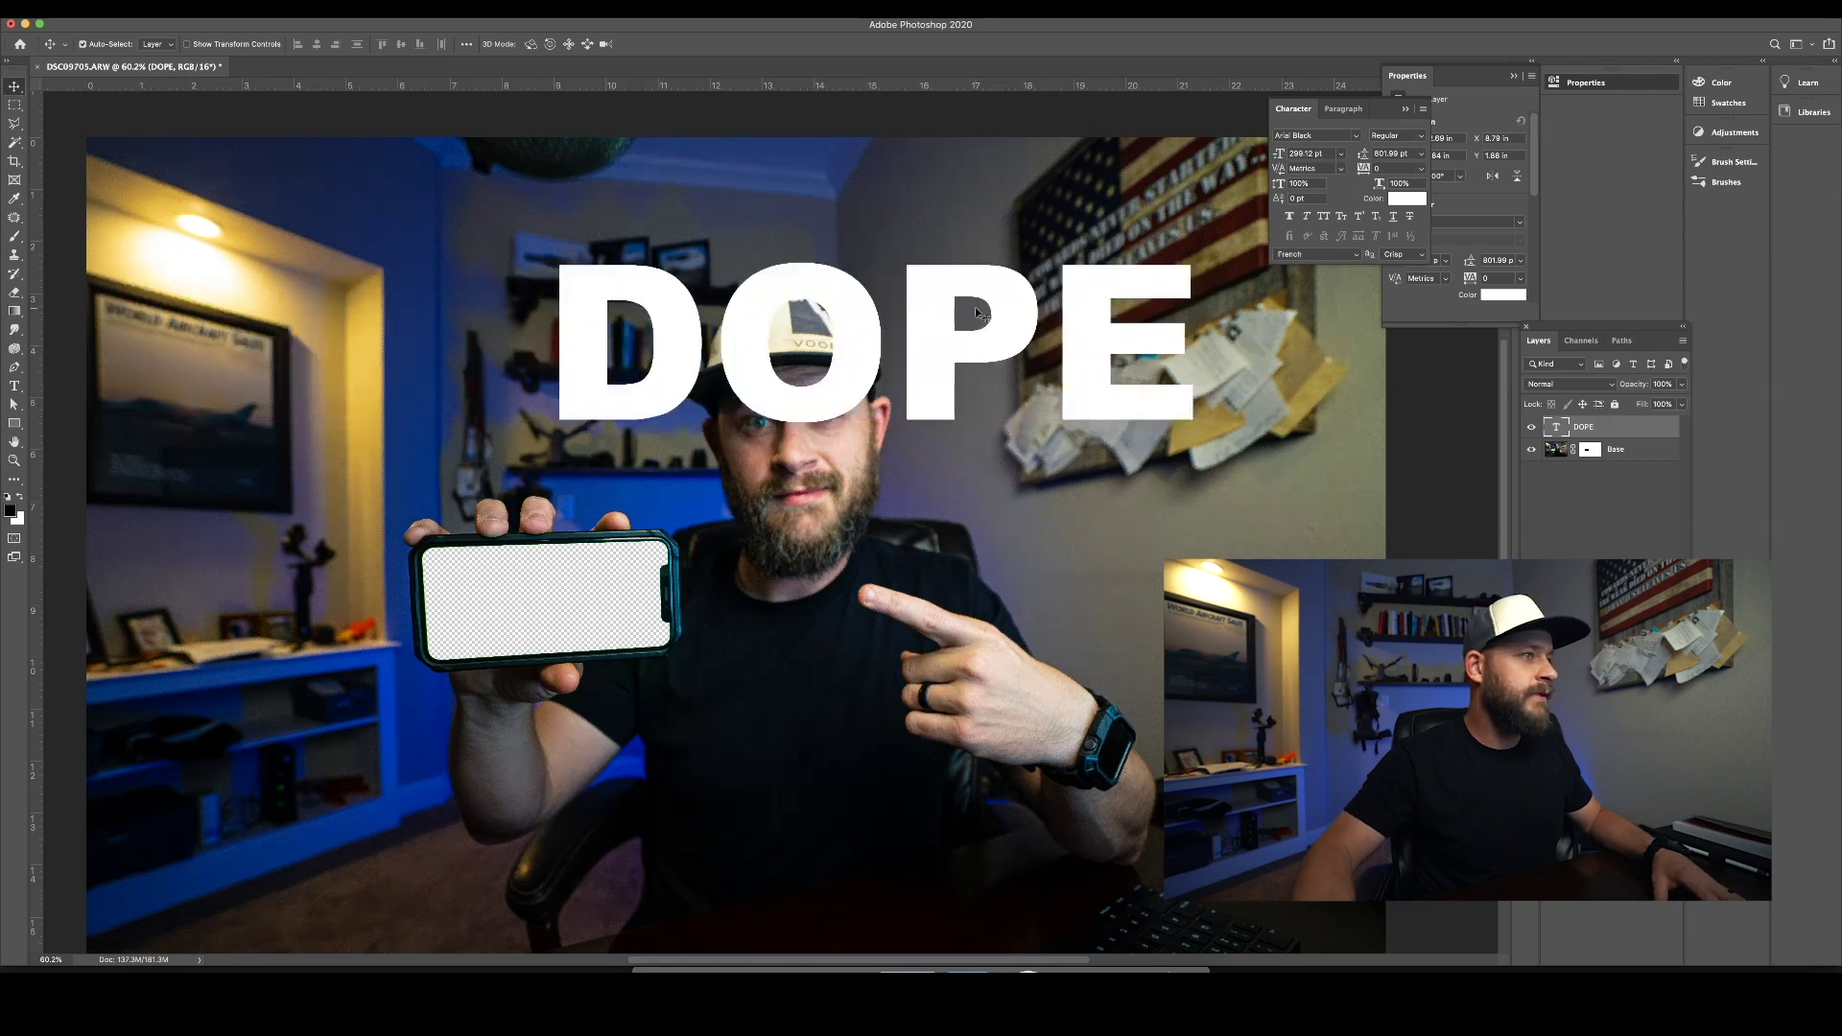
scroll(1093, 304, down, 2)
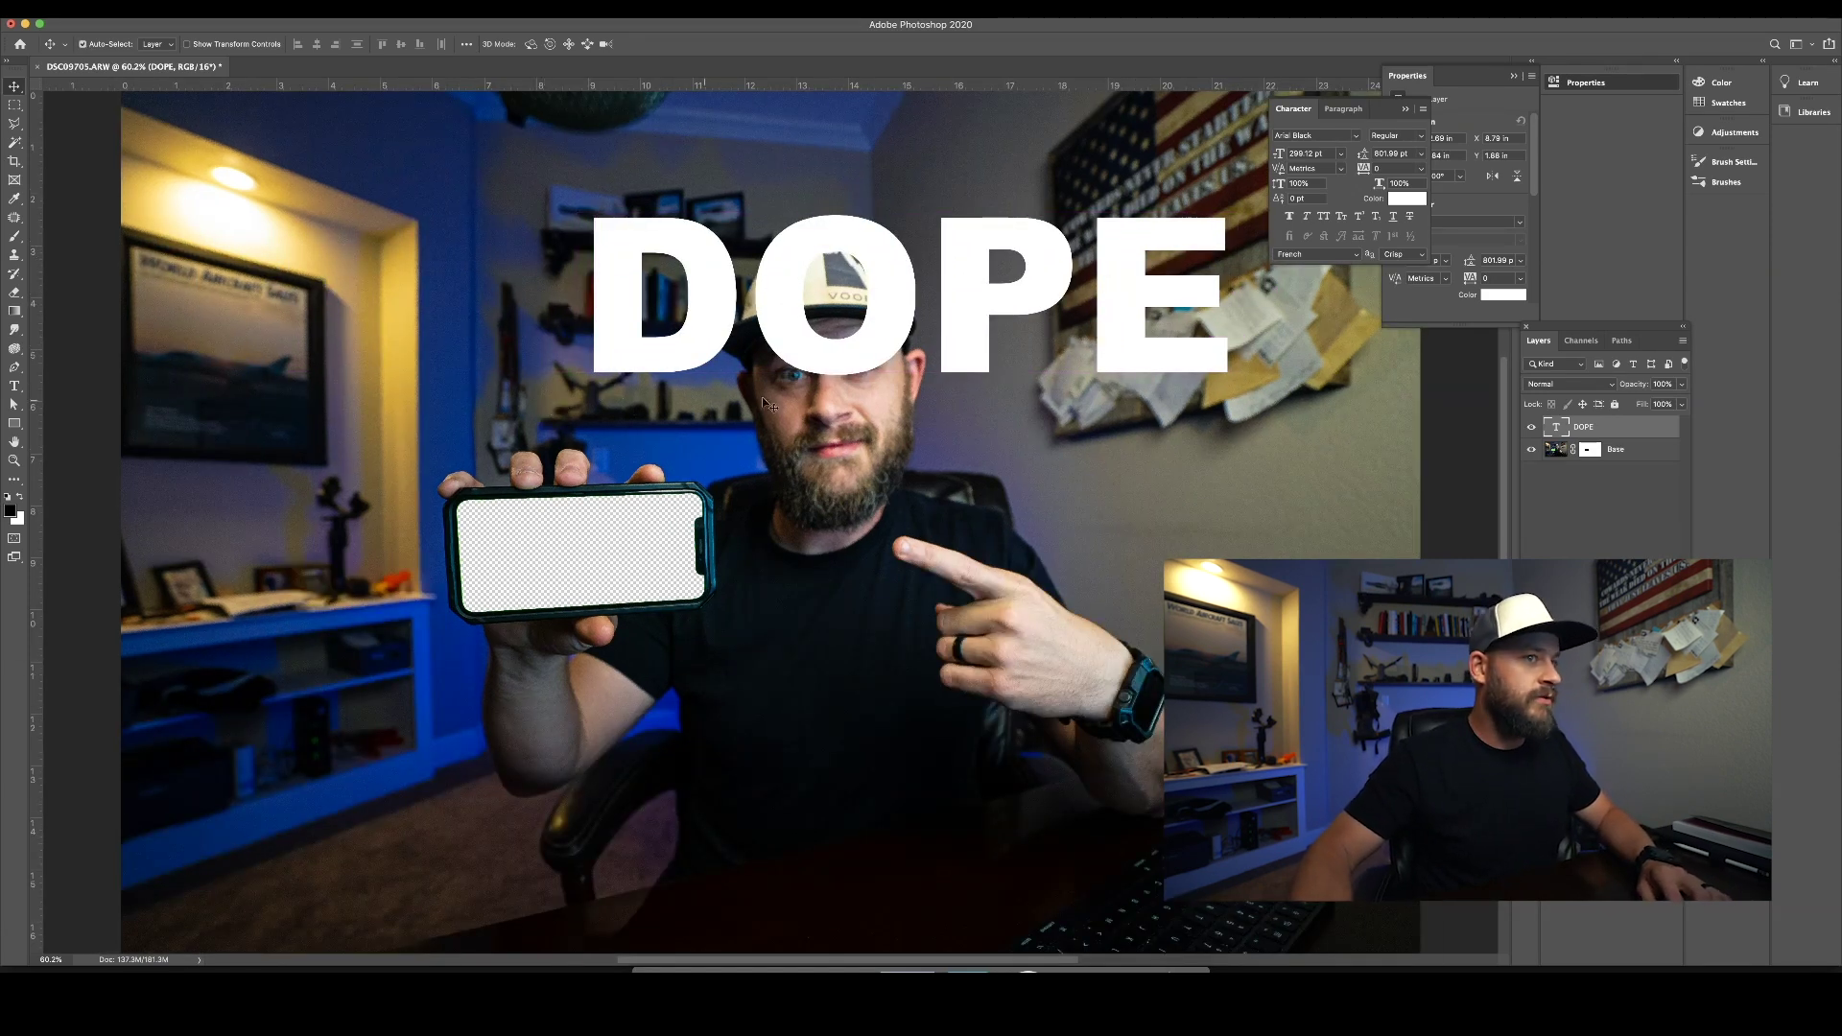
drag(1141, 292, 716, 387)
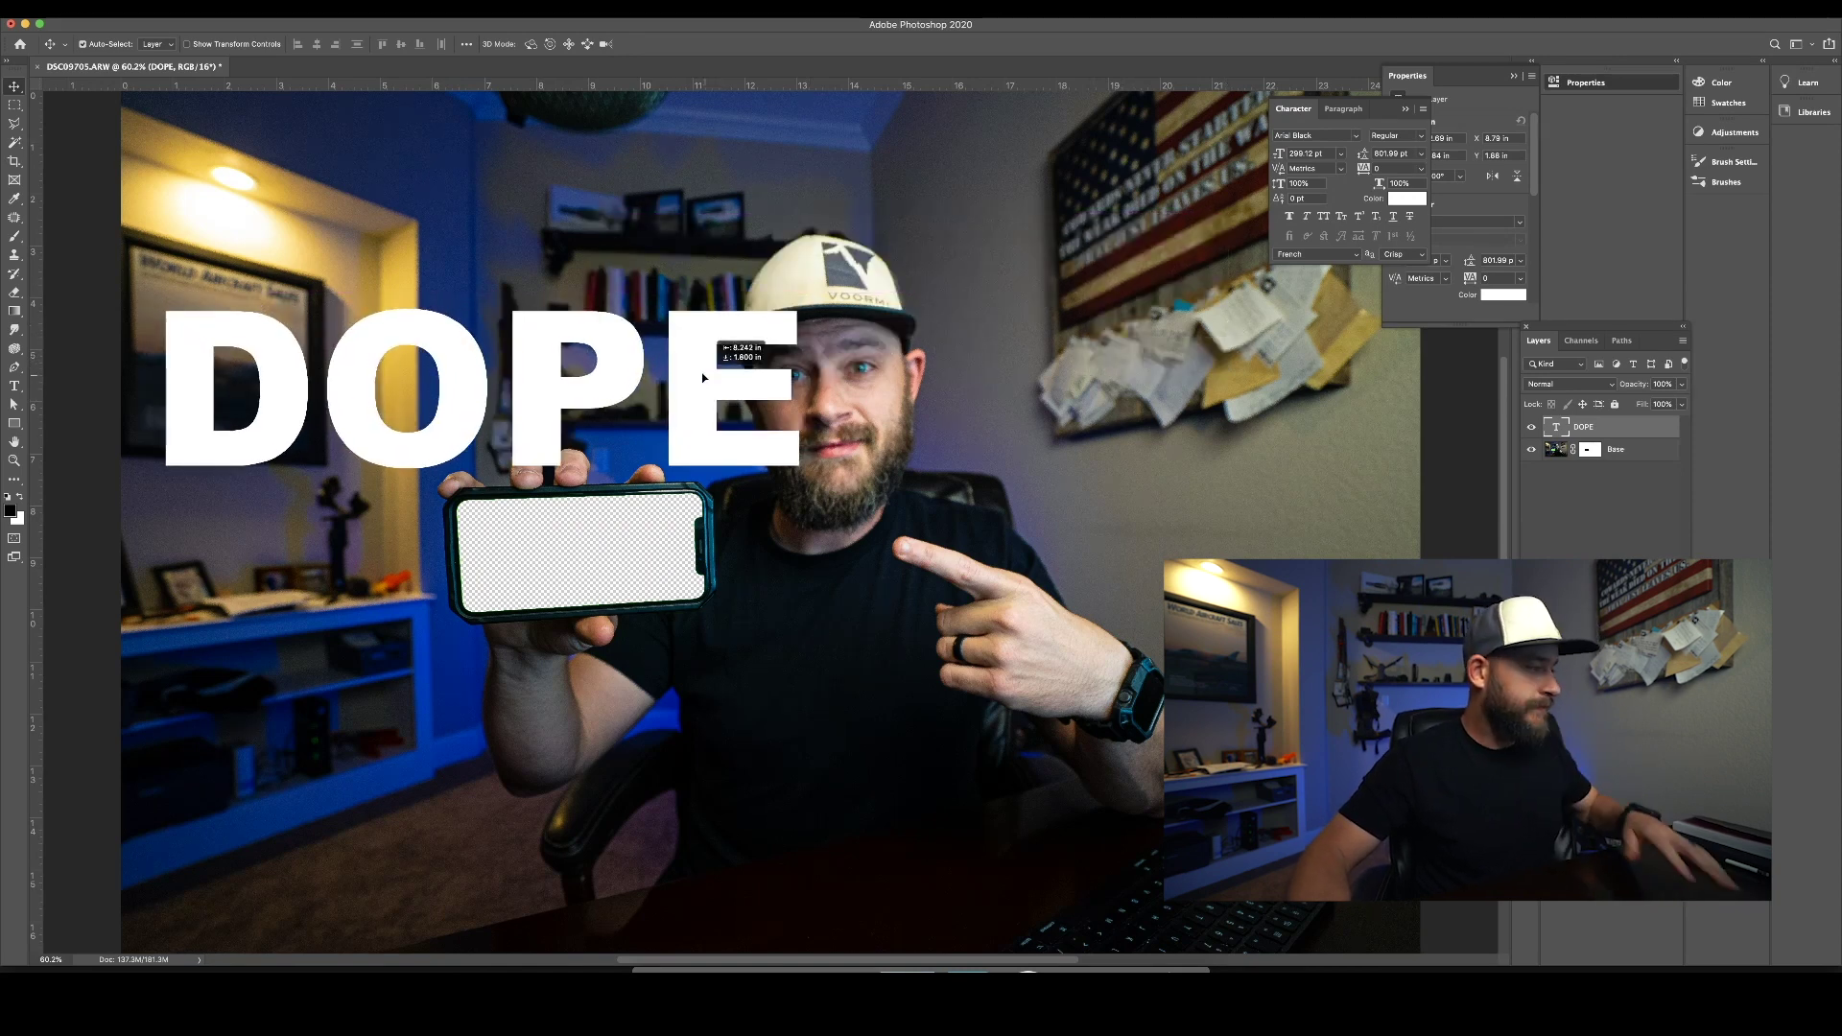
key(ctrl+t)
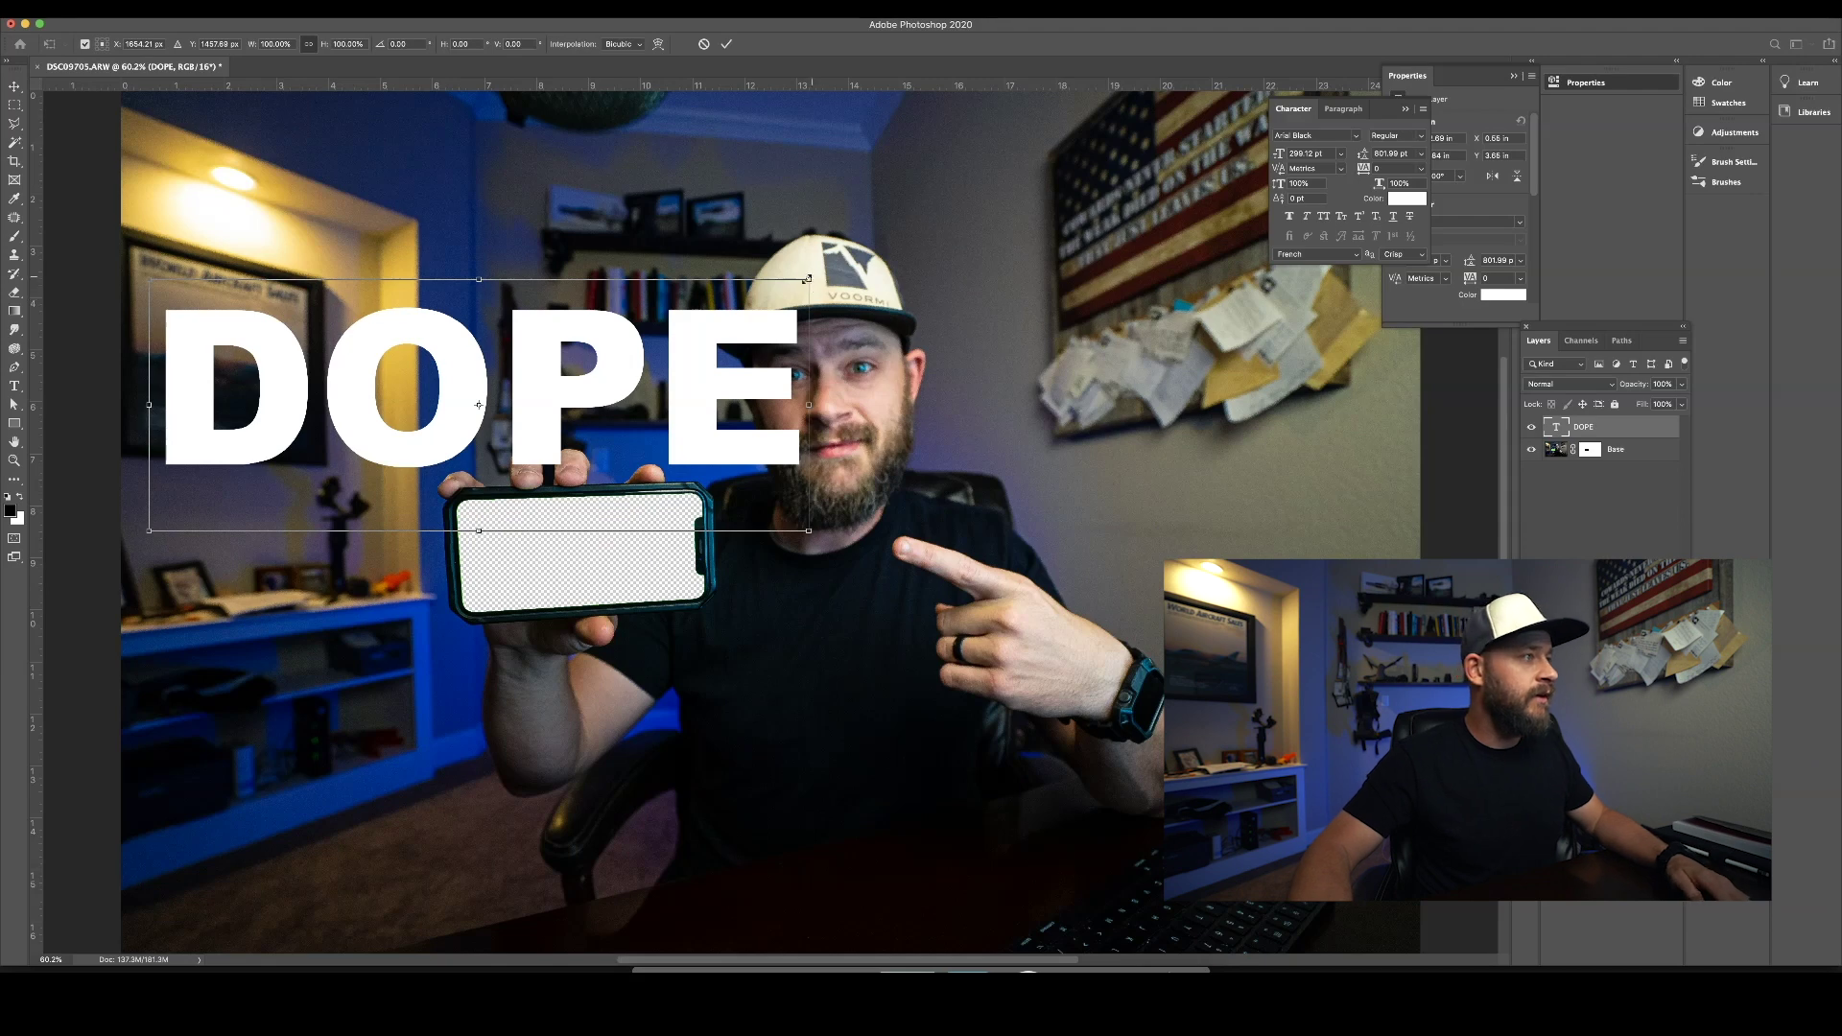
drag(806, 279, 713, 314)
key(Return)
drag(622, 427, 638, 433)
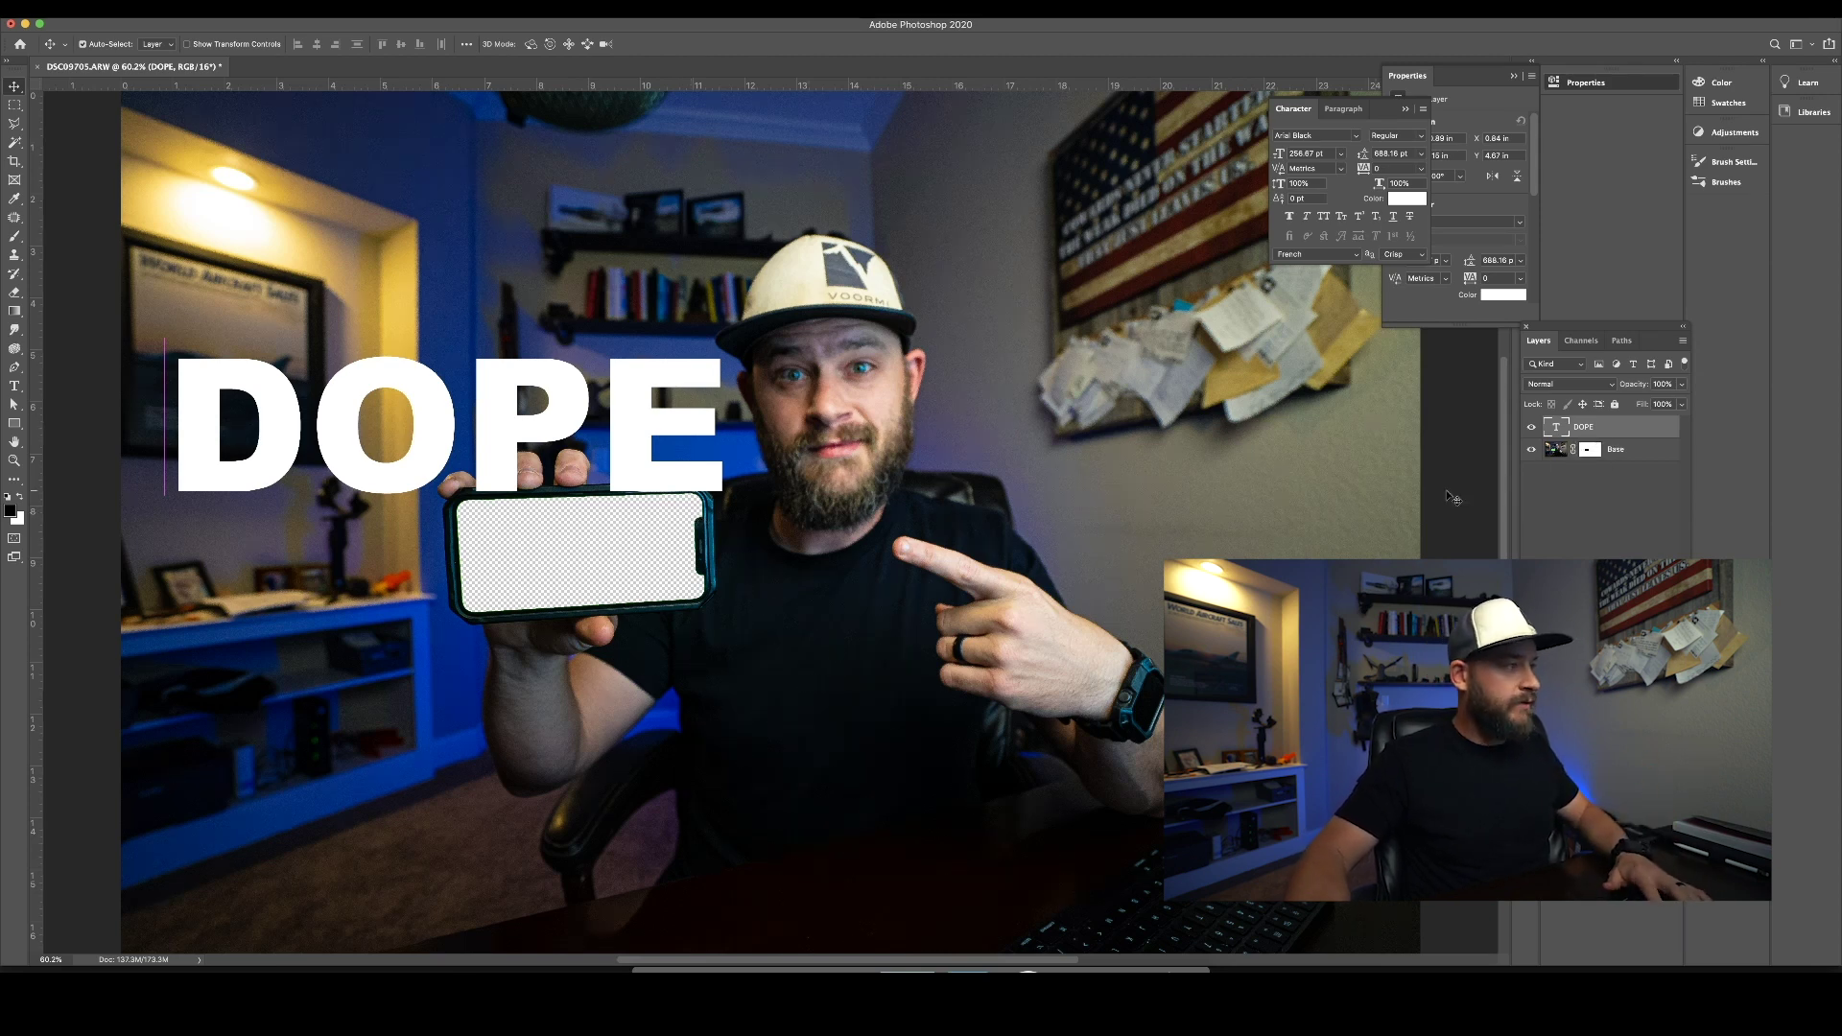
Step: Lower the DOPE layer's opacity to 50% and add a layer mask to it
key(5)
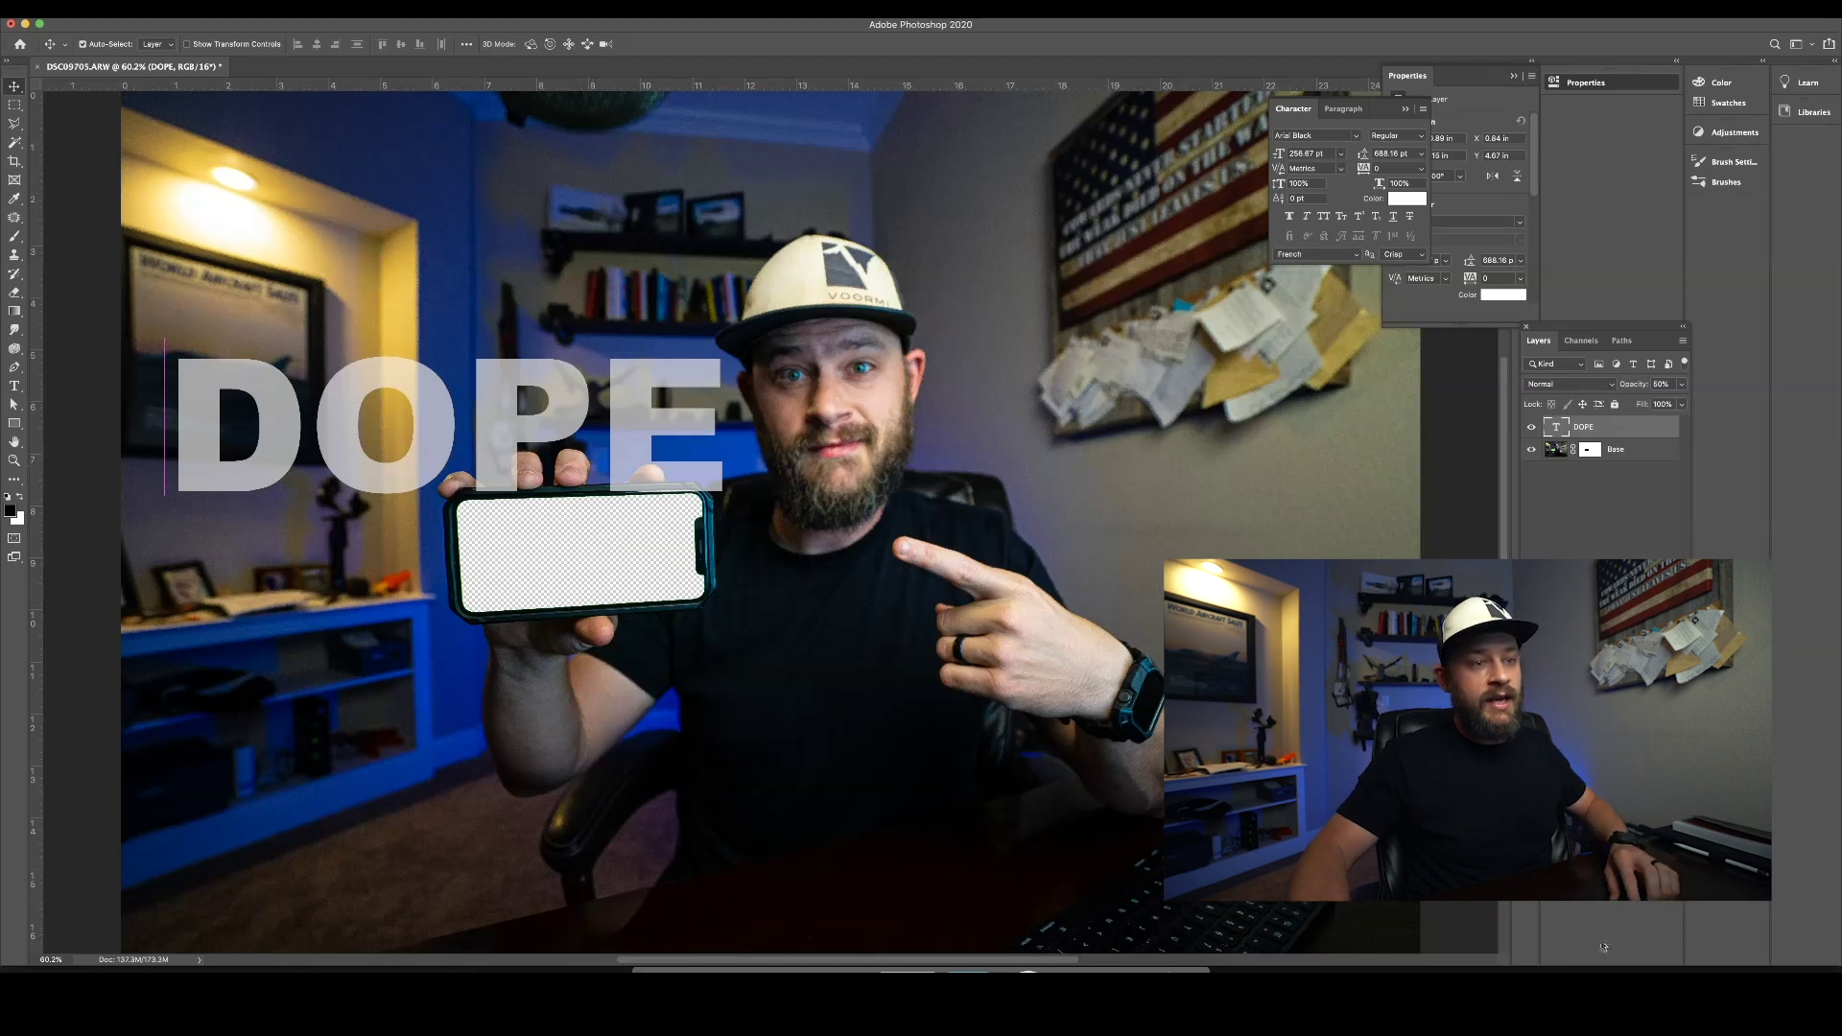
click(1587, 758)
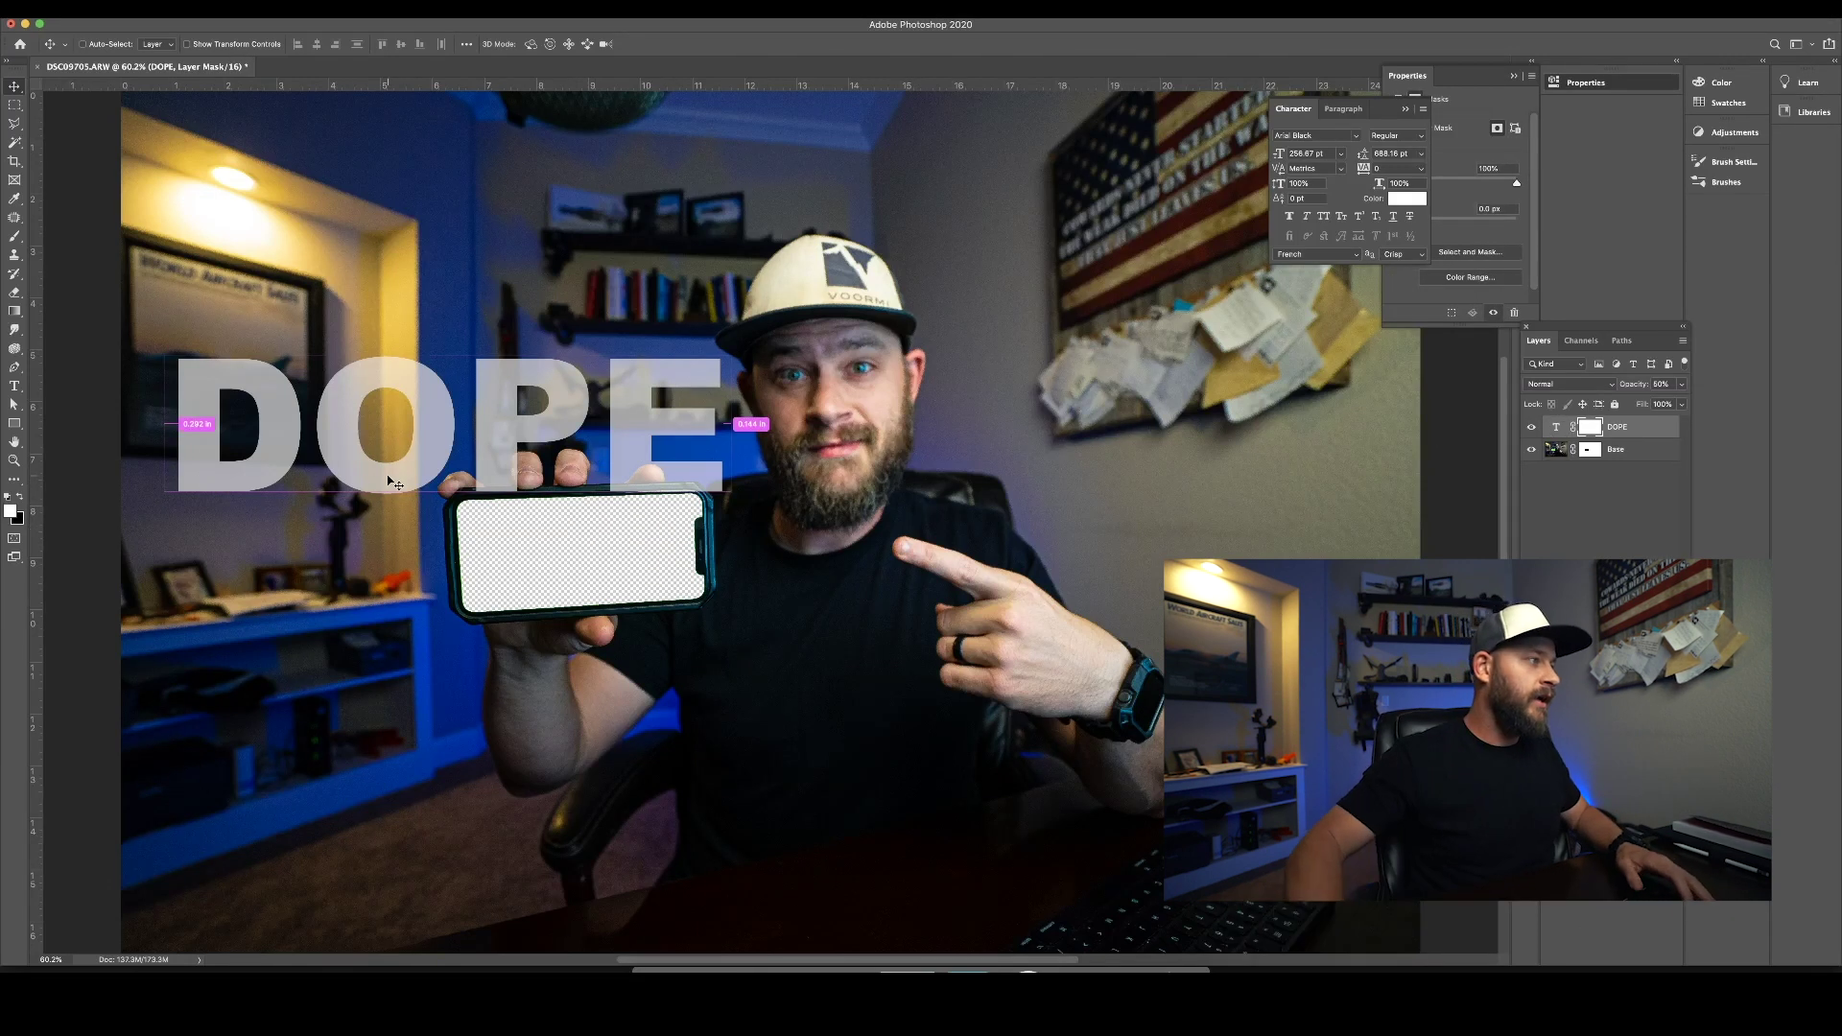
Step: With a black 41 px brush at 44% hardness, mask out the letter P where it covers the fingers and phone
key(super+1)
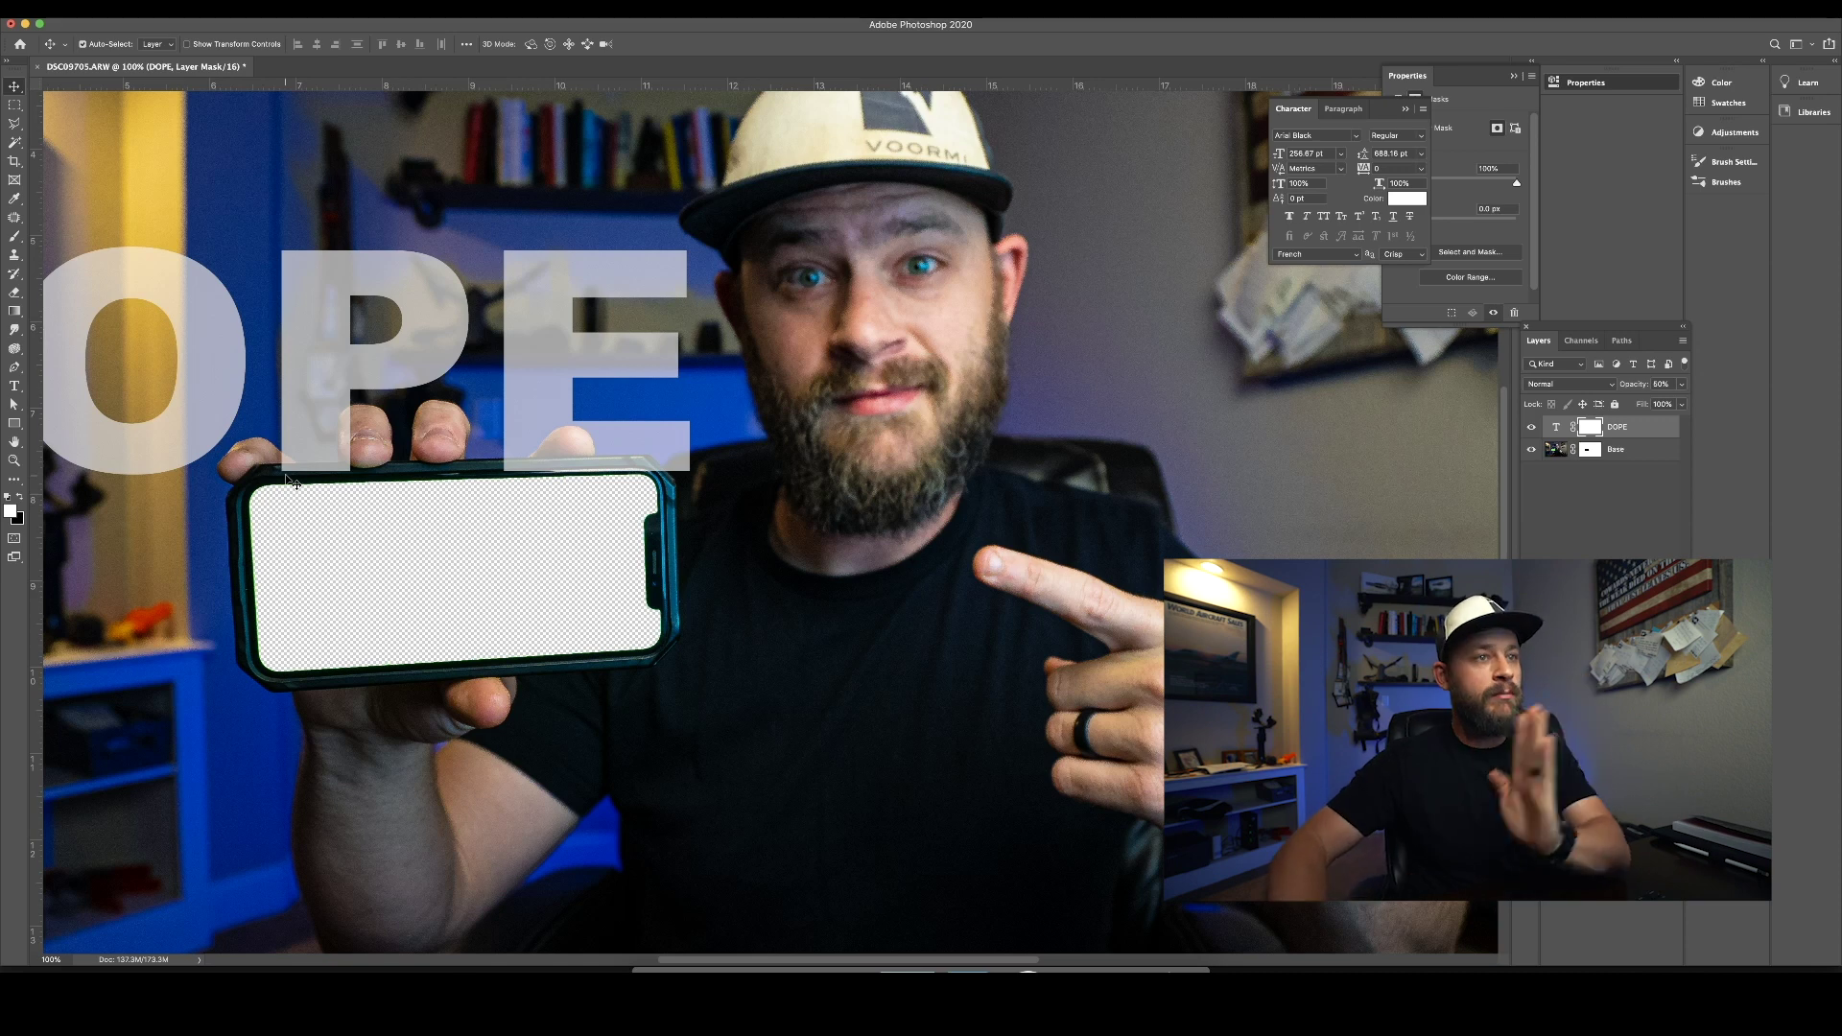
click(18, 496)
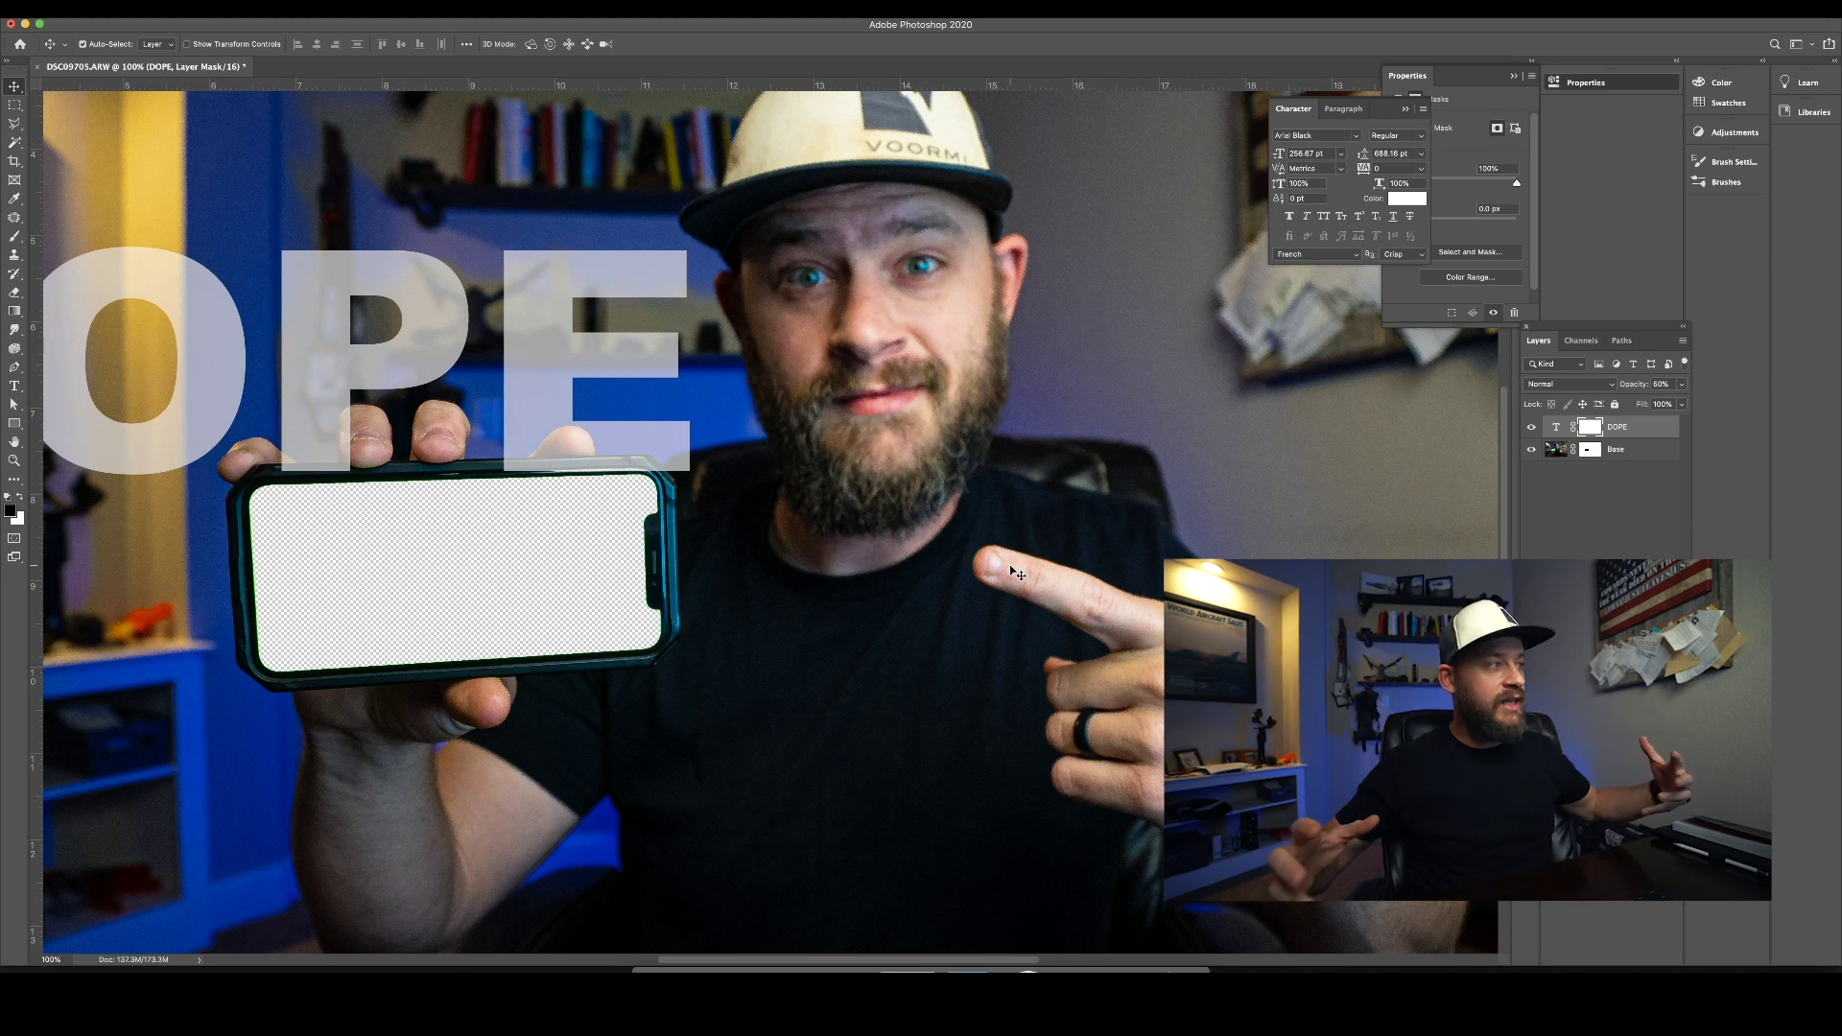
scroll(758, 568, down, 1)
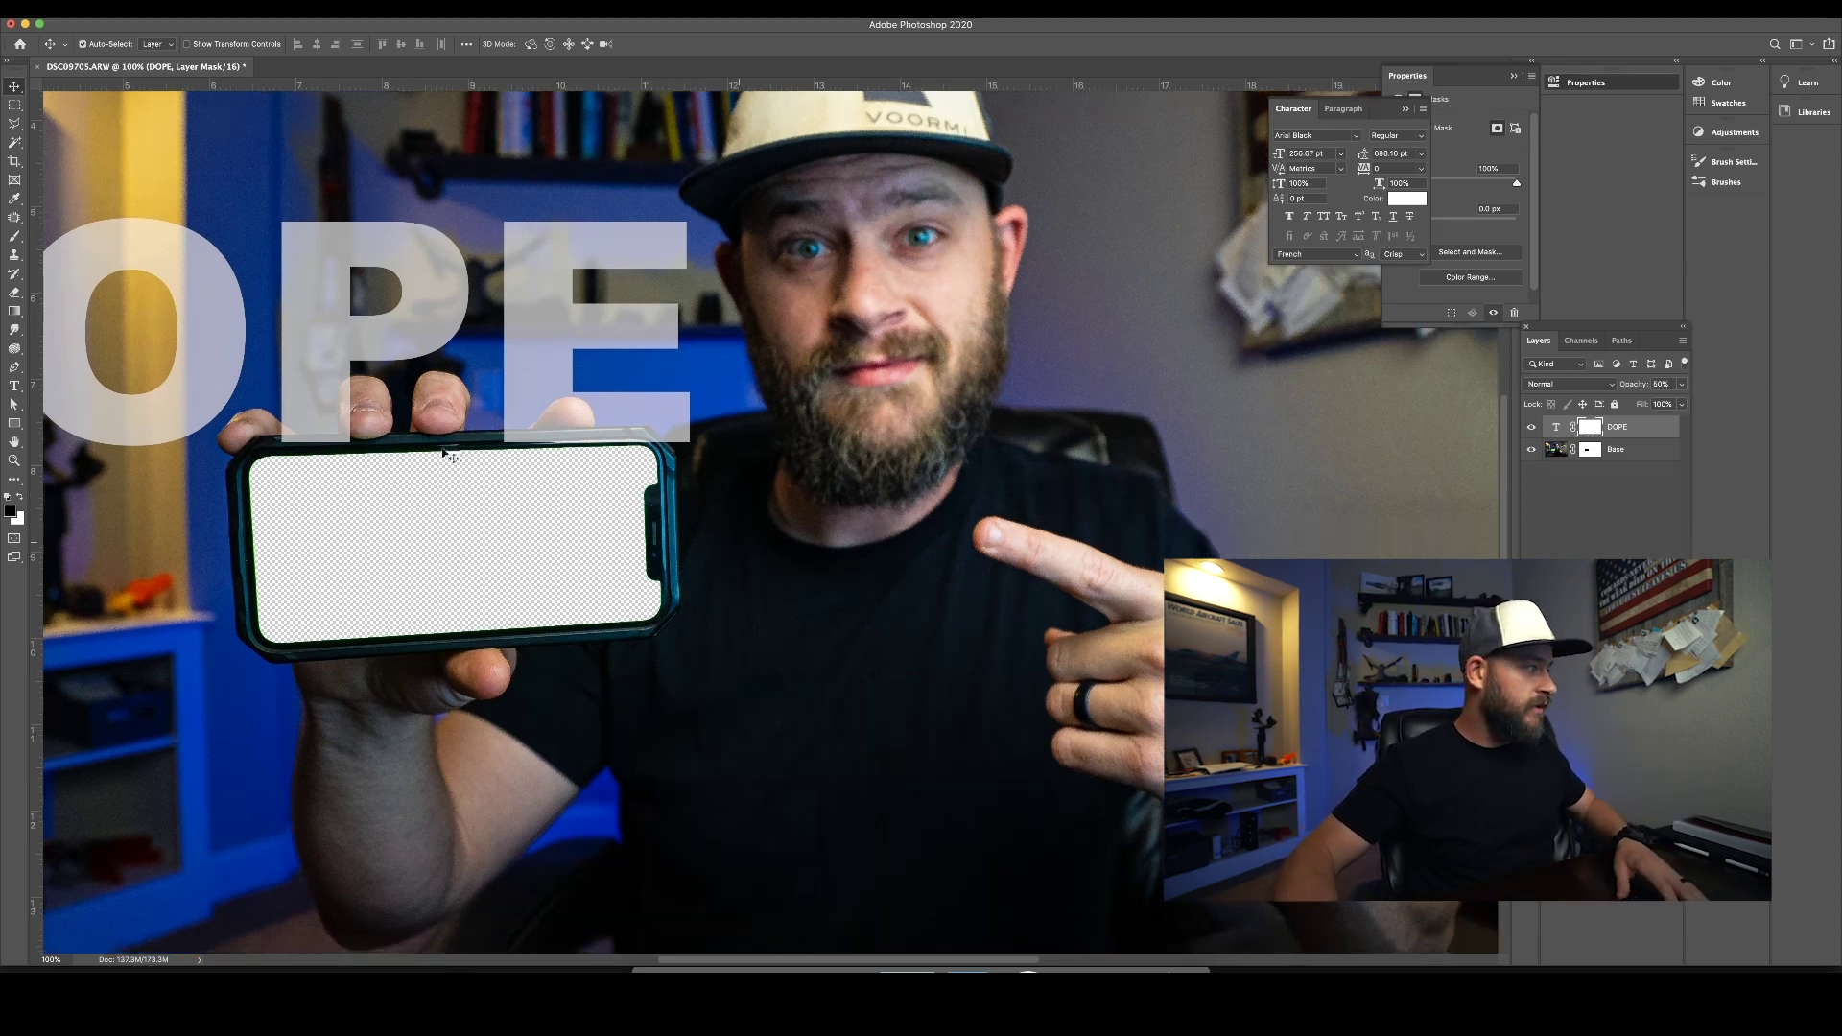
scroll(441, 446, down, 5)
scroll(429, 451, down, 2)
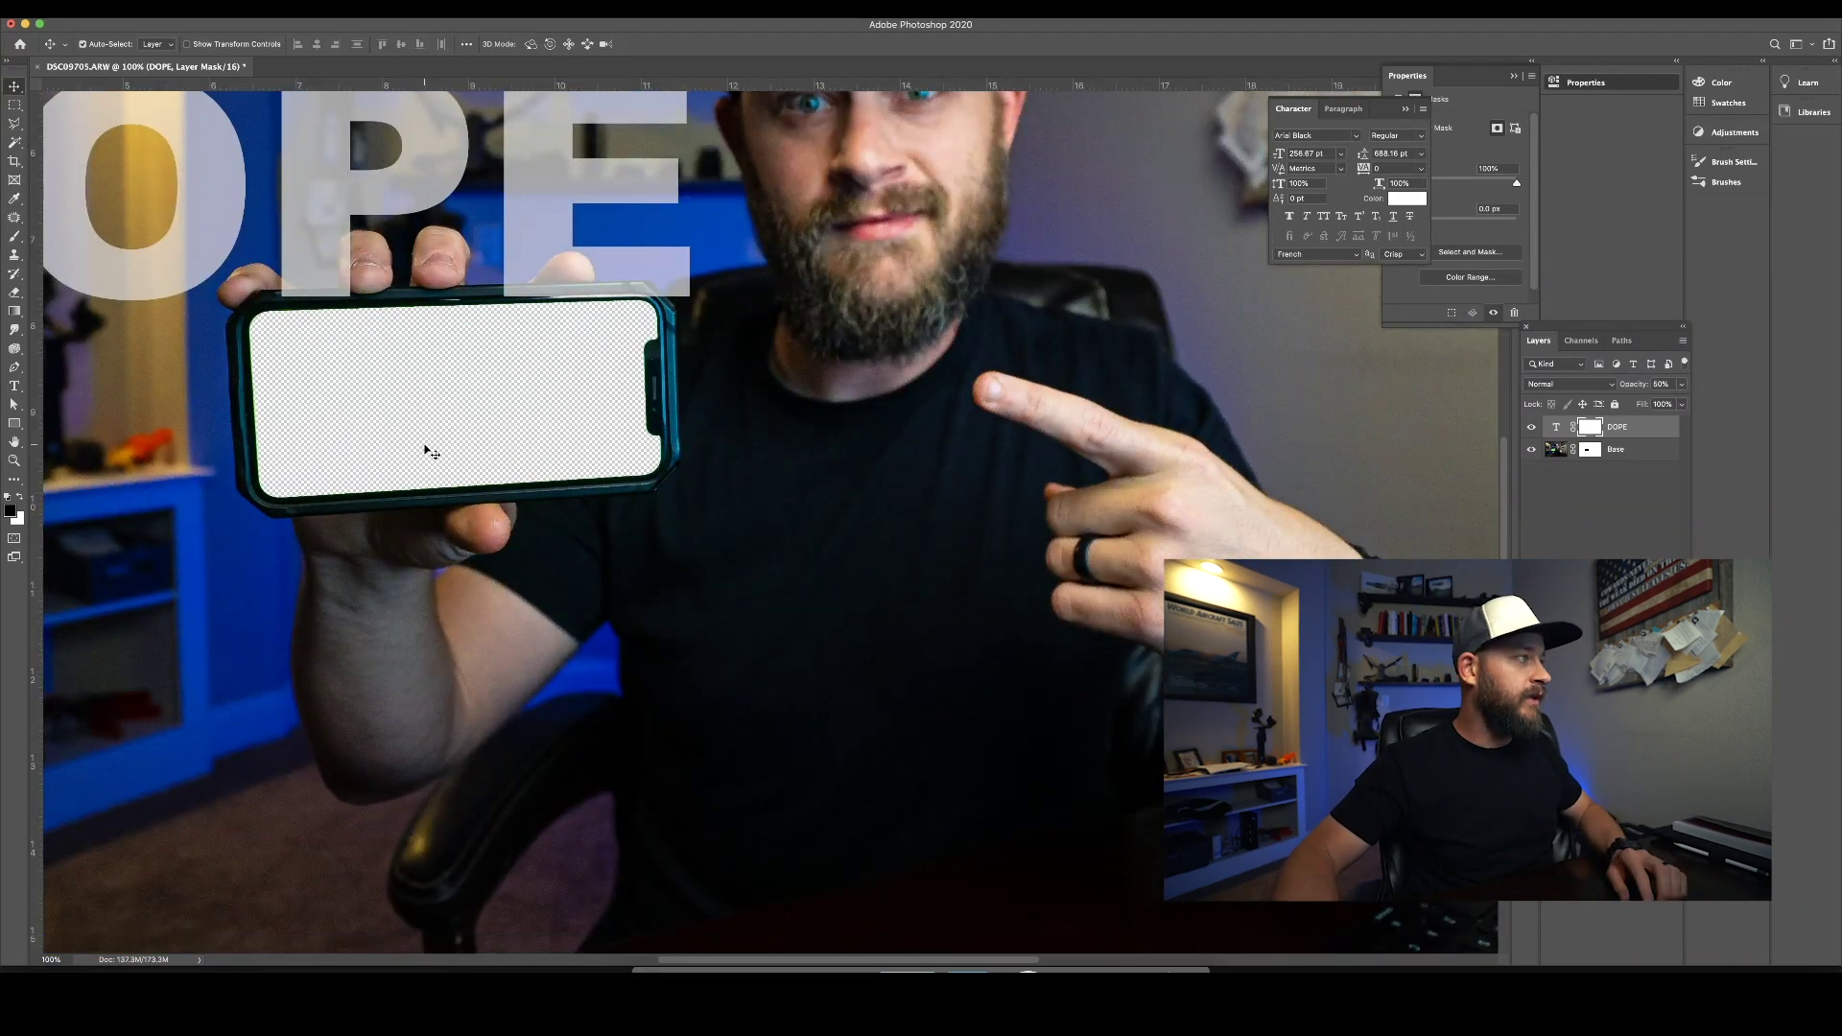
scroll(422, 449, up, 4)
key(b)
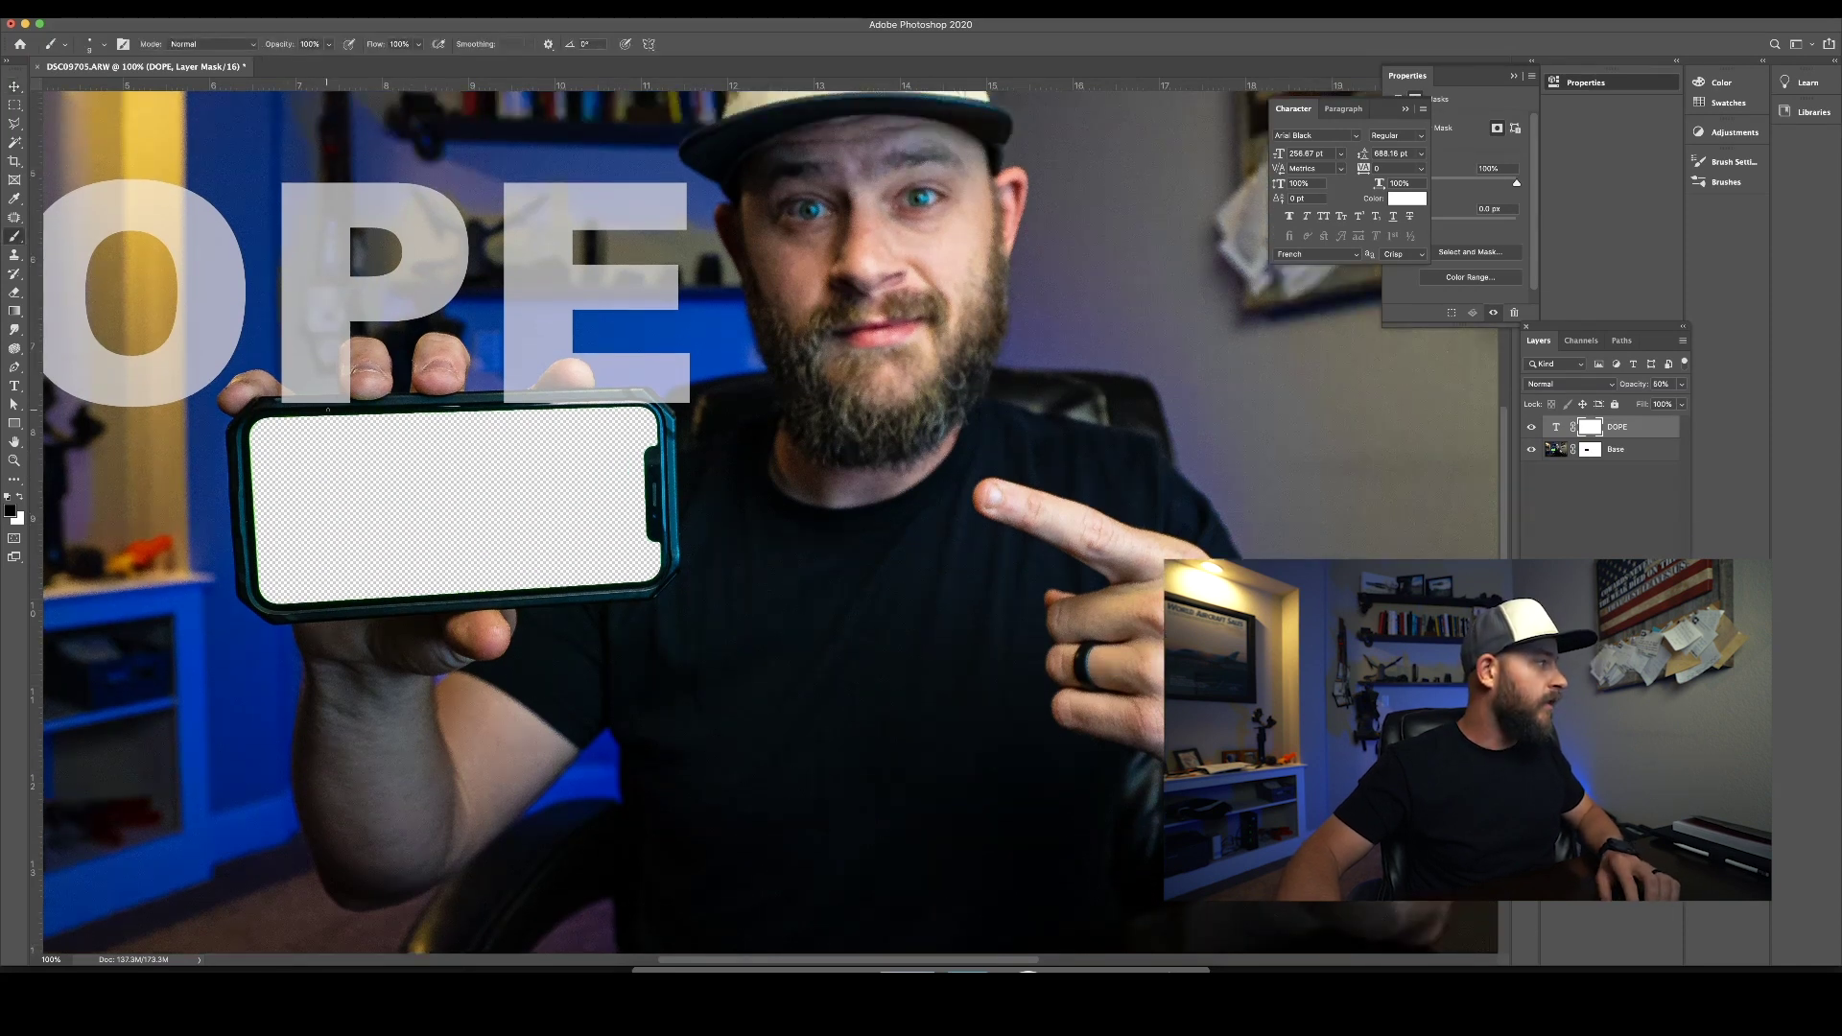
right_click(350, 407)
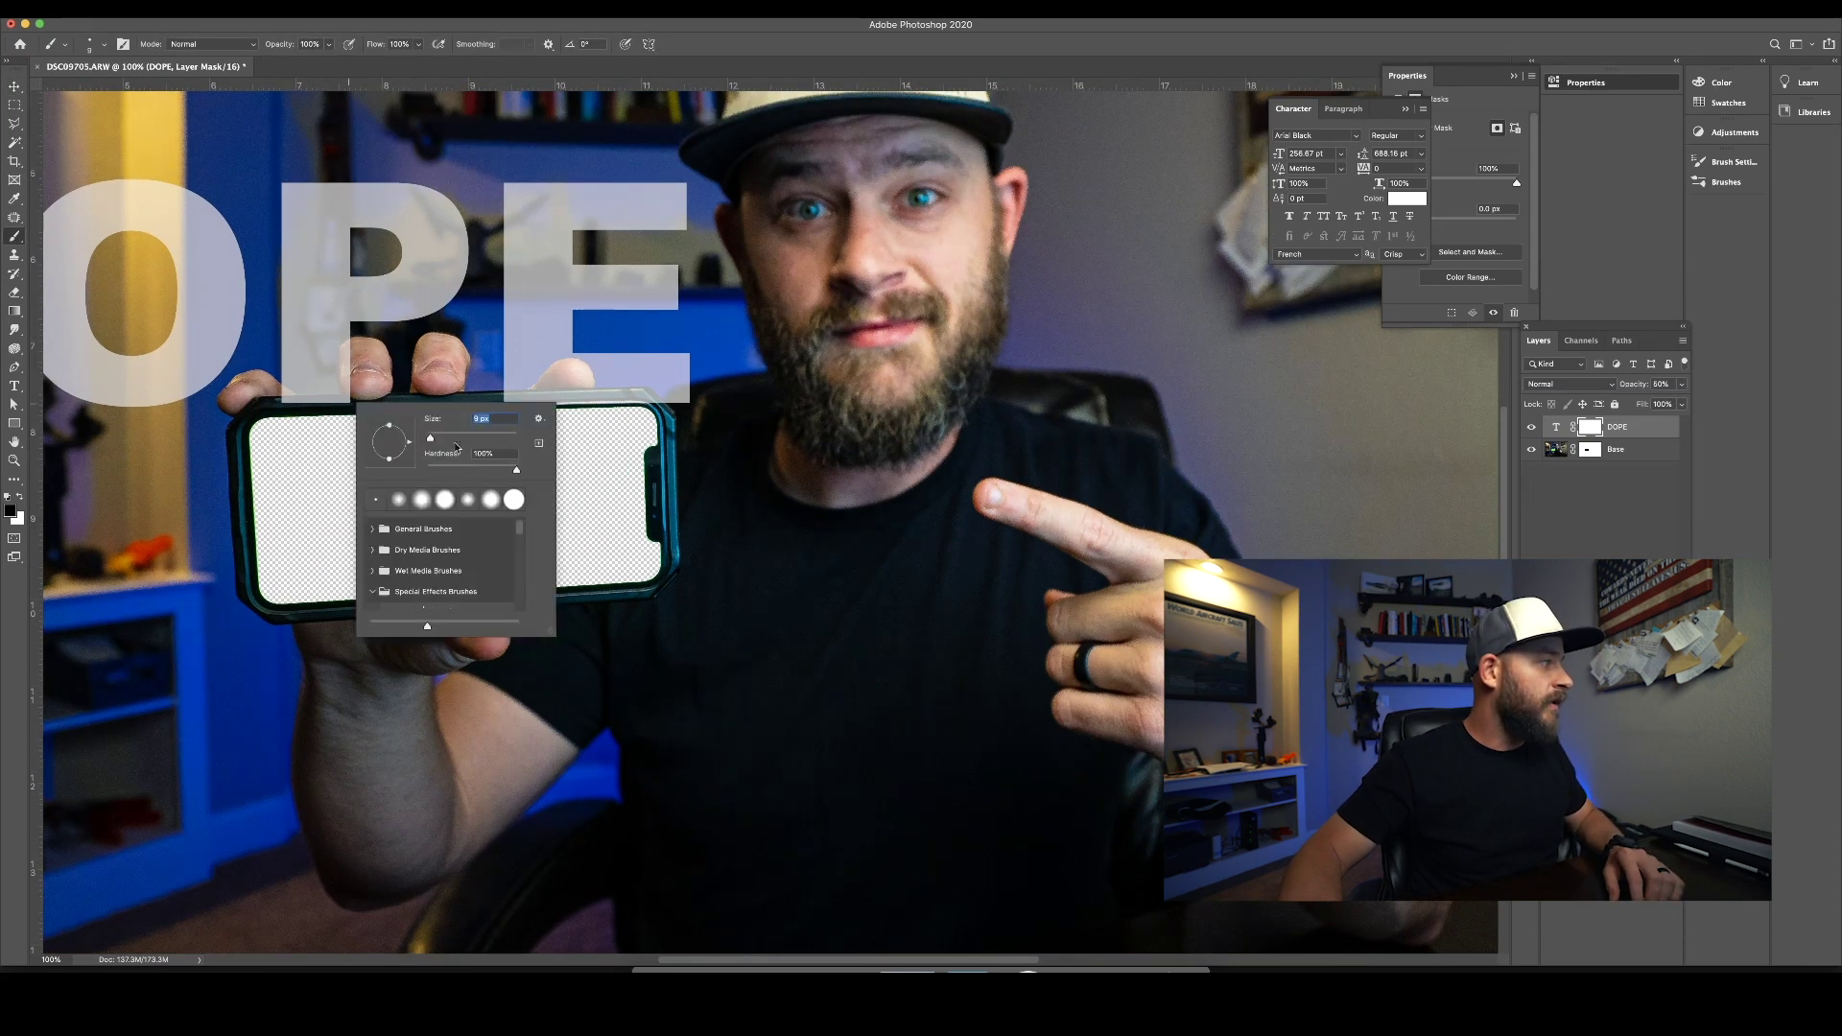
drag(430, 438, 445, 438)
drag(516, 469, 466, 469)
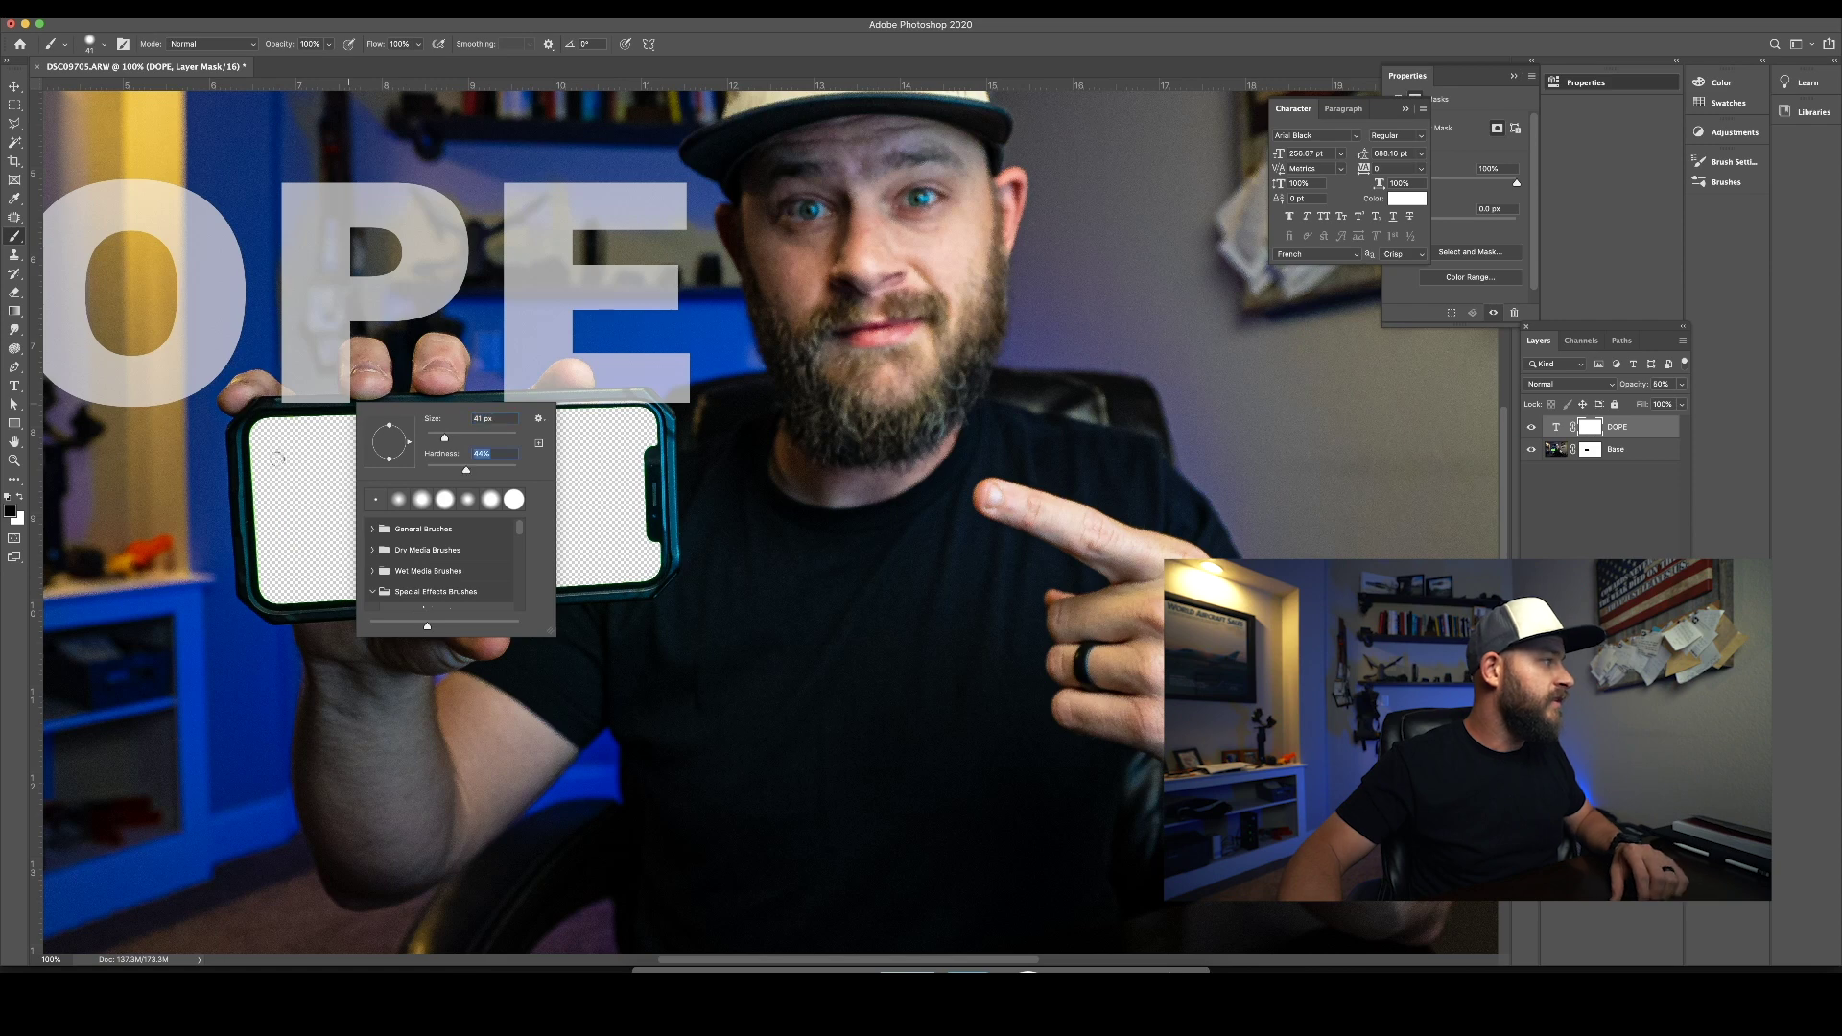
click(277, 459)
mouse_move(279, 404)
mouse_down()
mouse_move(379, 403)
mouse_move(274, 402)
mouse_up()
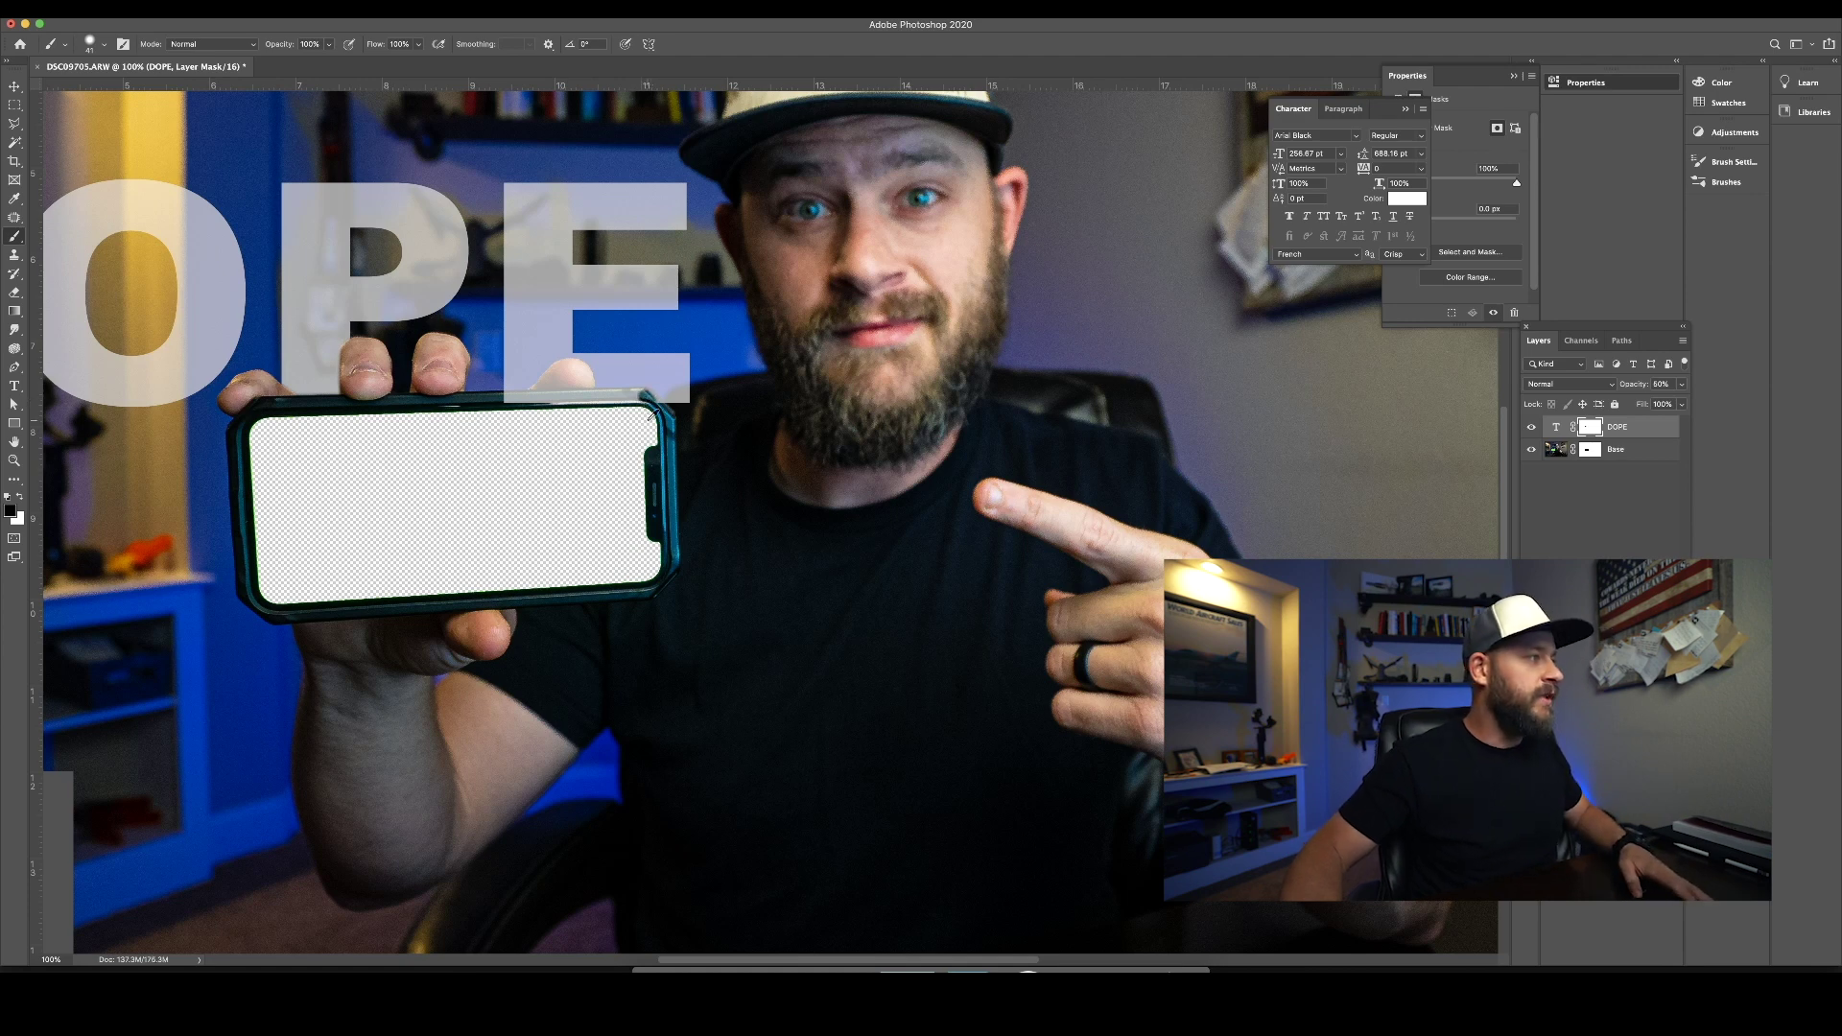
Step: Mask out the letter E where it covers the phone case's upper edge and corner
scroll(652, 415, up, 3)
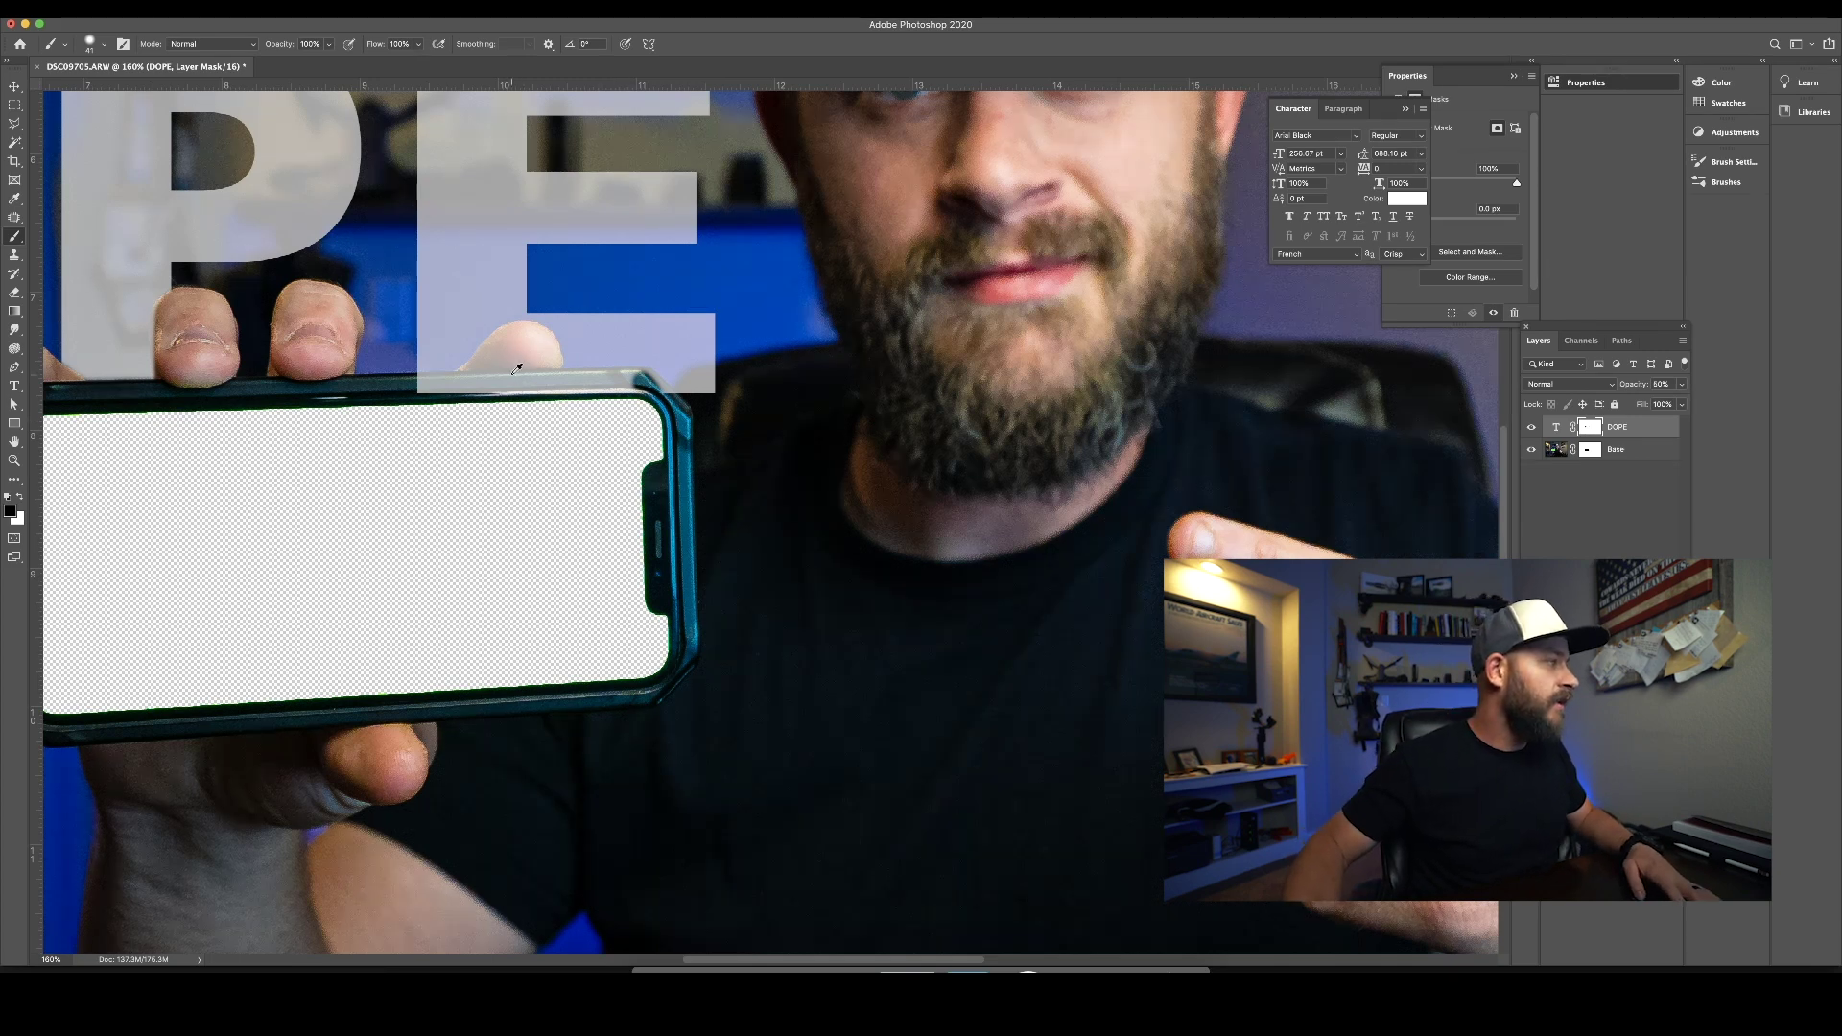
scroll(517, 369, up, 3)
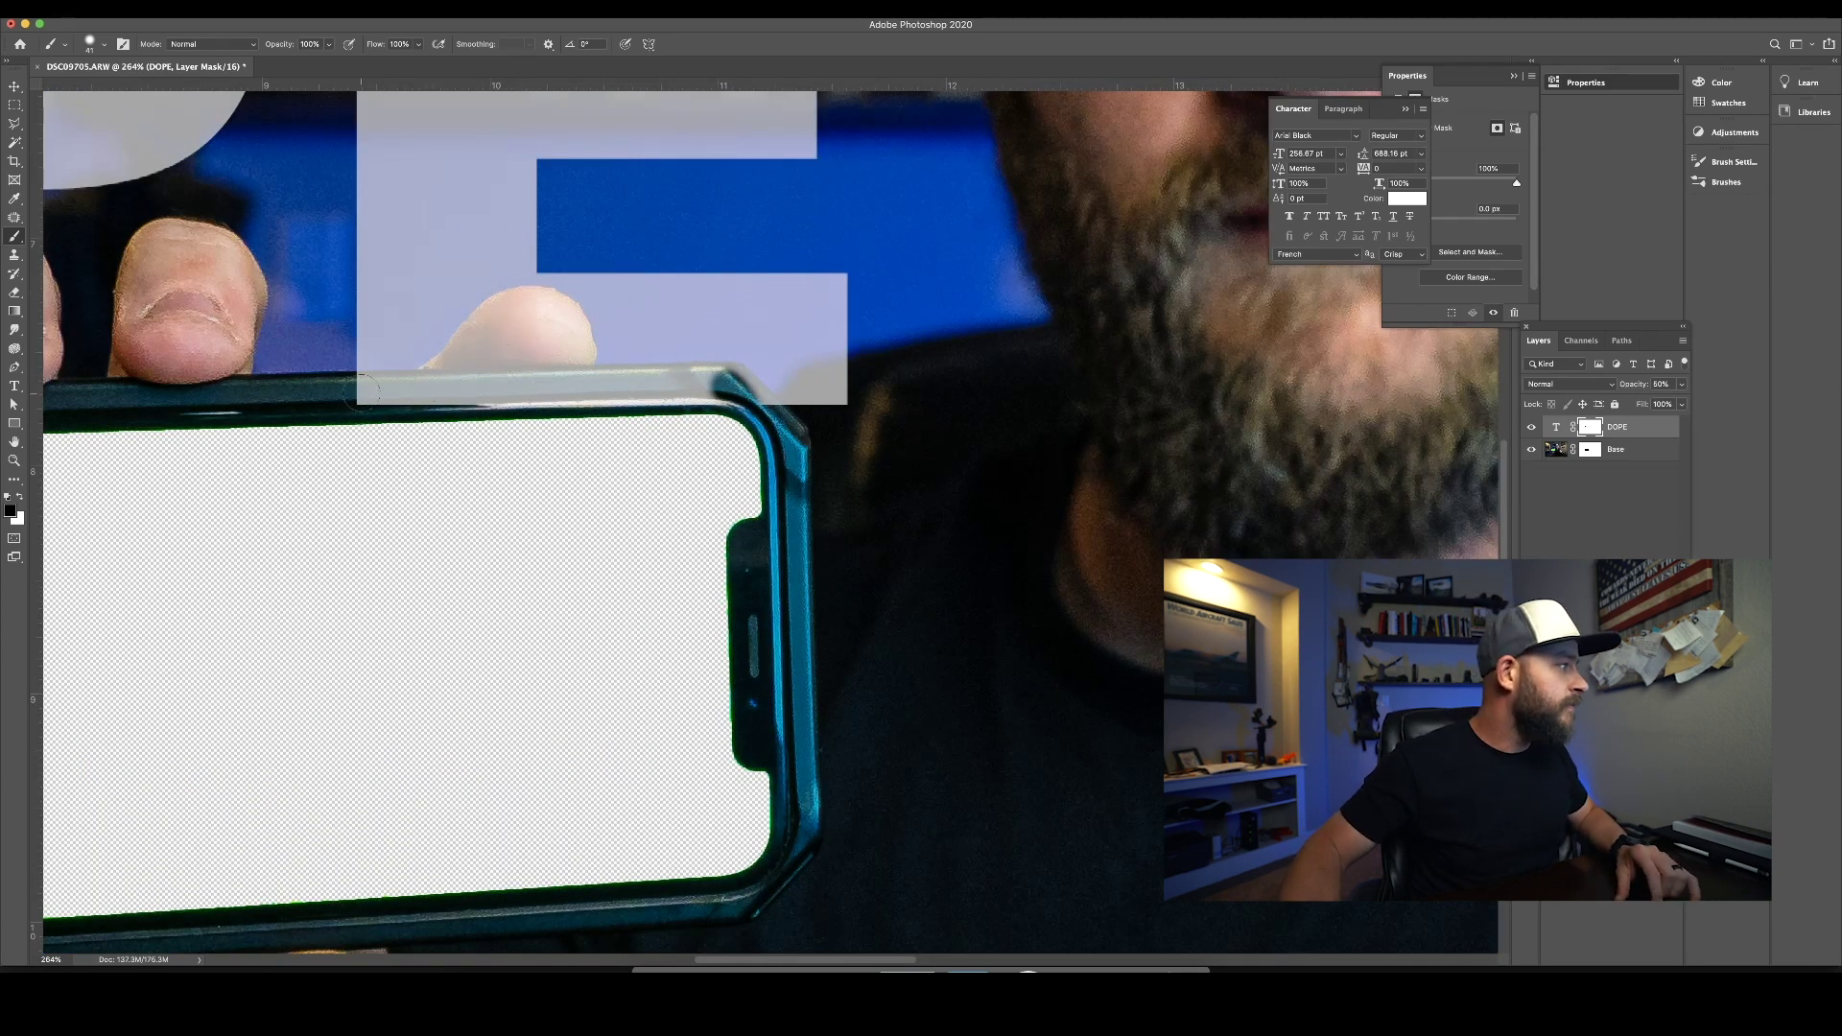
drag(367, 388, 361, 394)
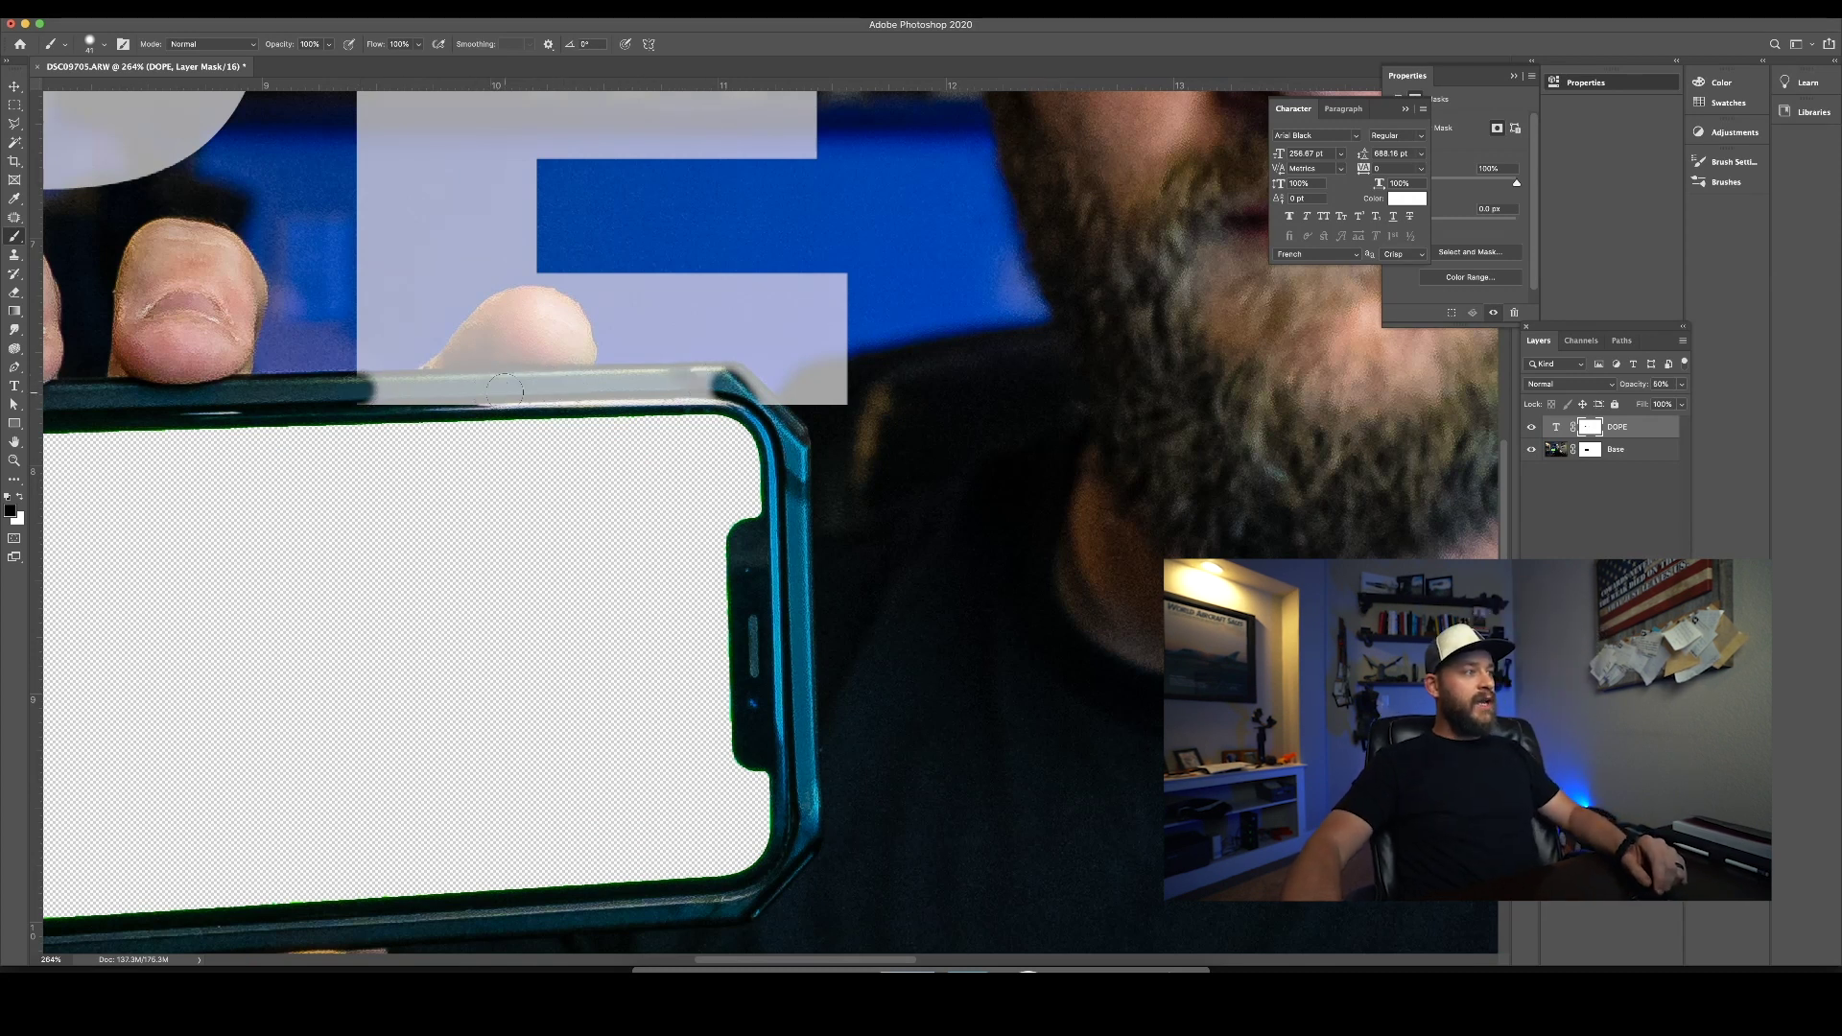
drag(361, 384, 723, 386)
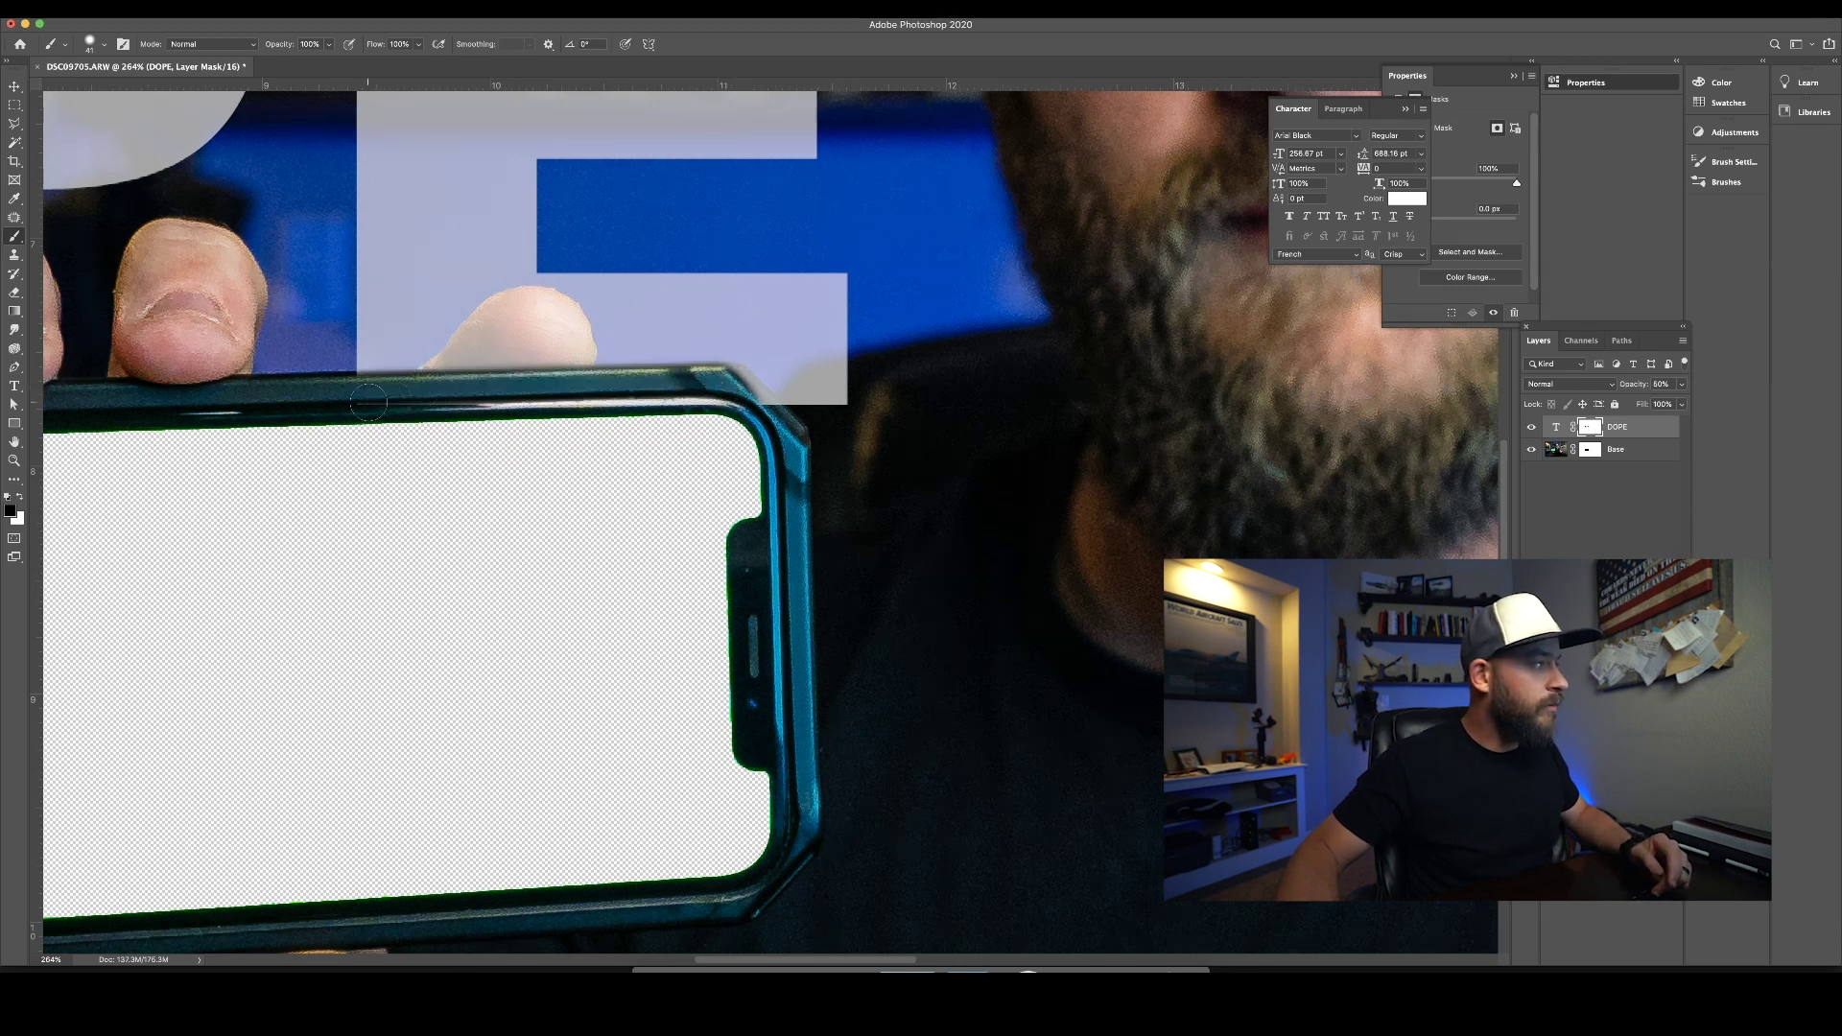
drag(728, 385, 782, 420)
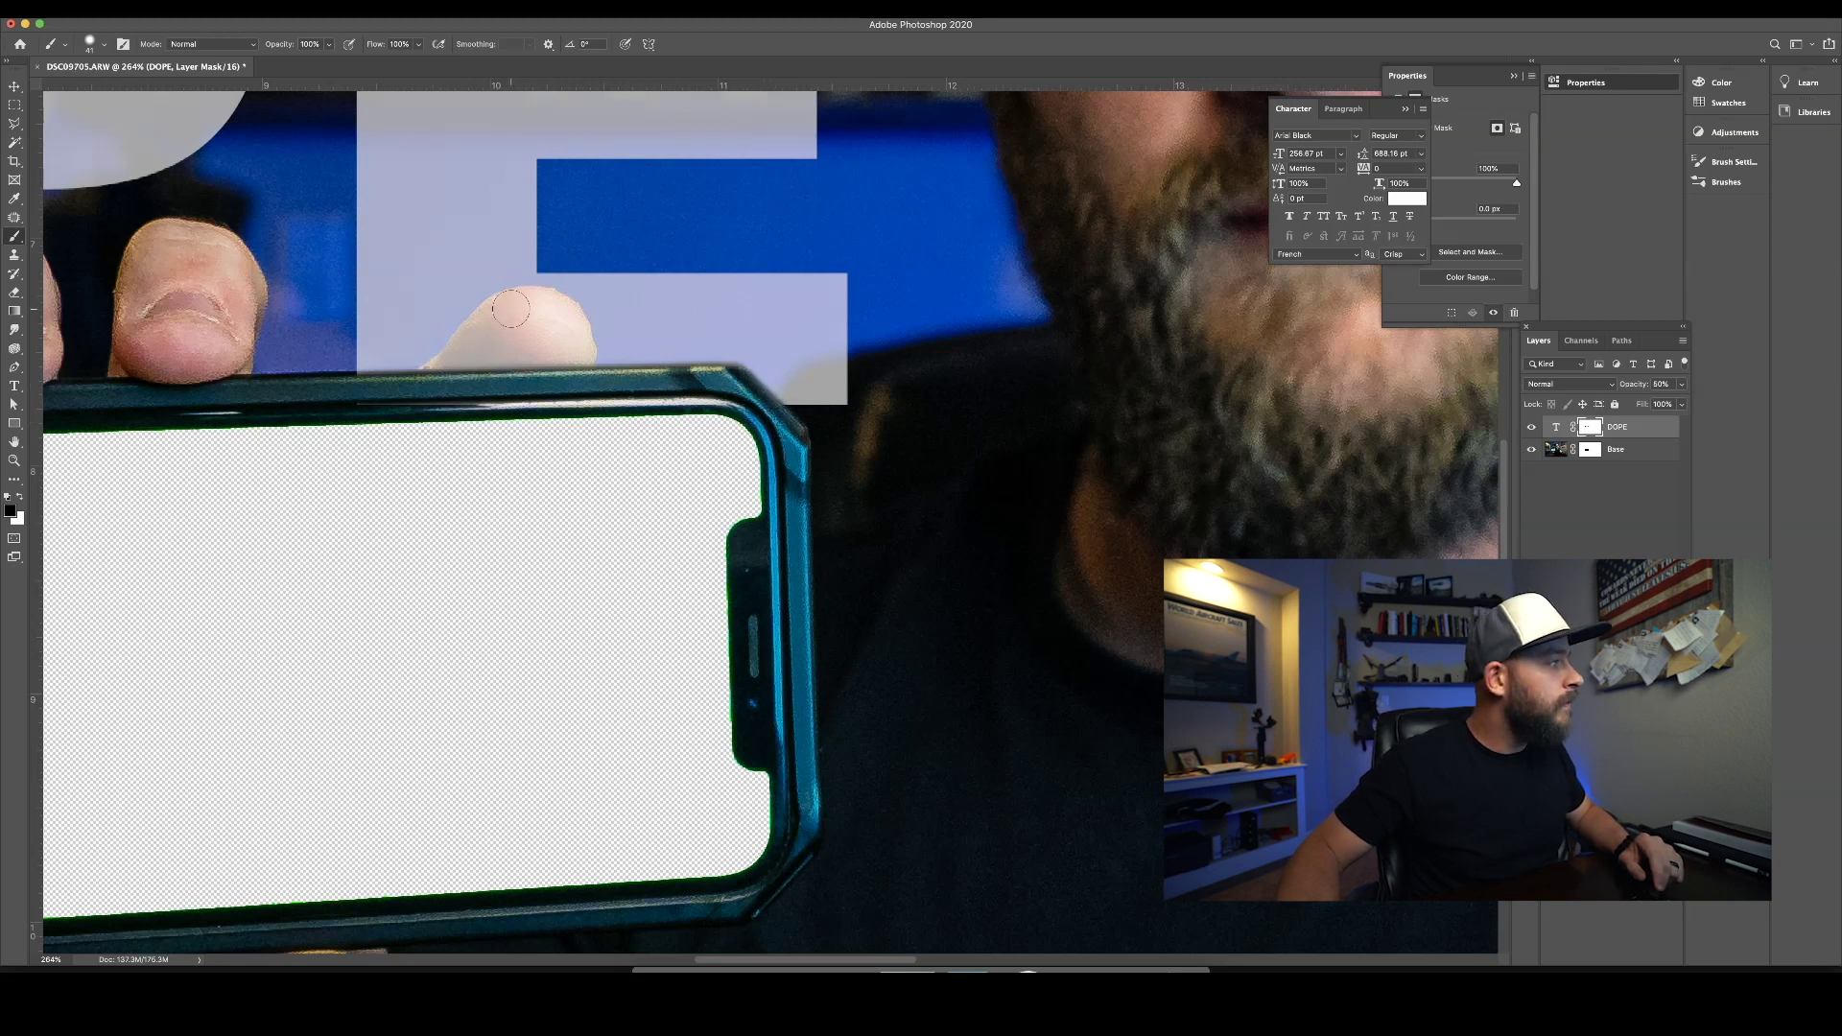
Step: Mask out the letter E over the remaining fingertip, then fit the whole image in view and switch to the Move tool
drag(510, 308, 419, 374)
mouse_move(521, 308)
mouse_down()
mouse_move(549, 309)
mouse_move(575, 353)
mouse_move(486, 347)
mouse_up()
key(super+0)
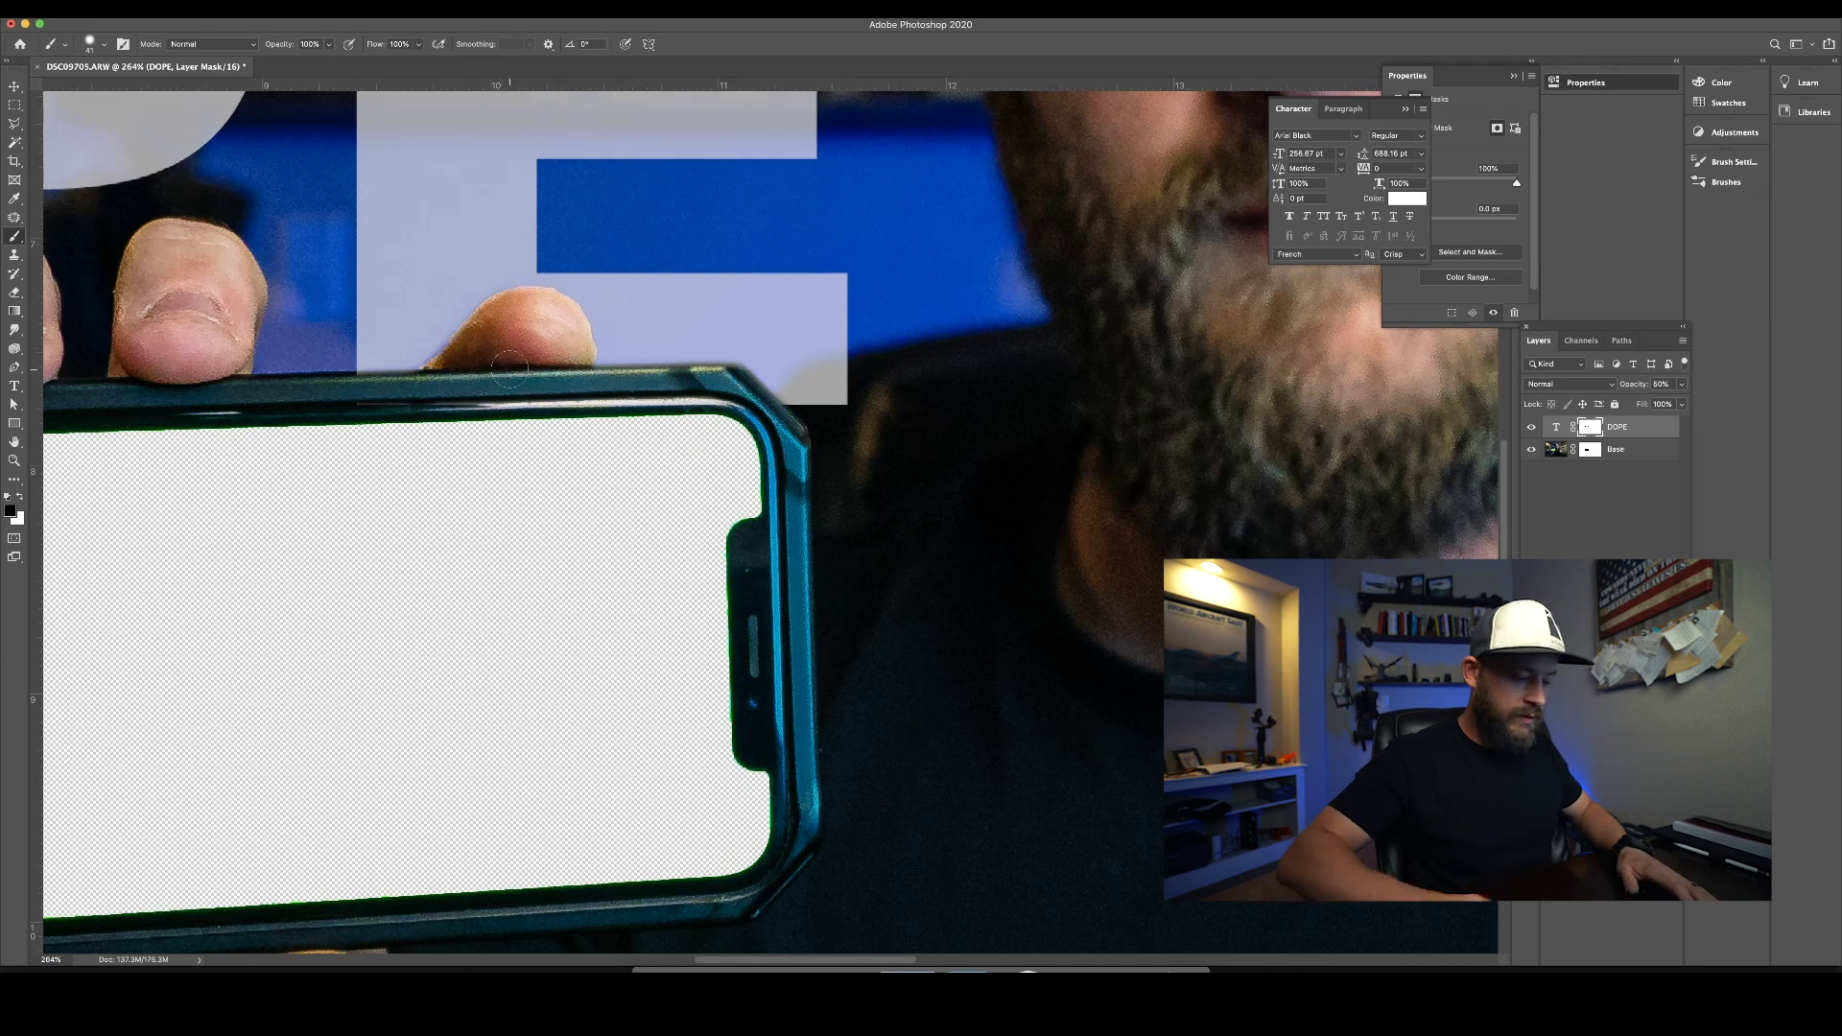
key(v)
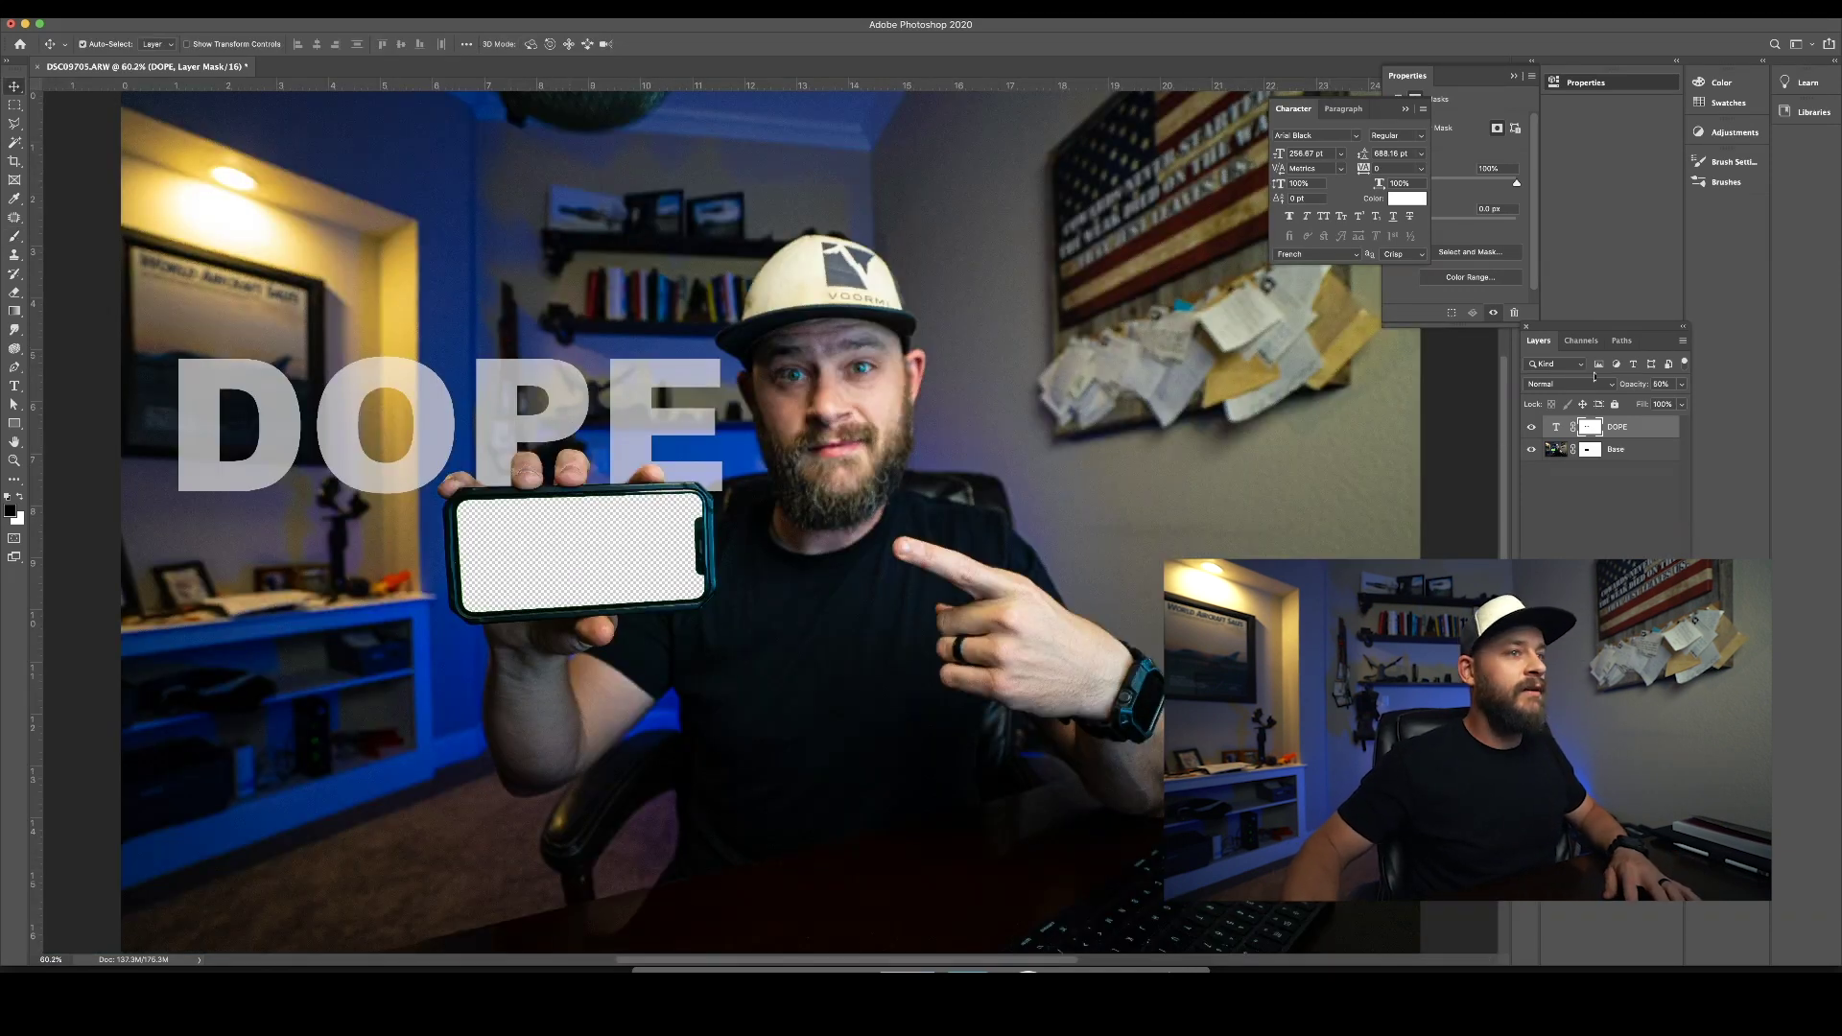
Step: Target the DOPE text layer itself rather than its mask and restore its opacity to 100%
click(1553, 429)
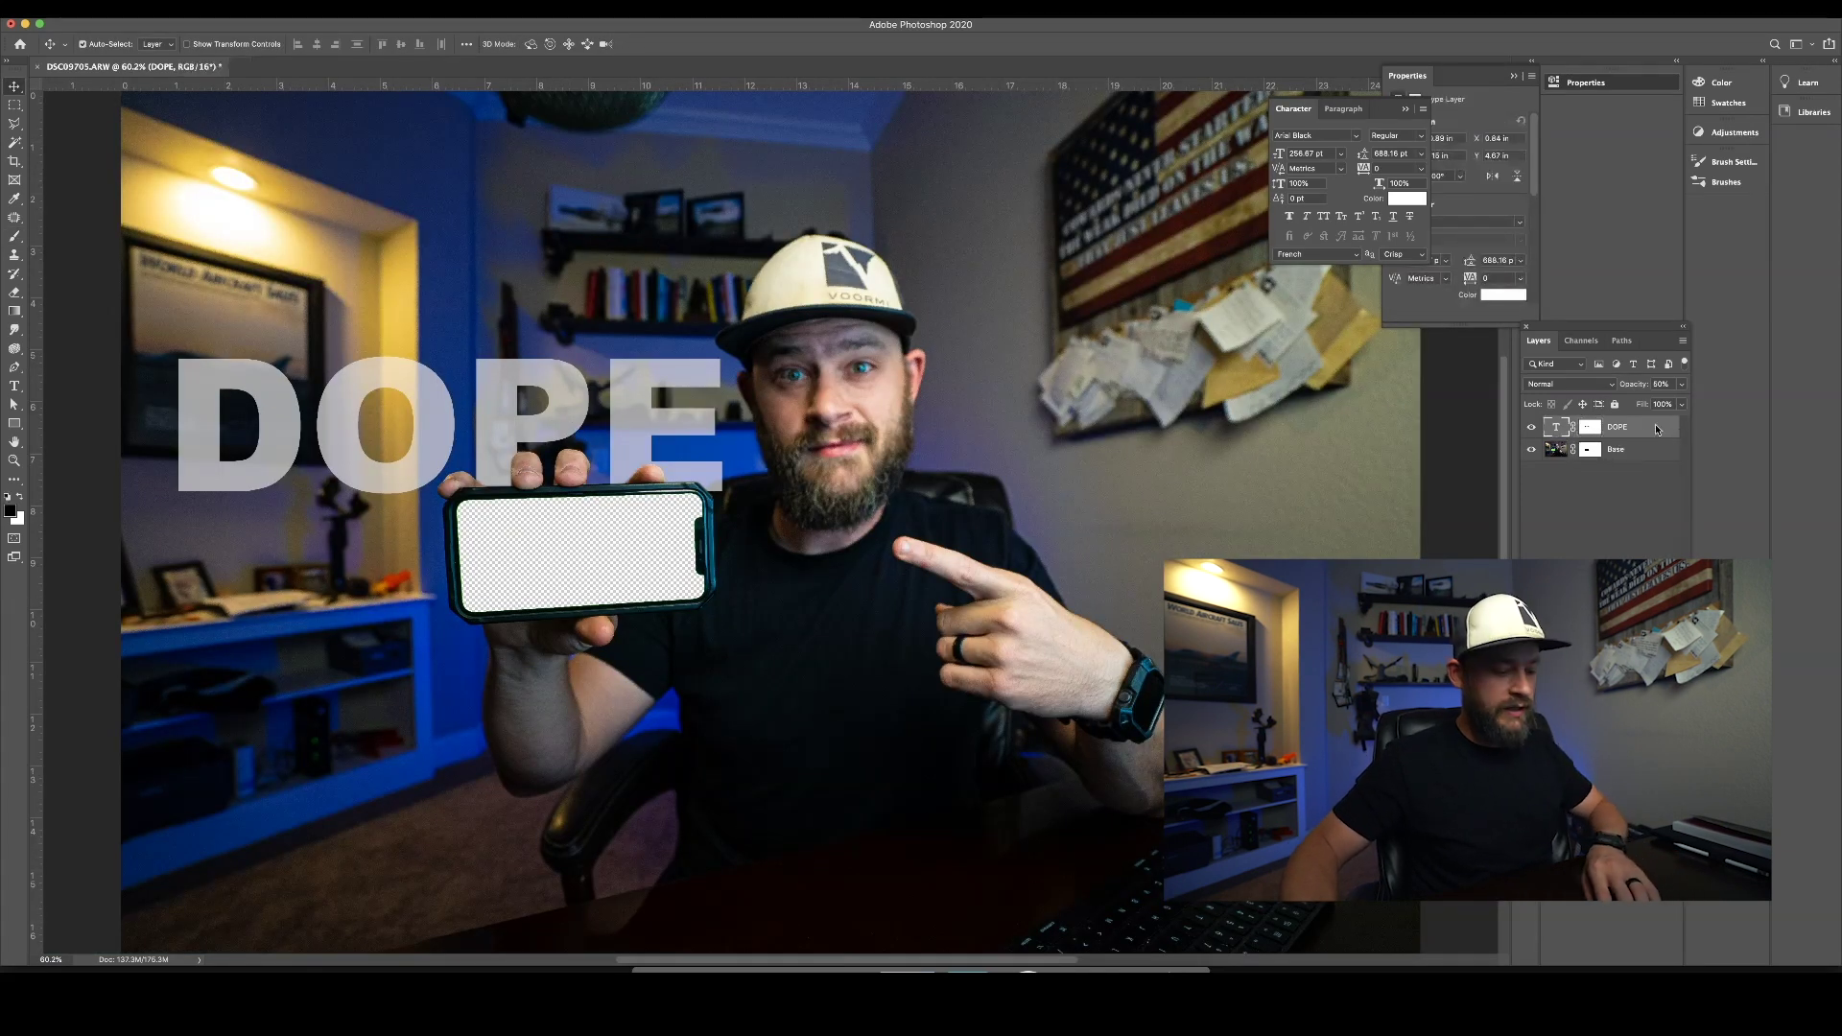
key(0)
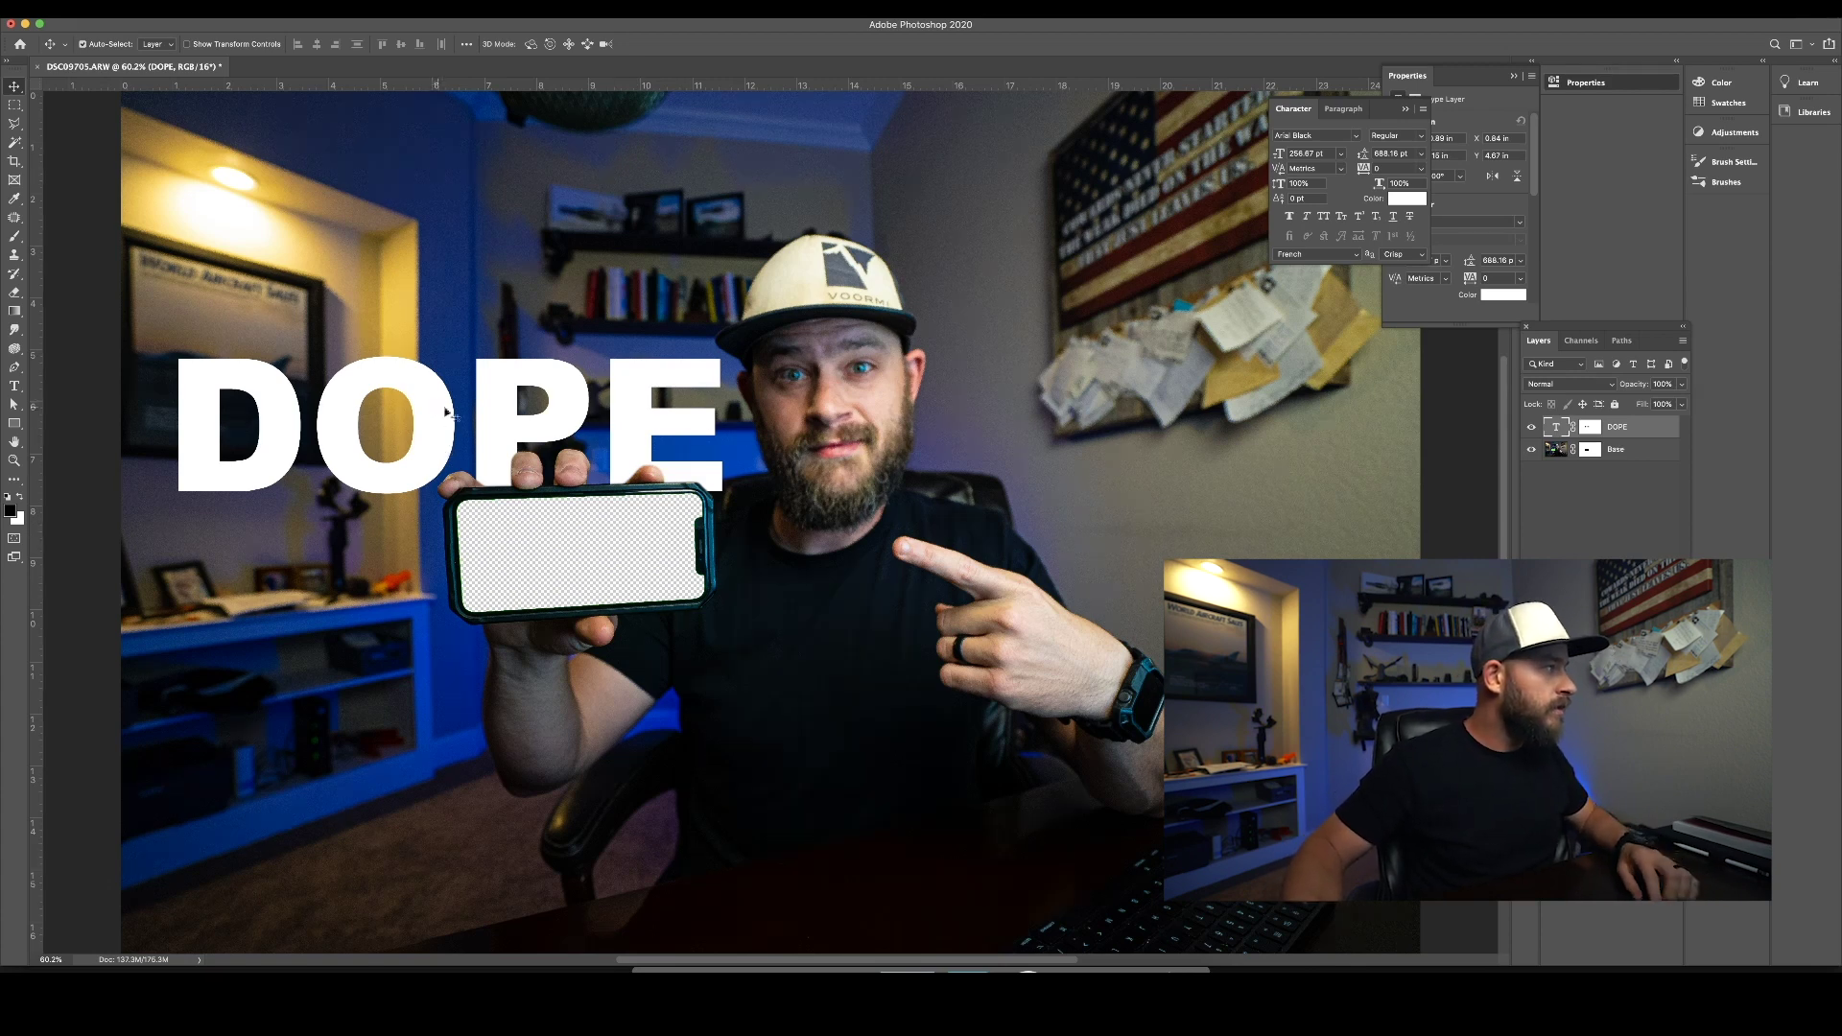
scroll(1201, 347, left, 1)
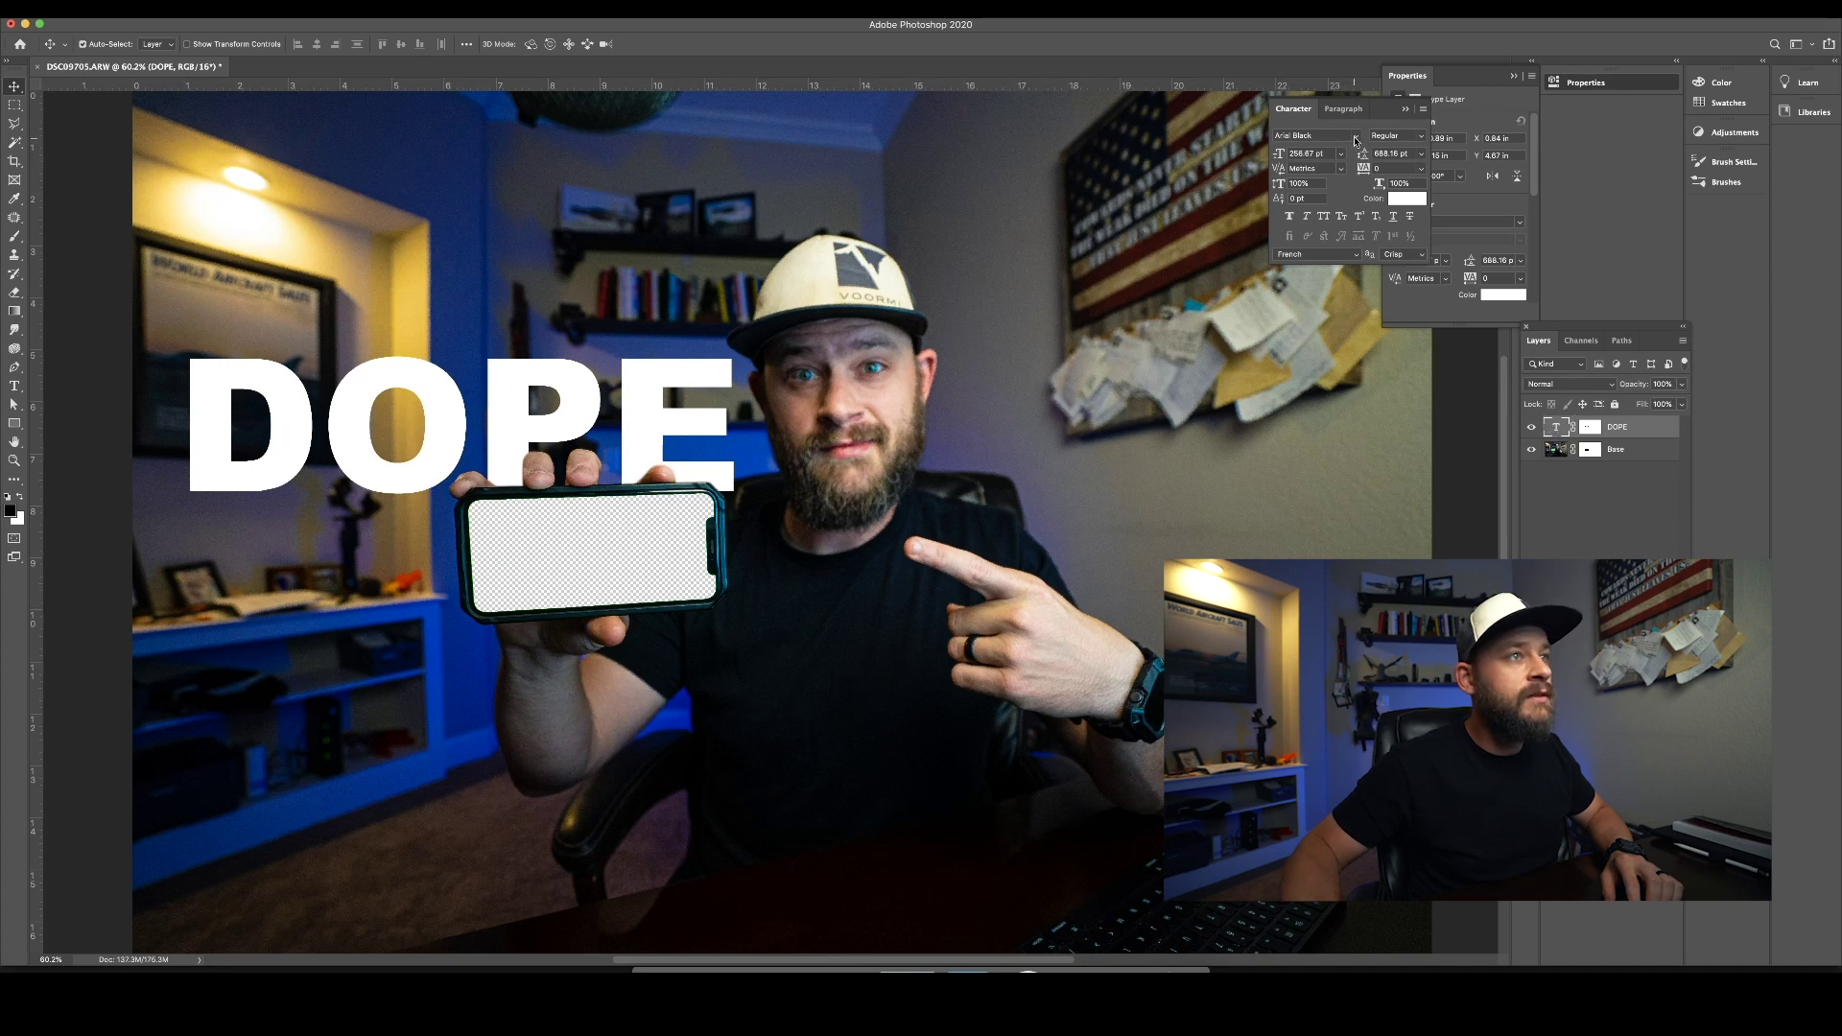
Step: Change the DOPE text's font to Avenir in the Black style
click(1356, 141)
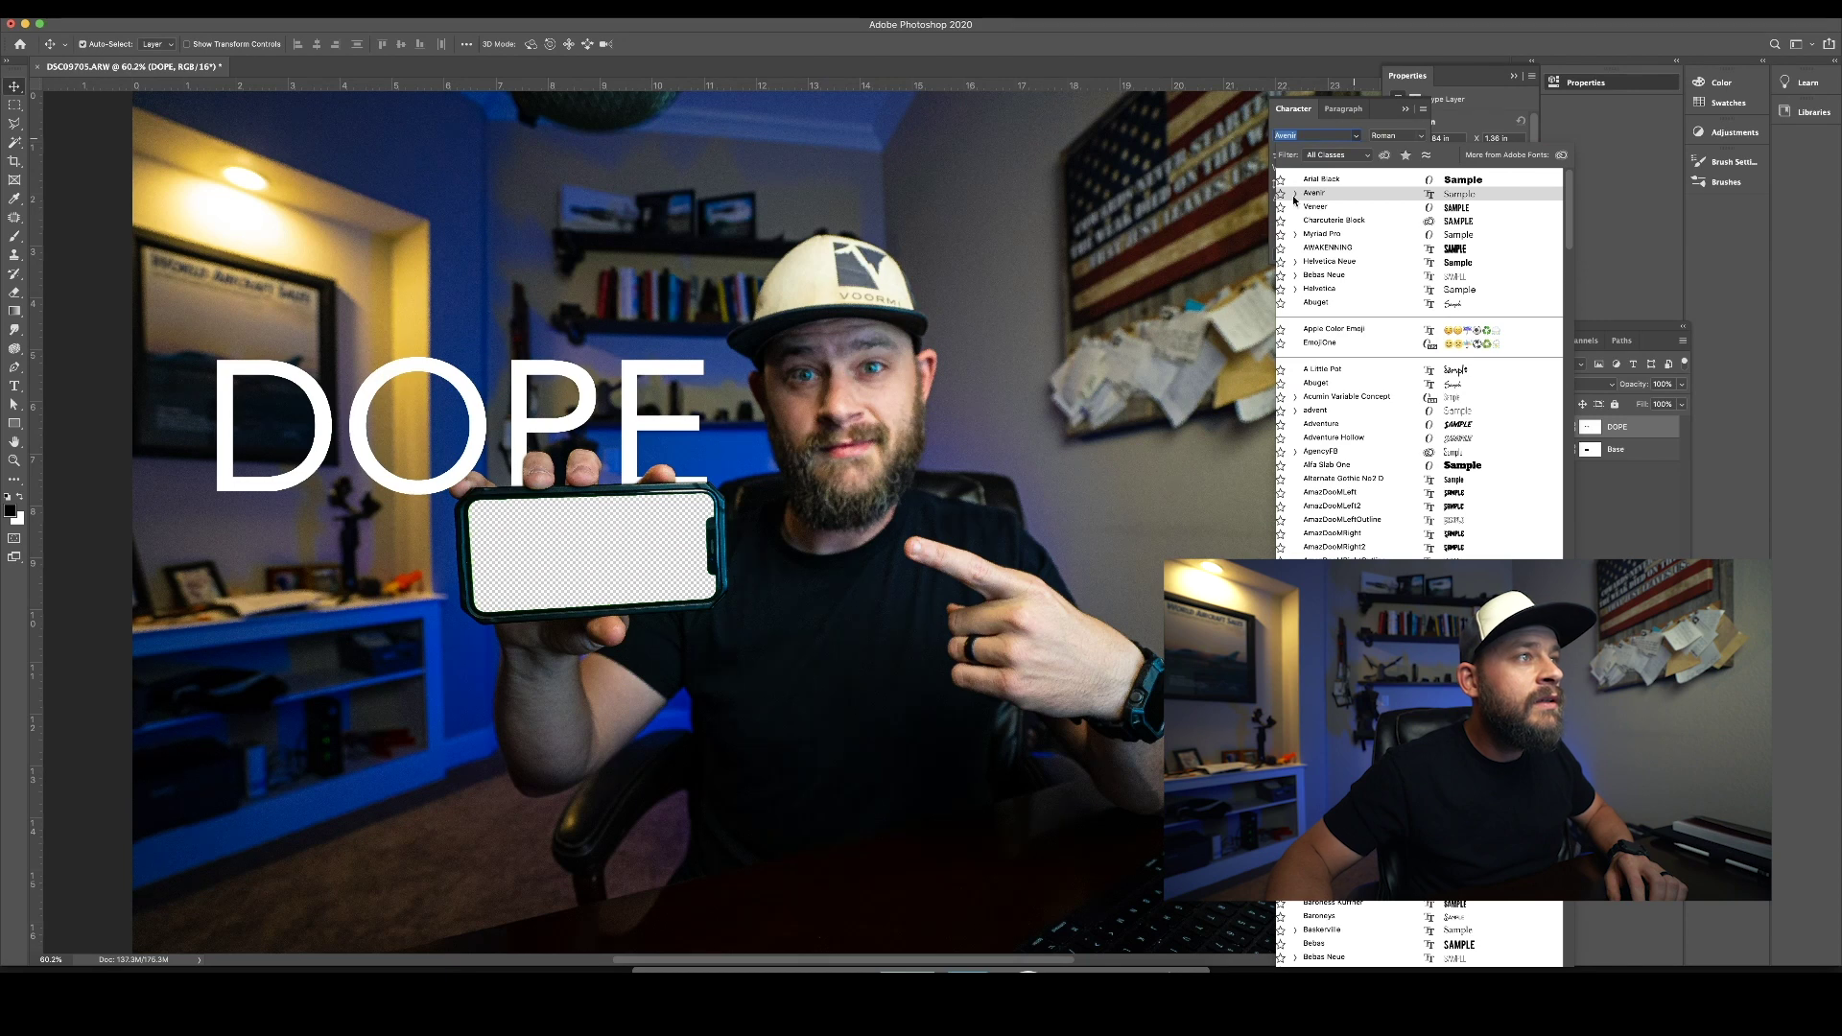
click(1337, 196)
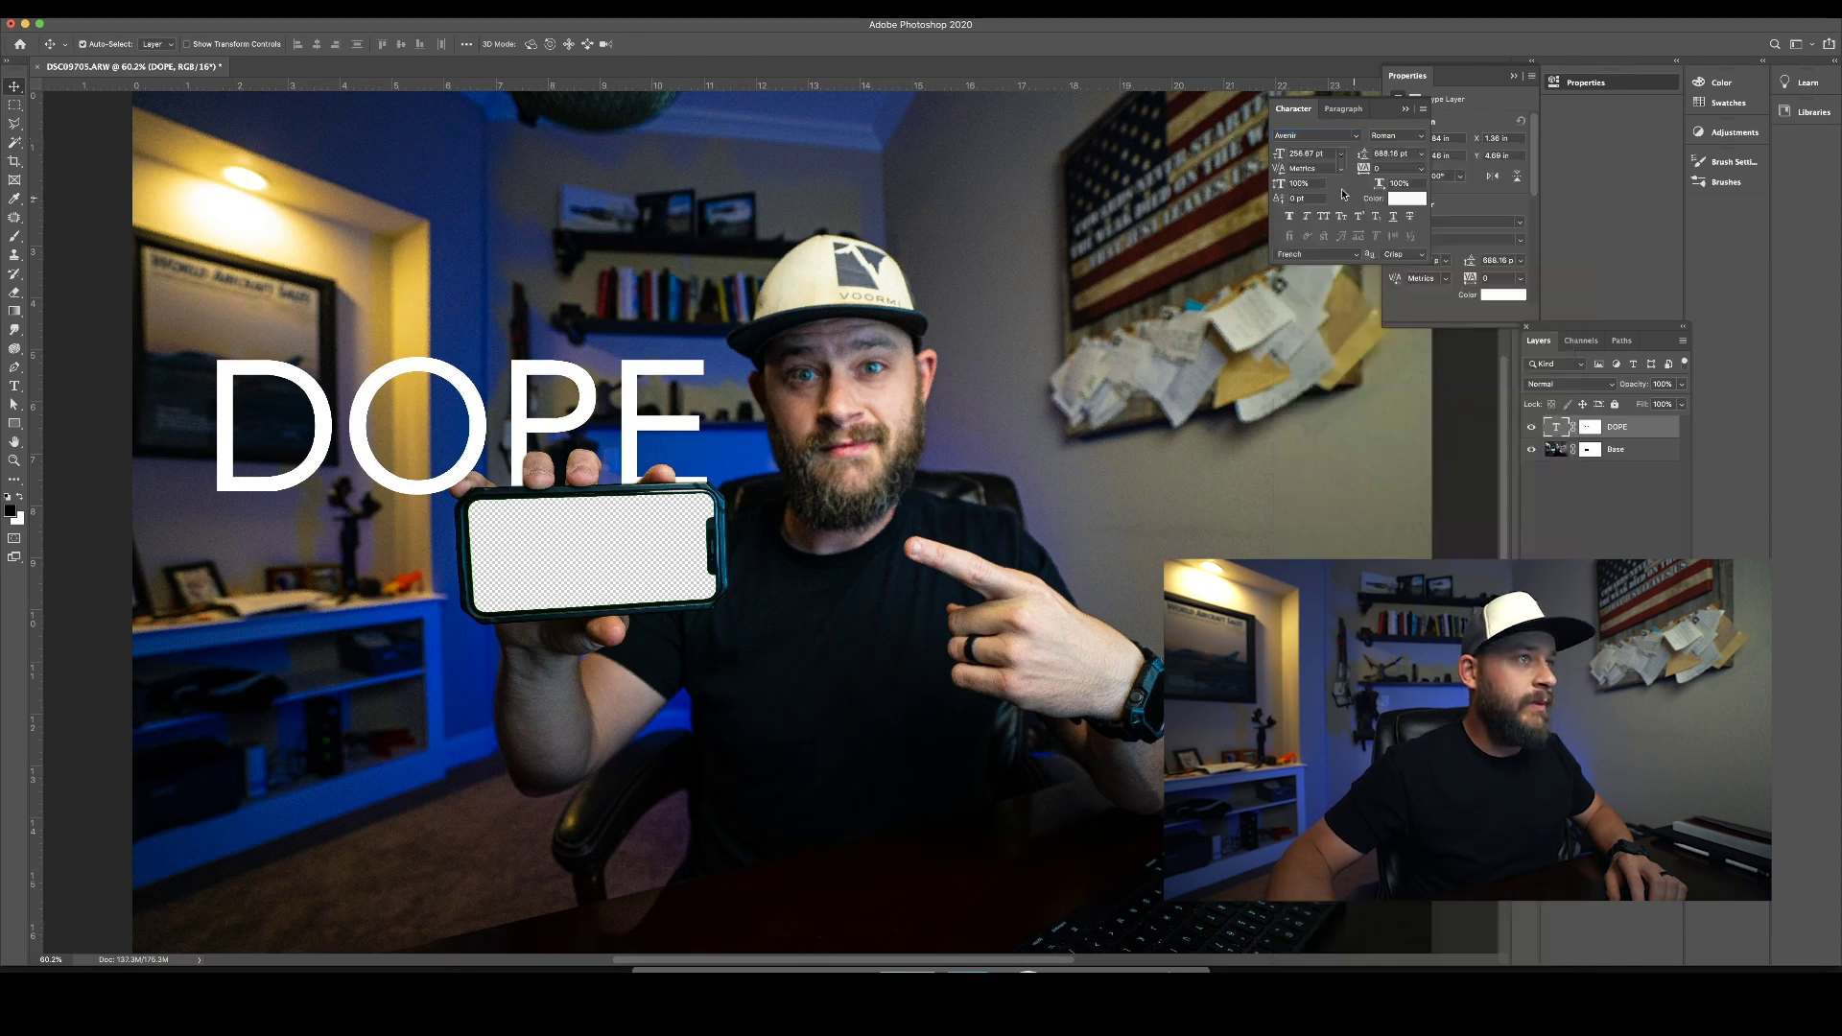
click(1426, 137)
click(1407, 221)
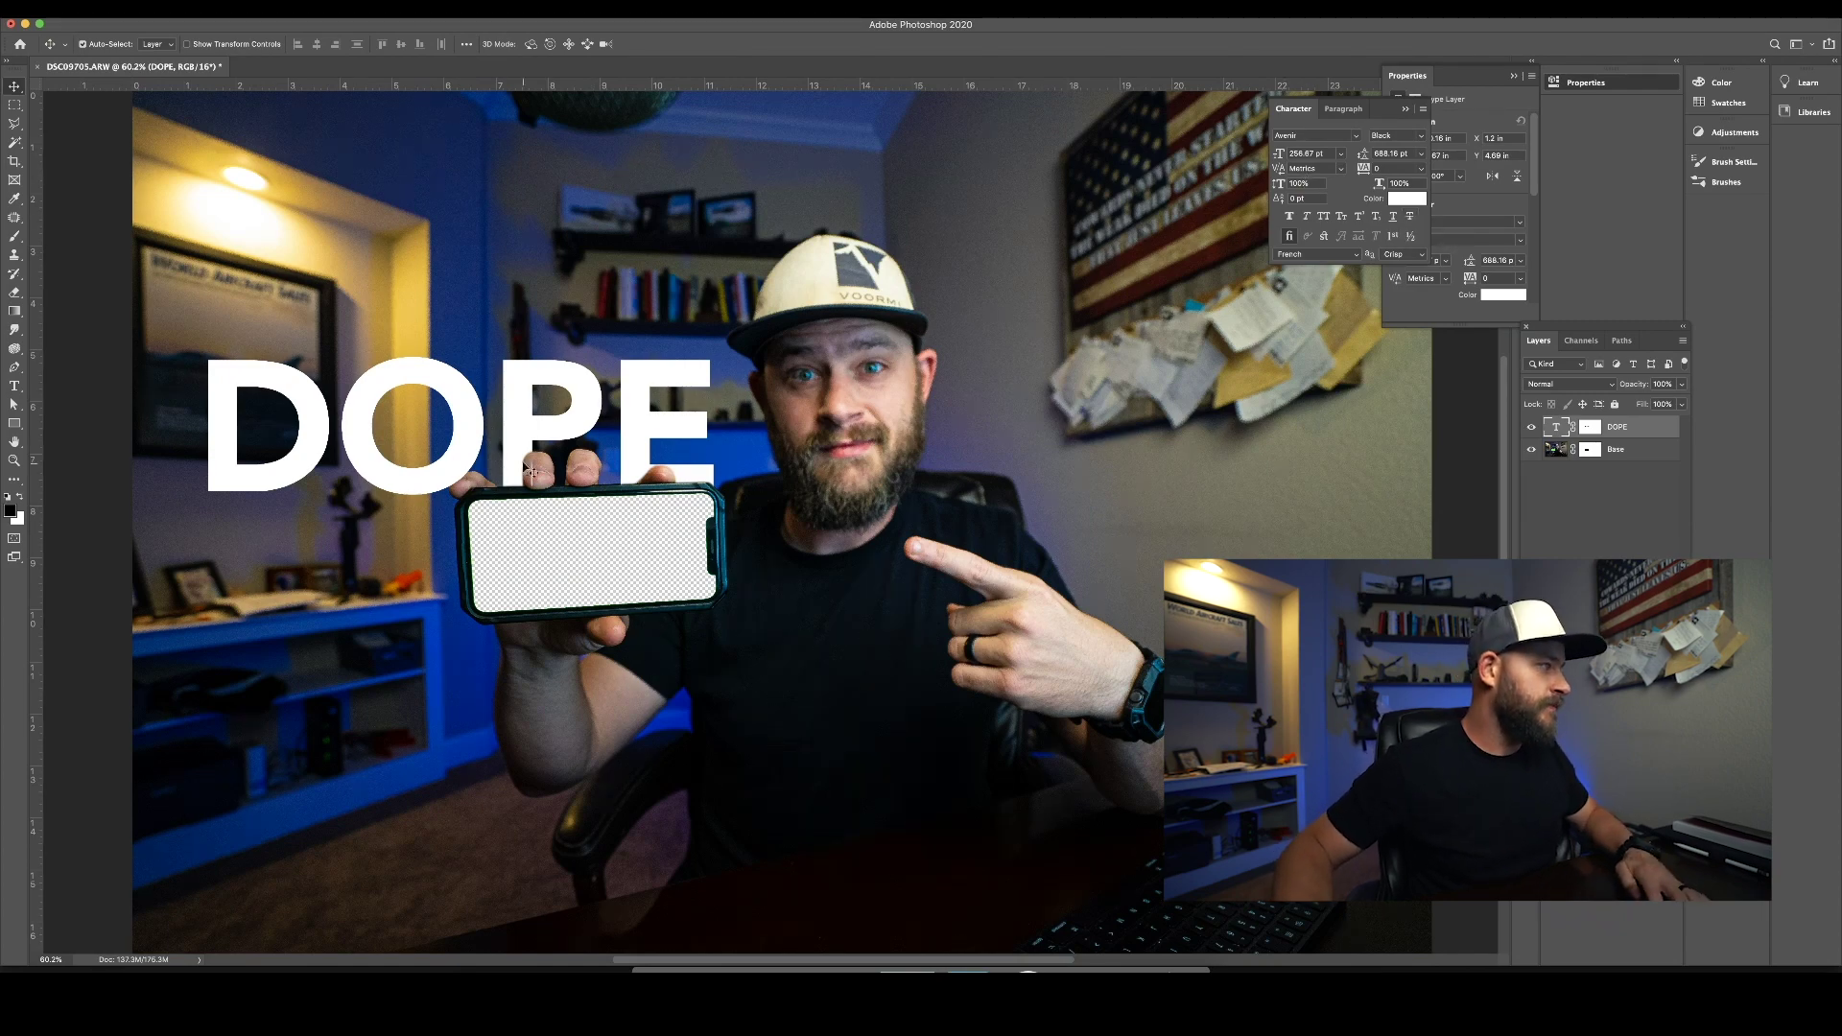
Step: On the DOPE layer mask, brush away the leftover white sliver over the fingertip at the P and the E's remnant on the phone case
scroll(526, 467, up, 2)
scroll(525, 467, up, 5)
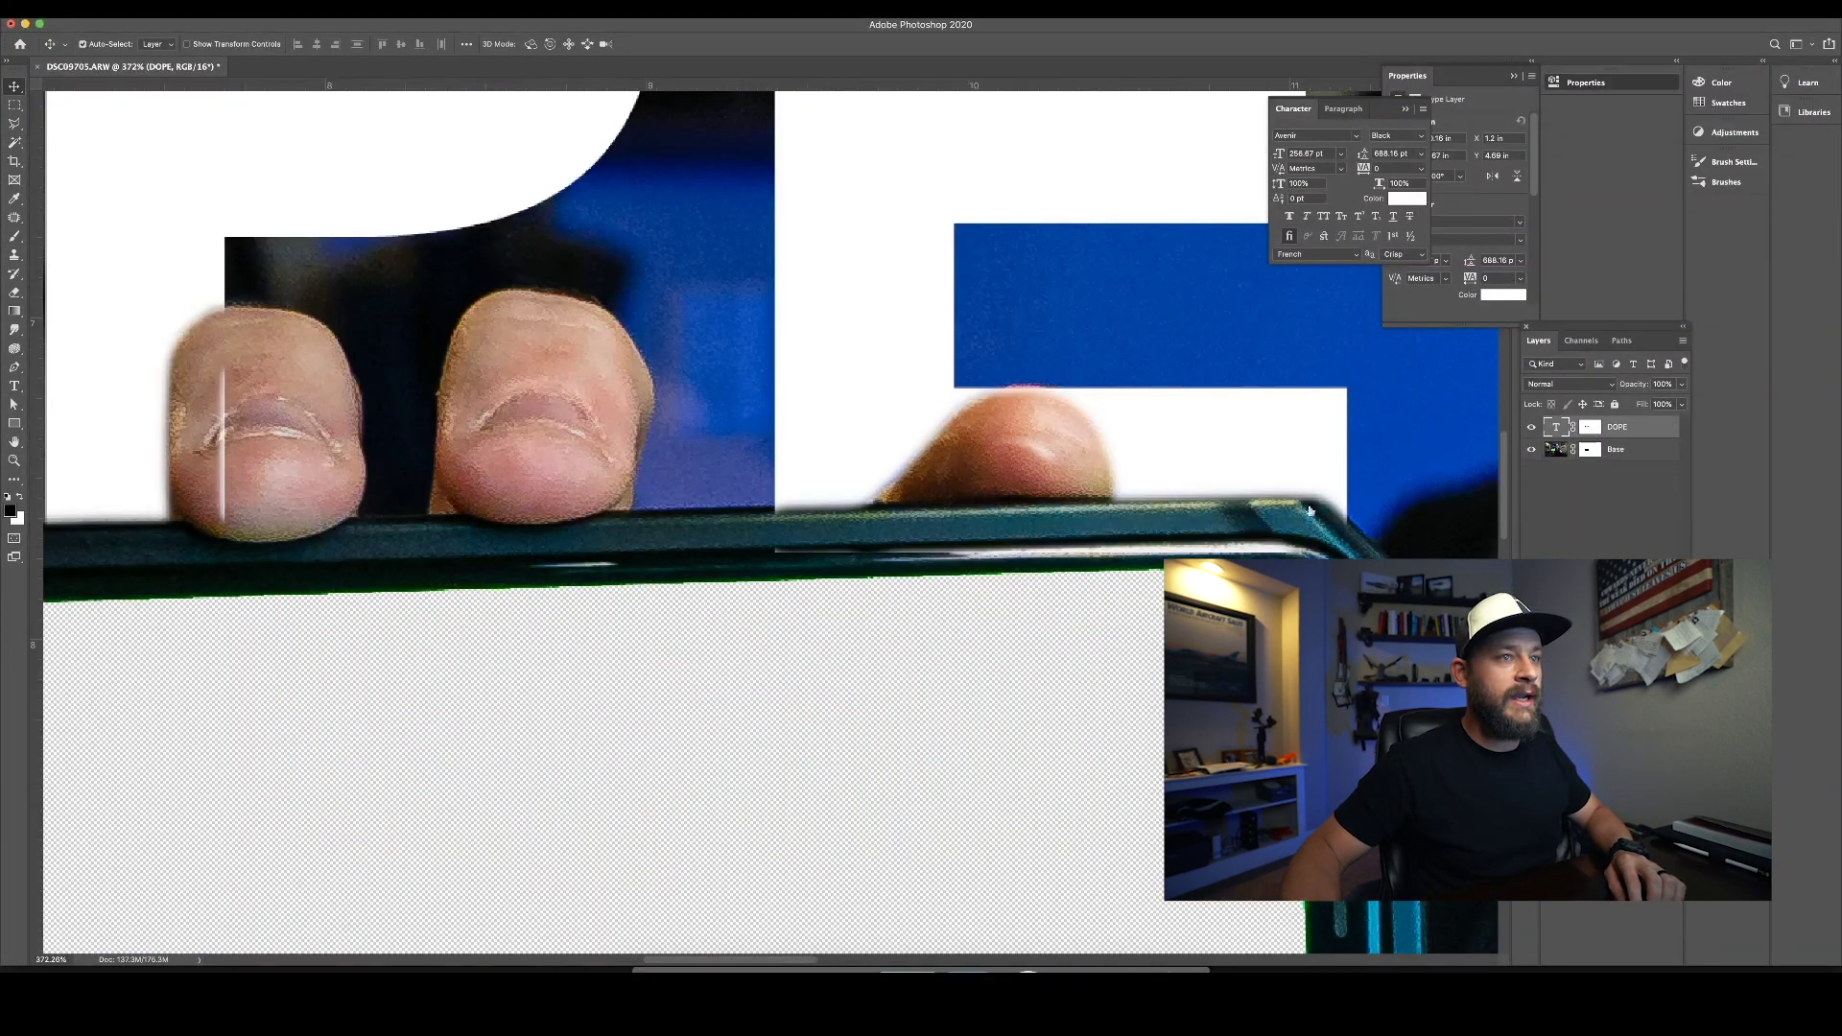
key(super+backslash)
key(b)
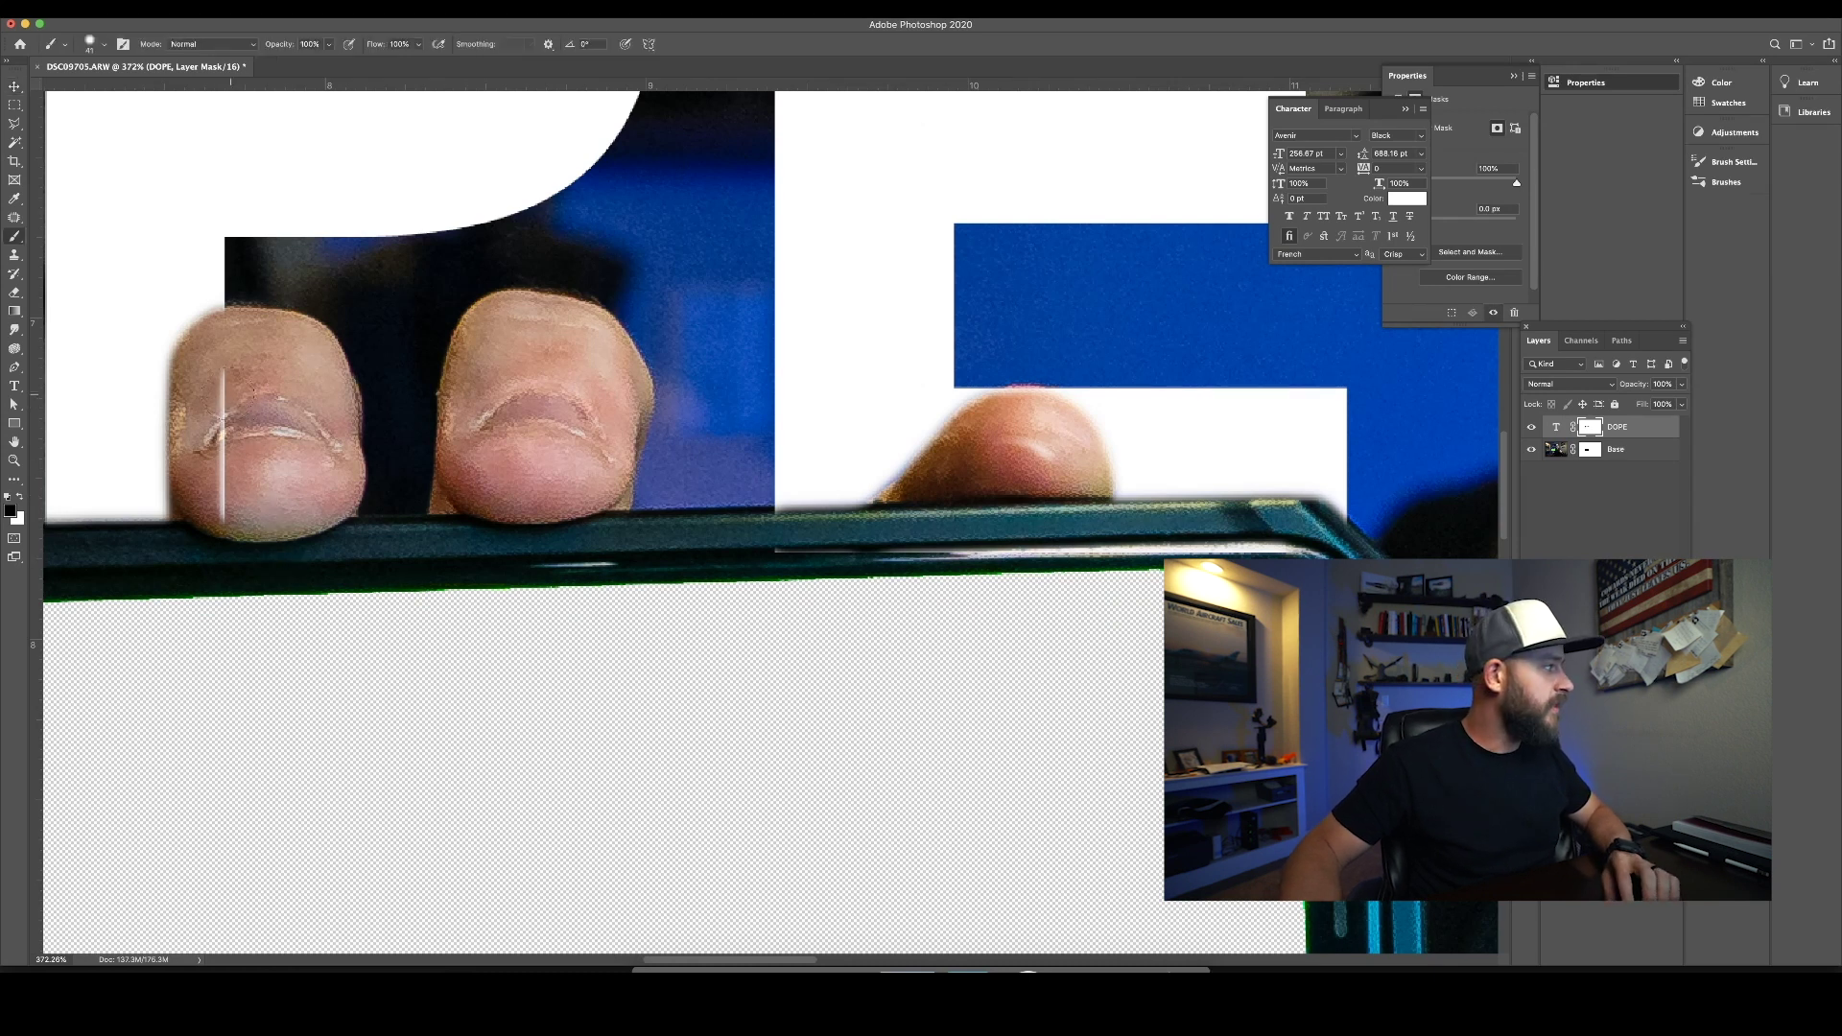
drag(220, 389, 221, 525)
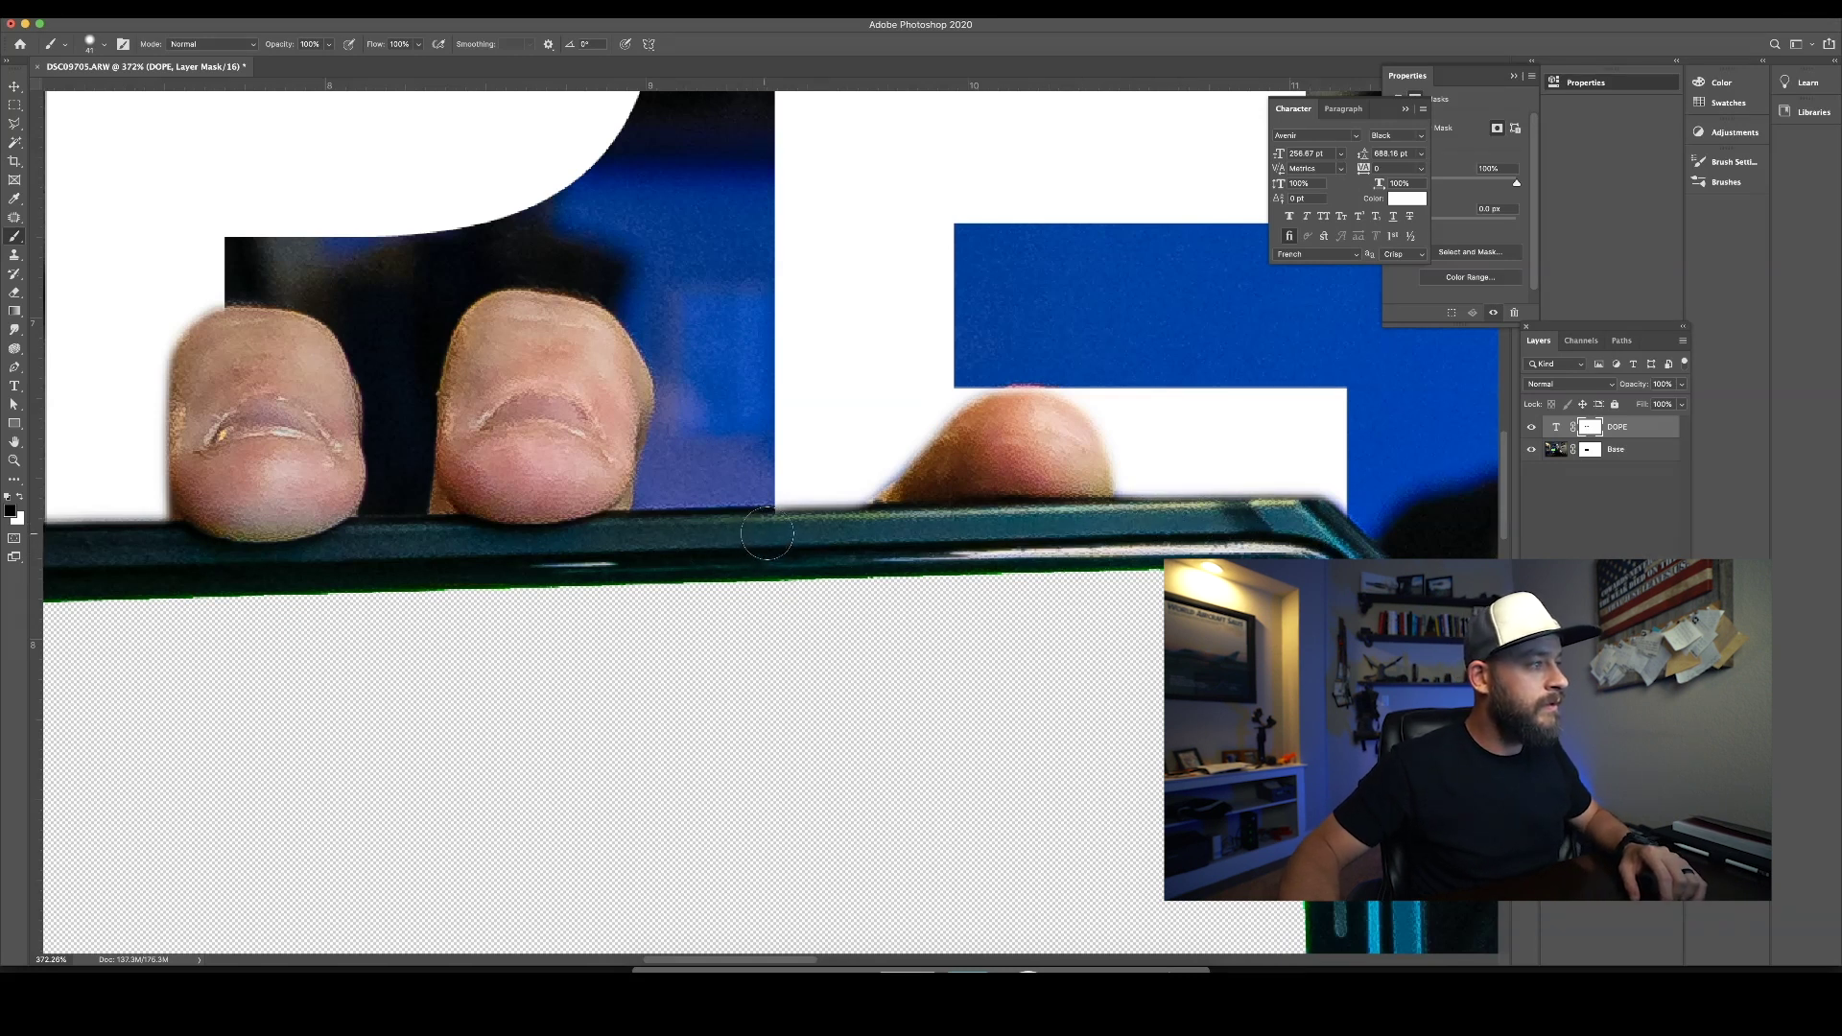
key(super+0)
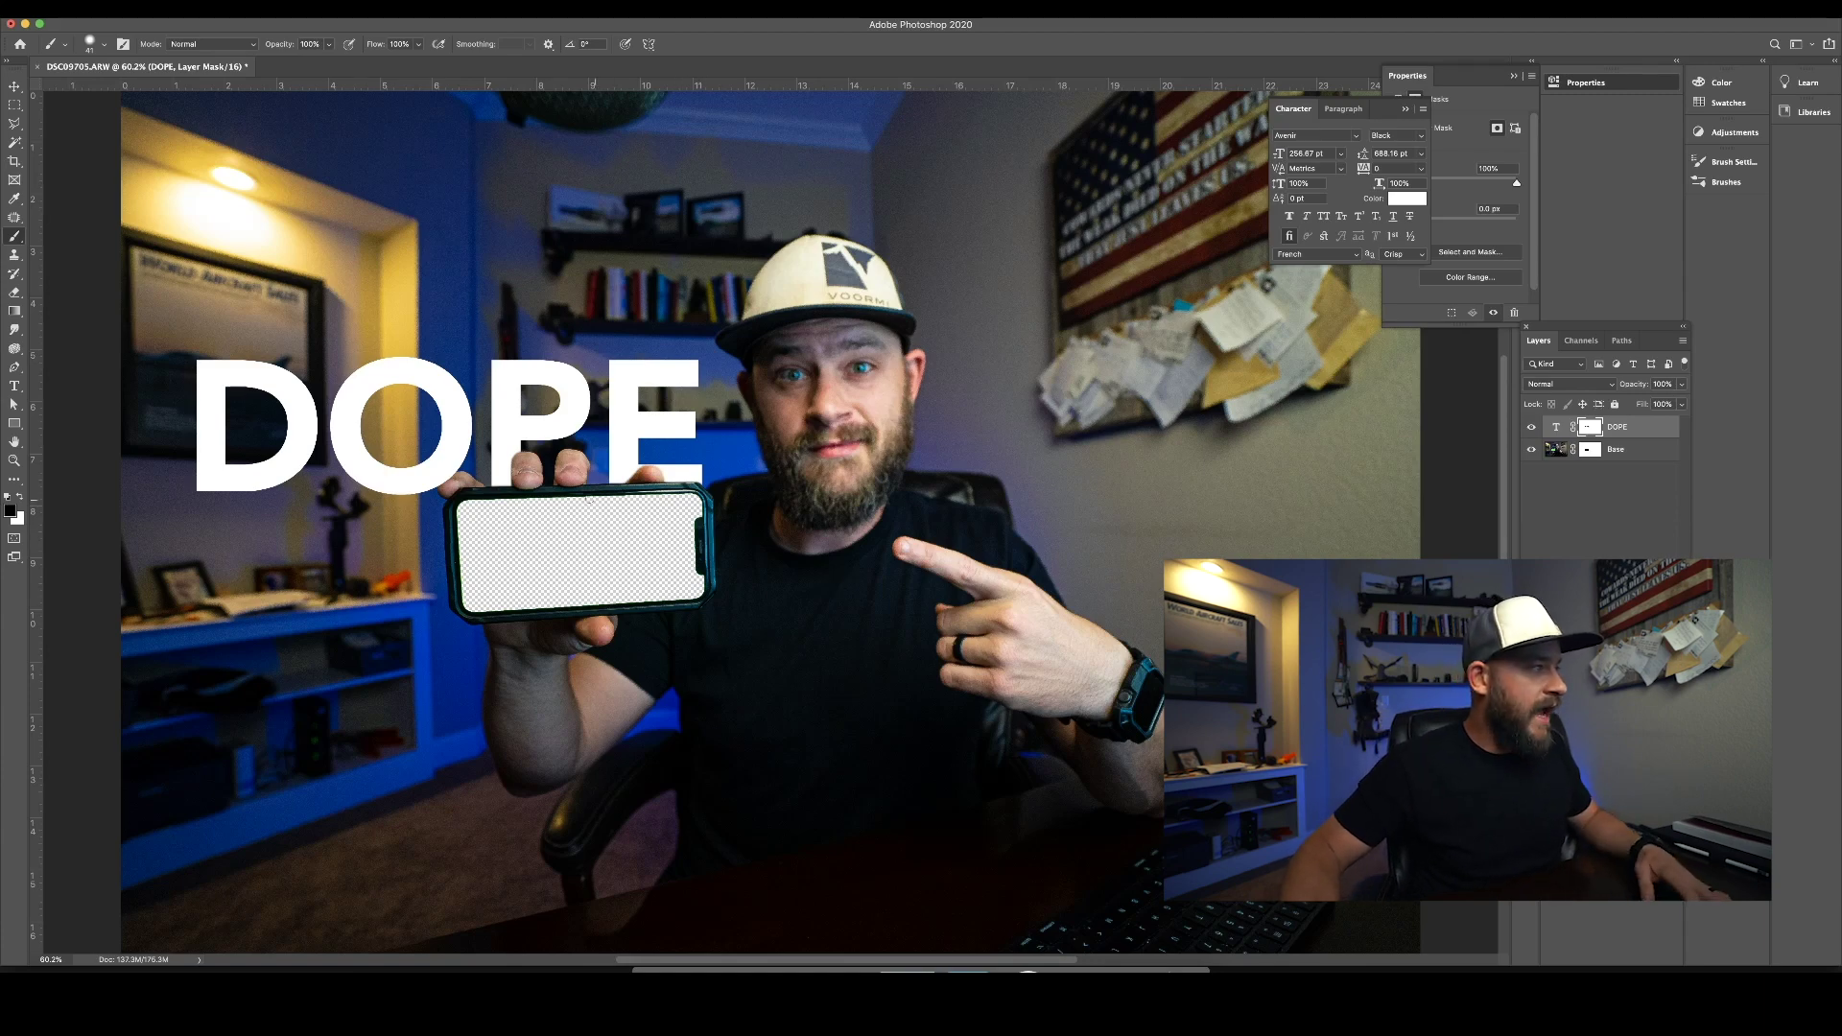
Step: Mask out the letter O where it overlaps the outermost fingertip at the phone's upper corner
scroll(571, 483, up, 5)
scroll(570, 482, up, 3)
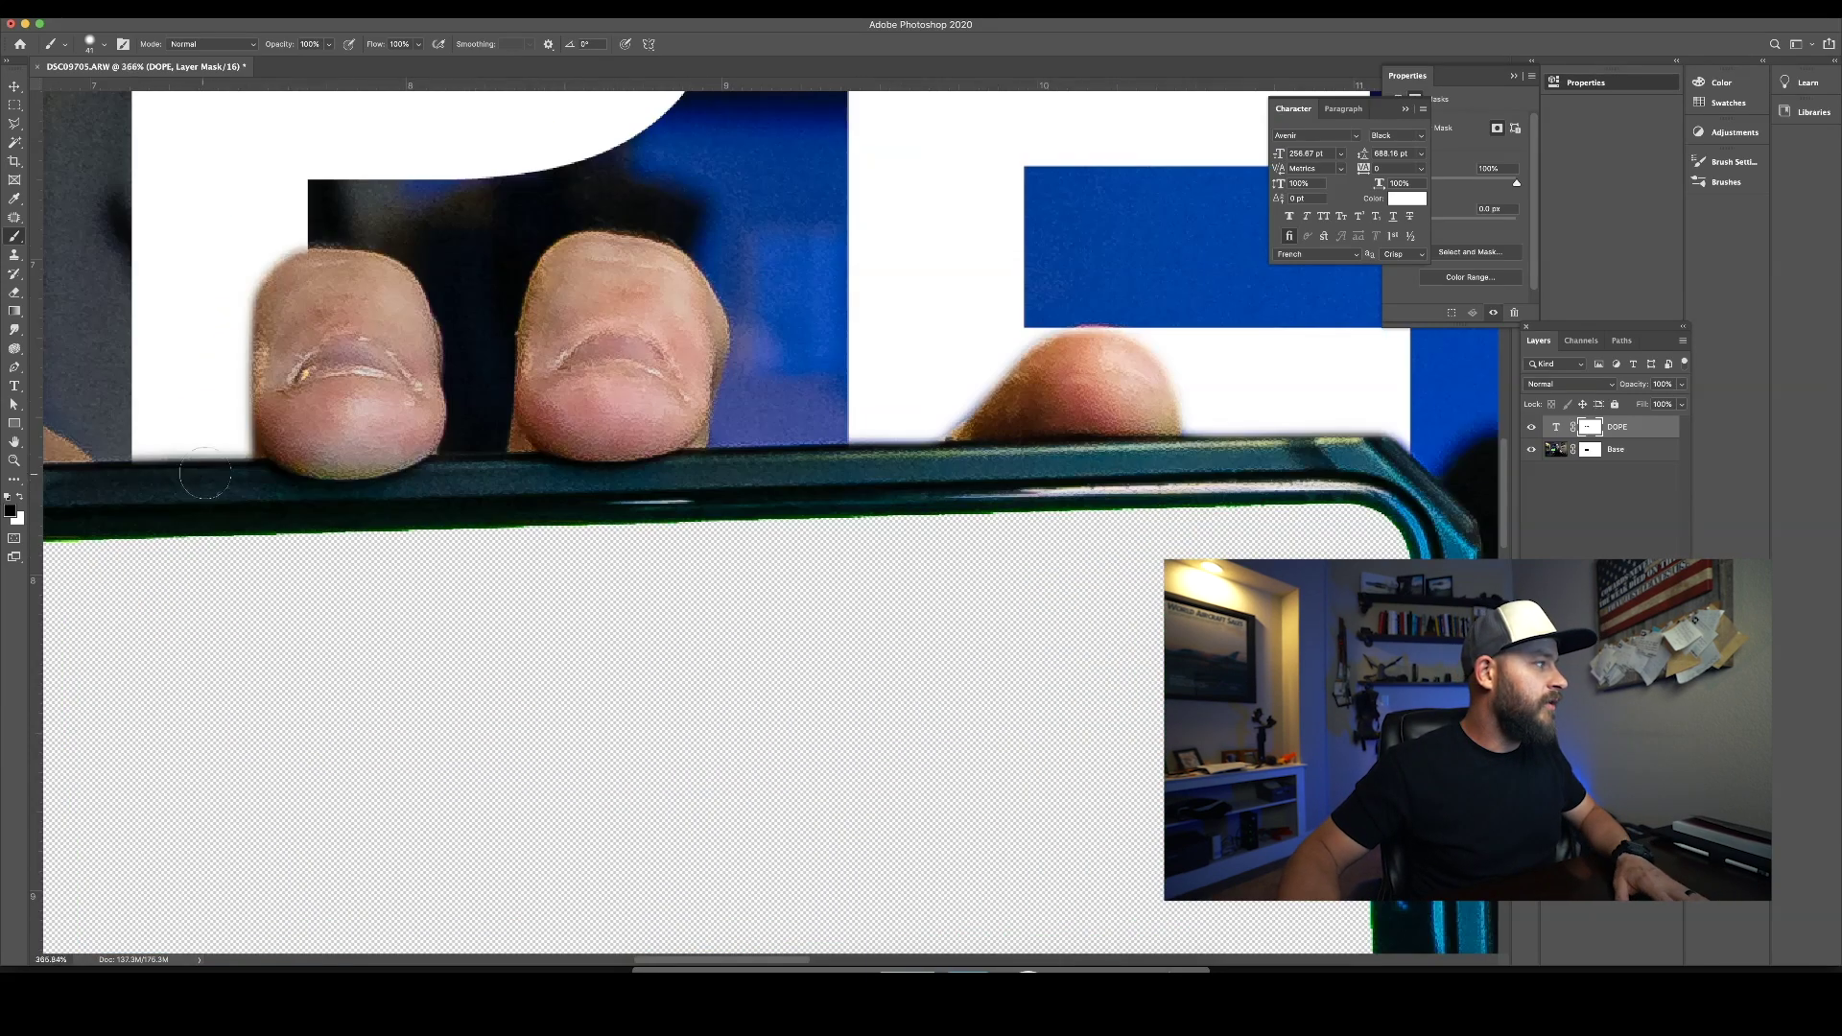
drag(826, 447, 1139, 464)
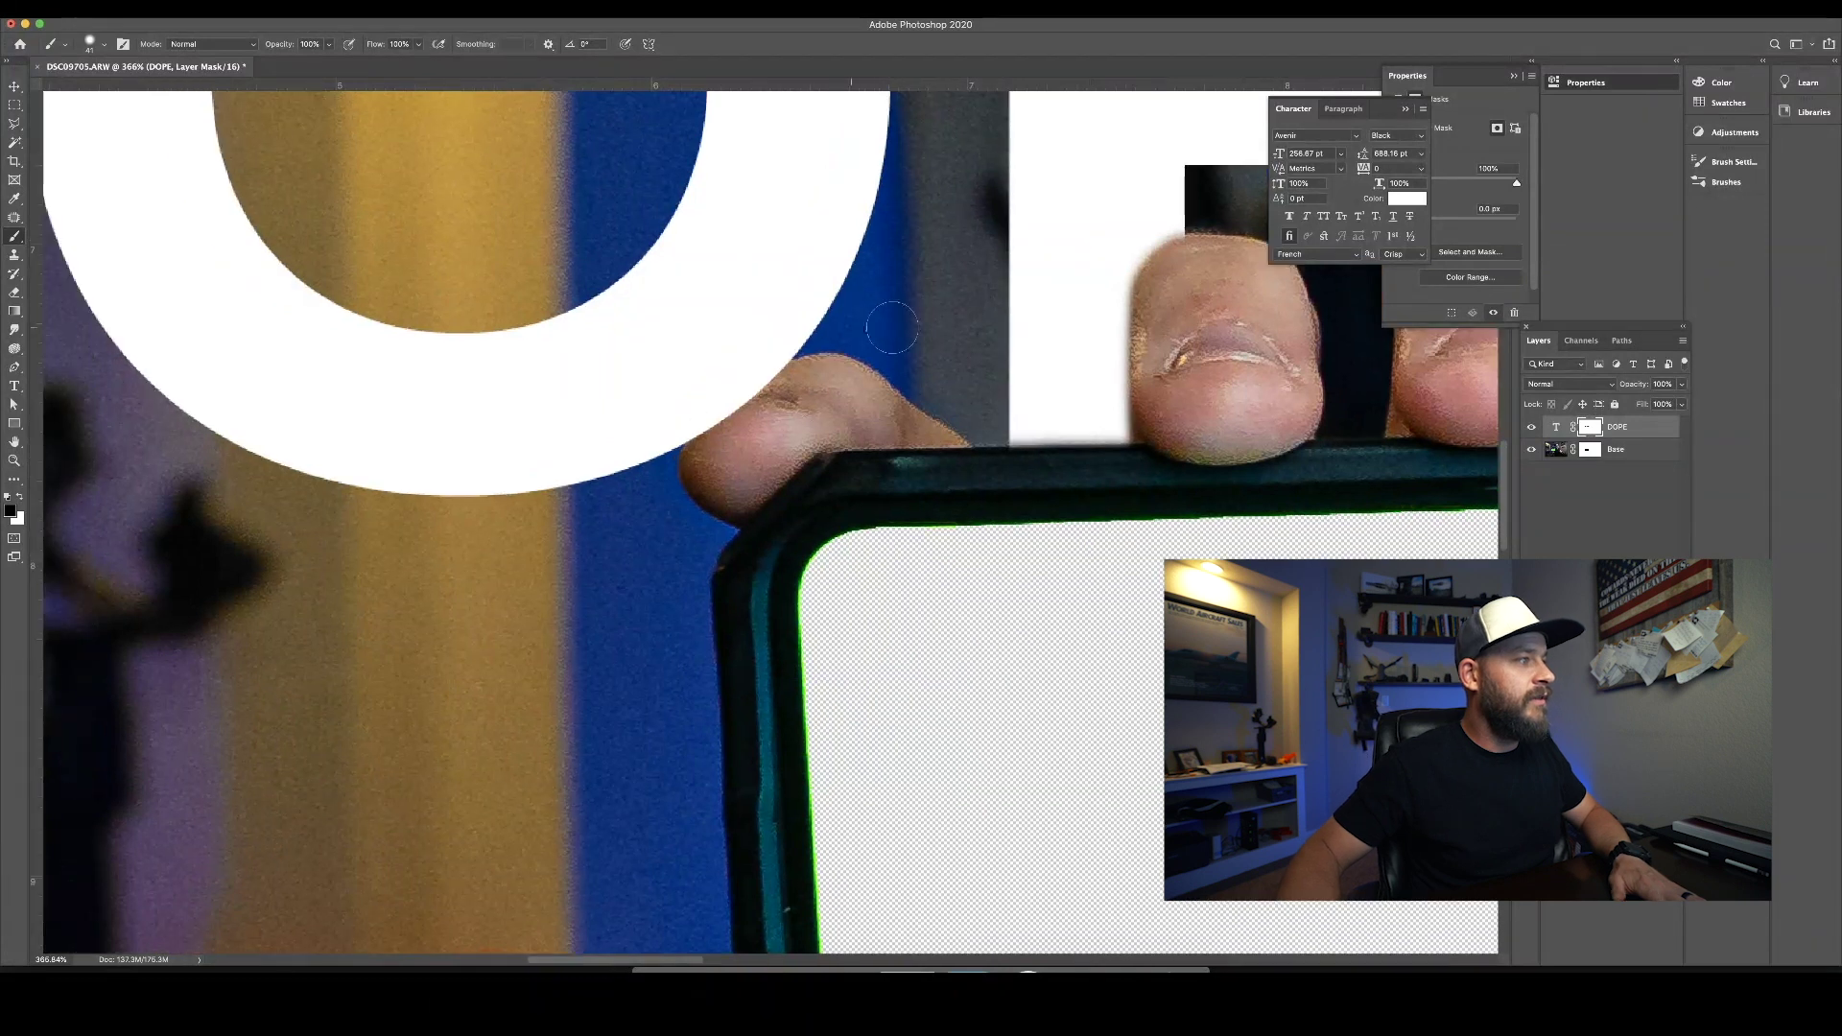
mouse_move(800, 380)
mouse_down()
mouse_move(700, 442)
mouse_move(767, 392)
mouse_move(830, 383)
mouse_move(732, 400)
mouse_move(727, 448)
mouse_move(854, 372)
mouse_up()
drag(724, 389, 679, 443)
key(ctrl+z)
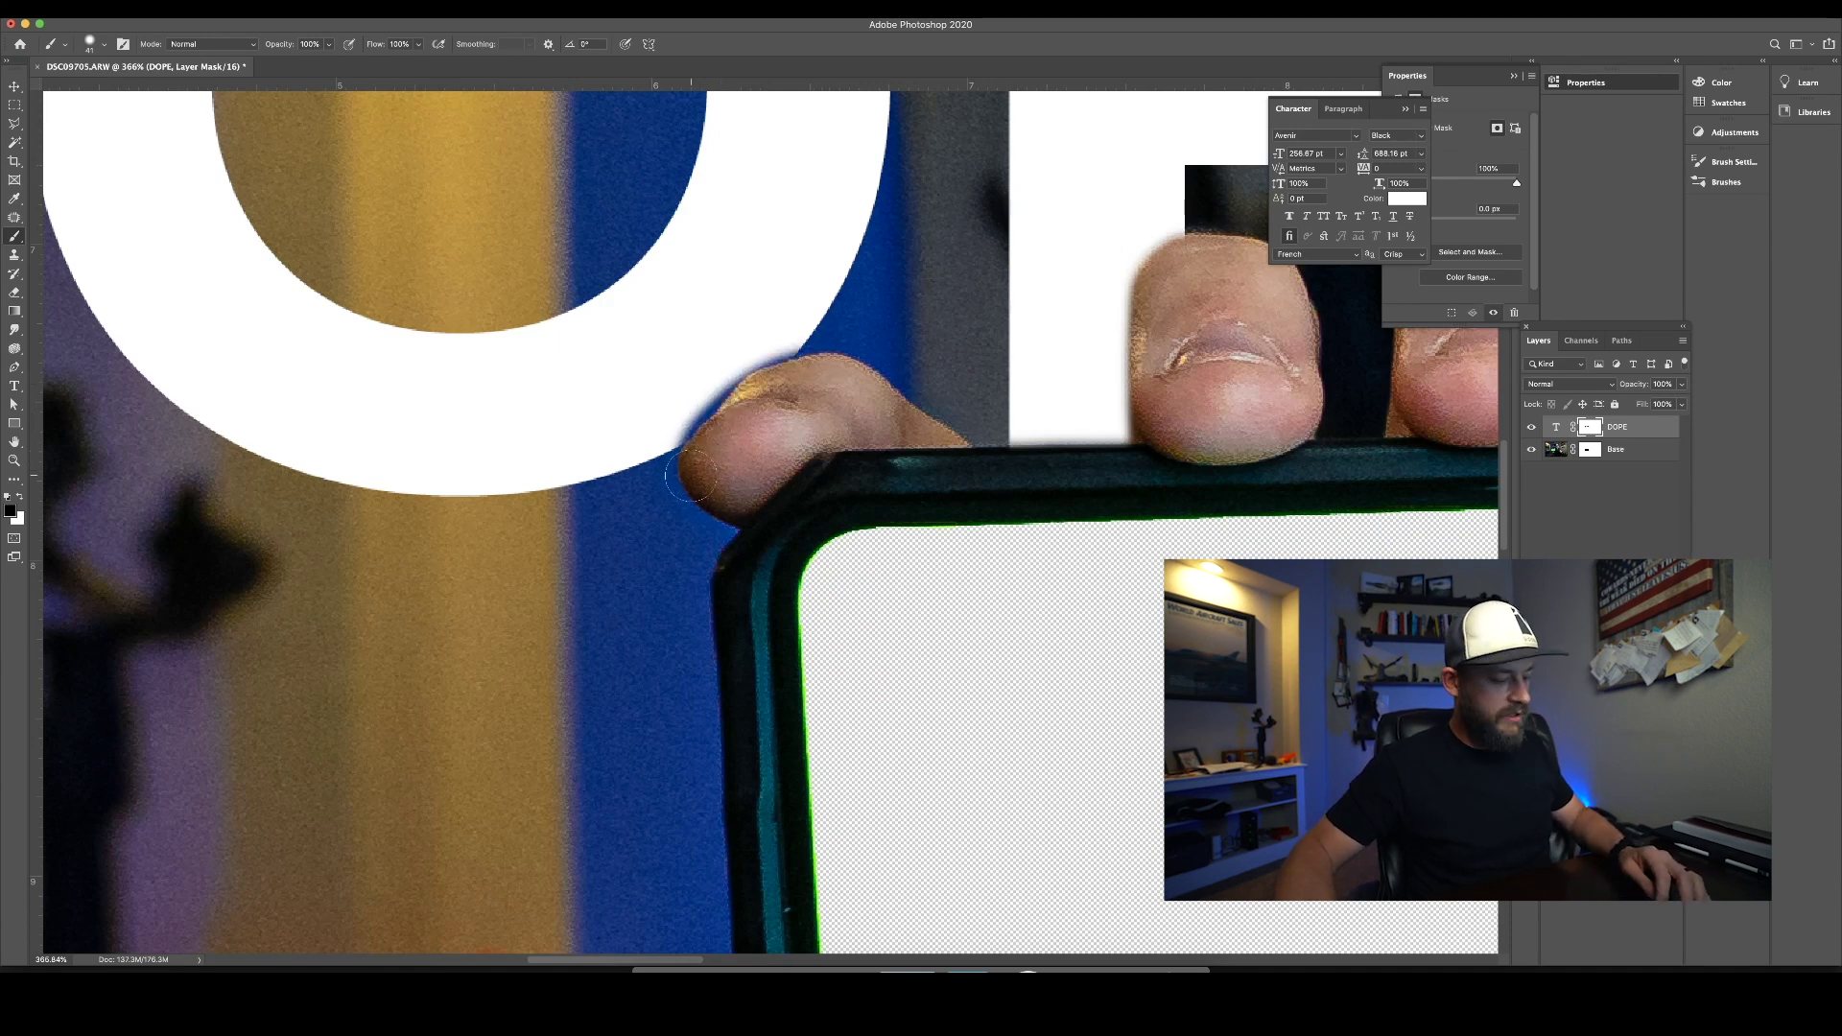
Step: With white on the mask, paint the letter O back up to the fingertip's edge, then fit the whole image in view
key(x)
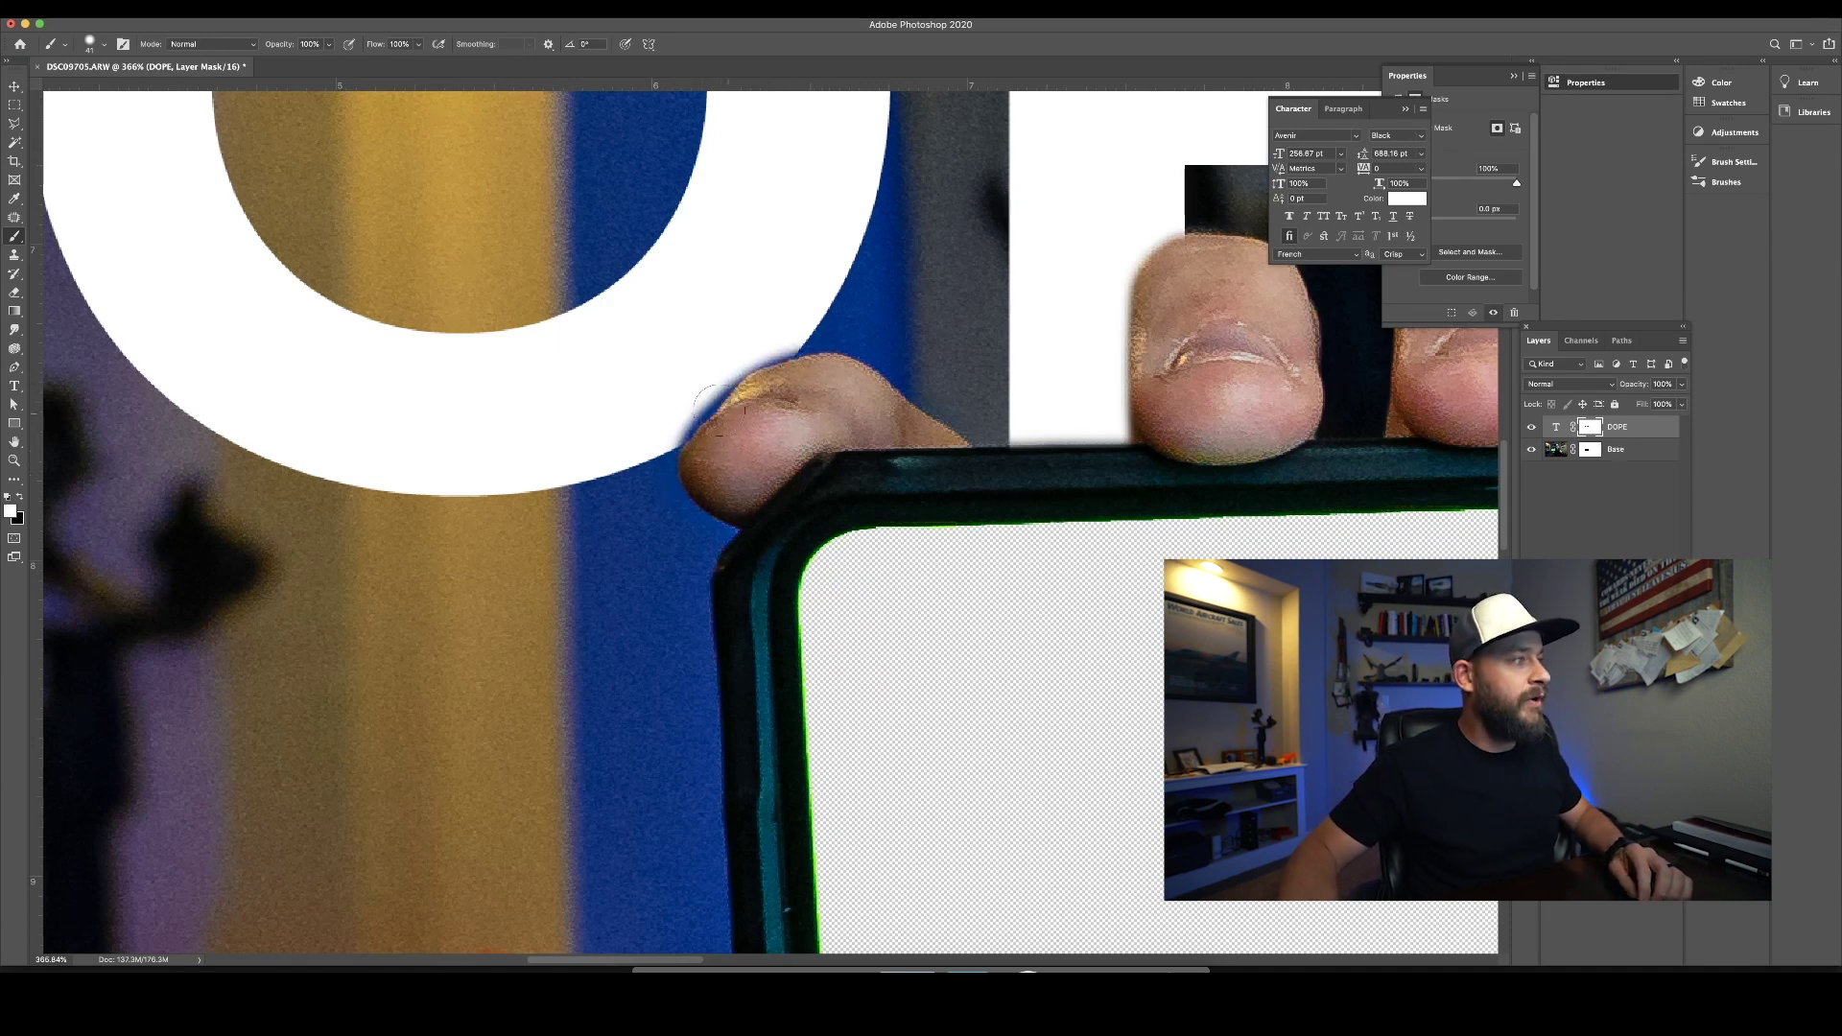
mouse_move(719, 349)
mouse_down()
mouse_move(638, 441)
mouse_move(737, 347)
mouse_move(820, 321)
mouse_move(736, 347)
mouse_move(648, 441)
mouse_move(718, 384)
mouse_move(756, 458)
mouse_up()
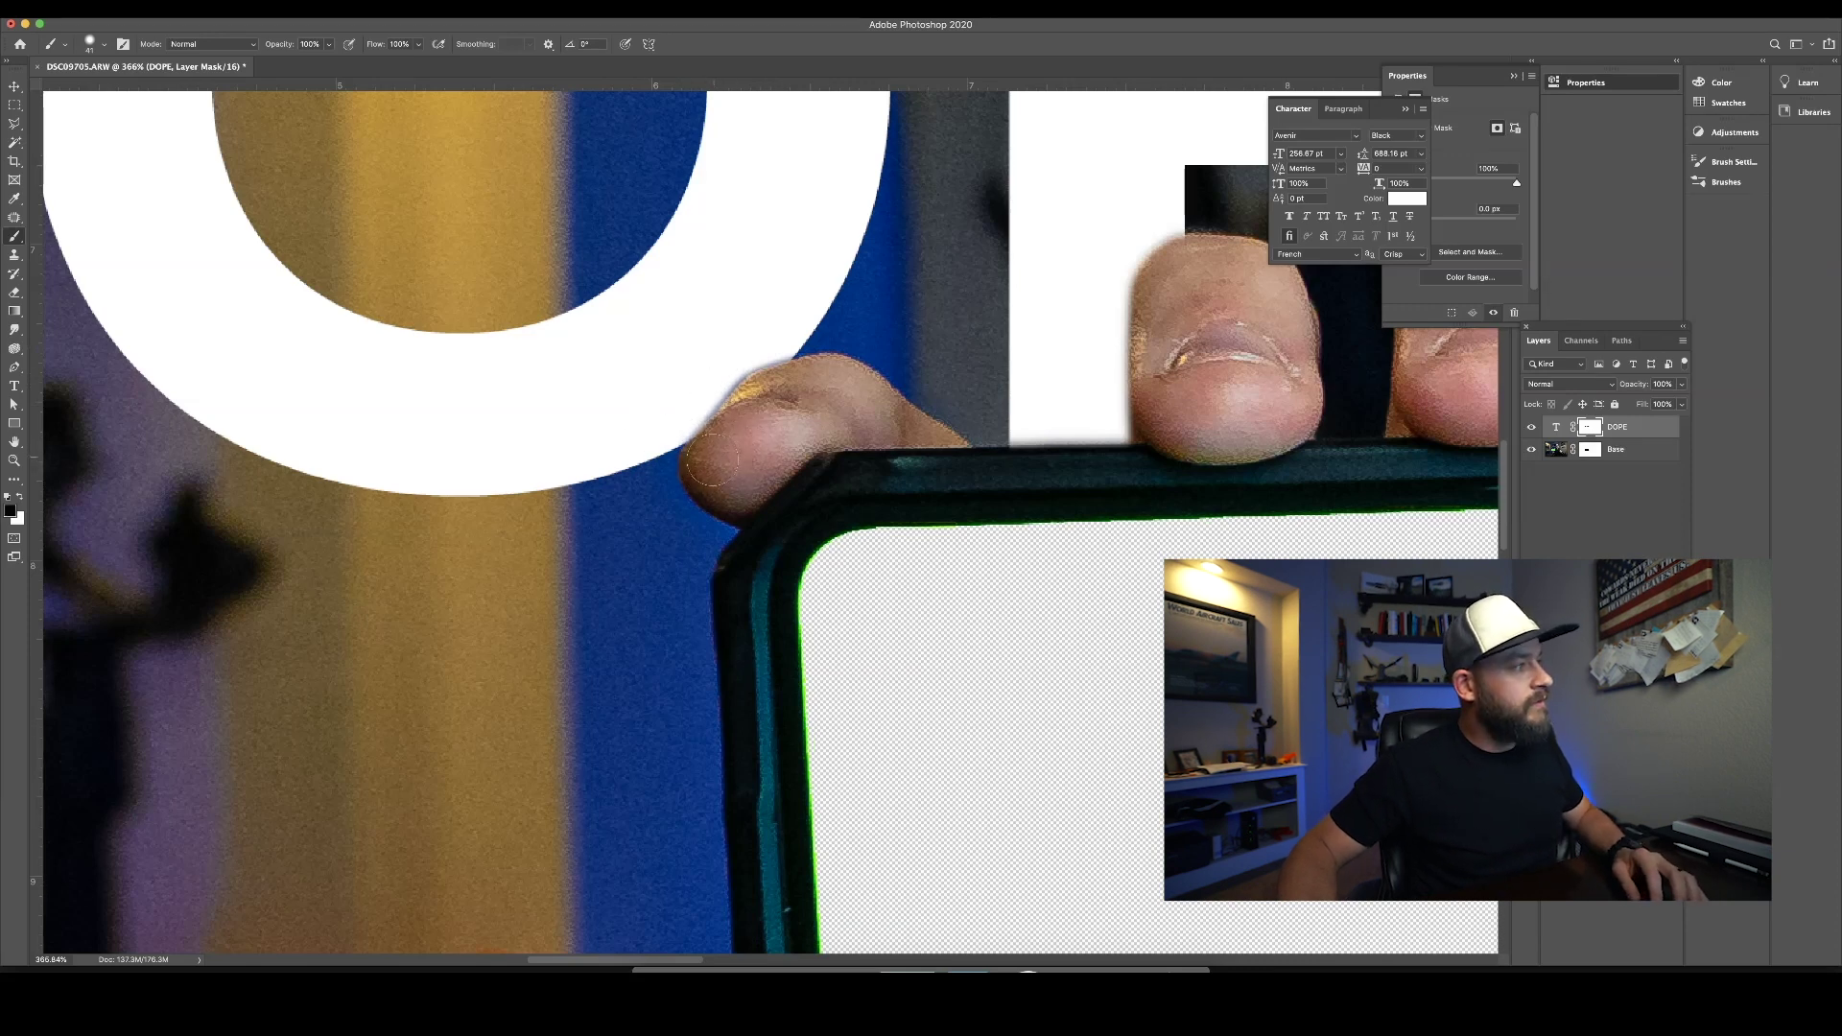
key(super+0)
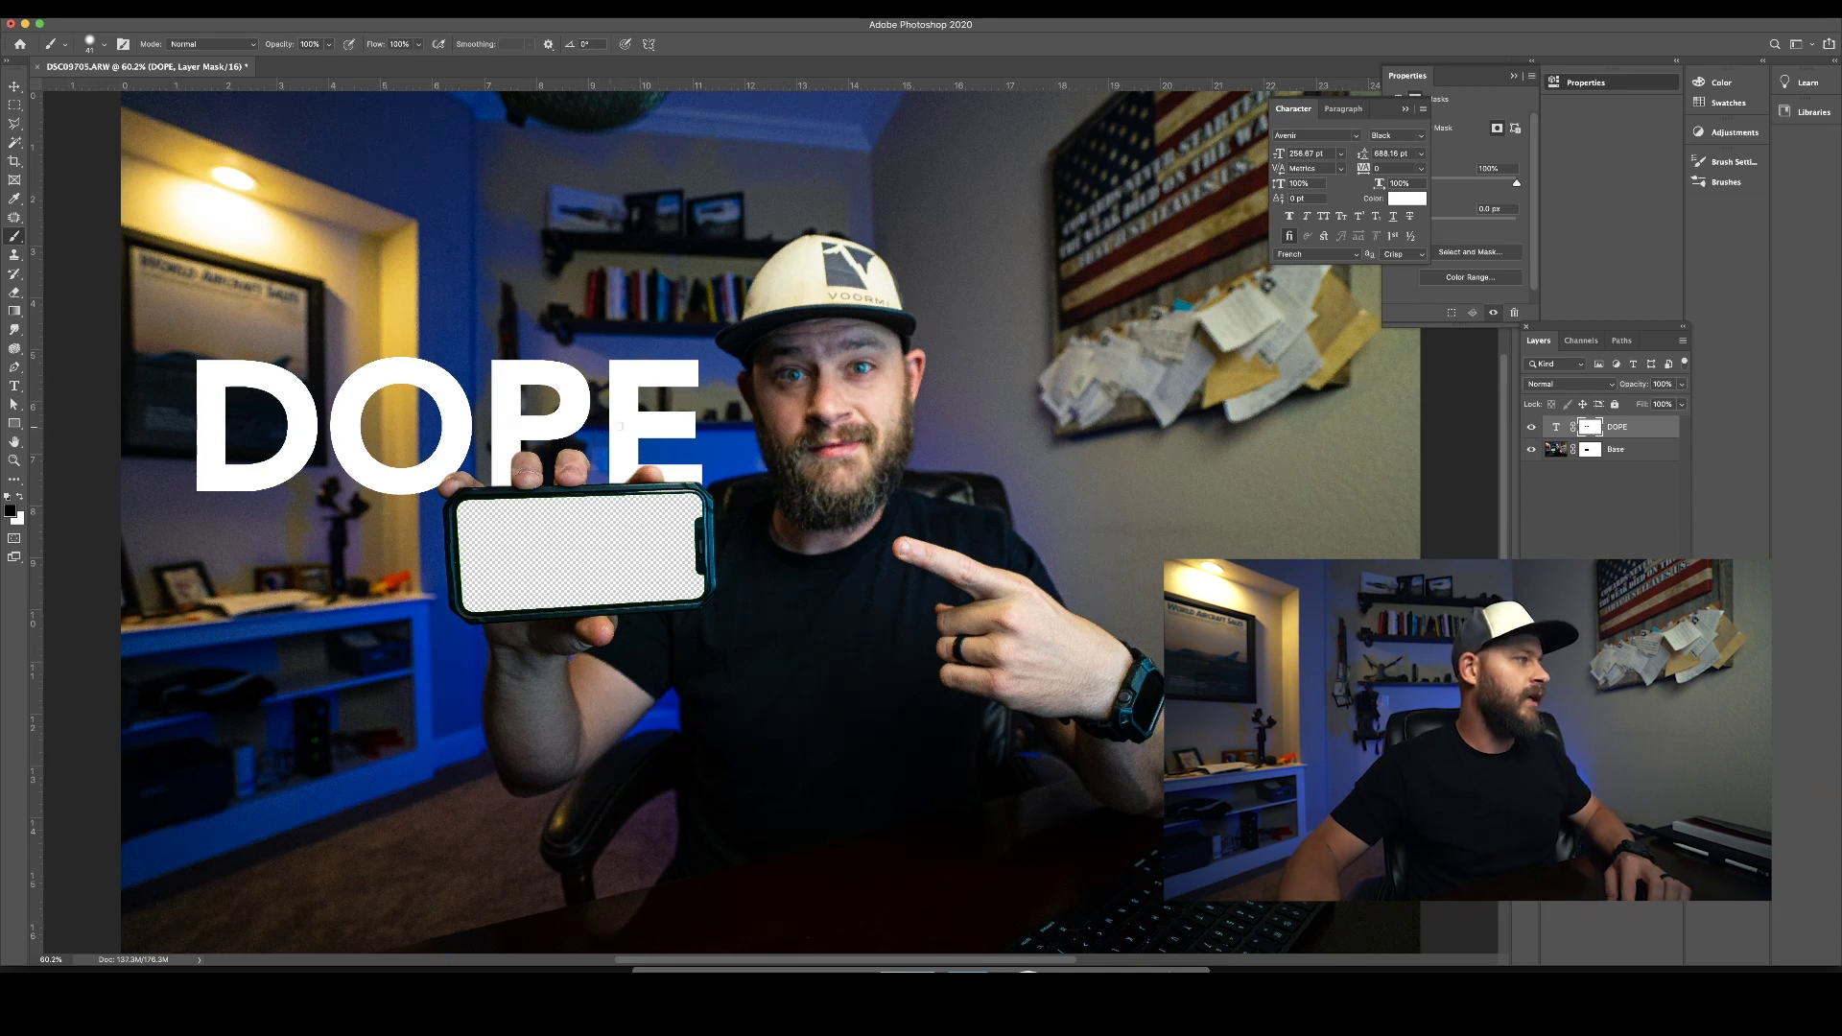
Step: Duplicate the DOPE text layer, remove the copy's layer mask, and place the copy beside the phone over the chest
key(v)
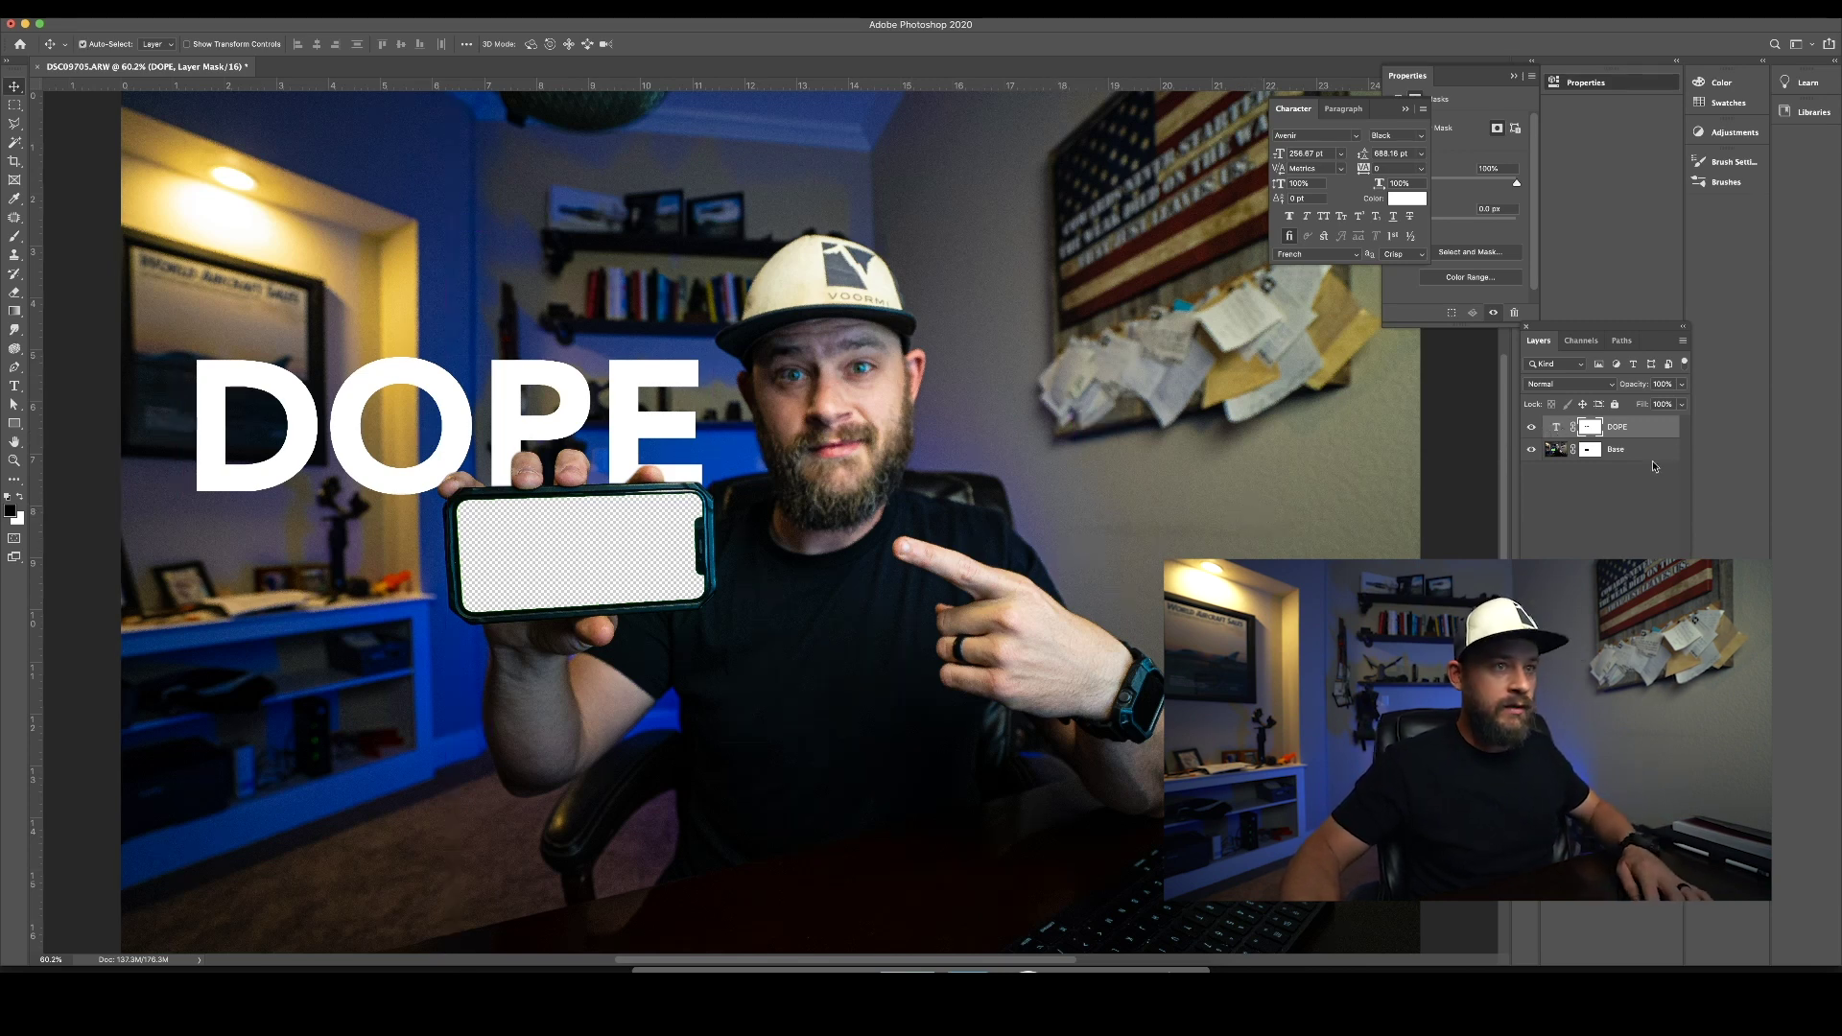
key(super+j)
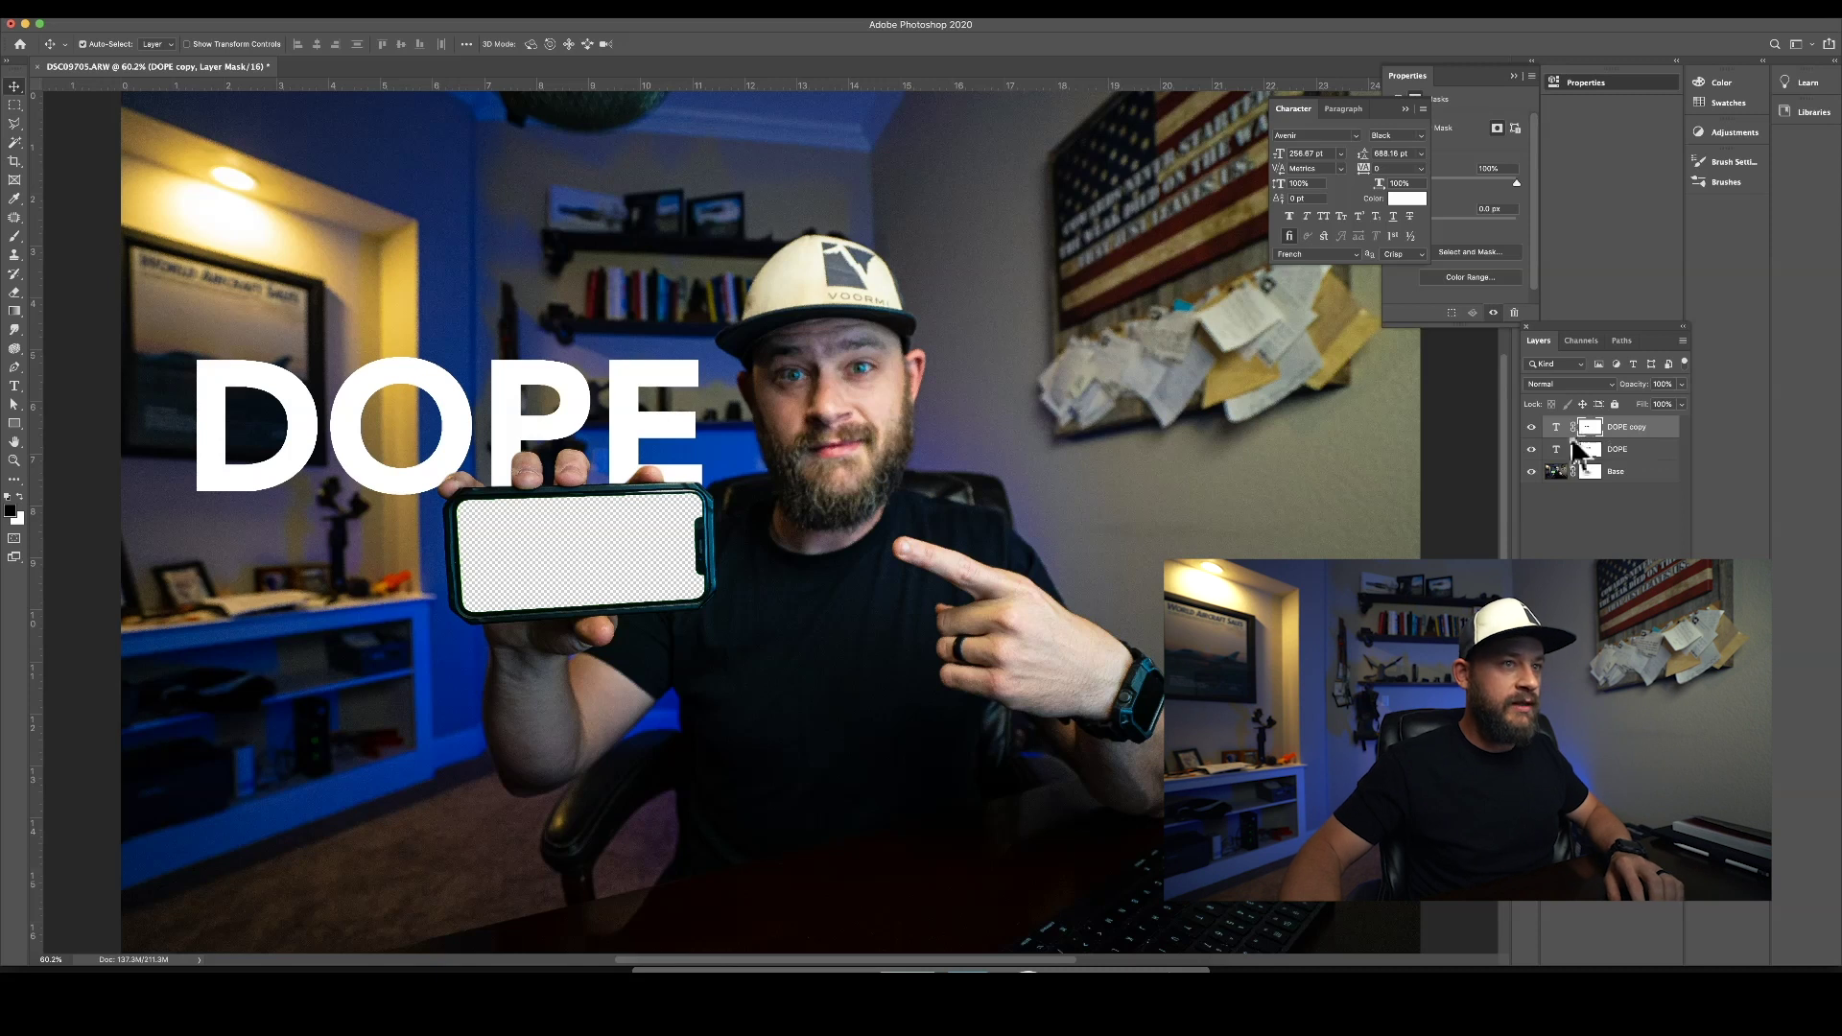
right_click(1572, 438)
click(1631, 456)
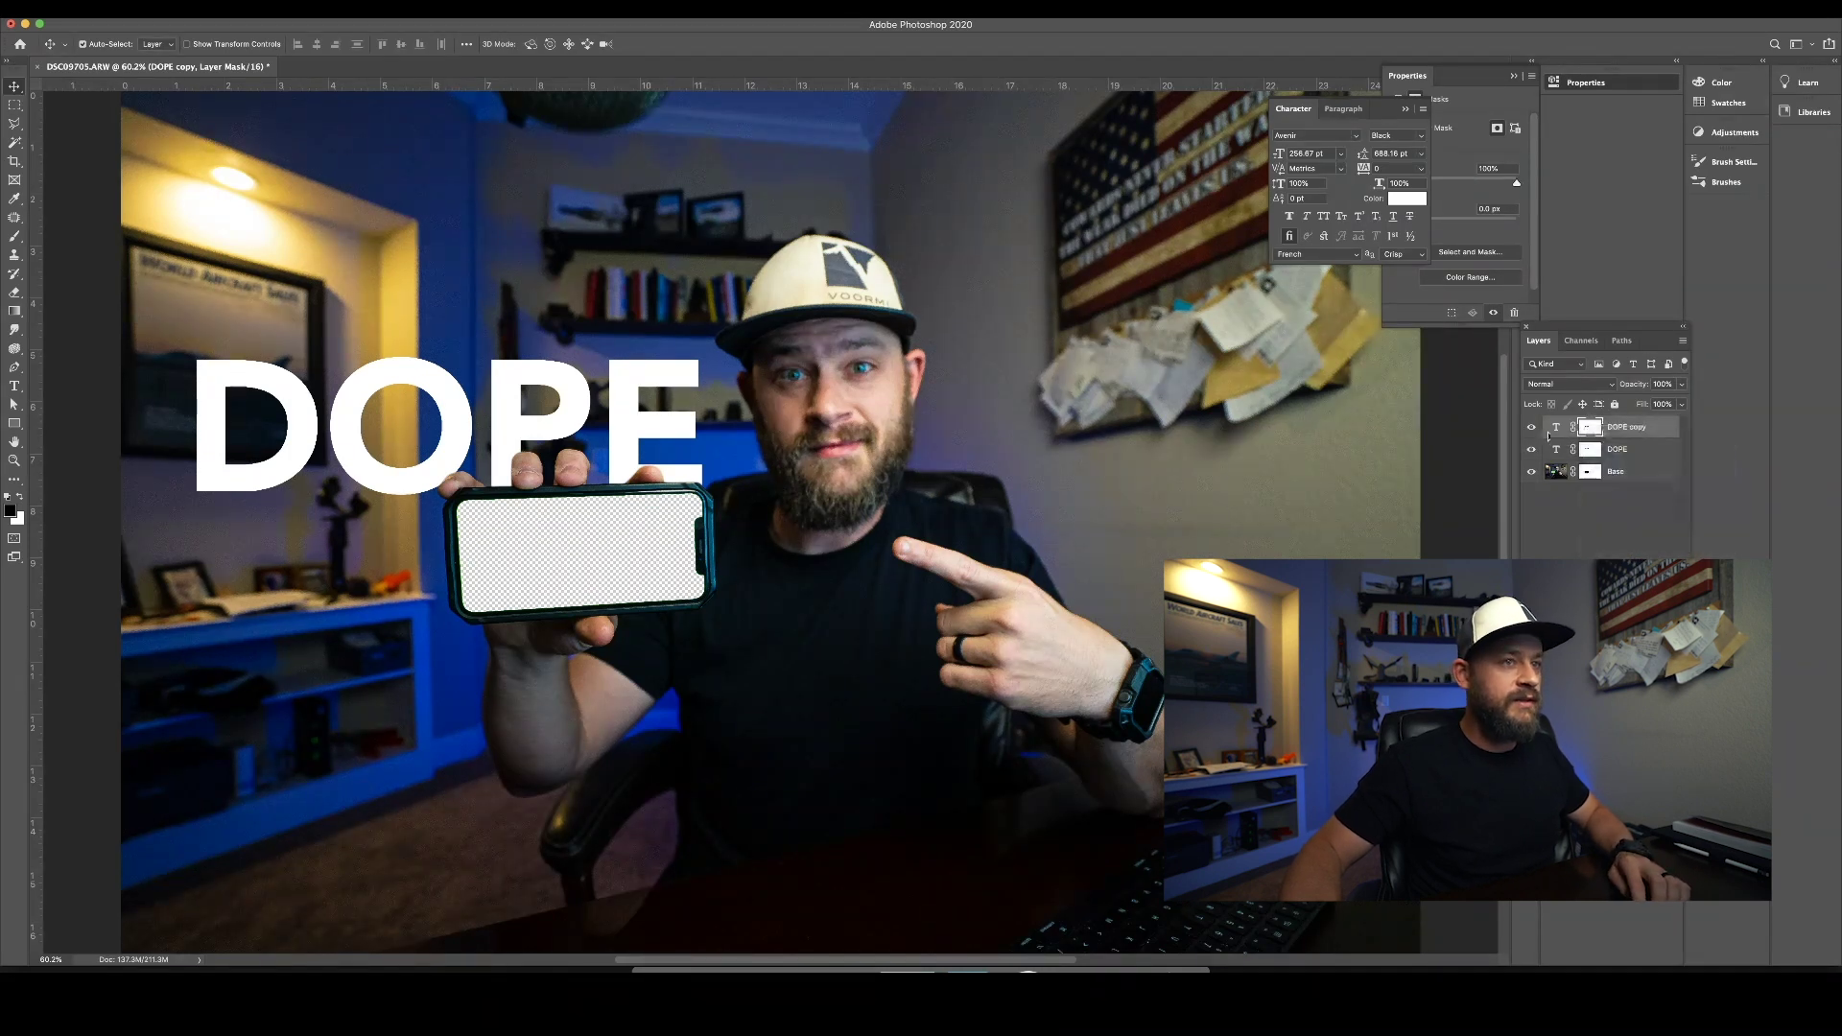
drag(578, 415, 1084, 535)
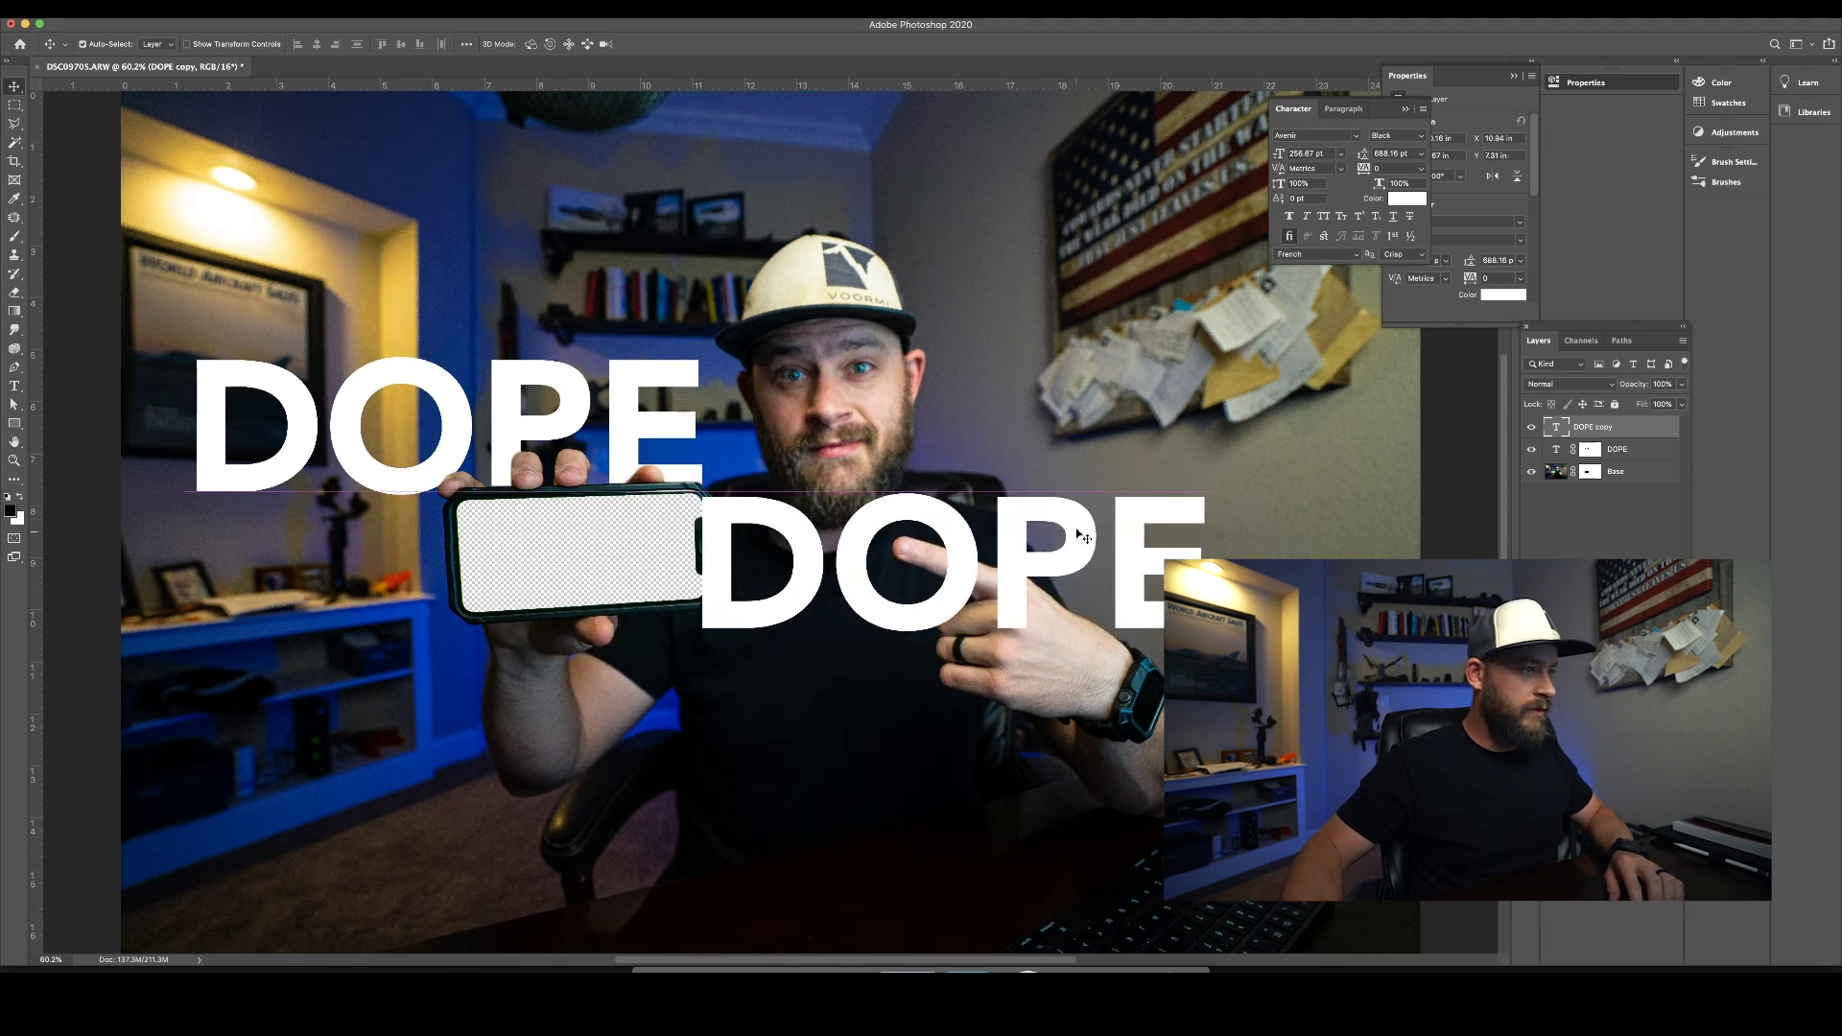
Step: Replace the duplicated text's wording with THUMBNAILS and return to the Move tool
double_click(1091, 558)
key(ctrl+a)
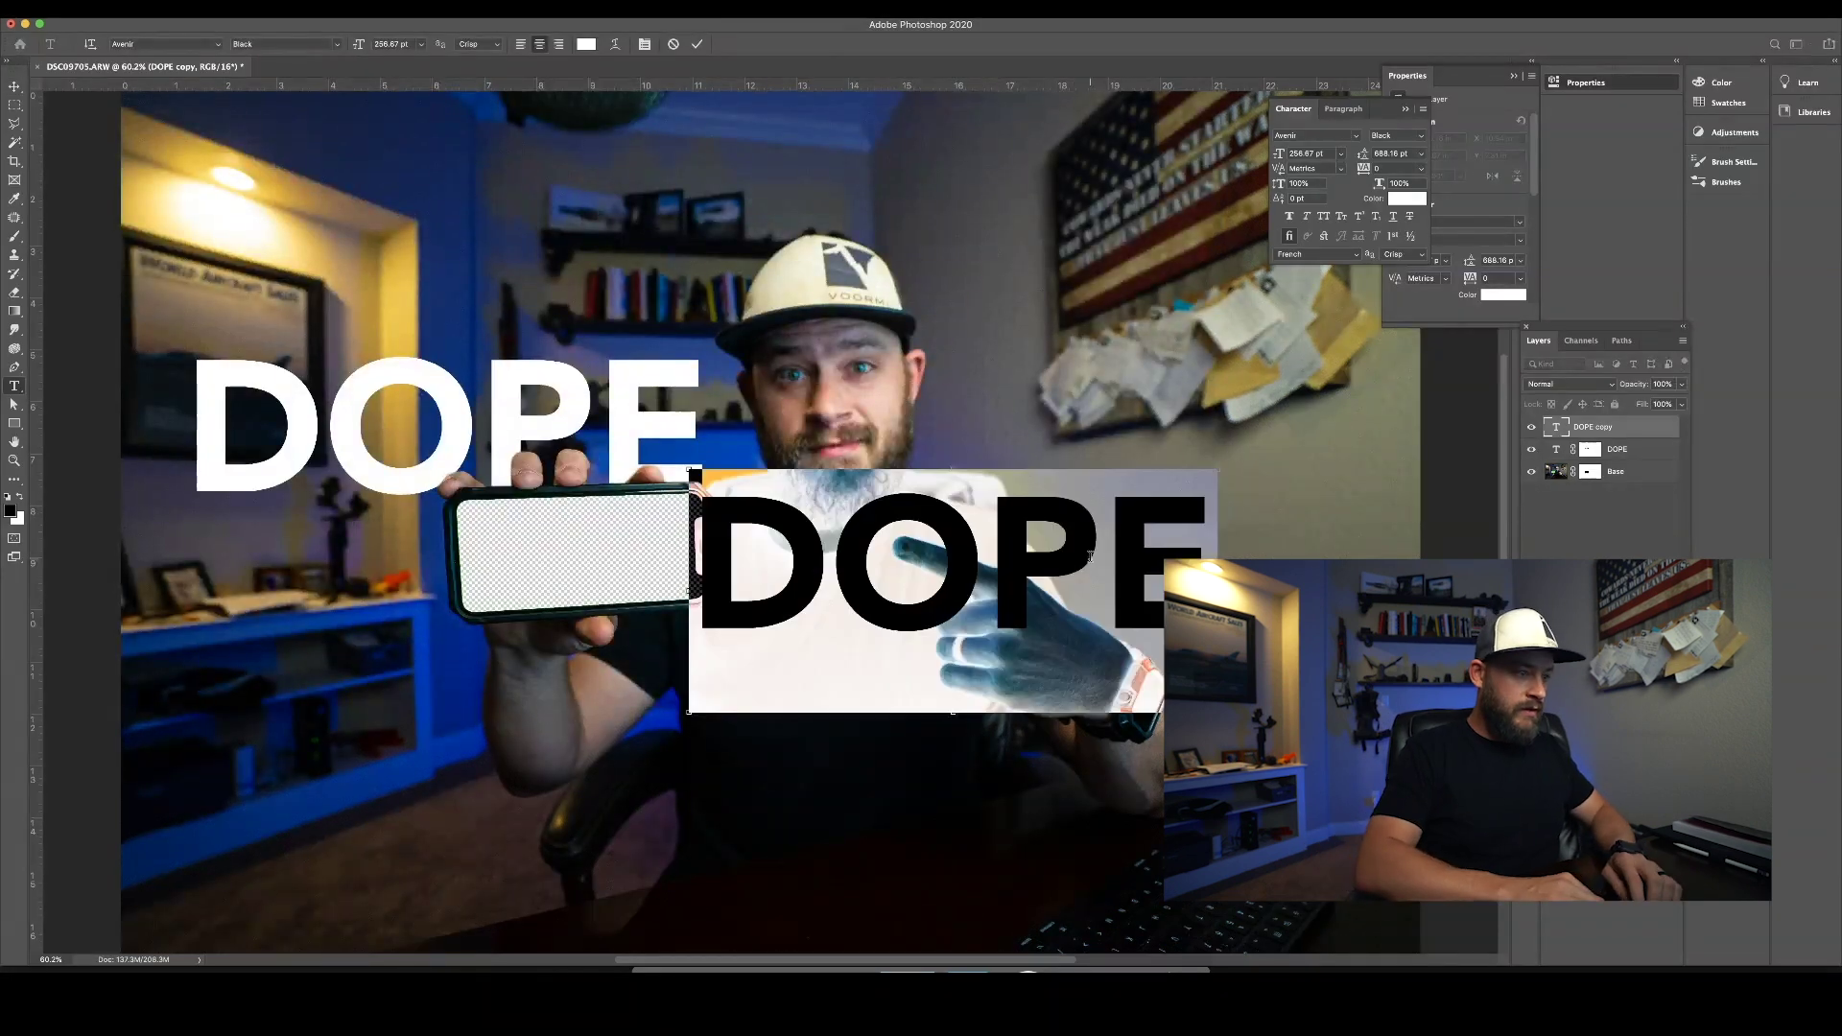
text(htum)
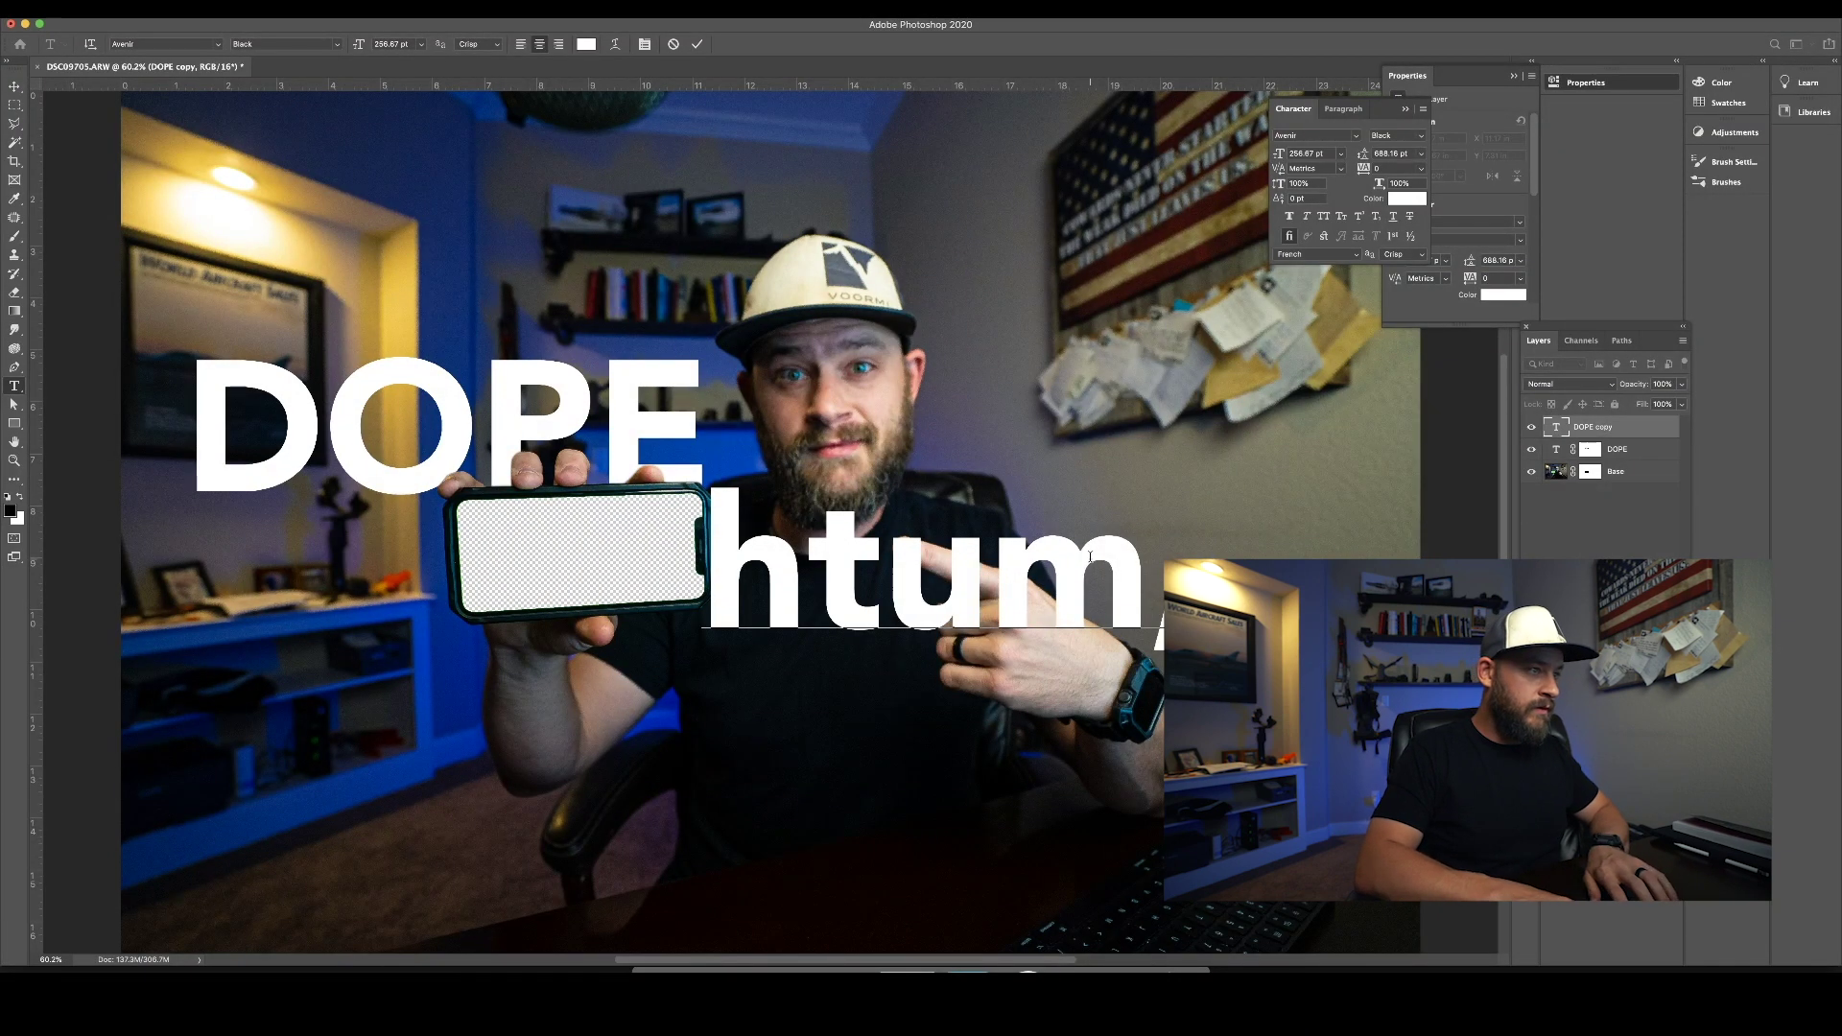
key(BackSpace)
key(BackSpace)
key(BackSpace)
key(BackSpace)
text(thum)
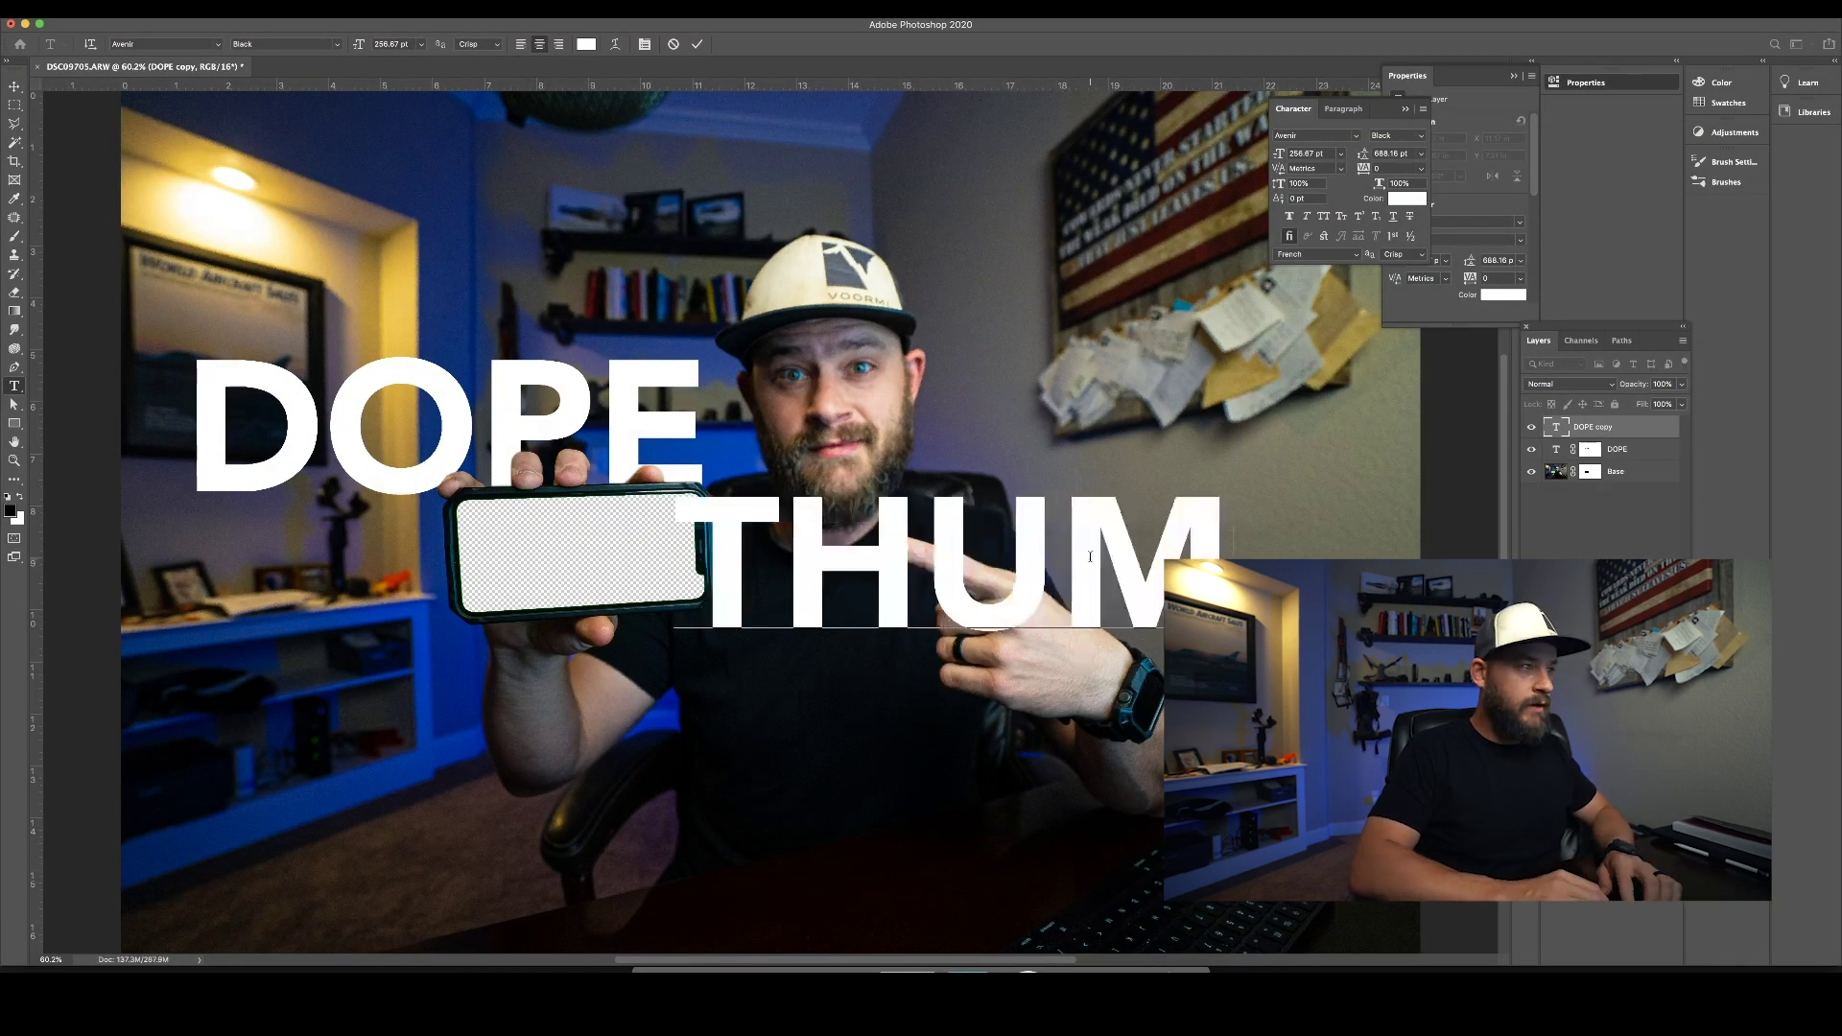
text(bnails)
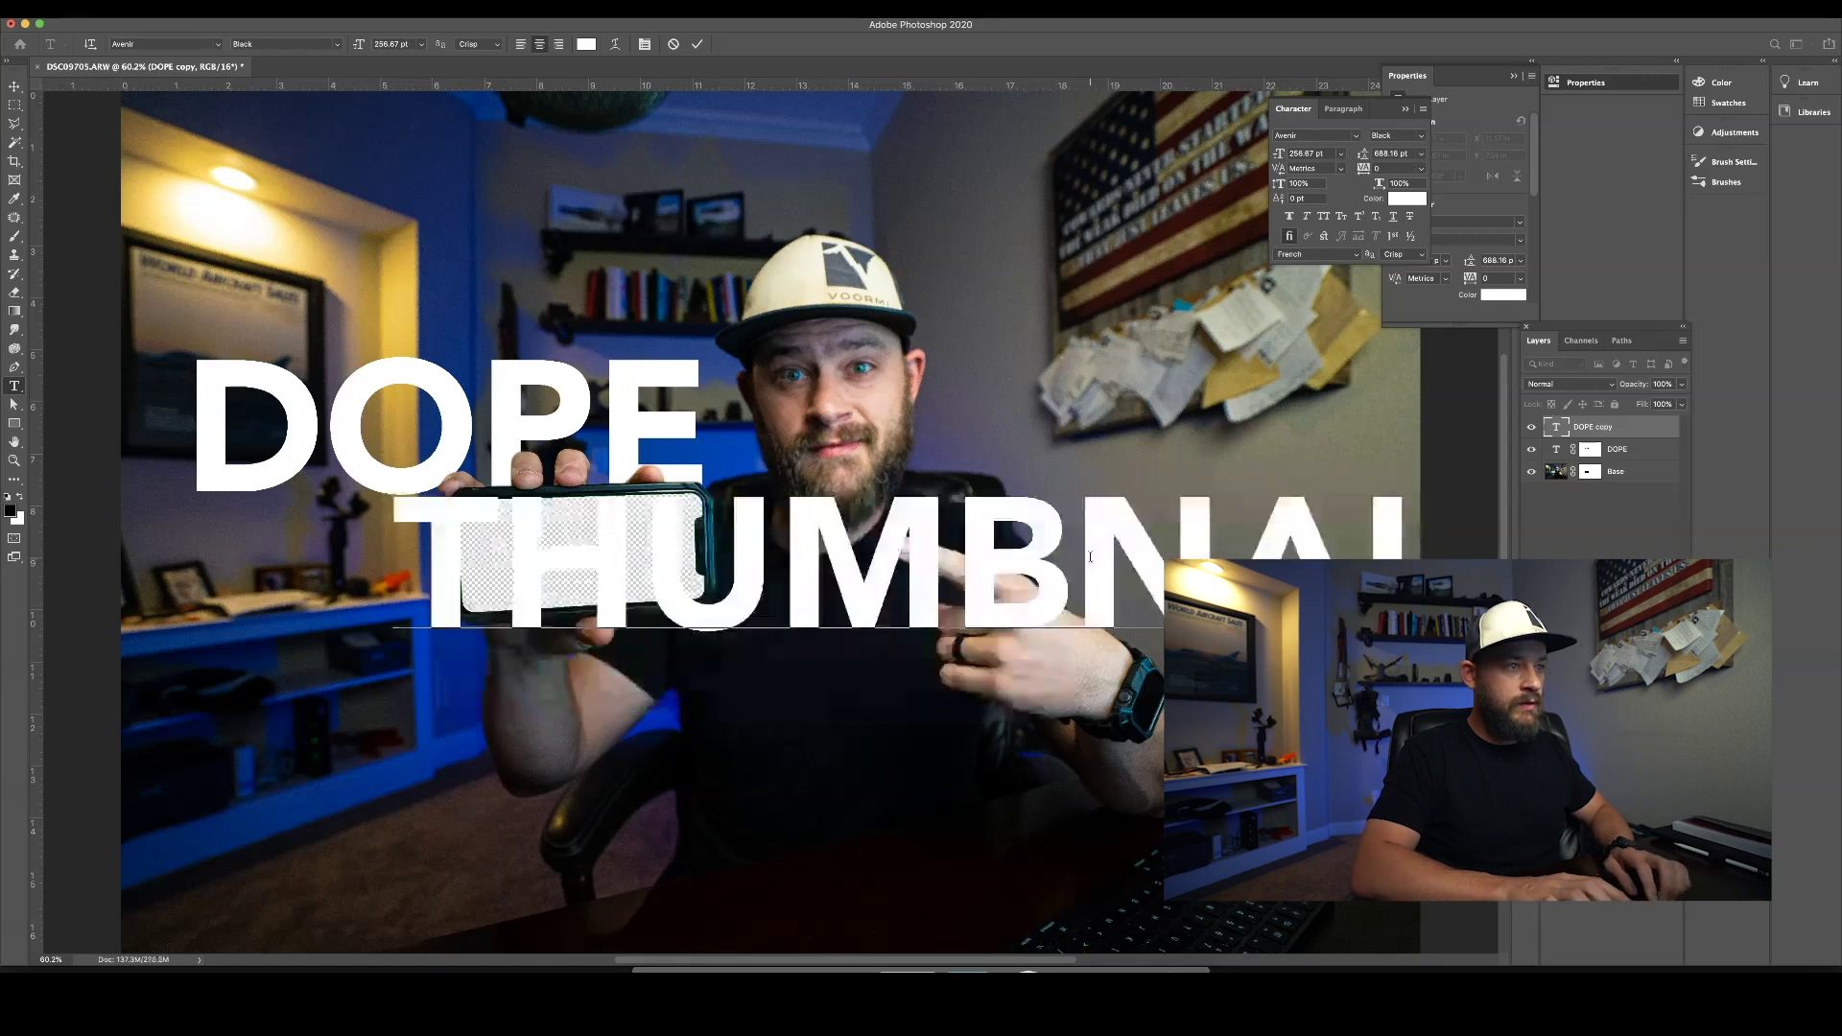
key(Escape)
key(v)
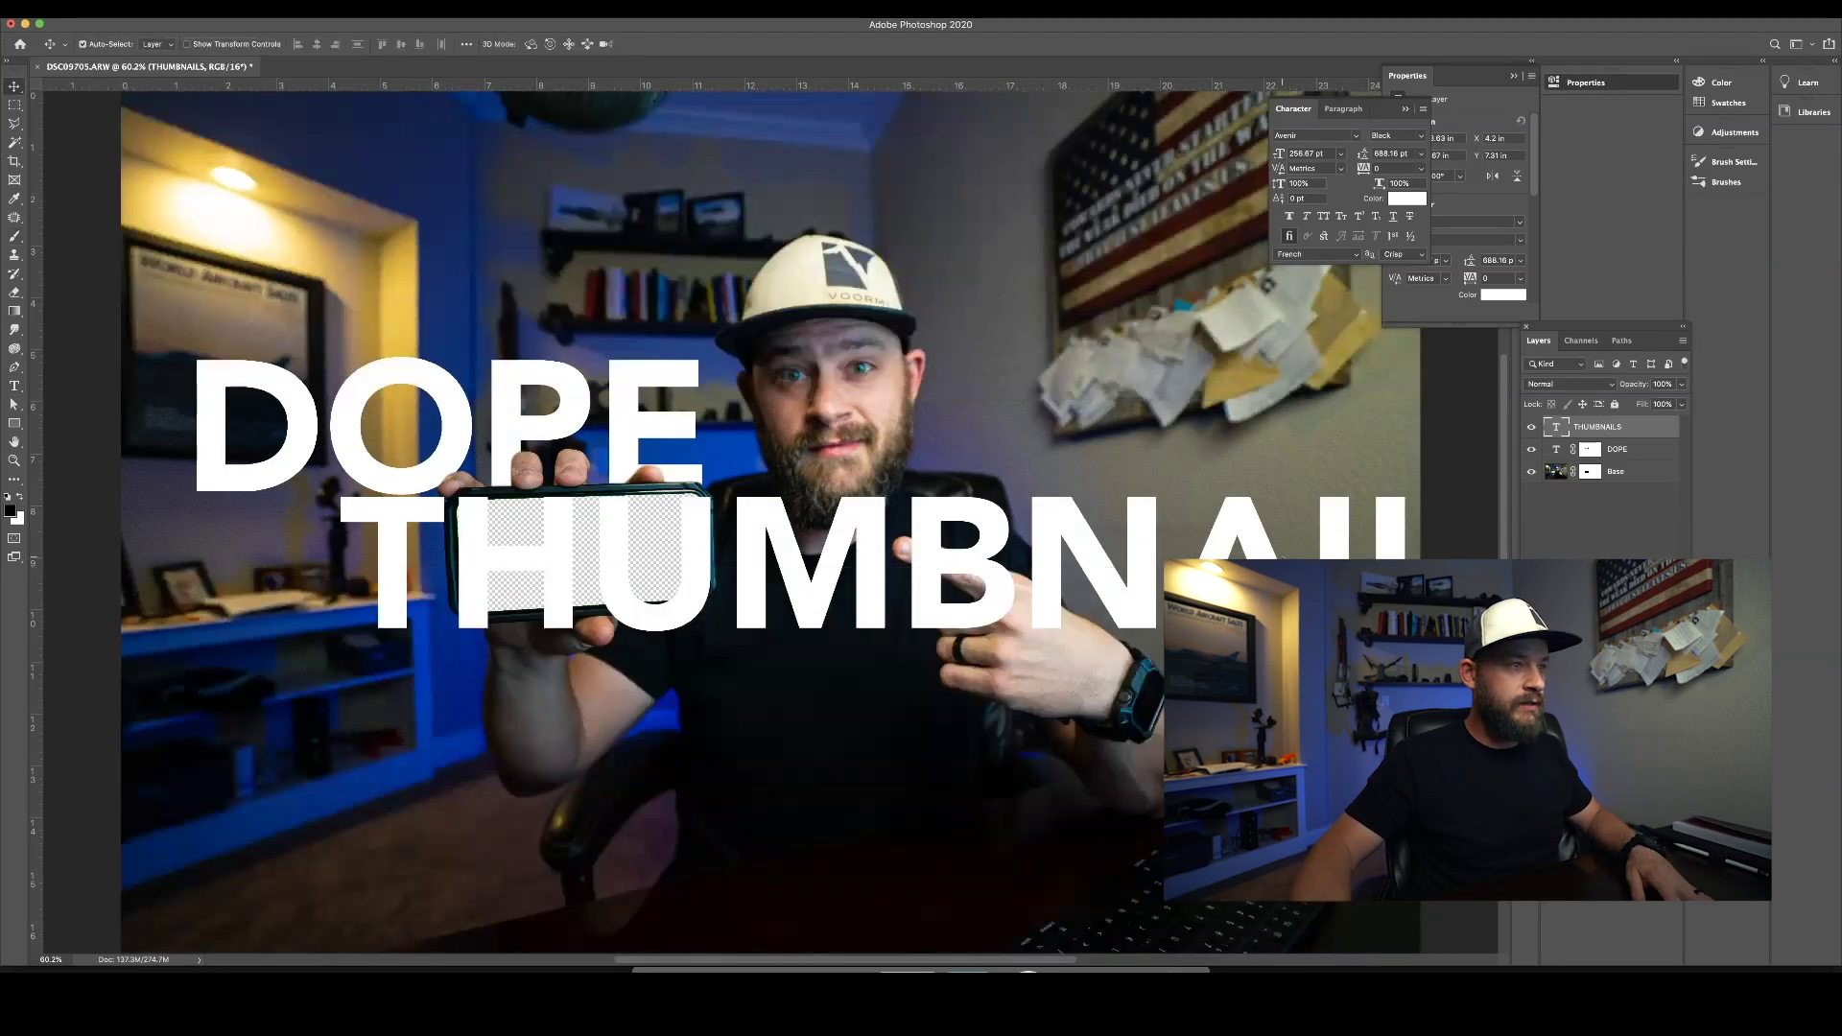
Step: Scale the THUMBNAILS text down to about 58% and move it so its T starts at the phone's edge
key(ctrl+y)
key(ctrl+t)
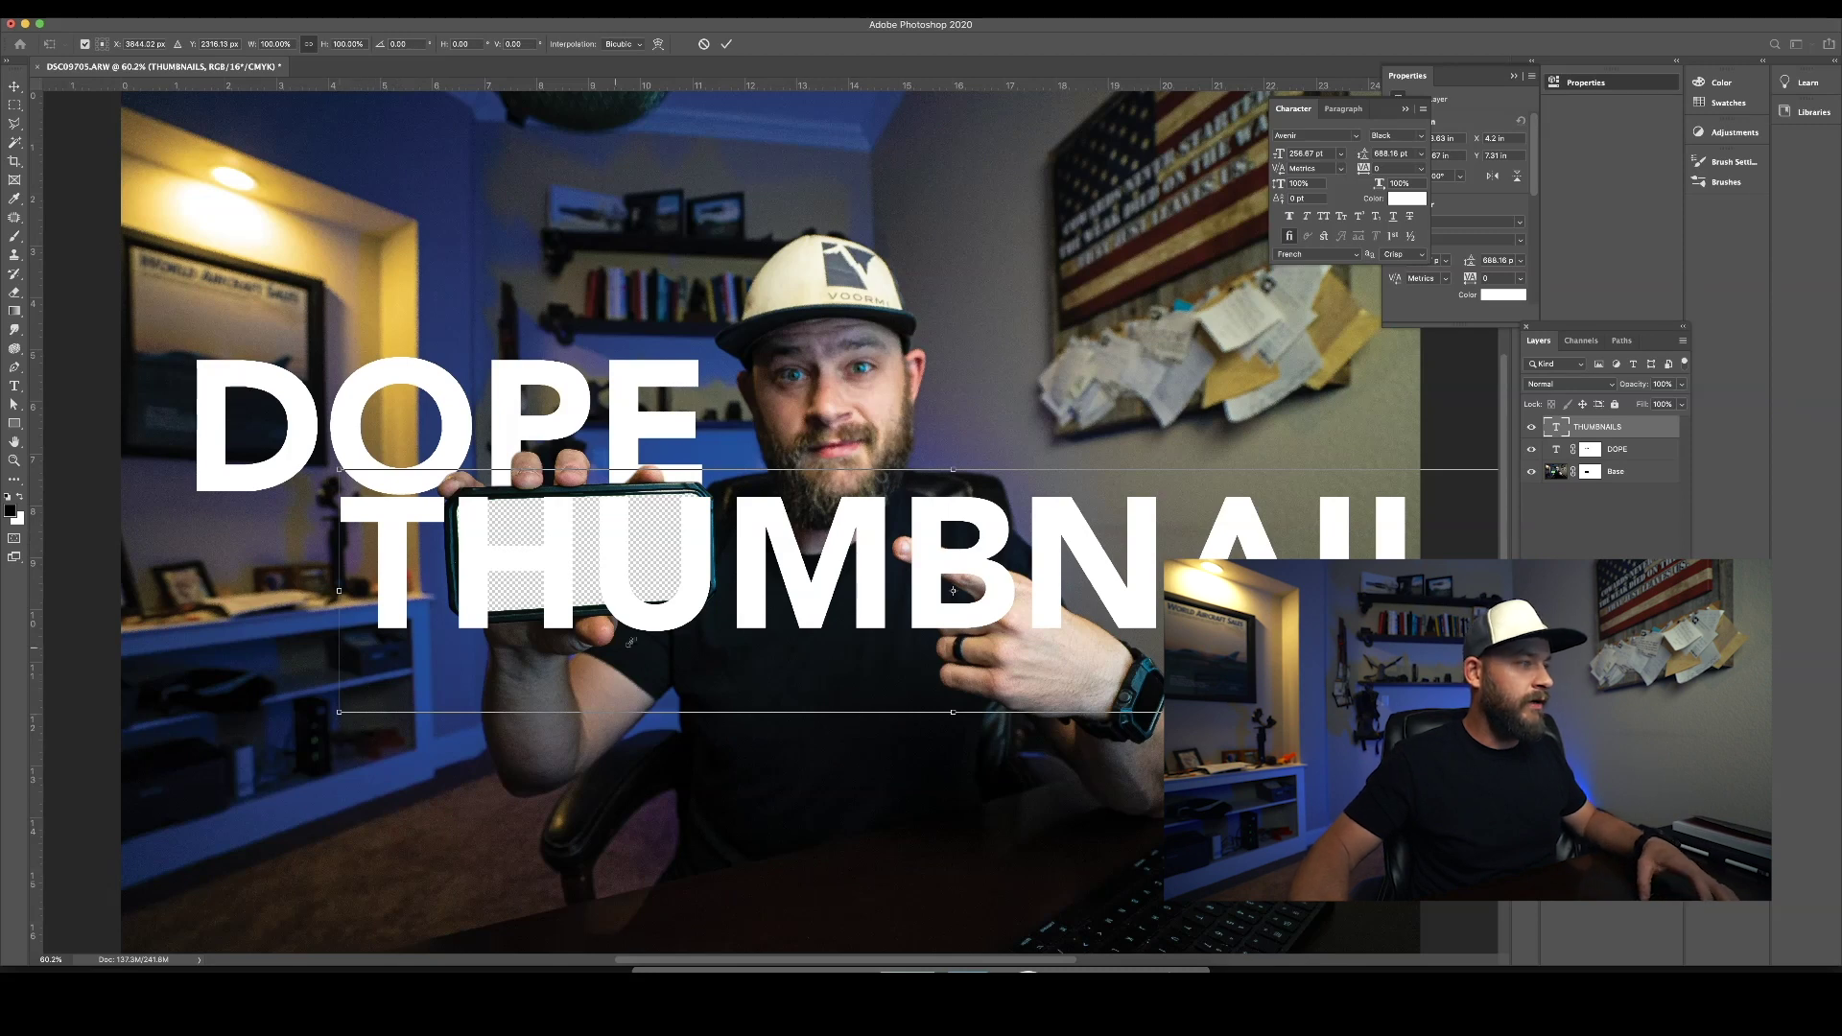
drag(630, 641, 587, 664)
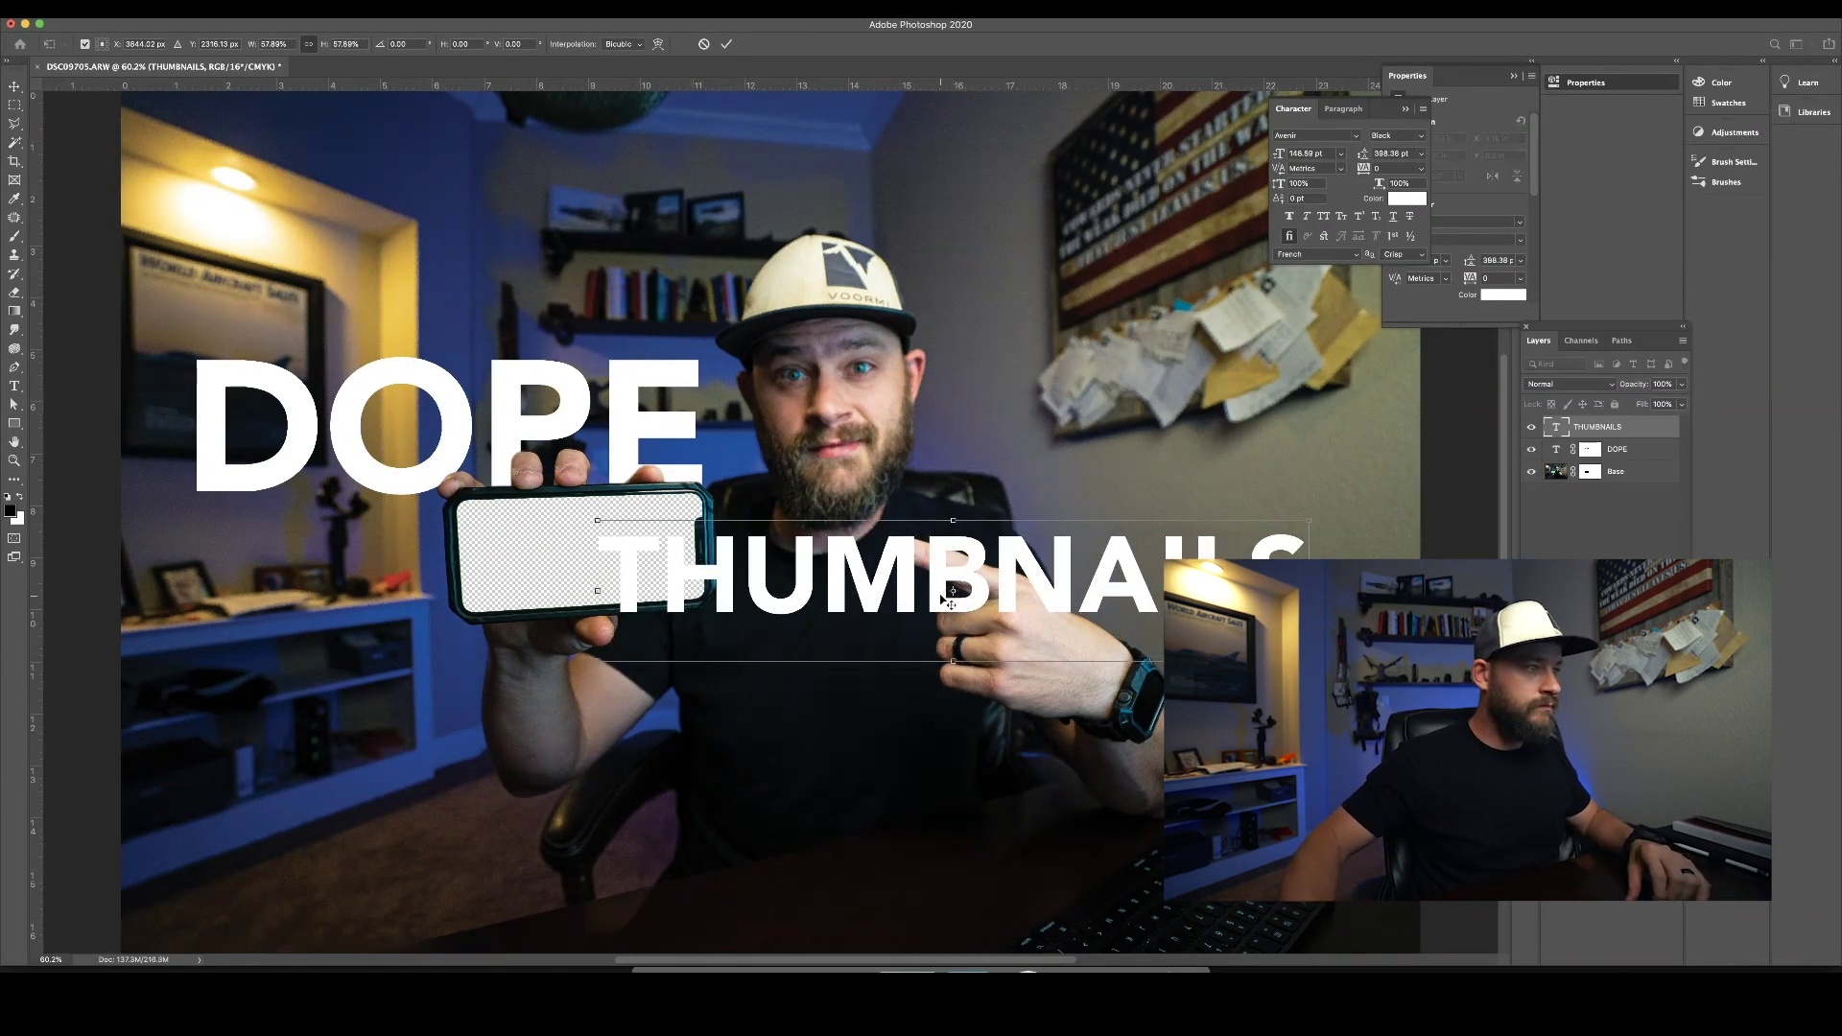
key(Return)
drag(936, 598, 1041, 552)
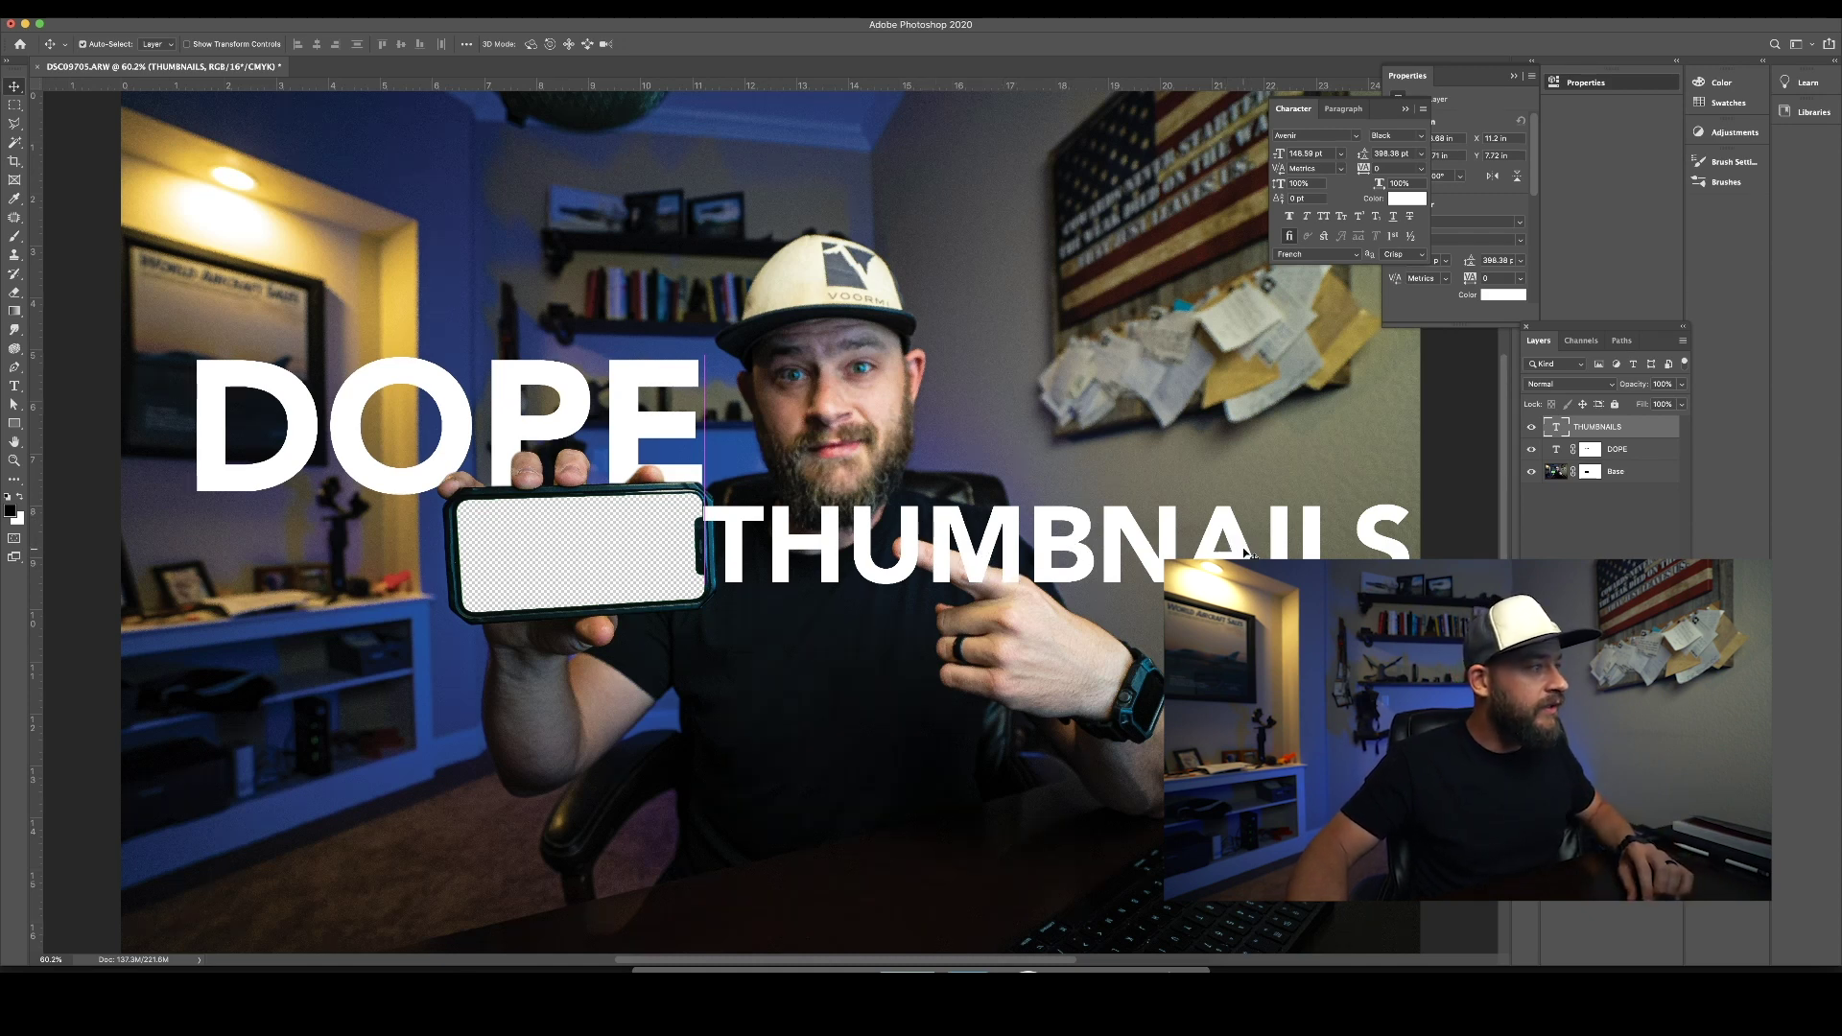
Step: Scale the THUMBNAILS text down to about 96% and nudge it slightly upward beside the phone
key(super+t)
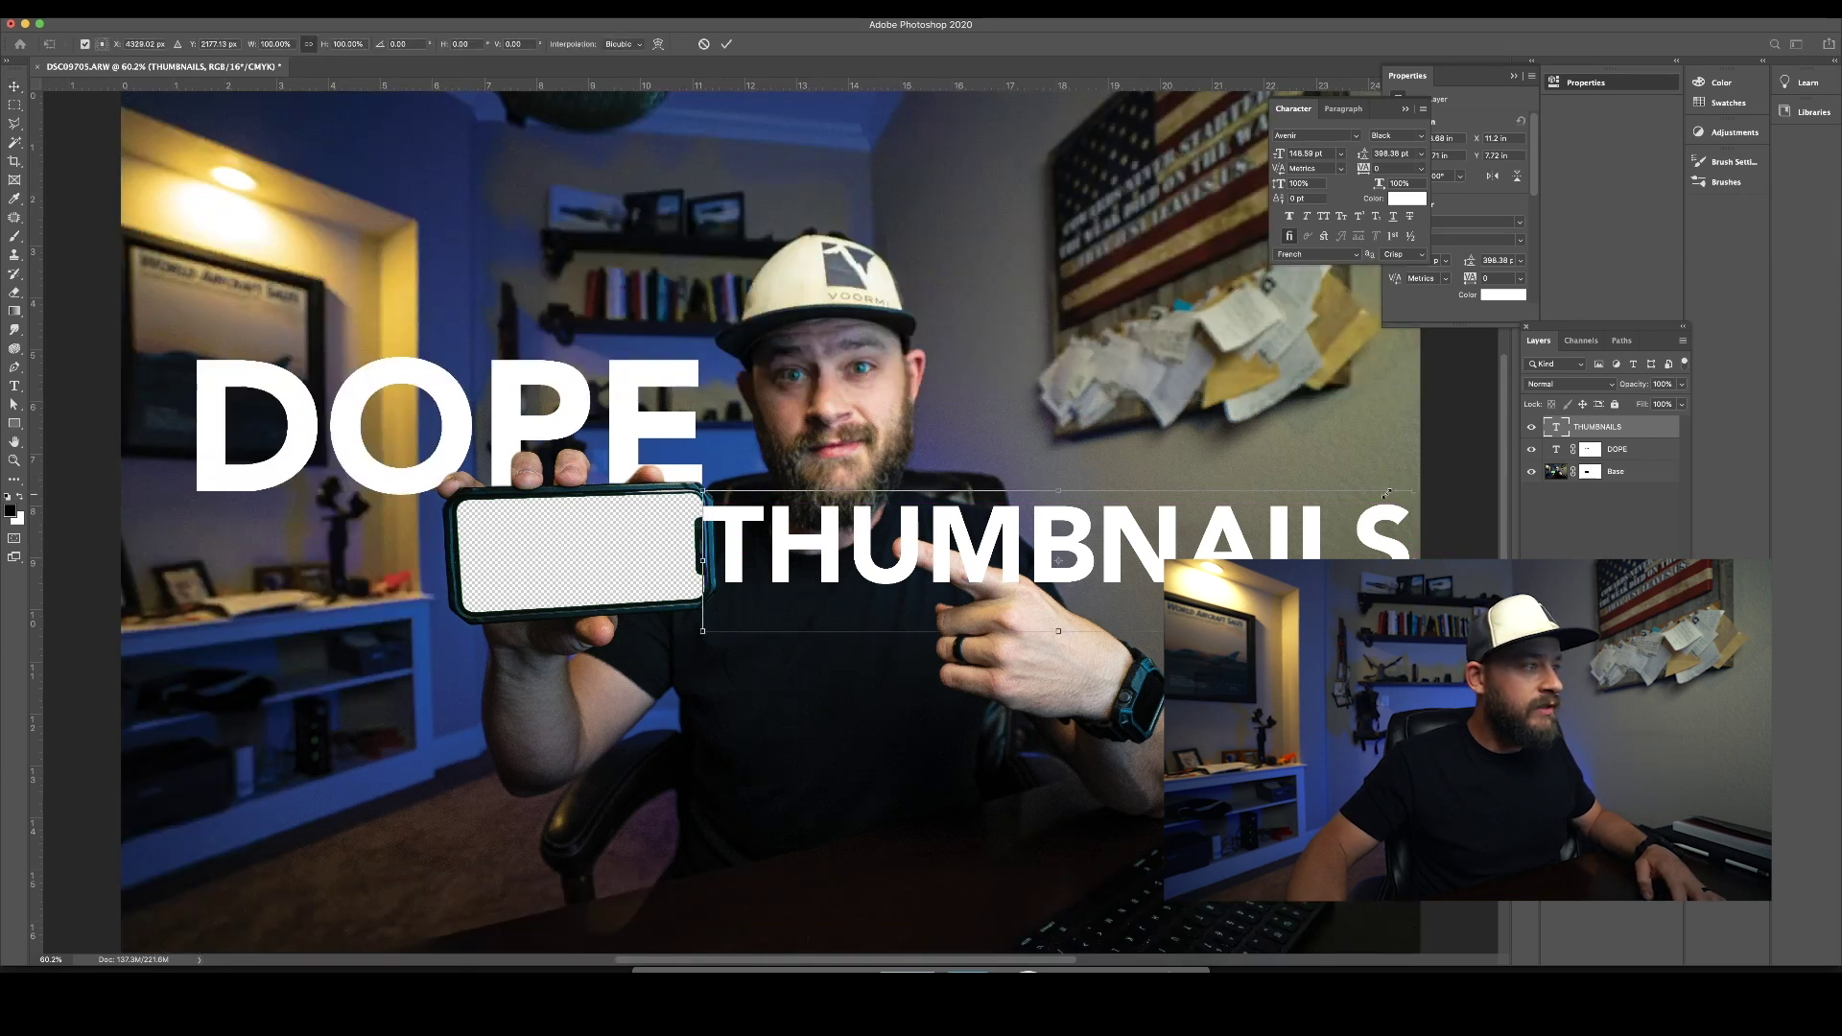
drag(1387, 493, 1391, 499)
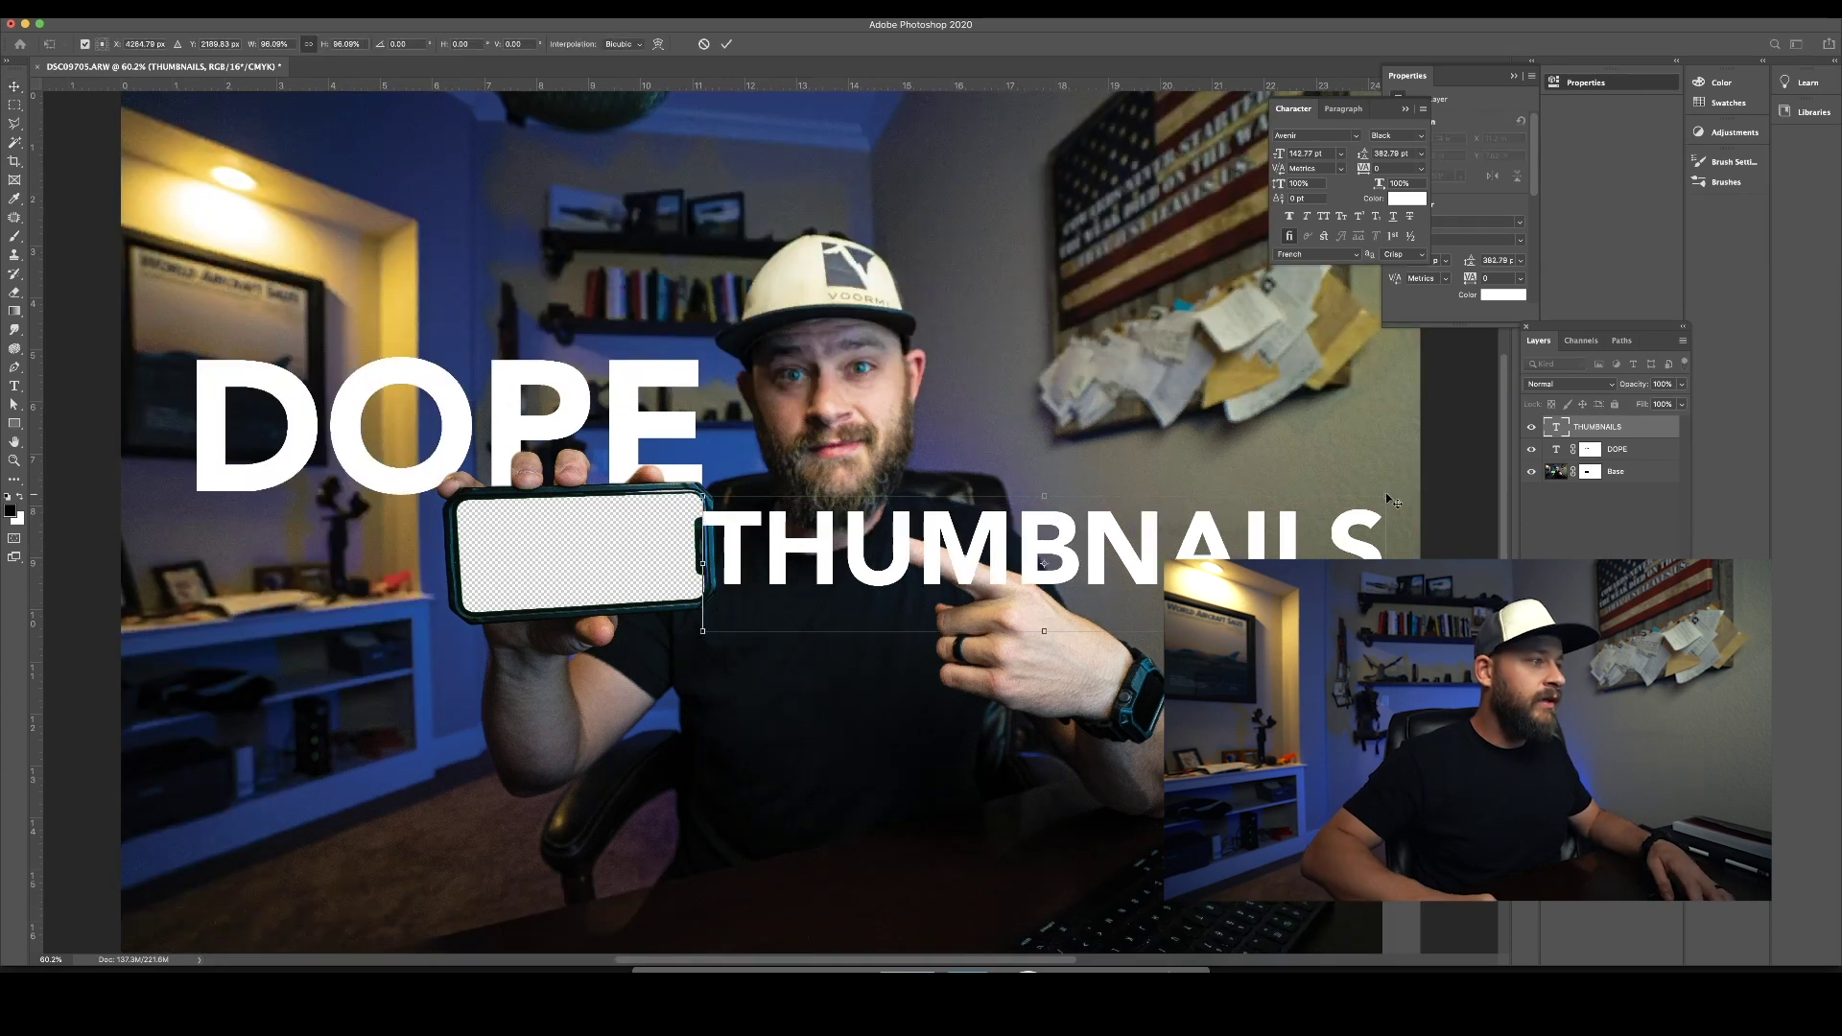
key(Return)
key(Up)
key(Up)
key(Up)
key(Up)
key(Up)
key(Up)
key(Up)
key(Up)
key(Up)
key(Up)
key(Up)
key(Up)
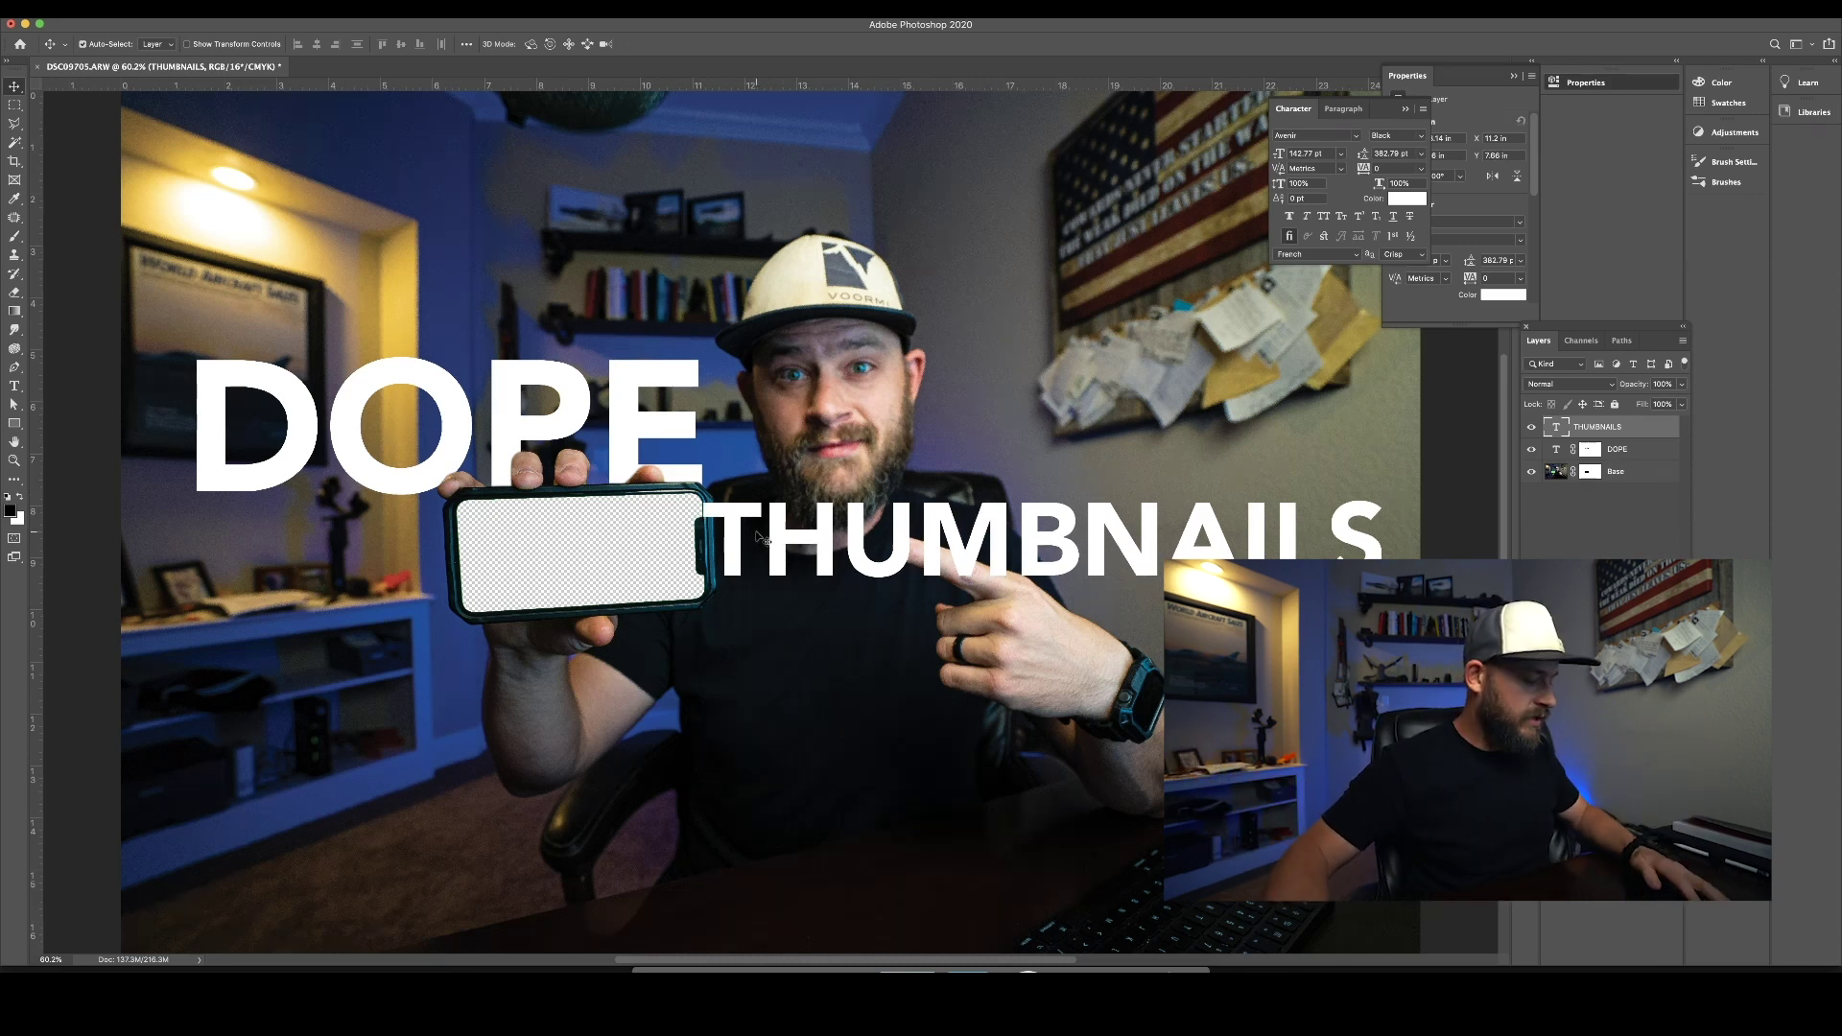
Step: Inspect where the T of THUMBNAILS overlaps the phone case and add a layer mask to the THUMBNAILS layer
scroll(758, 535, up, 10)
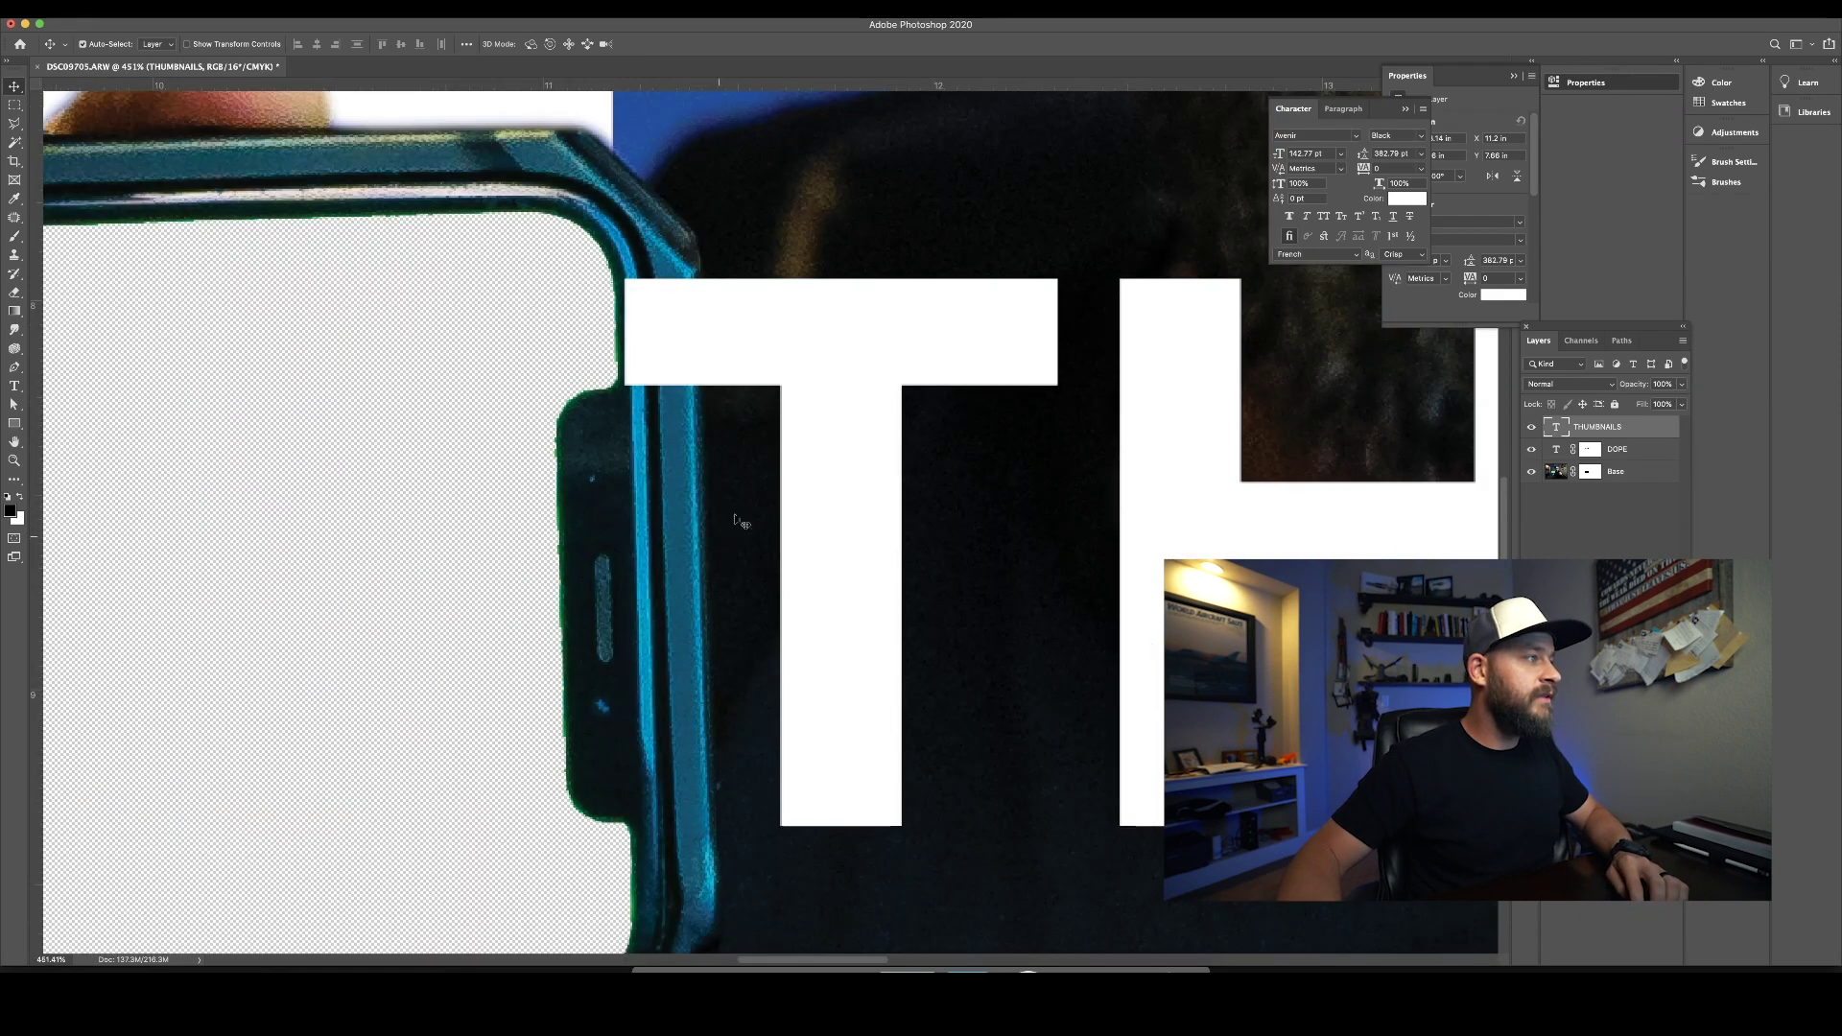
scroll(740, 499, down, 2)
scroll(729, 505, down, 1)
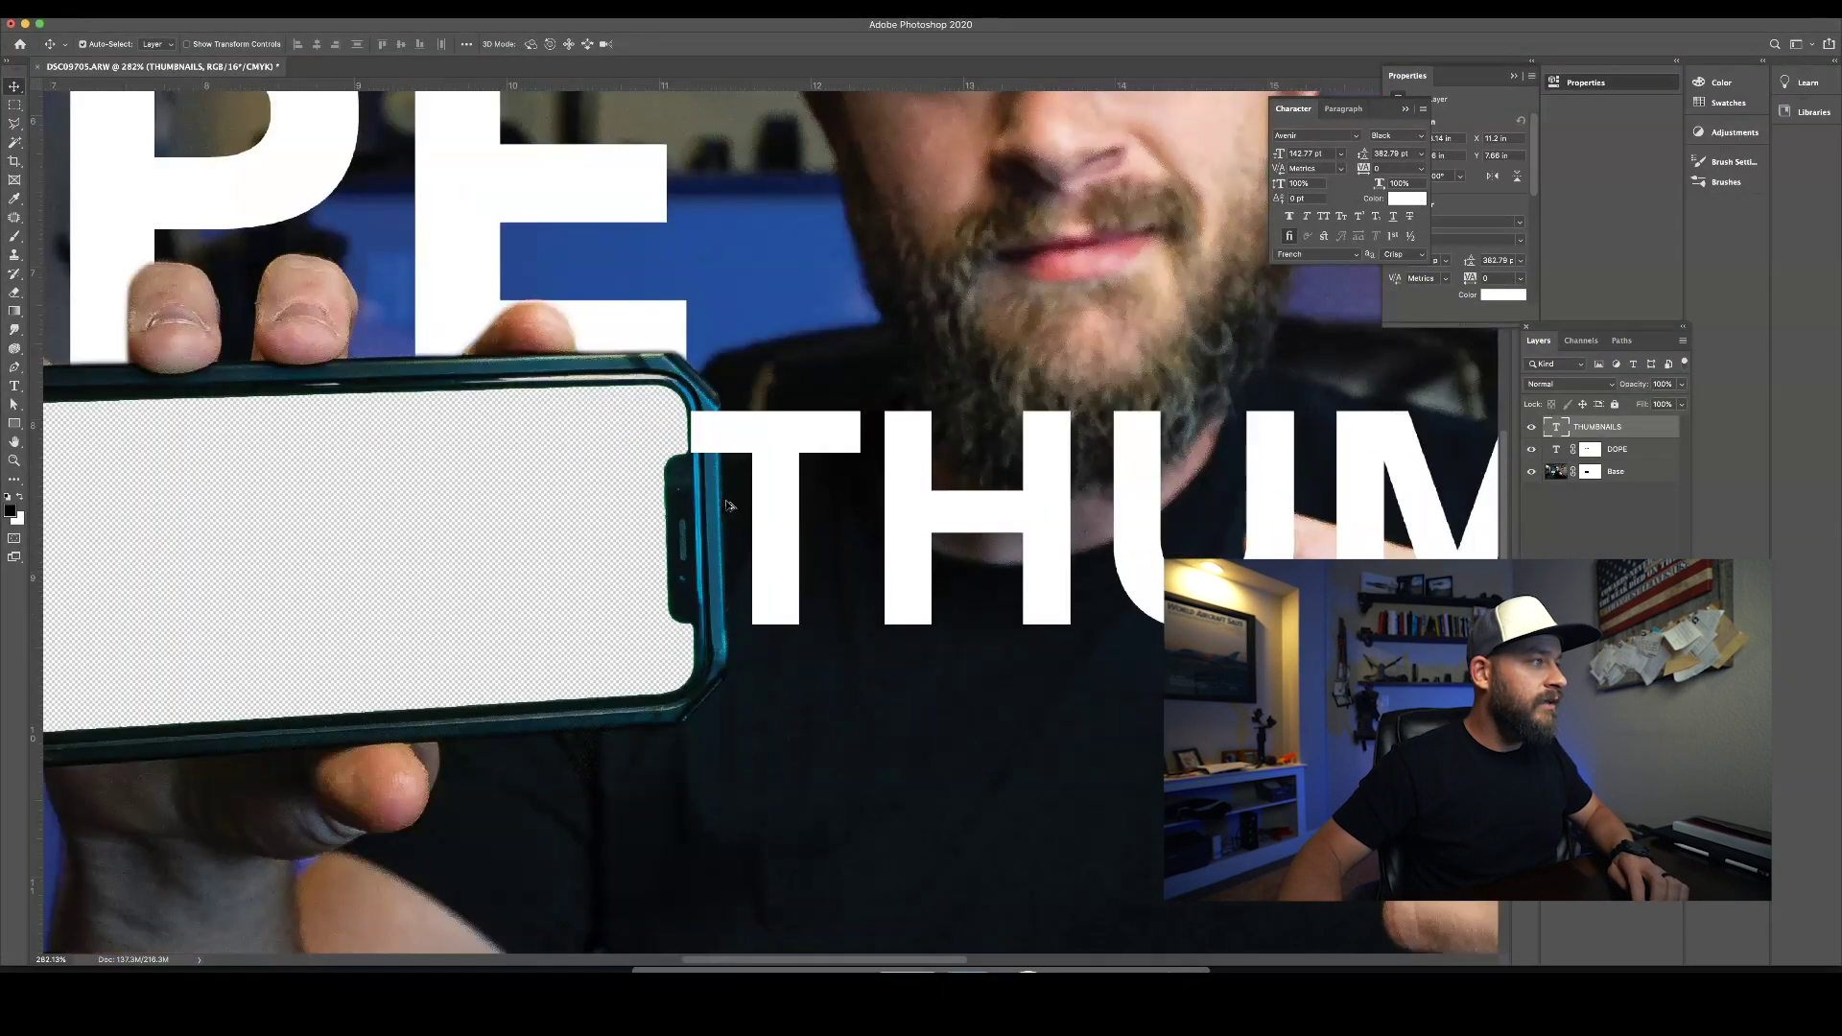
scroll(729, 506, down, 3)
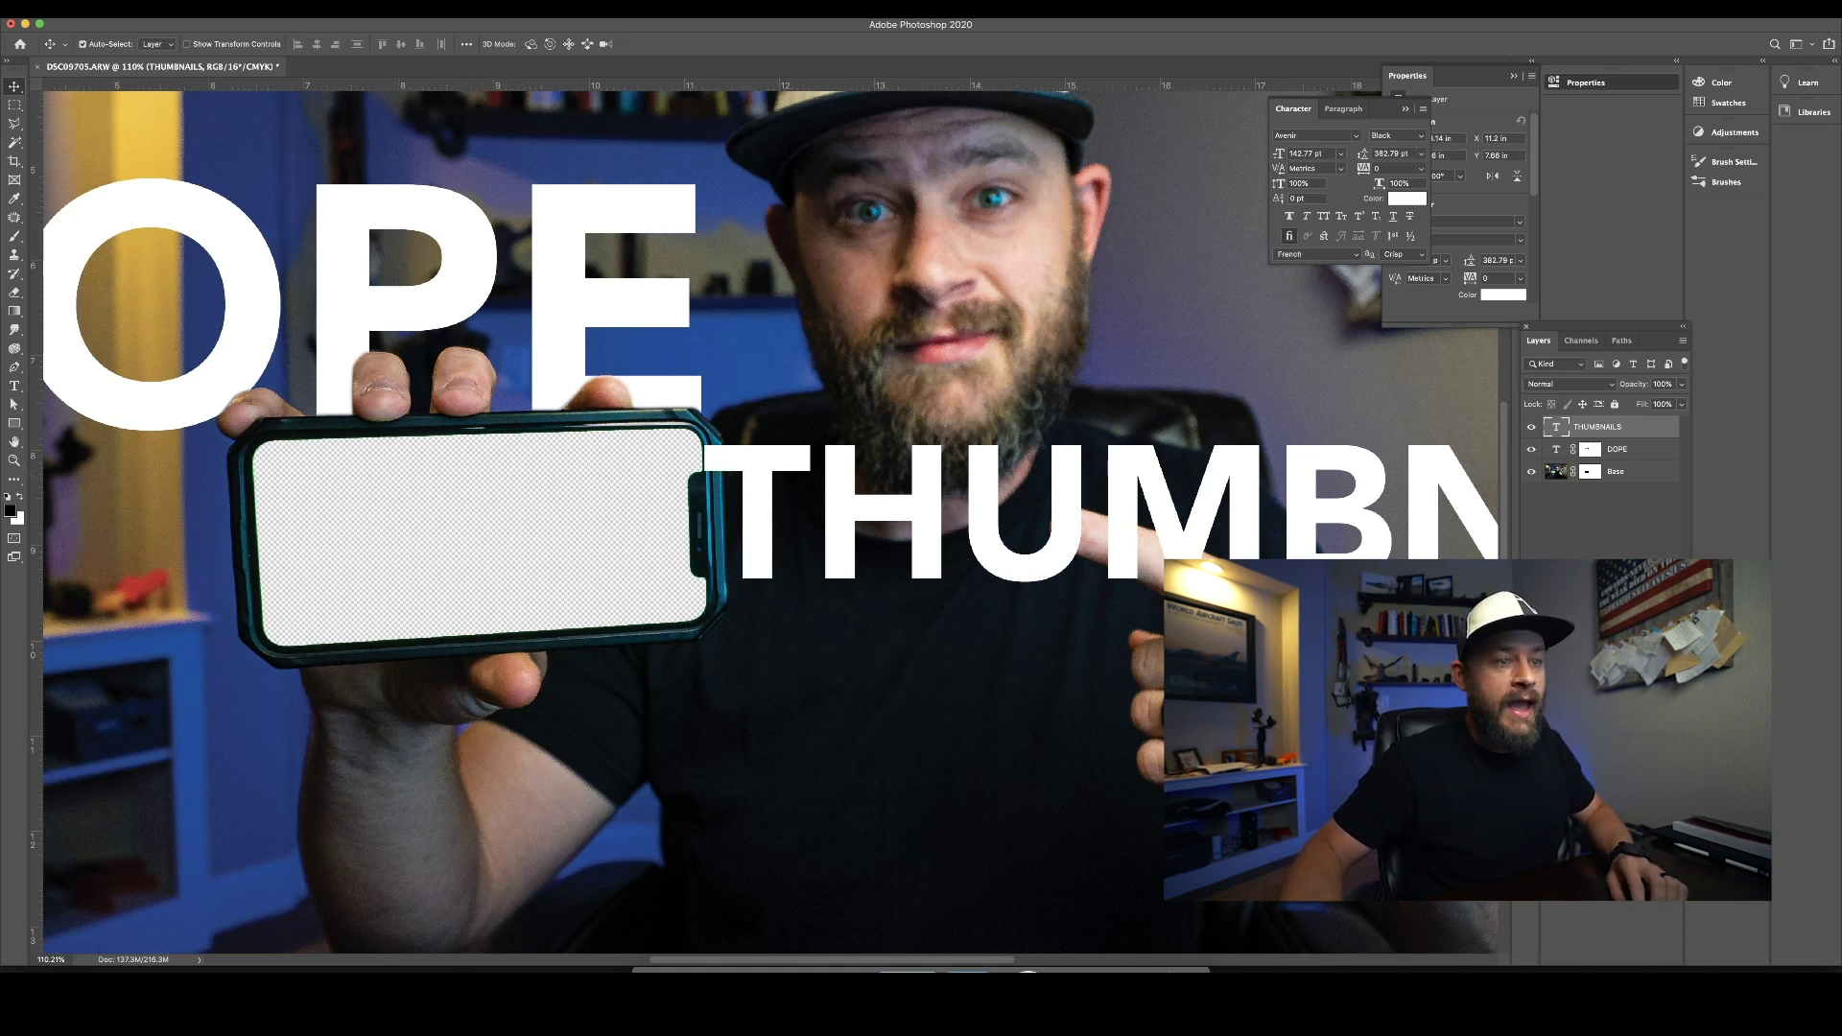
click(1586, 633)
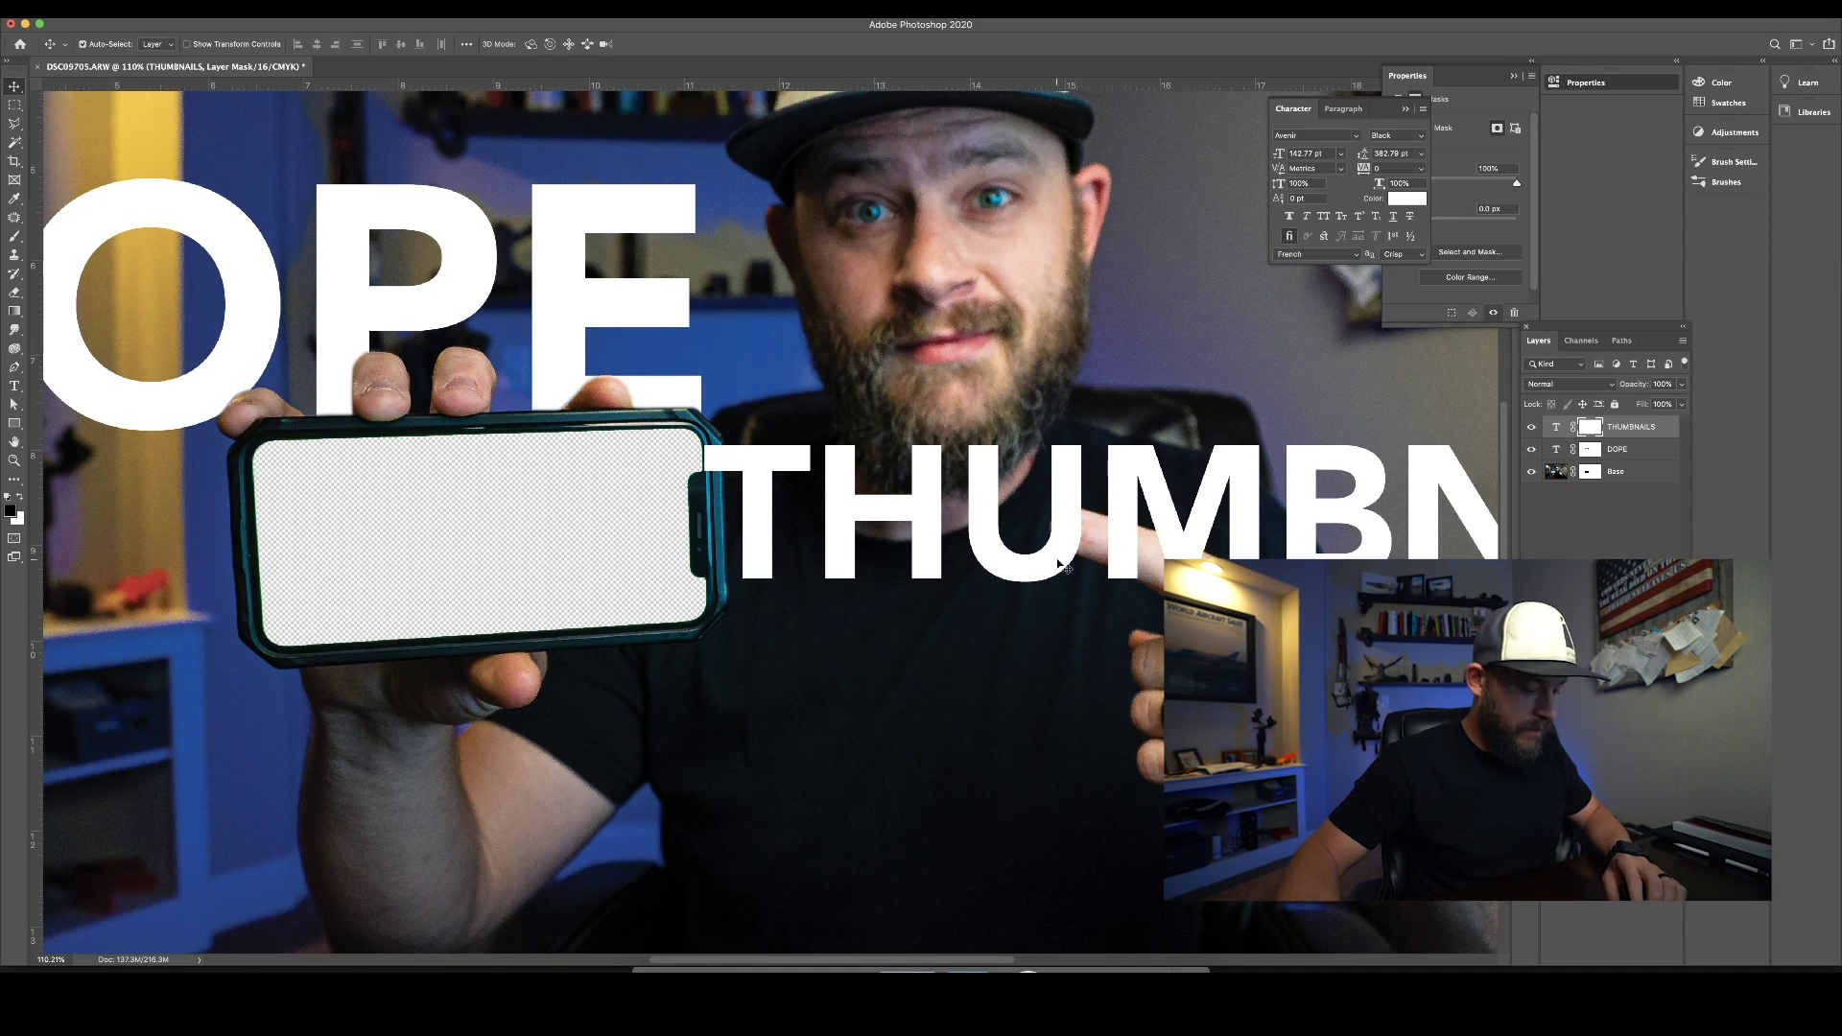
Step: Lower the THUMBNAILS layer's opacity to 50% and paint its mask black over the pointing finger so the letters sit behind it
click(1558, 428)
key(5)
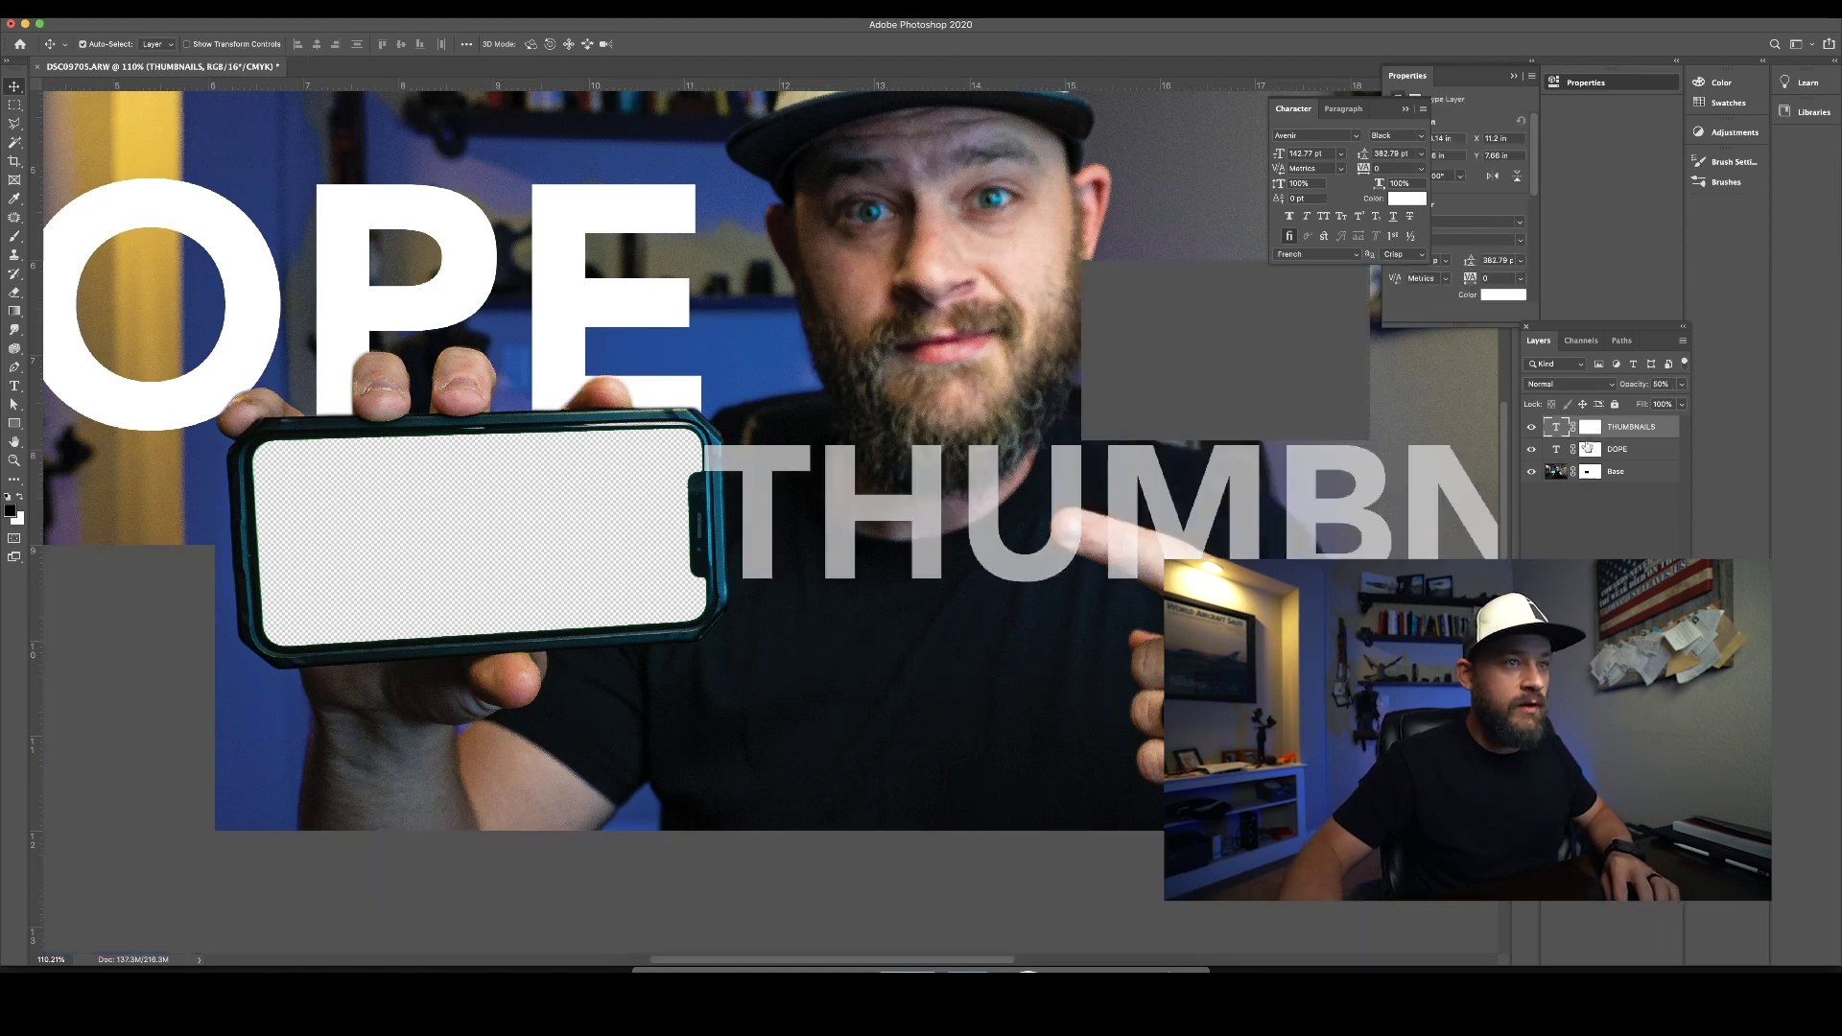
click(1585, 436)
key(b)
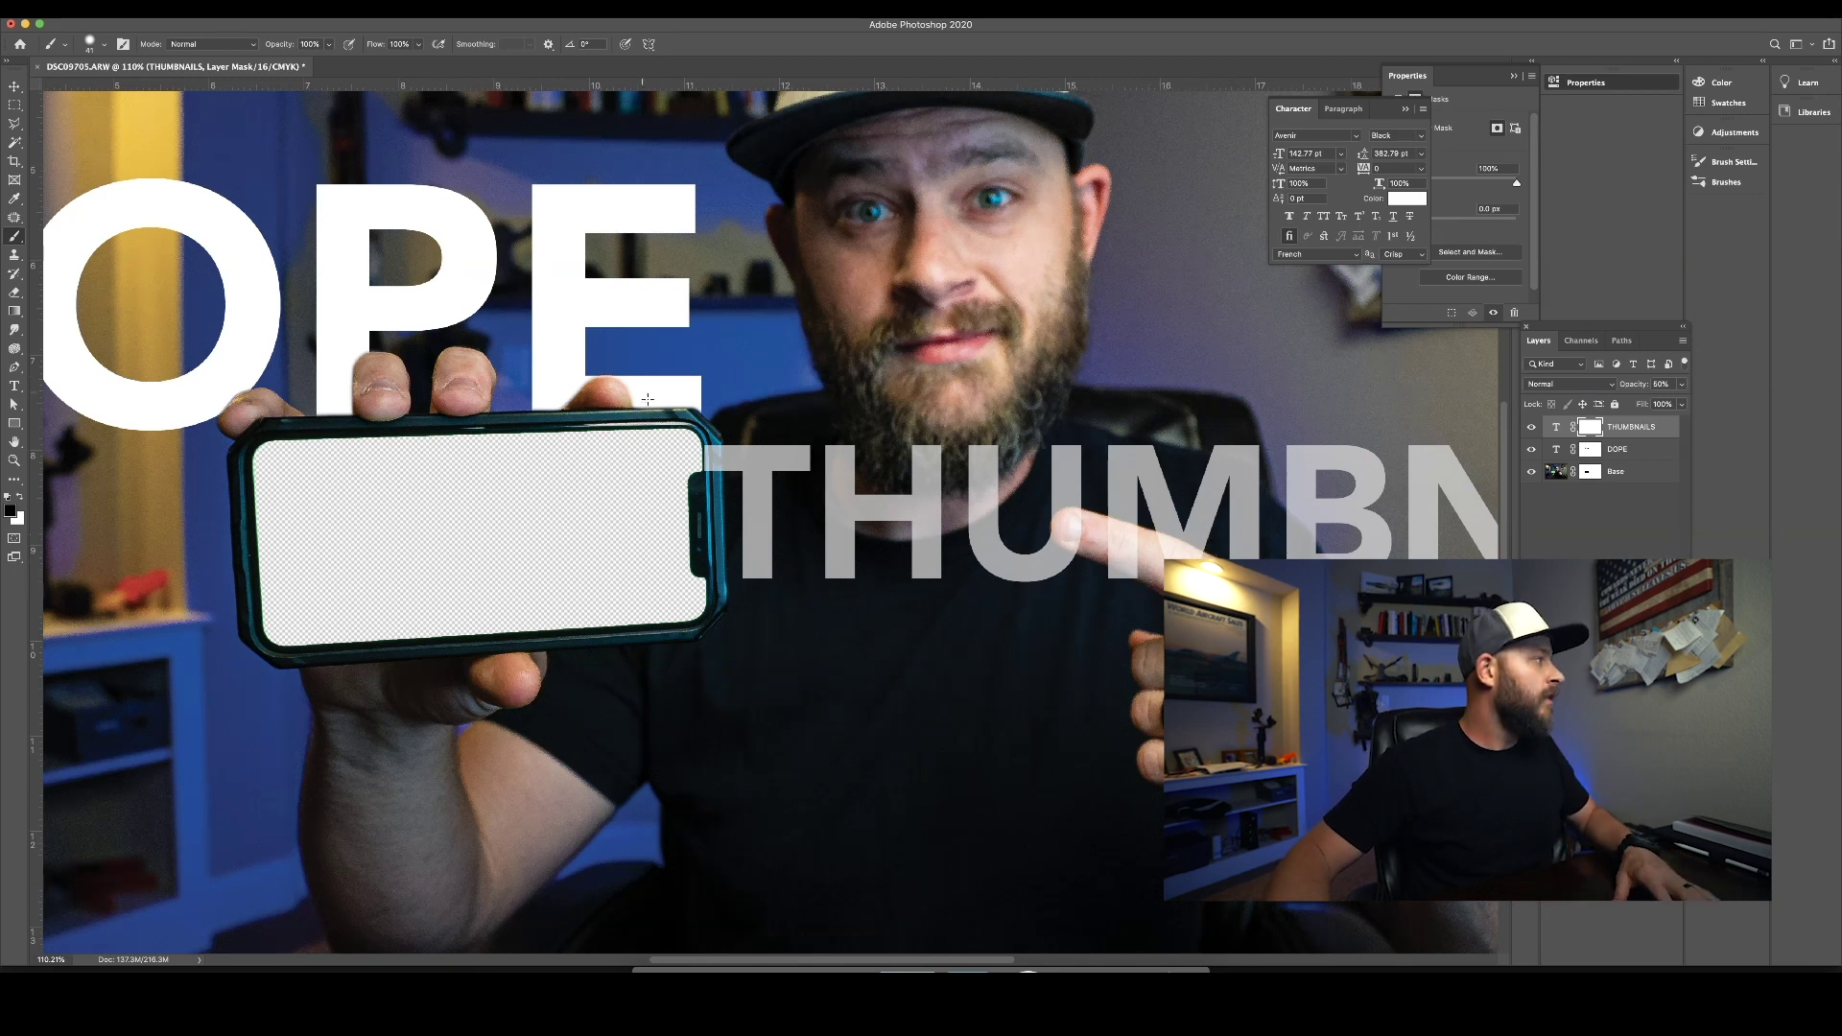
scroll(1172, 557, up, 1)
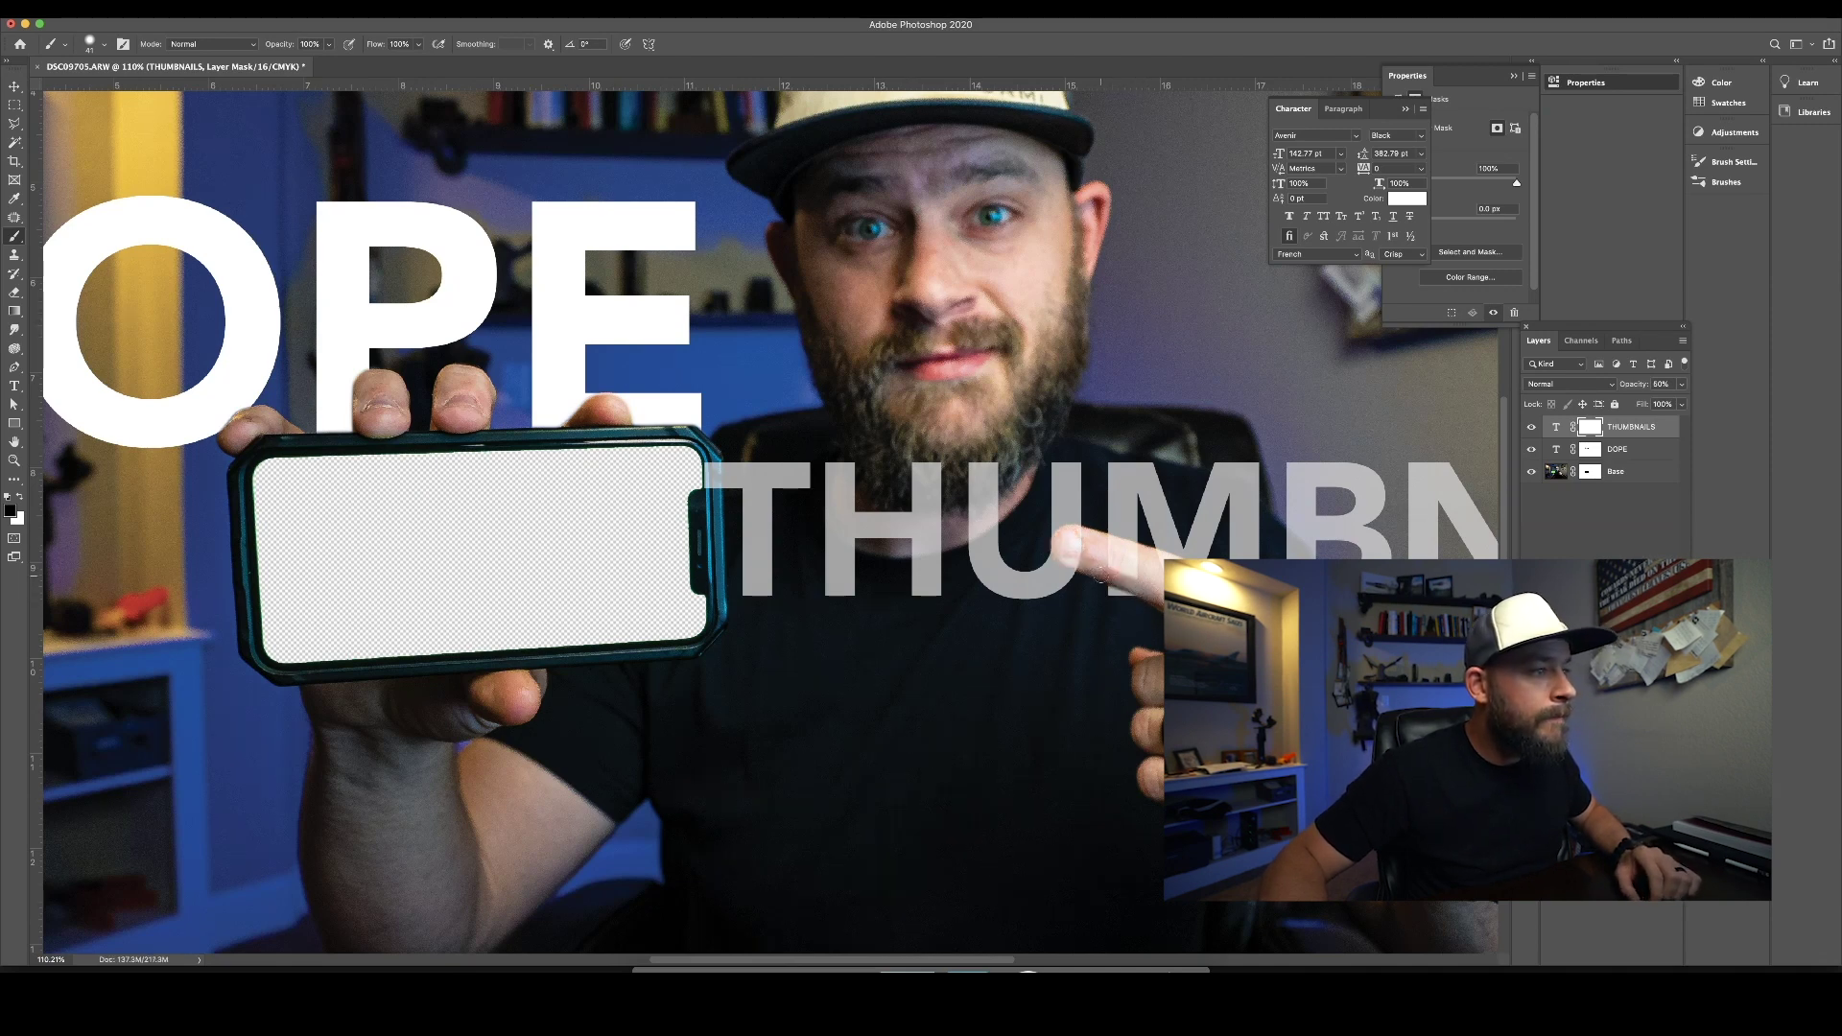
scroll(1108, 581, up, 8)
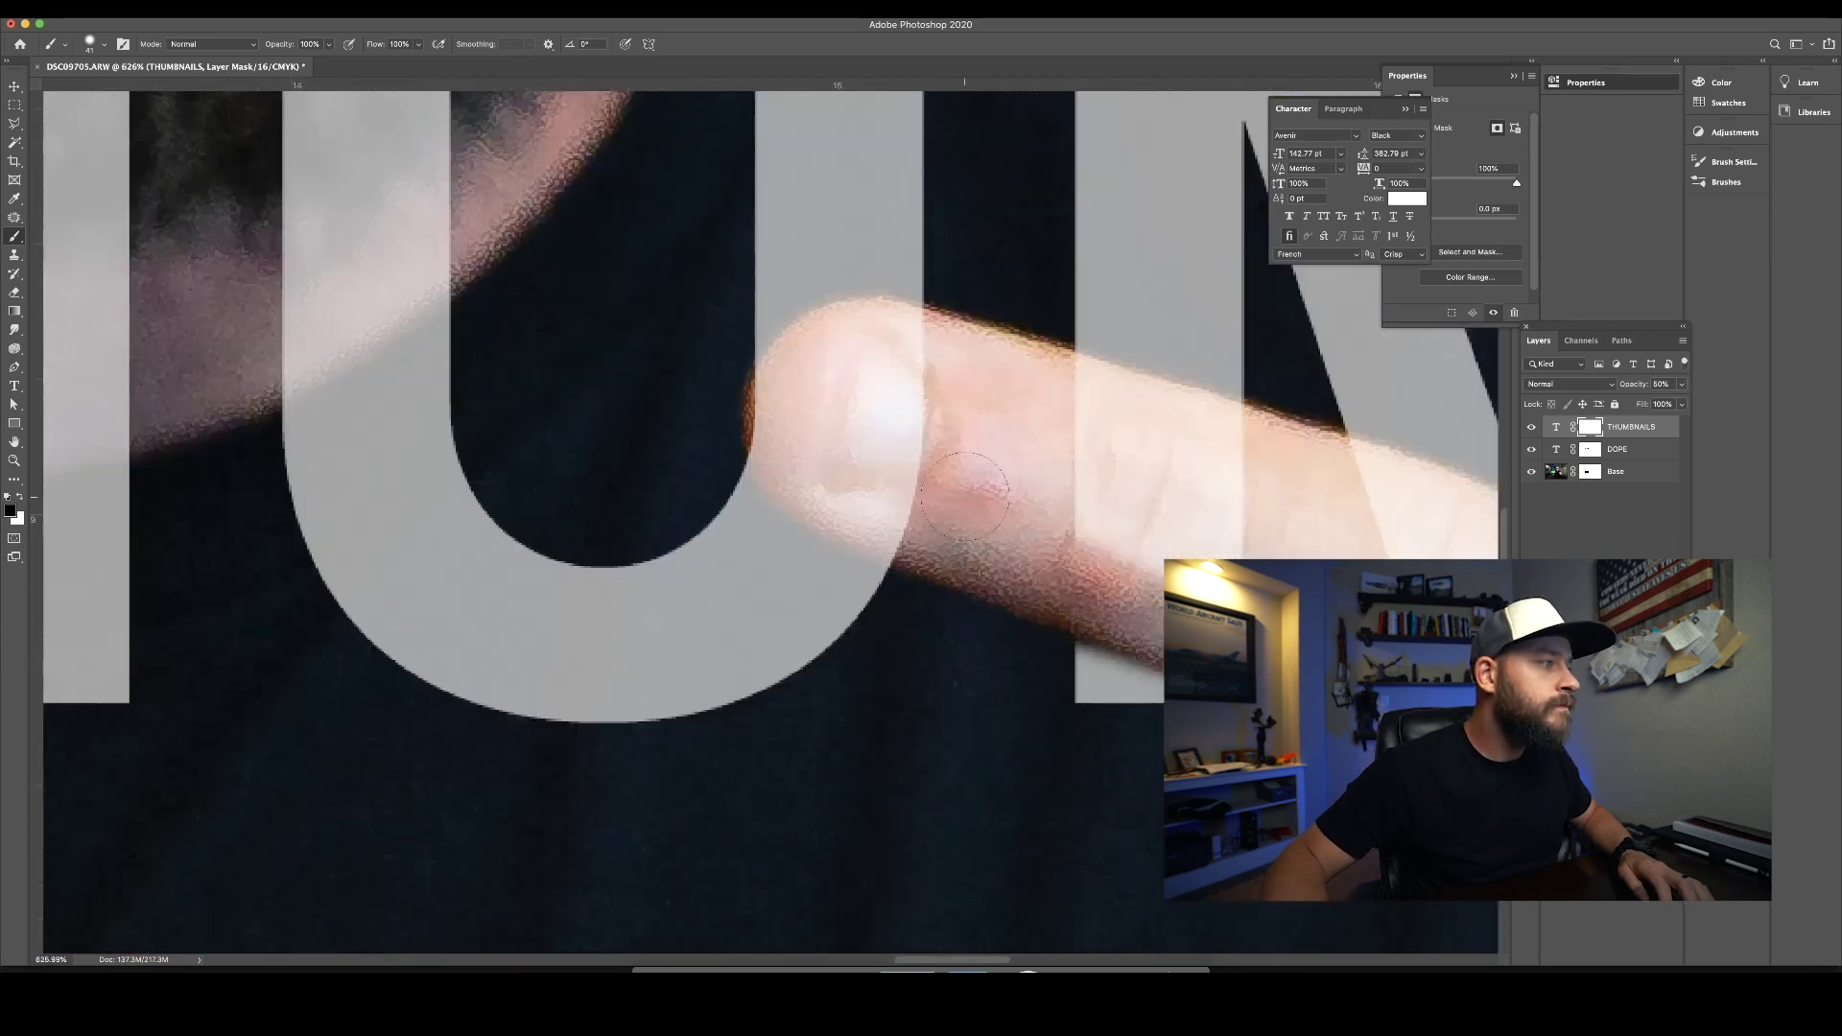
mouse_move(888, 317)
mouse_down()
mouse_move(897, 331)
mouse_move(868, 307)
mouse_move(815, 331)
mouse_move(781, 394)
mouse_move(887, 522)
mouse_up()
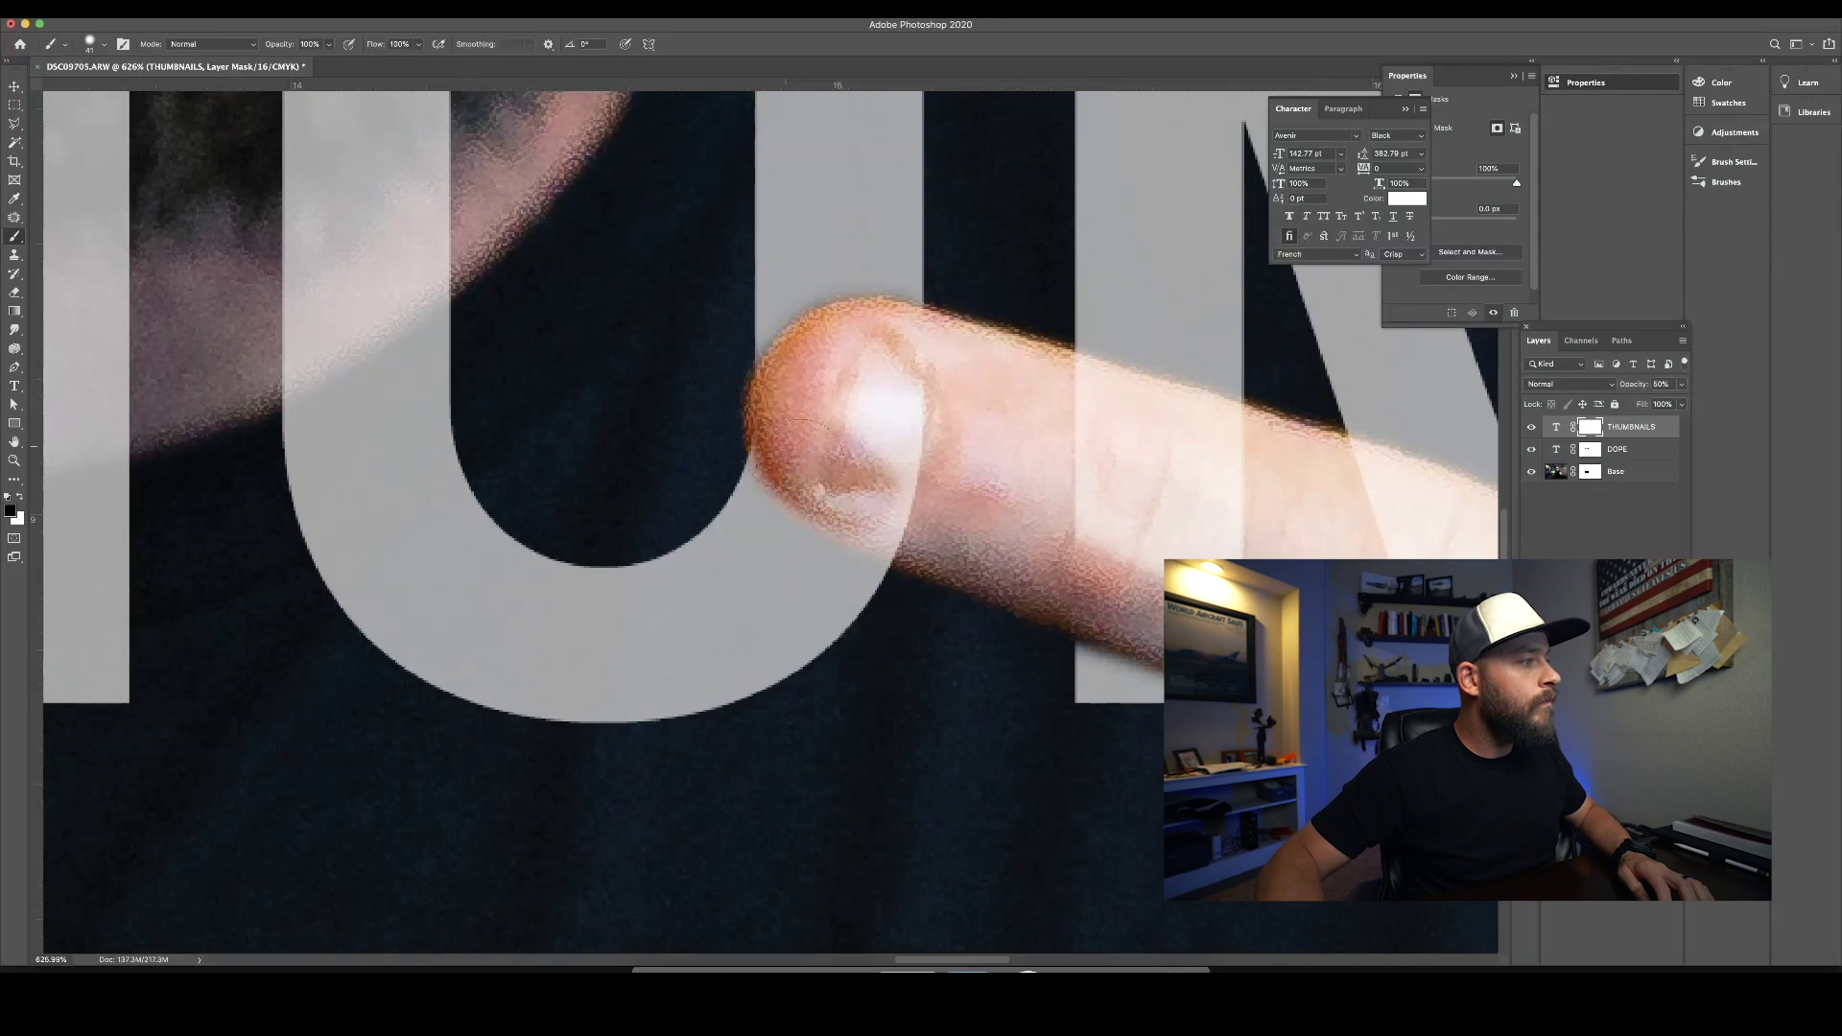
drag(768, 450, 904, 533)
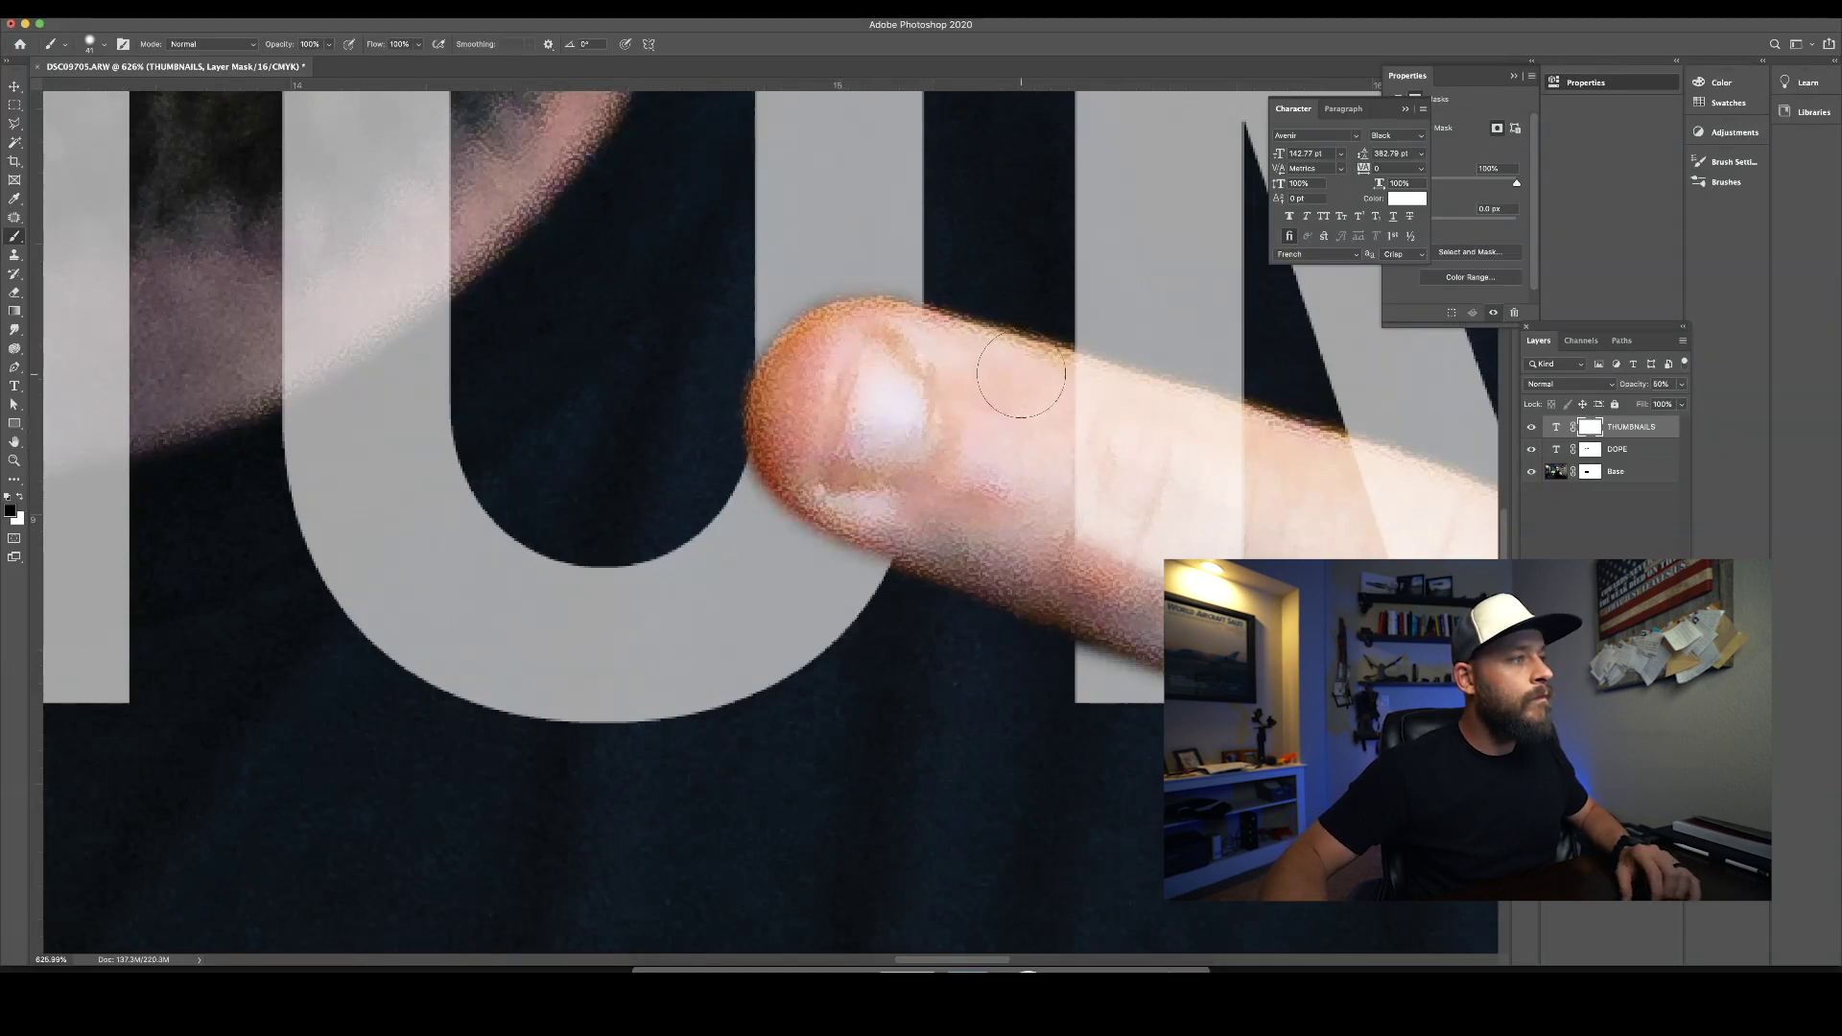
scroll(1023, 381, down, 10)
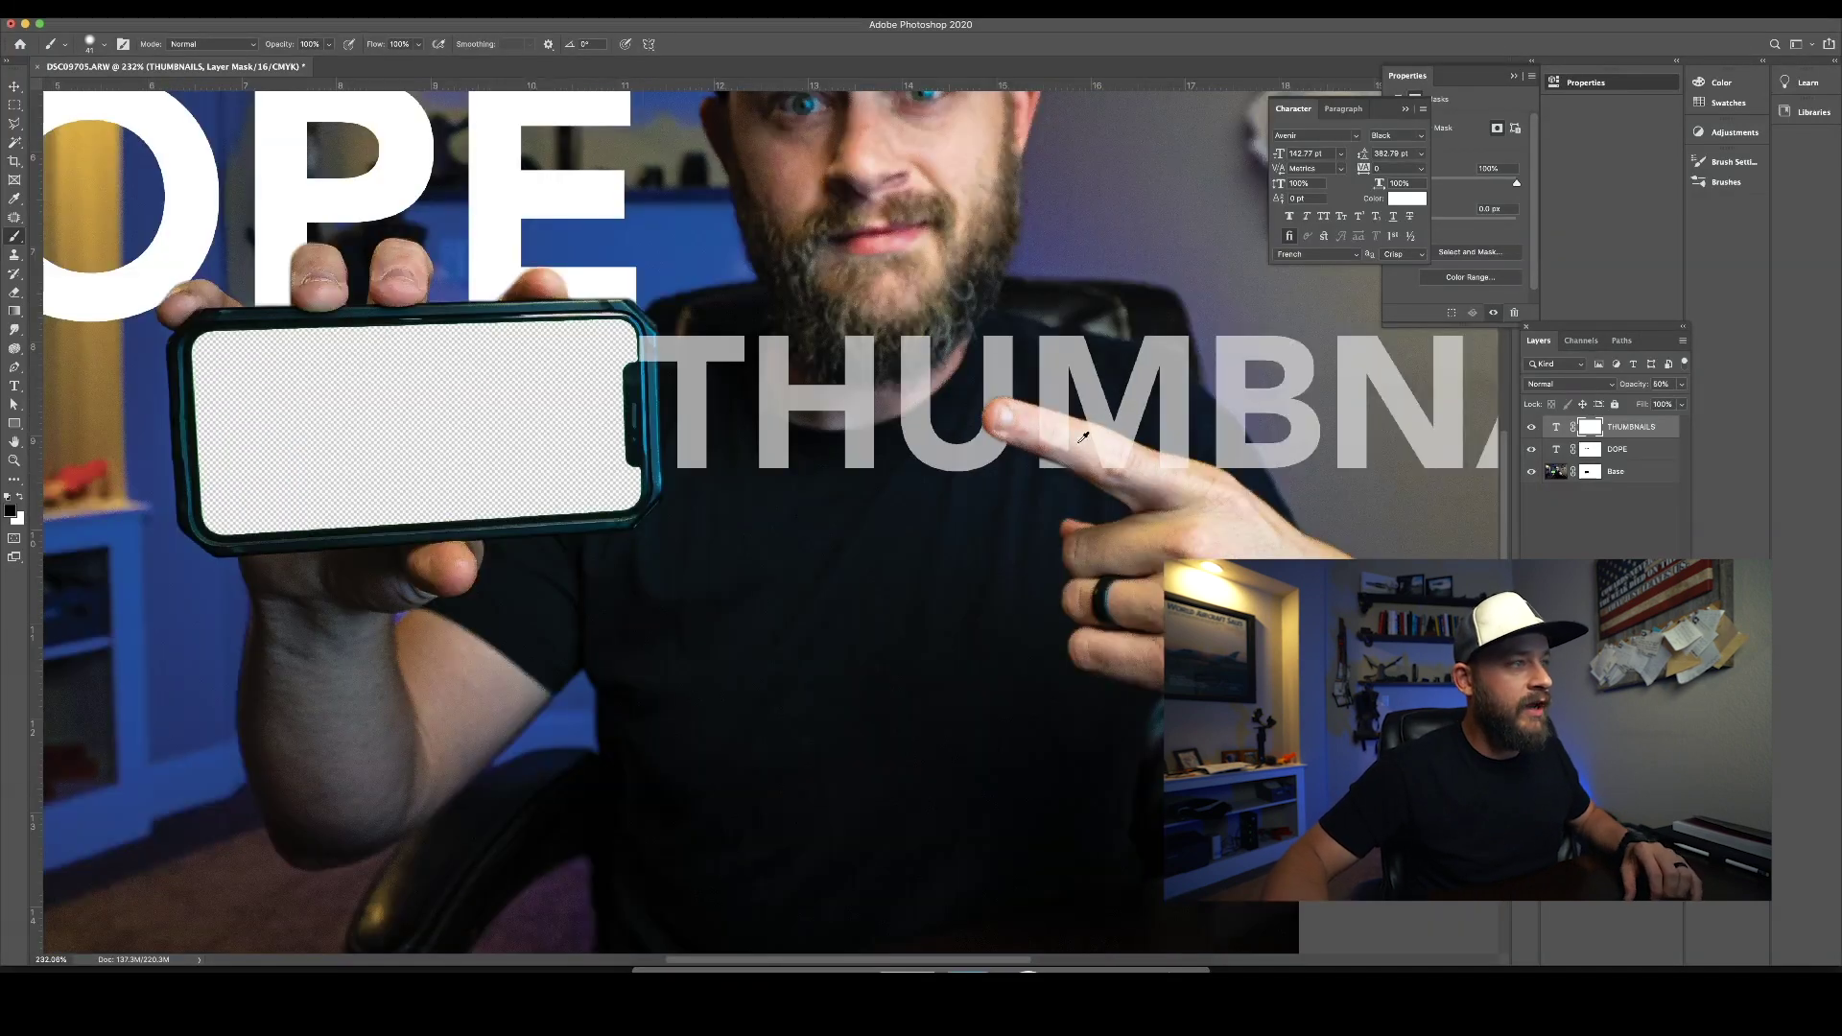
scroll(1023, 420, right, 3)
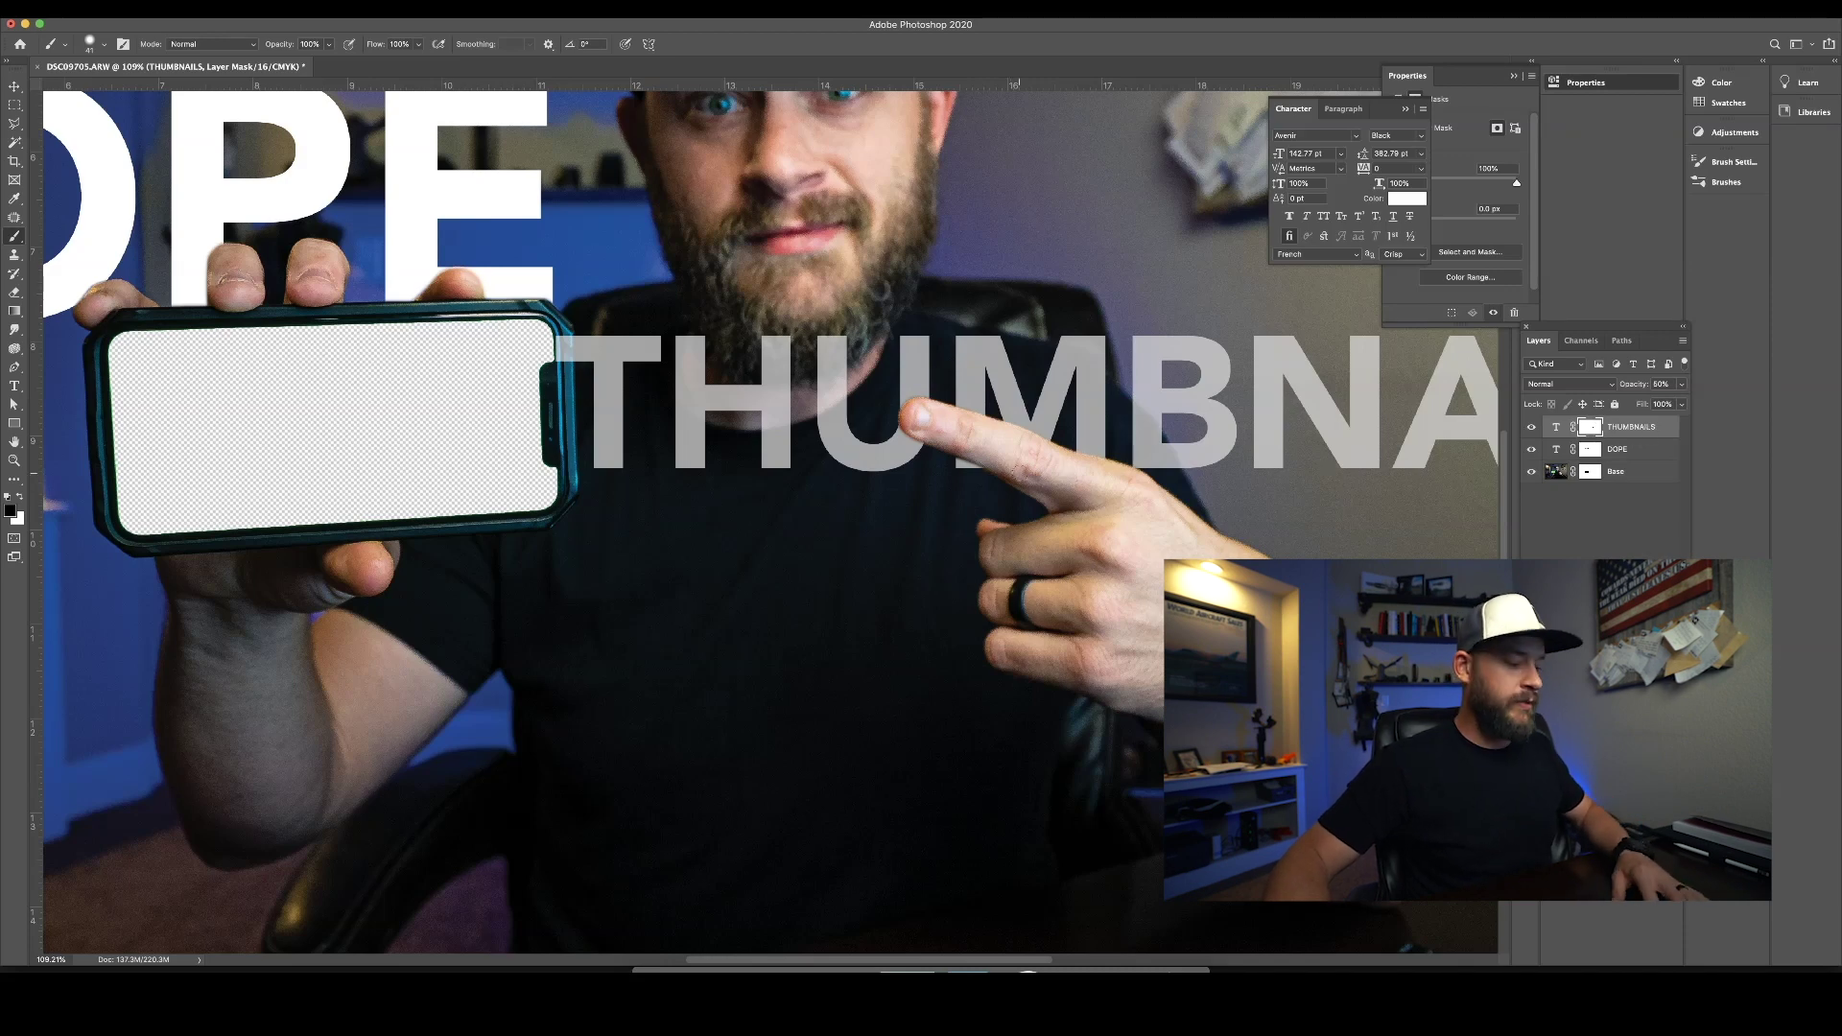
Step: Restore the THUMBNAILS layer's opacity to 100% and fit the whole composition in view
key(v)
key(0)
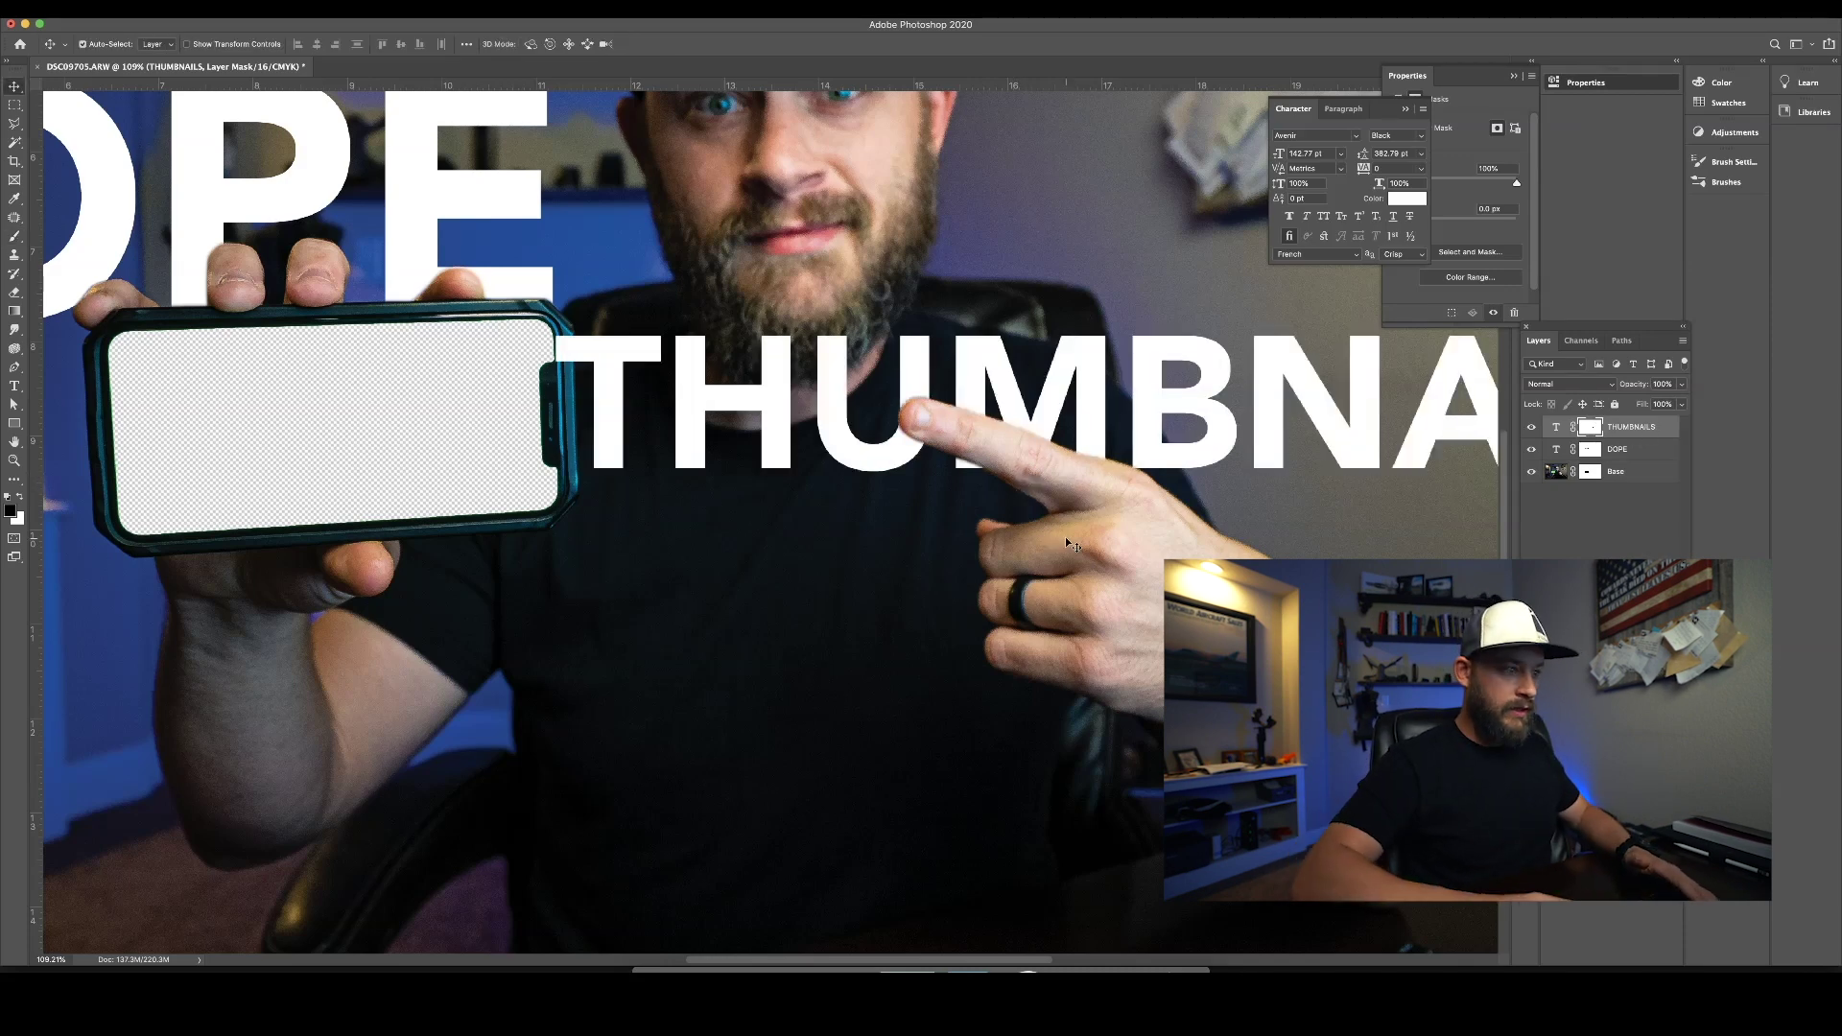
key(super+0)
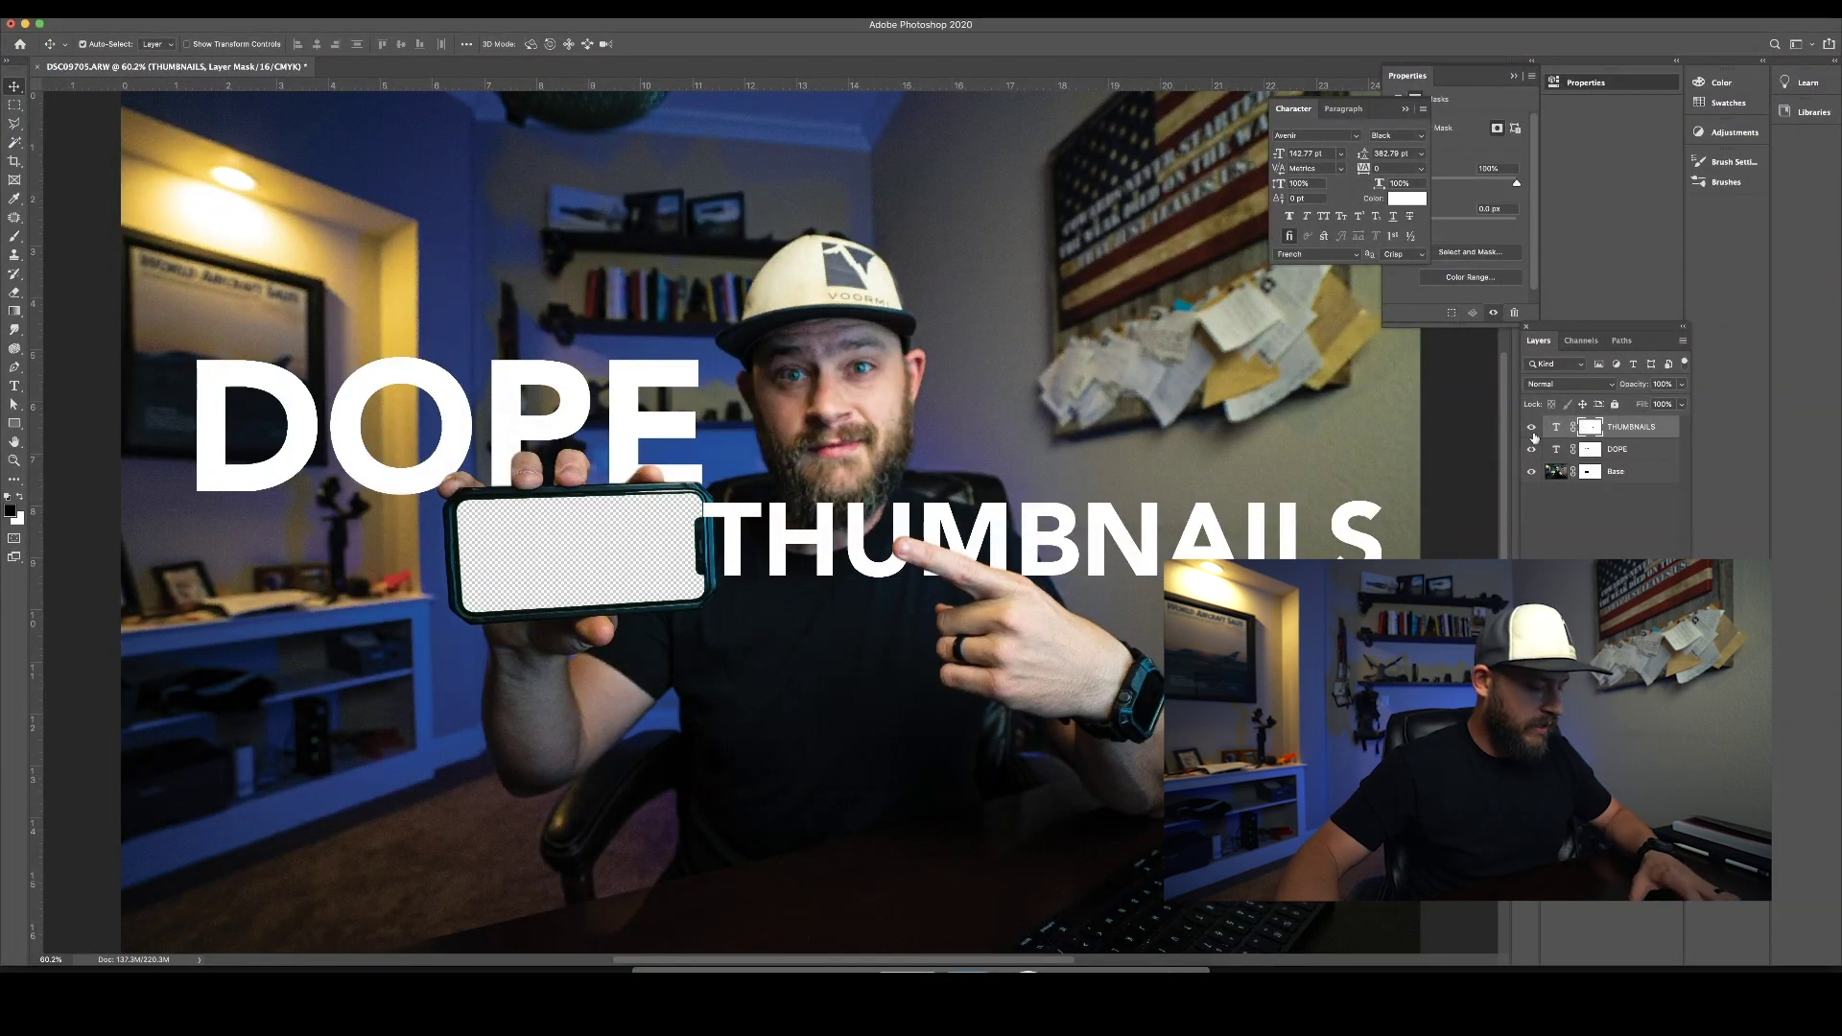
Step: Brush on the THUMBNAILS layer mask to hide the T's crossbar where it overlaps the phone case's upper corner
key(b)
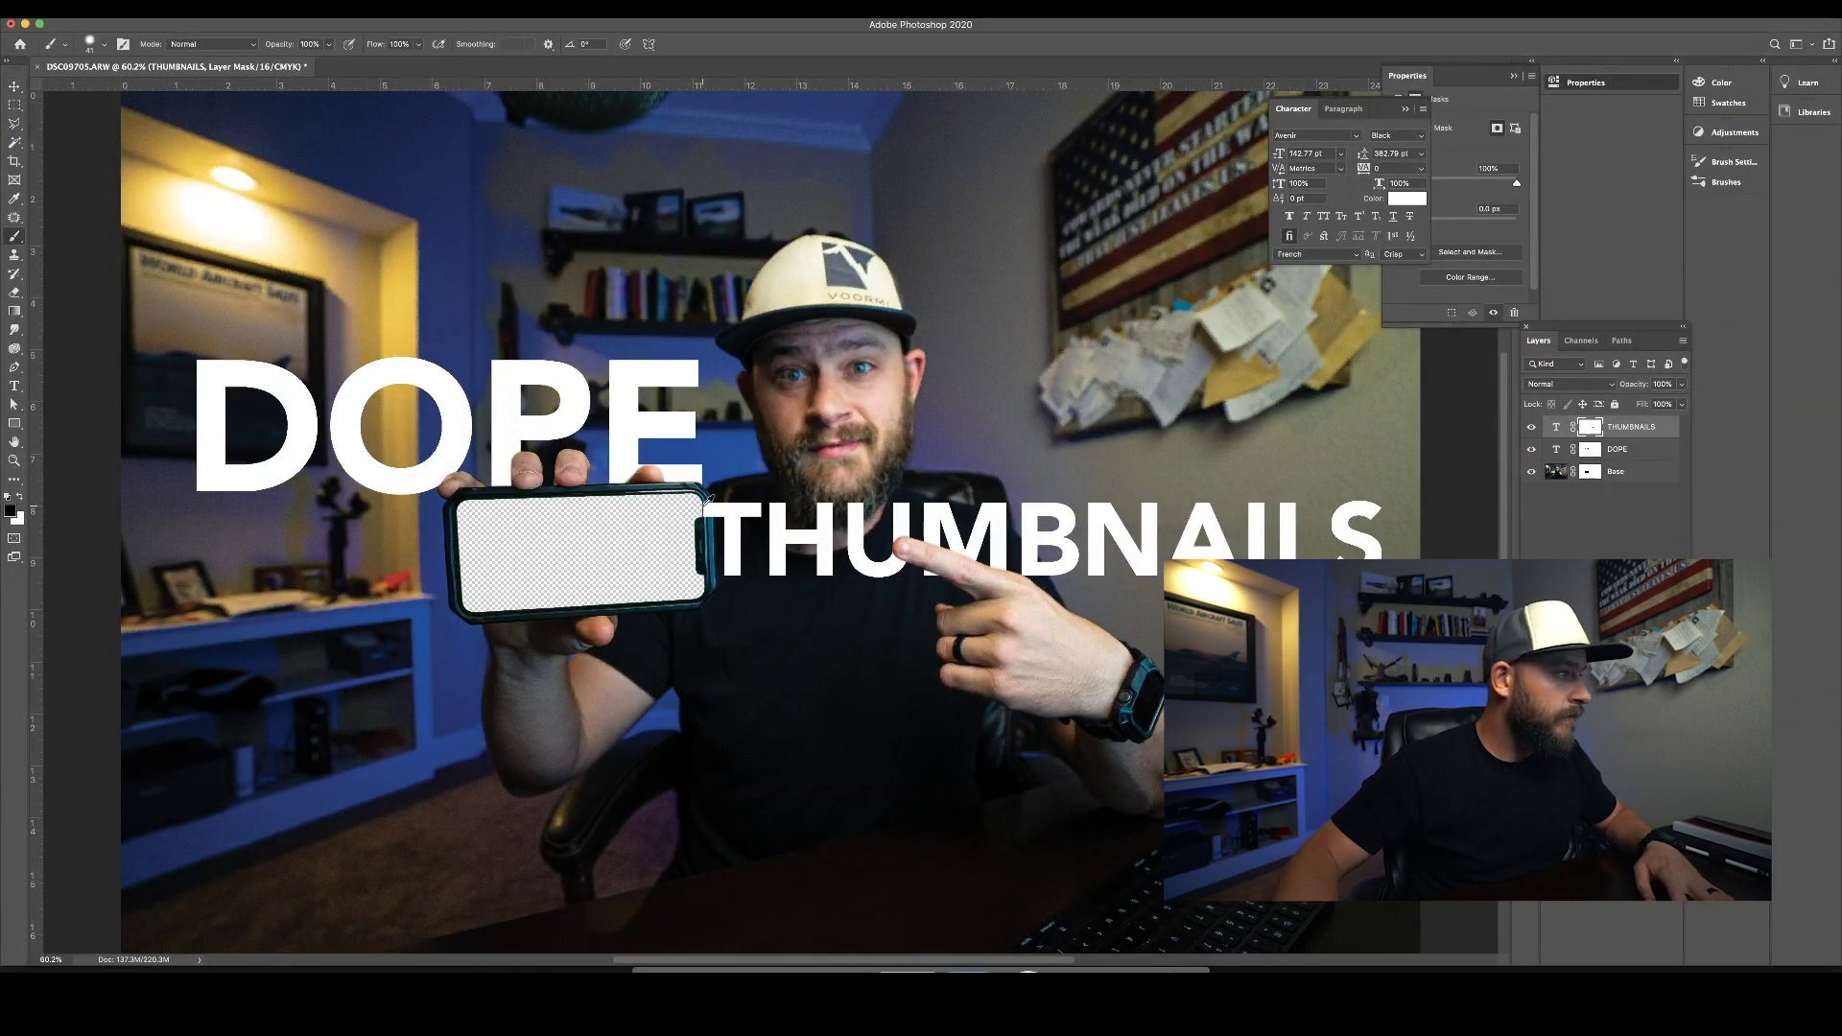
scroll(707, 497, up, 10)
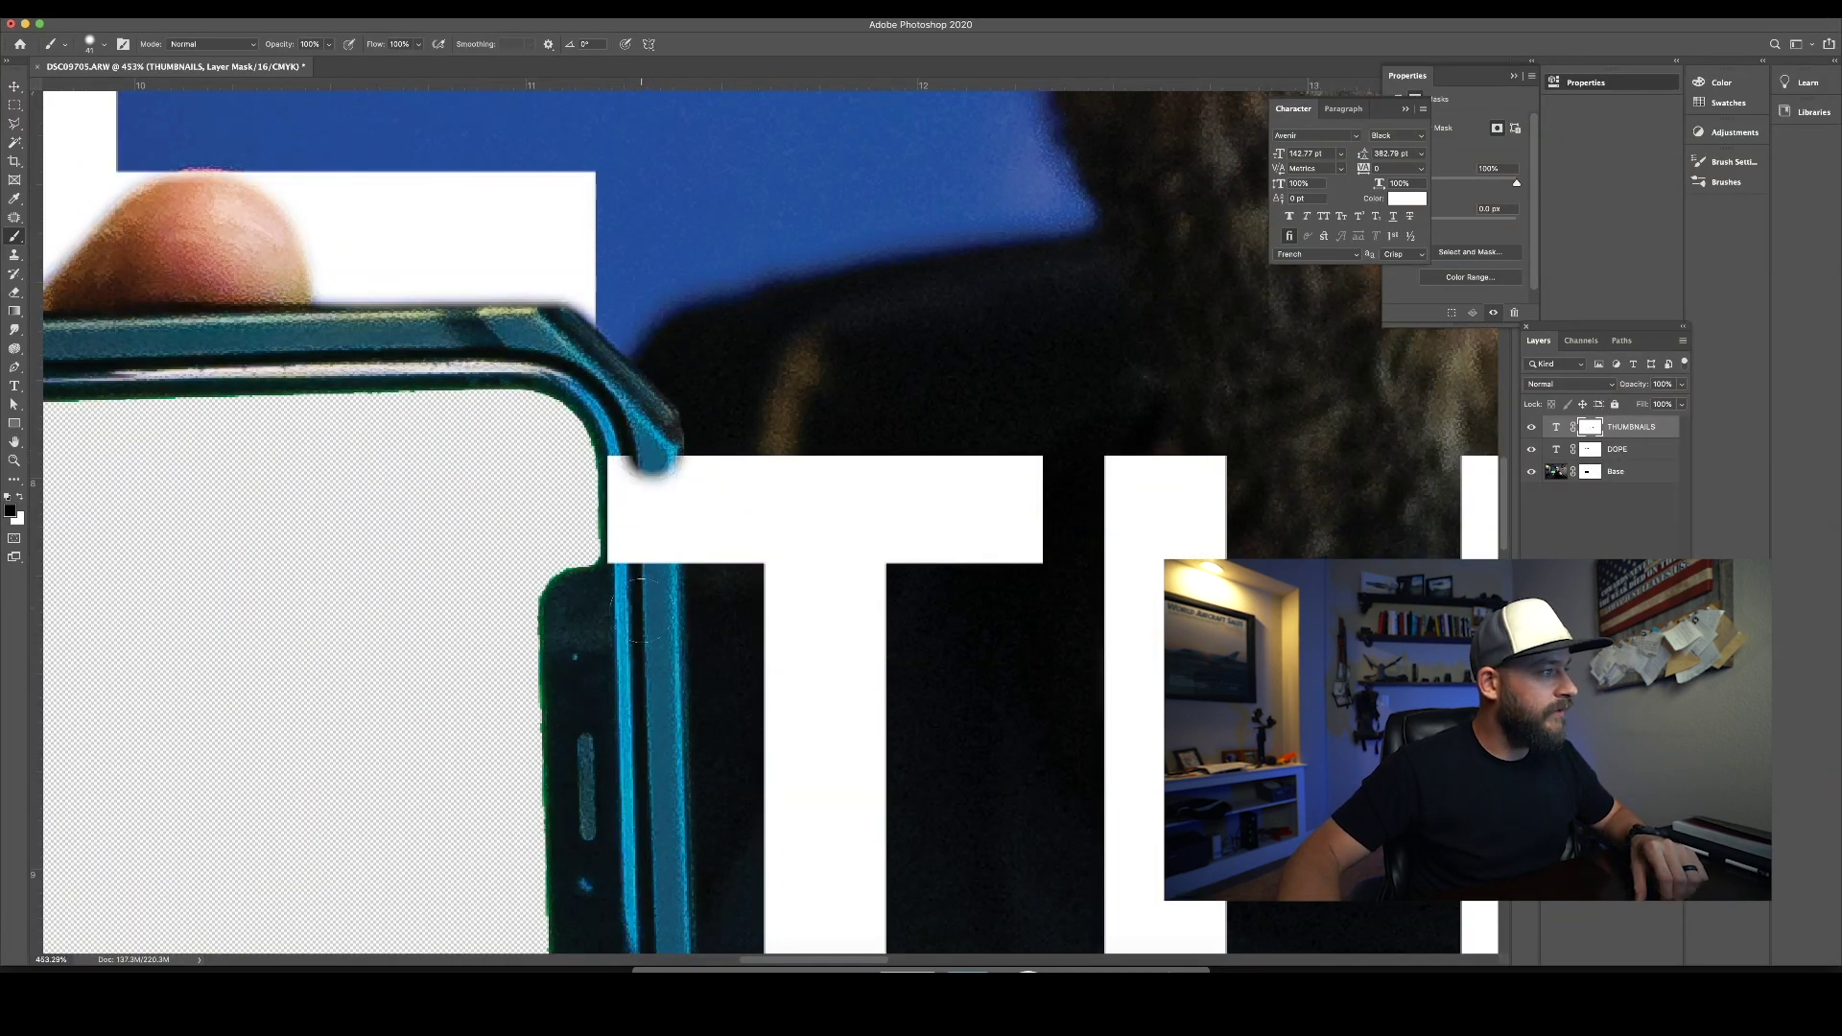
drag(651, 448, 624, 476)
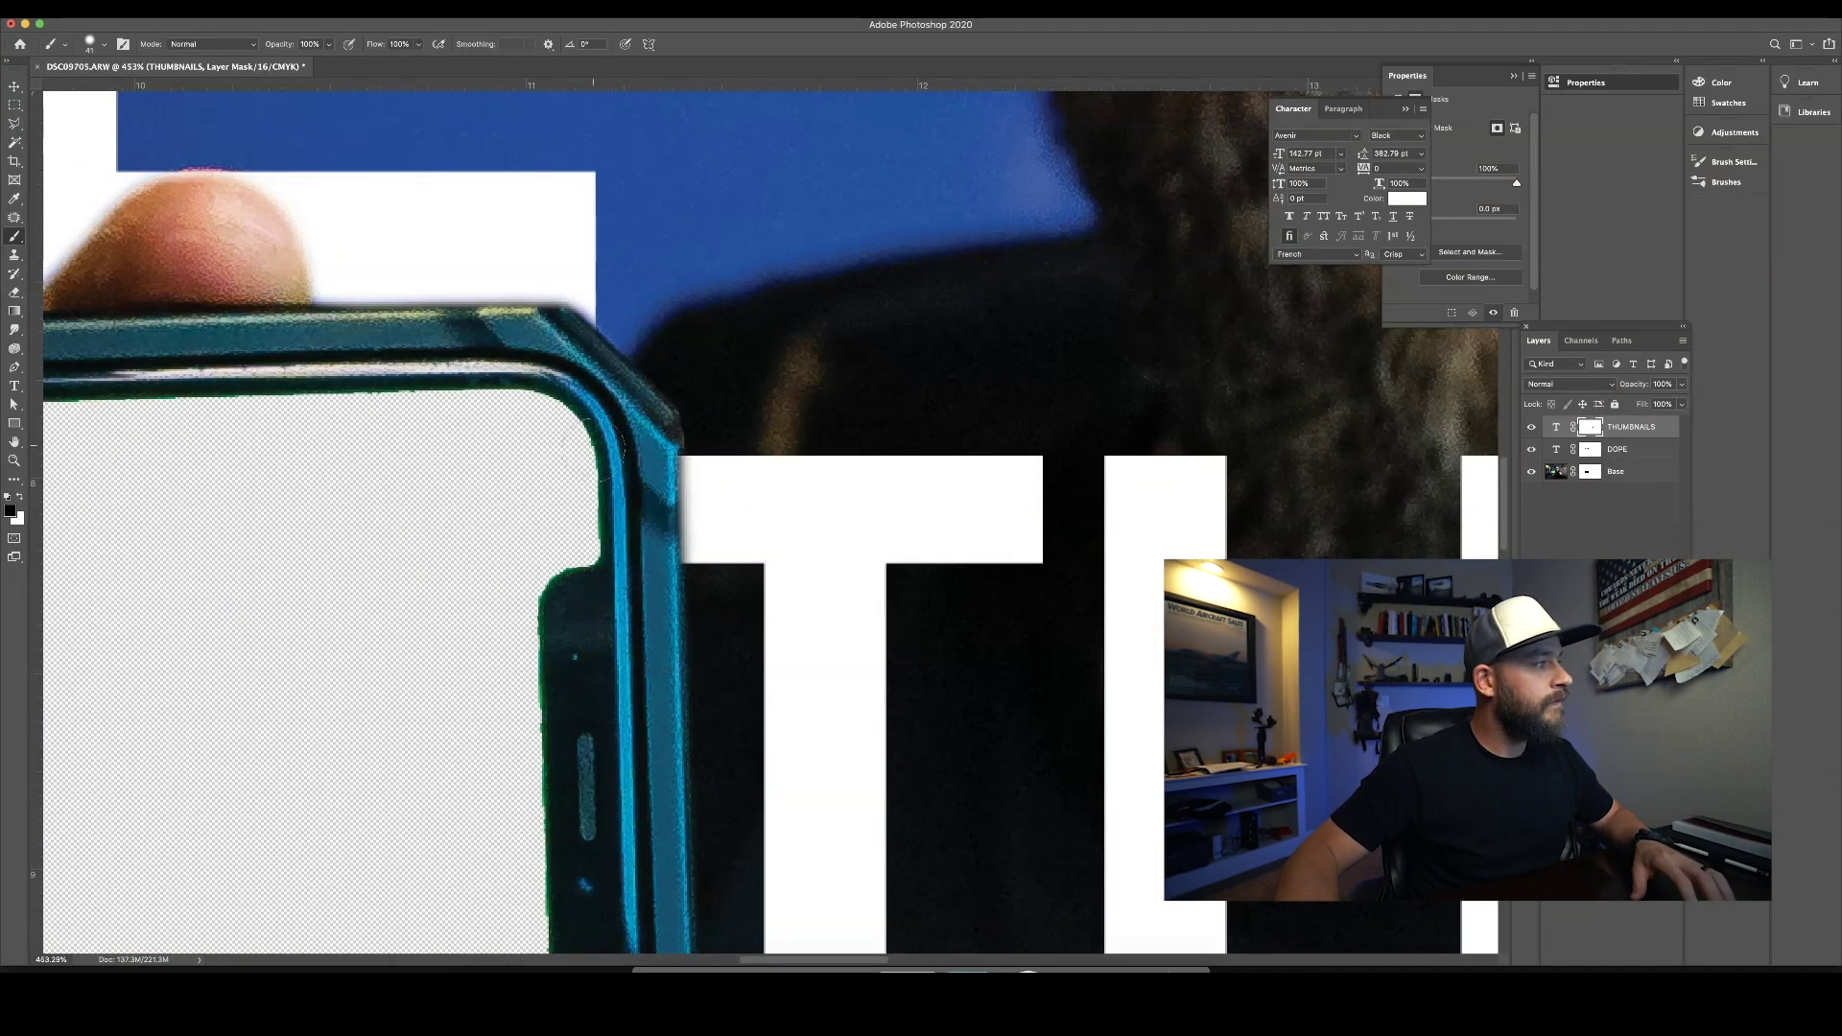
key(super+0)
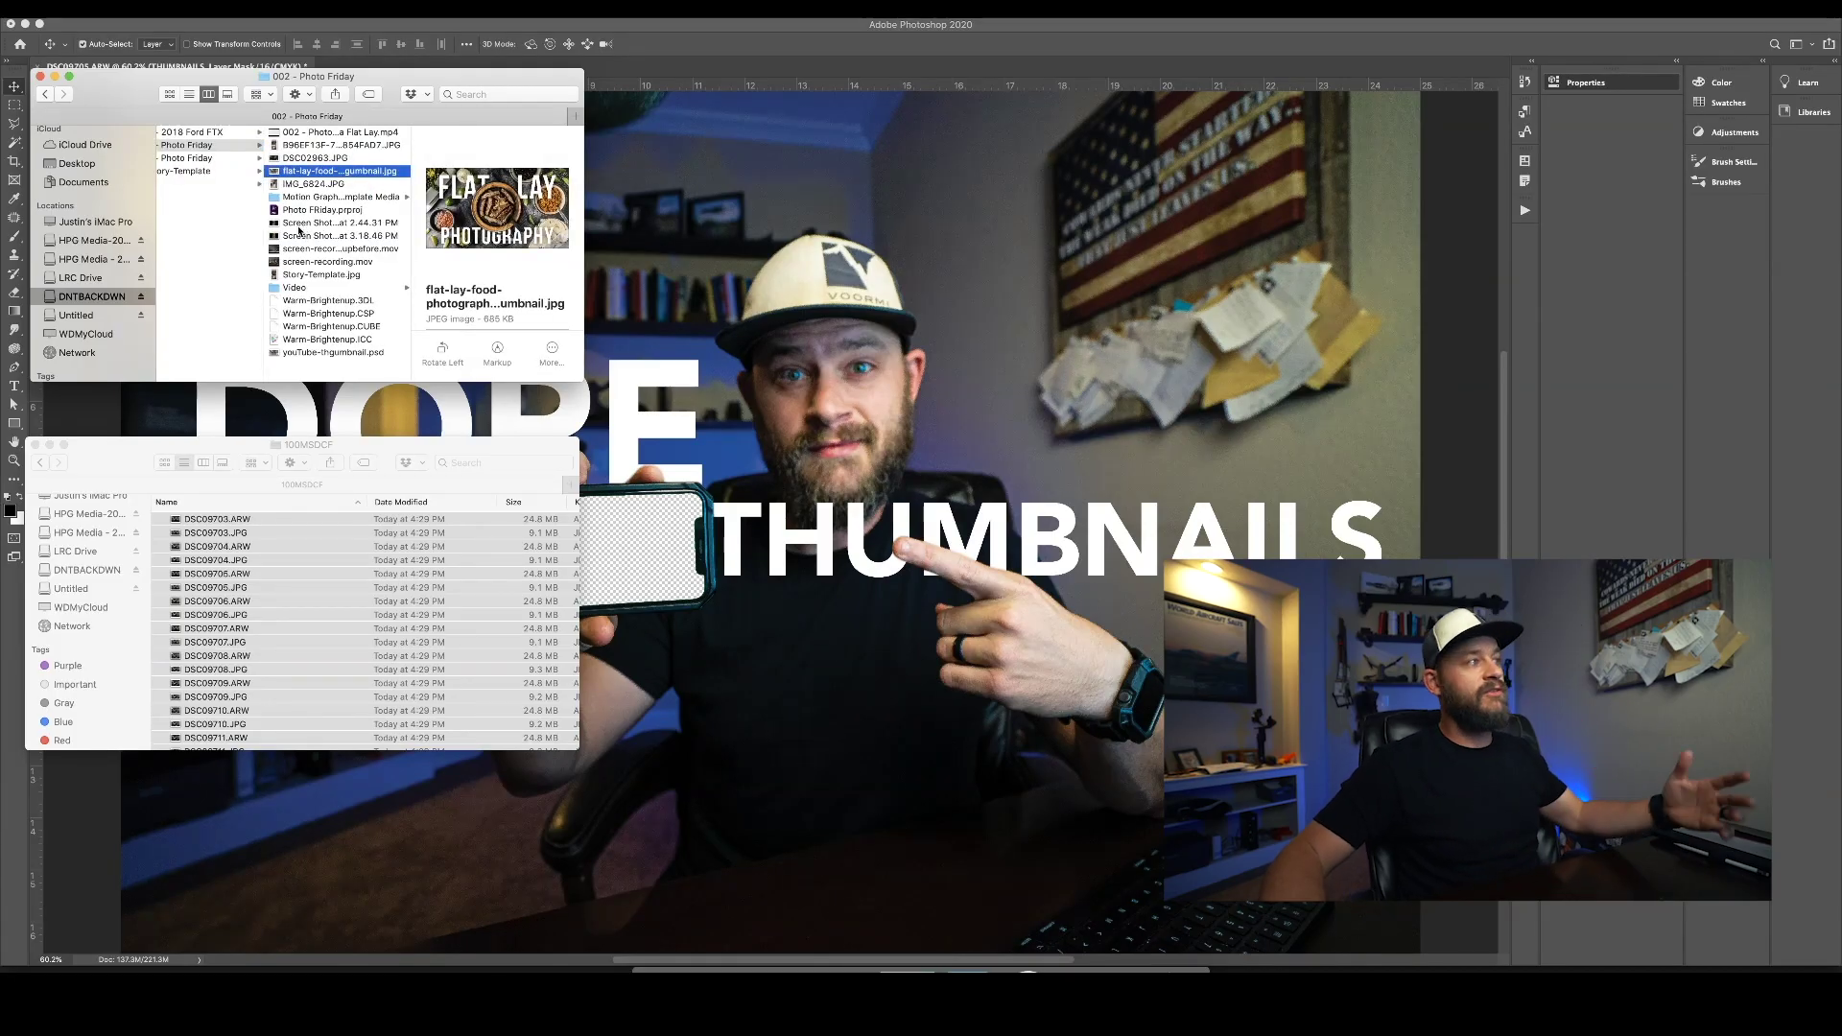
Step: Place the flat-lay food photography YouTube thumbnail JPEG, scaled down to about 26%, over the phone's screen
drag(272, 171, 795, 428)
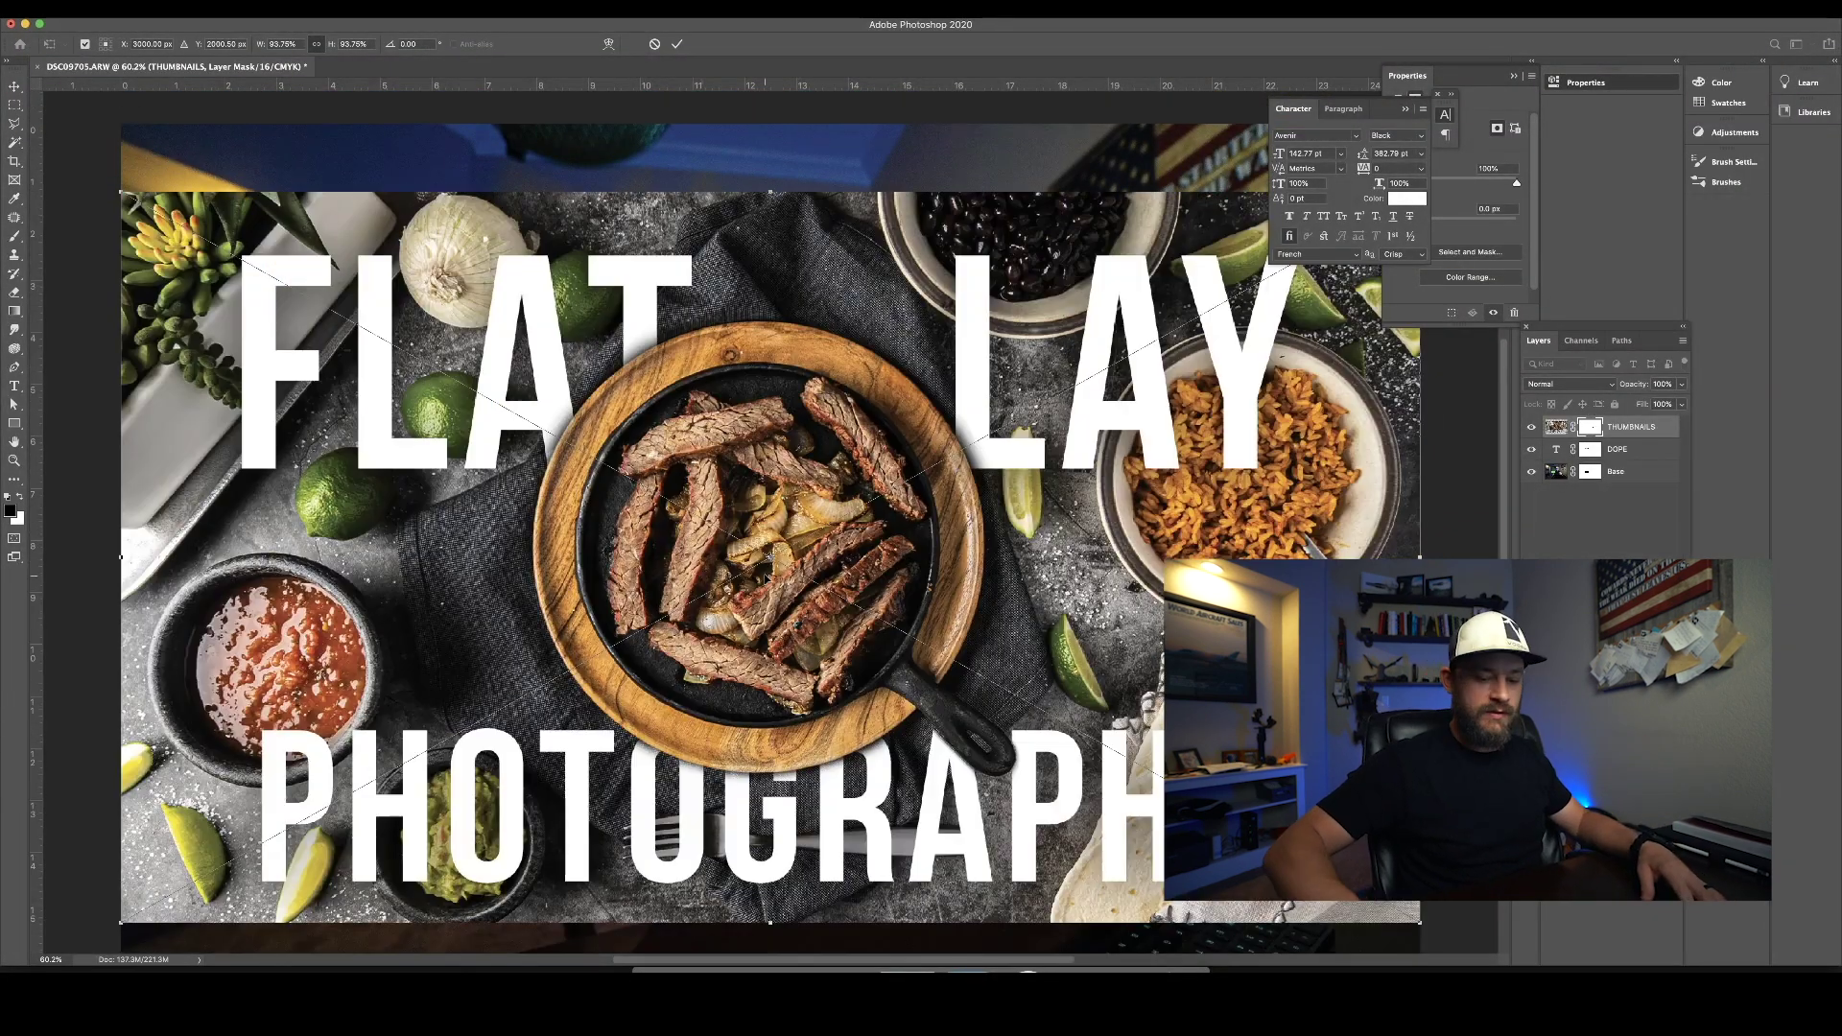
key(Return)
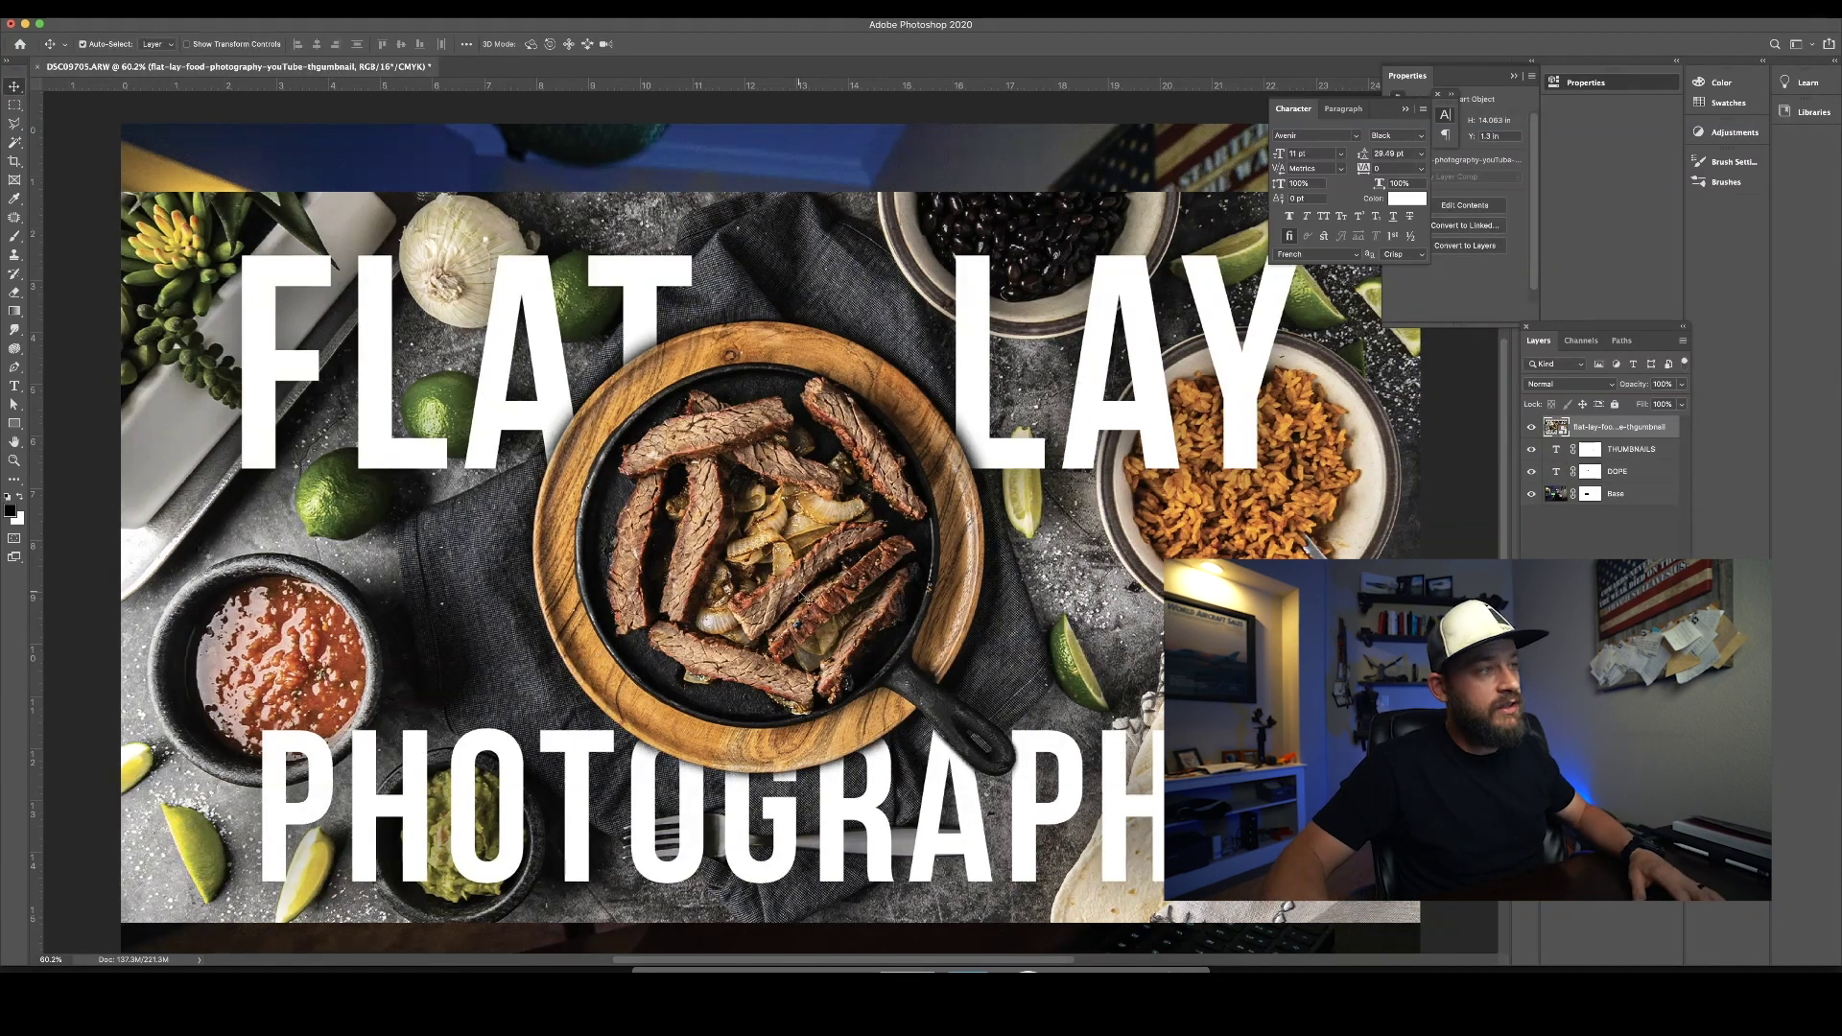
key(ctrl+t)
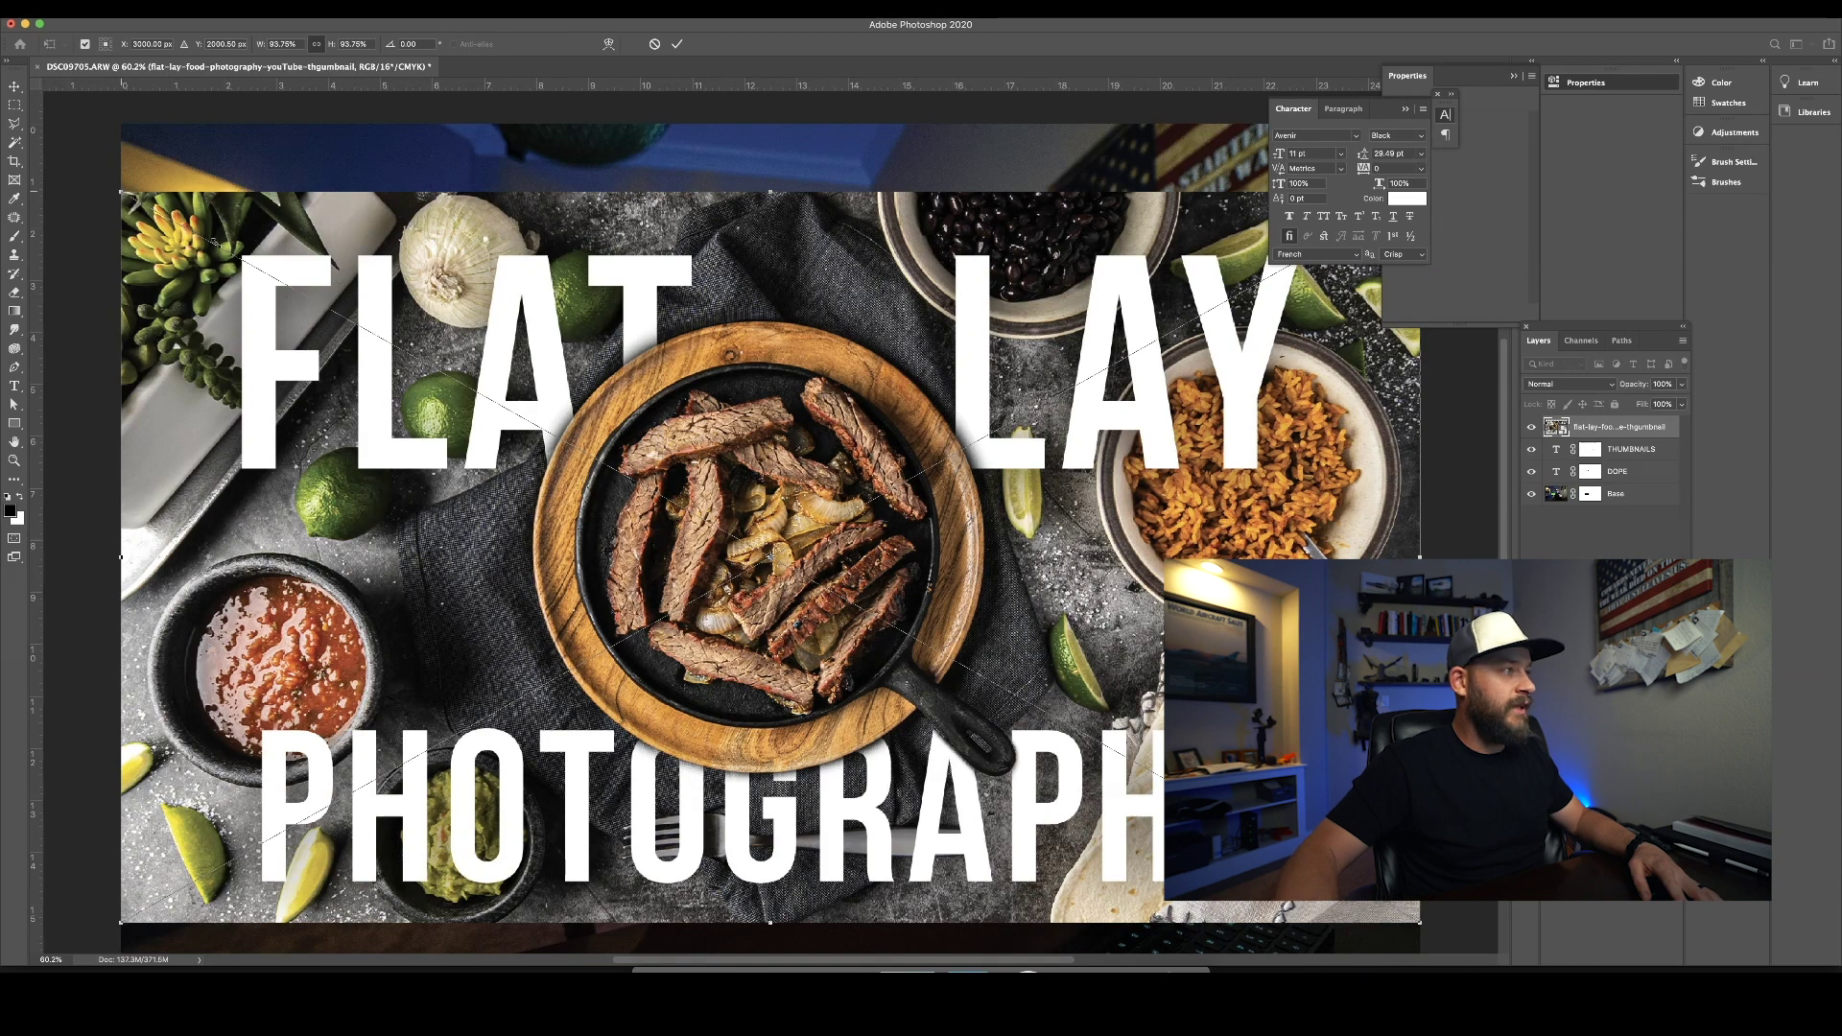
drag(121, 192, 607, 425)
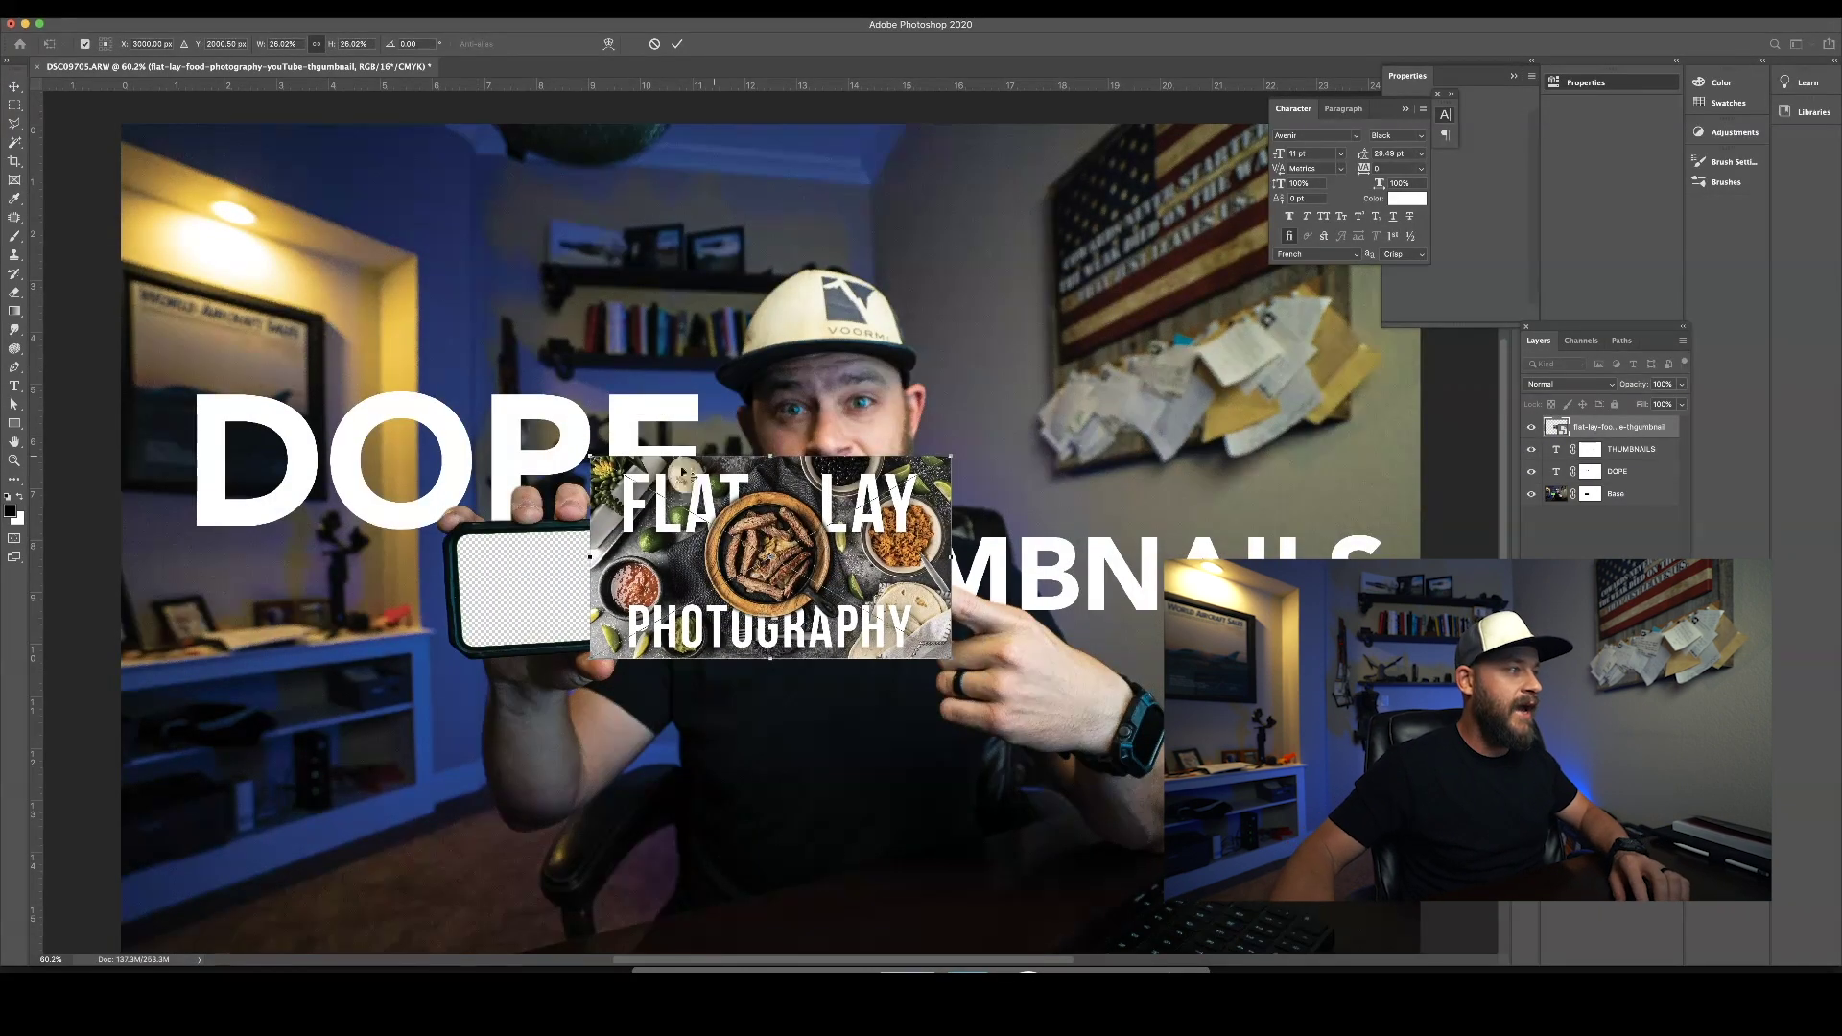
key(Return)
drag(778, 499, 573, 523)
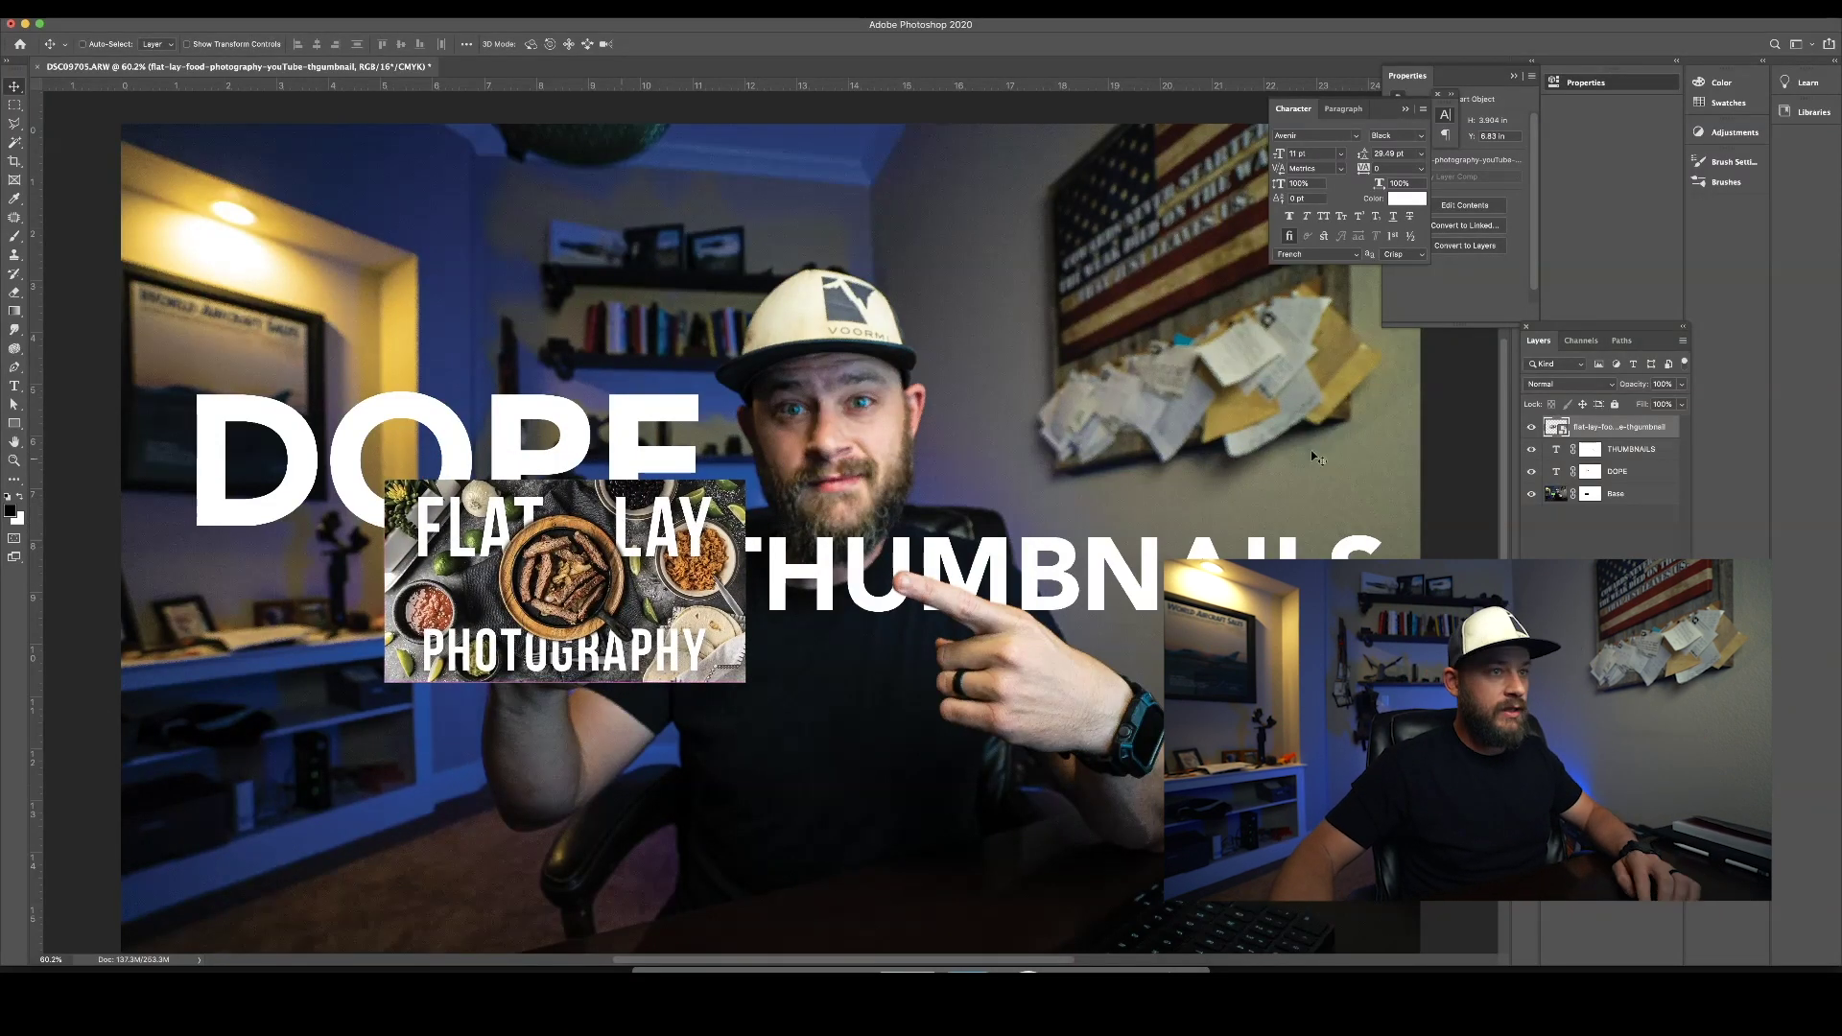
Step: Hide the flat-lay image layer and select the phone's transparent screen area by loading and inverting the Base layer's mask
click(1531, 427)
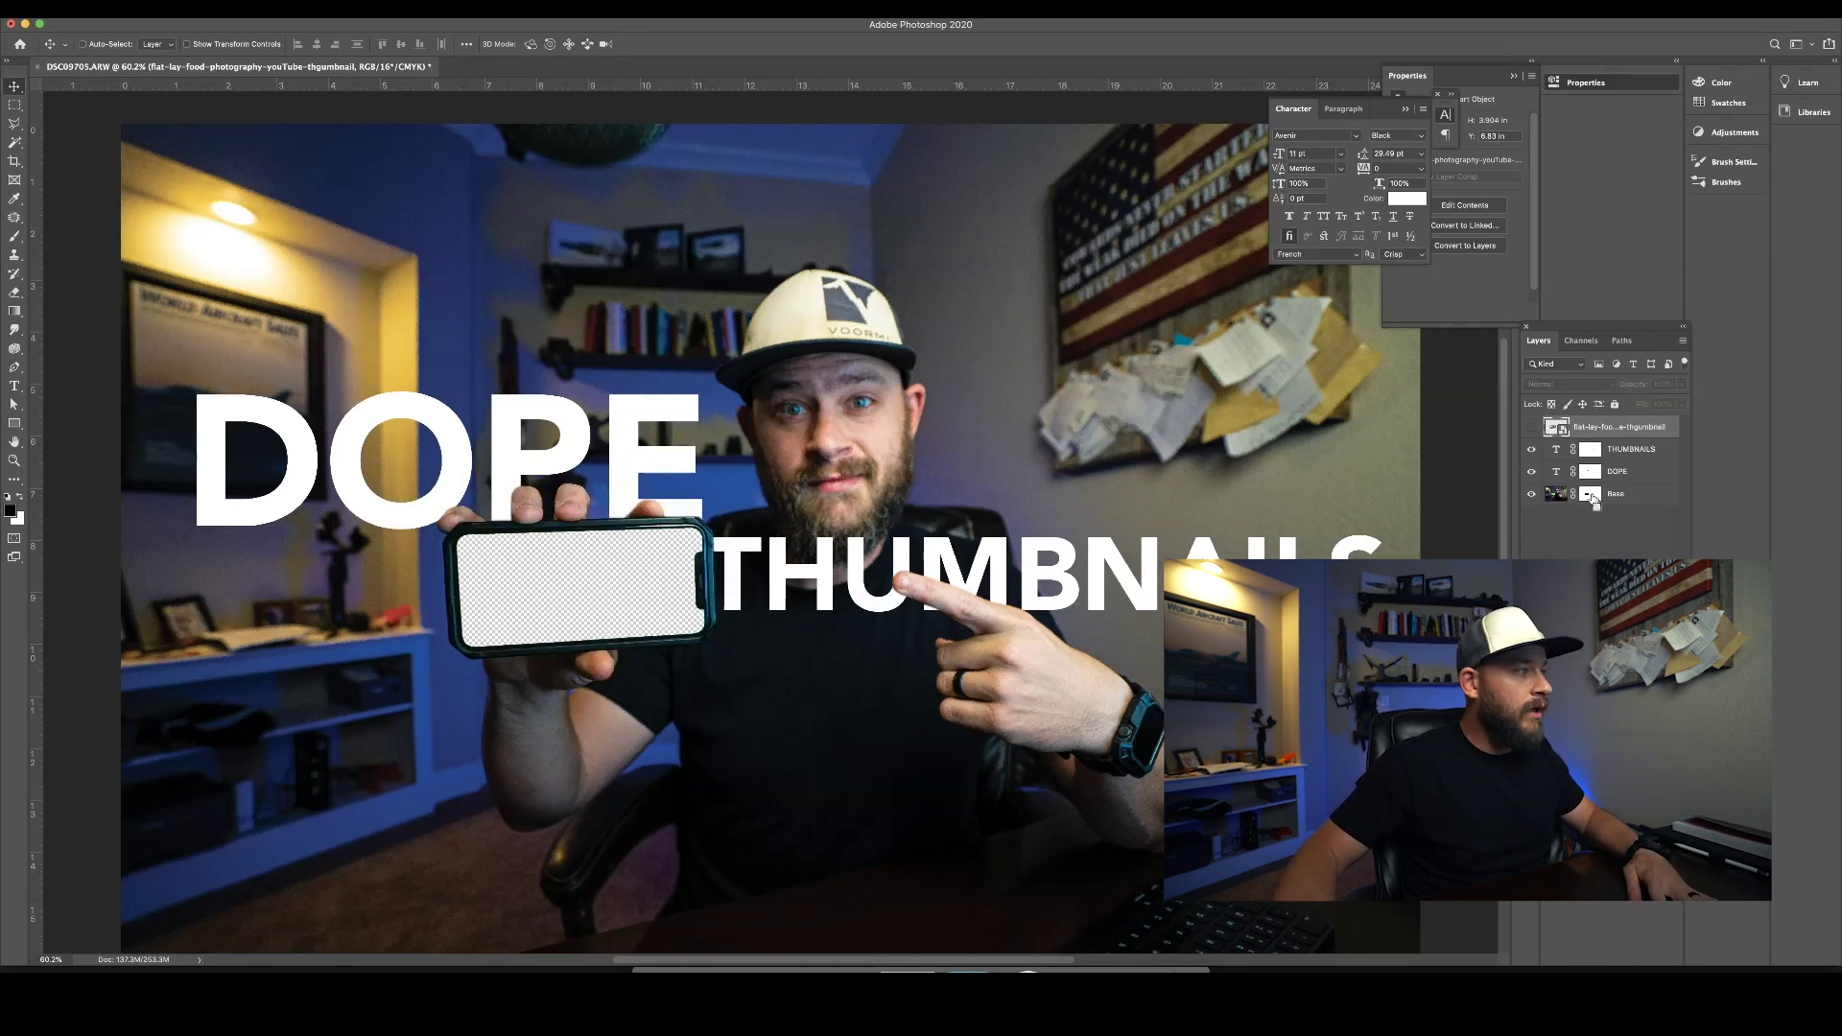
ctrl+click(1591, 497)
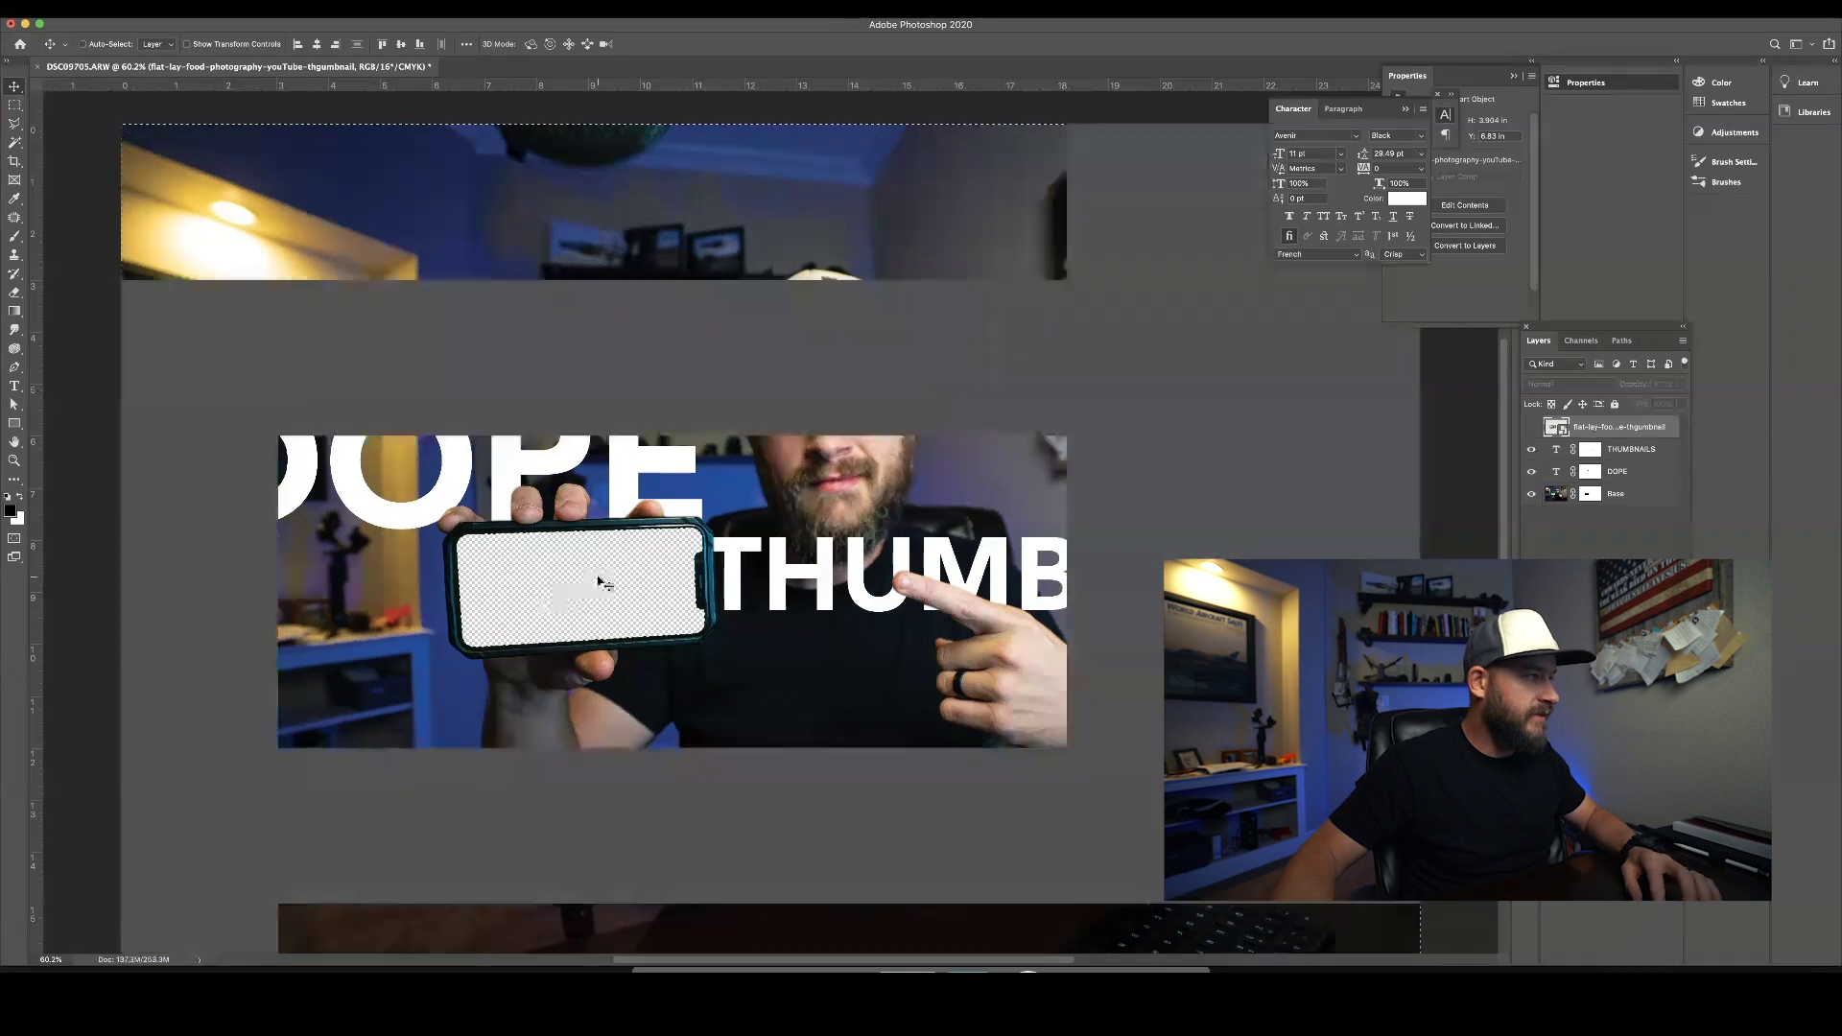
key(ctrl+d)
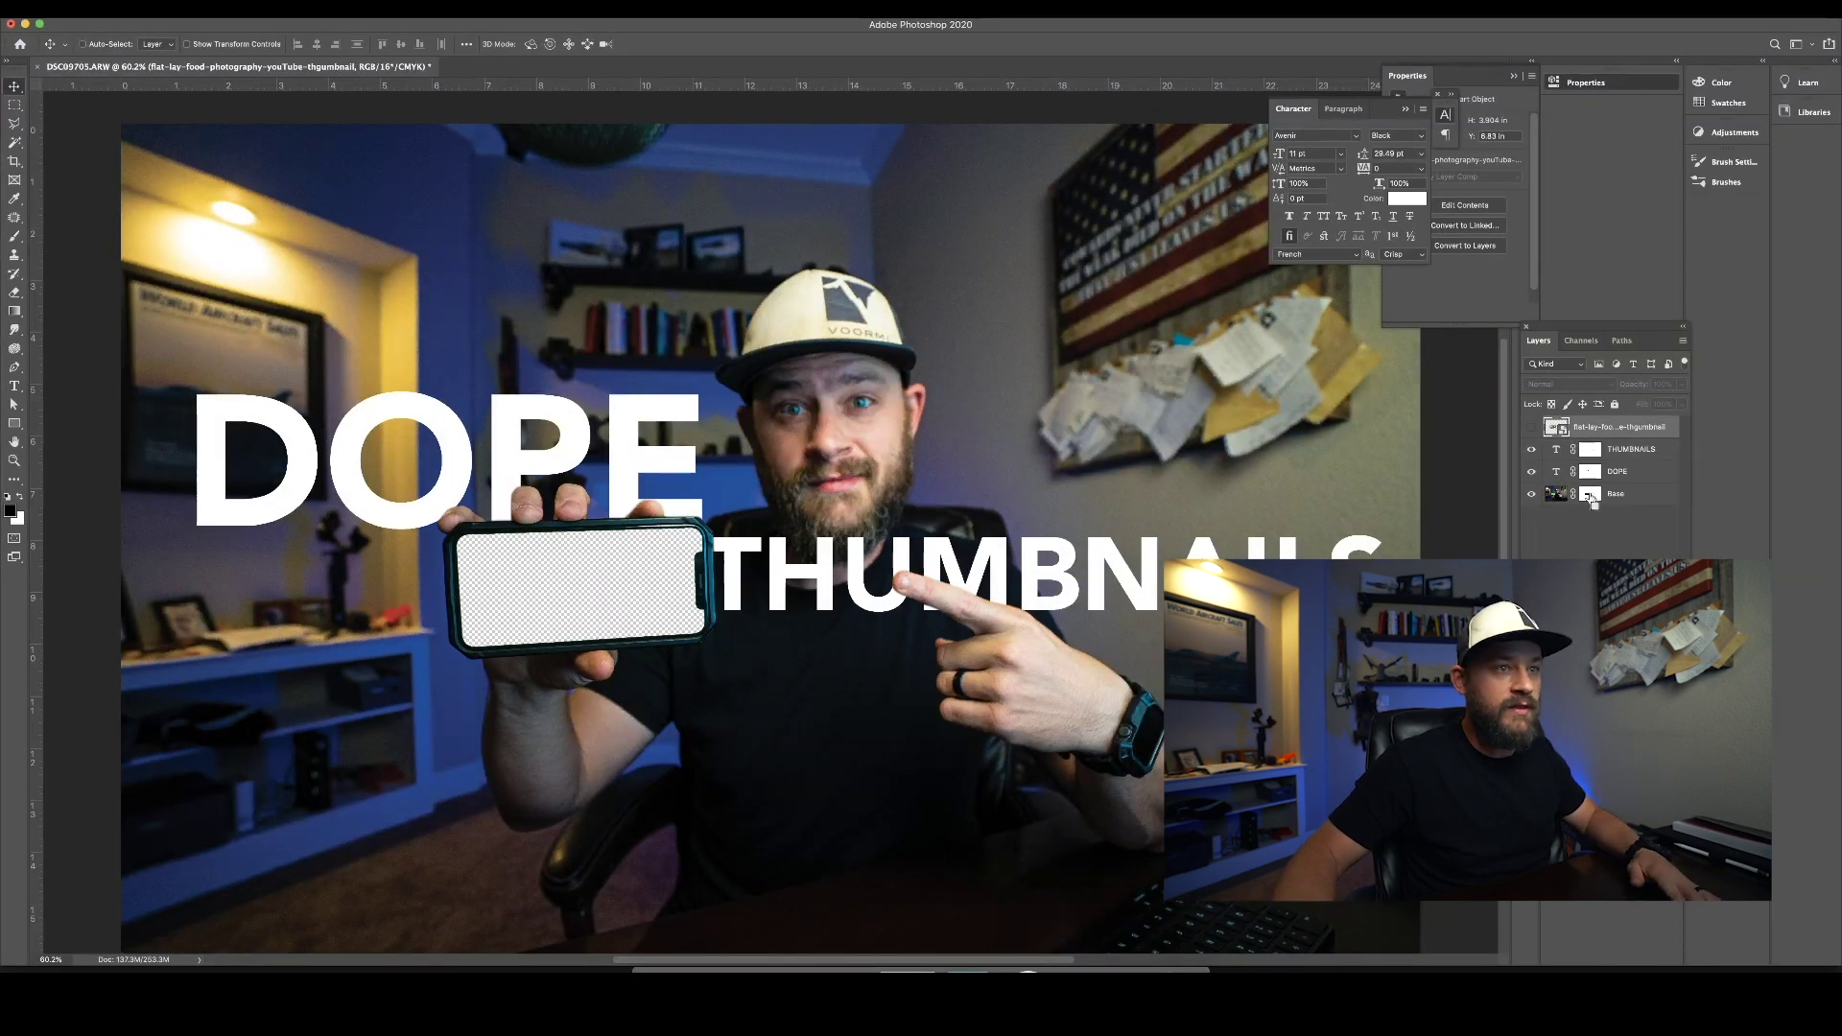
ctrl+click(1592, 496)
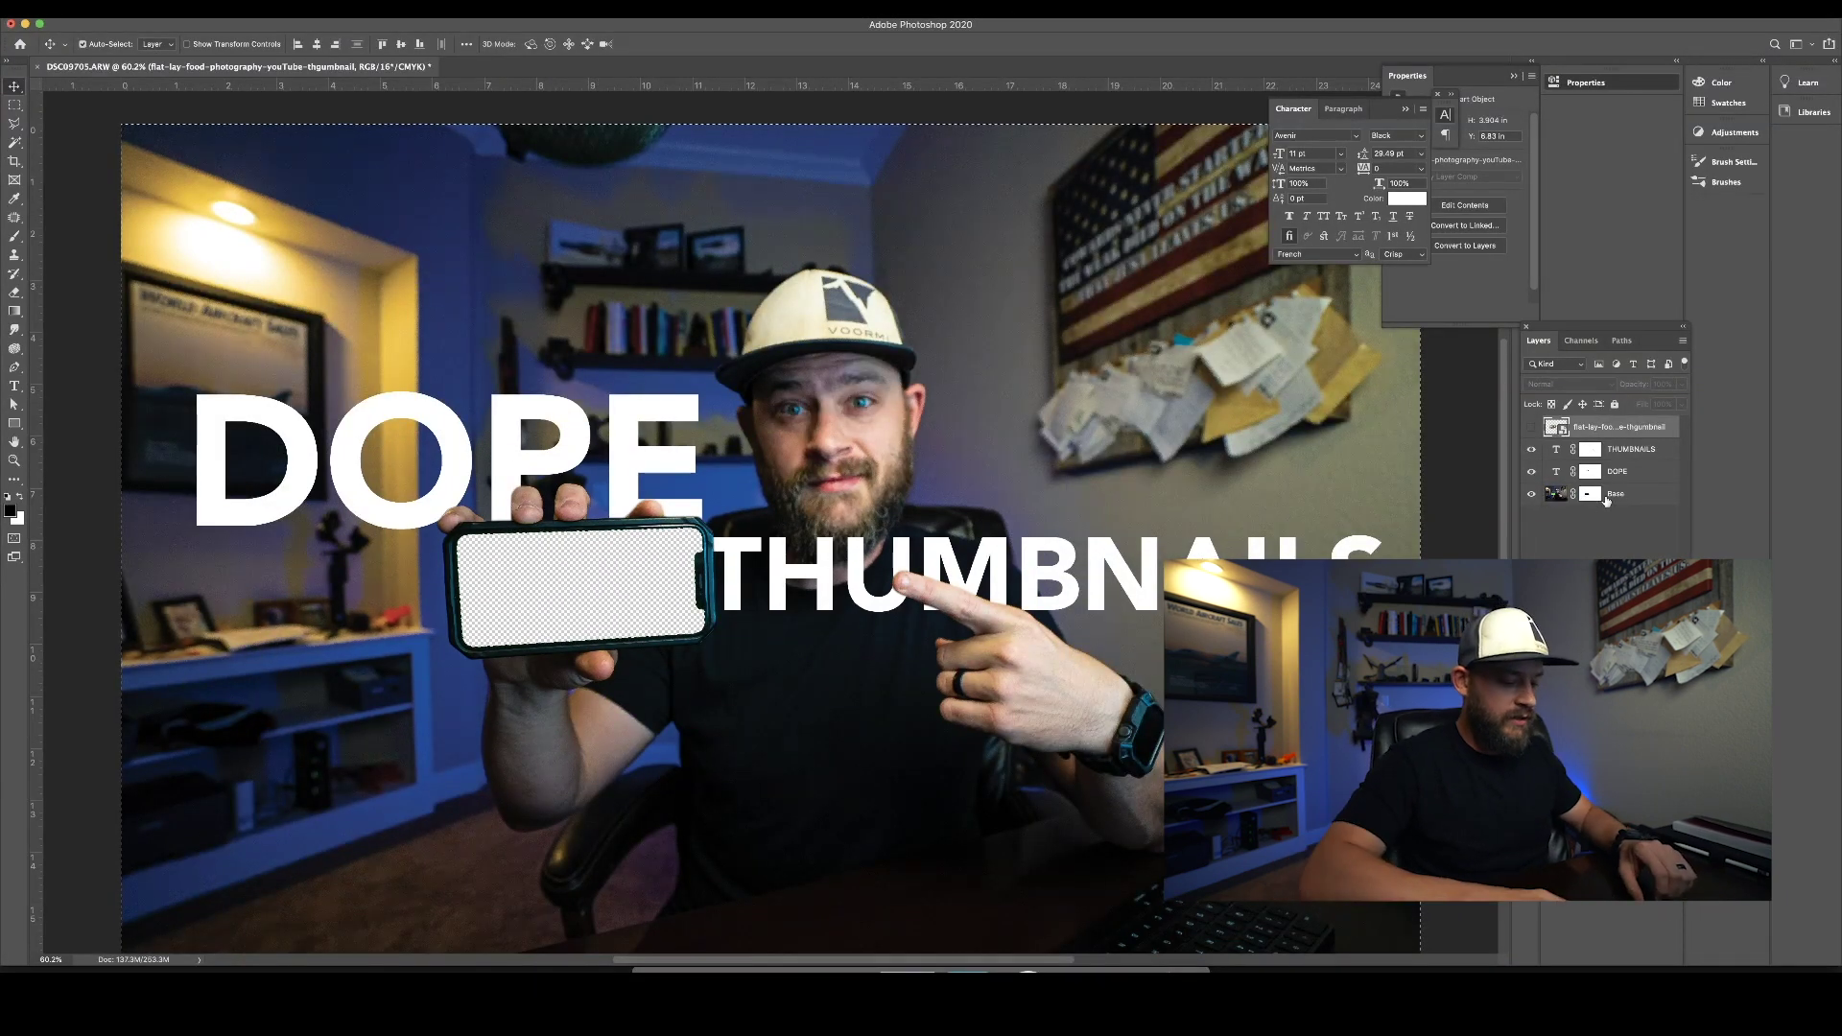
key(ctrl+d)
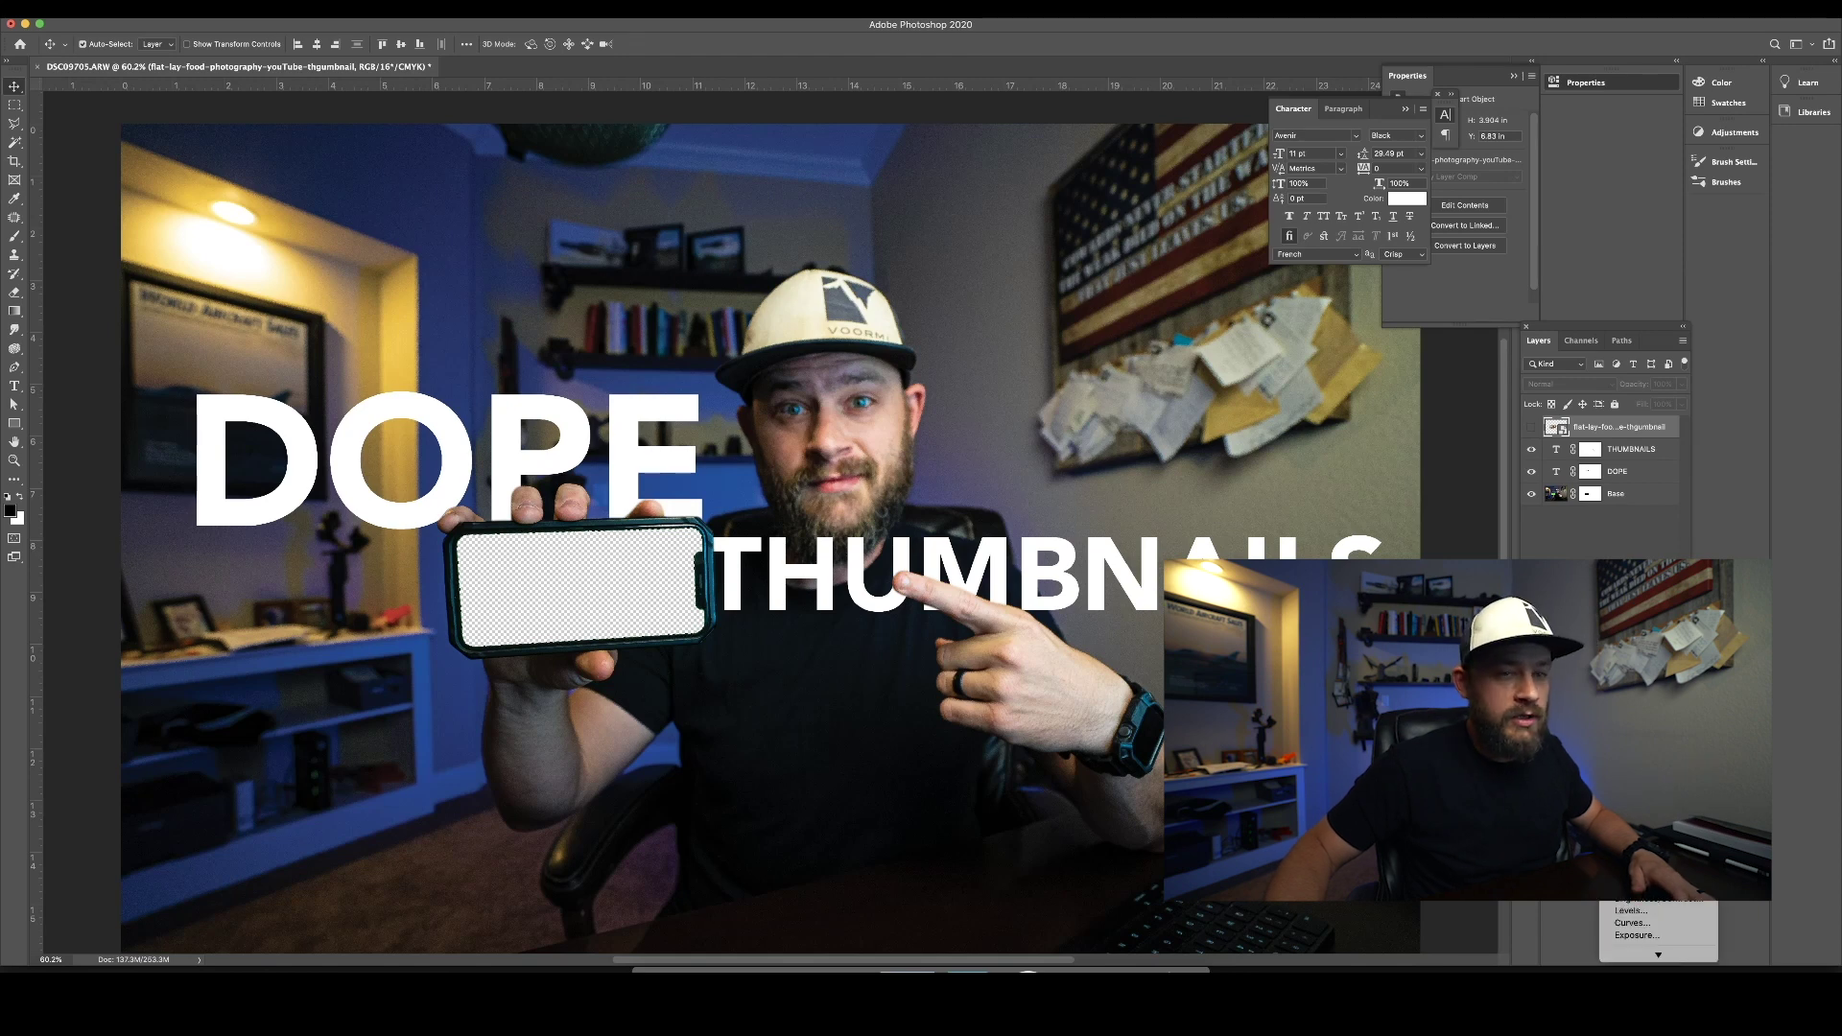
Step: Fill the phone screen selection with a black Solid Color layer and rename that layer Inside Phone
key(alt+BackSpace)
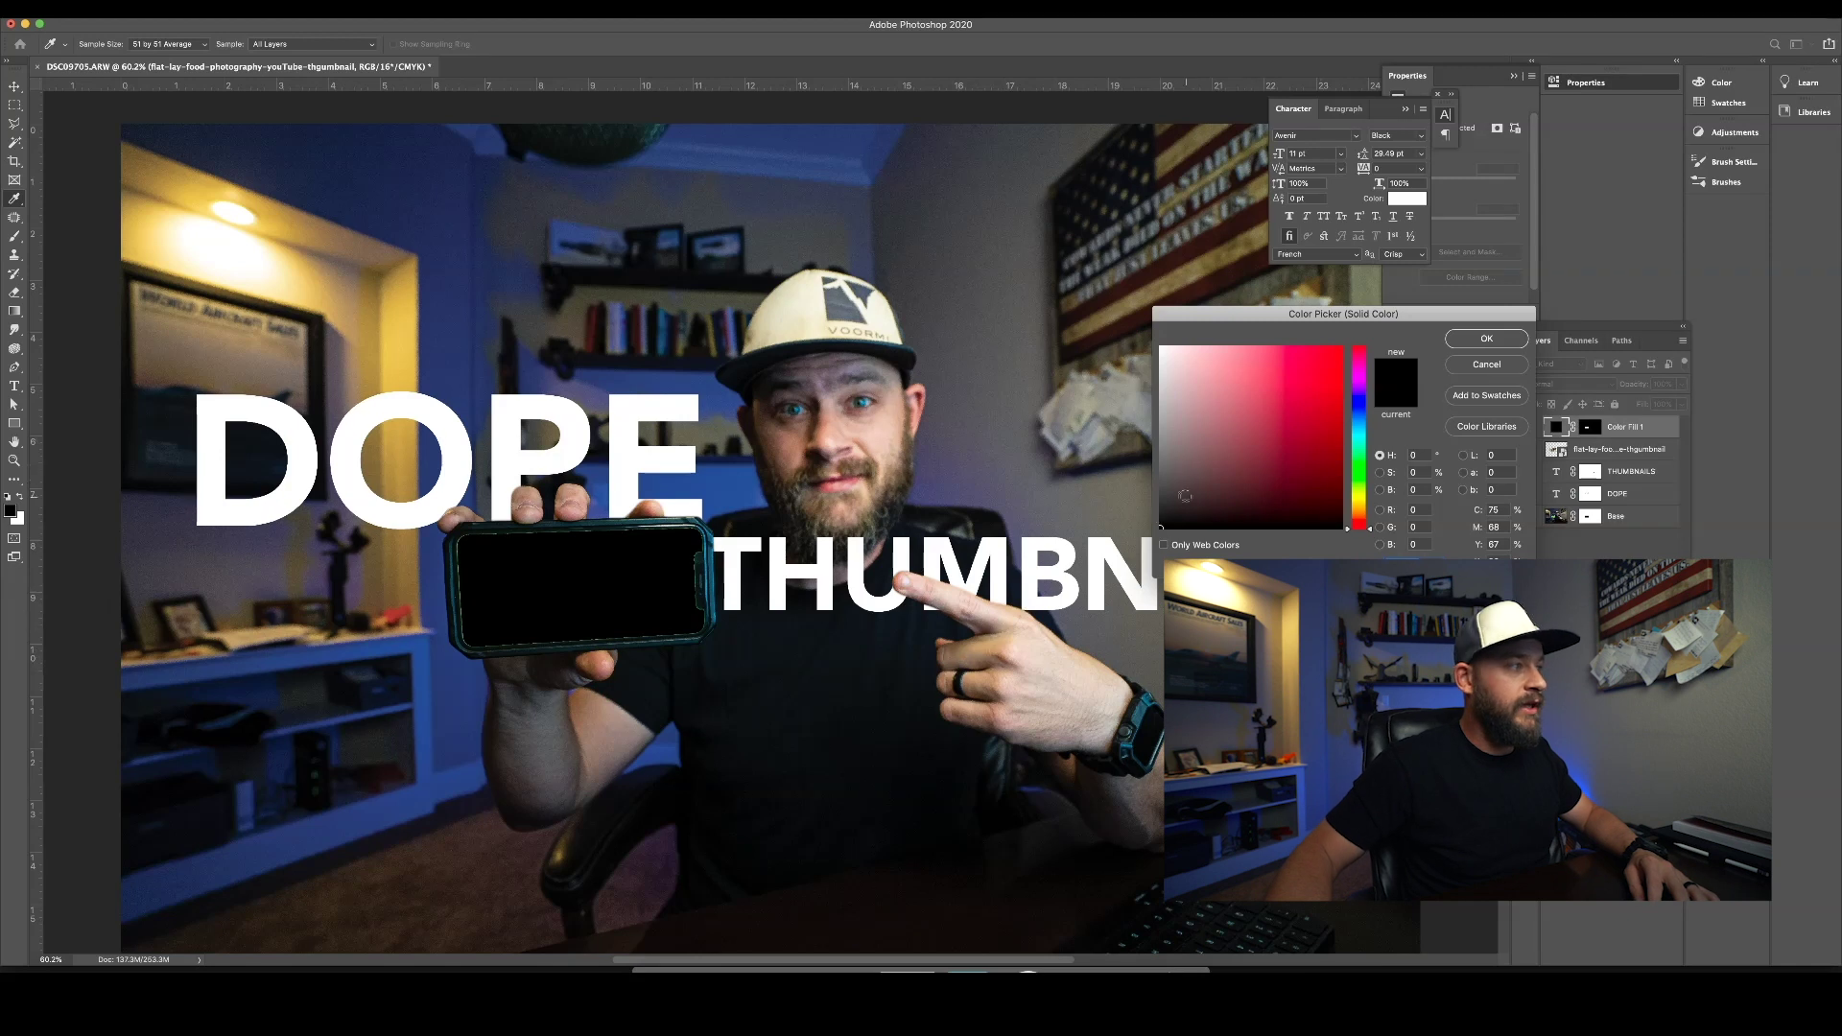
key(Return)
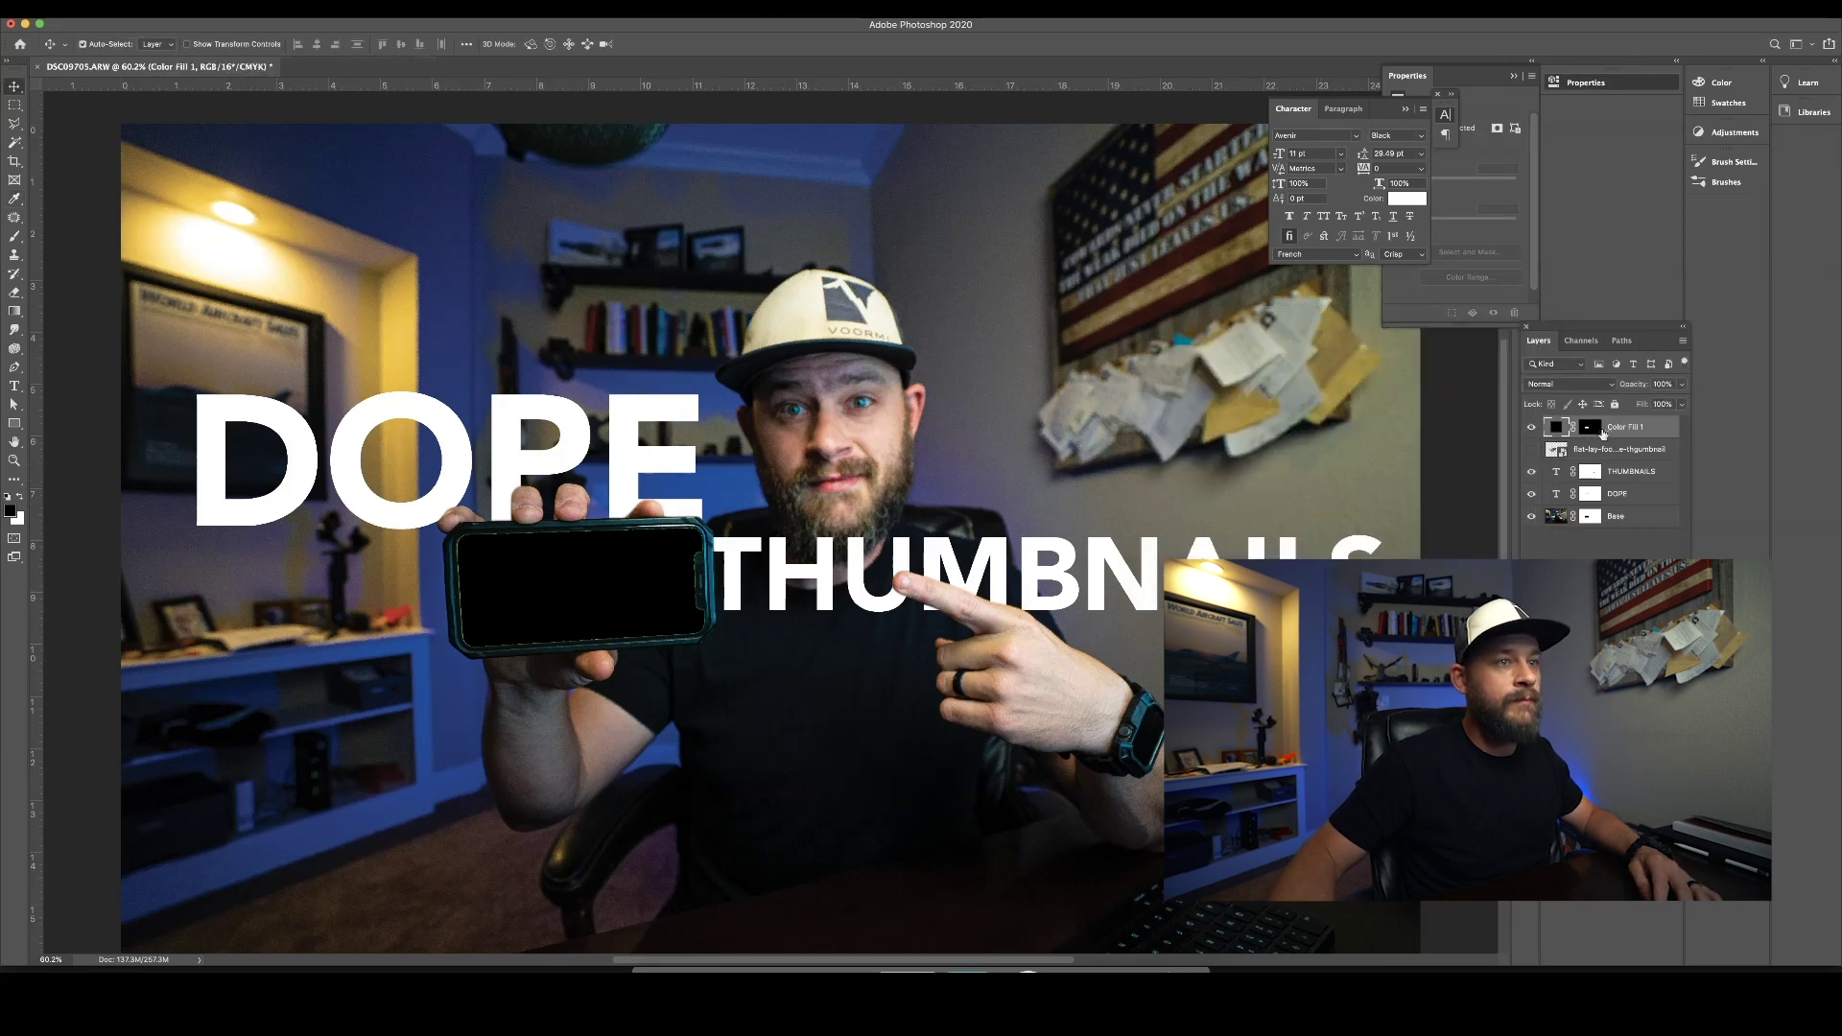
double_click(1630, 427)
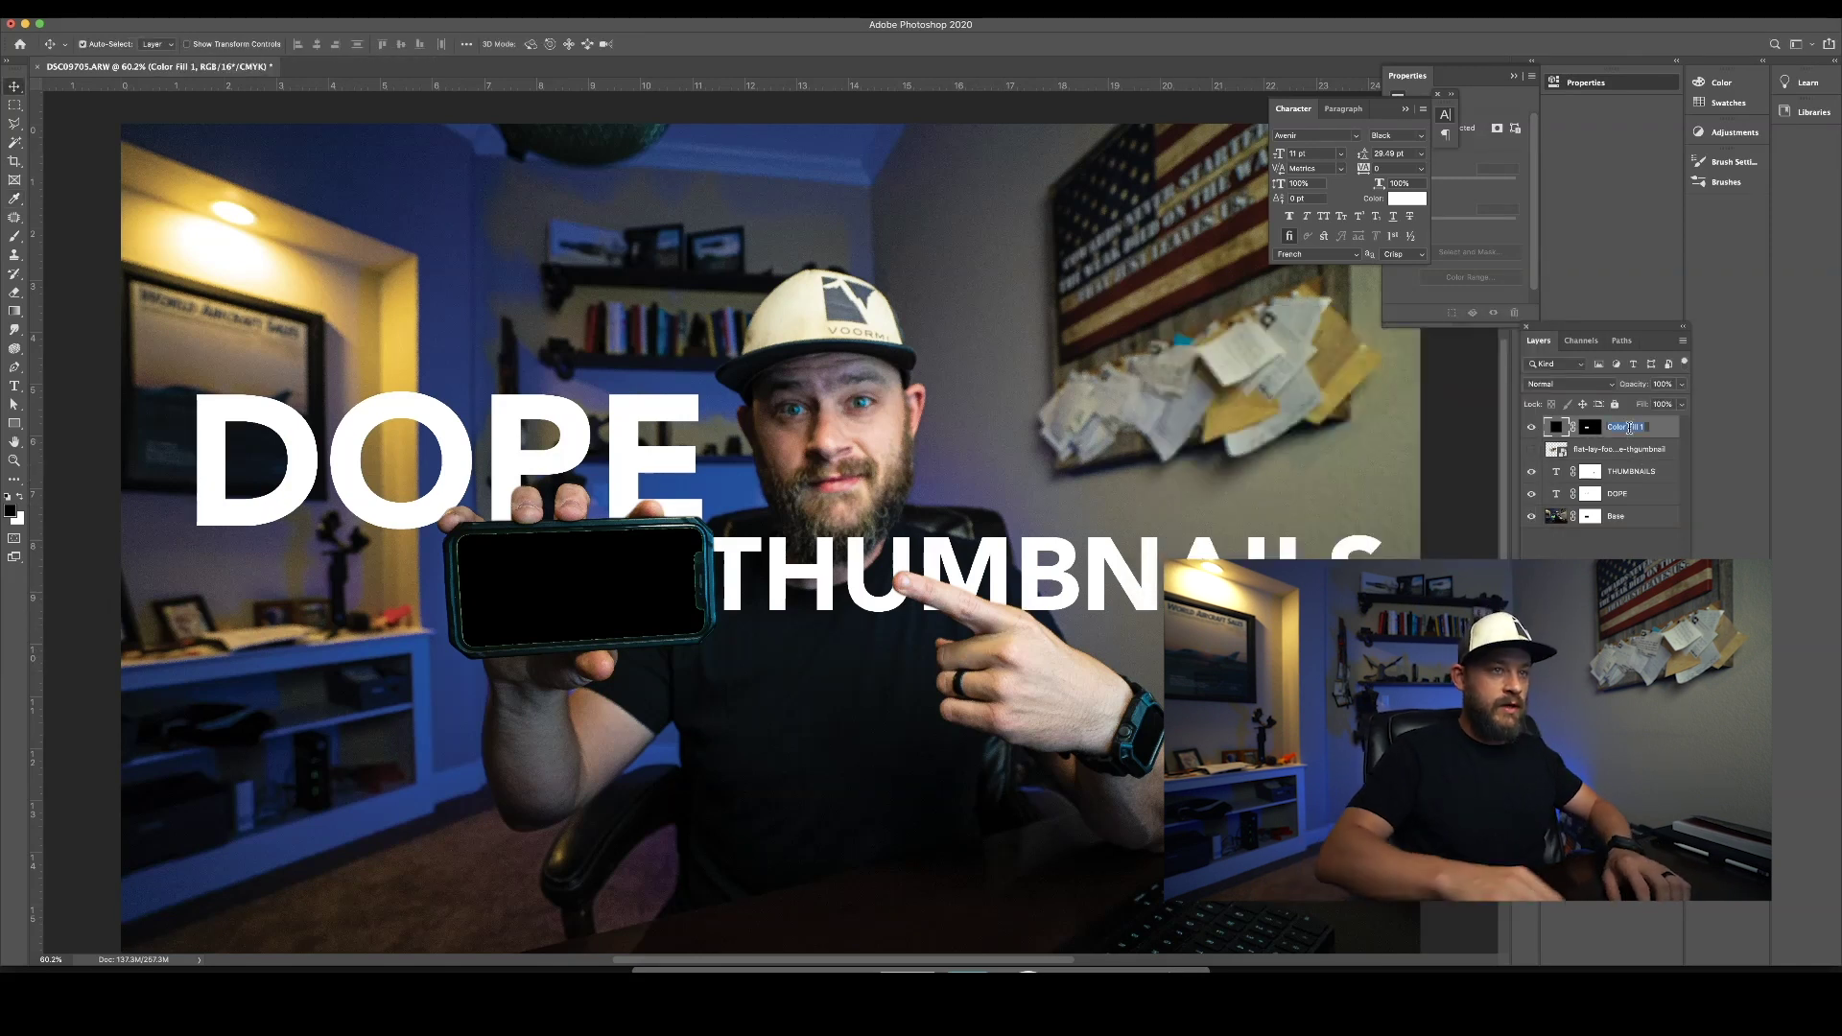
text(Inside P)
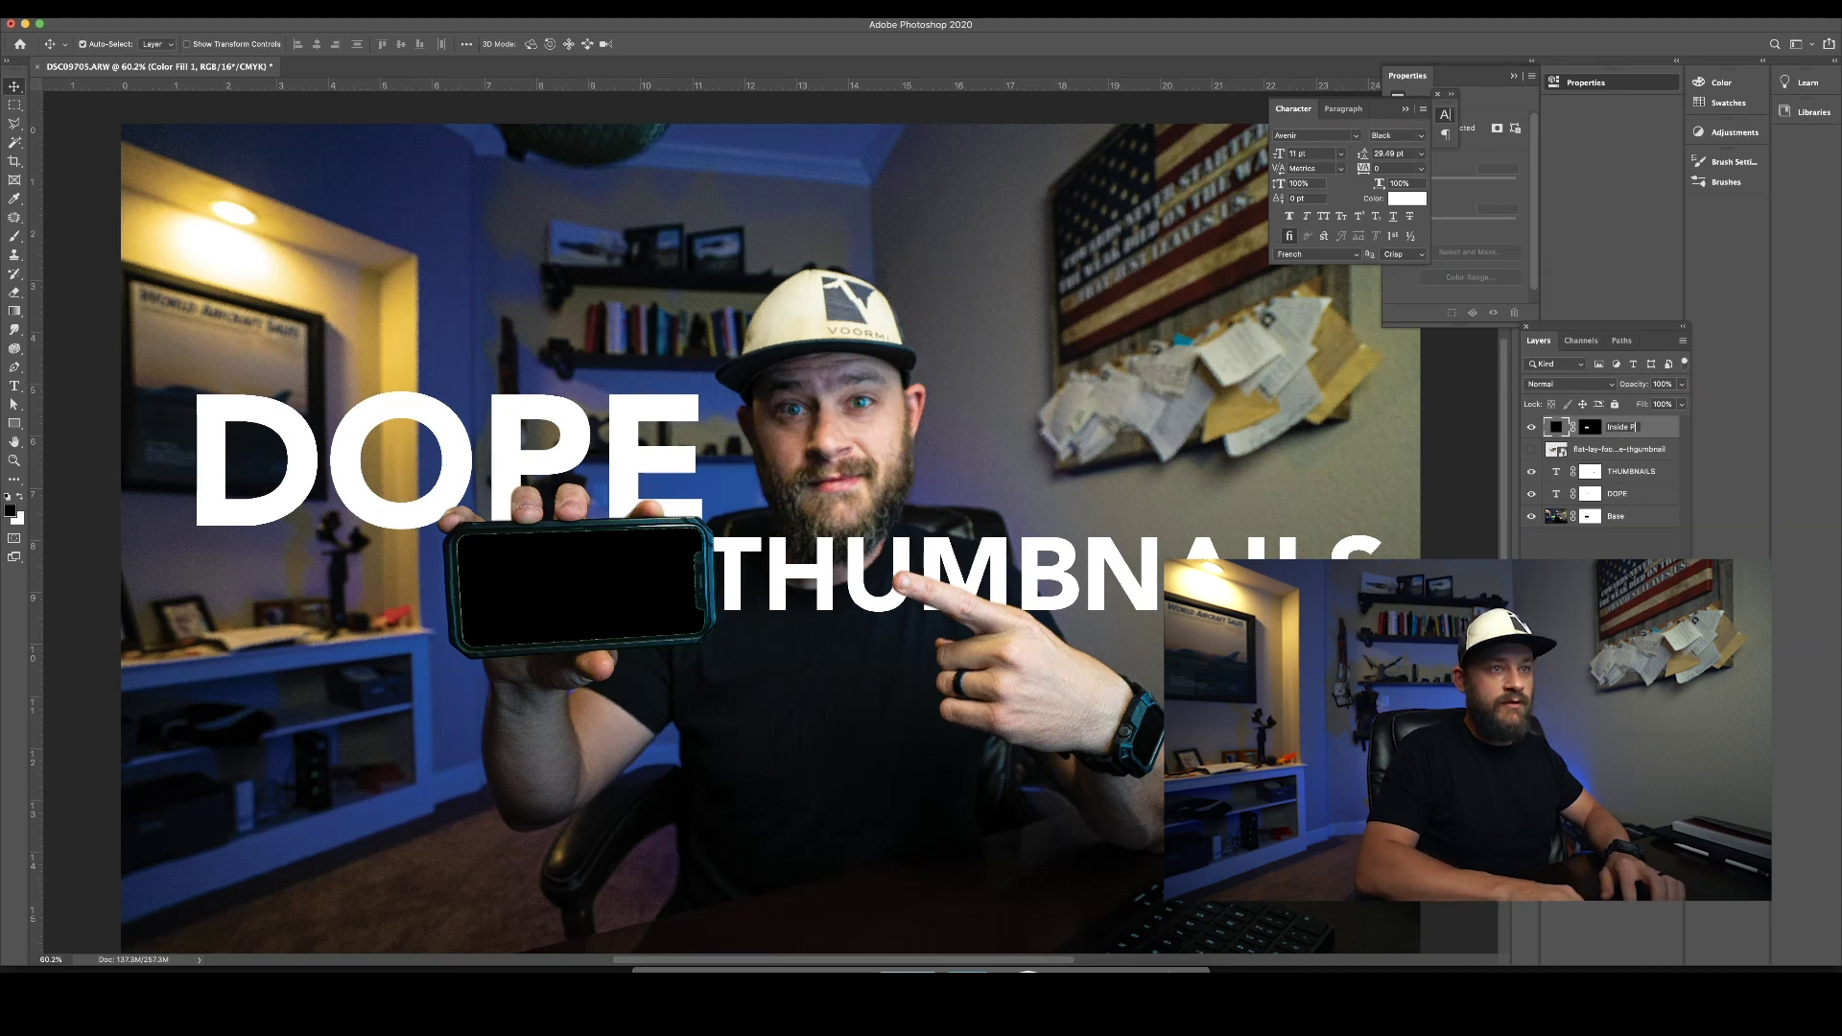
text(hone)
key(Return)
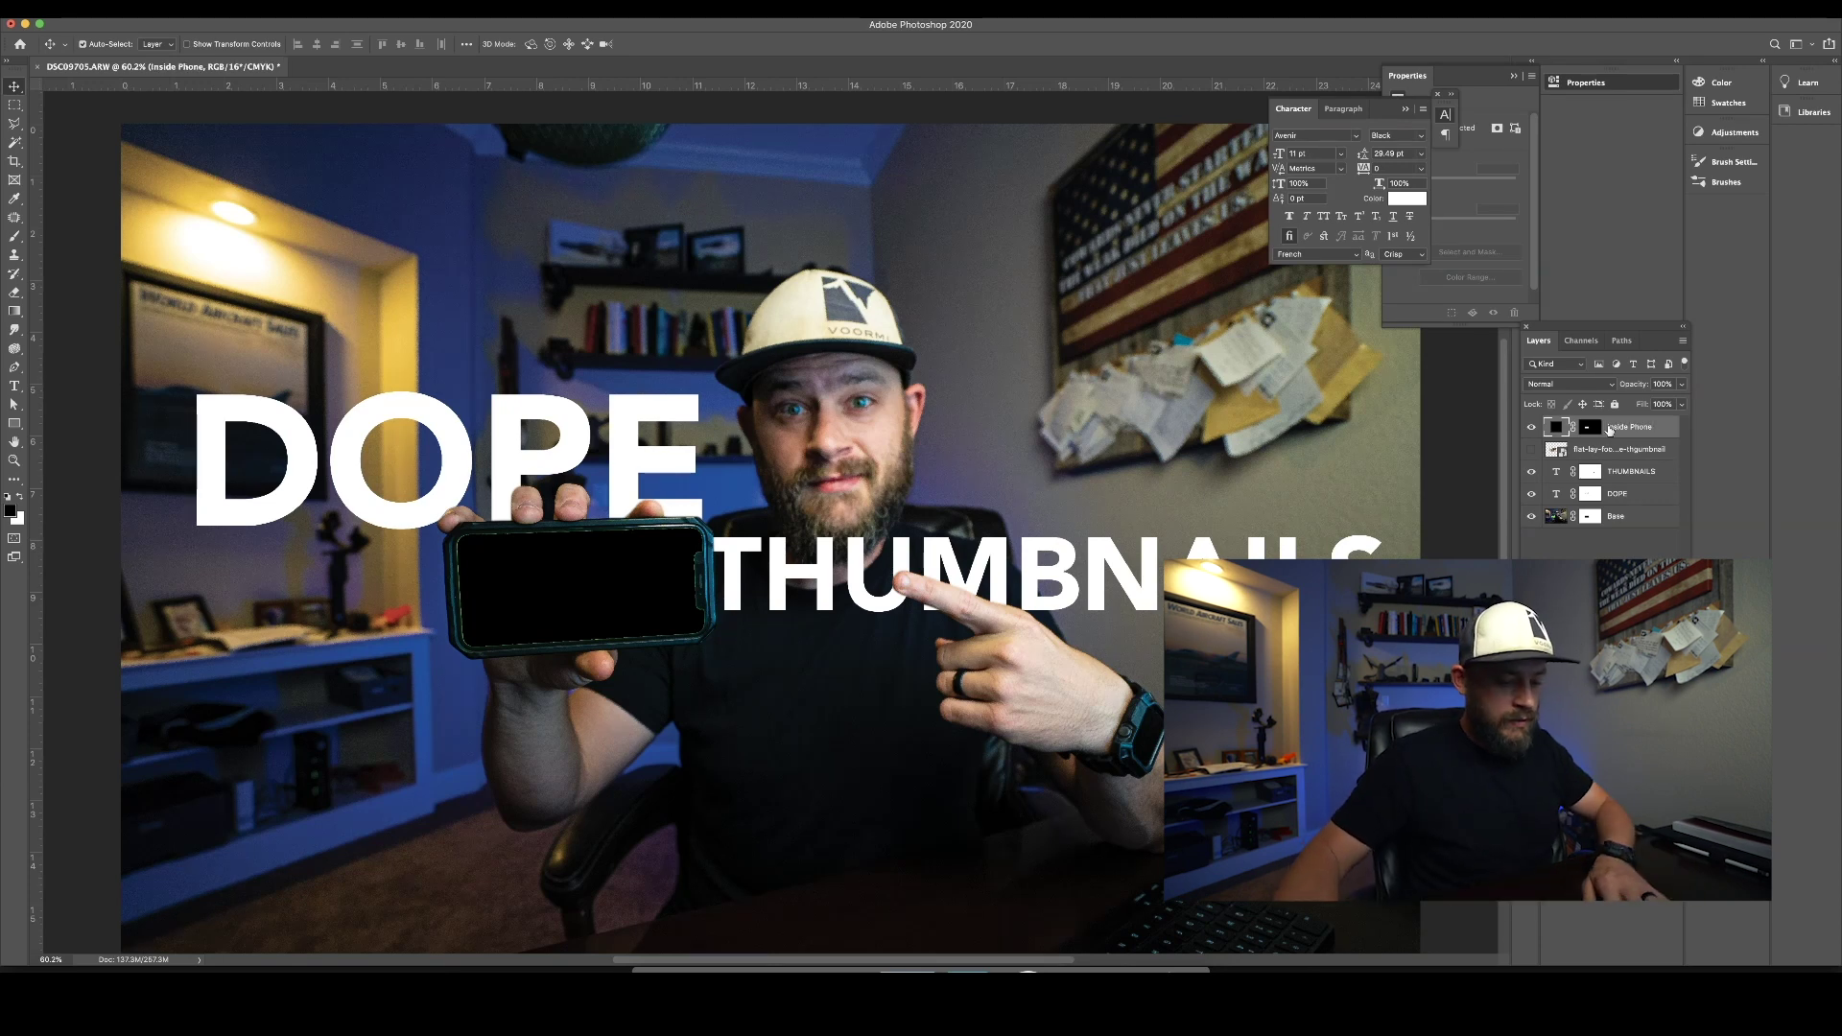
Step: Move the Inside Phone layer below the flat-lay image layer and show the flat-lay image
key(super+bracketleft)
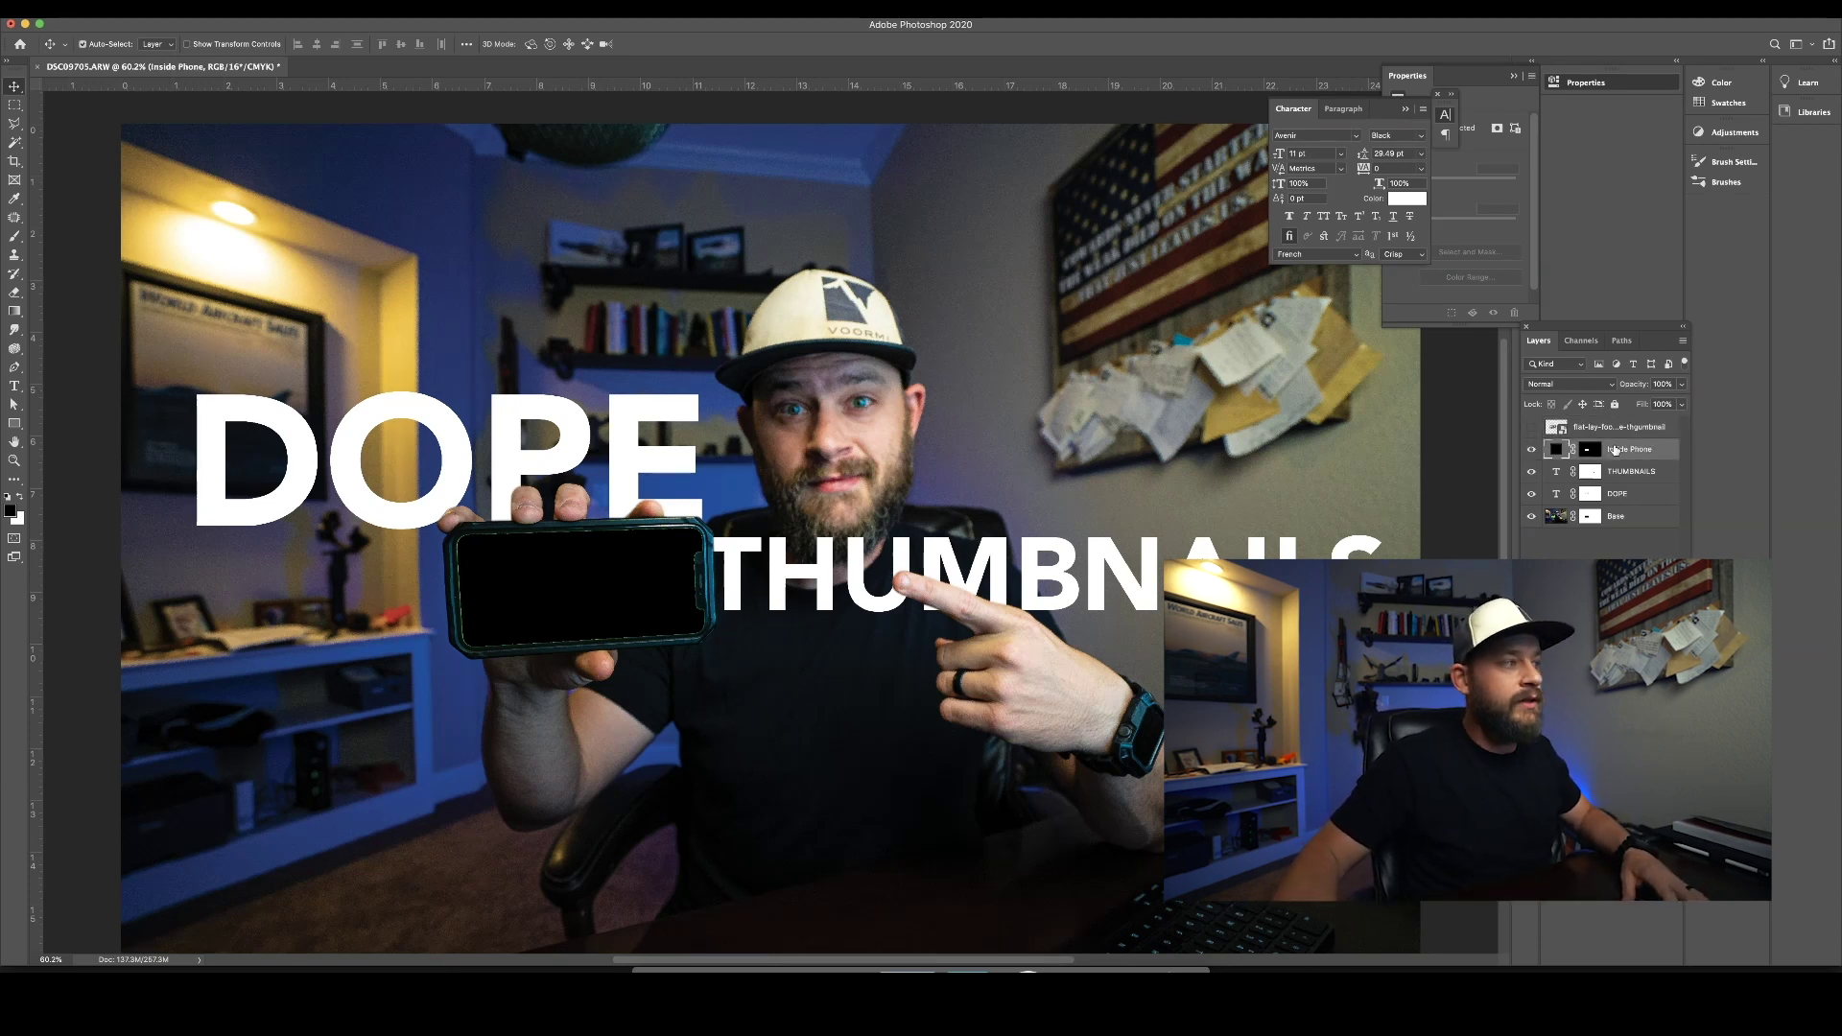
click(1532, 427)
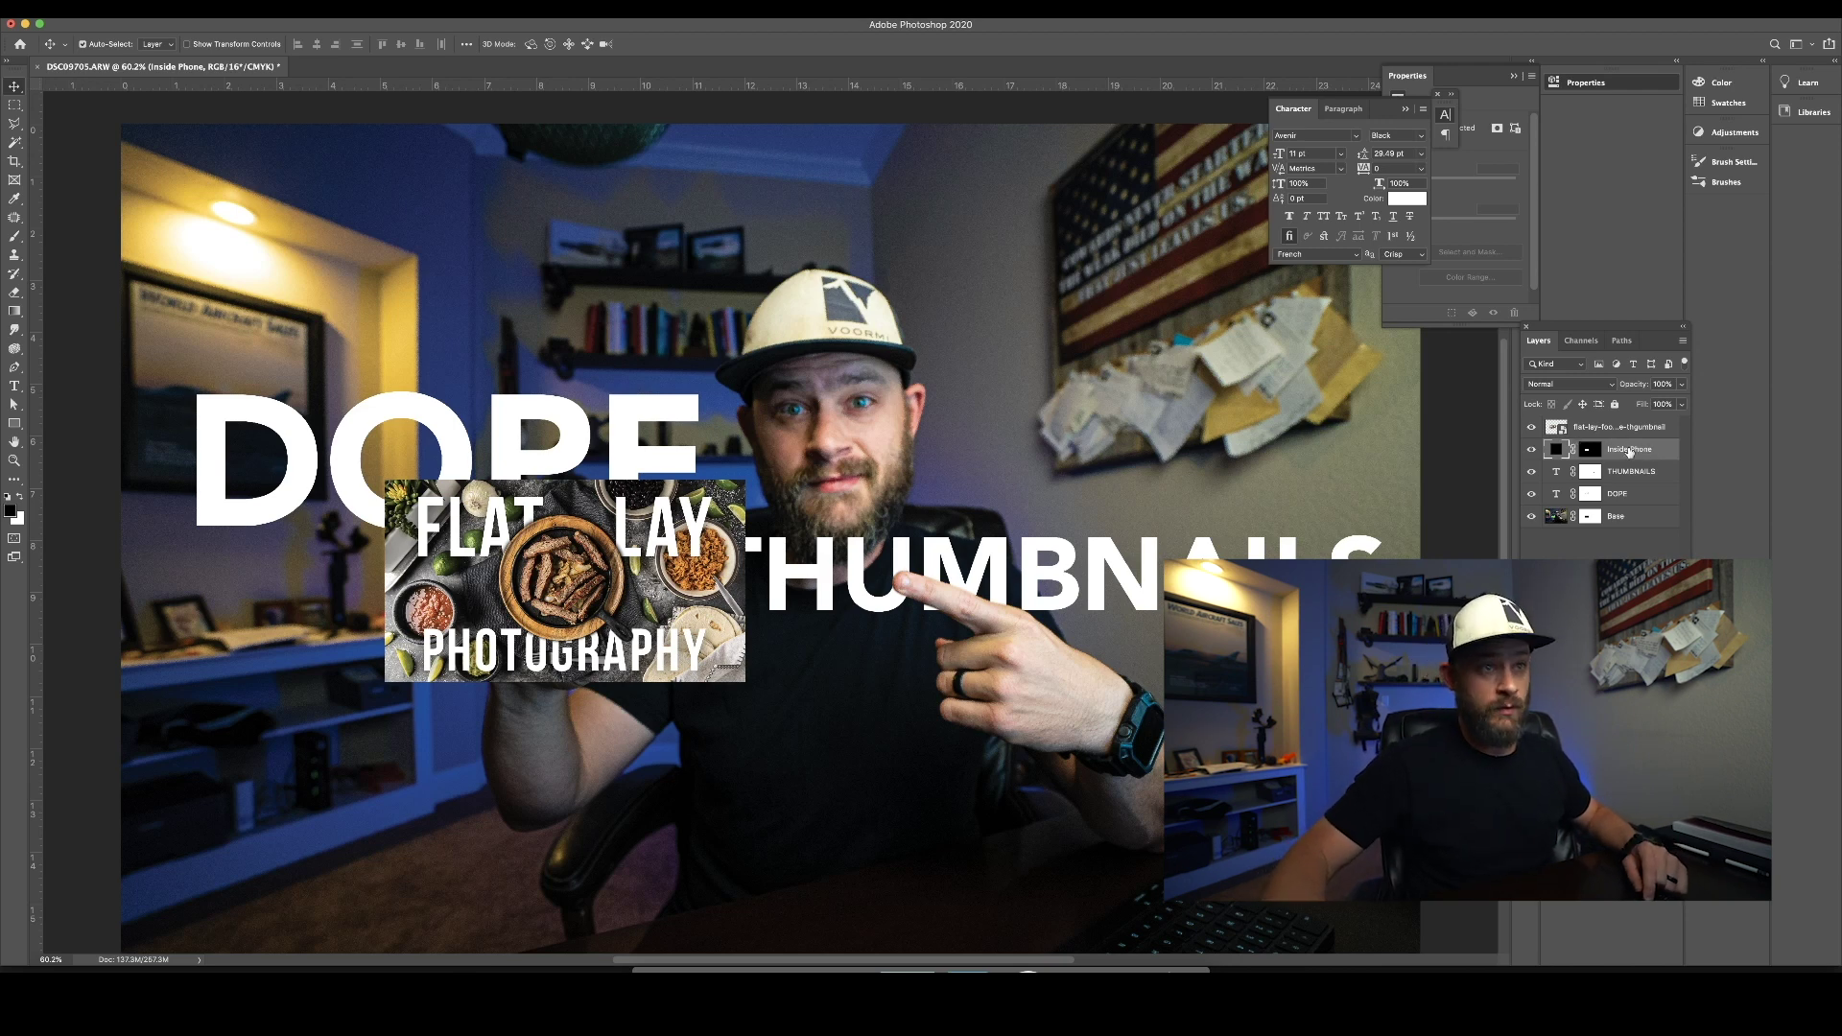
Step: Reorder the flat-lay image beneath a hidden Inside Phone layer and try clipping it to the THUMBNAILS text, releasing the clipping again
drag(1627, 429, 1615, 450)
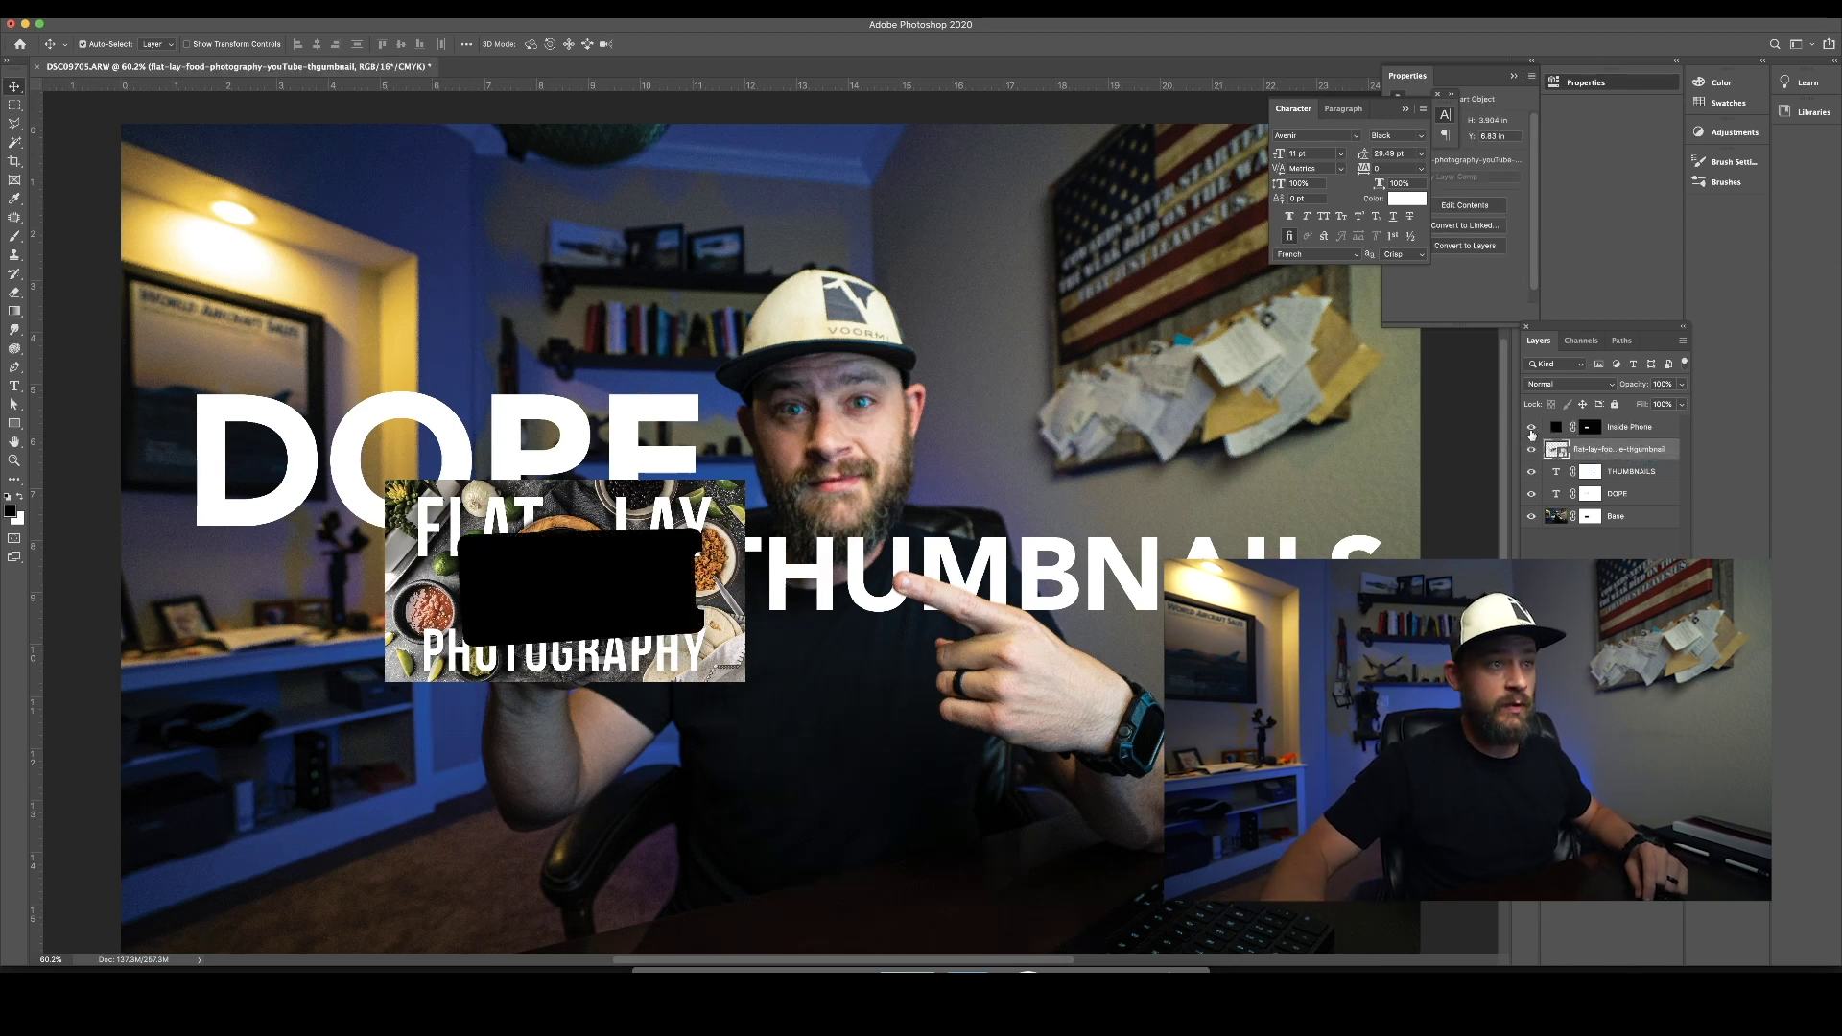
click(1531, 427)
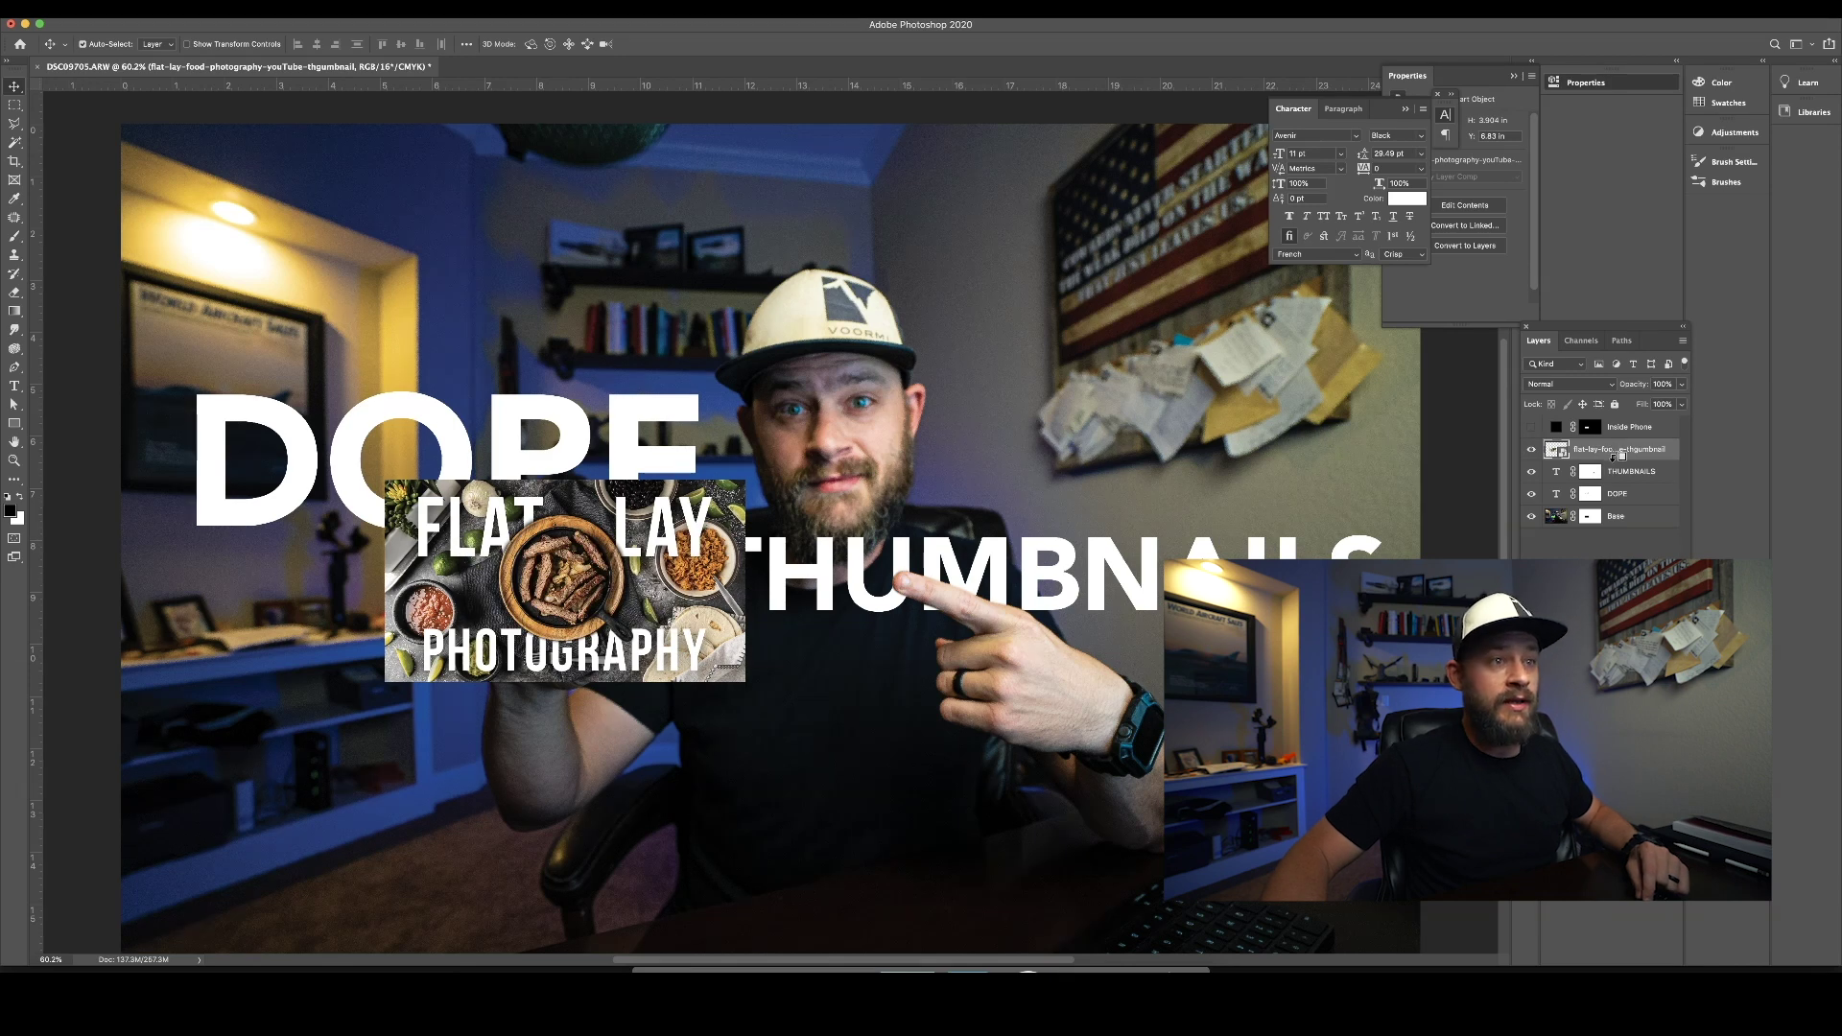
alt+click(1612, 461)
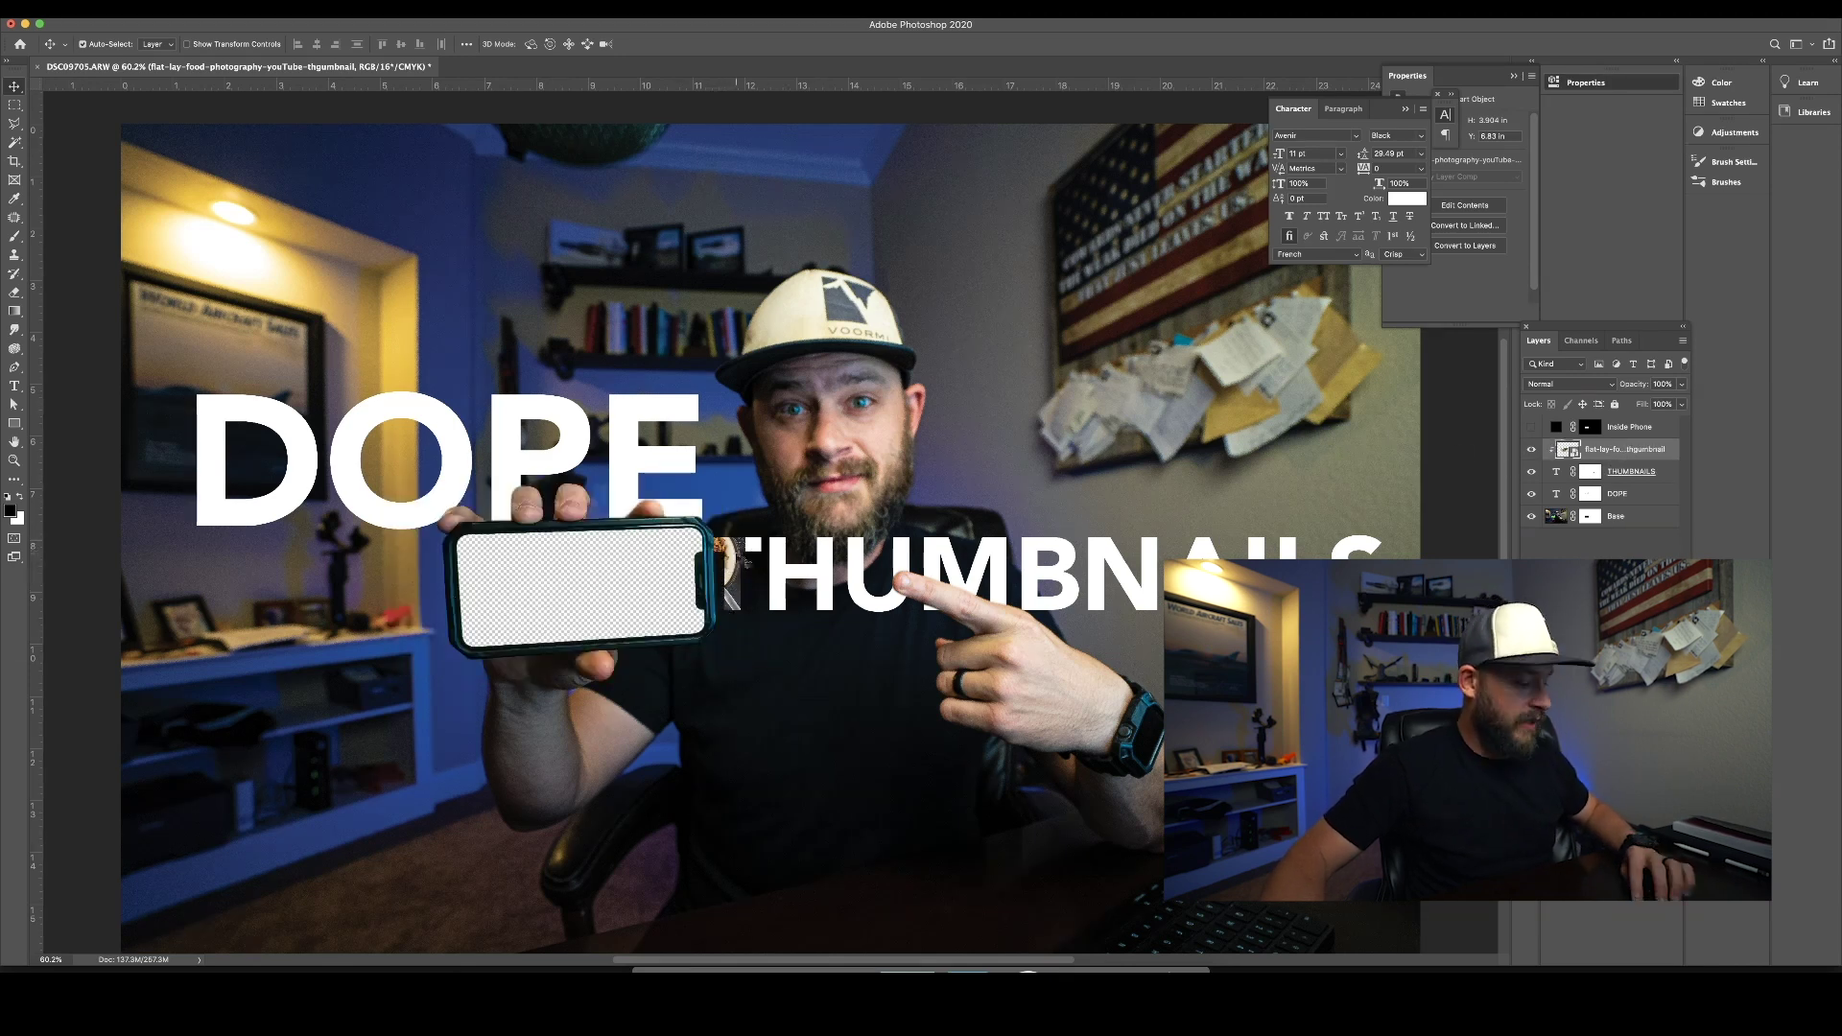
alt+click(1575, 461)
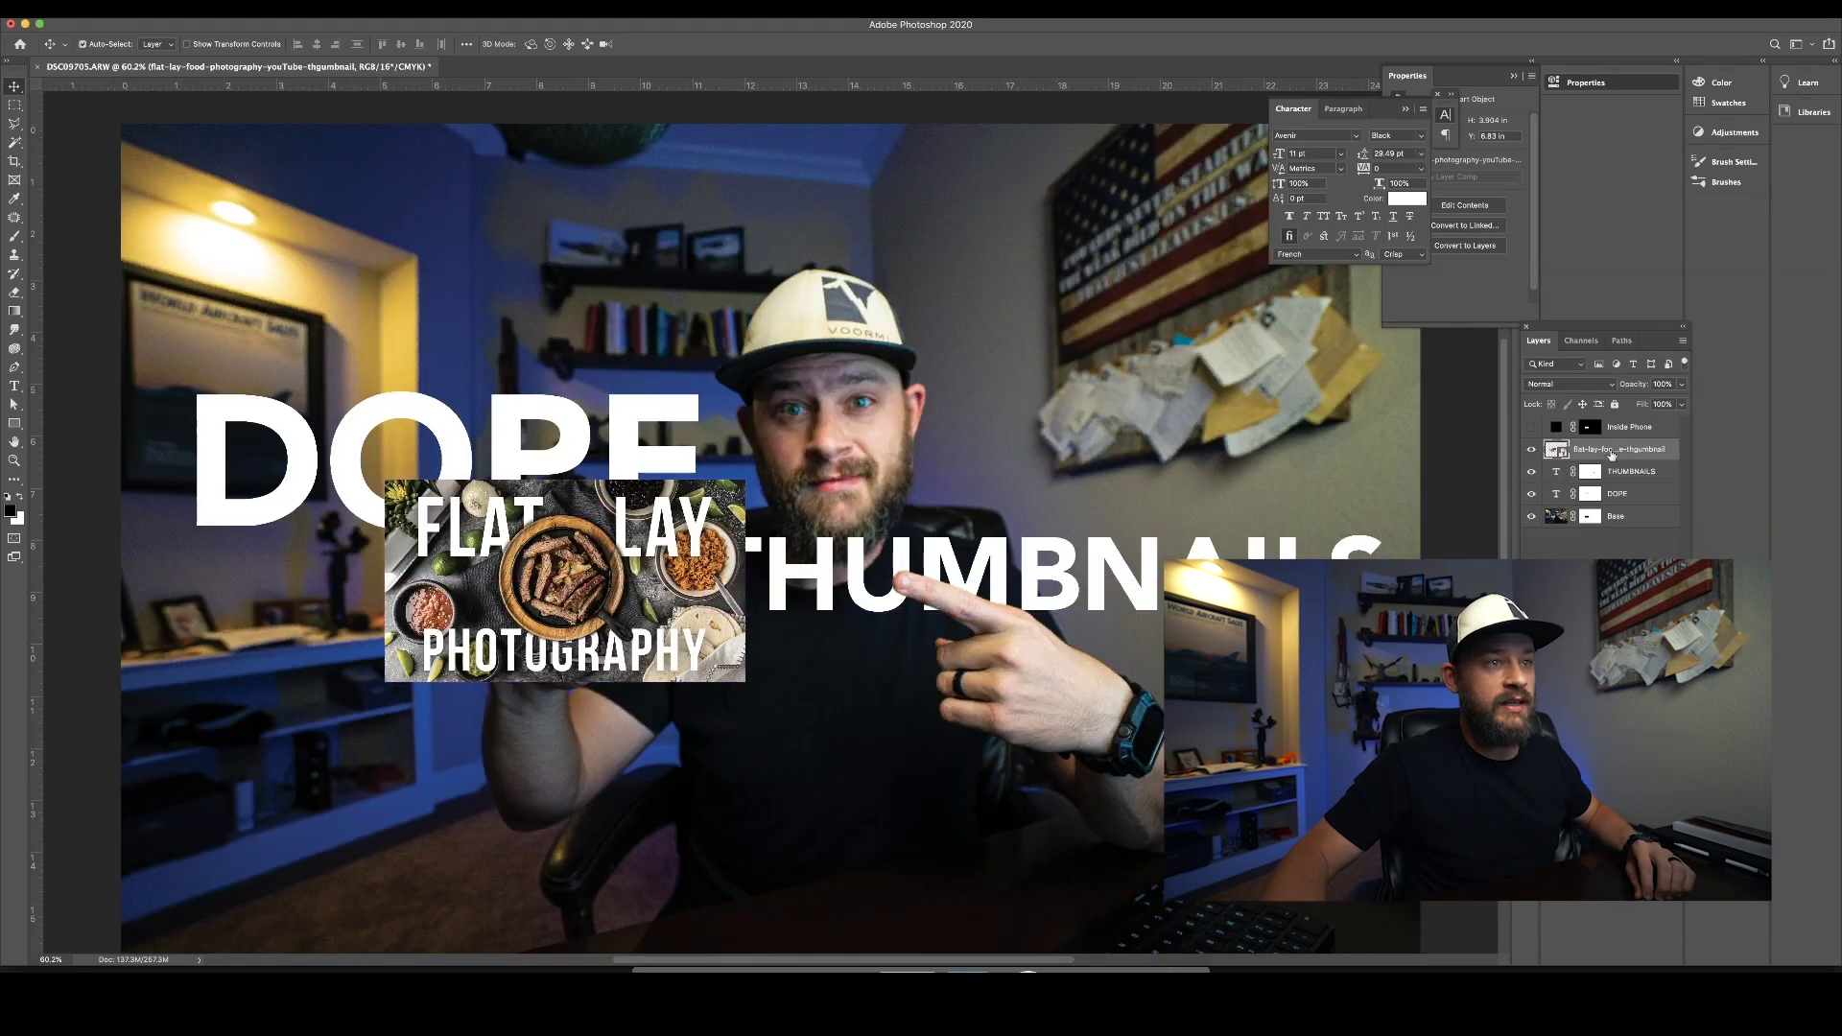
Step: Move the Inside Phone layer beneath the flat-lay image, make it visible and clip the flat-lay image to it
click(1641, 432)
key(super+equal)
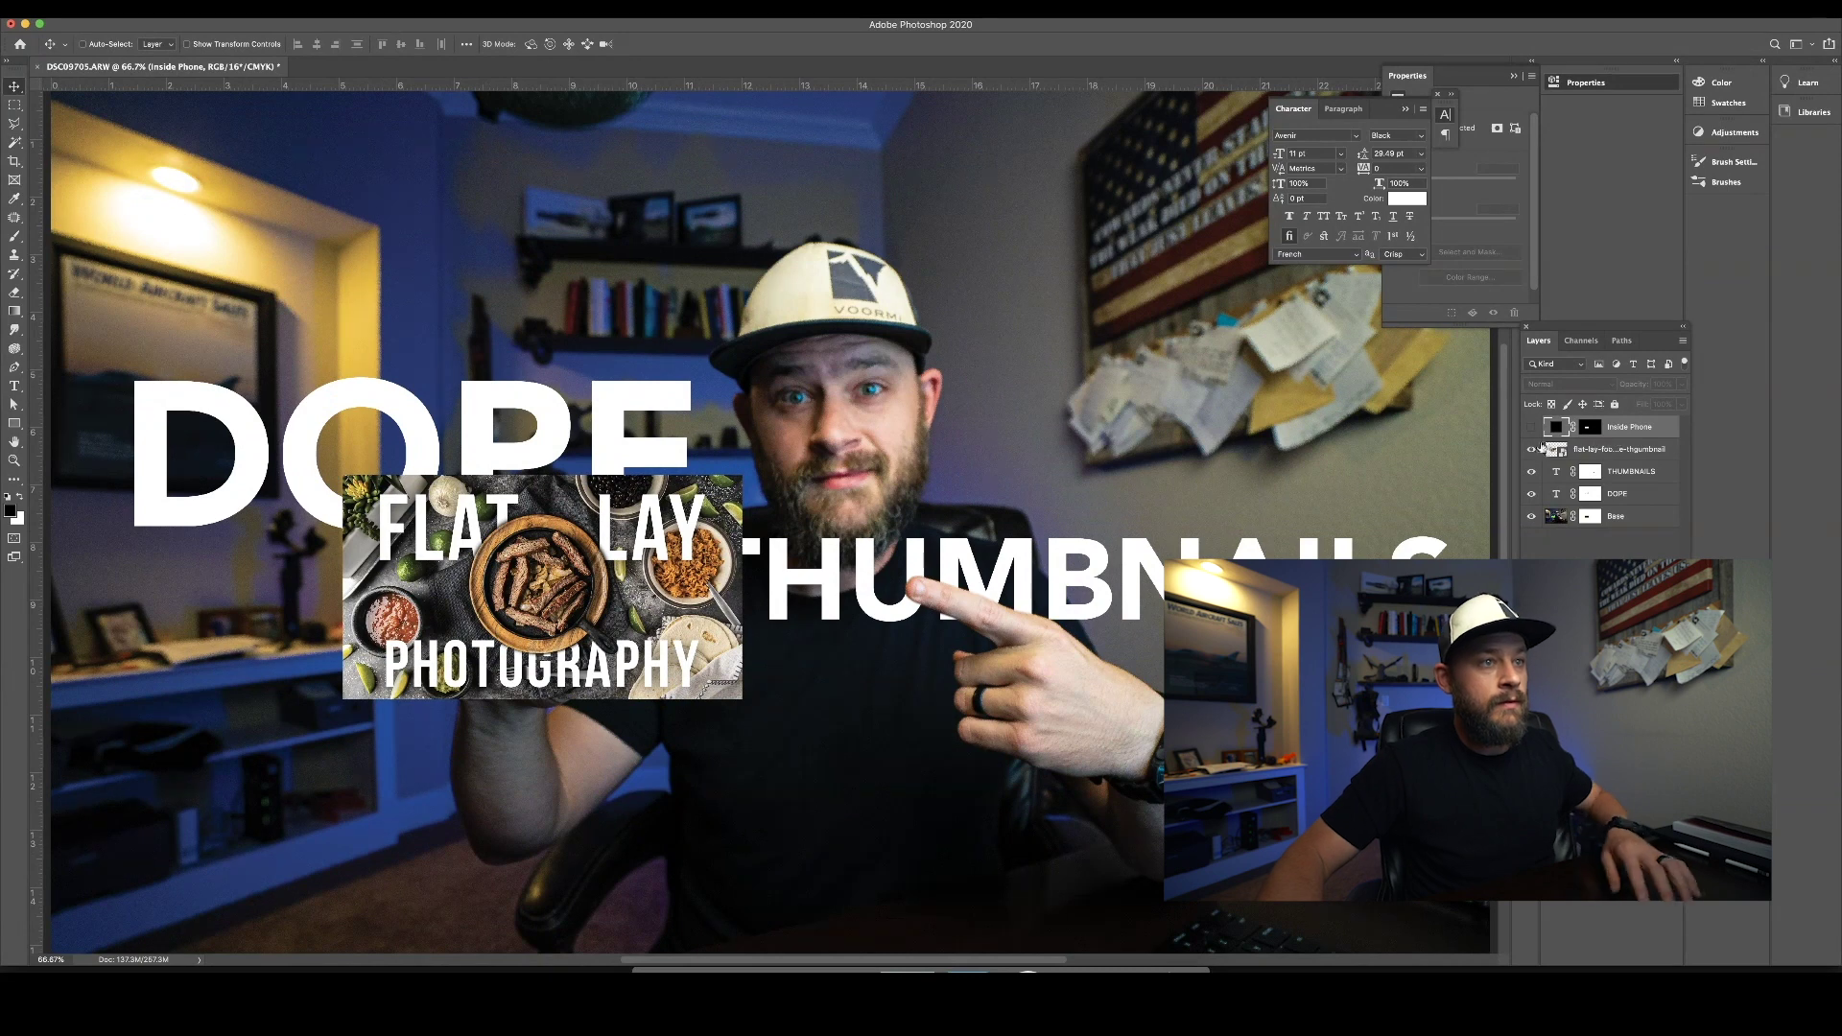
key(super+bracketleft)
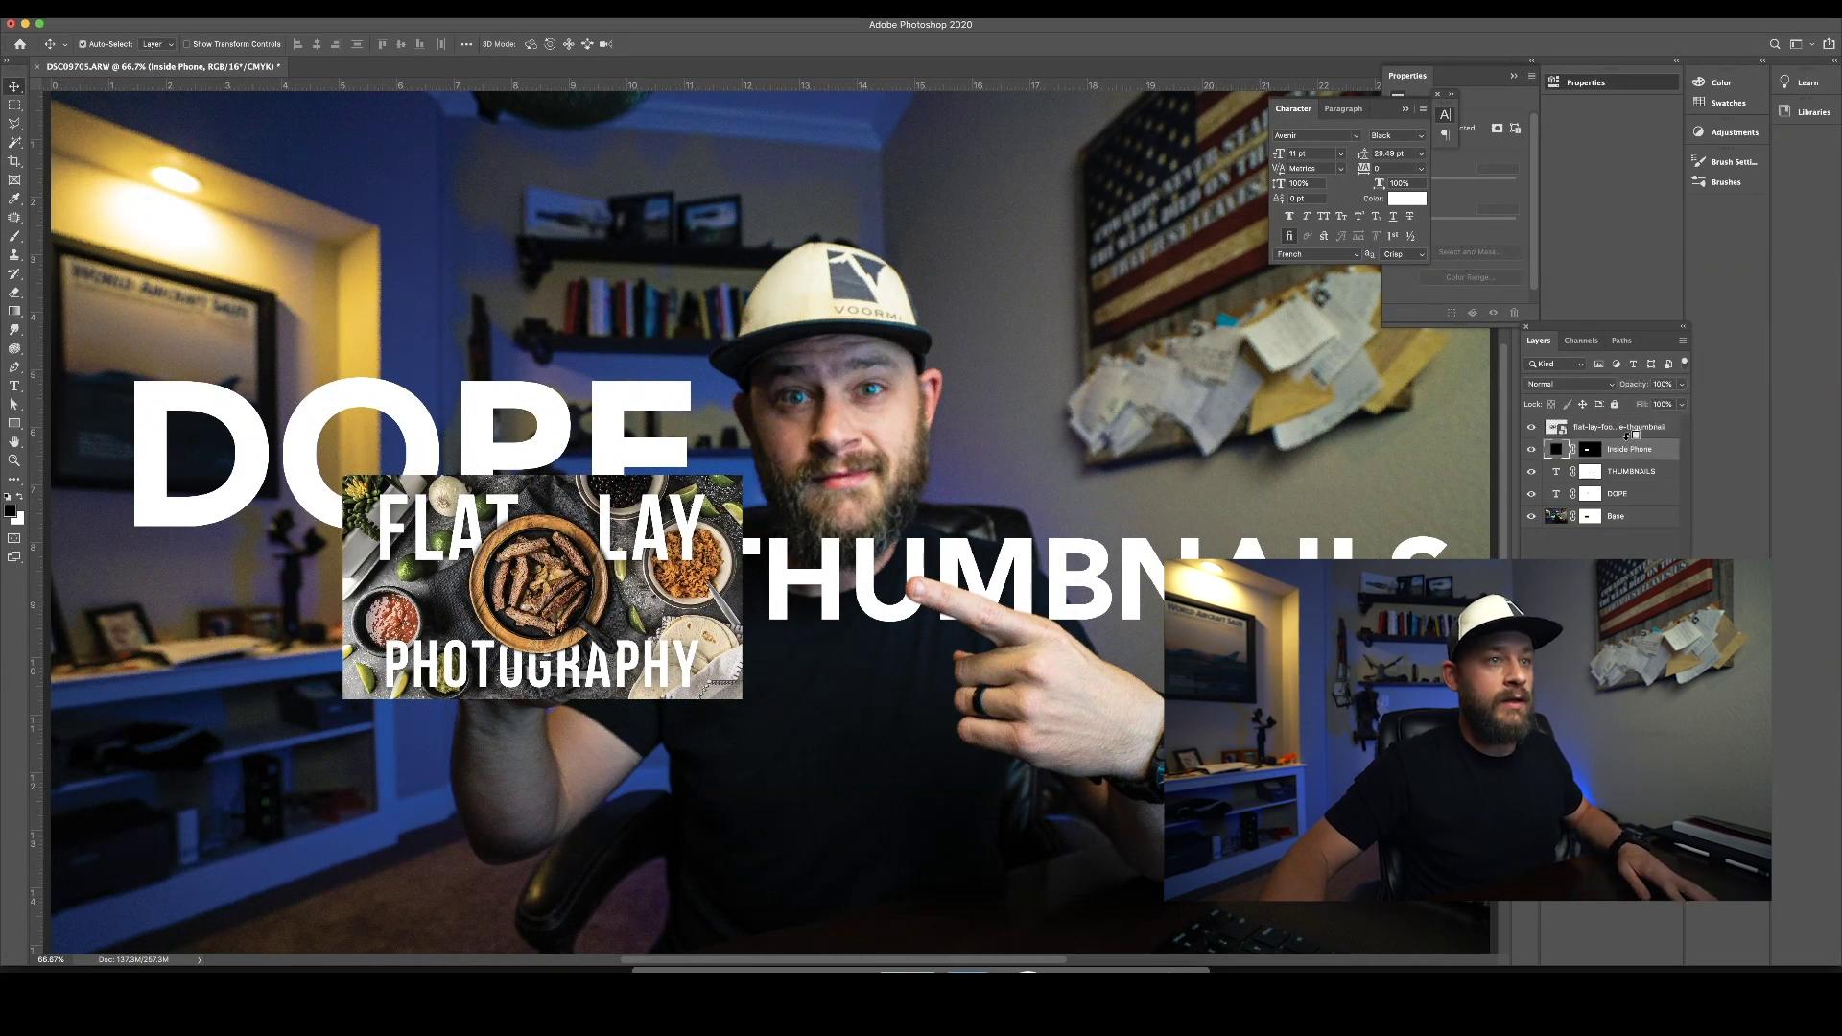
alt+click(1548, 439)
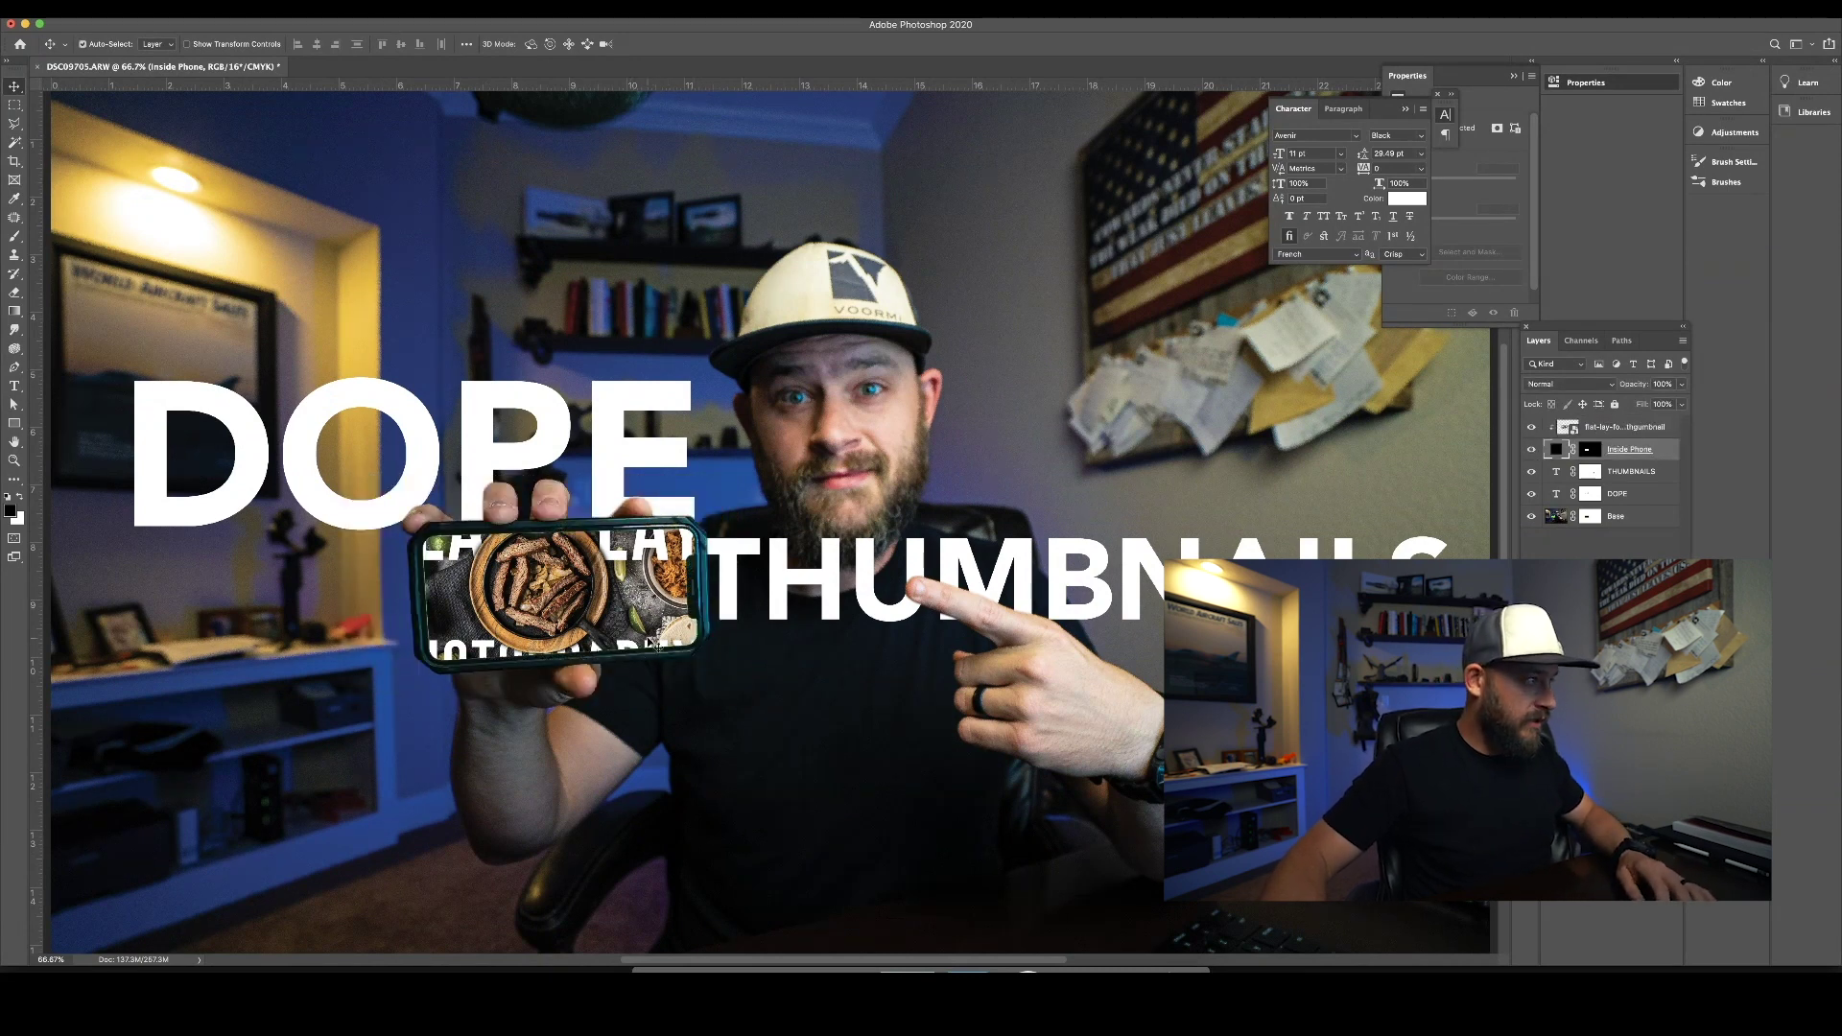
key(super+t)
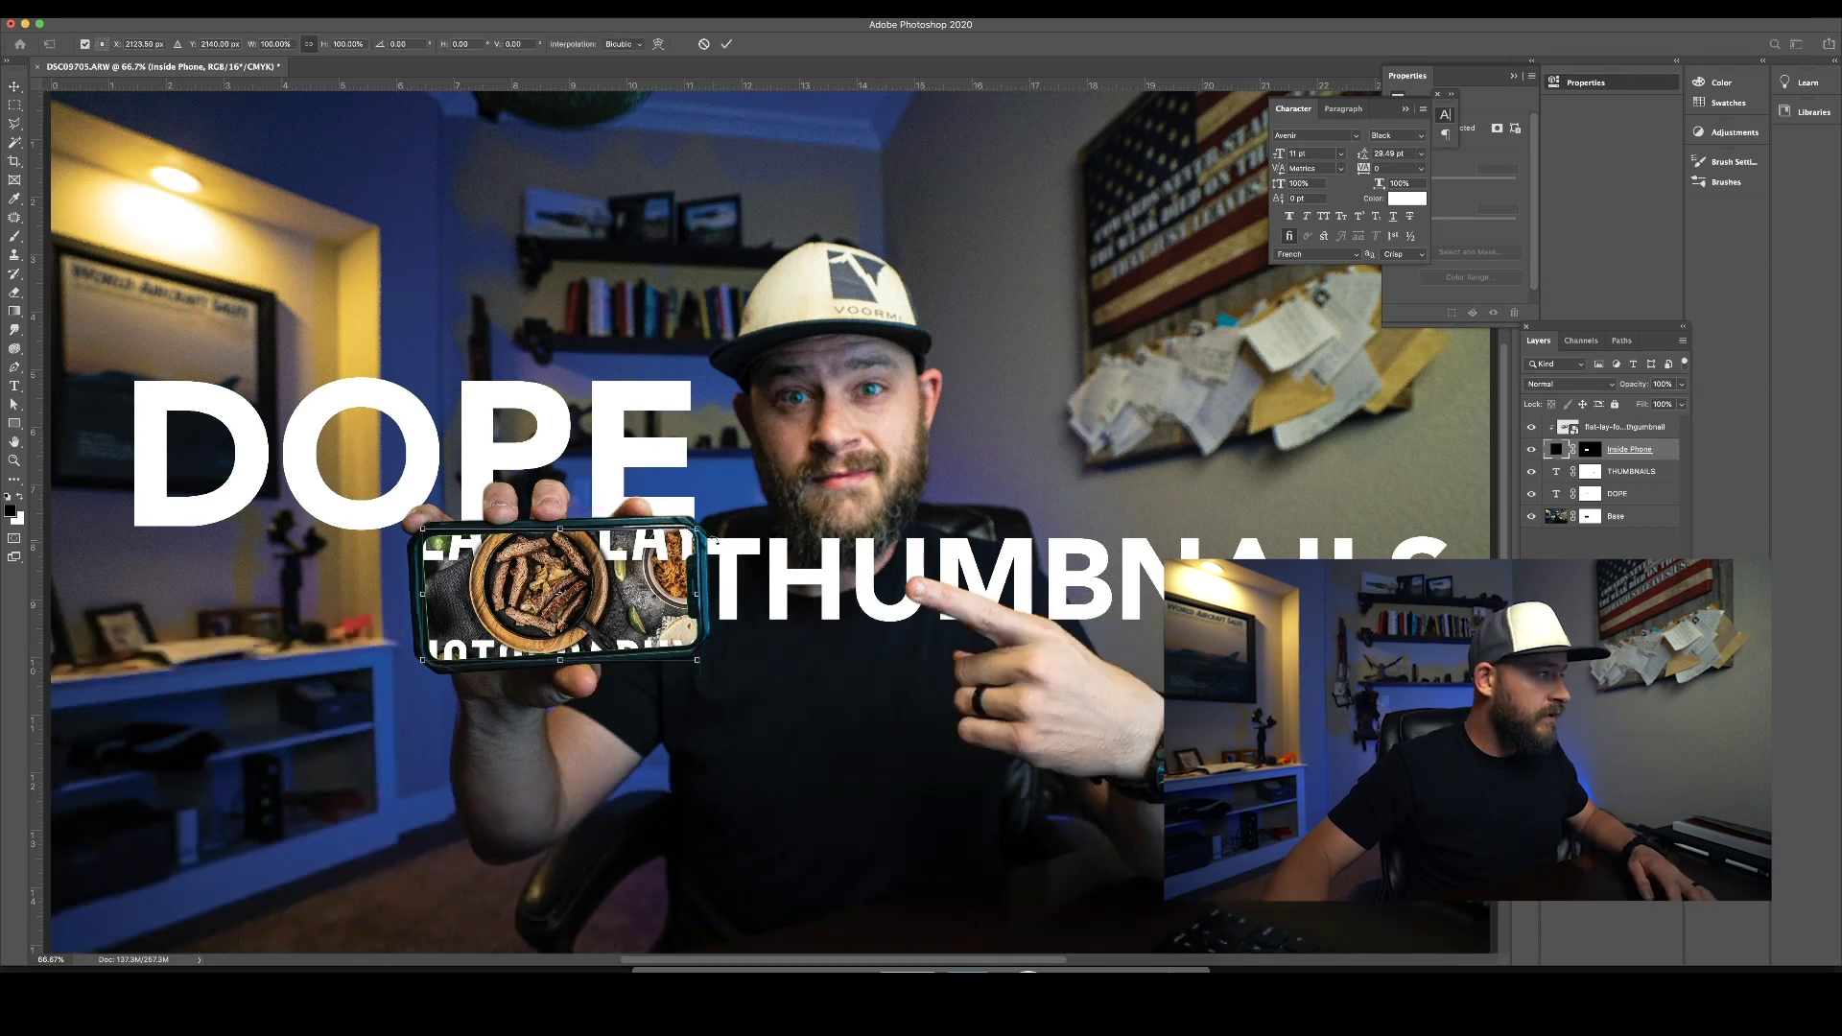
key(Return)
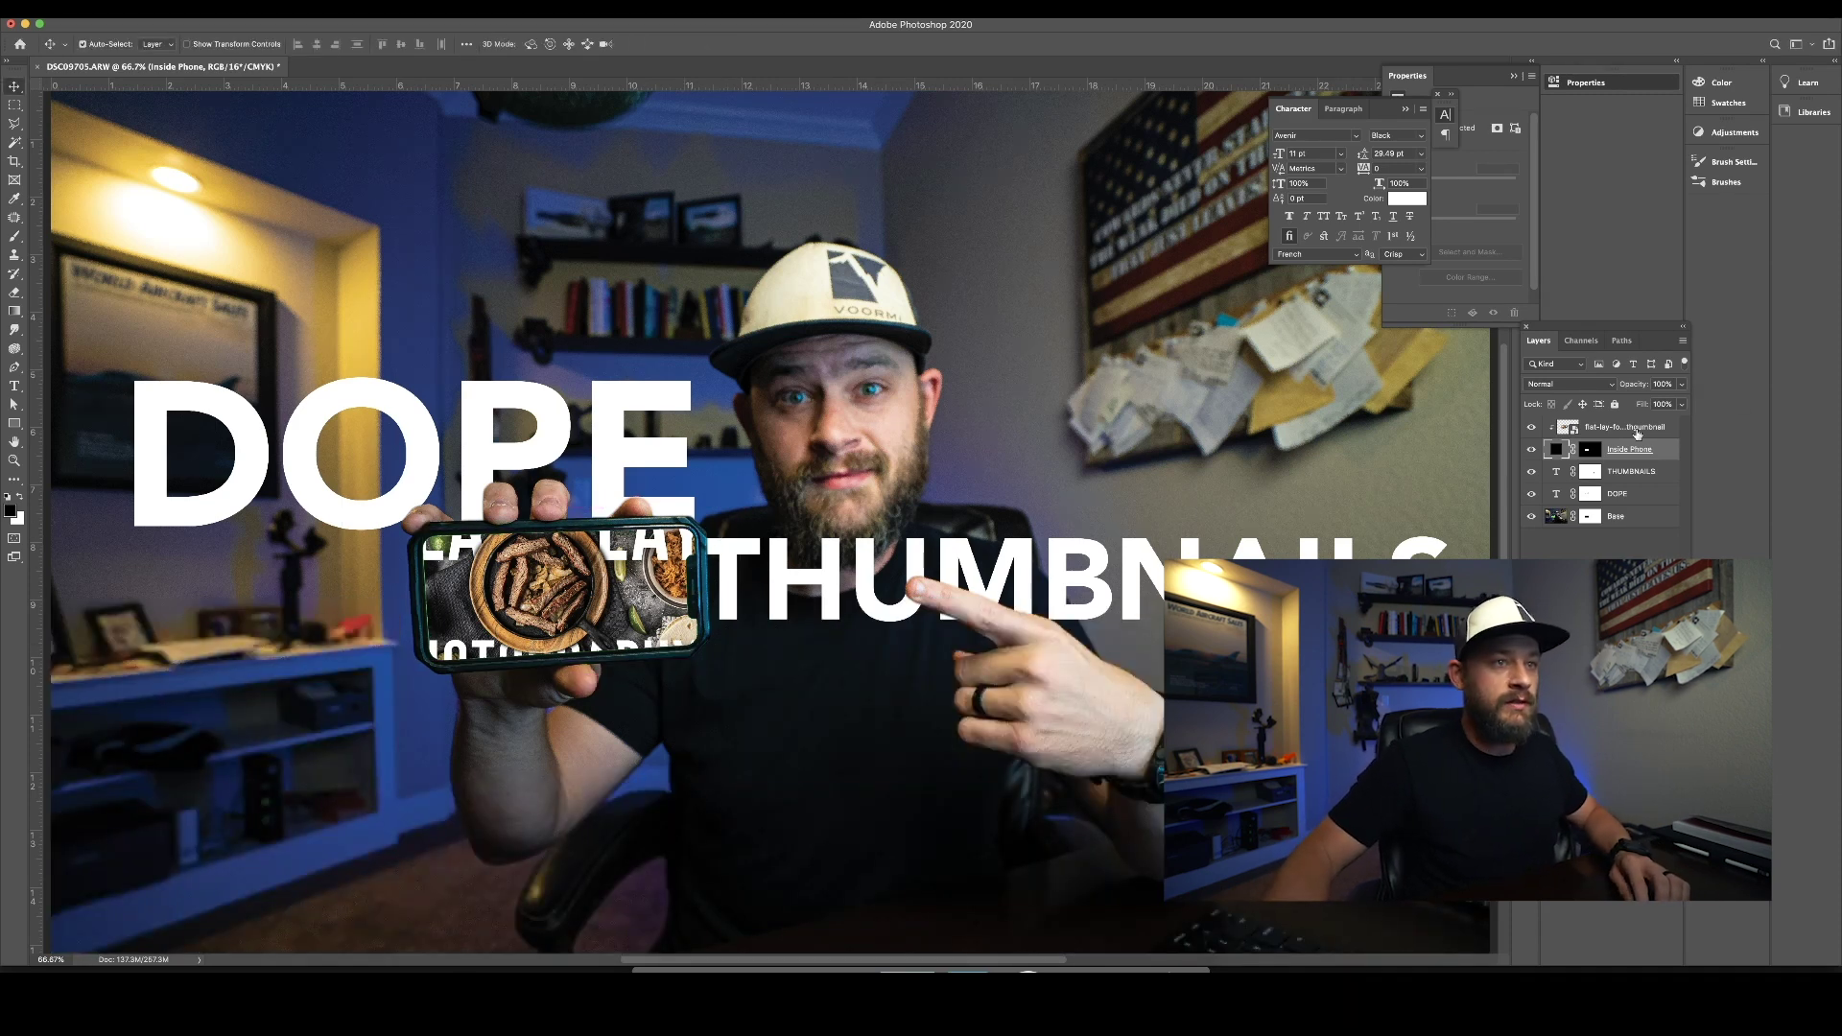
Step: Scale the flat-lay image to about 13.6%, rotate it about -2.9° and centre it on the phone's screen
click(675, 647)
key(super+t)
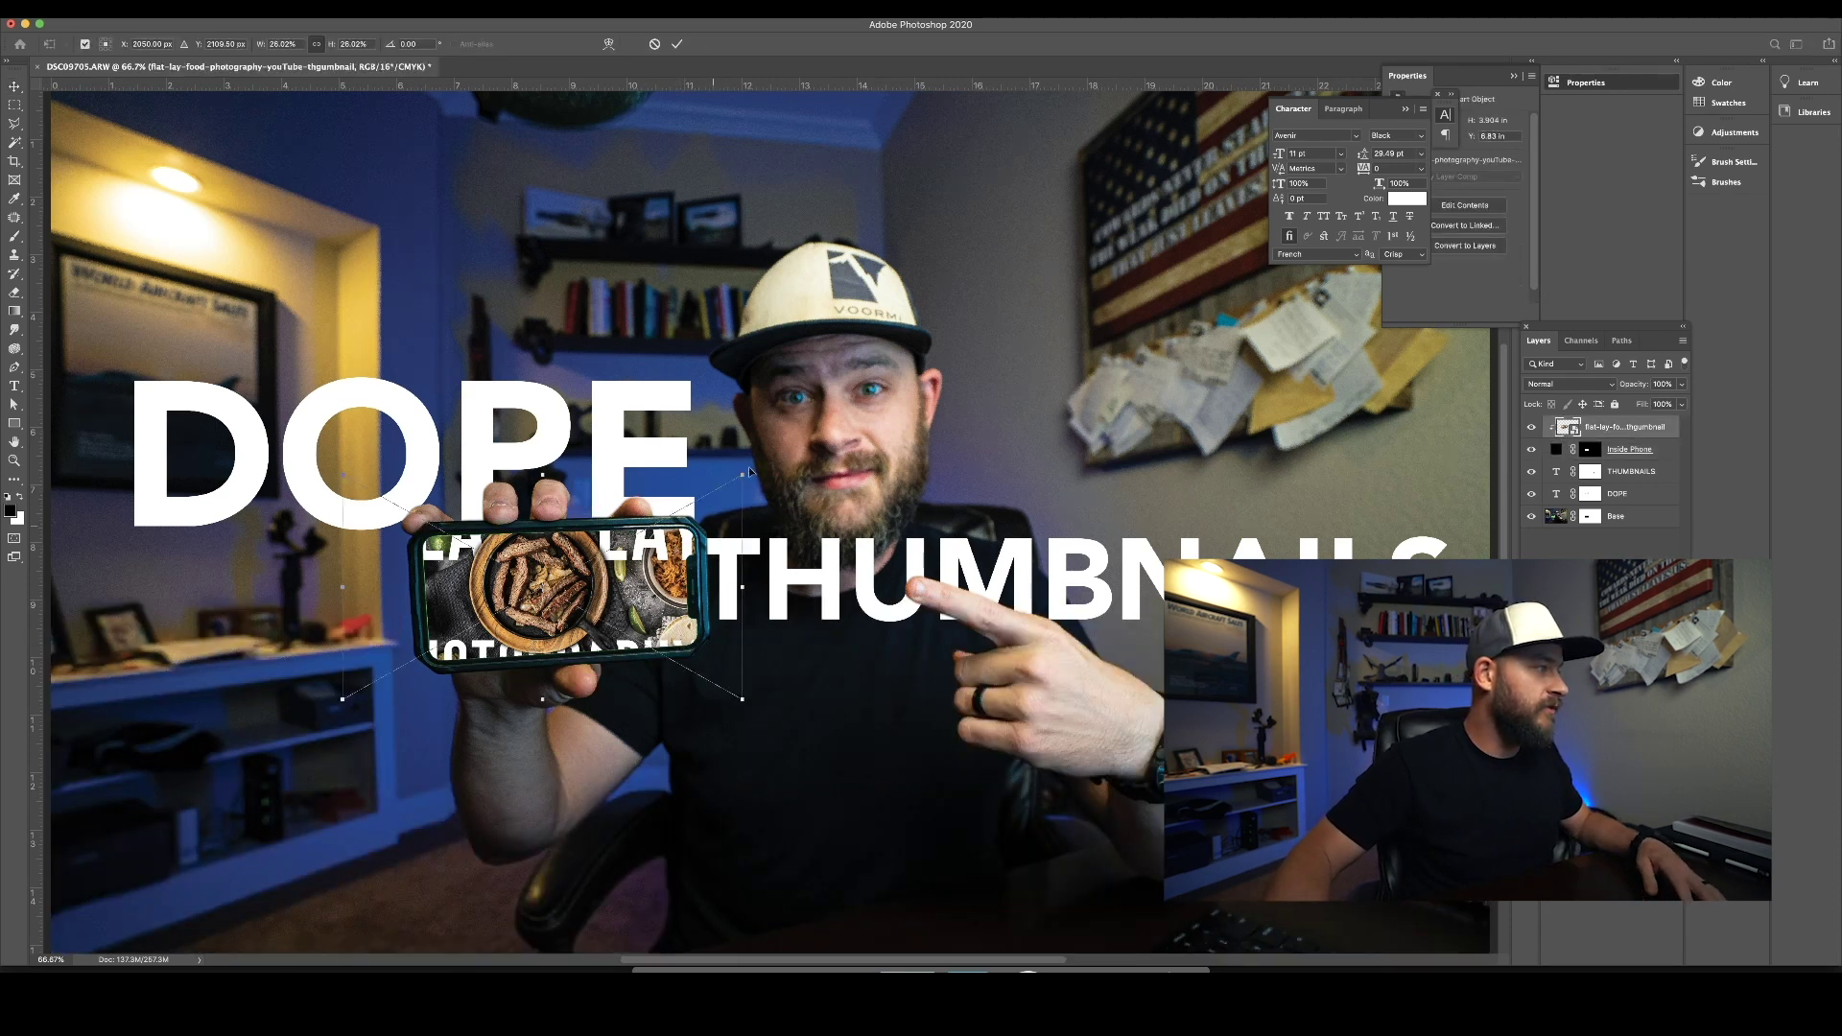
drag(743, 475, 650, 527)
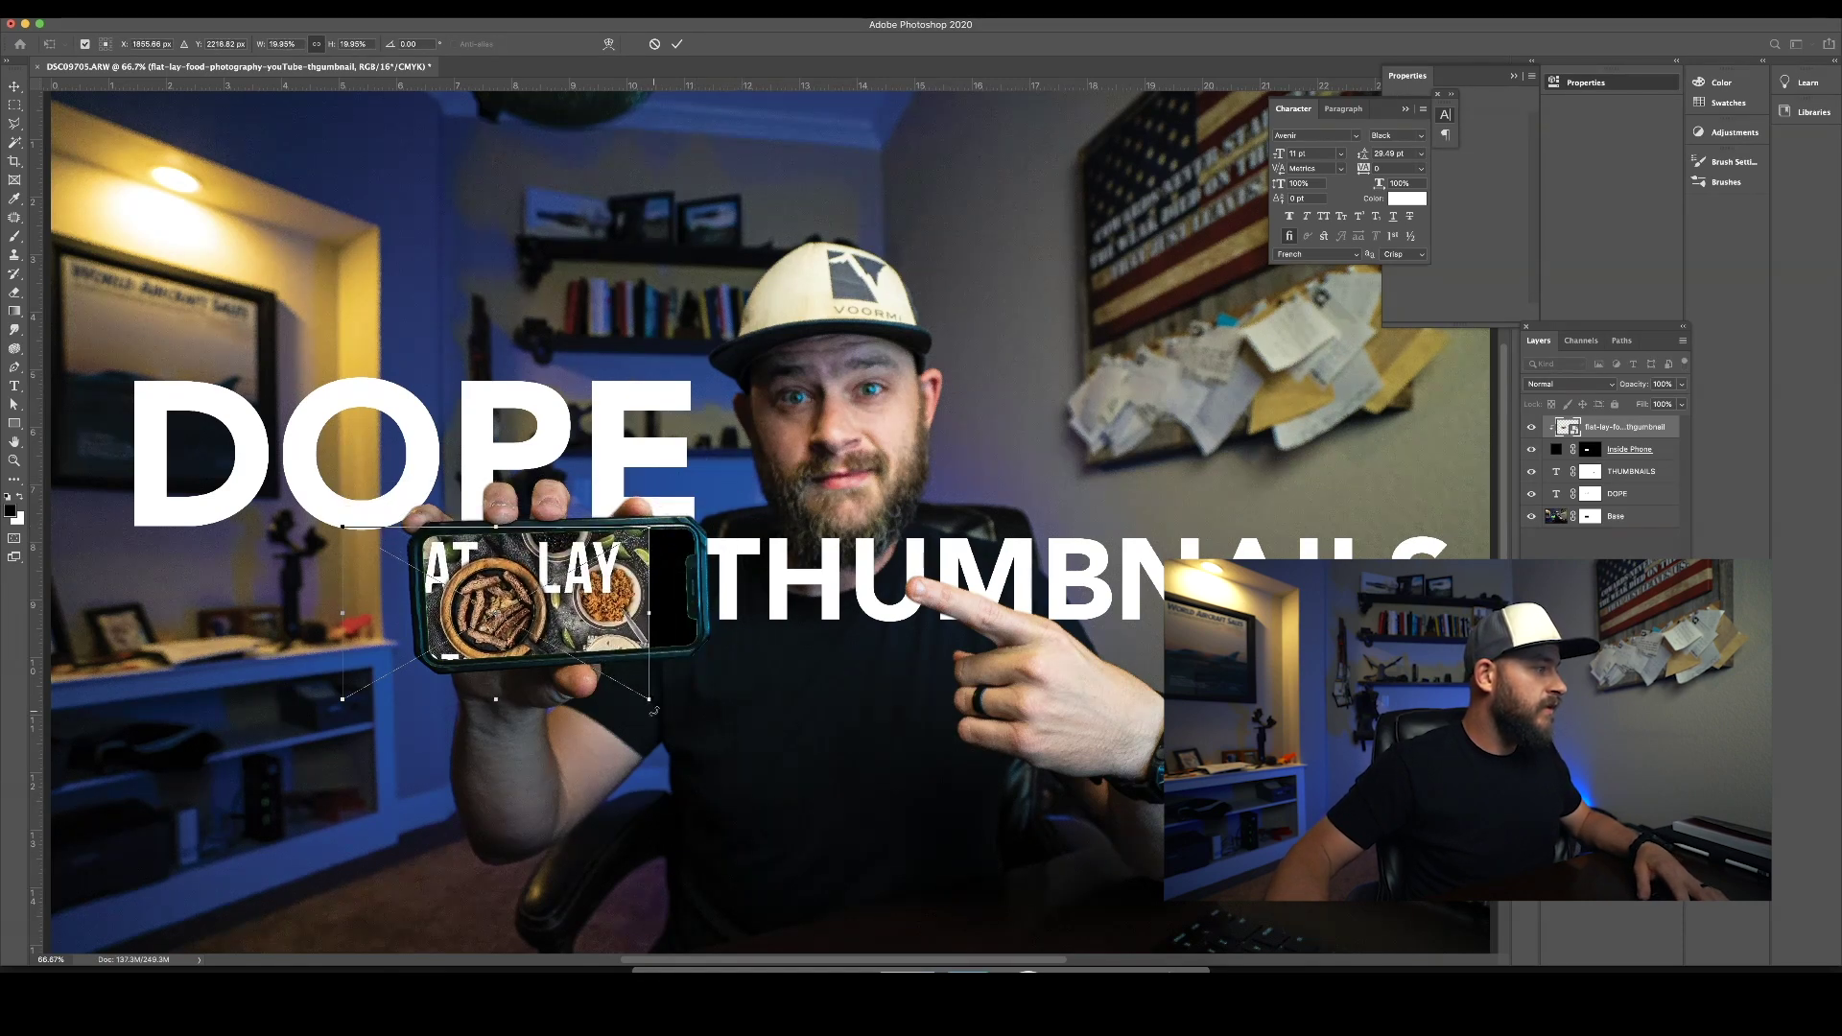
drag(663, 631, 719, 668)
drag(683, 503, 667, 520)
drag(568, 584, 599, 580)
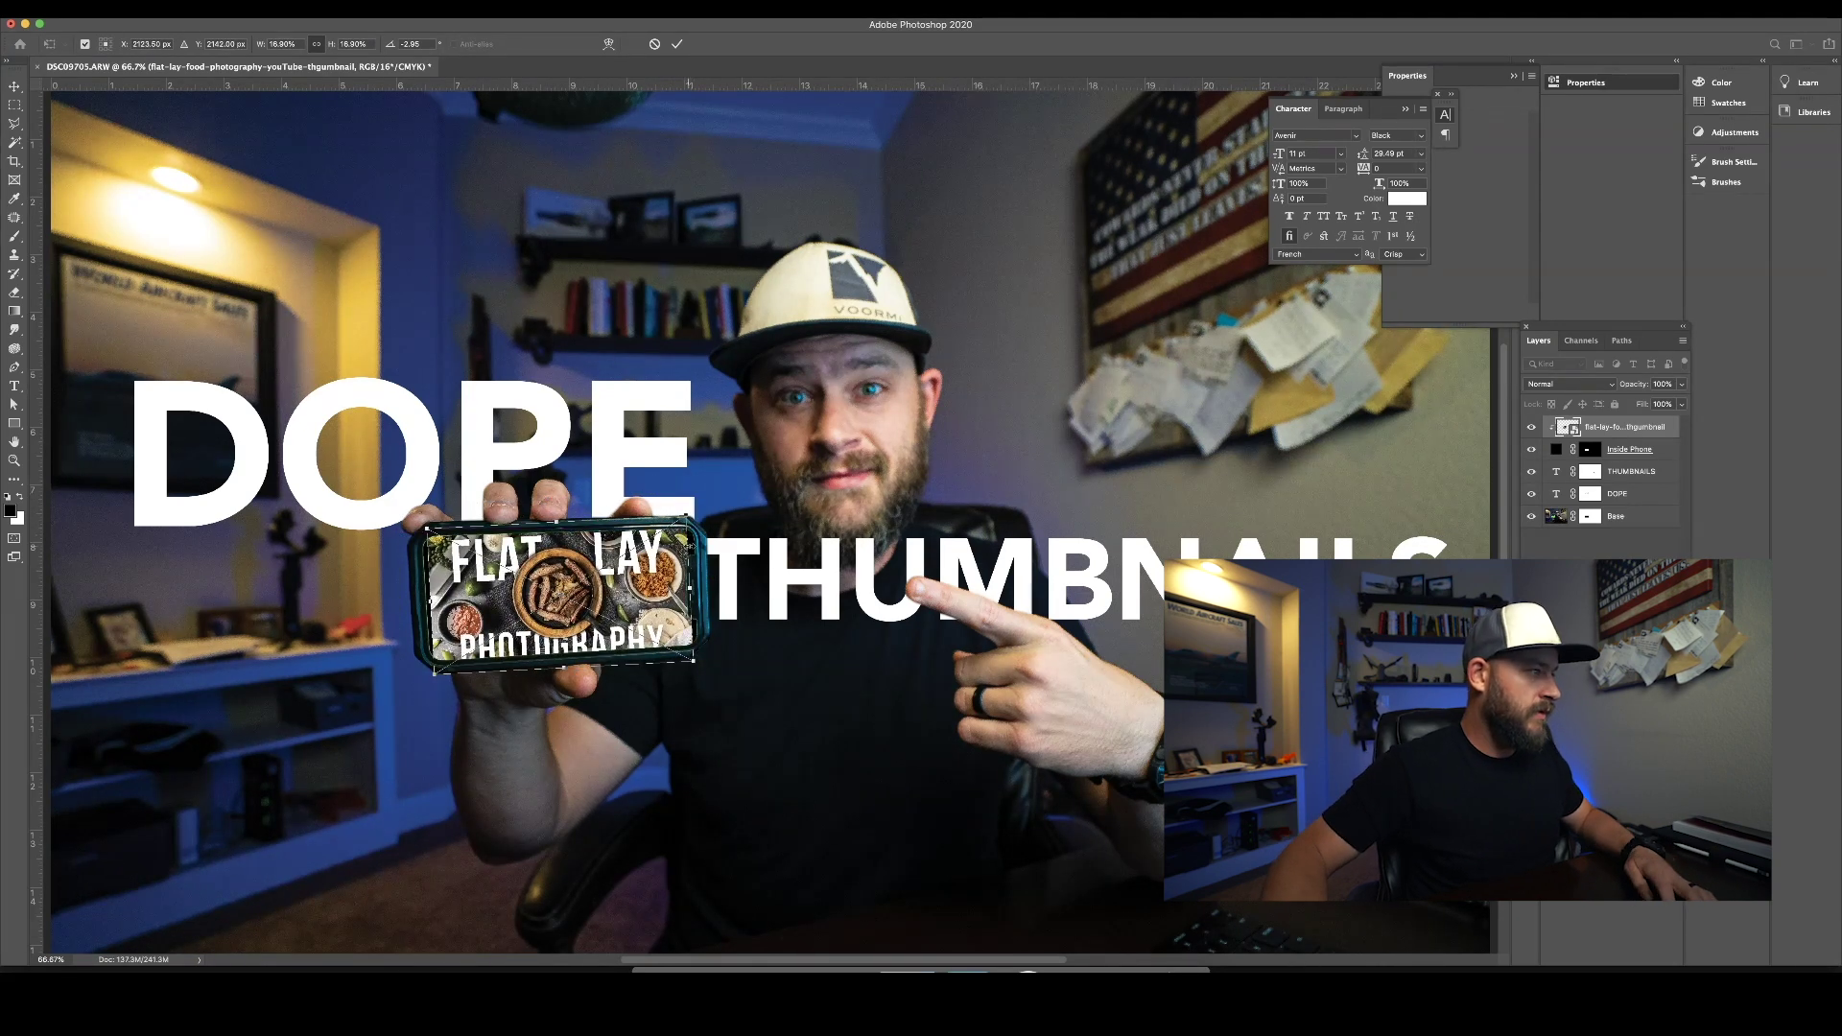
drag(693, 525, 660, 535)
key(Return)
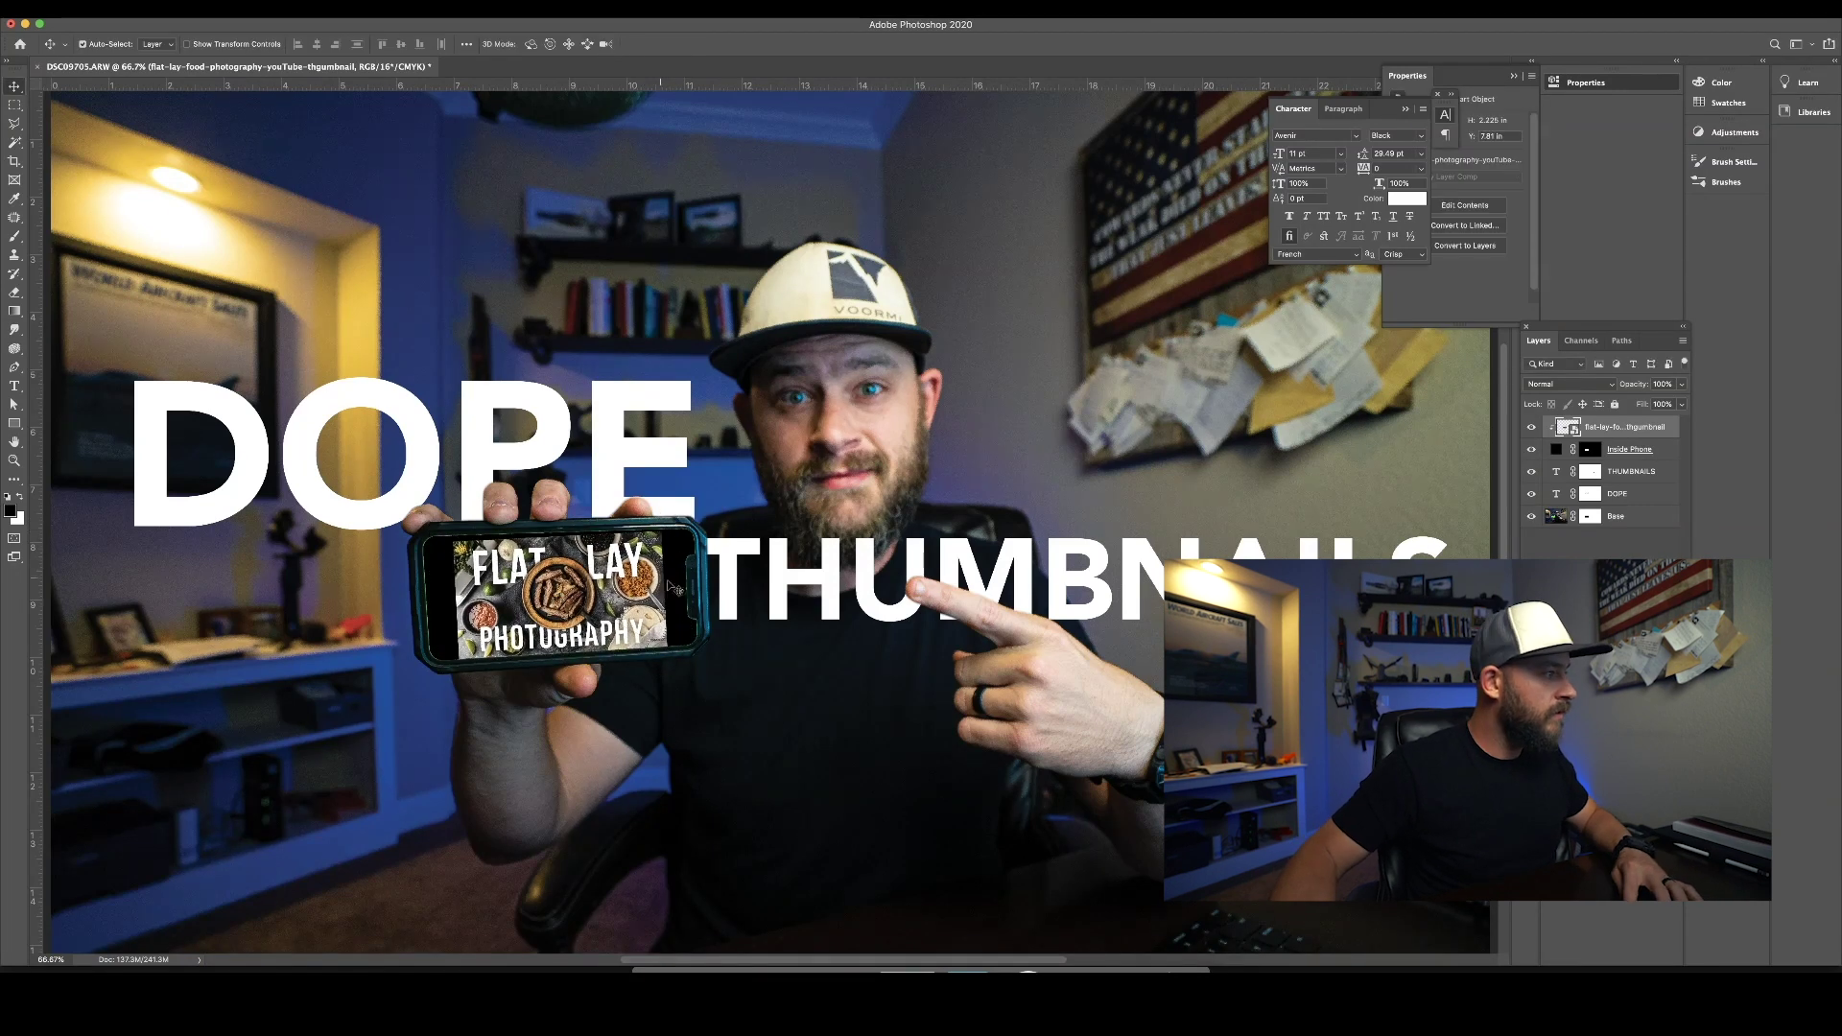
Step: Try painting the Inside Phone layer's mask along the phone's notch edge with a small white brush at 100% opacity
scroll(625, 588, up, 5)
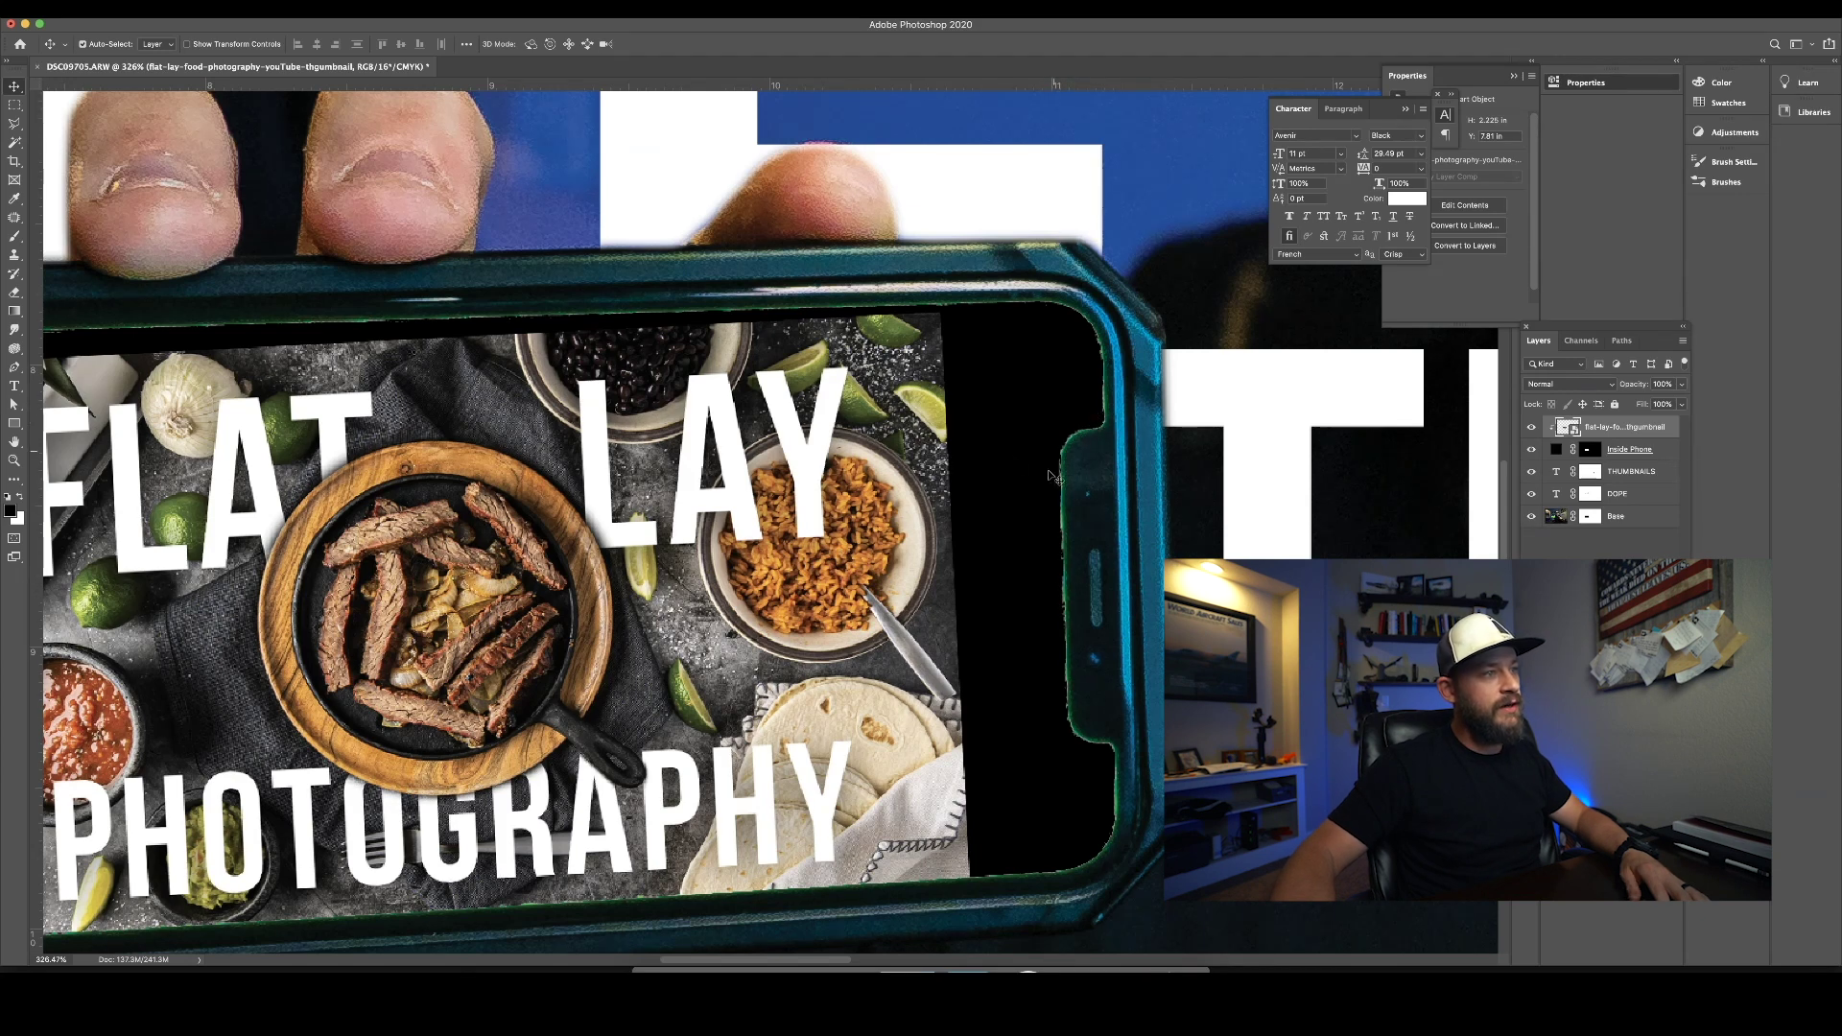
click(1556, 449)
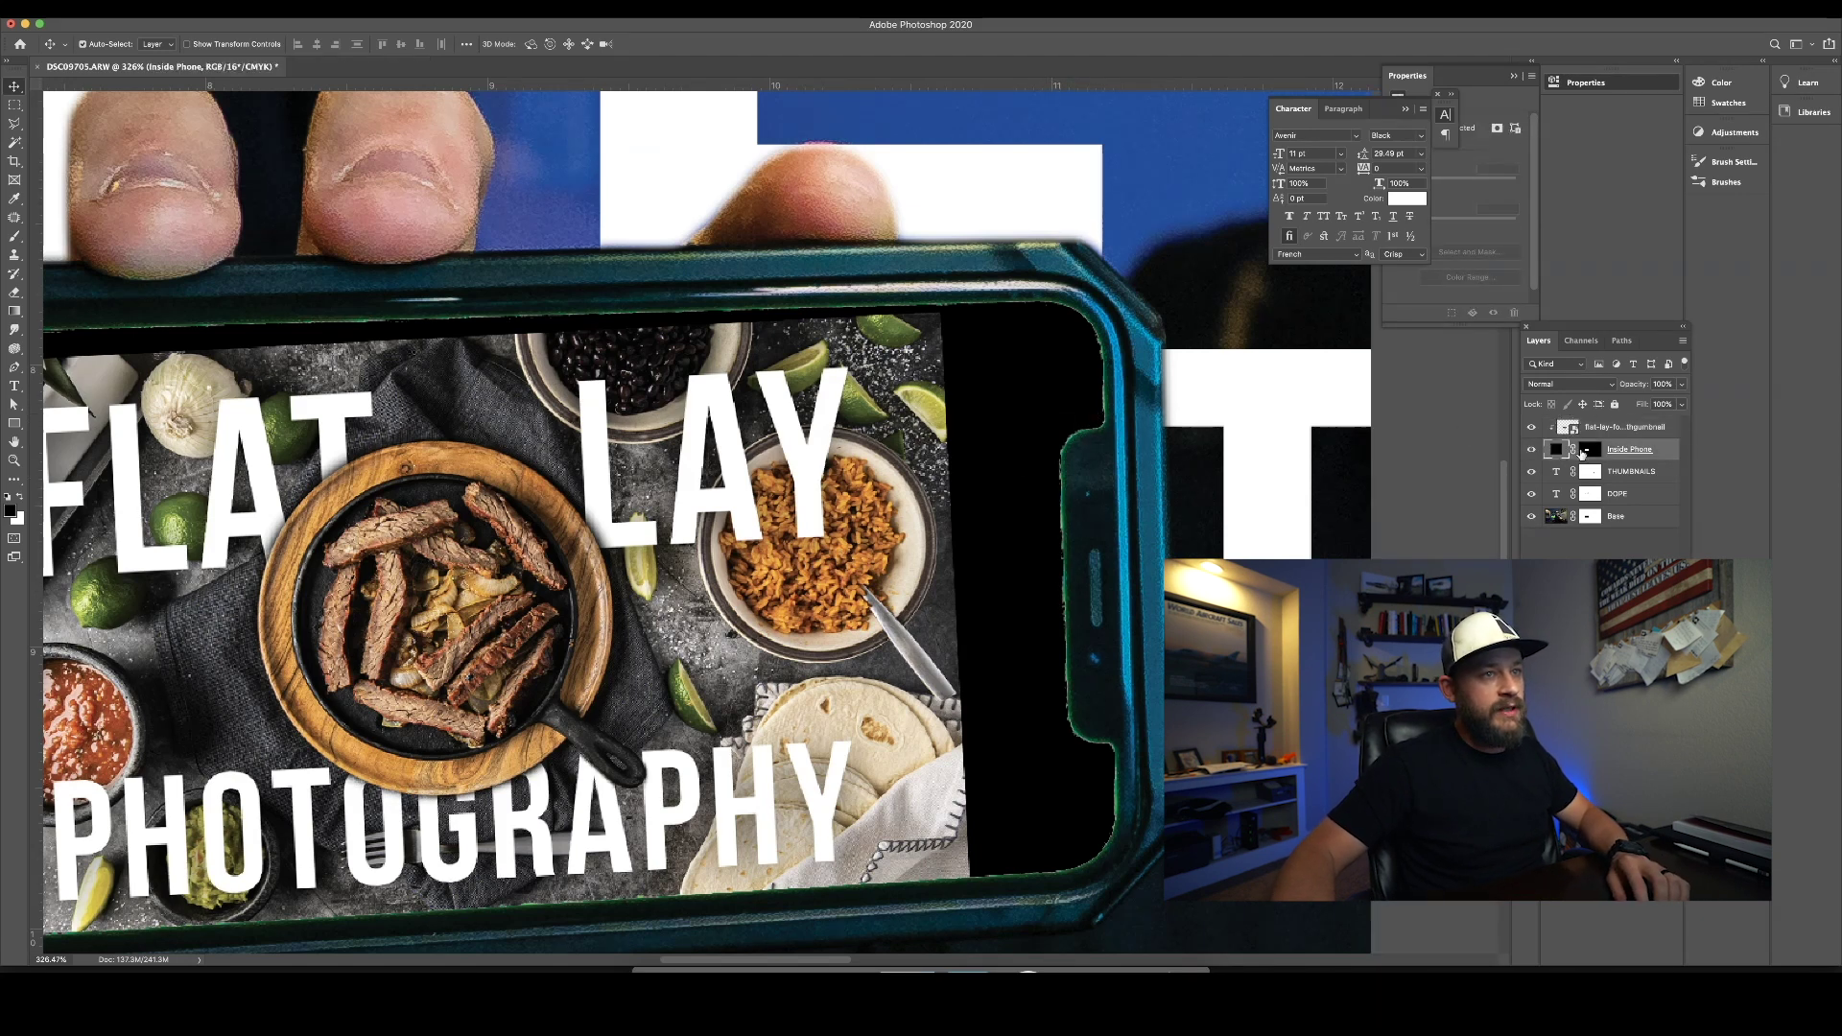
click(1590, 453)
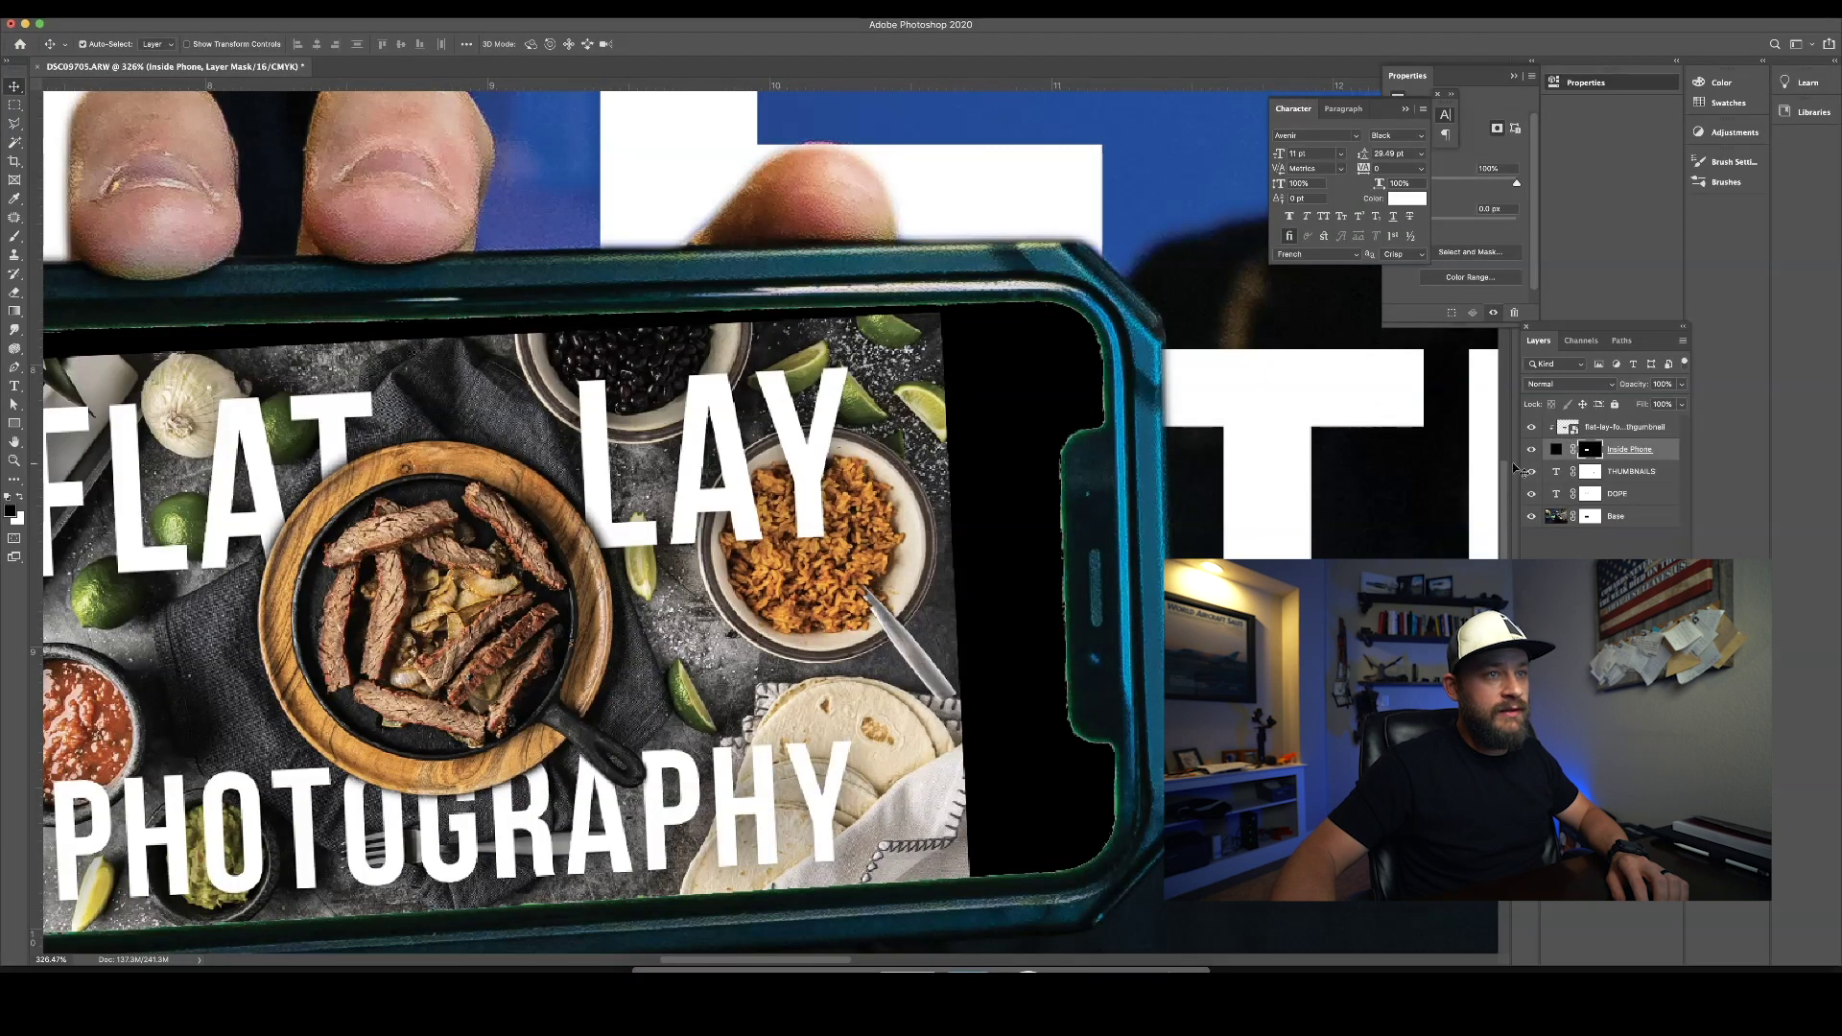
key(b)
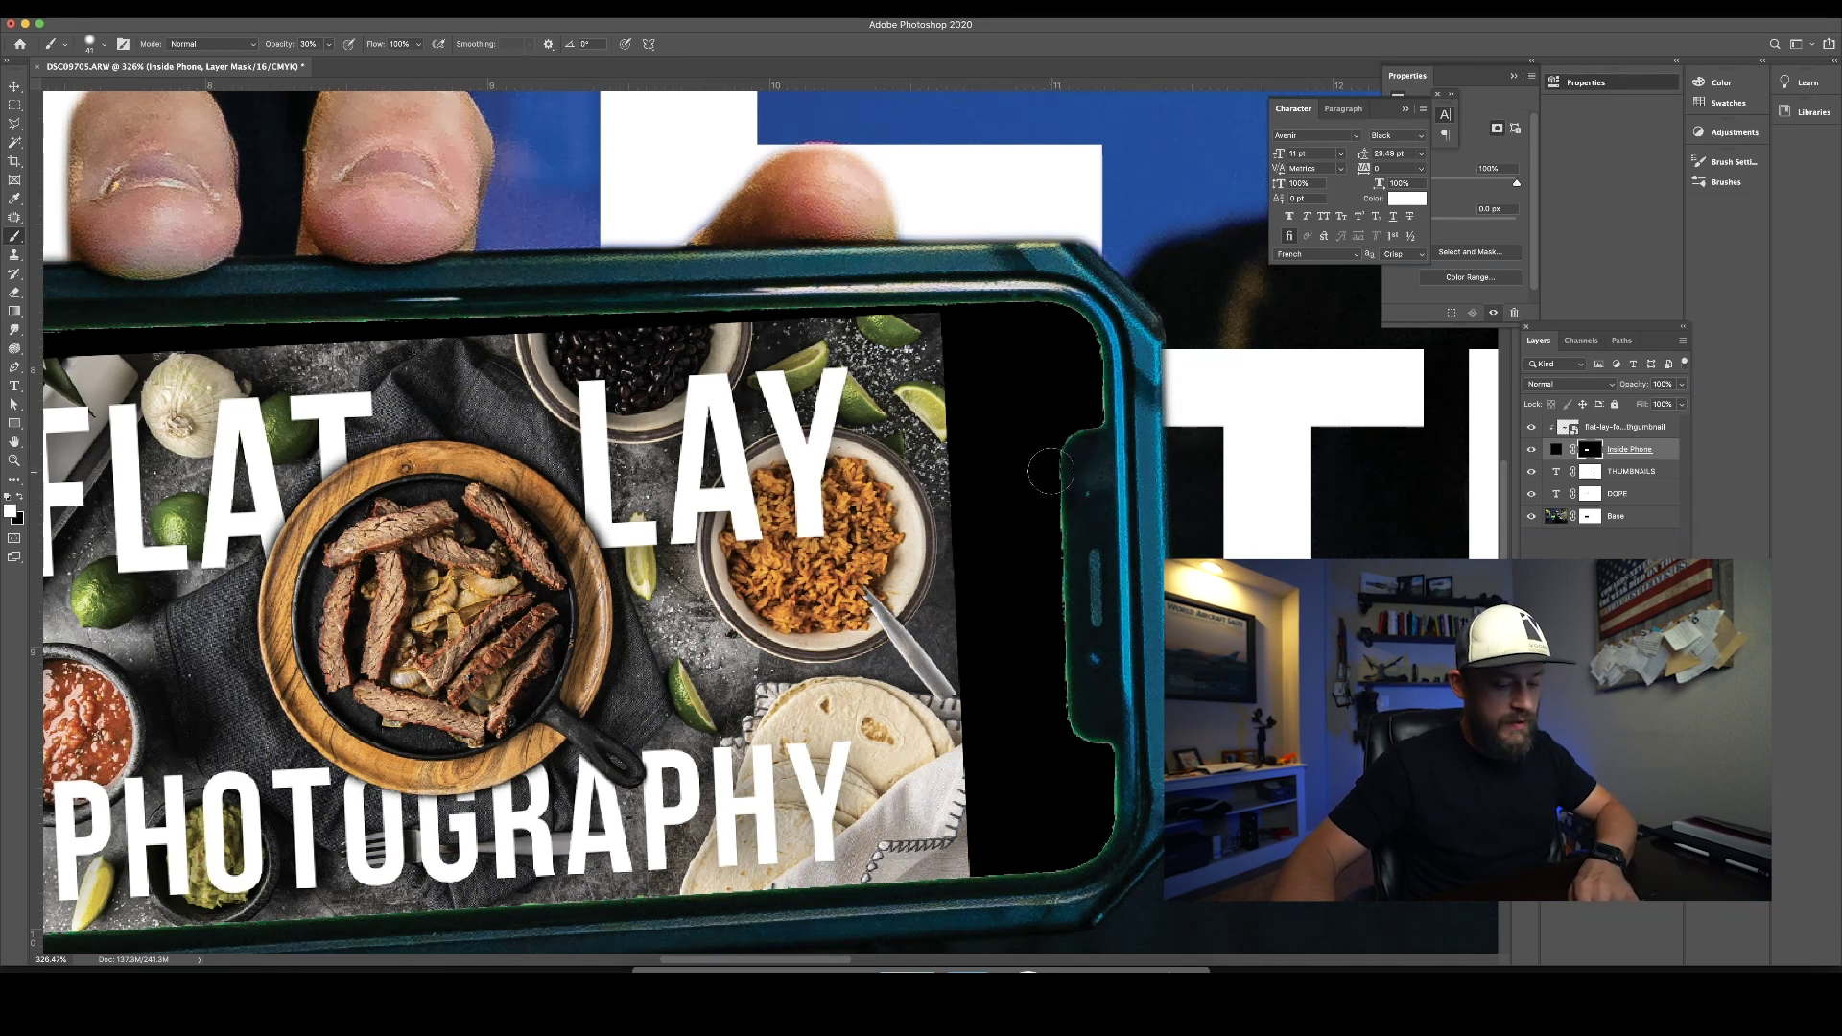
key([)
key([)
key([)
key(bracketleft)
key(bracketleft)
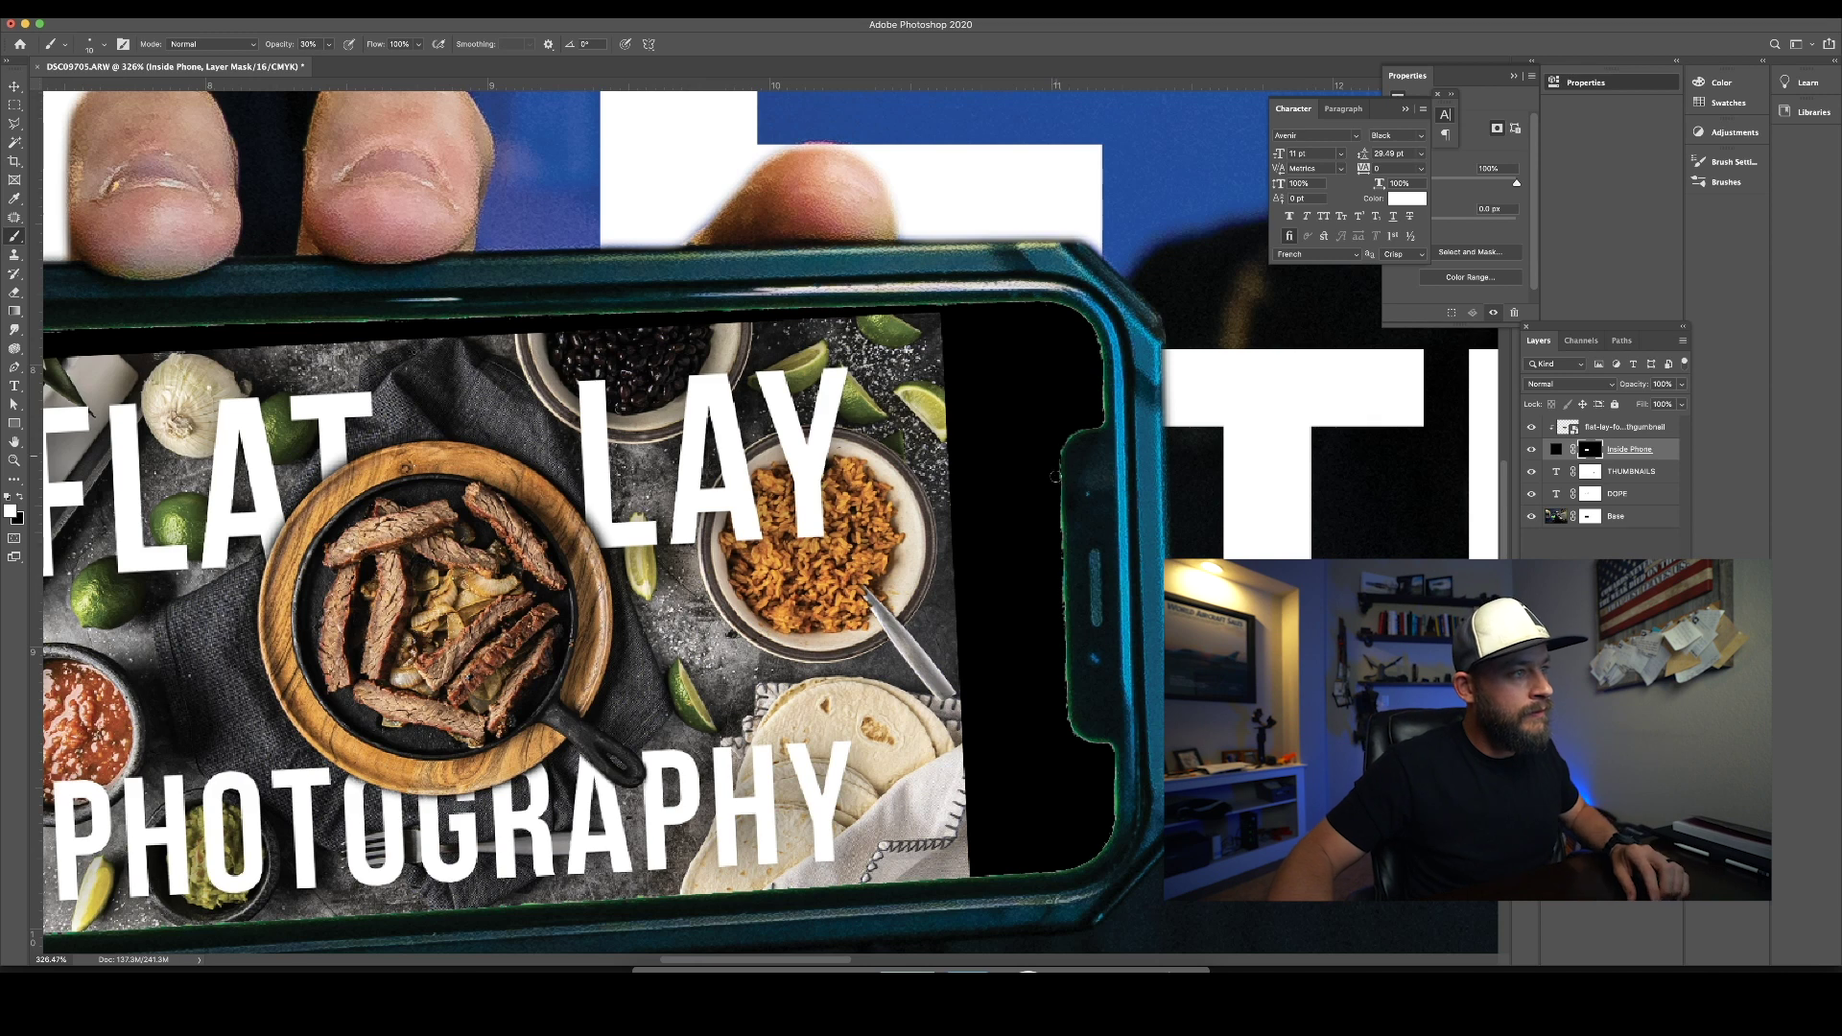
key(0)
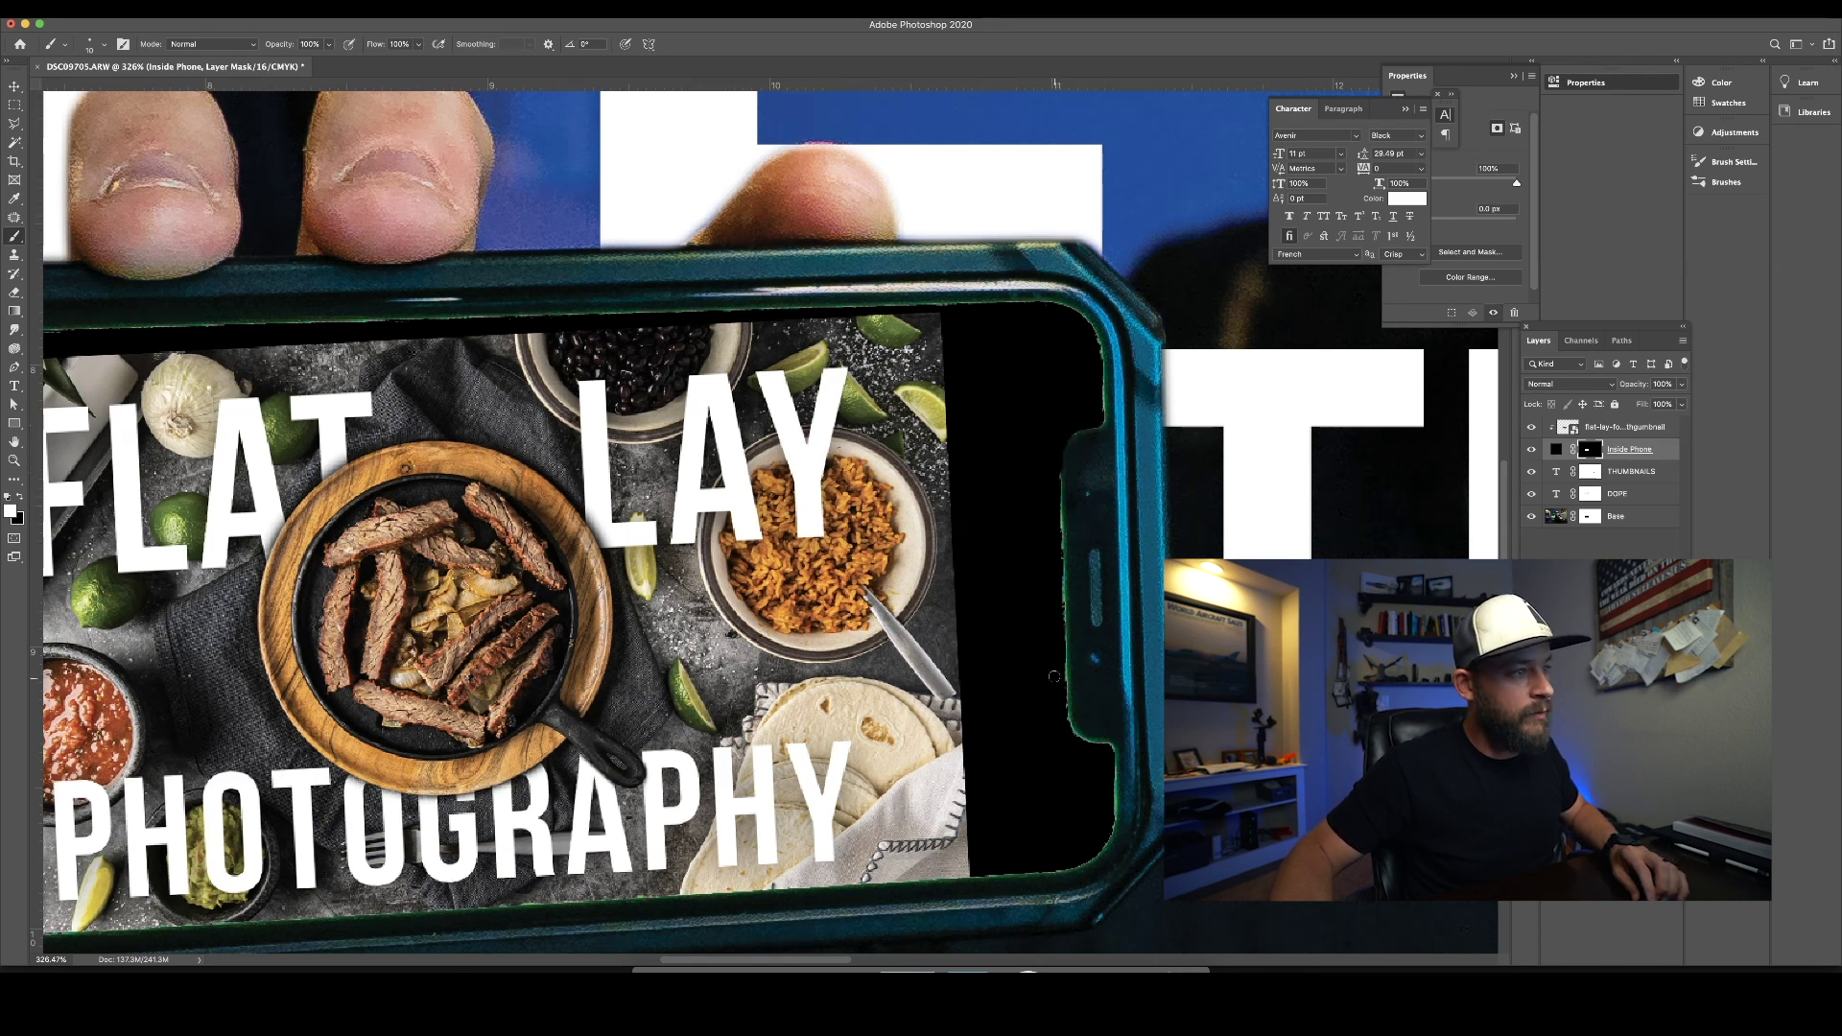
shift+click(1062, 710)
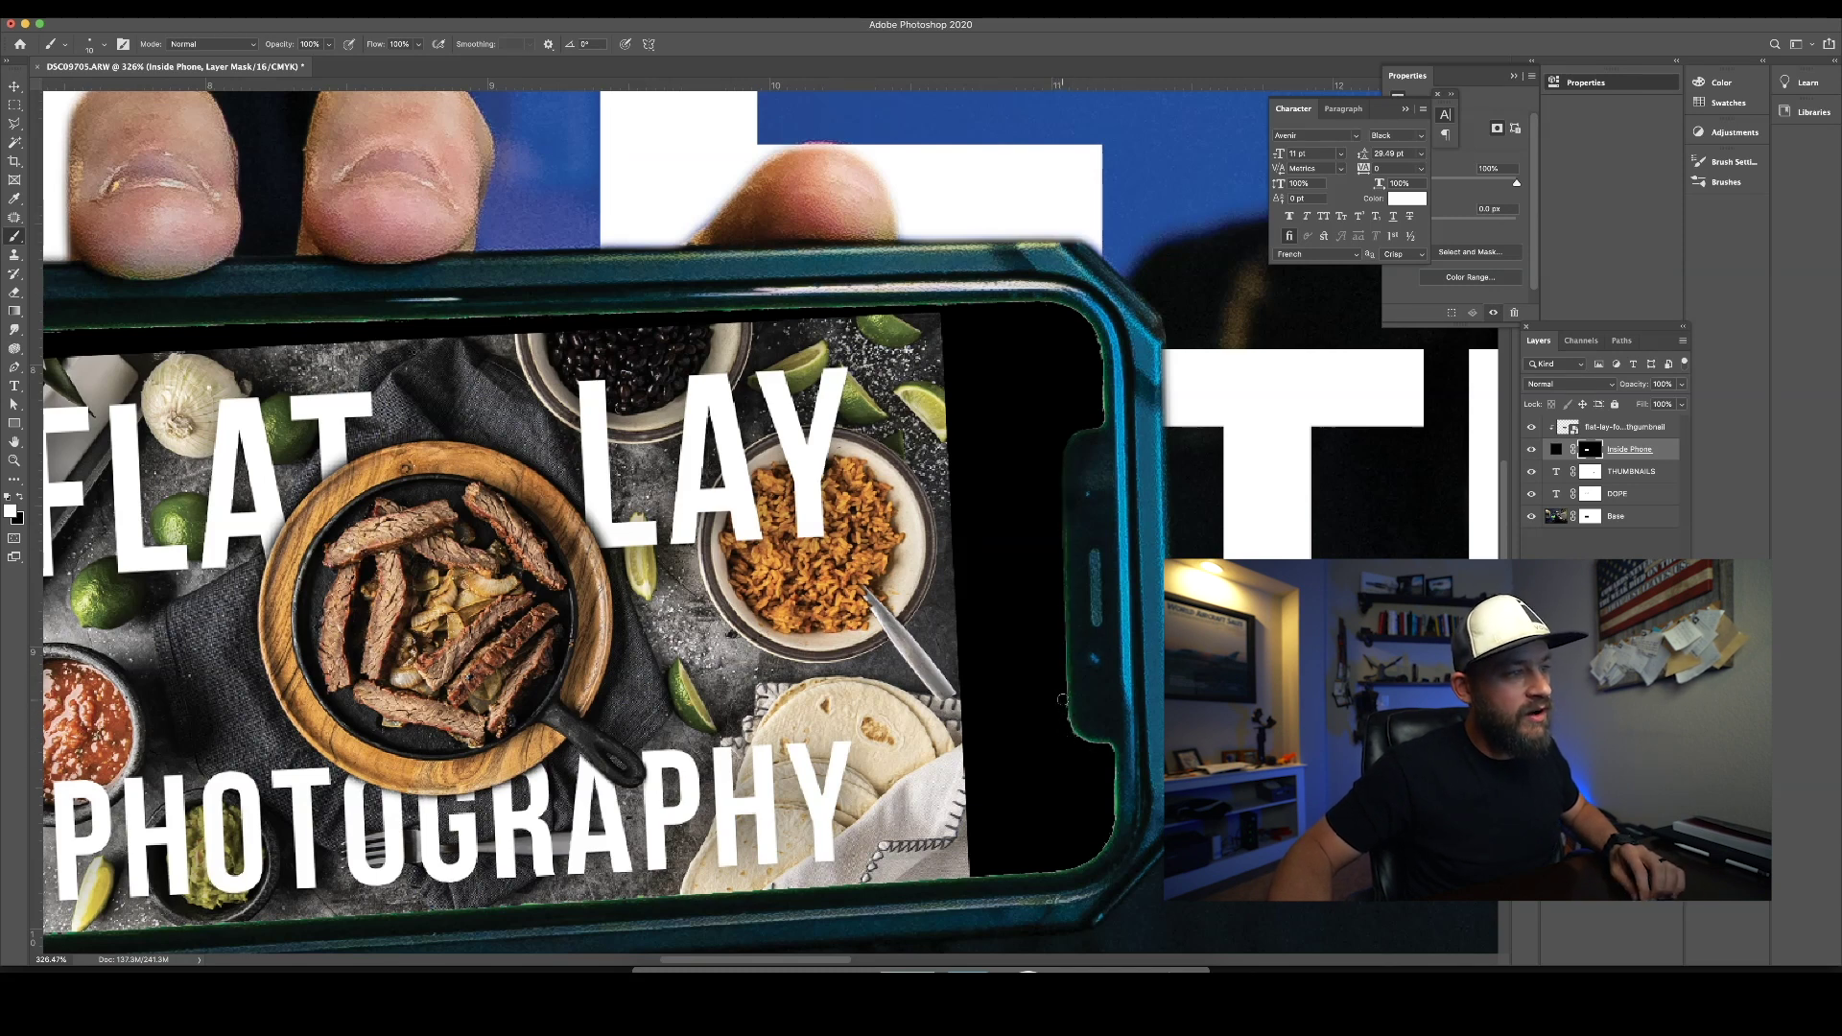
drag(1072, 736, 1110, 750)
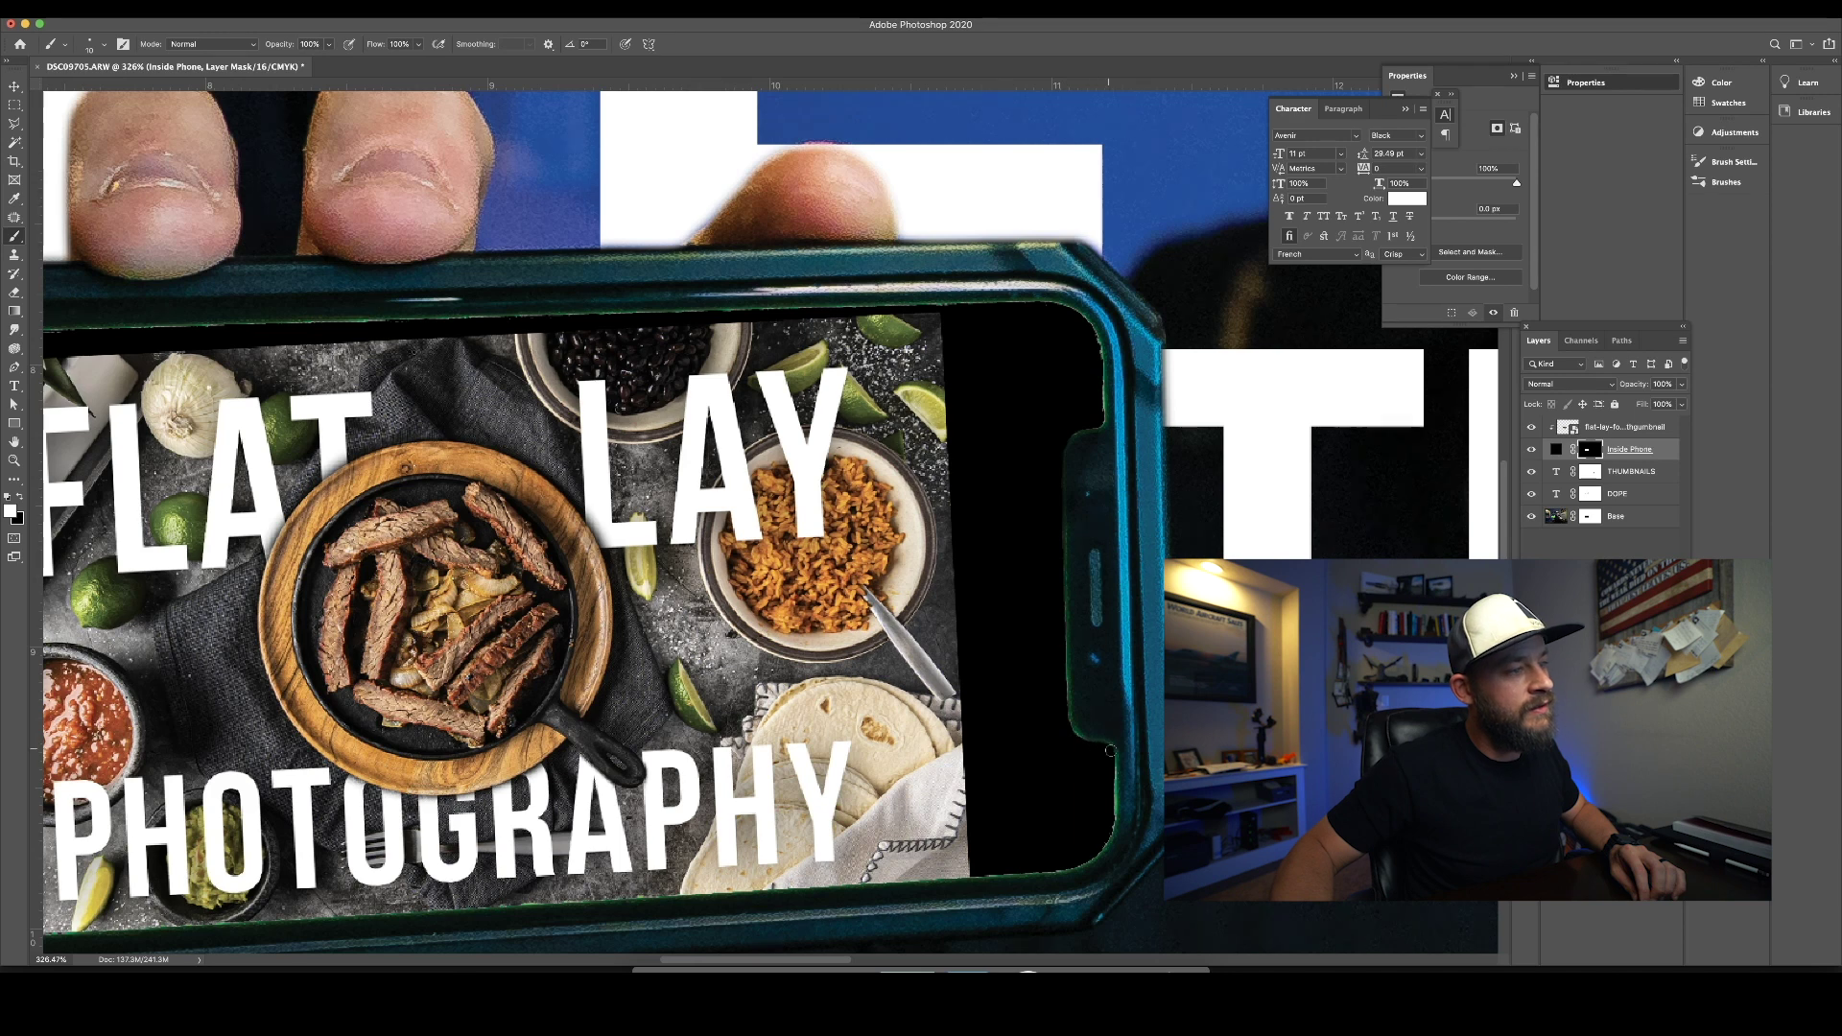
key(ctrl+z)
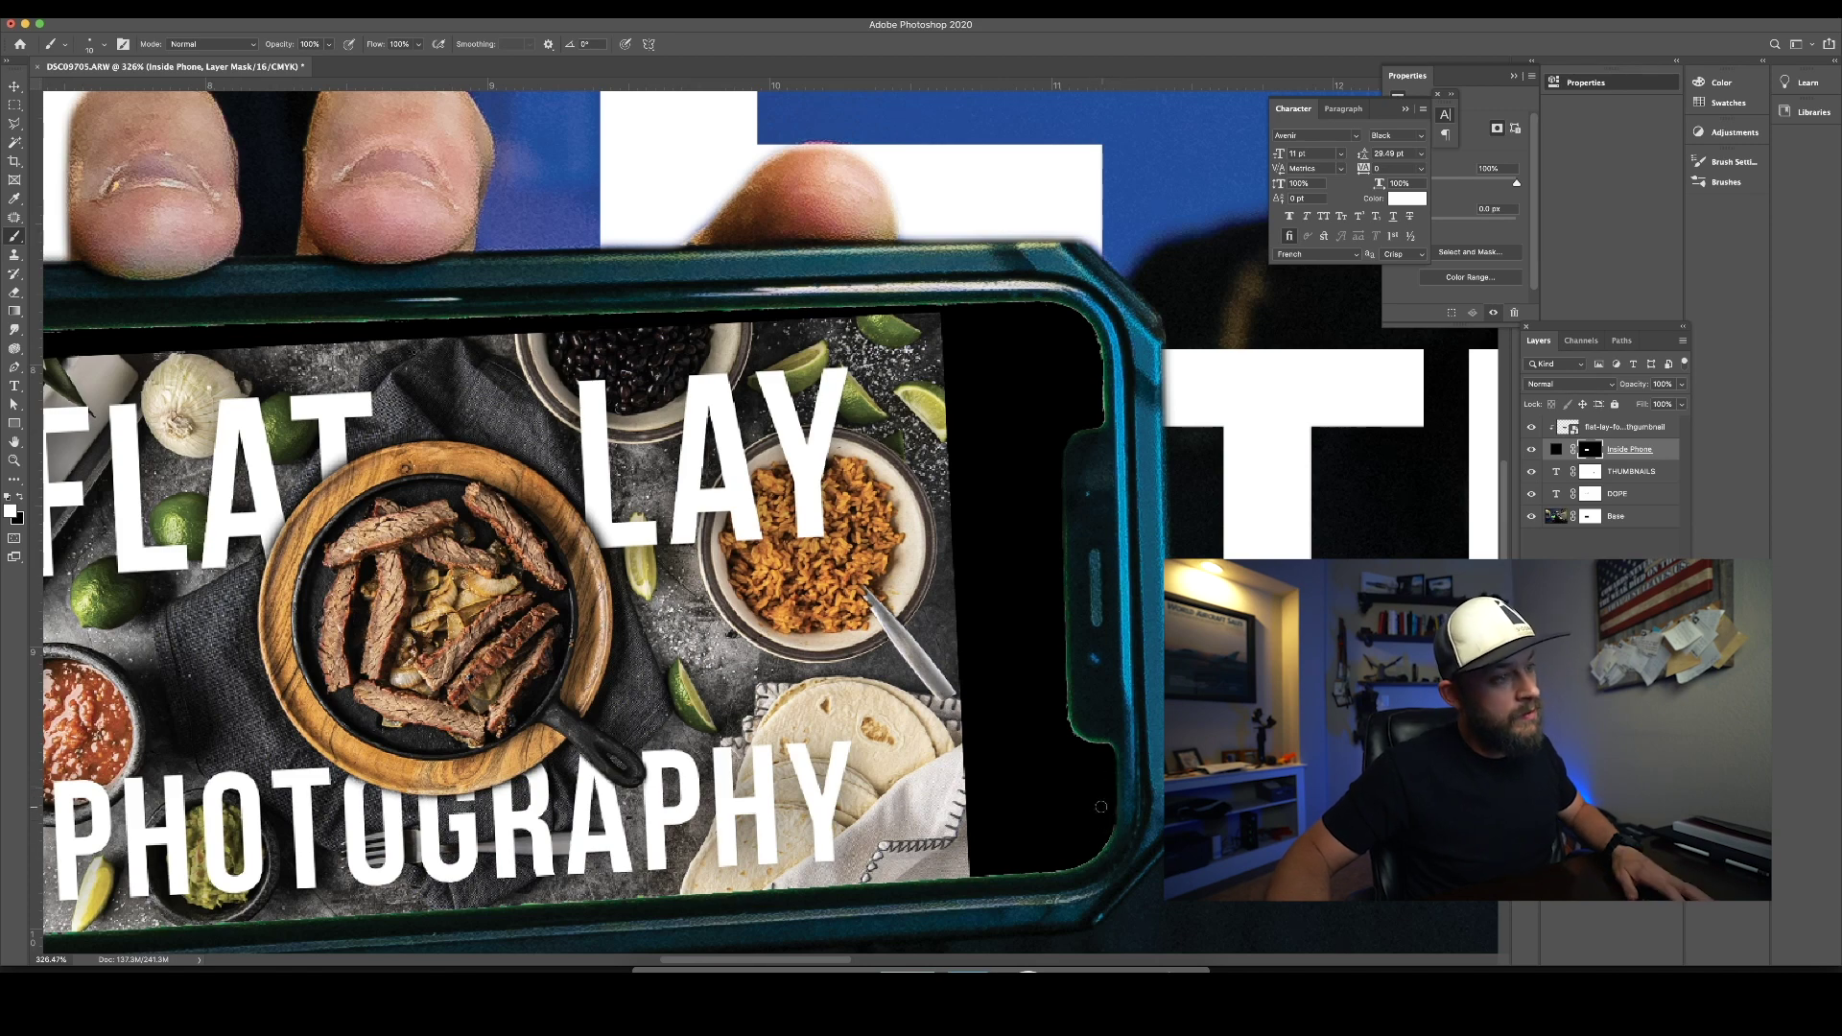
Step: Add a black Stroke layer style positioned Outside to the Inside Phone layer
key(super+0)
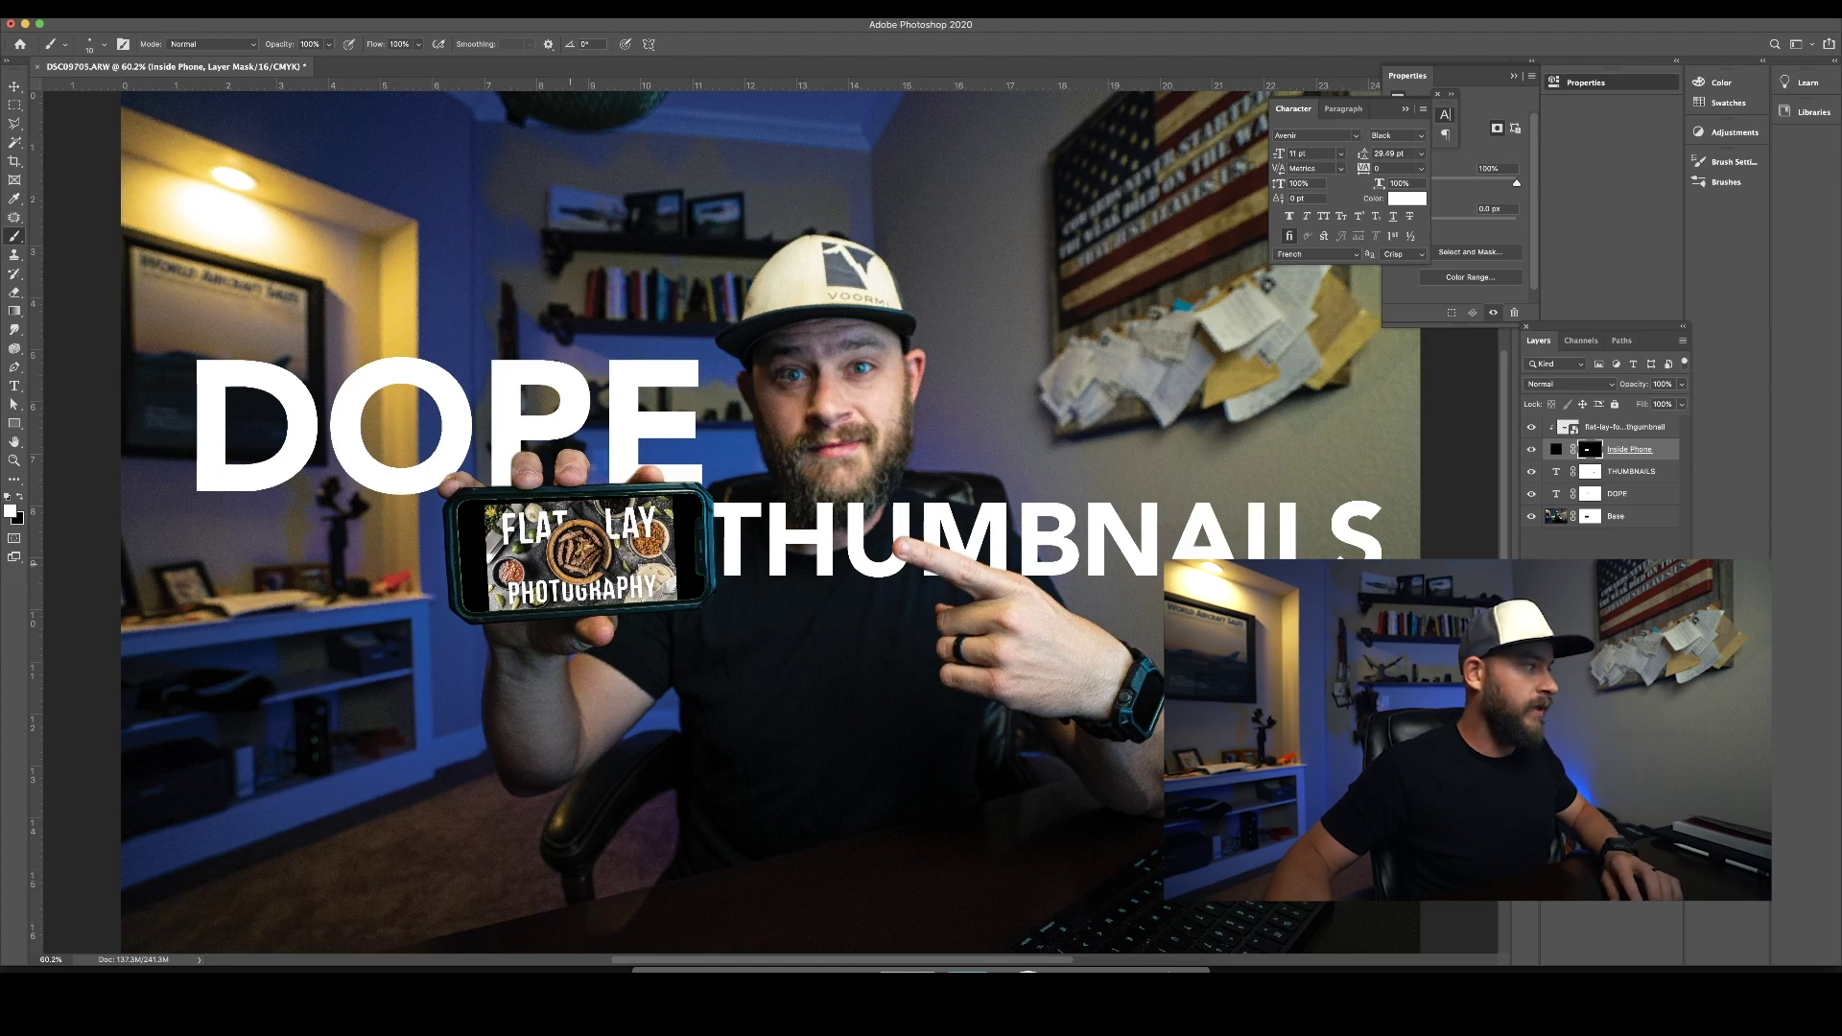
key(v)
click(1654, 429)
double_click(1661, 451)
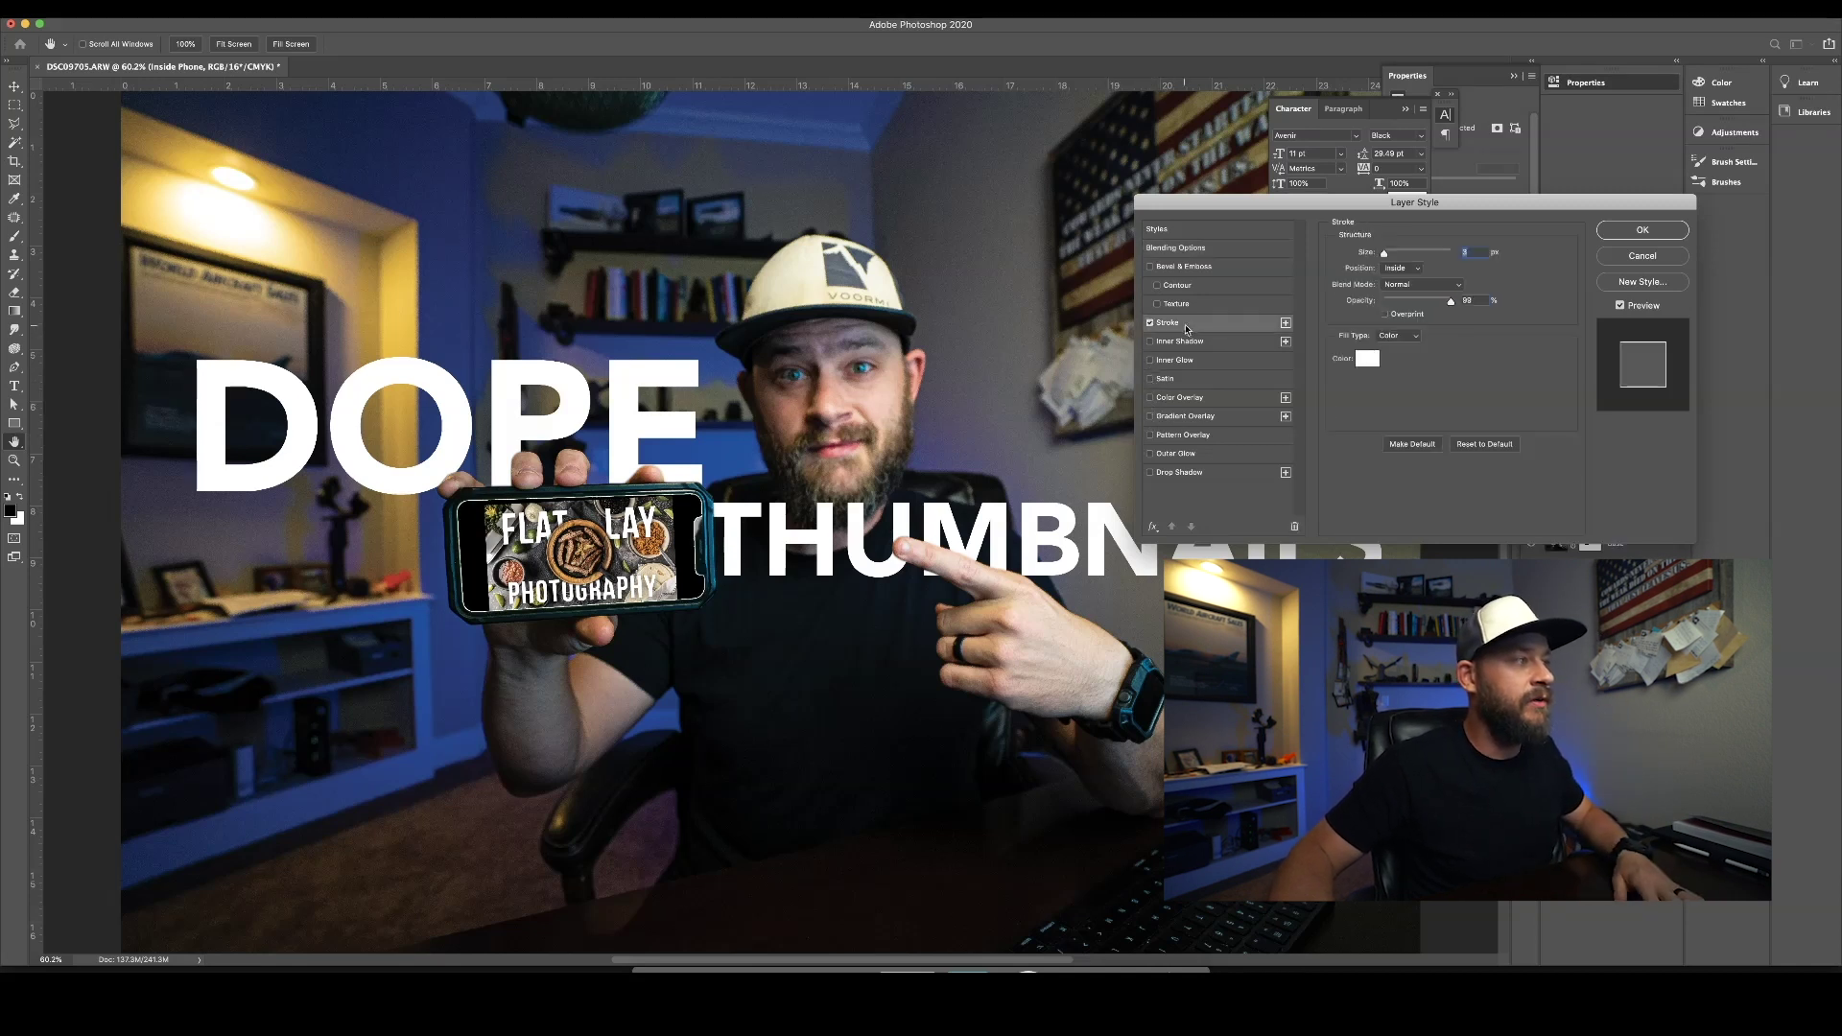
click(1154, 324)
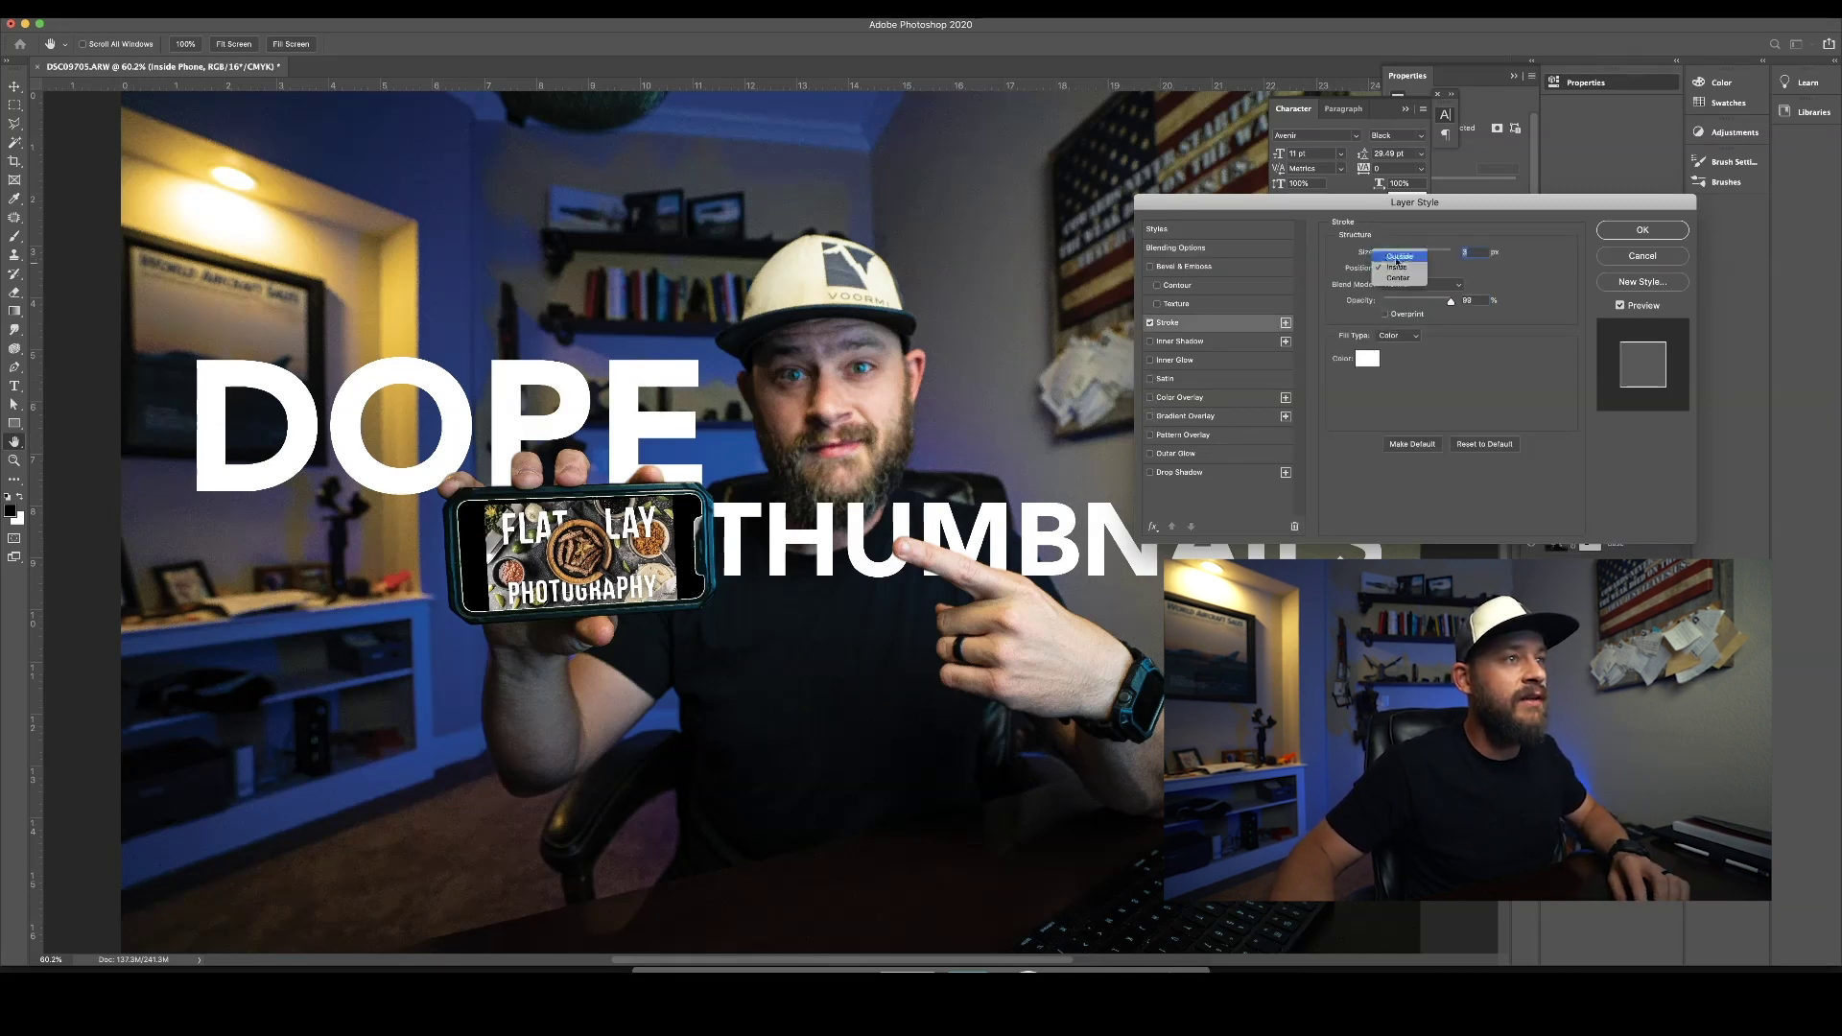
click(1367, 359)
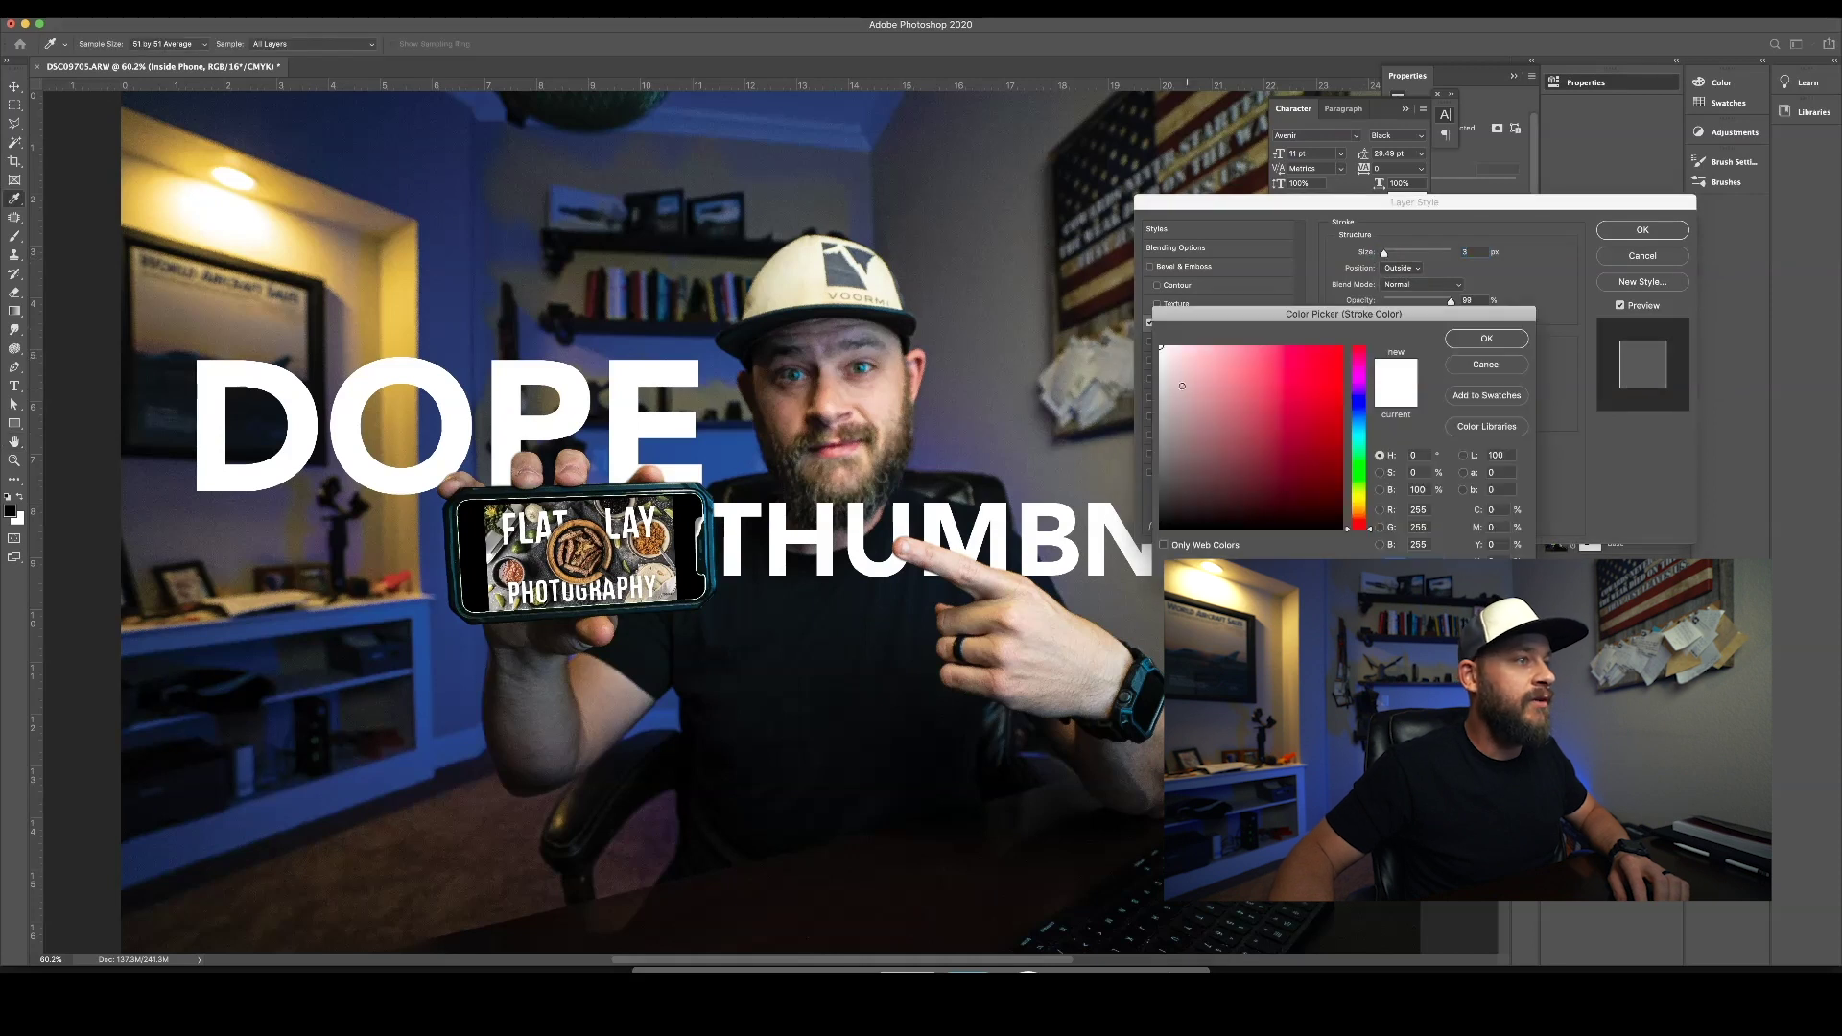
drag(1182, 386, 1106, 568)
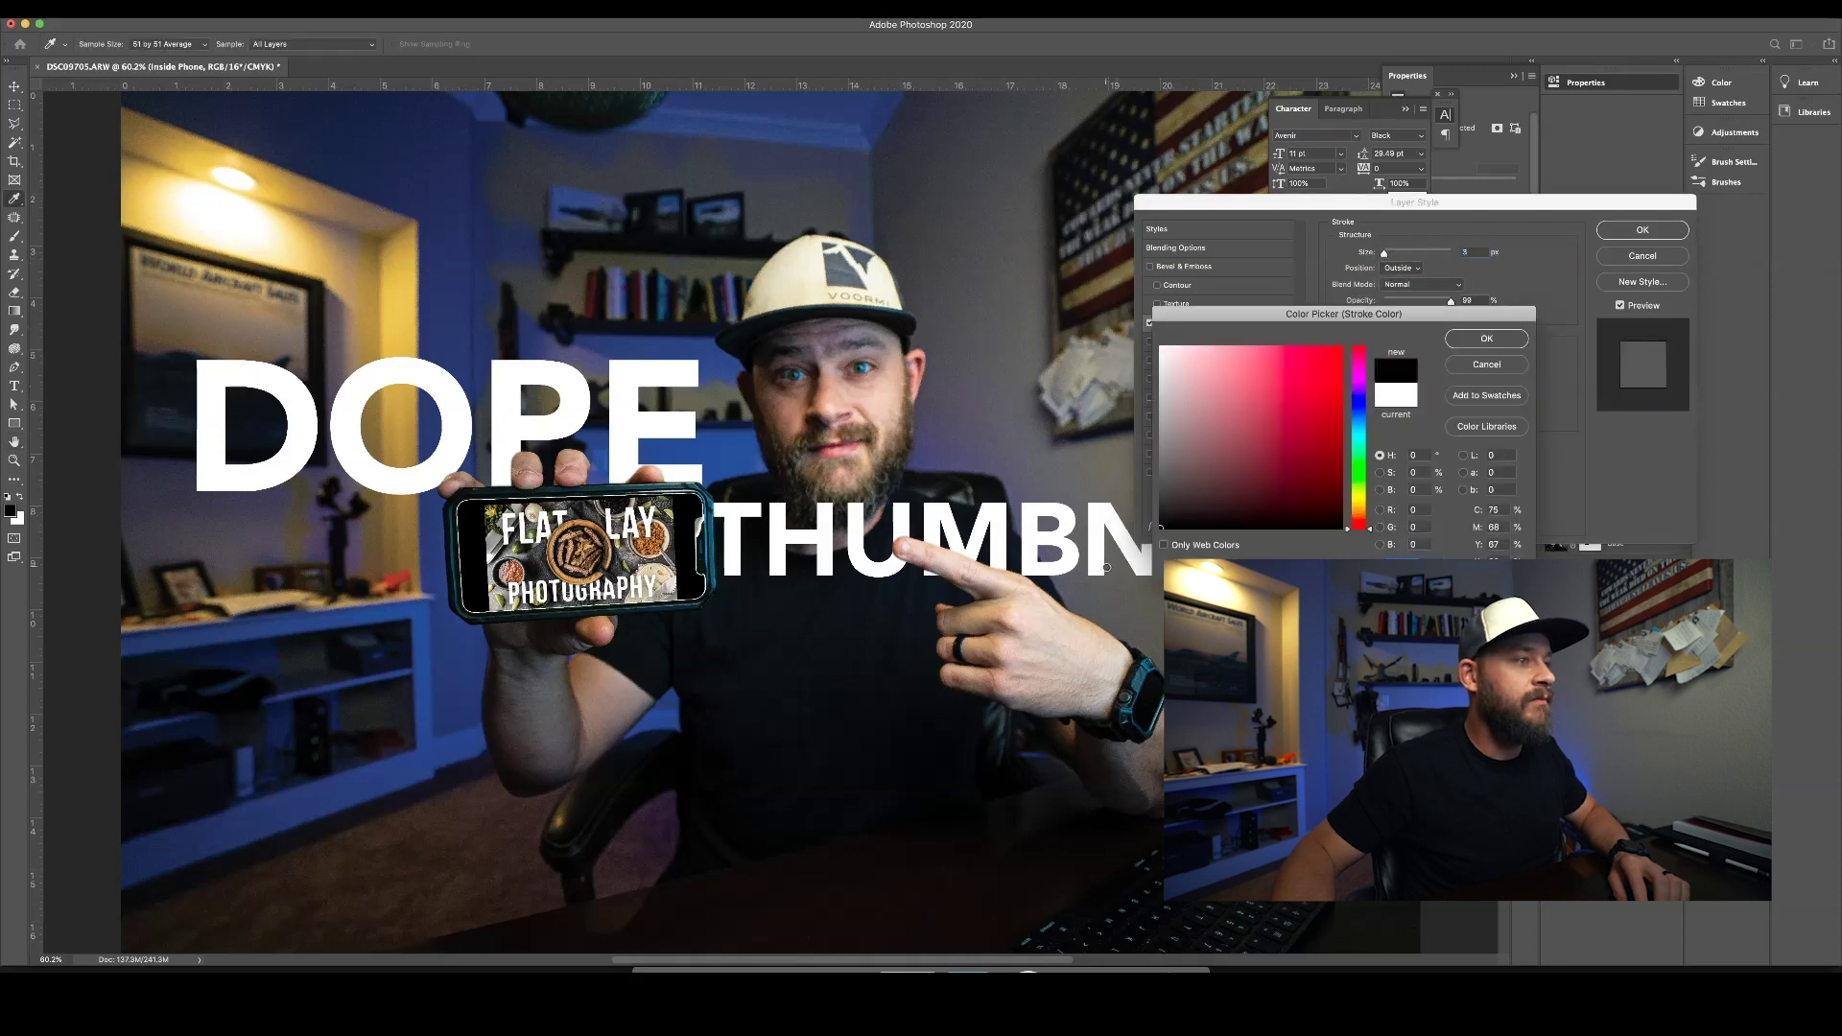
click(1507, 339)
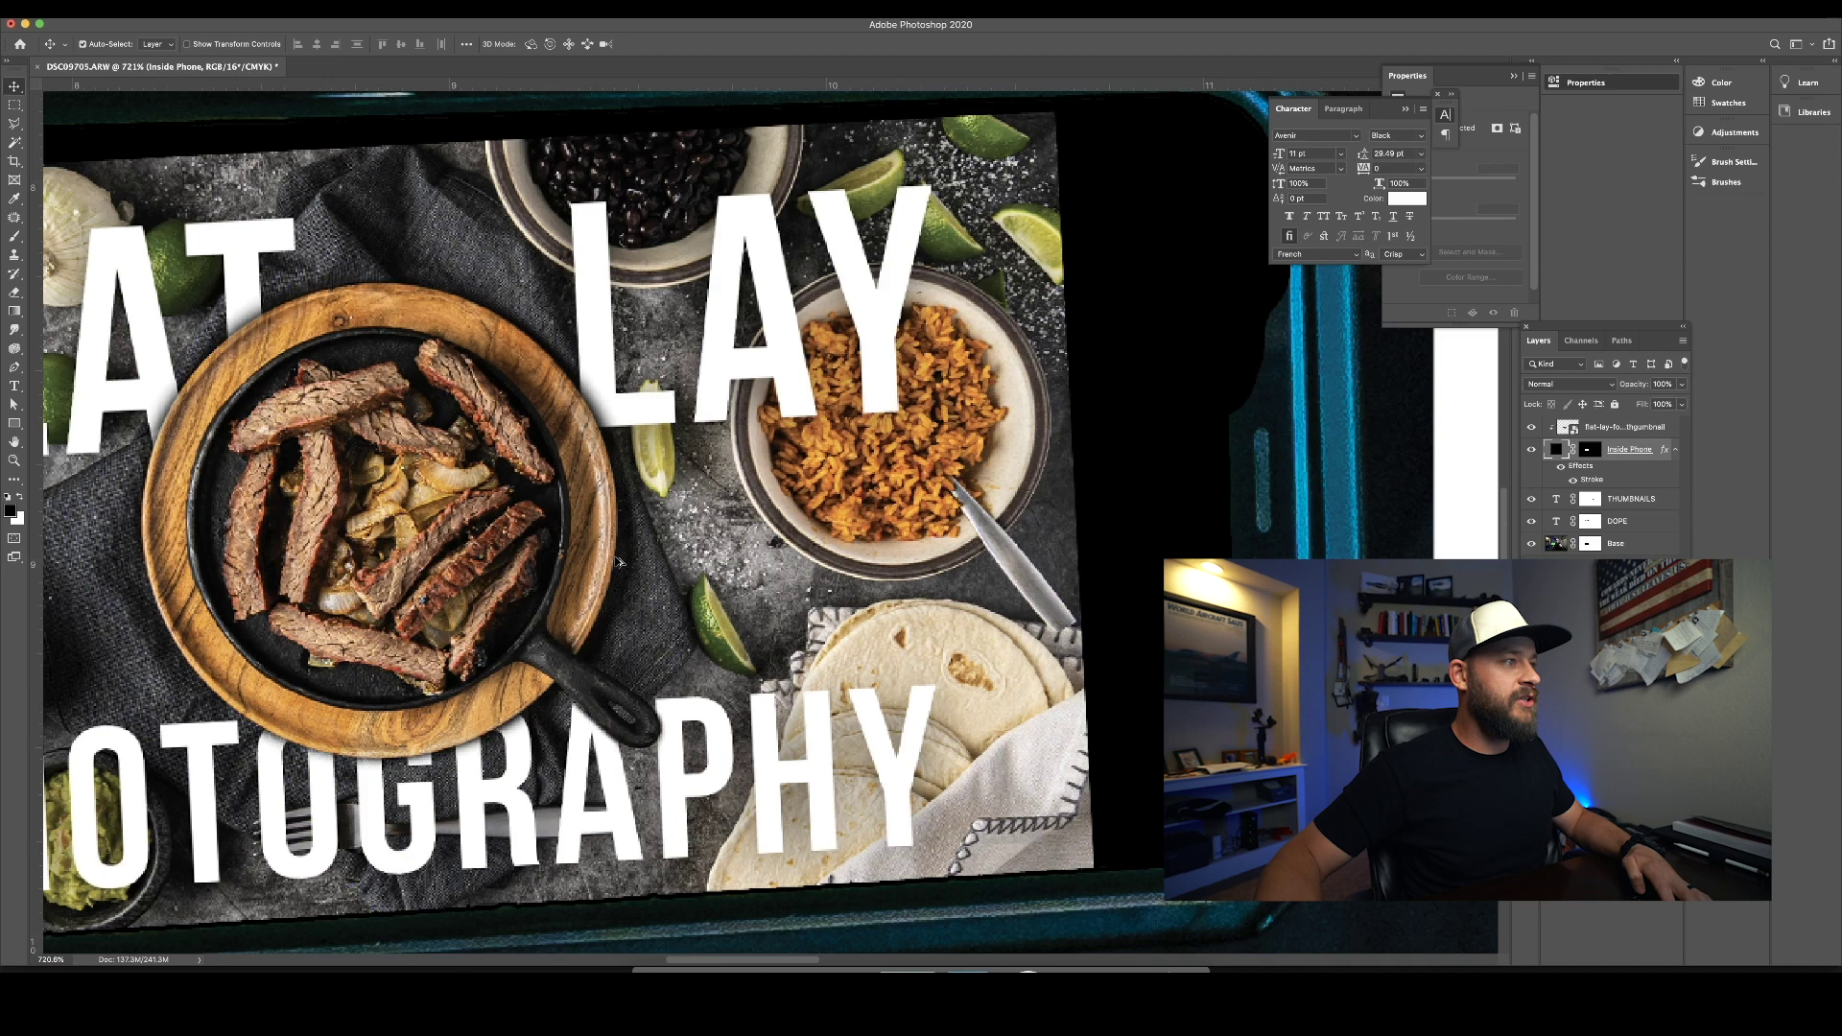
Step: Adjust the flat-lay image's upper corners and lower-left corner individually to match the perspective of the phone's screen
scroll(736, 639, down, 10)
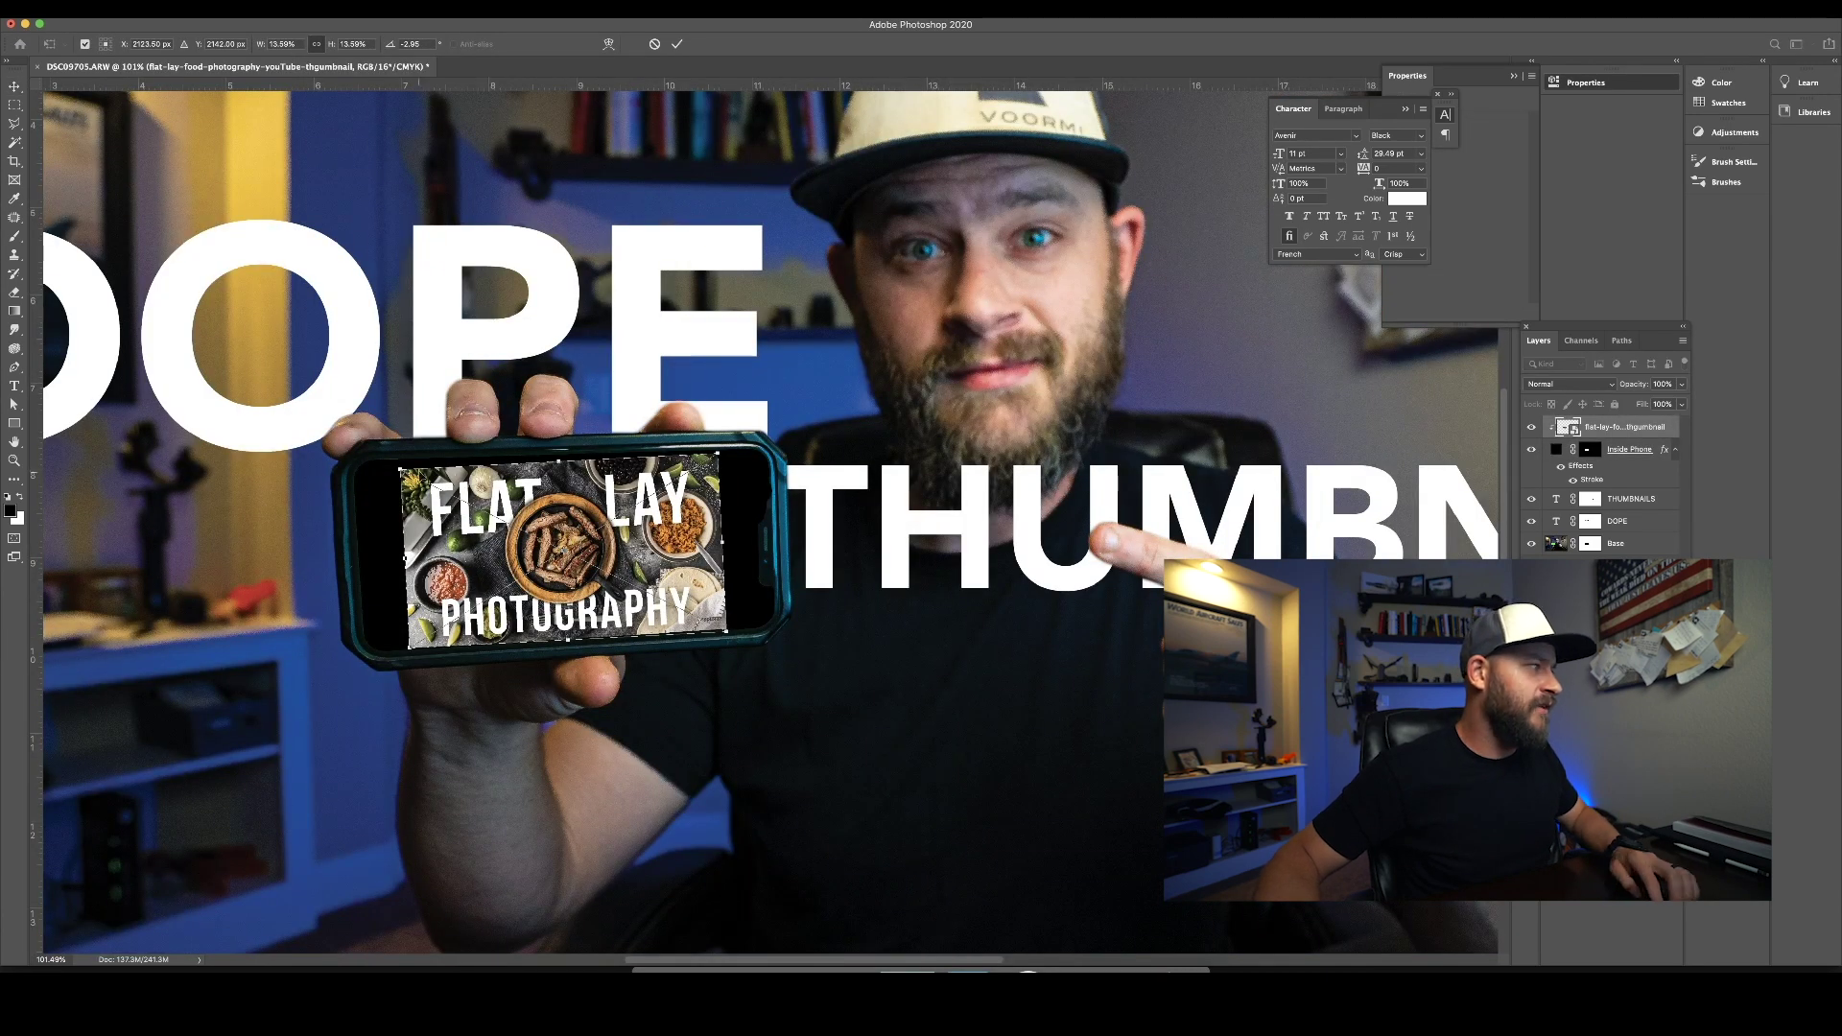
drag(397, 464, 390, 459)
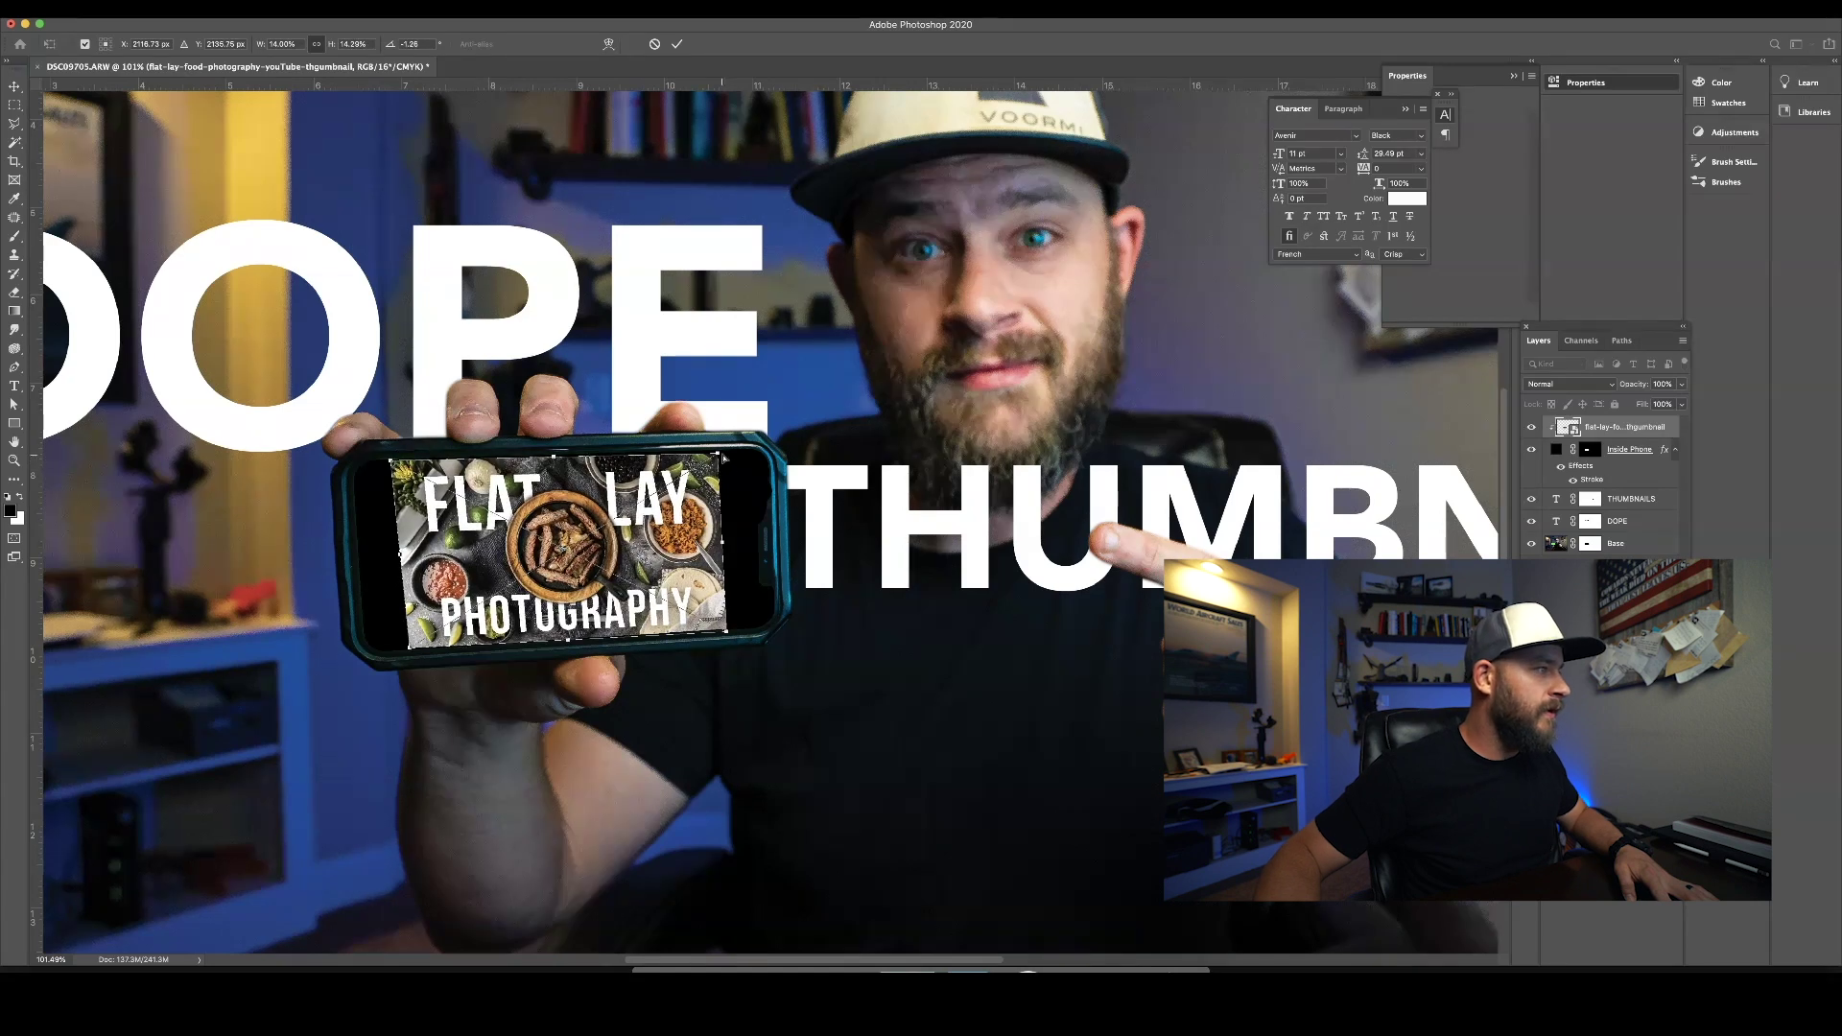
drag(718, 452, 722, 450)
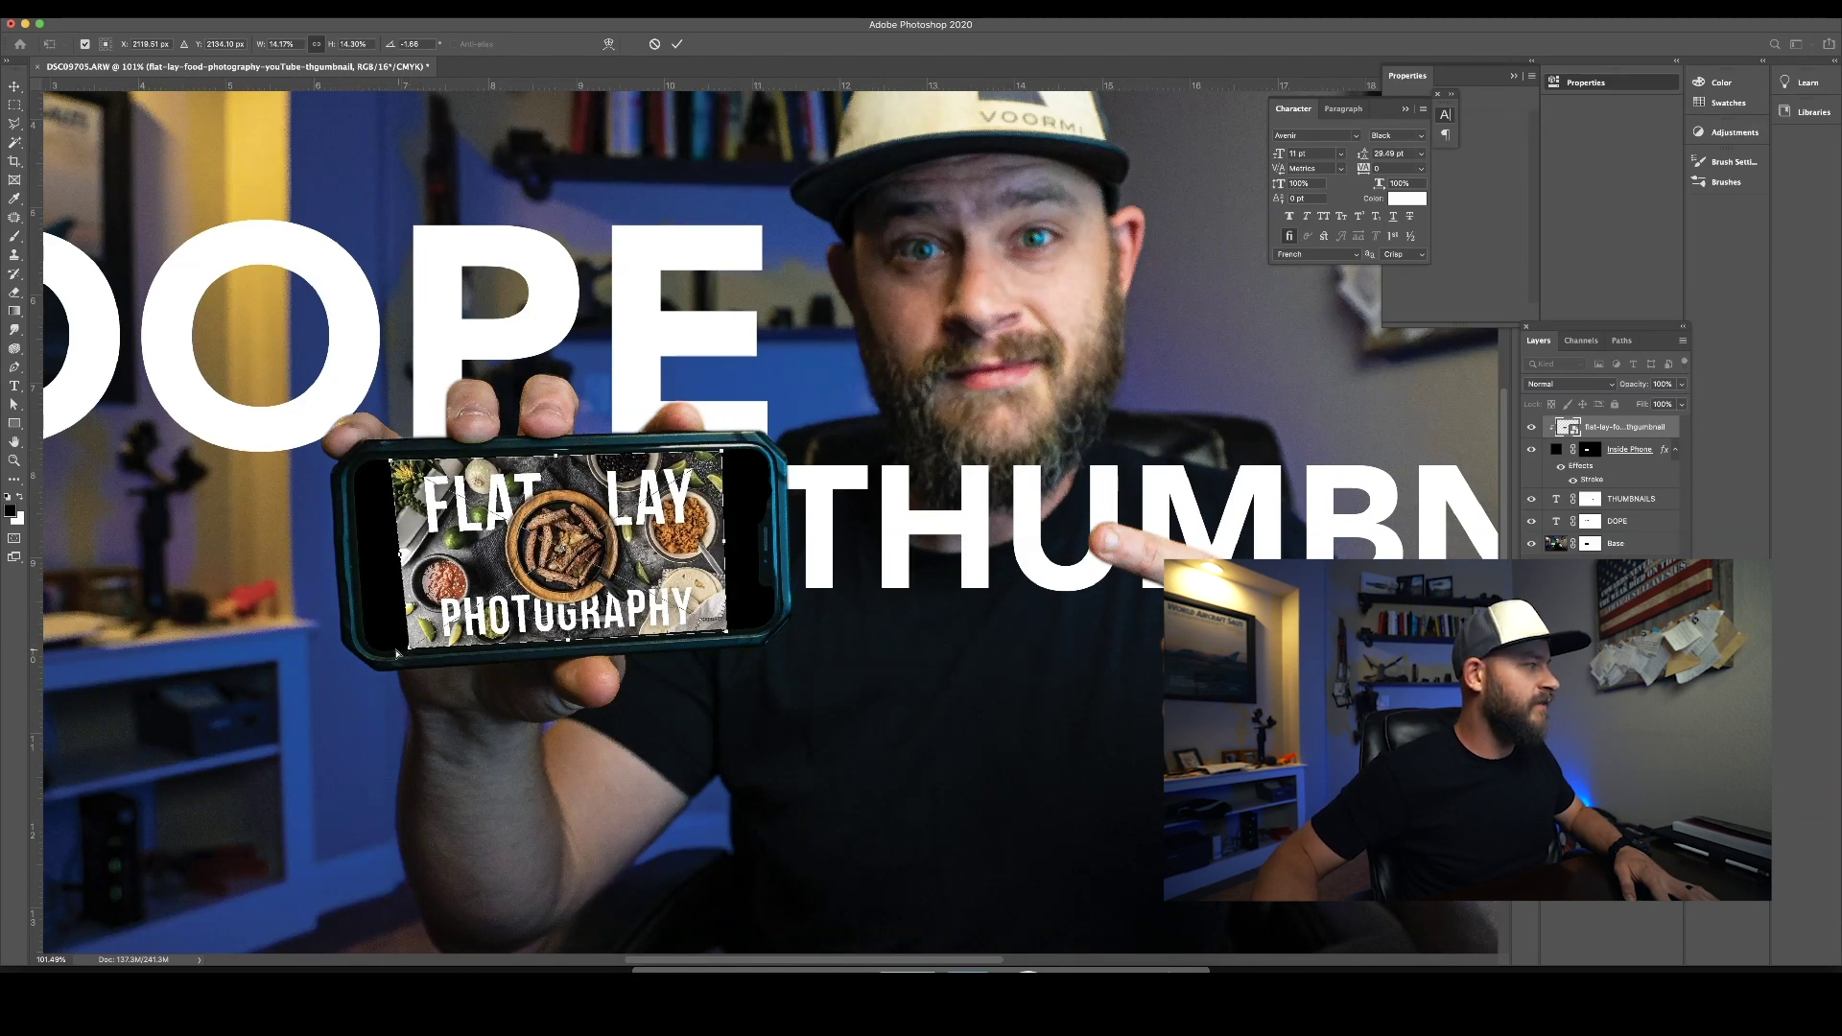
drag(397, 653, 401, 650)
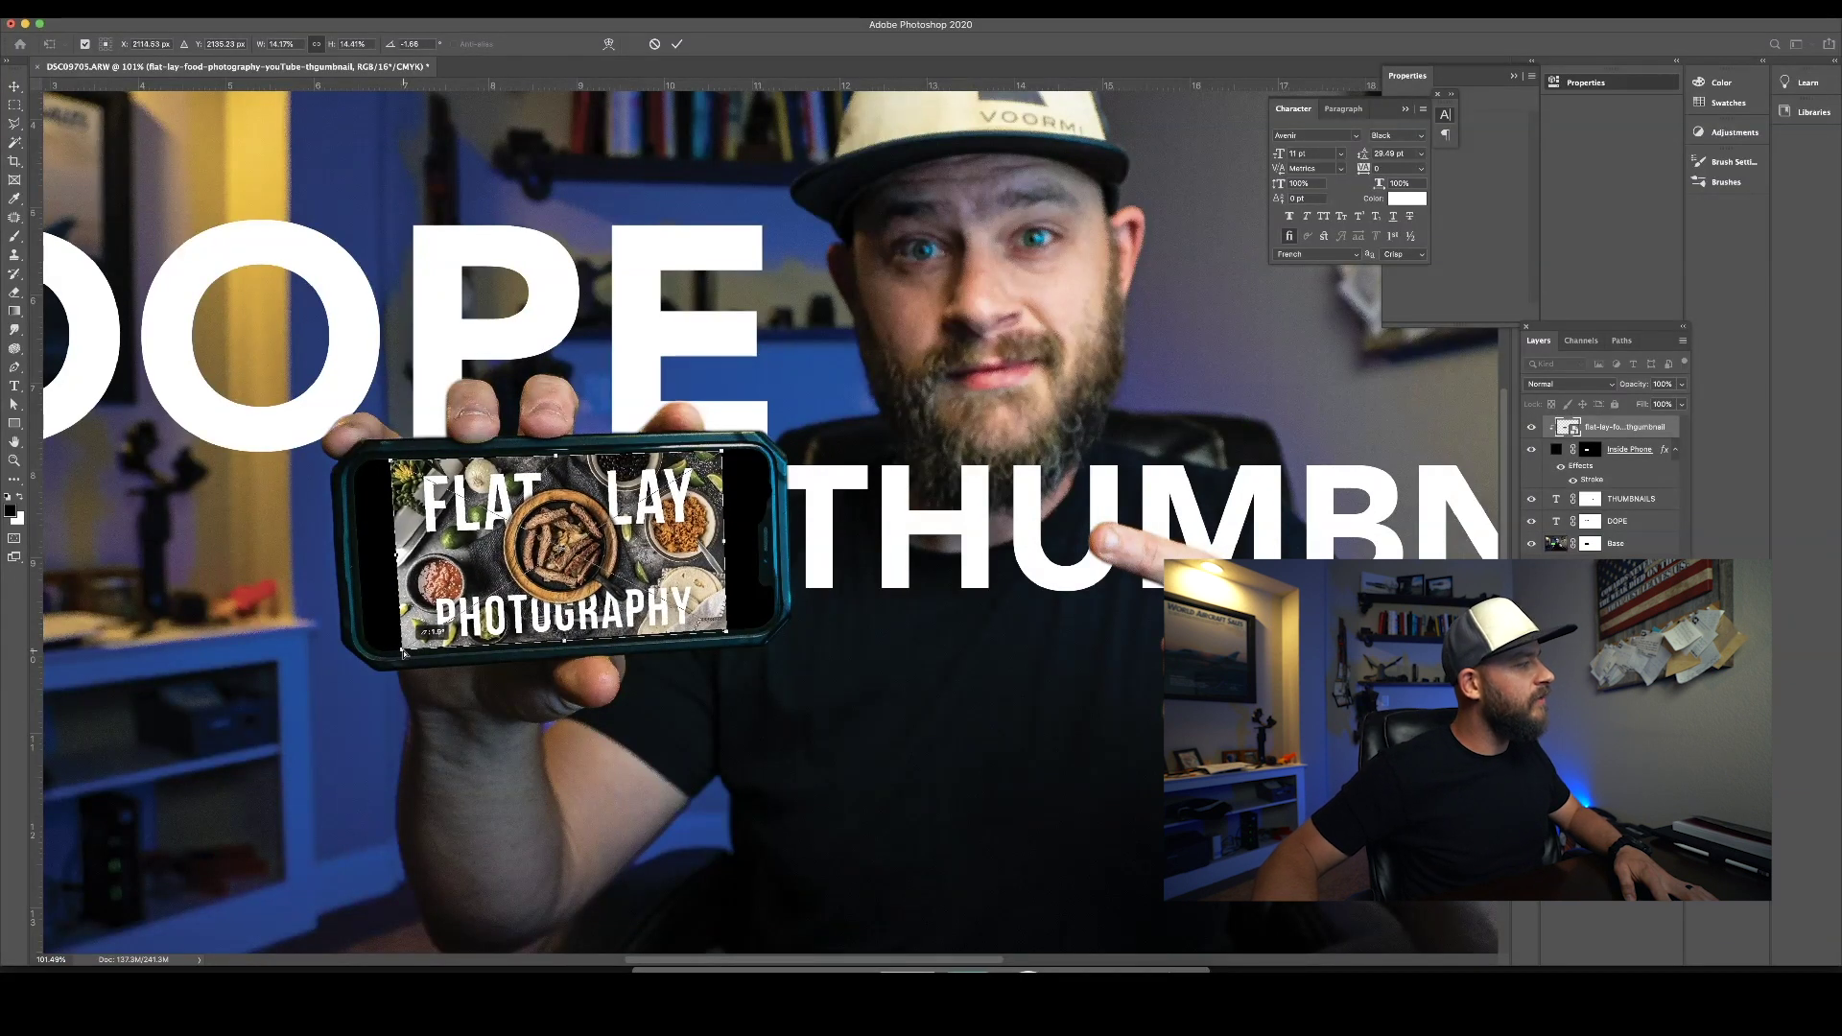
key(Return)
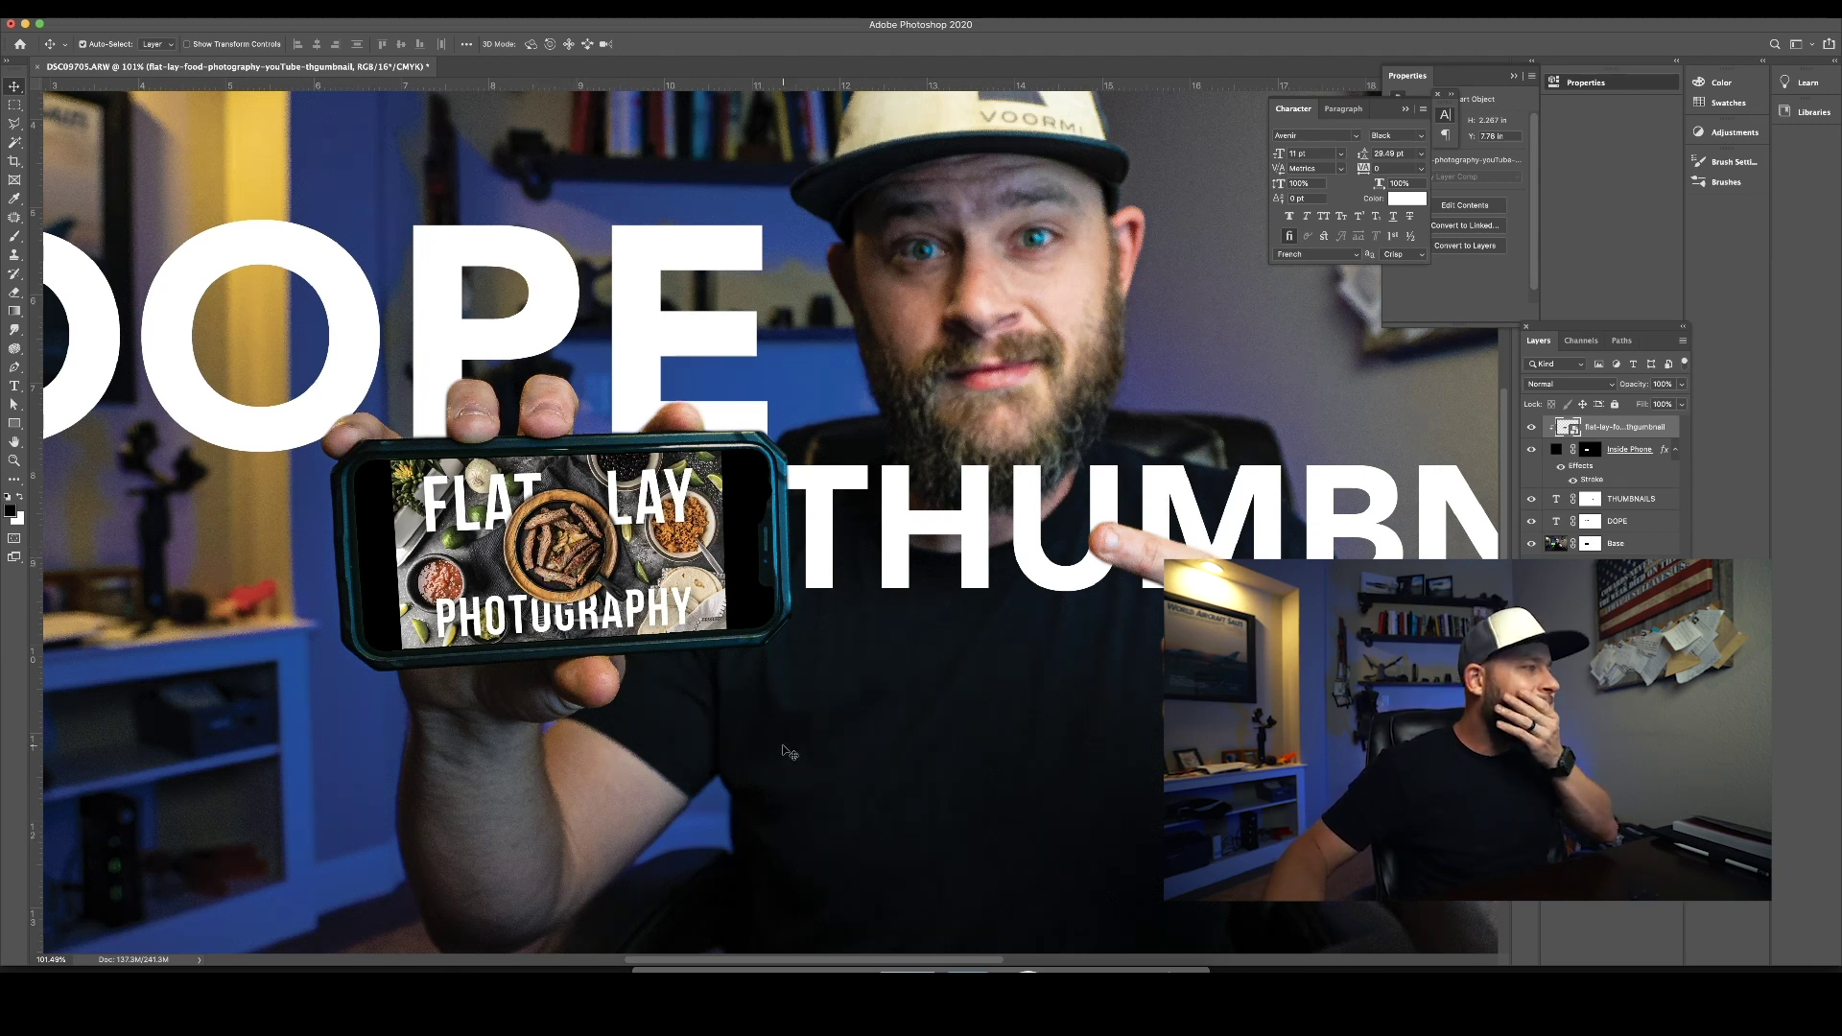
Step: Draw a rounded rectangle about 256 by 151 px over the middle of the flat-lay image on the phone
key(u)
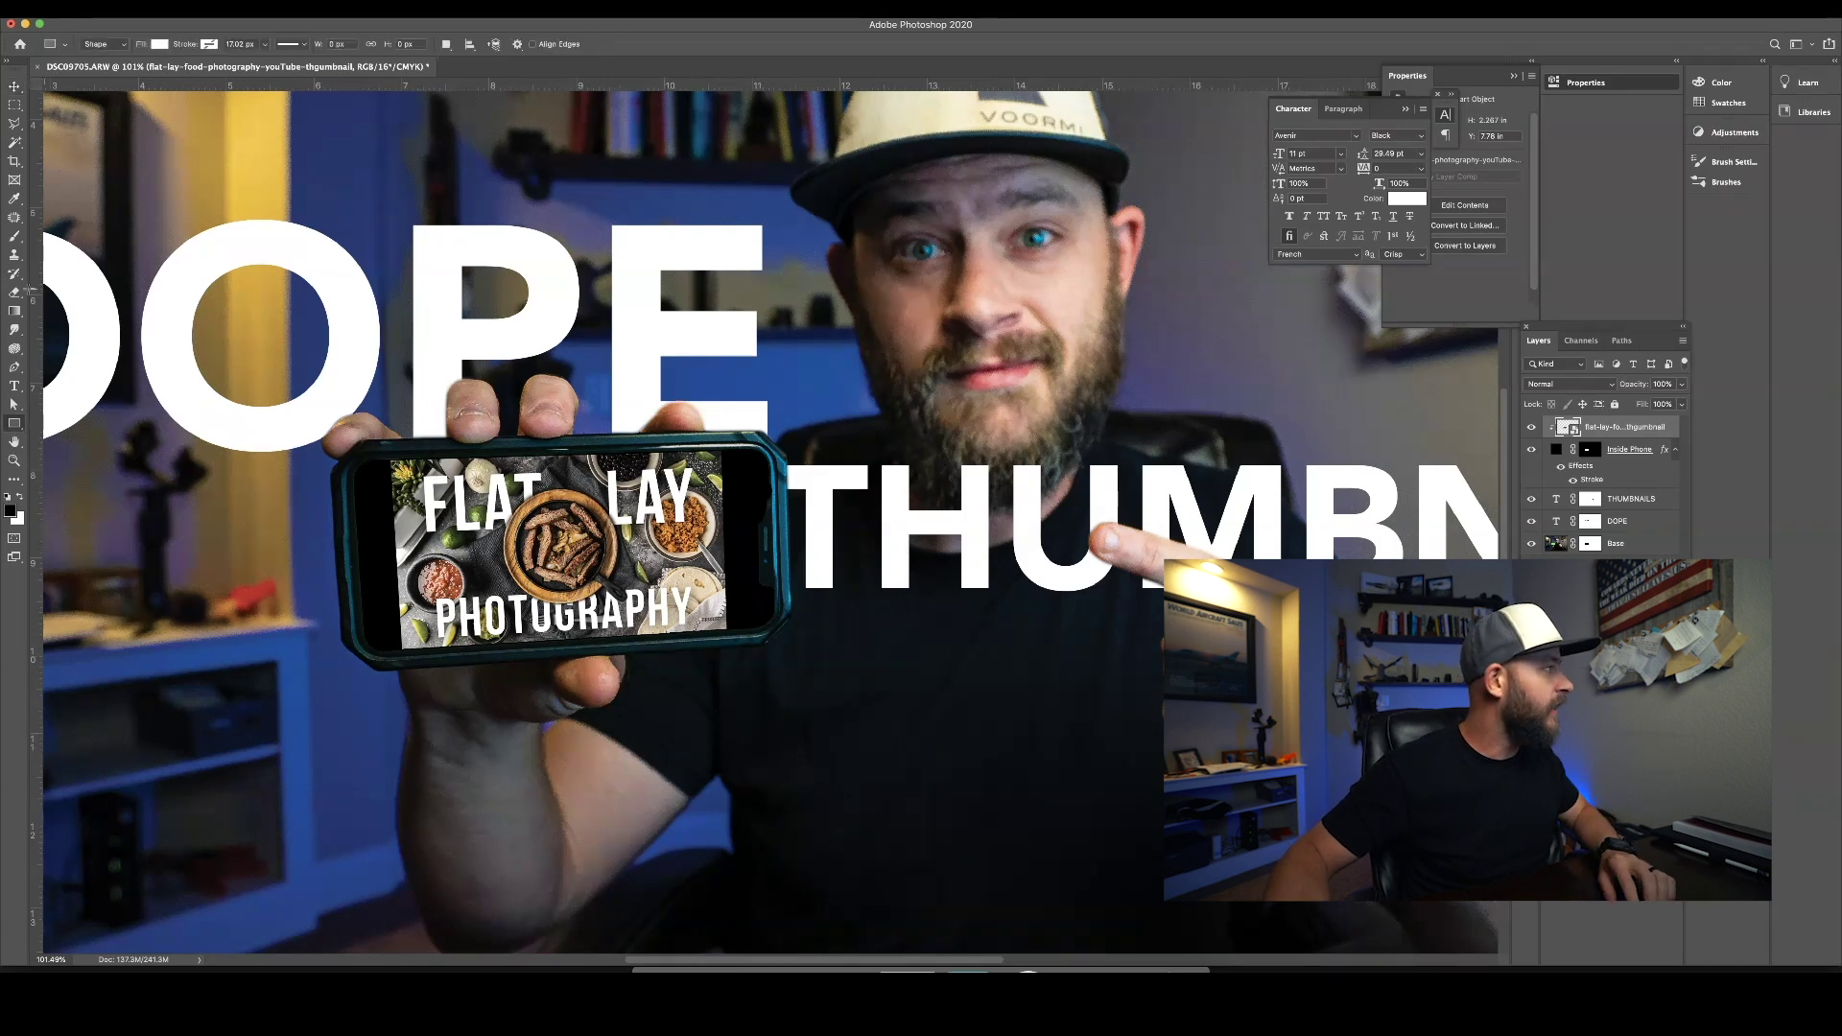
right_click(12, 425)
click(50, 439)
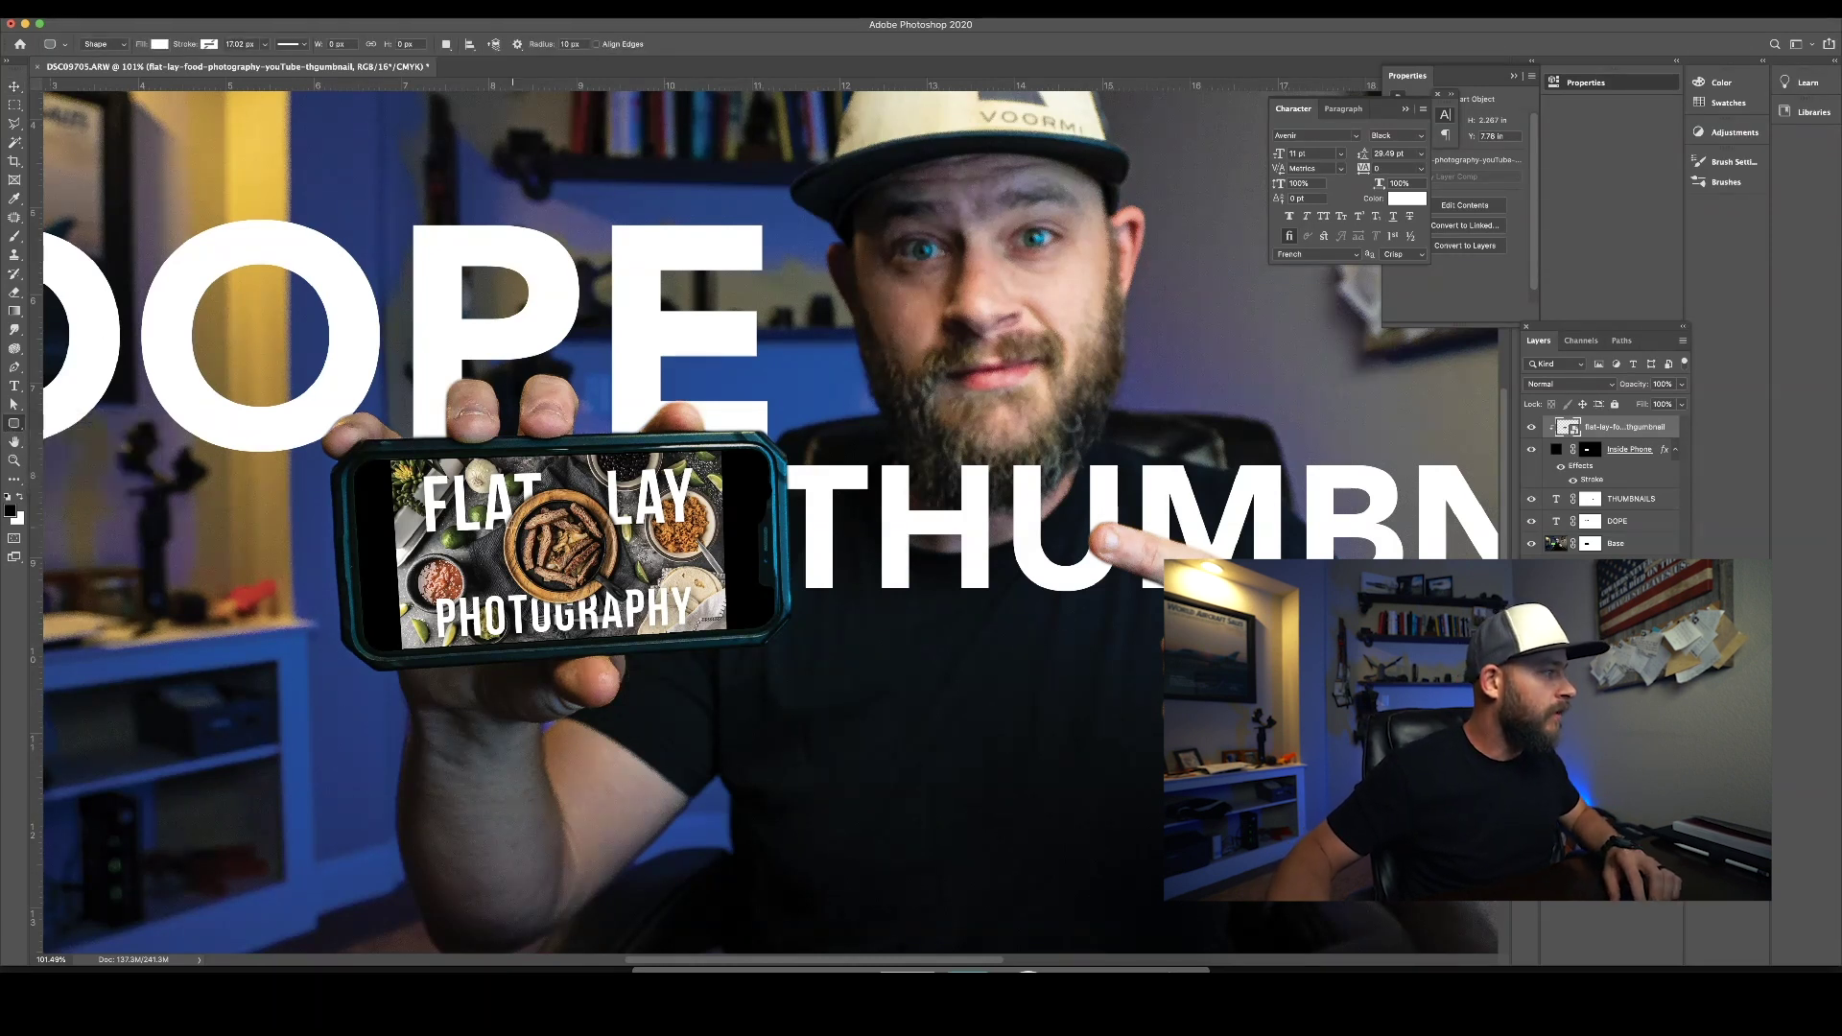
drag(514, 527, 606, 583)
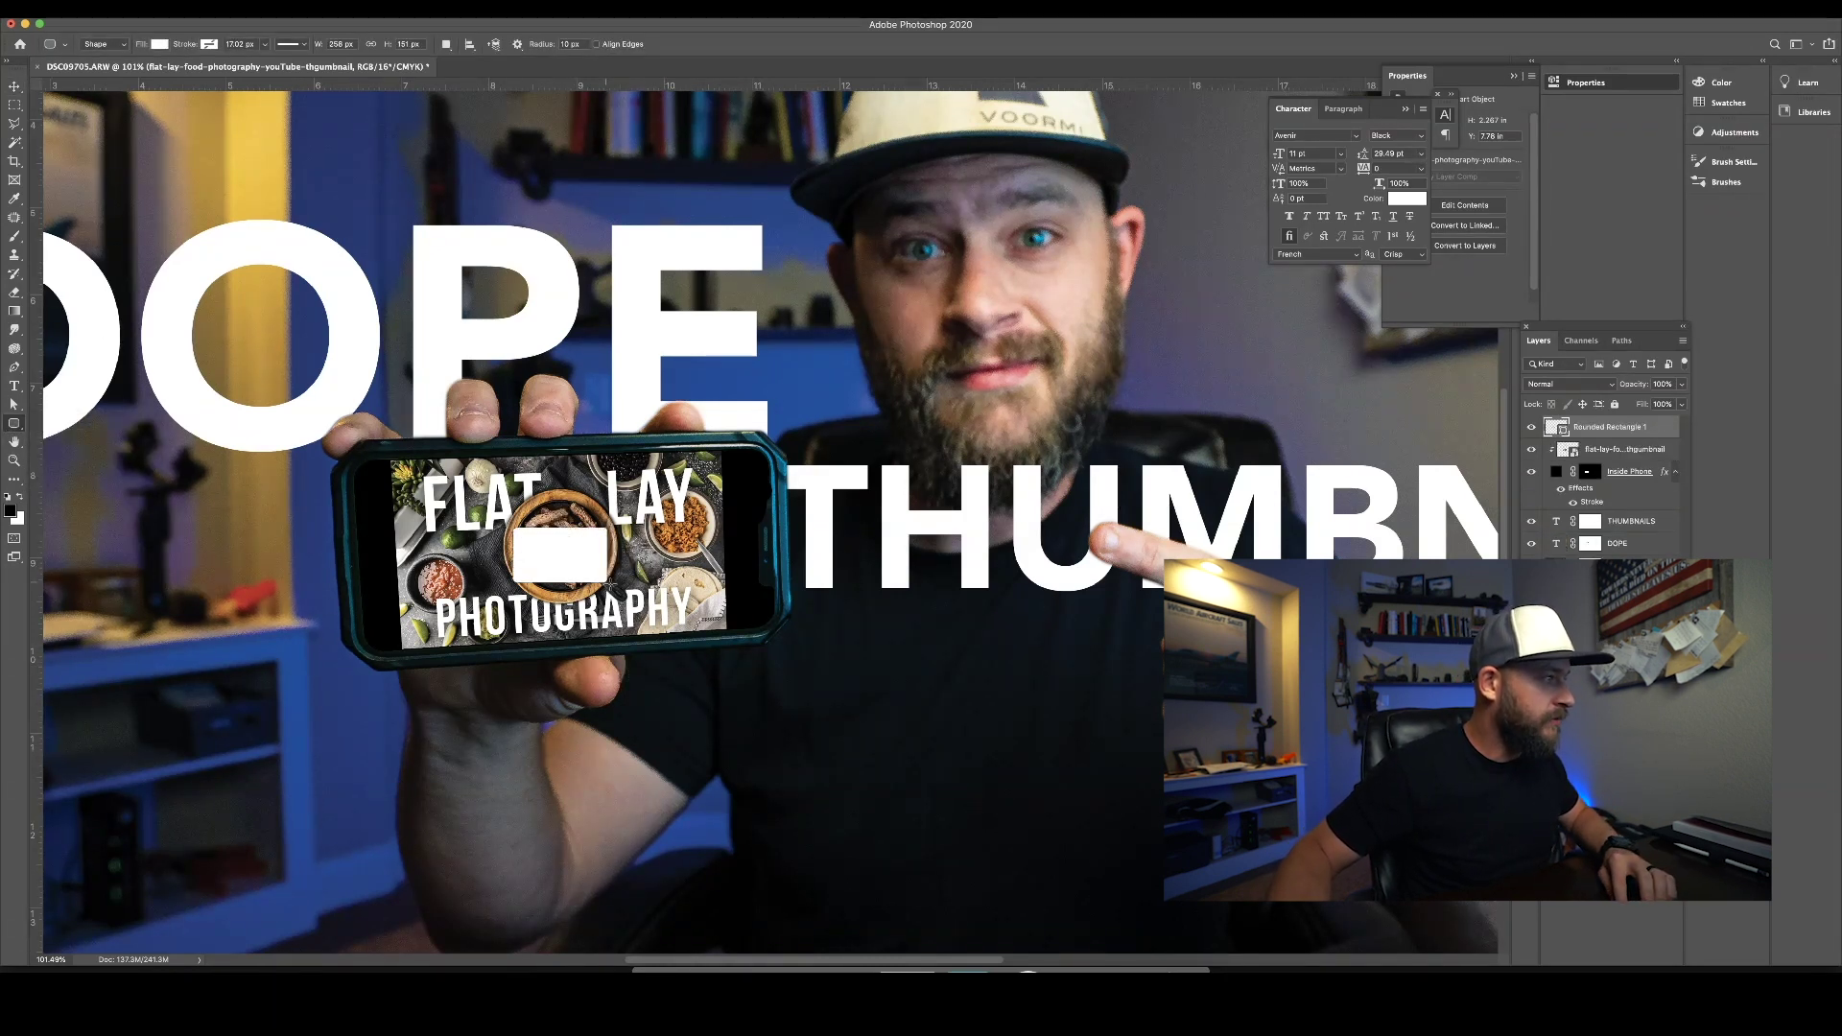
key(v)
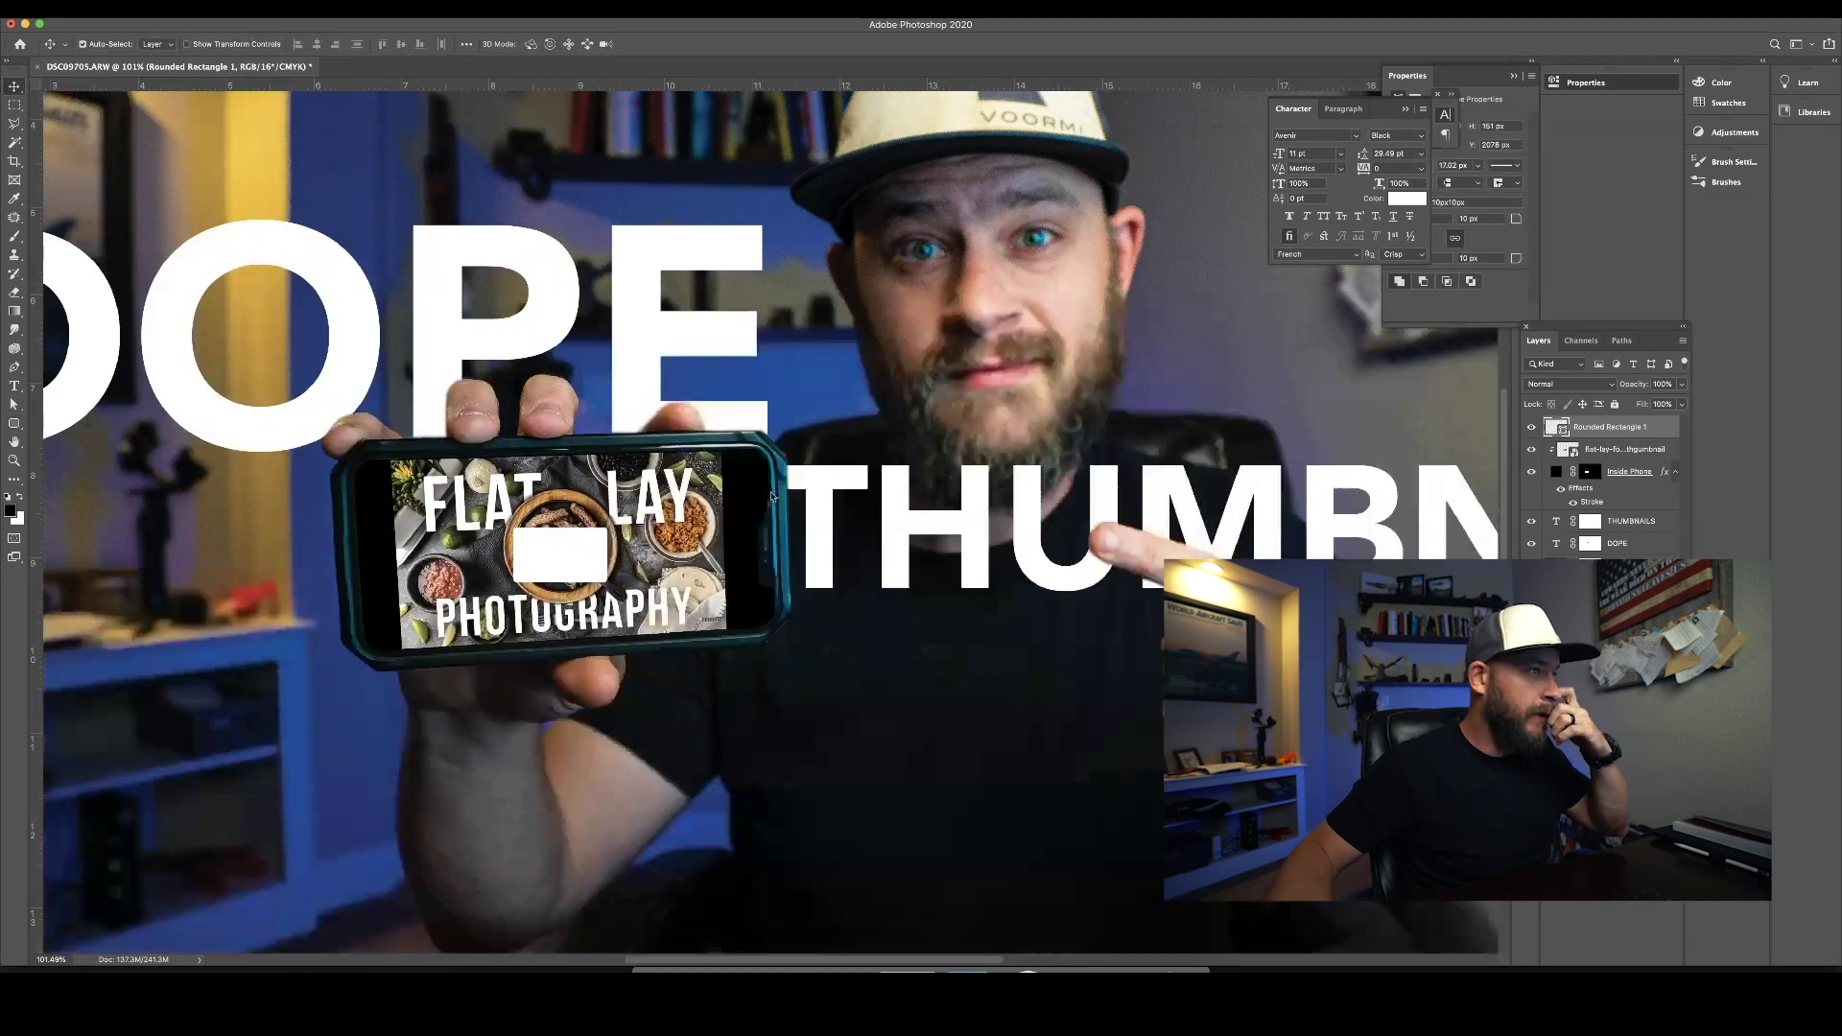
Step: Fill the rounded rectangle with red and set its top-left corner radius to 31 px
double_click(1561, 429)
mouse_move(1327, 408)
mouse_down()
mouse_move(1335, 454)
mouse_move(1336, 396)
mouse_up()
click(1488, 337)
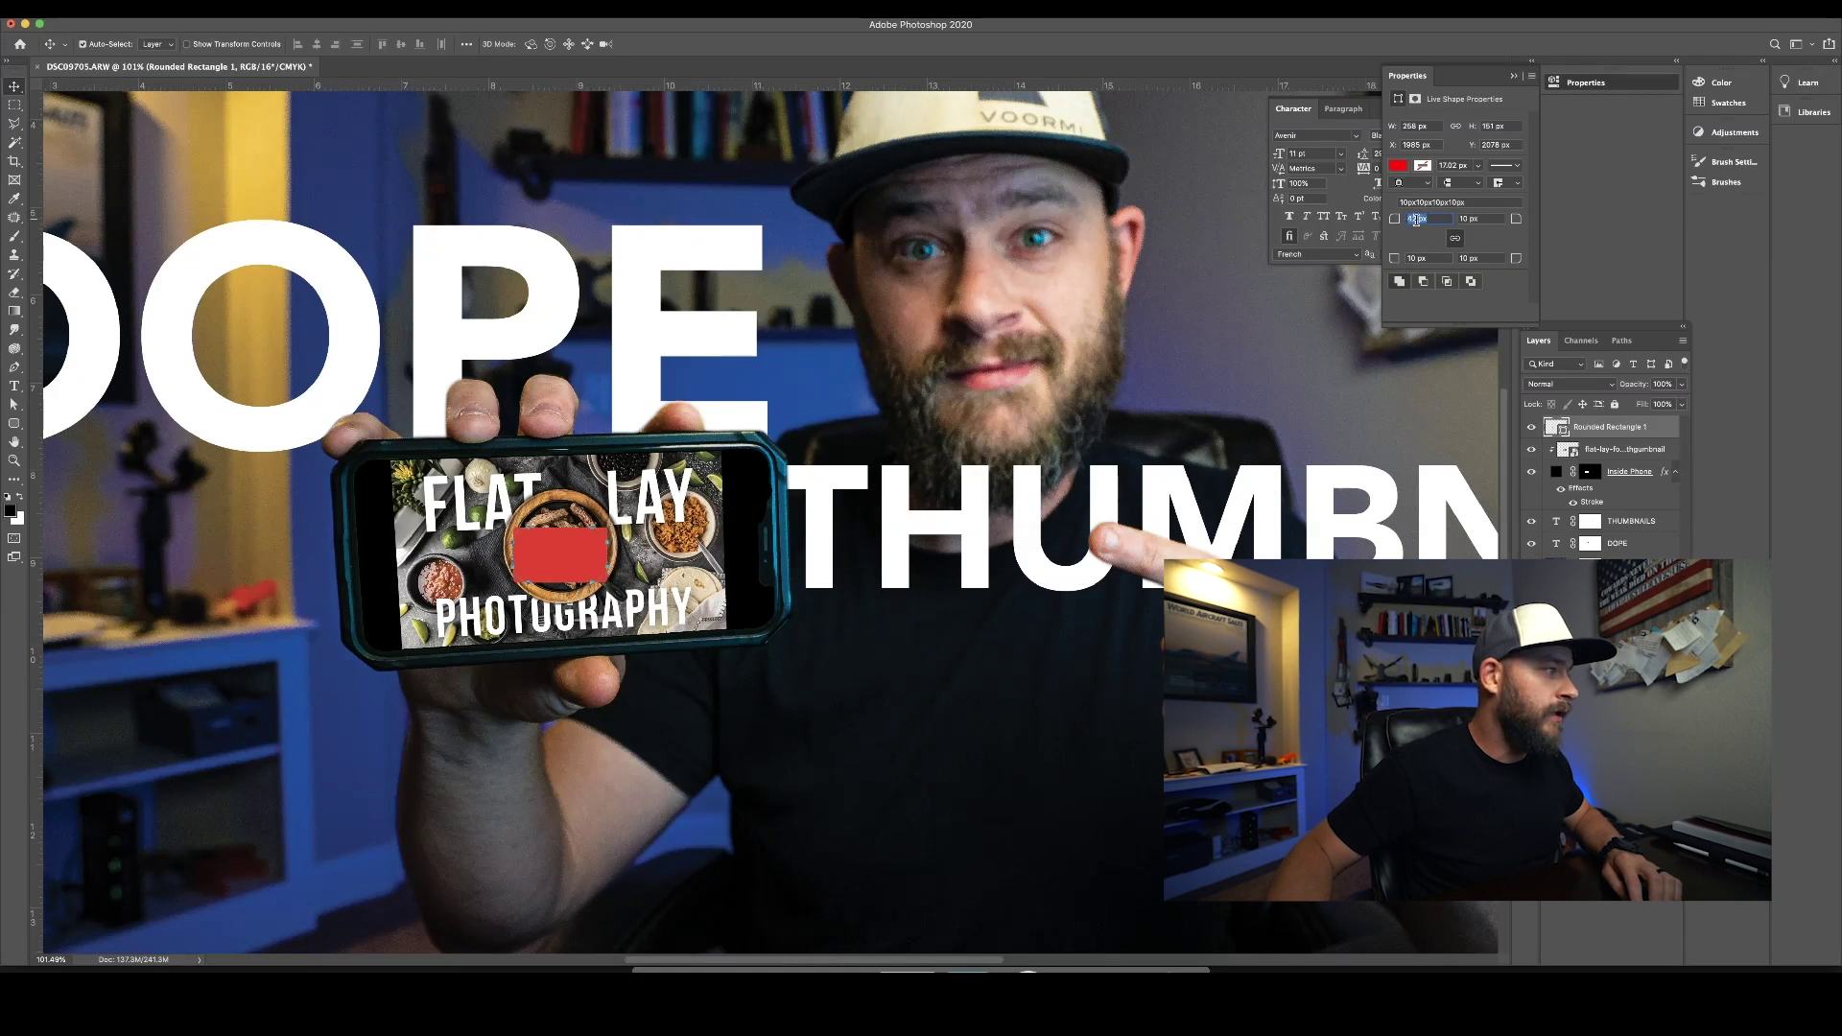
text(24)
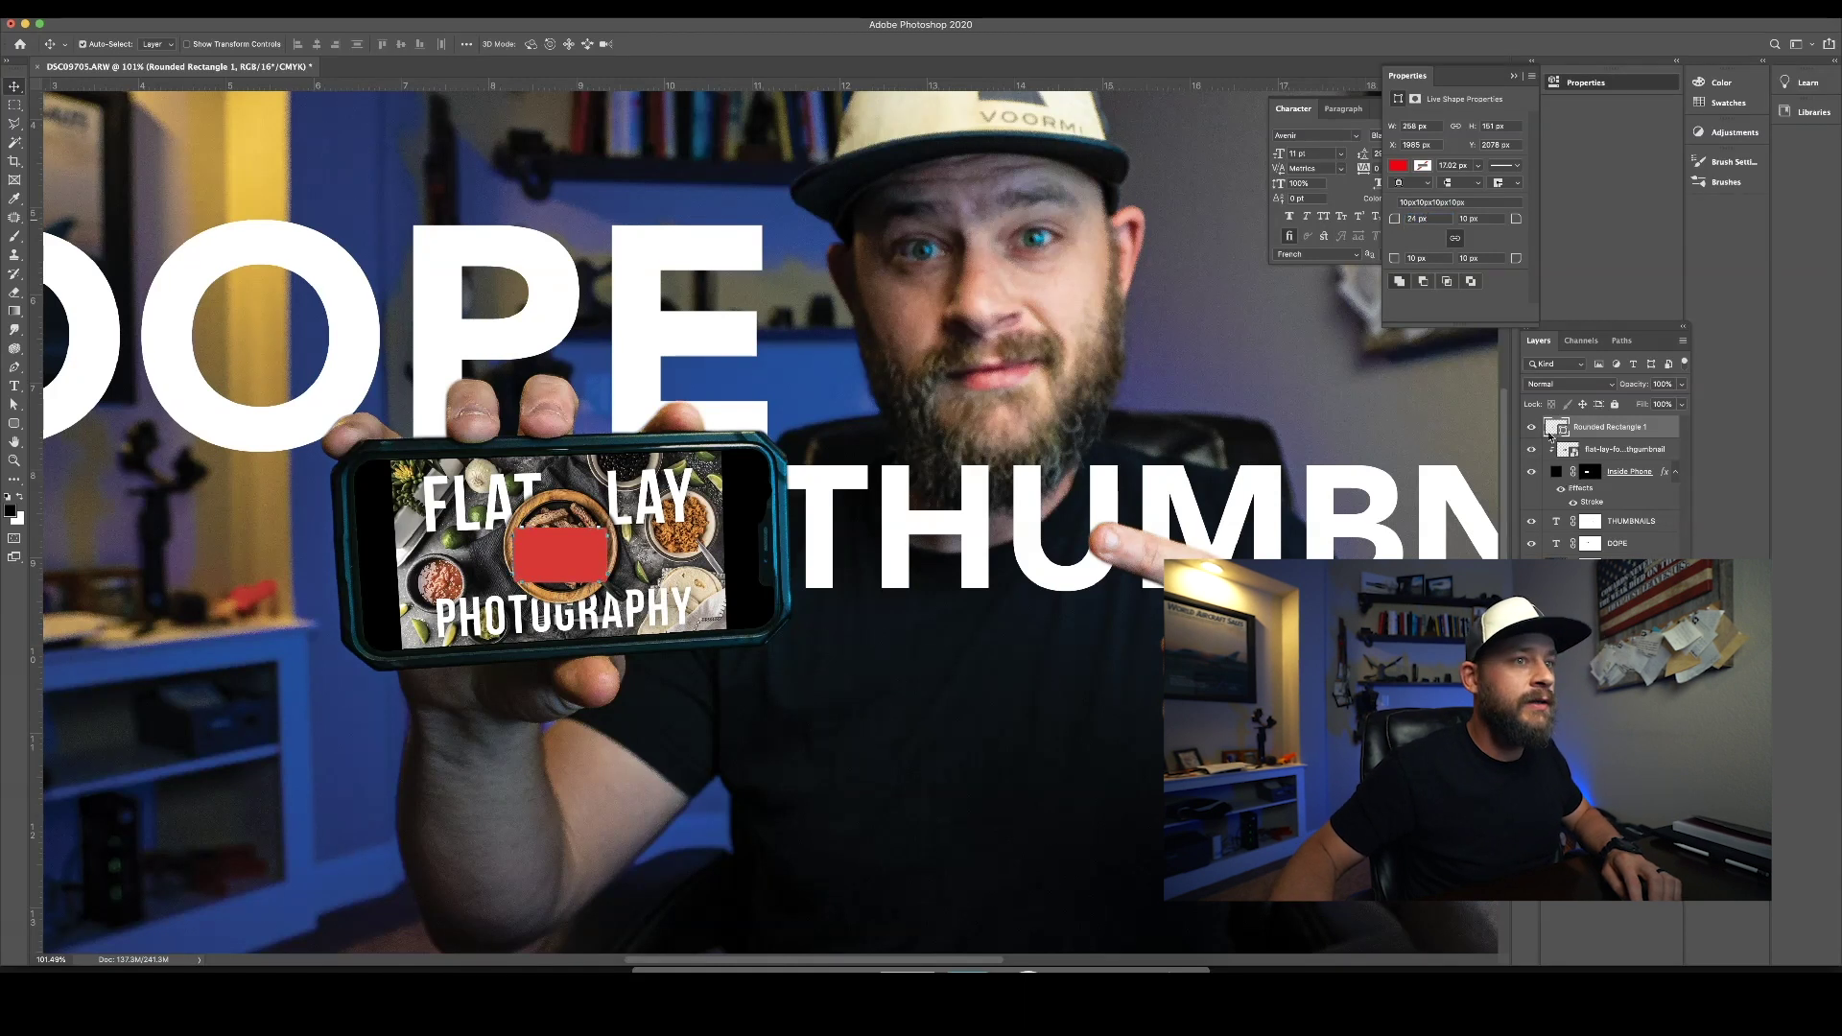
Step: Apply a 24 px corner radius to the red rounded rectangle and rotate it about 3.5° counterclockwise to match the phone's tilt
key(Return)
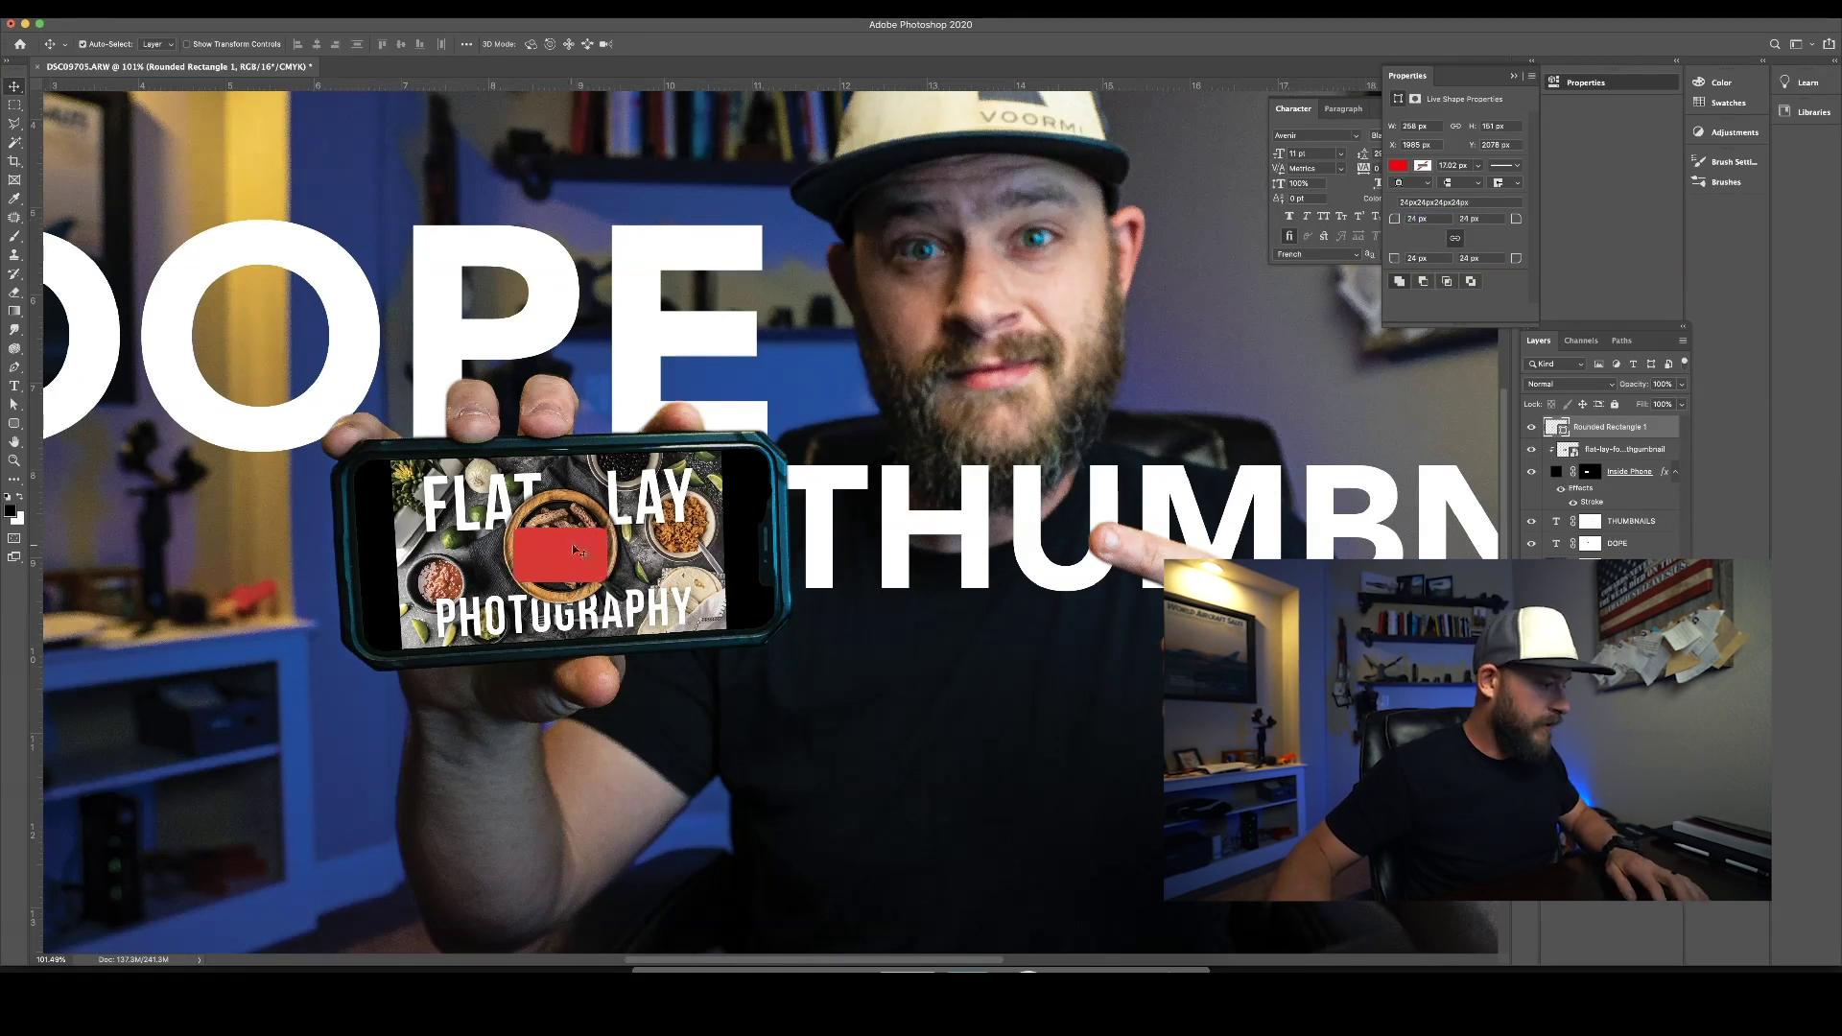
key(super)
key(super+t)
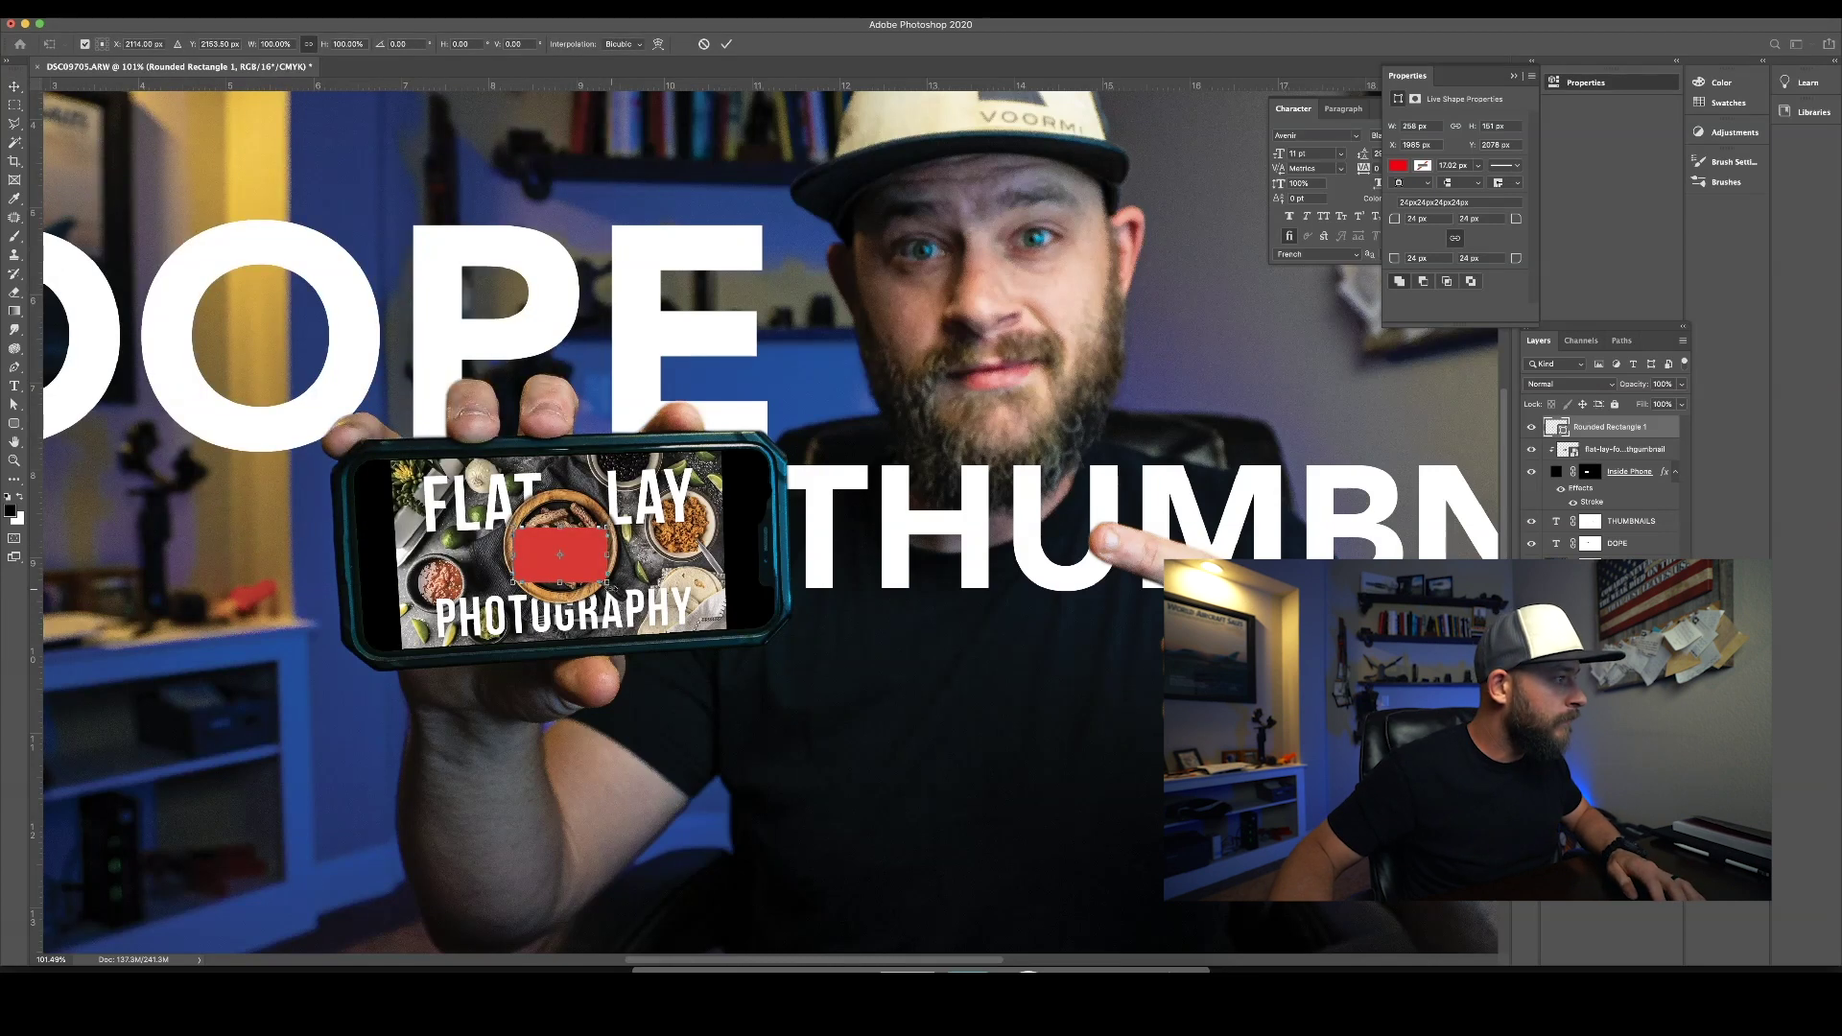
drag(620, 591, 636, 572)
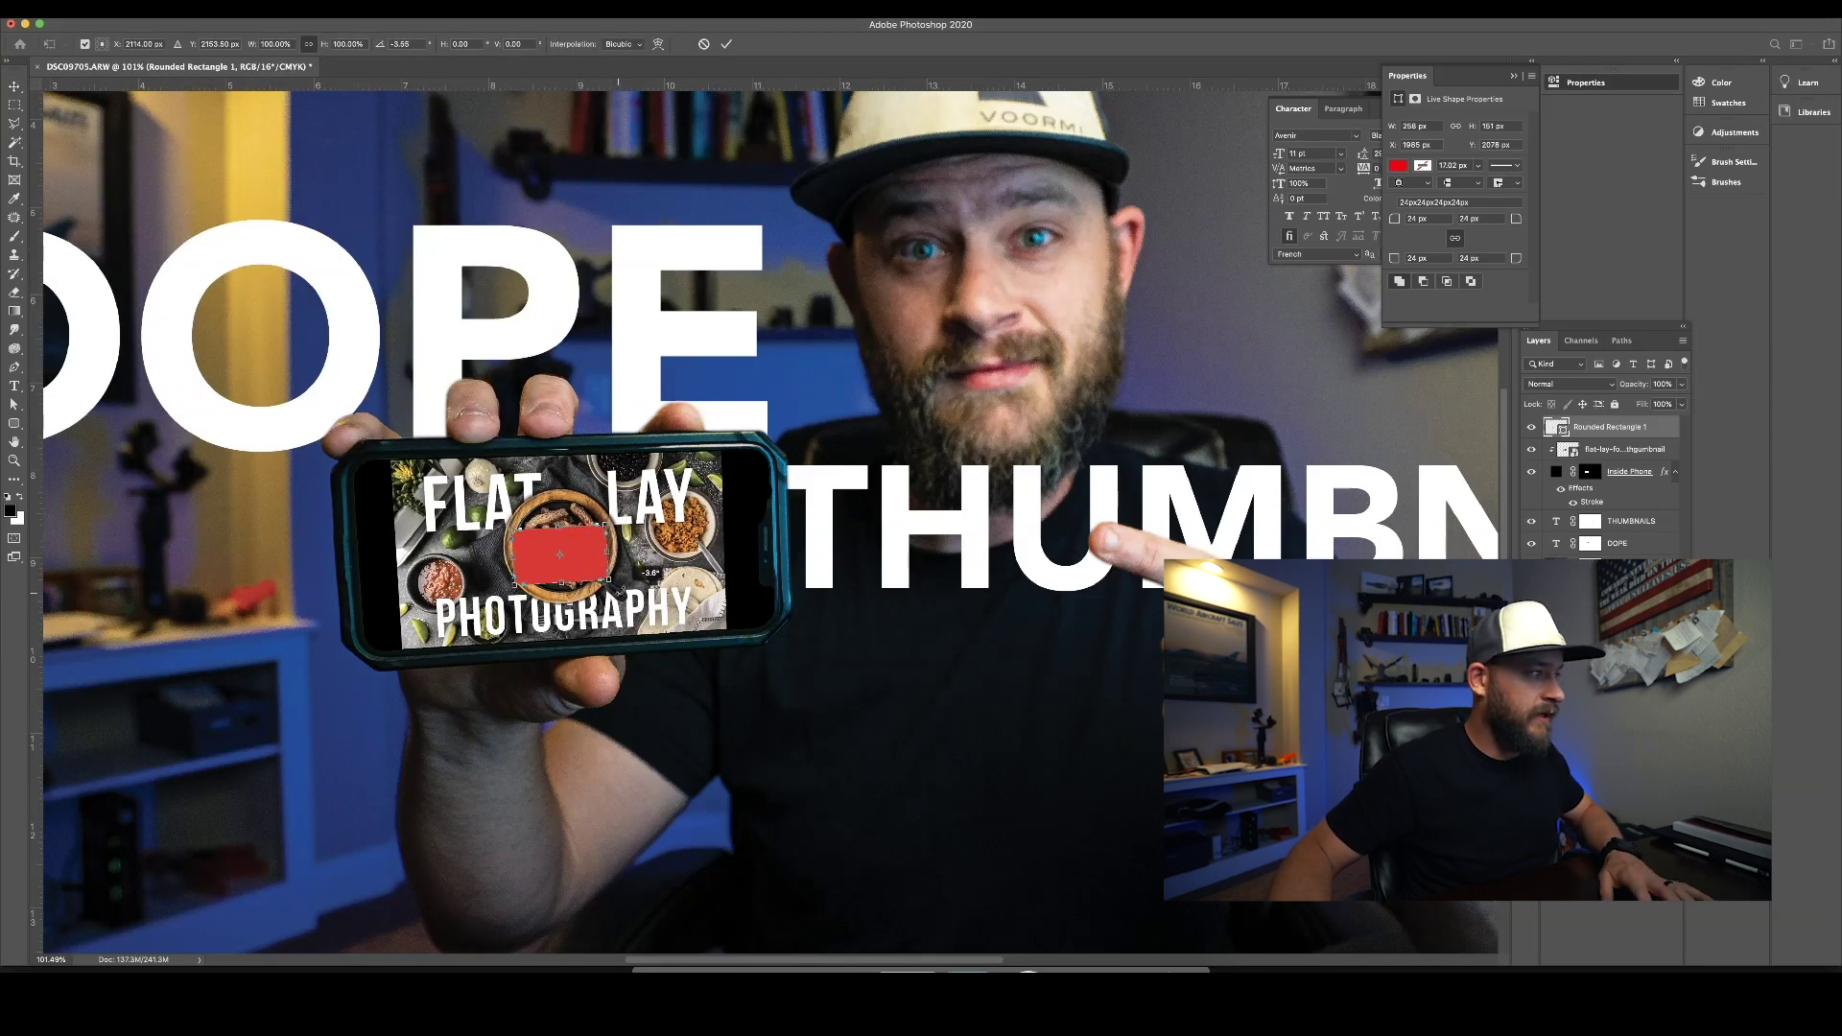
key(Return)
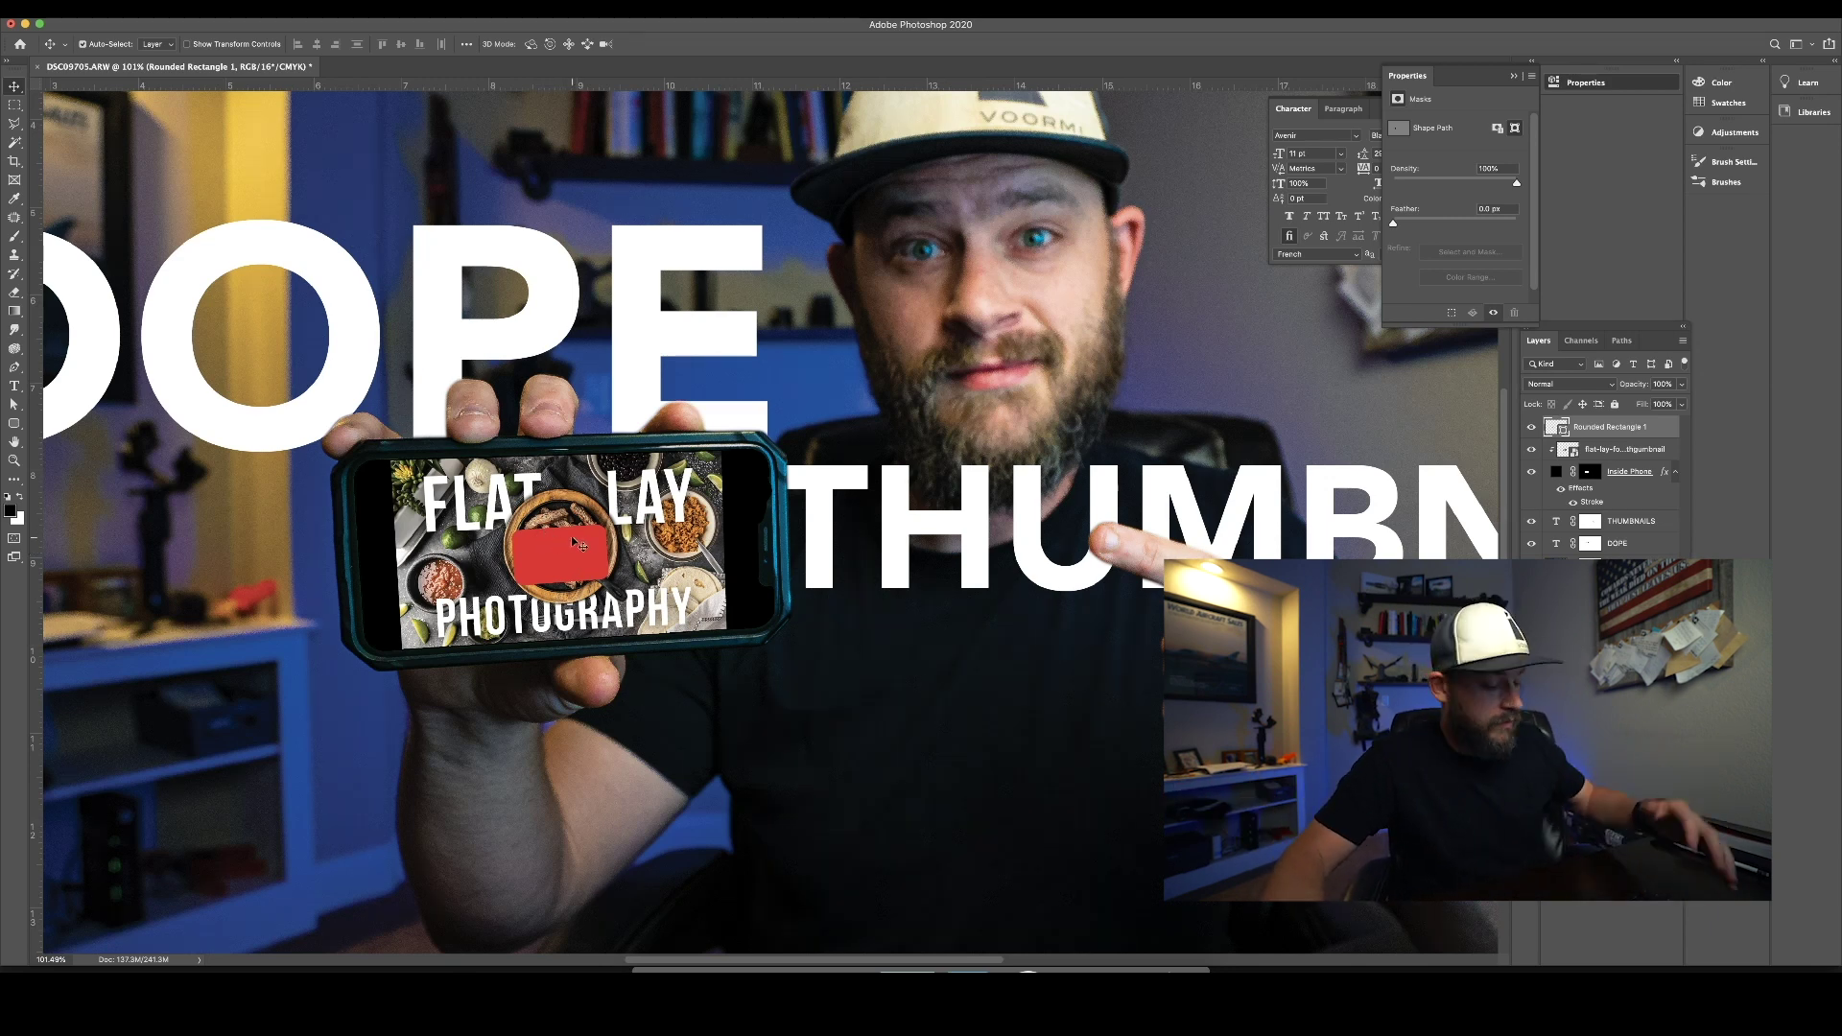
Step: Create a three-sided polygon shape beside the phone with the Polygon tool
click(13, 423)
right_click(13, 424)
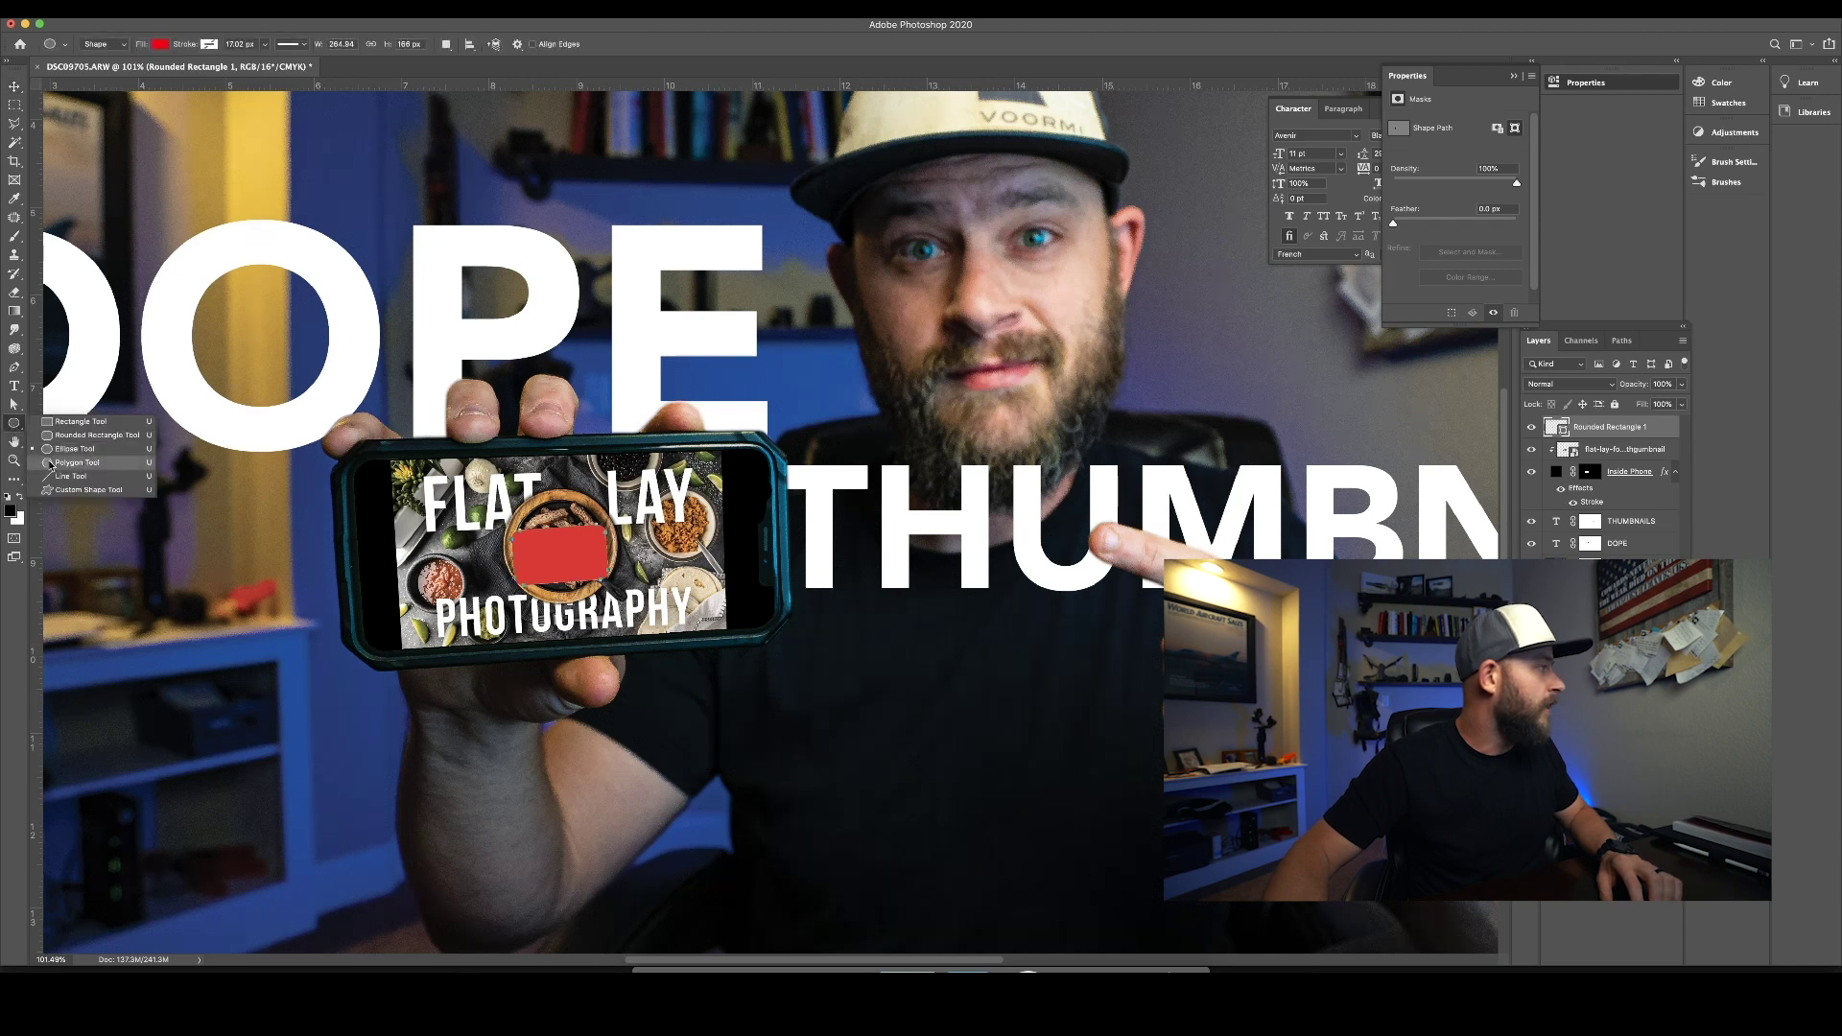
click(53, 464)
right_click(588, 386)
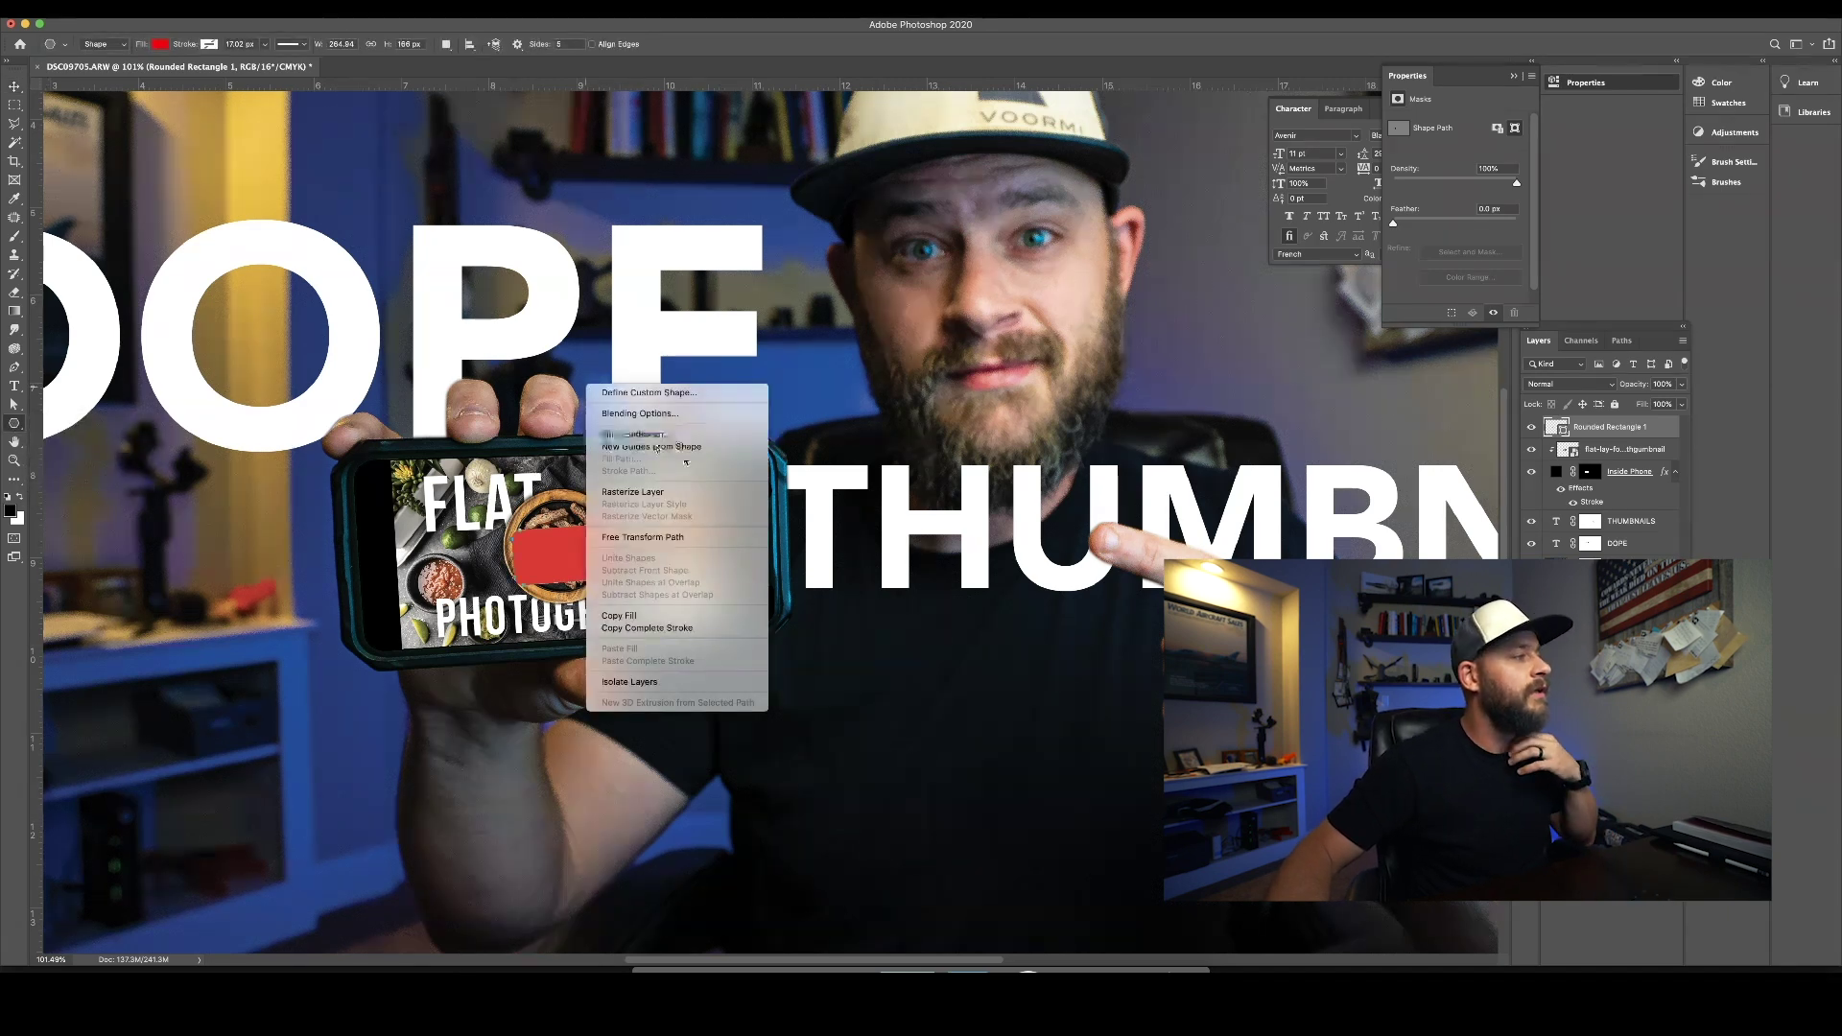
key(Escape)
click(799, 384)
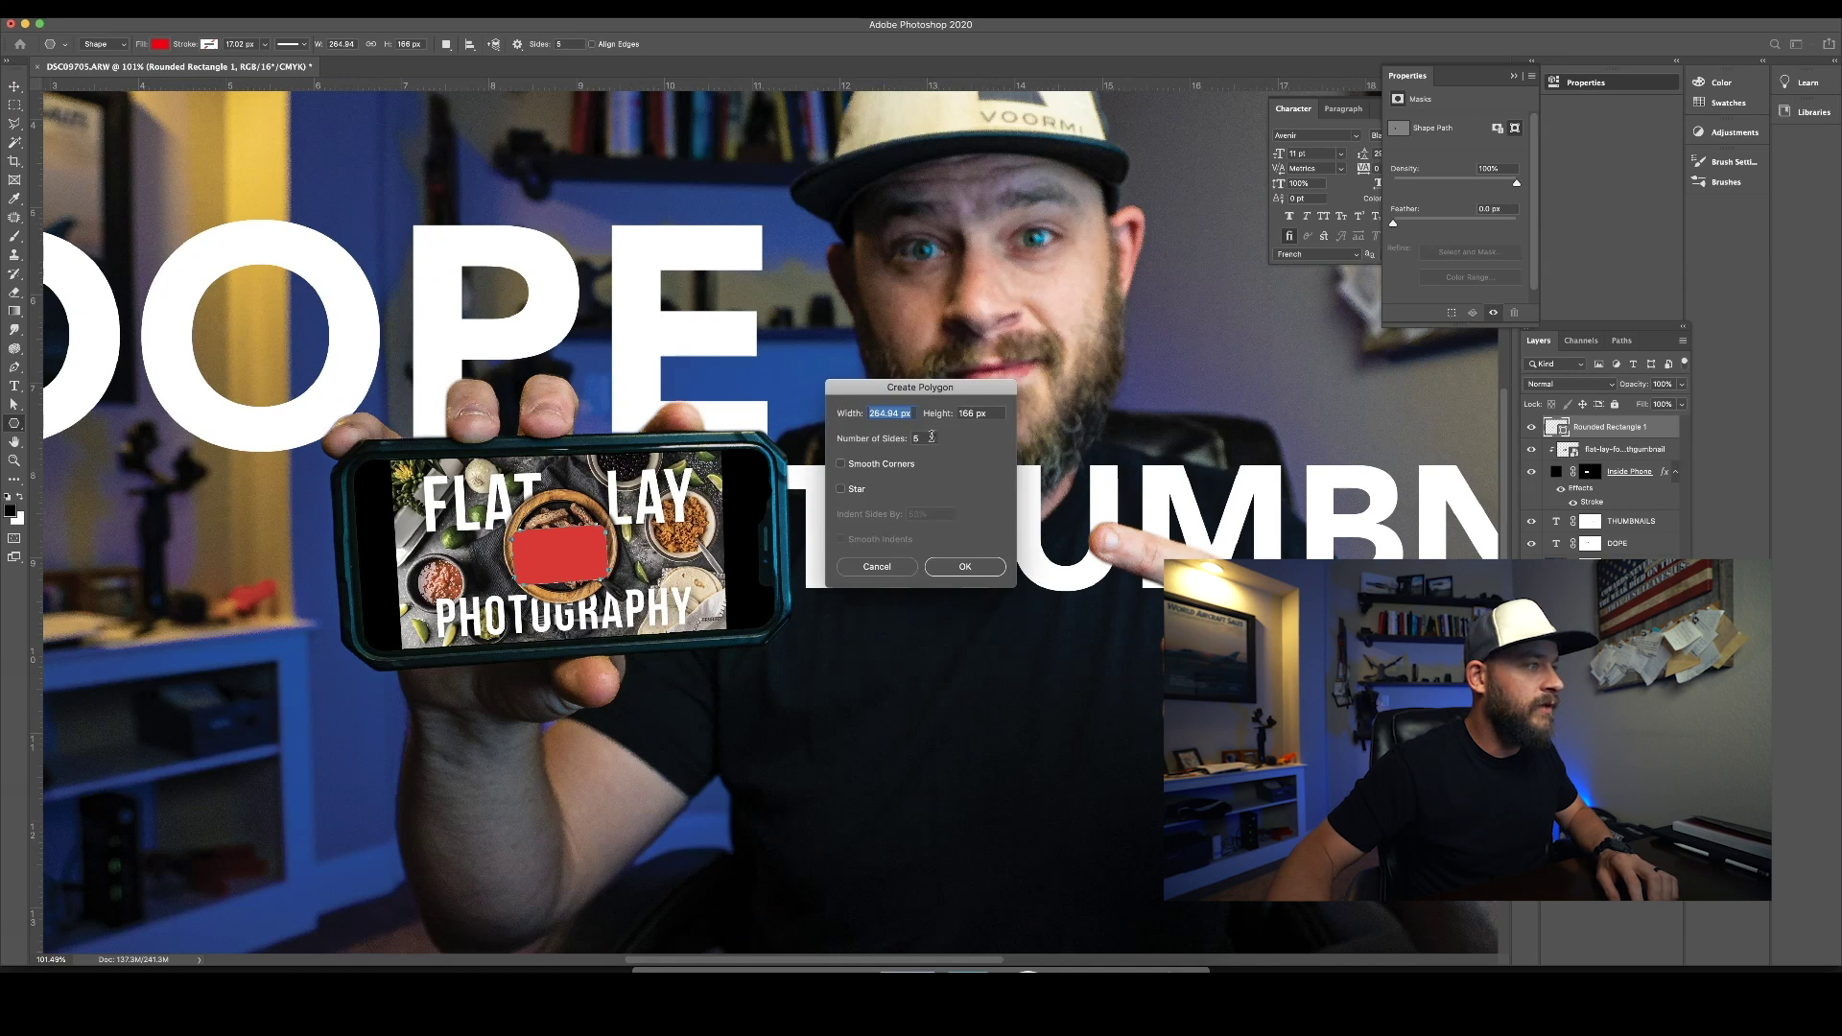
double_click(923, 437)
text(3)
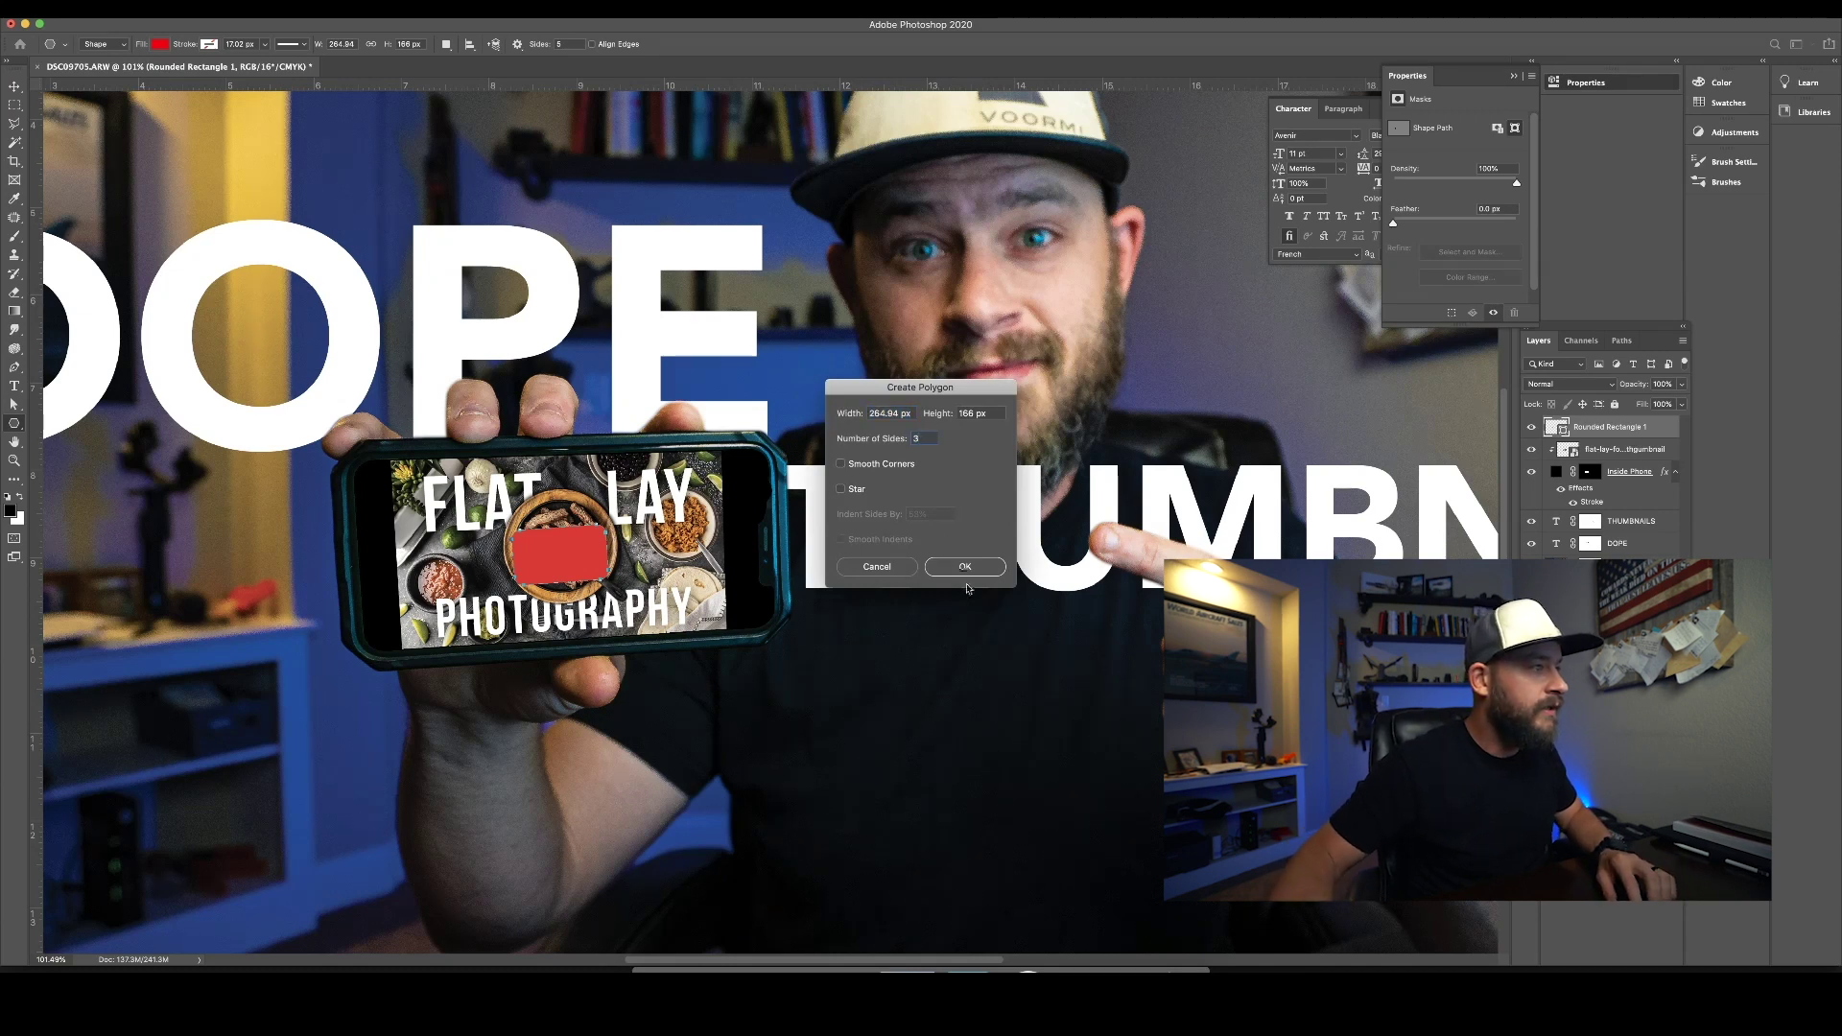
click(985, 562)
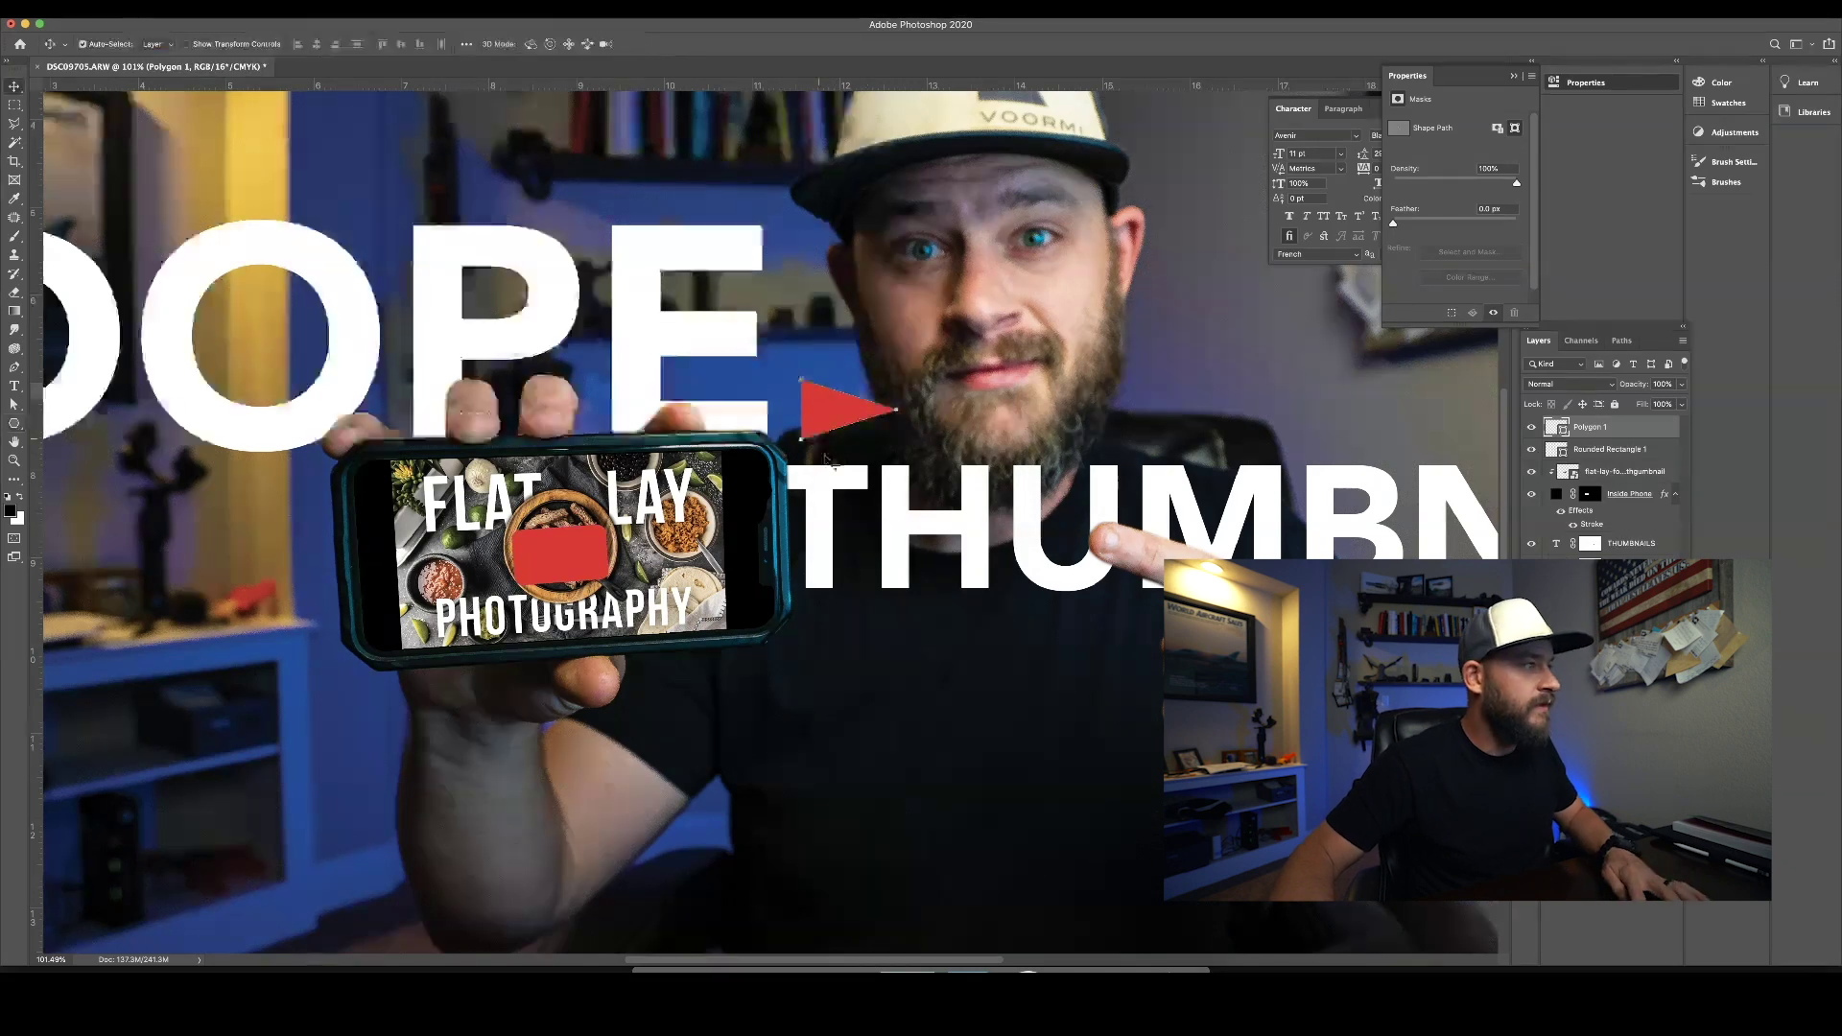
Step: Stretch the triangle's height to about 185% and change its fill to white
key(super+t)
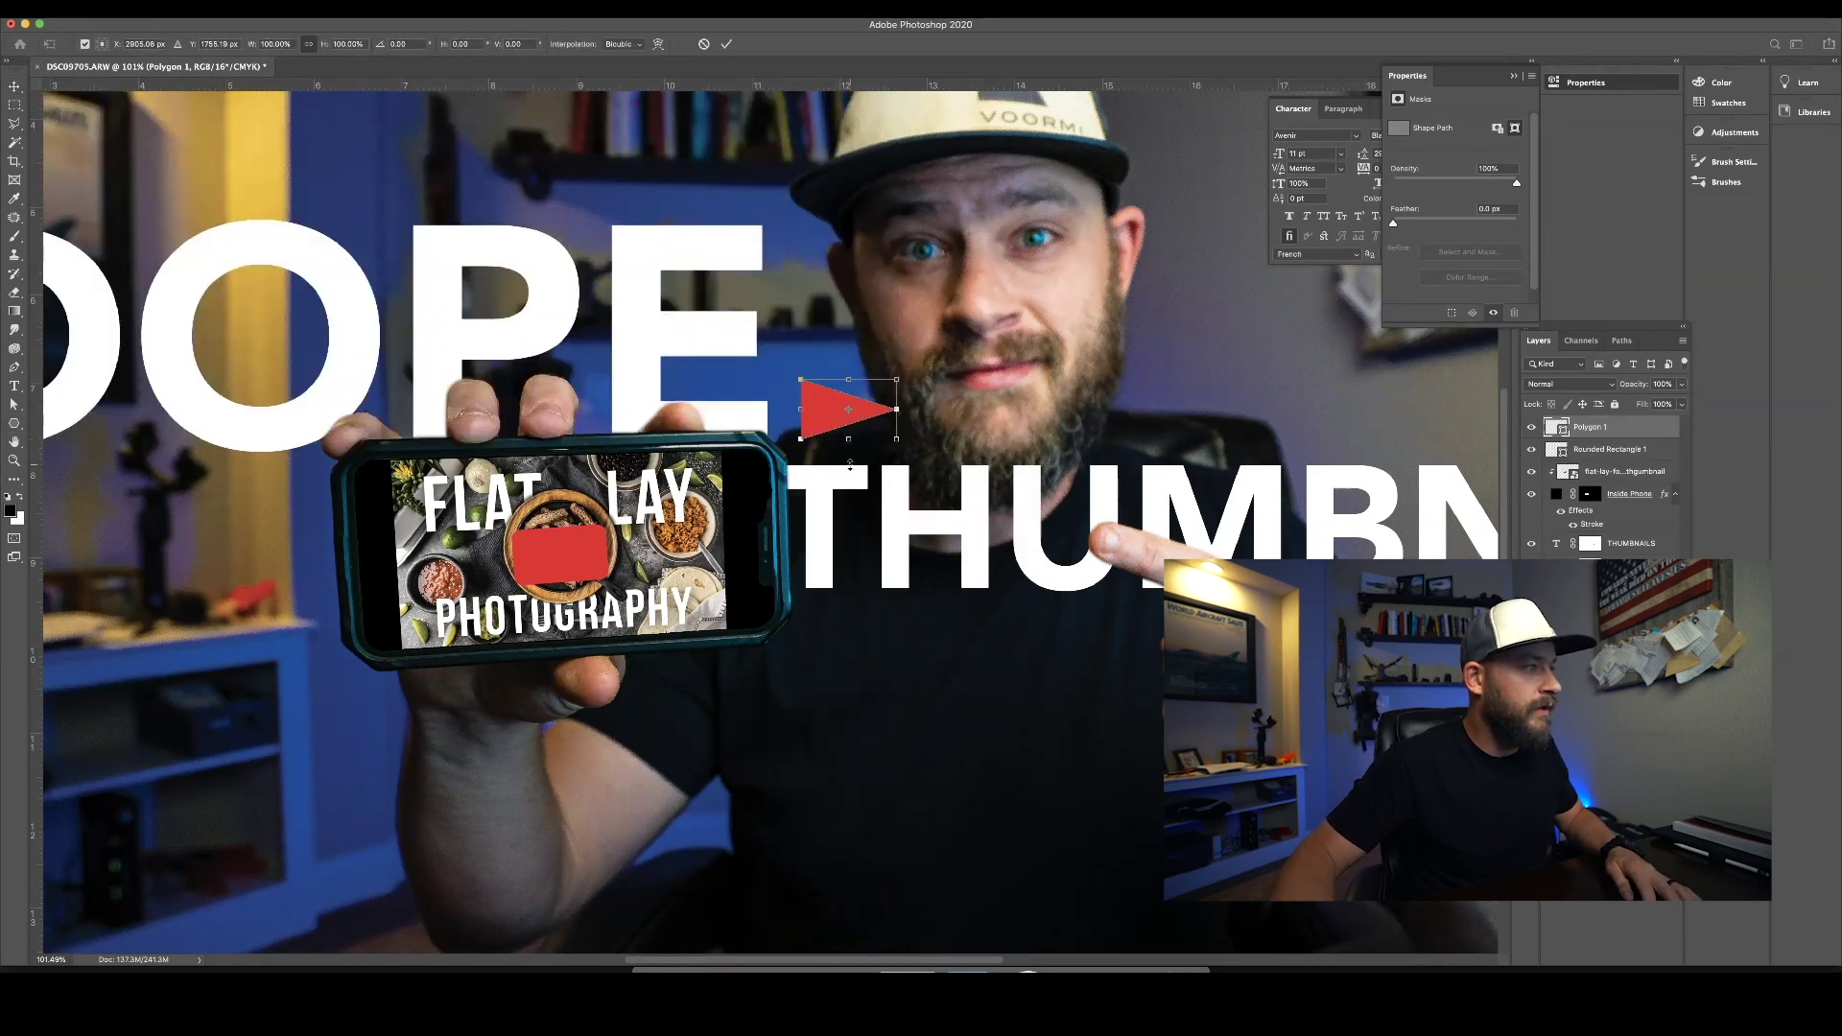
drag(849, 464, 849, 491)
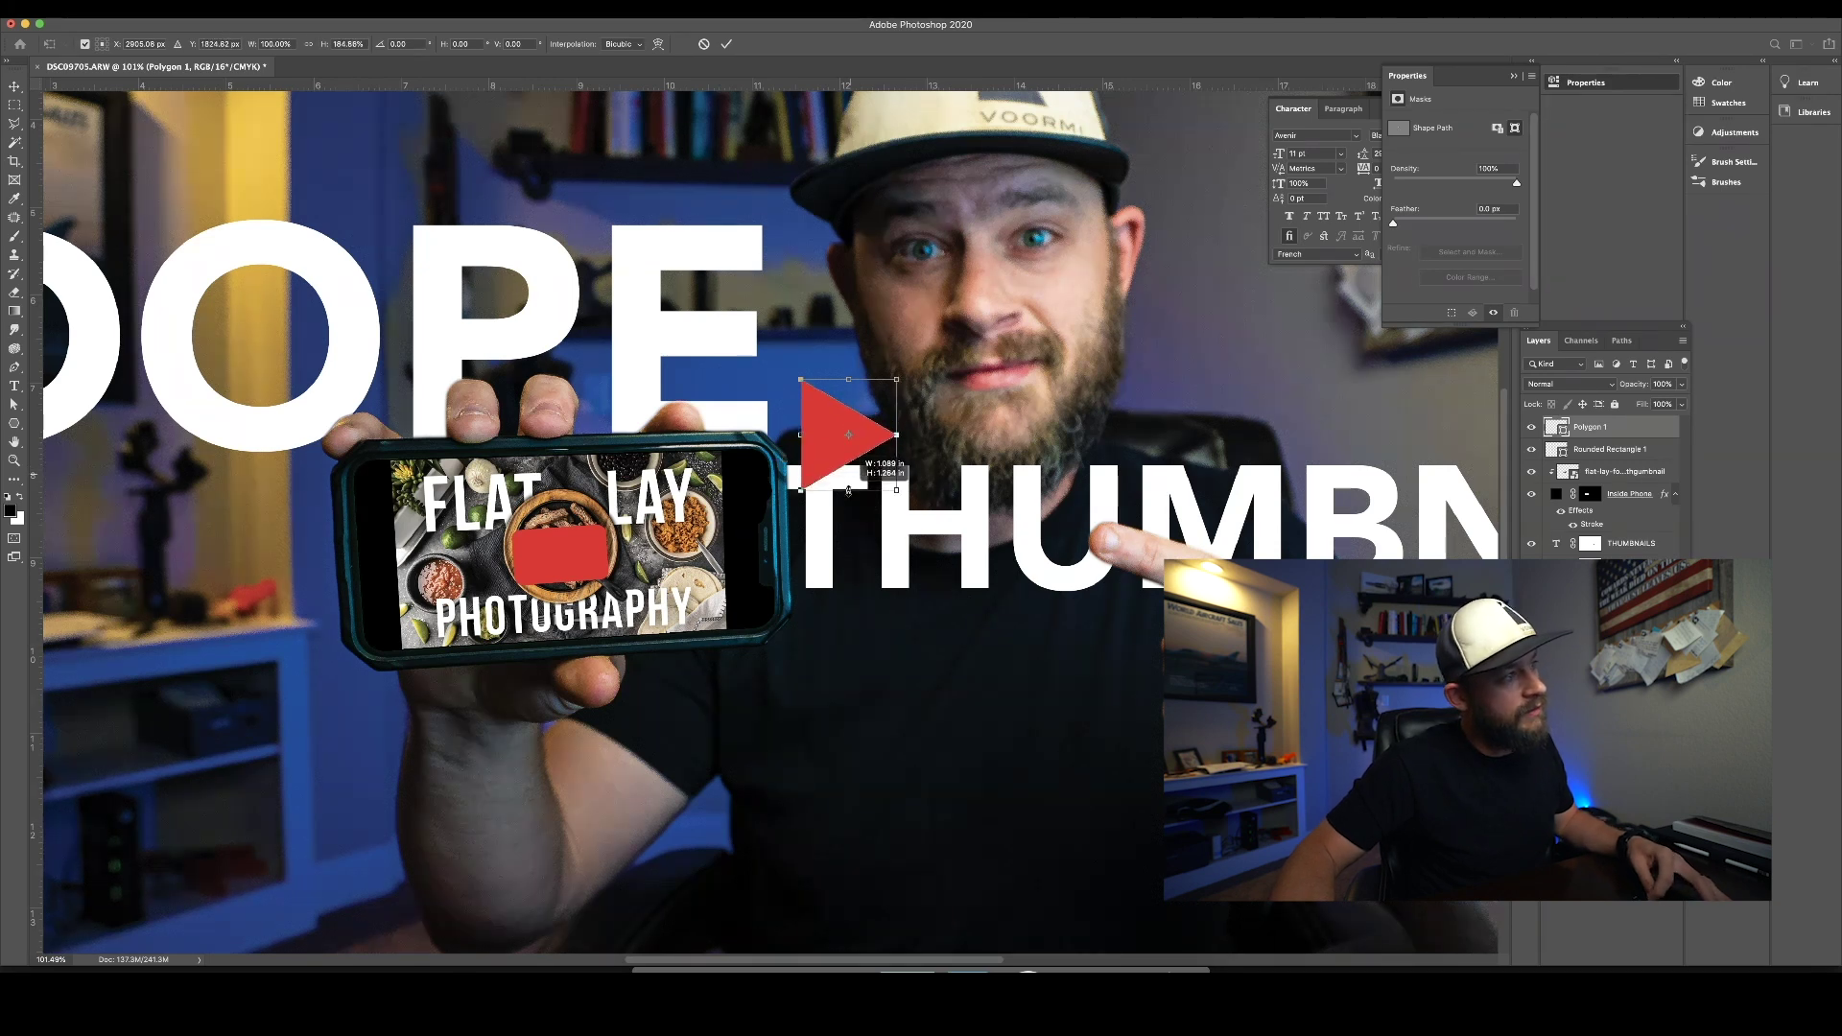
key(Return)
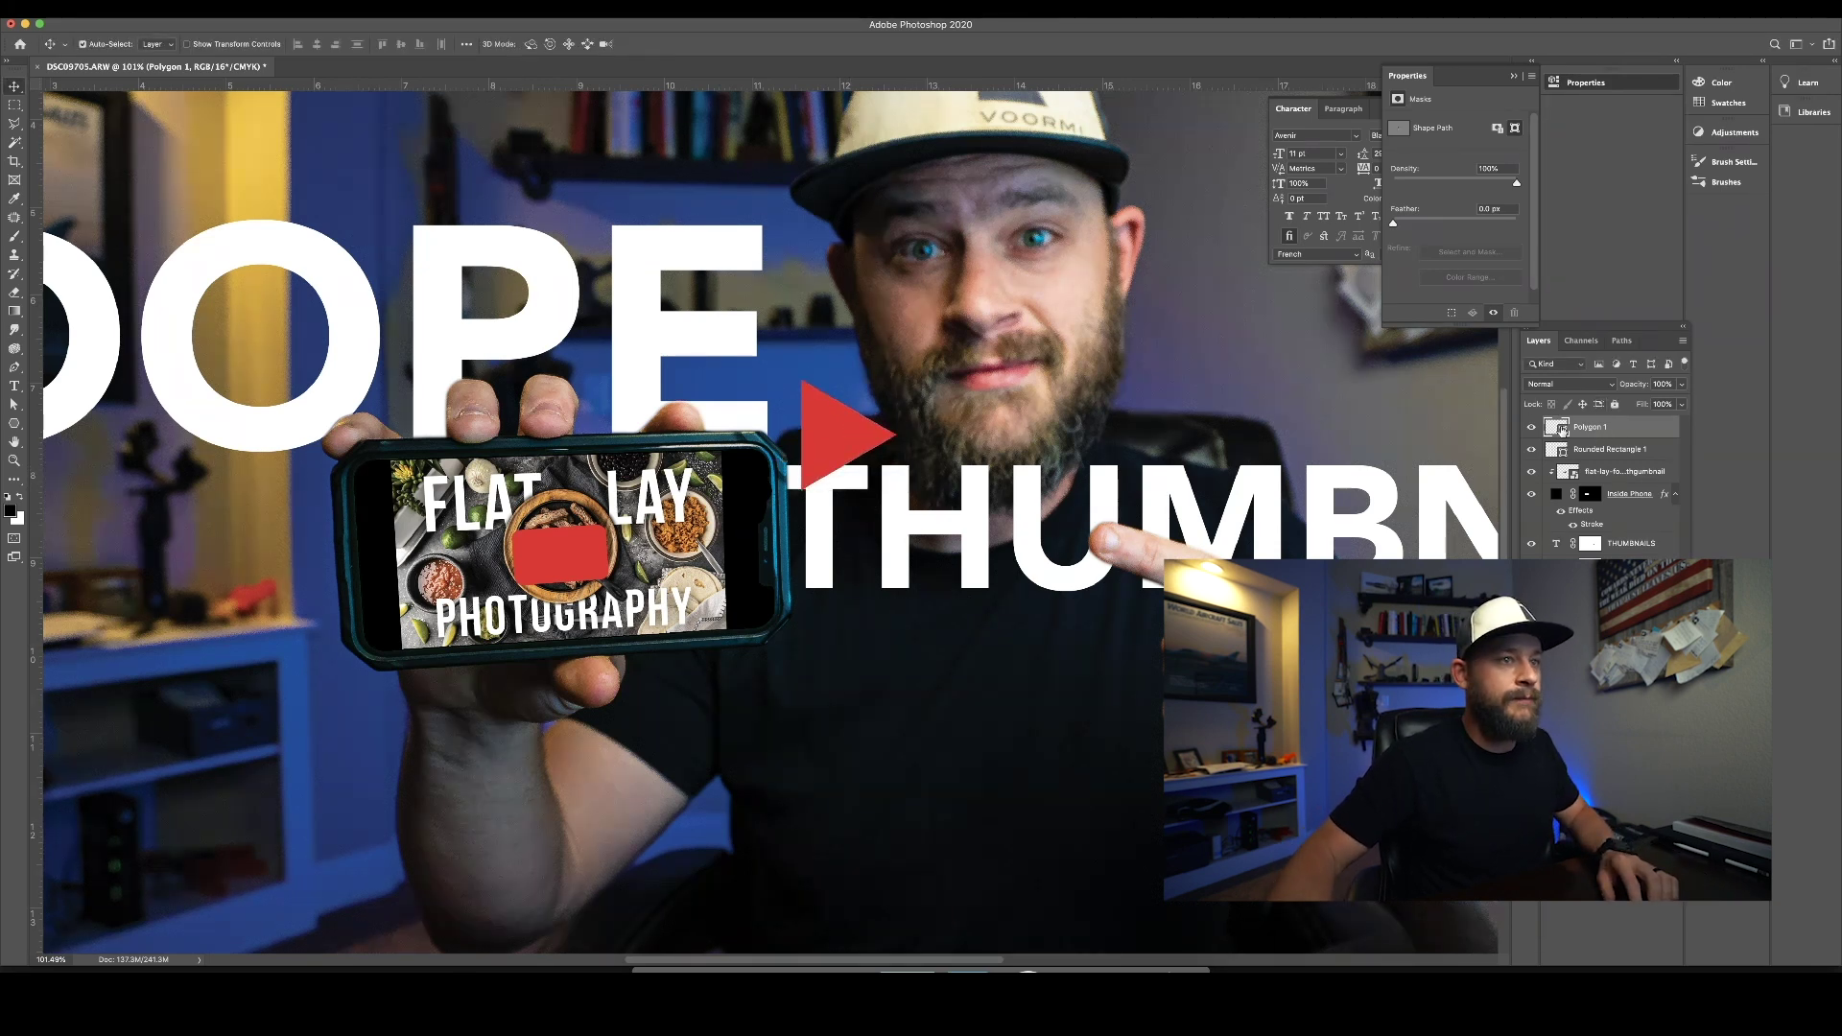
double_click(1559, 427)
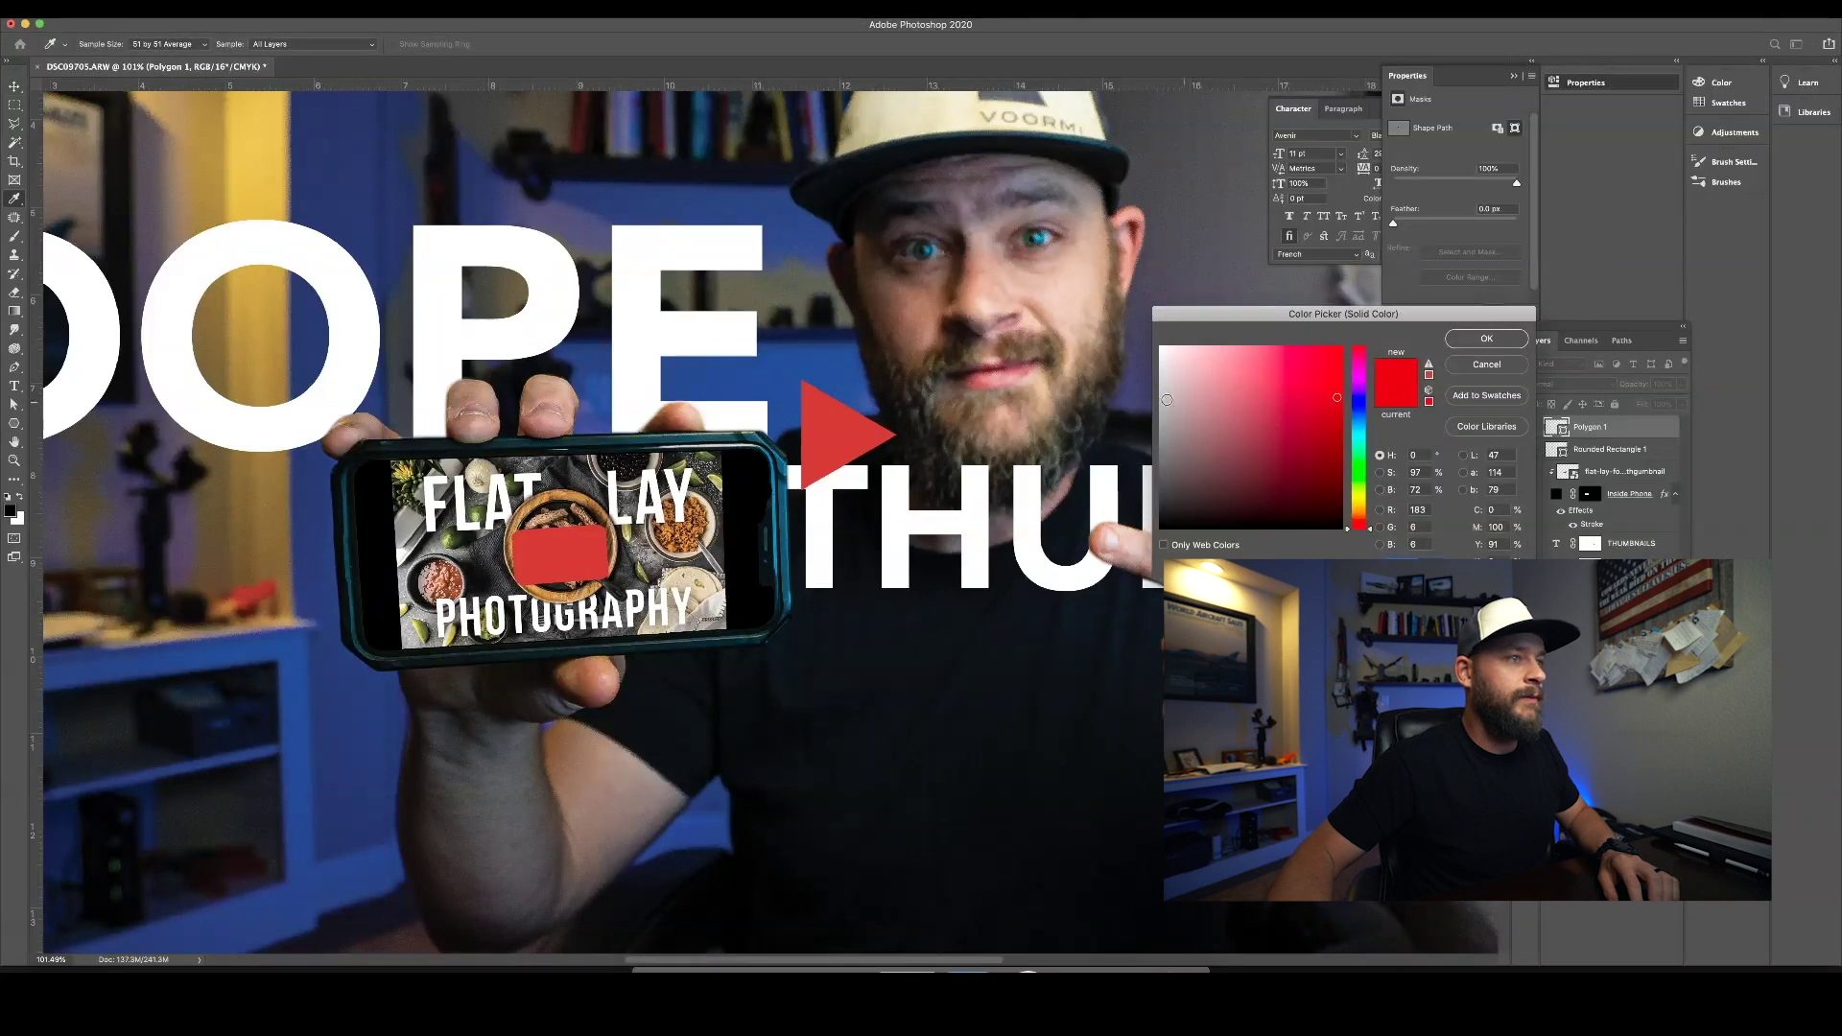
click(899, 525)
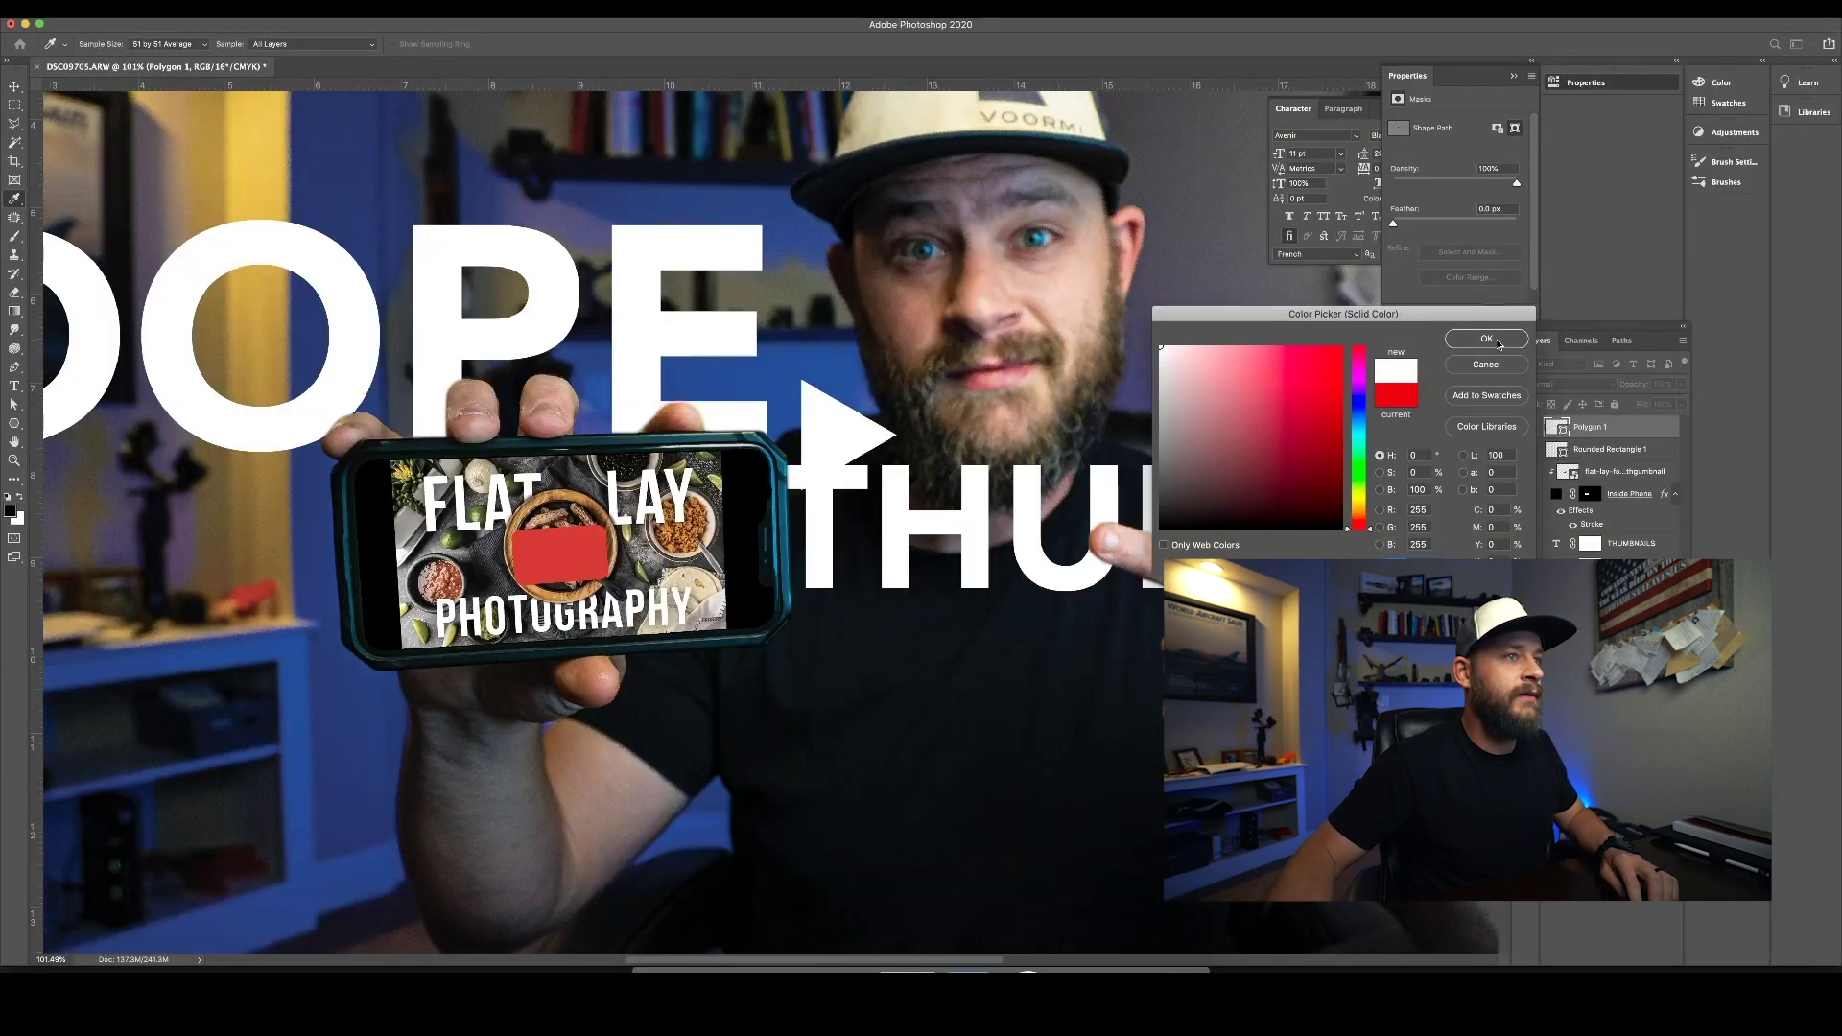
click(1499, 342)
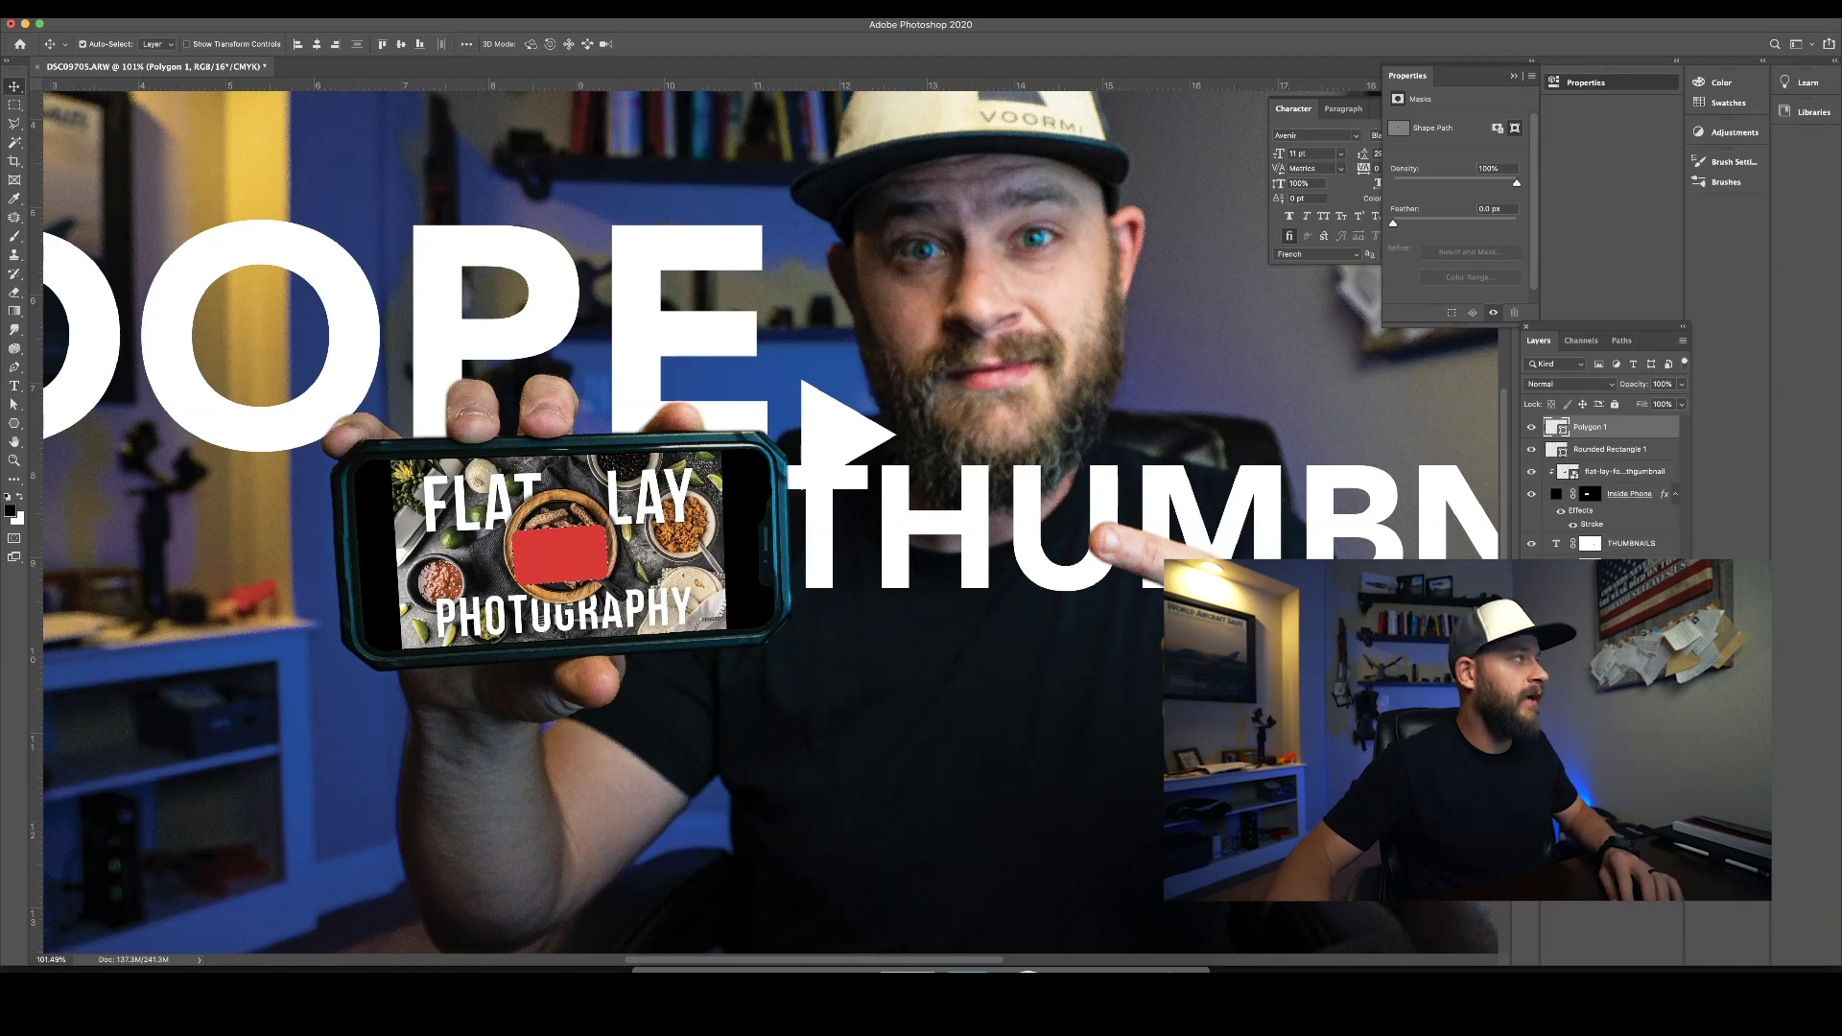
Step: Align the white triangle to the centre of the red rounded rectangle and scale it down to fit inside
click(317, 44)
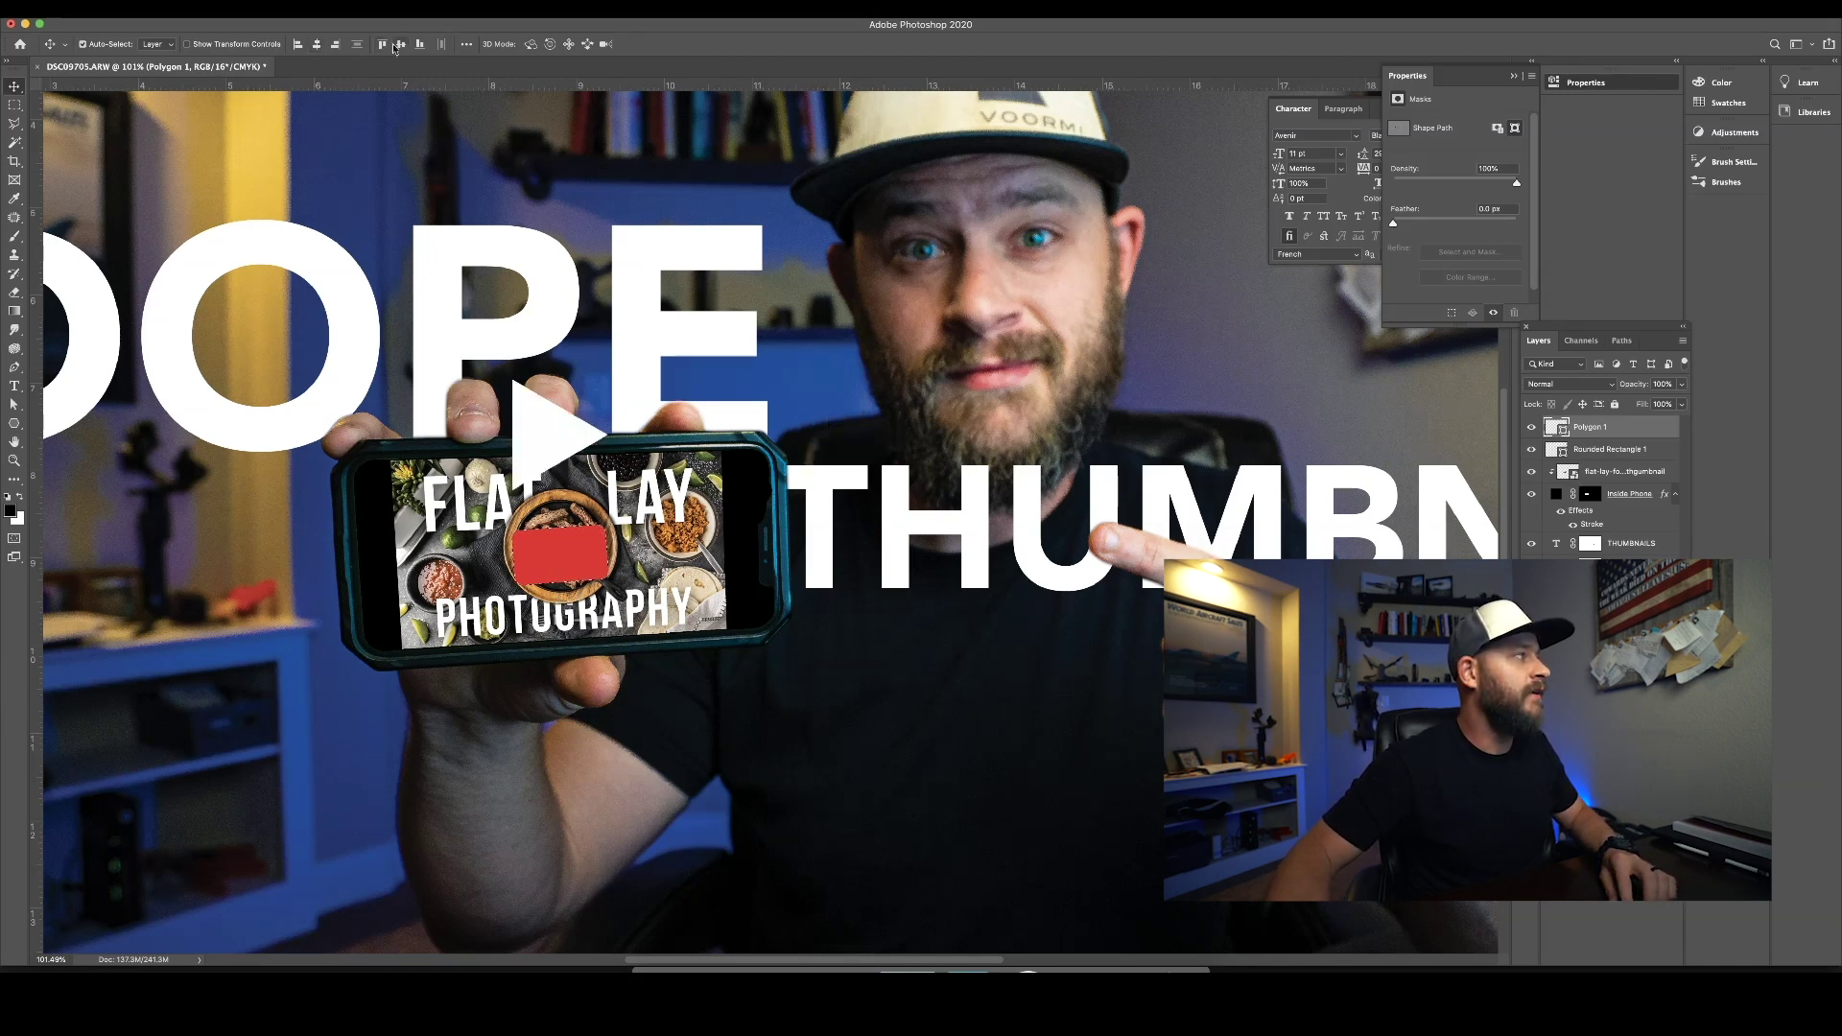
click(401, 44)
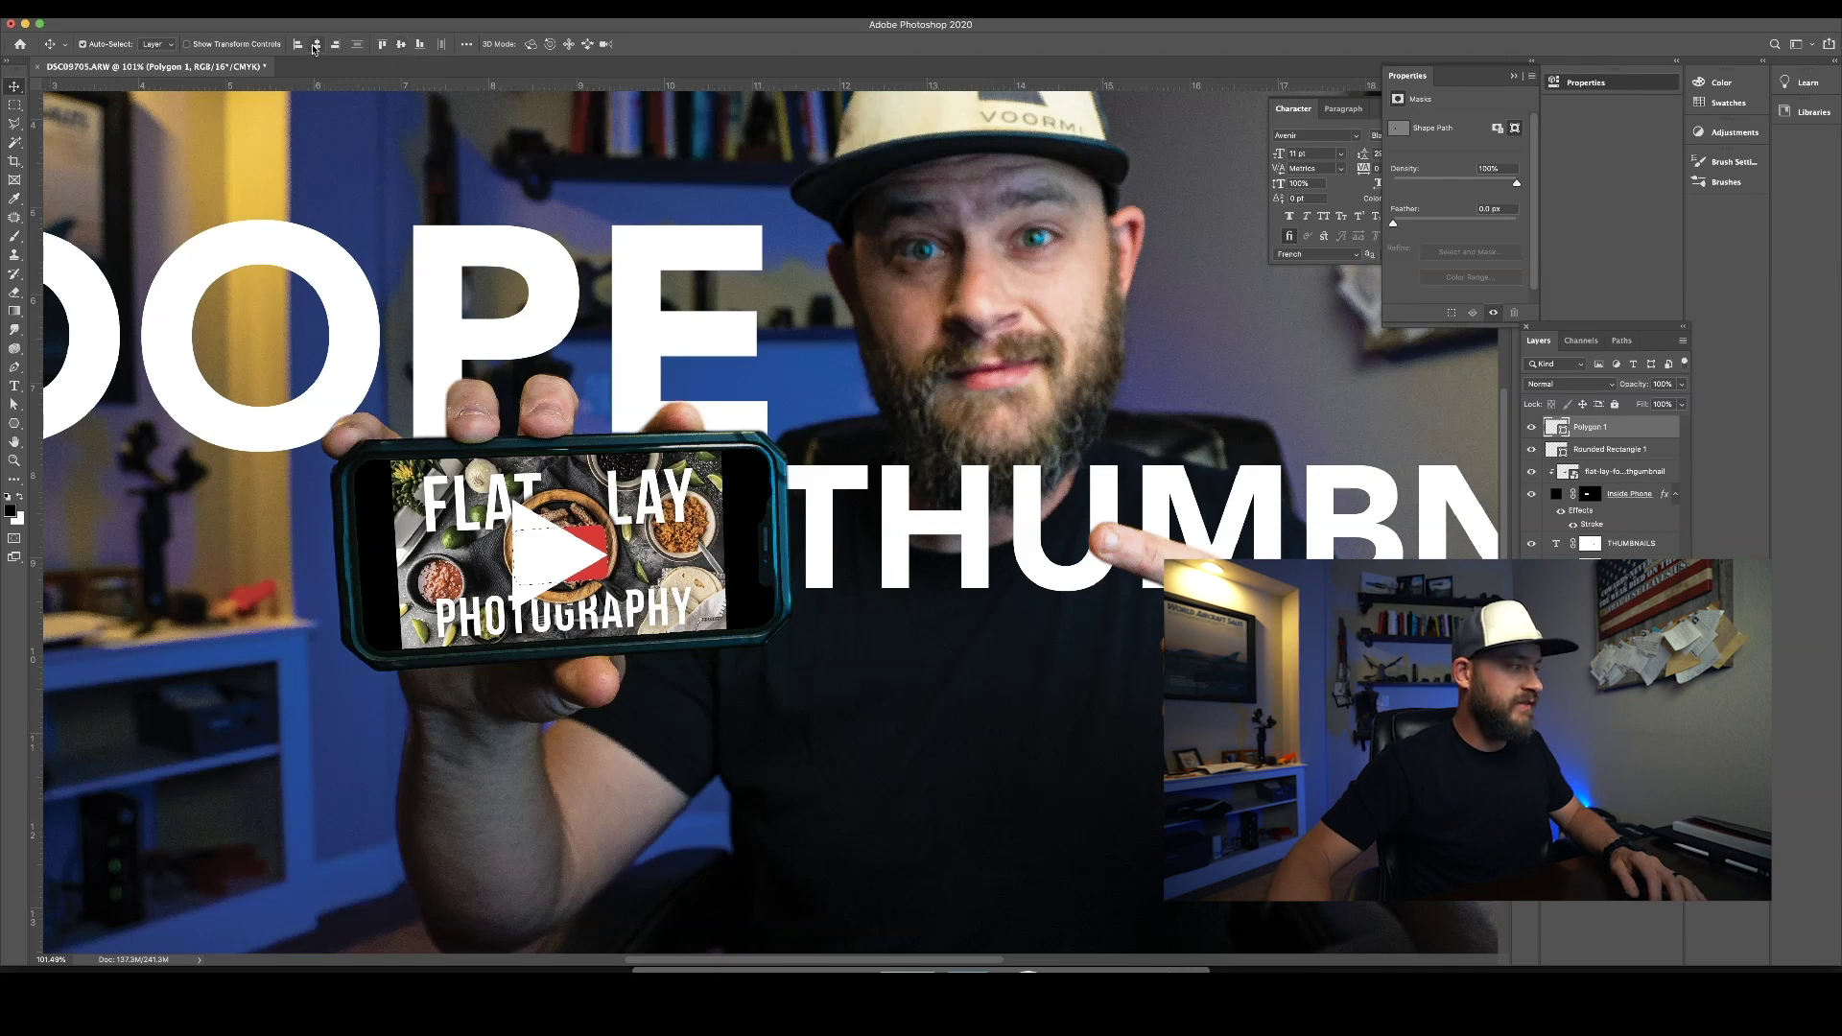
scroll(680, 446, up, 3)
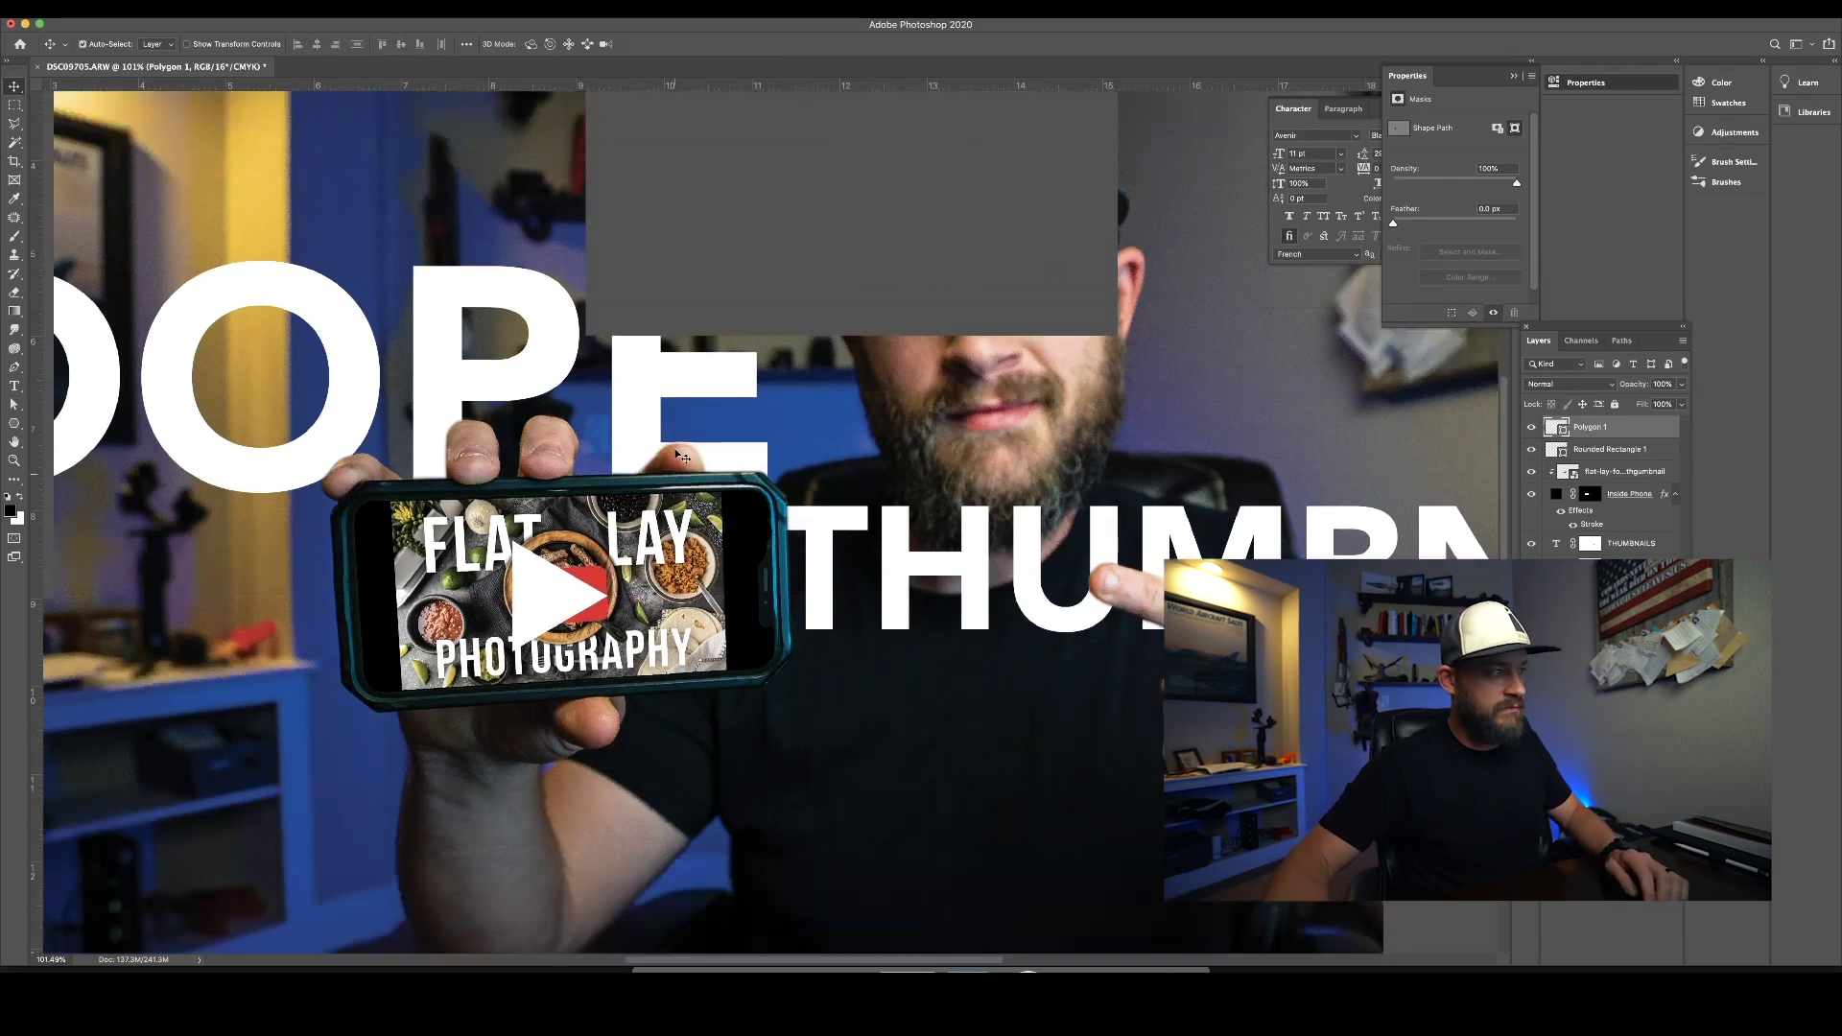
scroll(680, 454, up, 1)
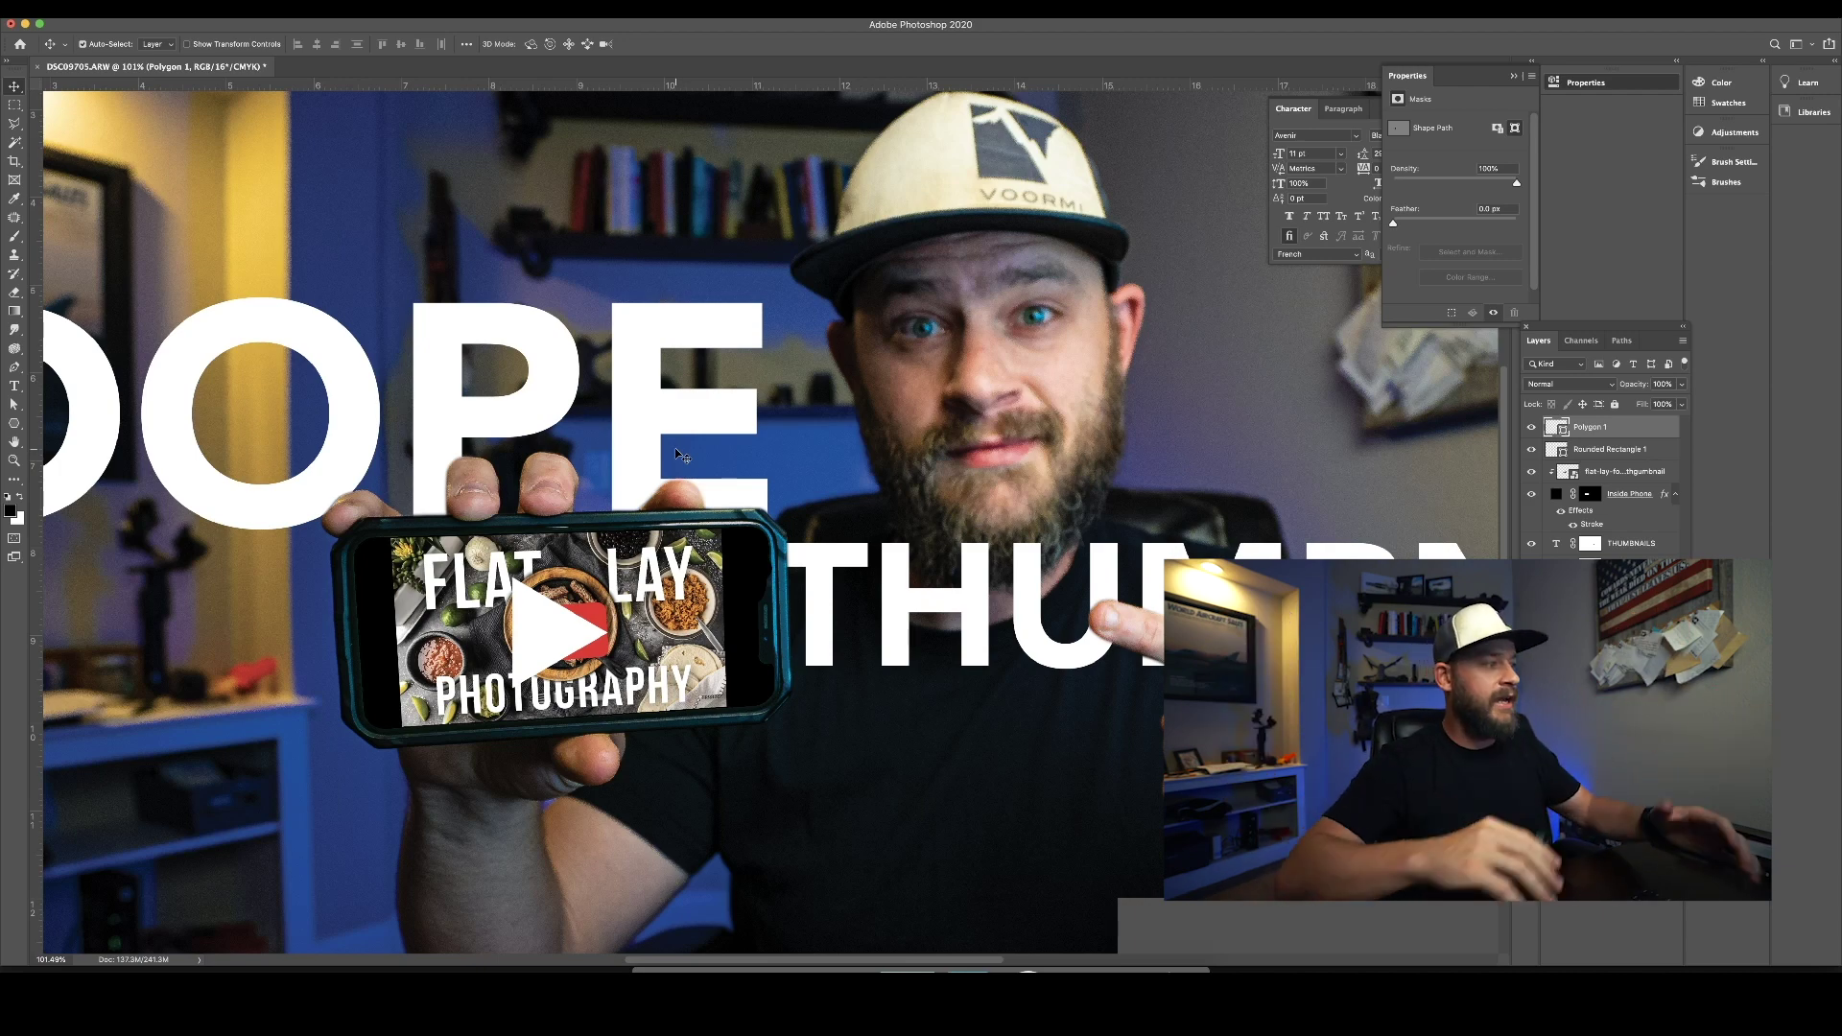
key(ctrl+t)
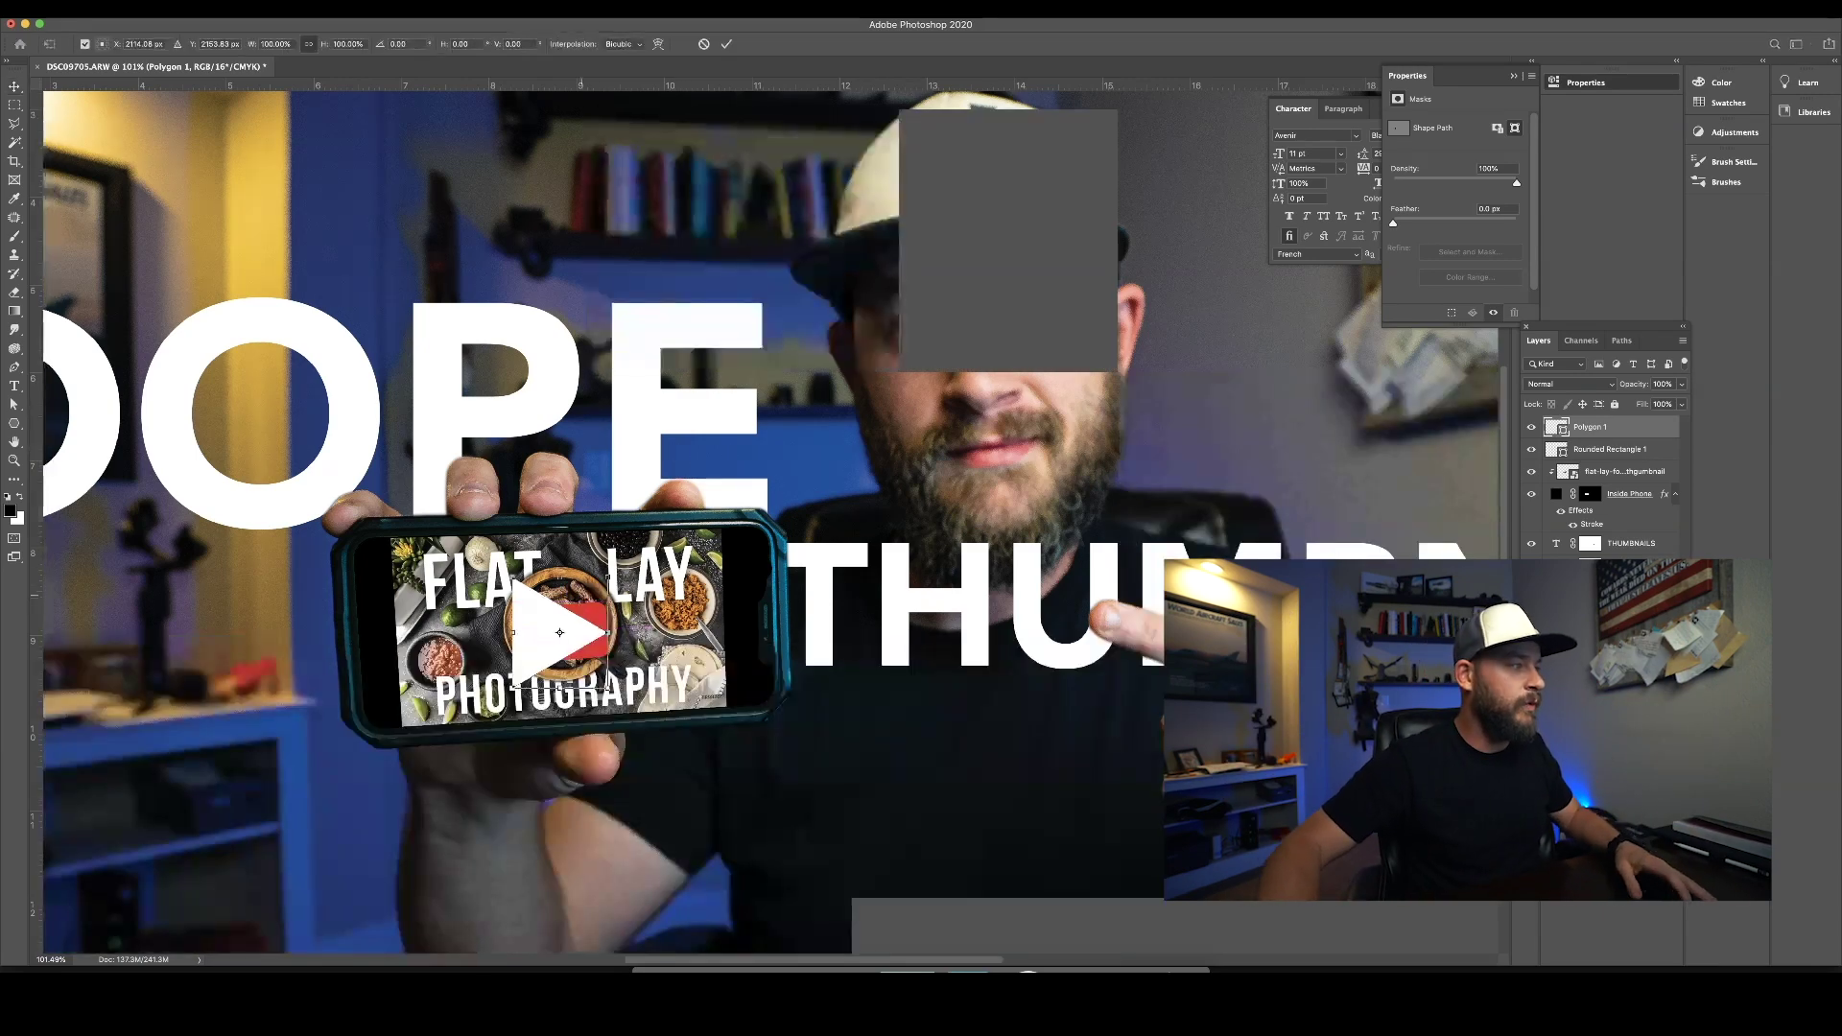
drag(607, 578, 602, 641)
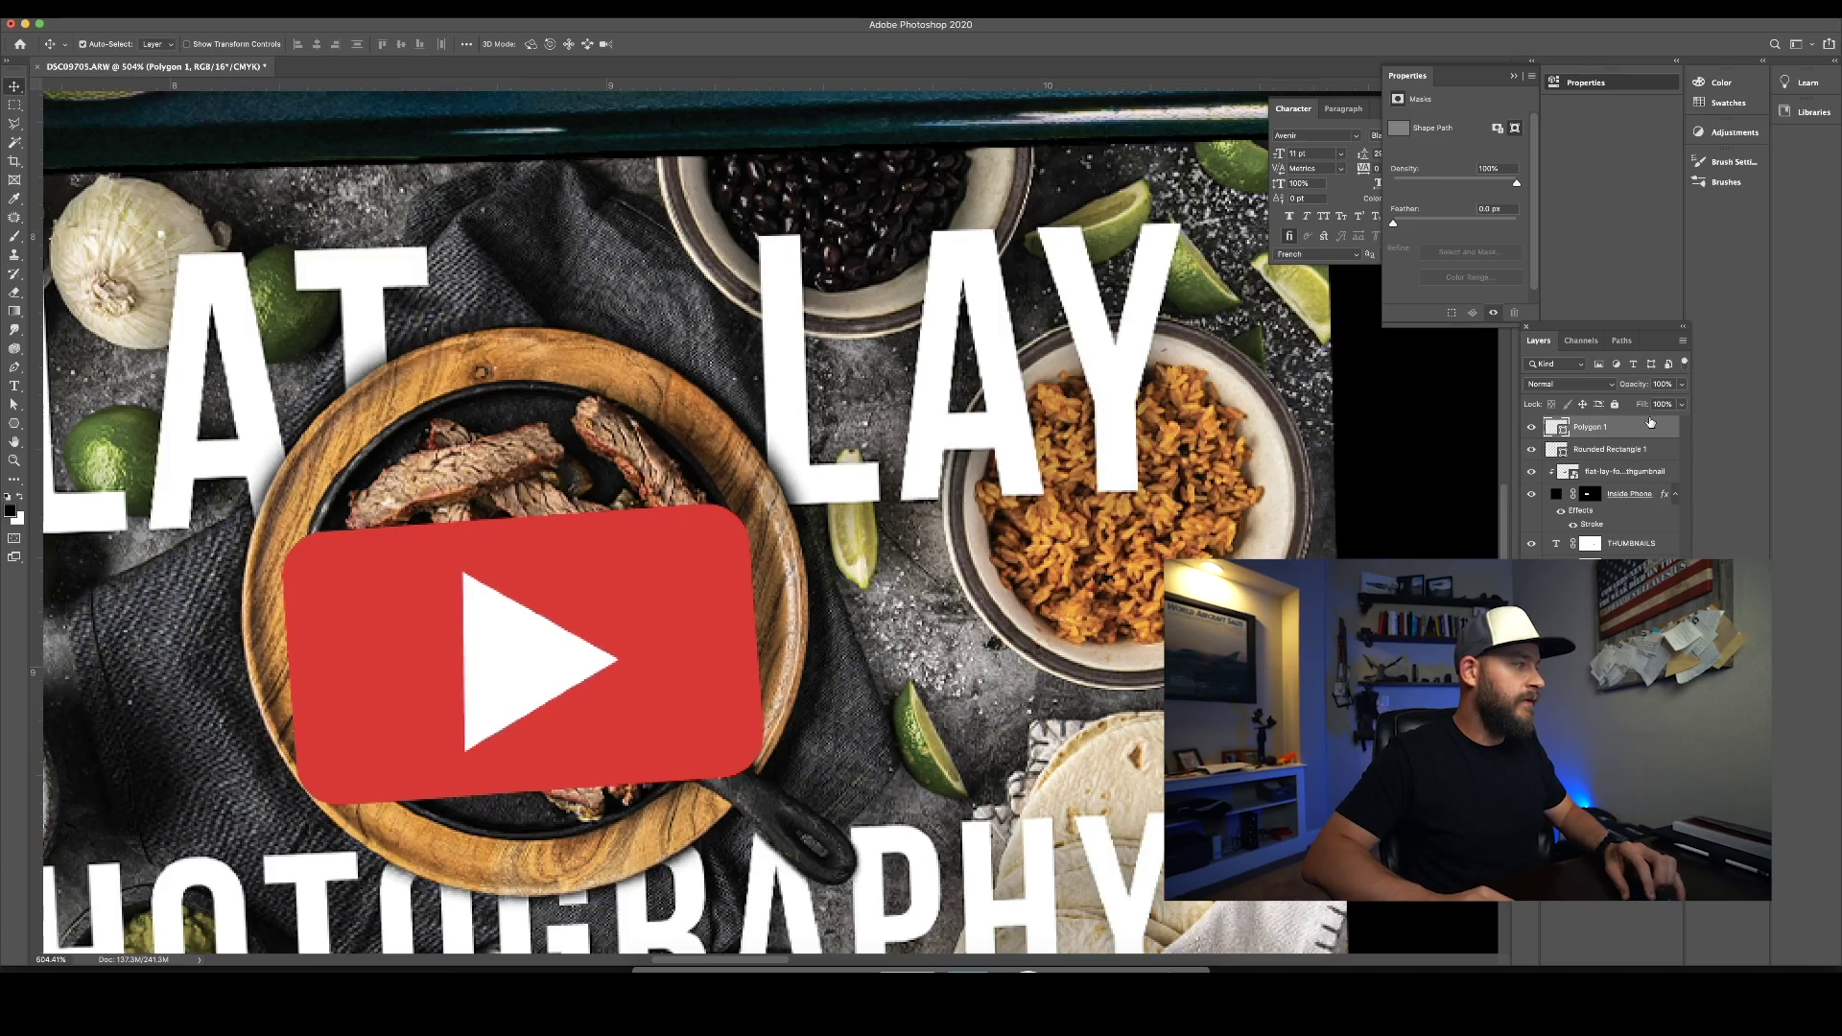
Step: Rotate the white triangle about 3.2° counterclockwise to match the tilt of the red rectangle
key(super+t)
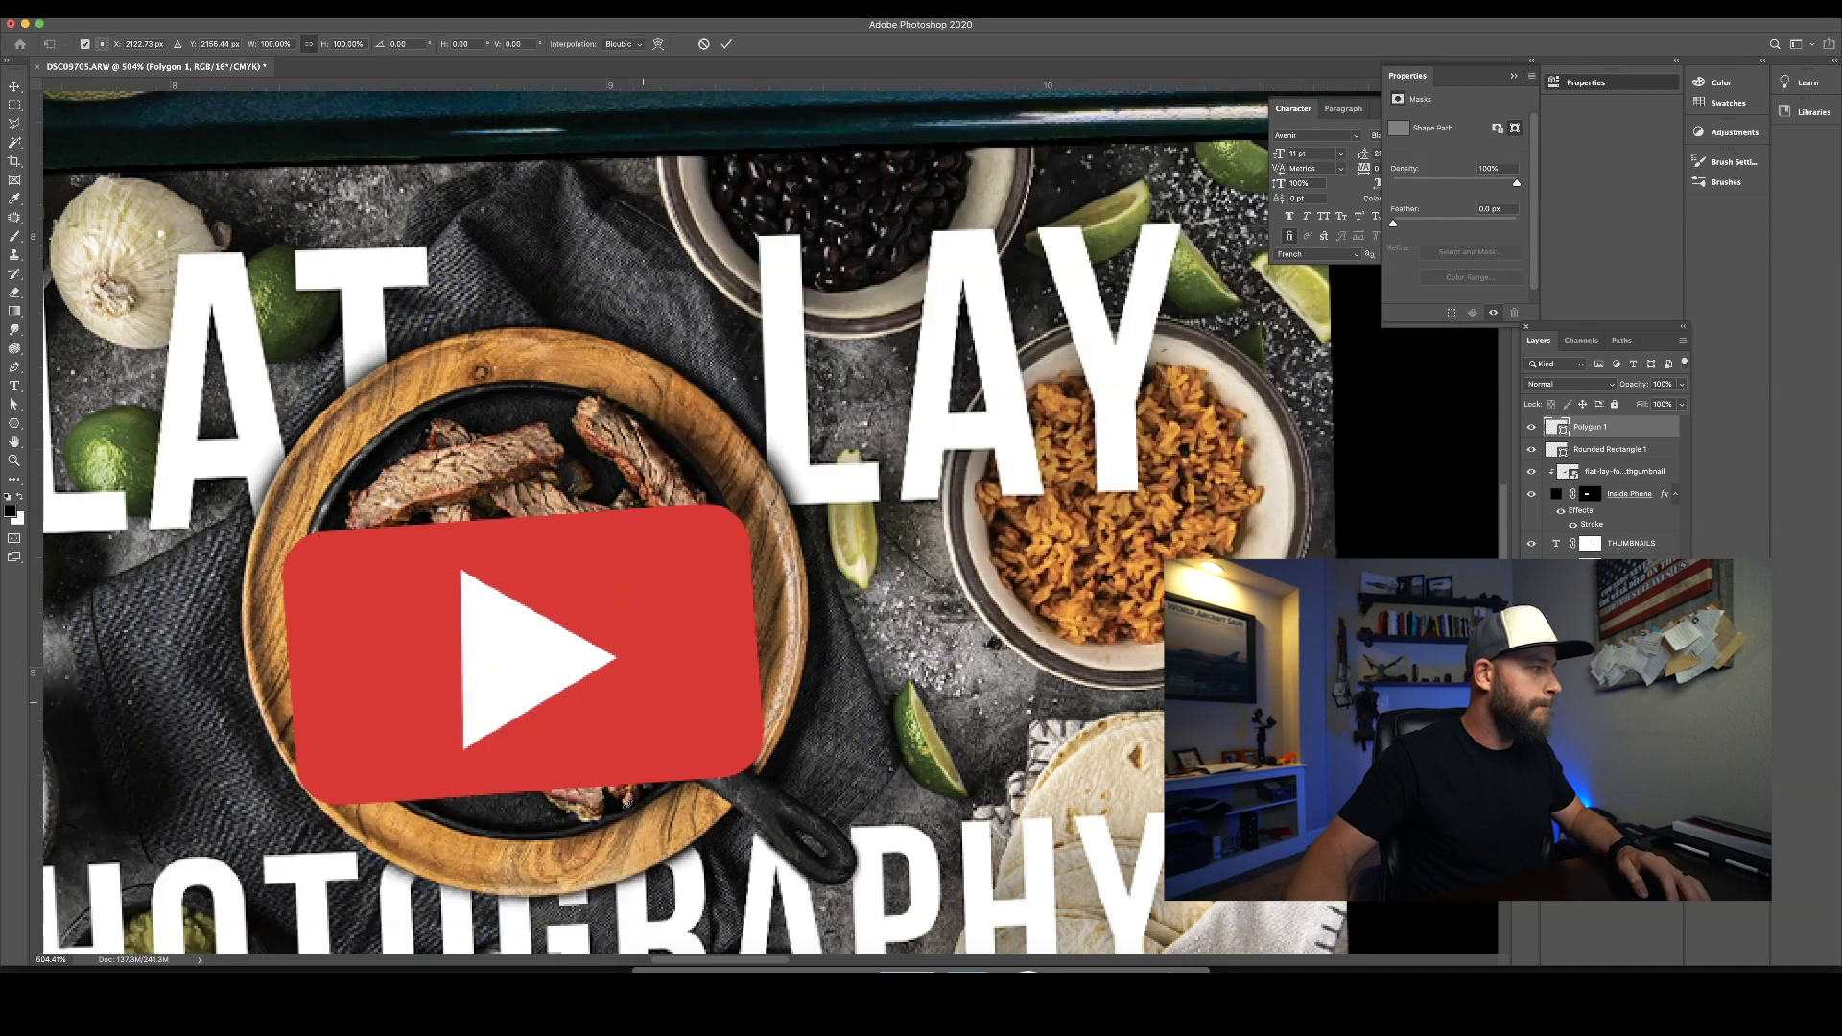
drag(632, 758, 634, 756)
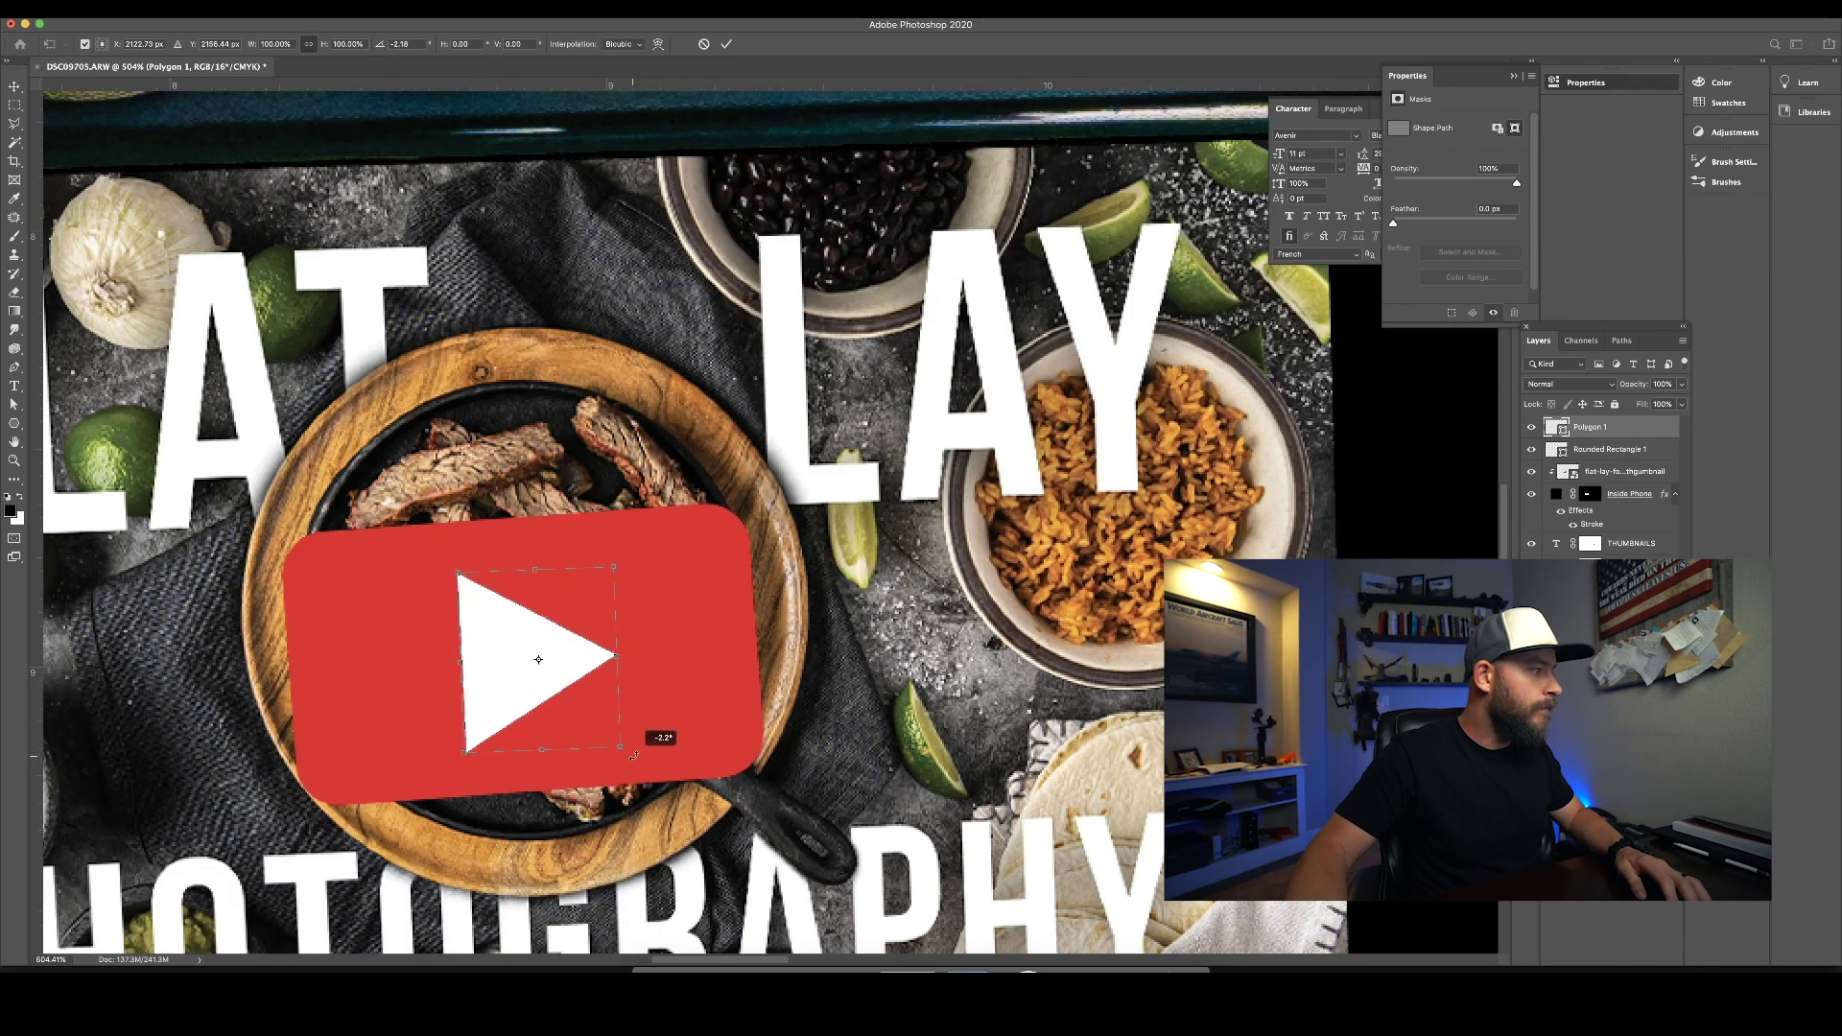
key(Return)
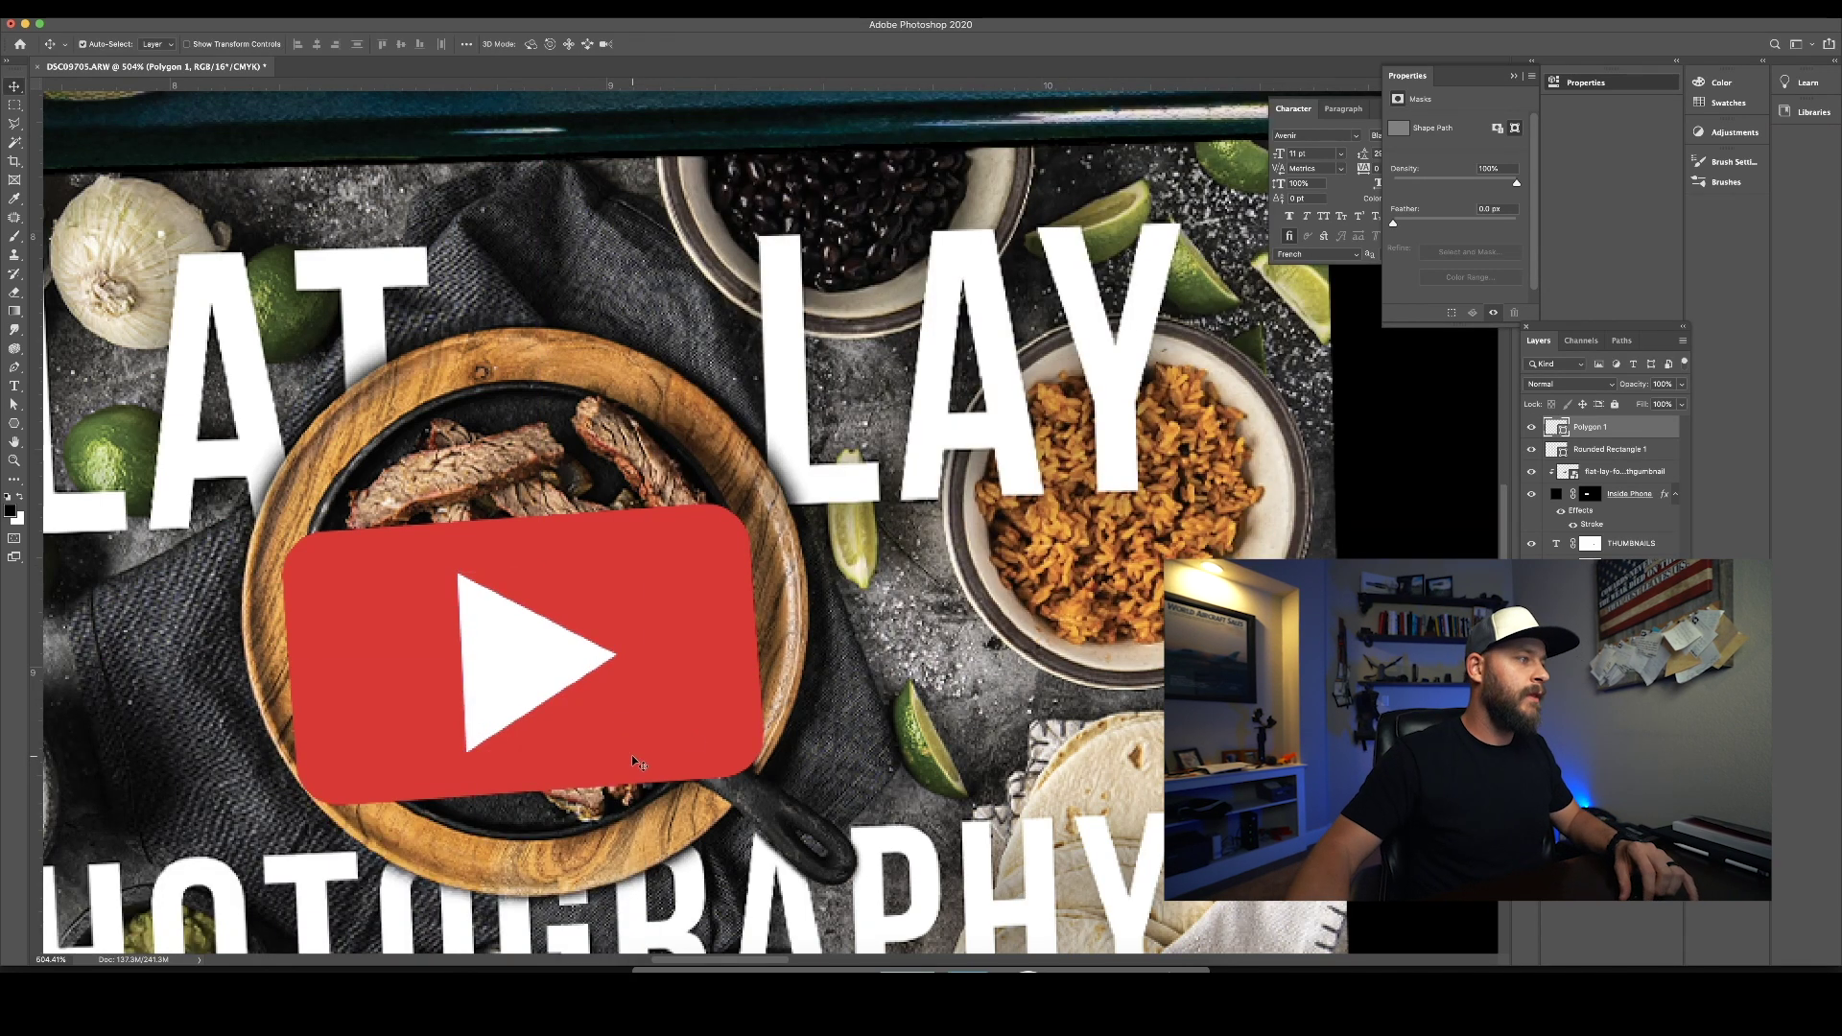
Step: Stretch the red rounded rectangle slightly taller around its centre
click(667, 573)
key(ctrl+t)
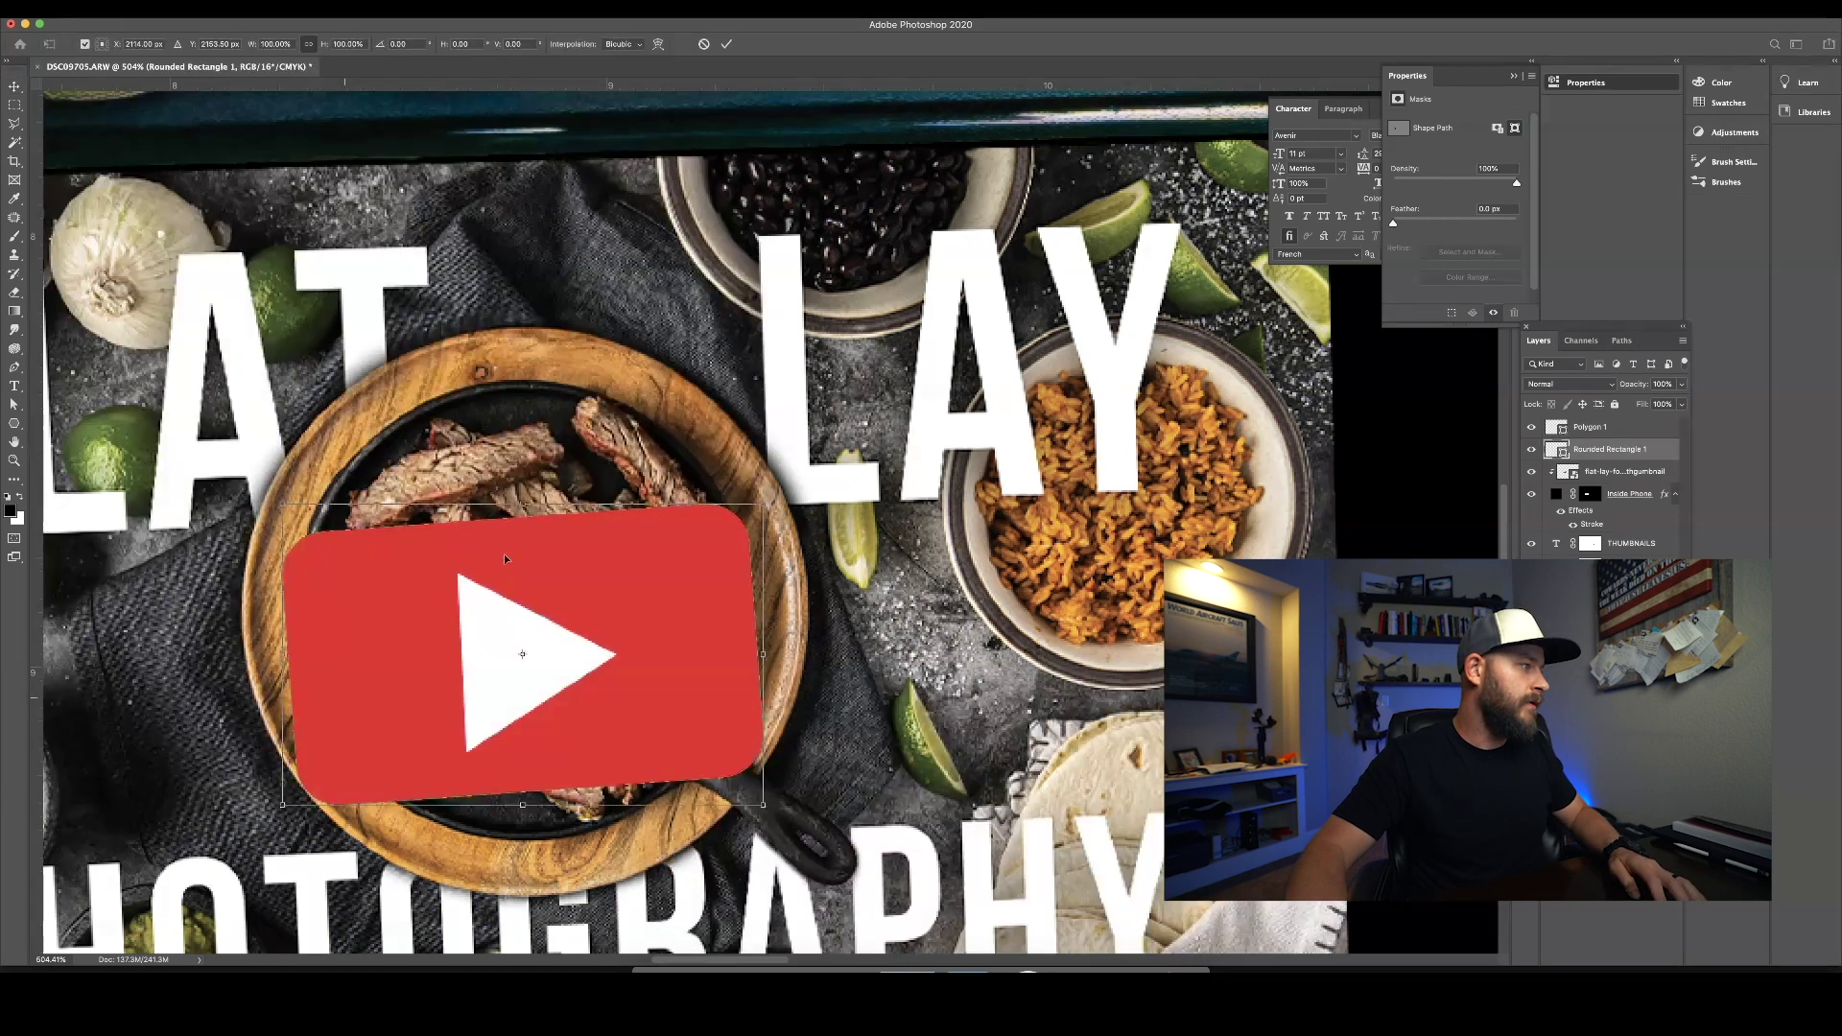
drag(522, 509, 525, 487)
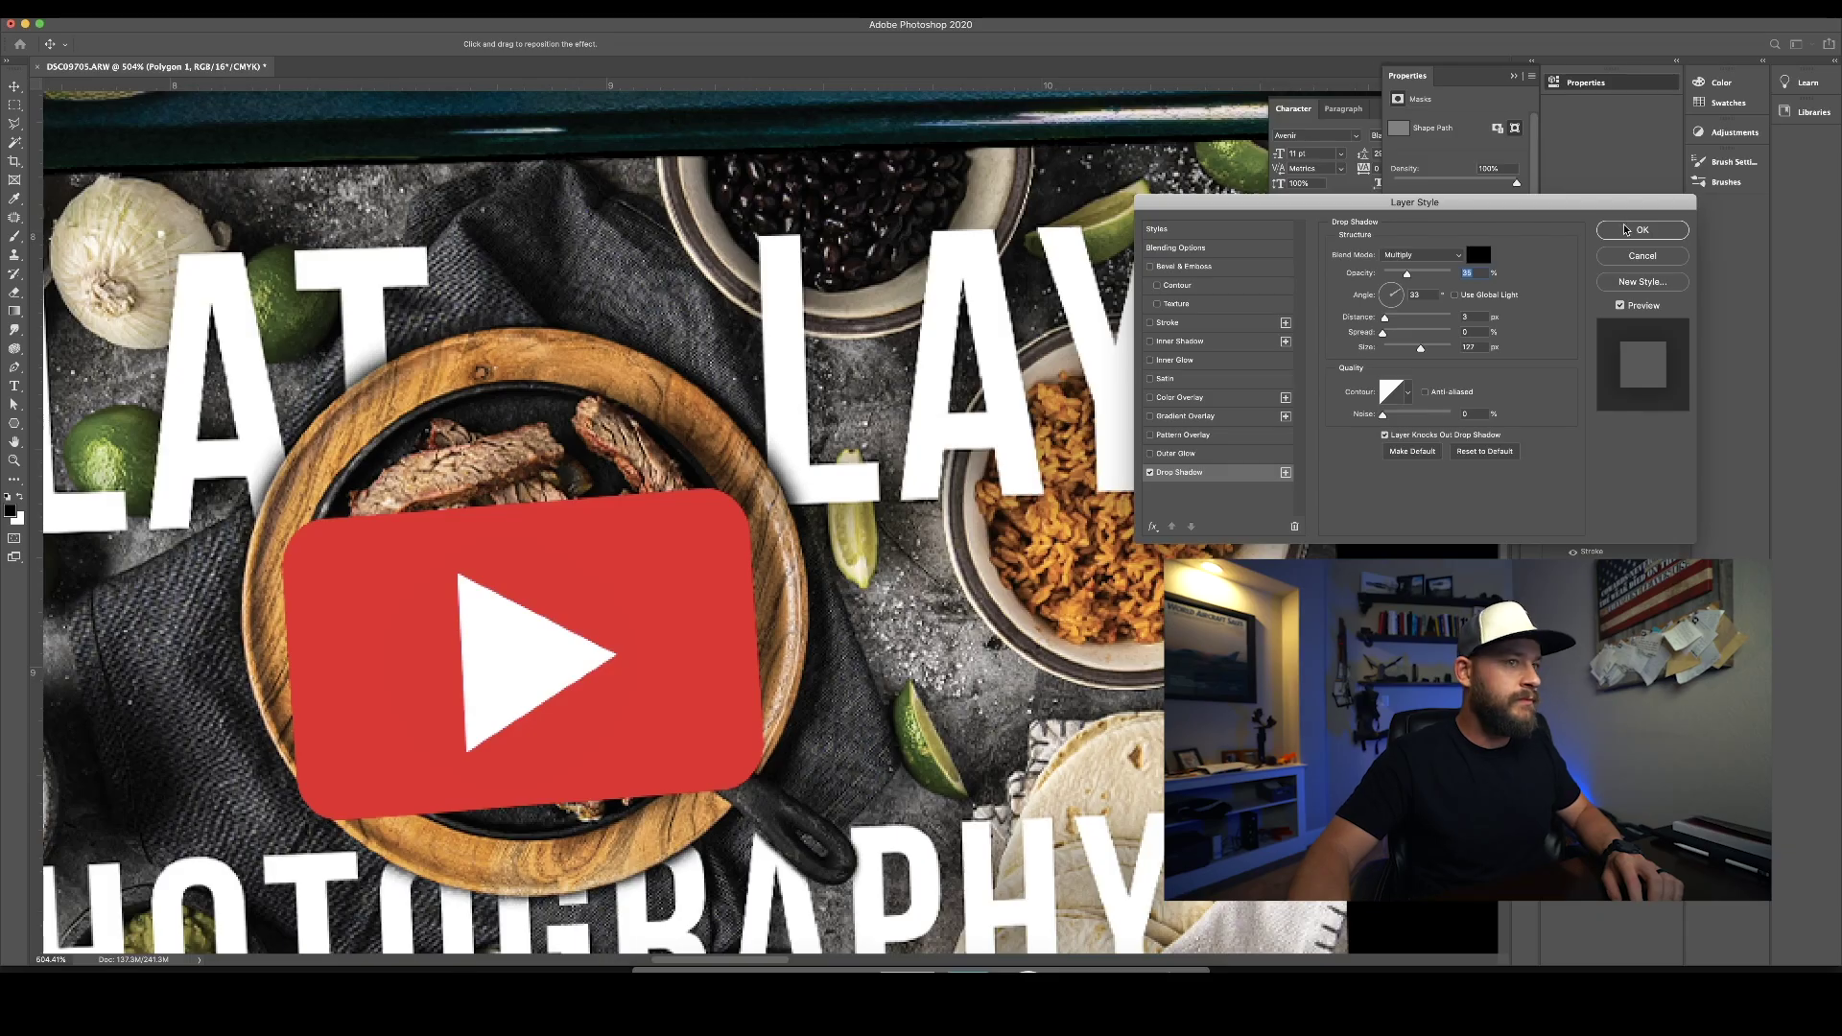
Step: Try a Drop Shadow on the triangle, resetting it to the default settings and raising its opacity to about 56%
click(1626, 230)
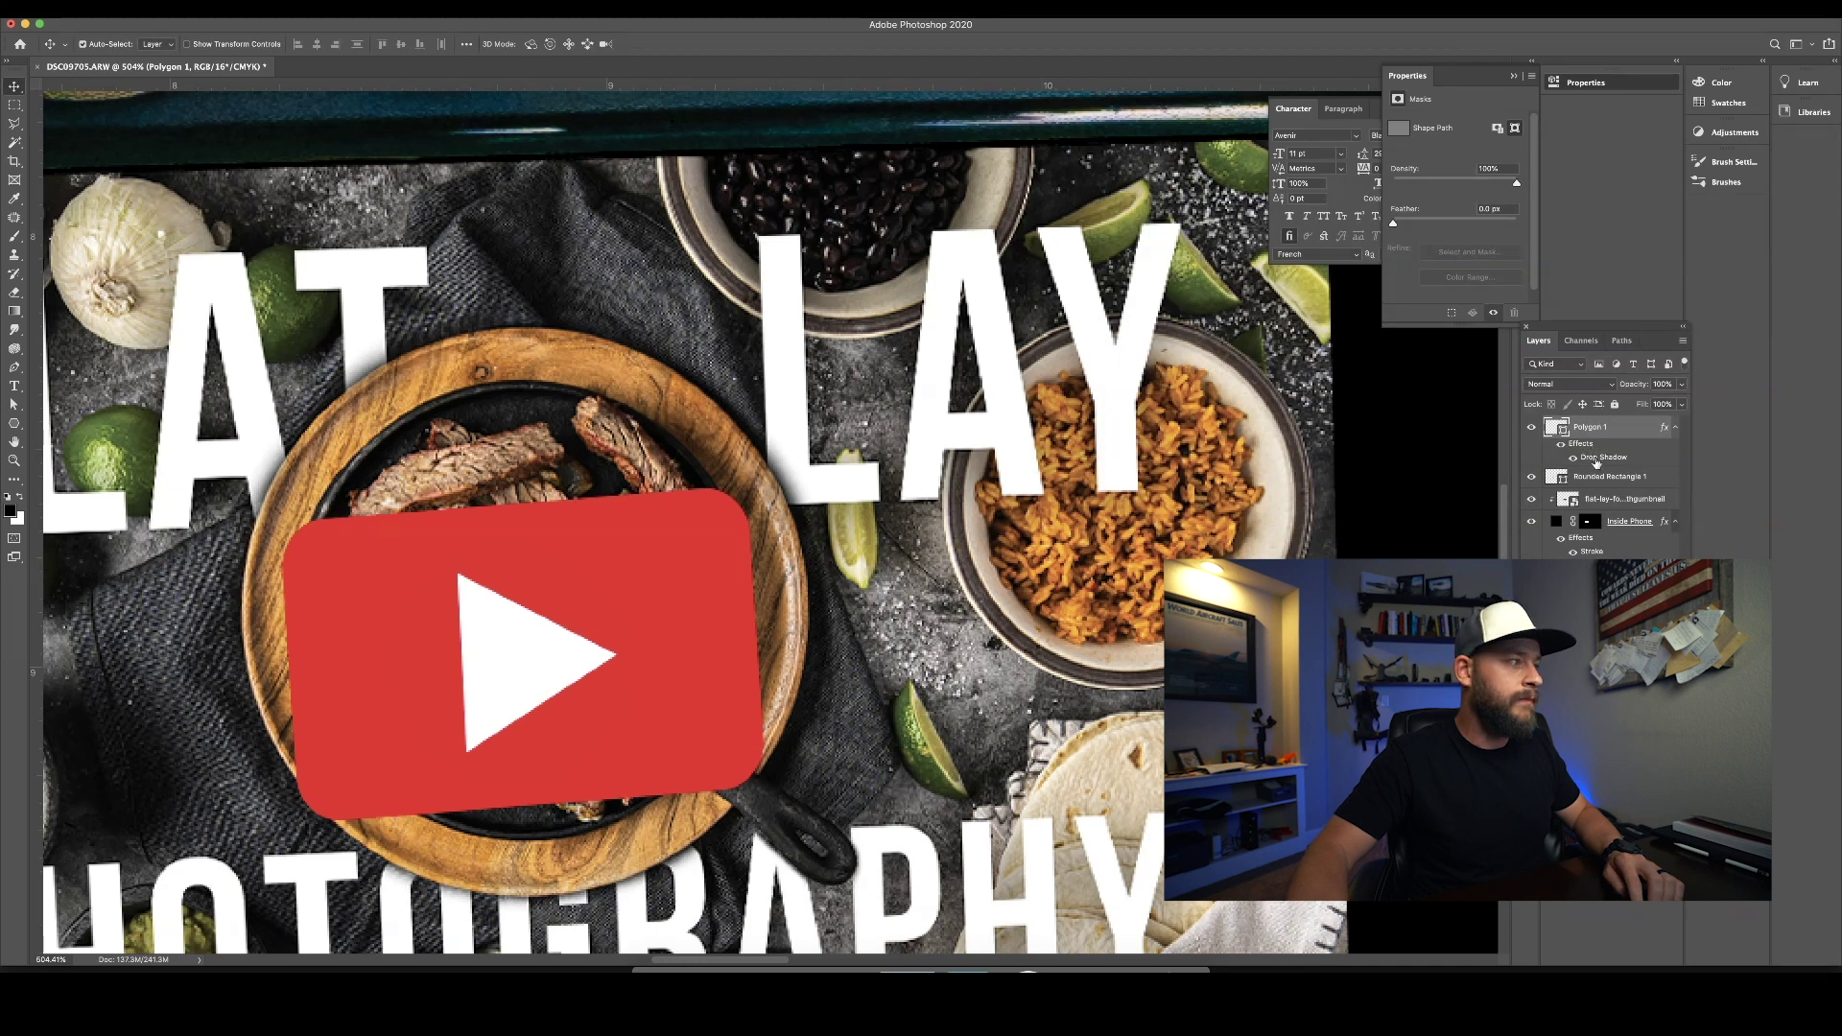
double_click(1597, 458)
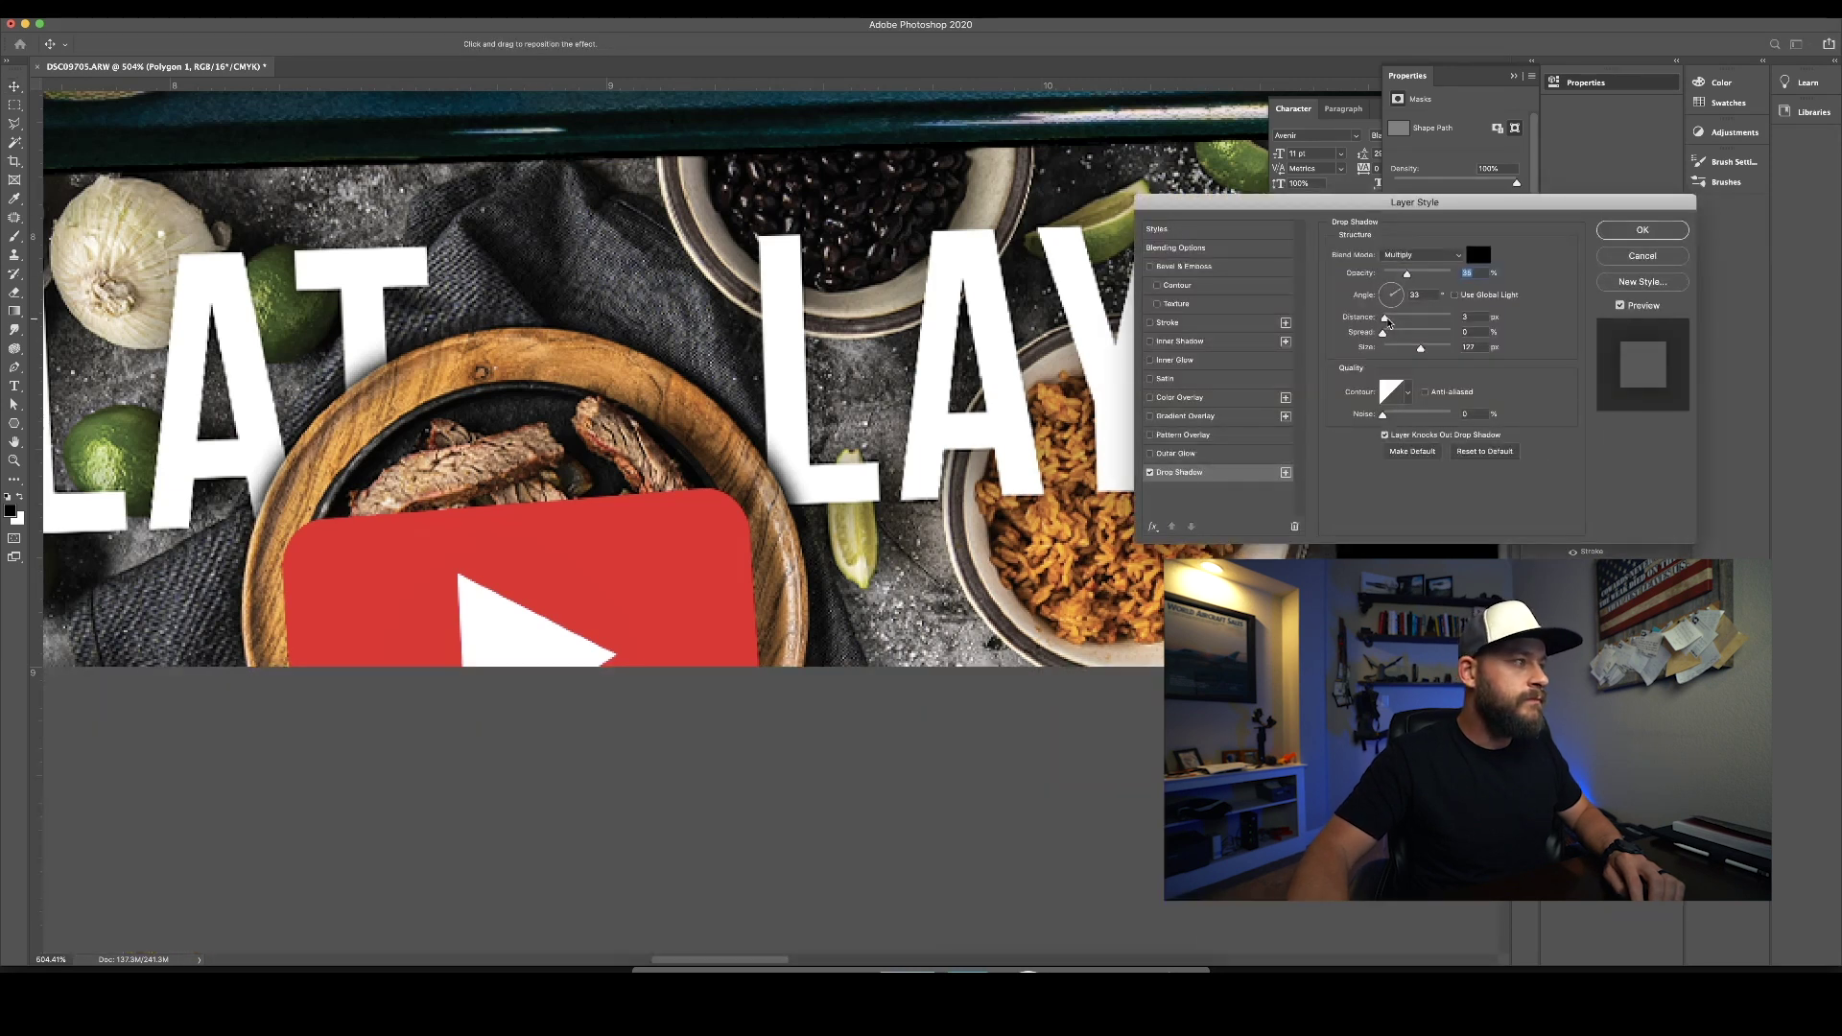
click(1398, 322)
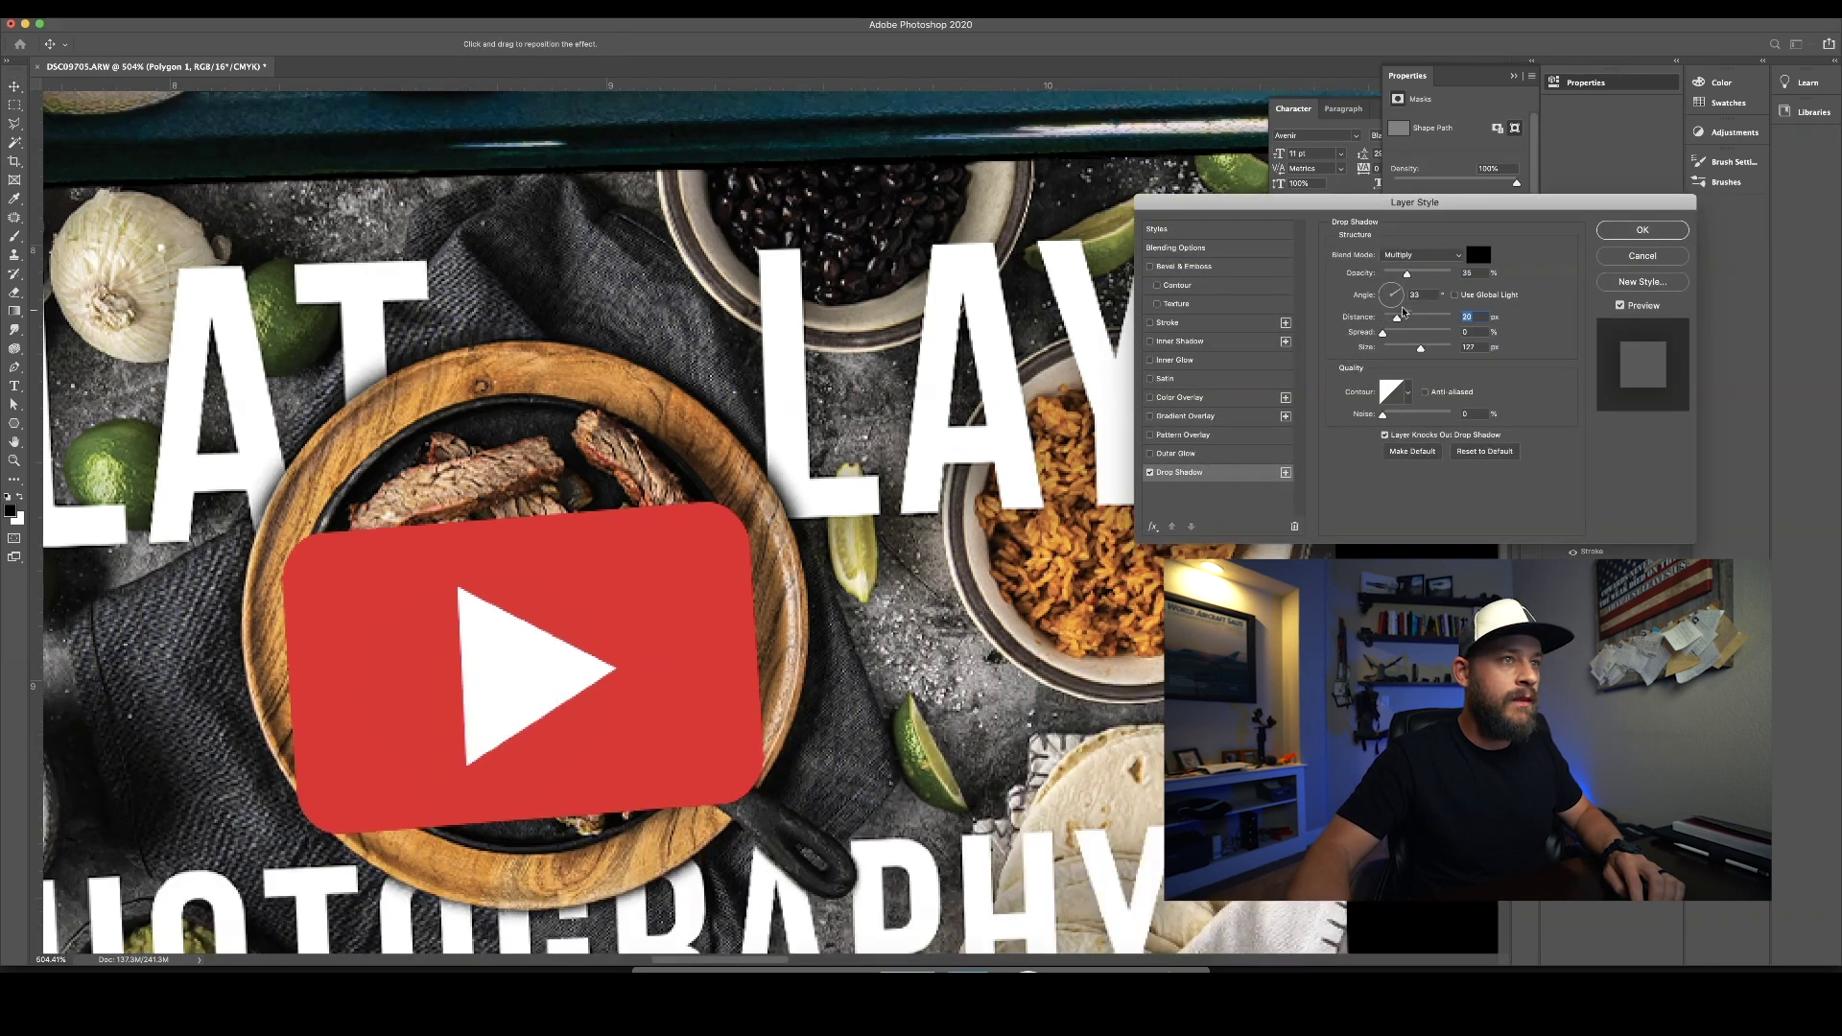
drag(1416, 275, 1436, 277)
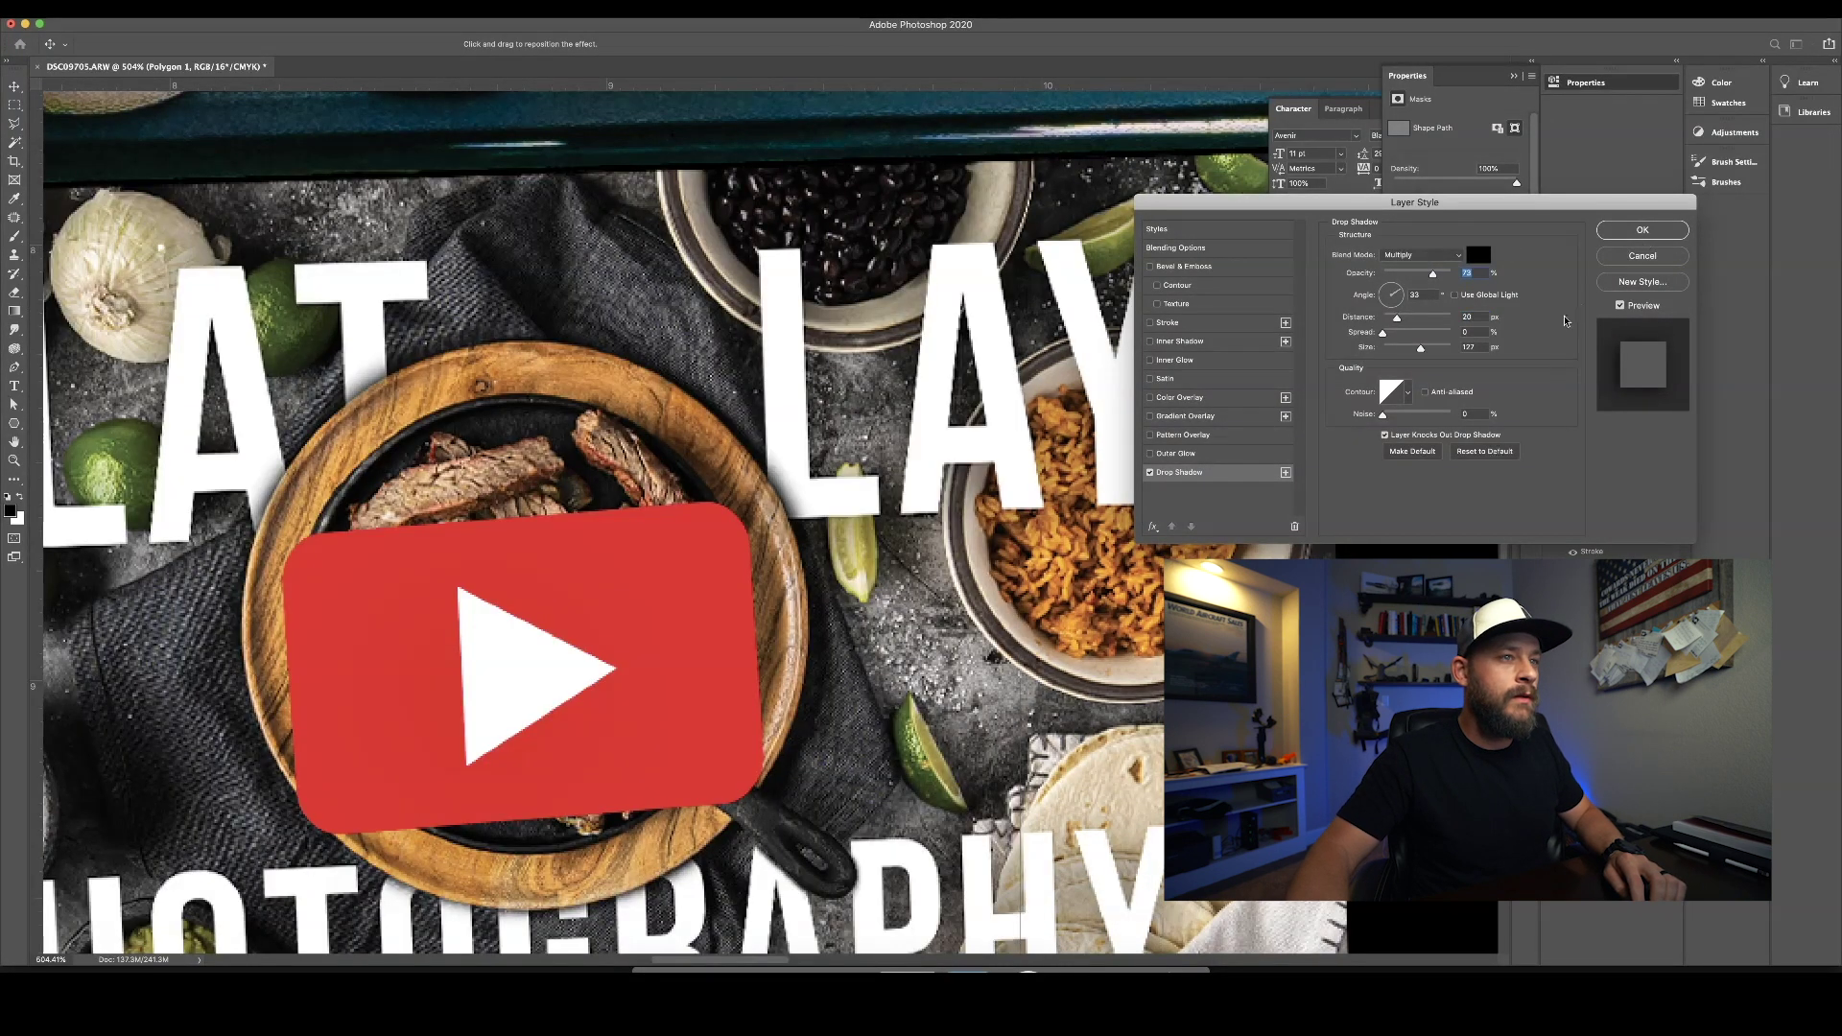
click(1470, 453)
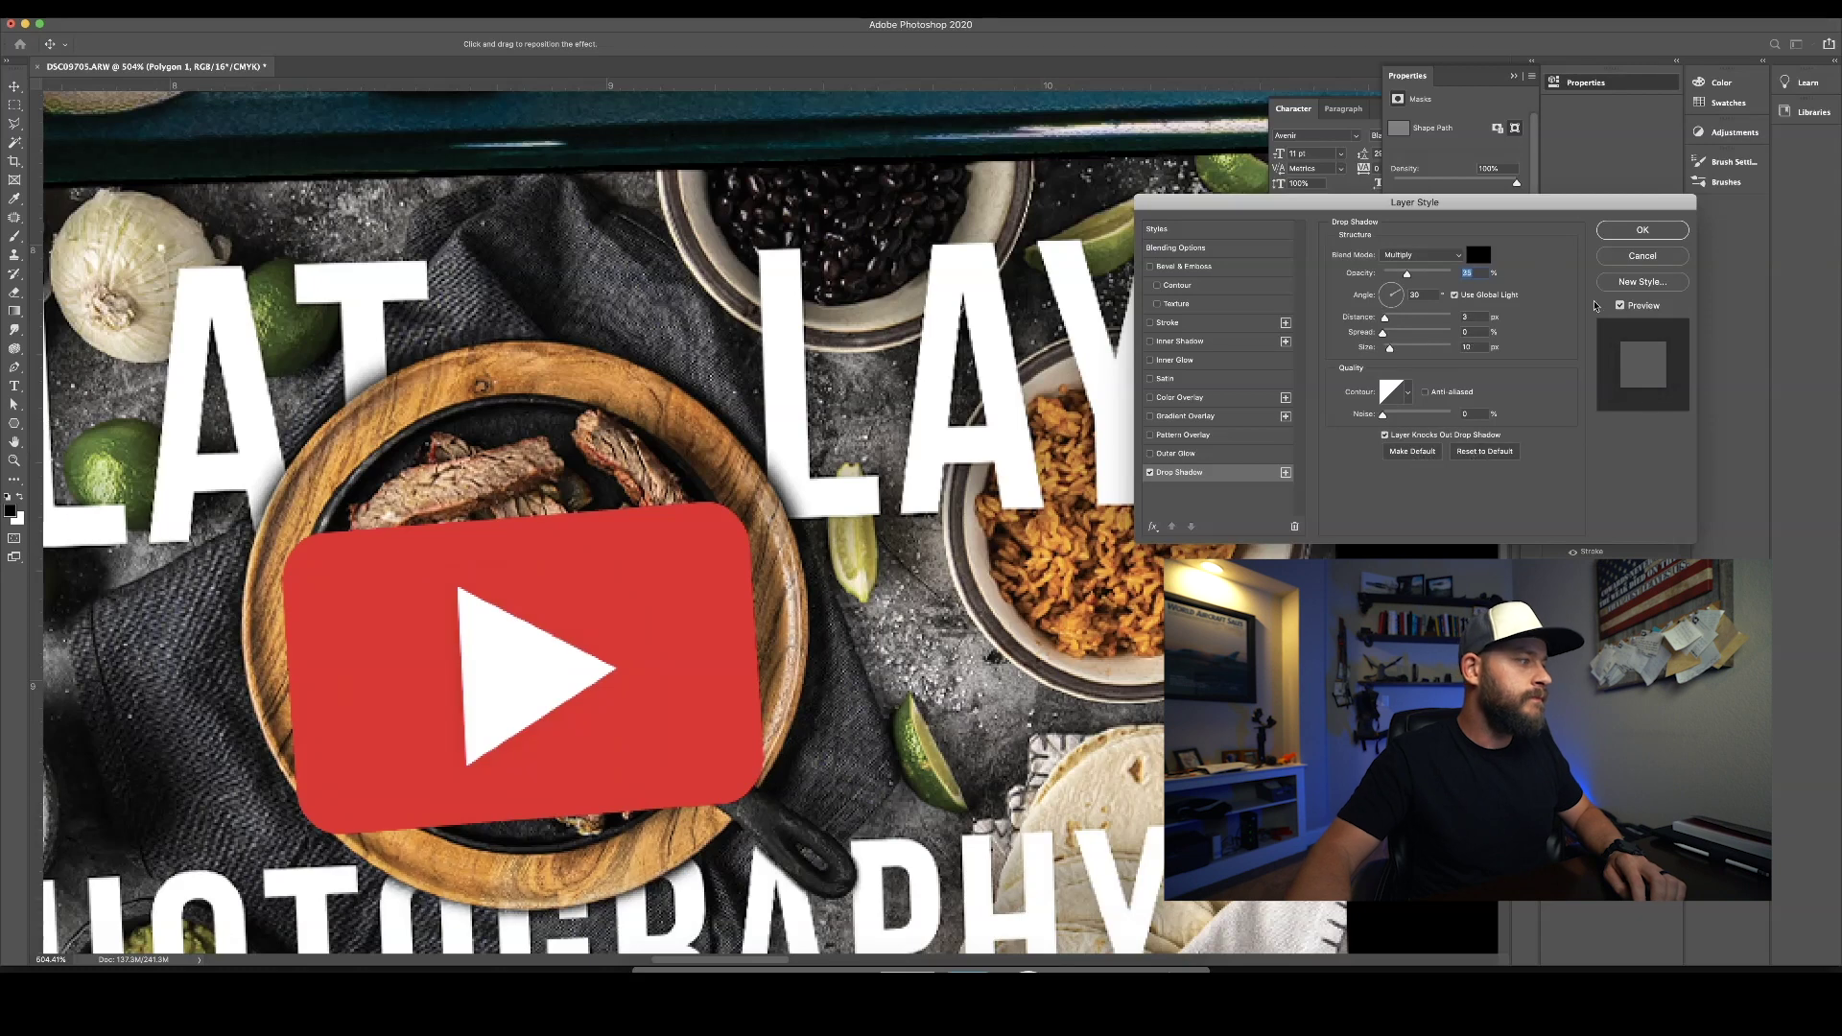
drag(1407, 275, 1421, 276)
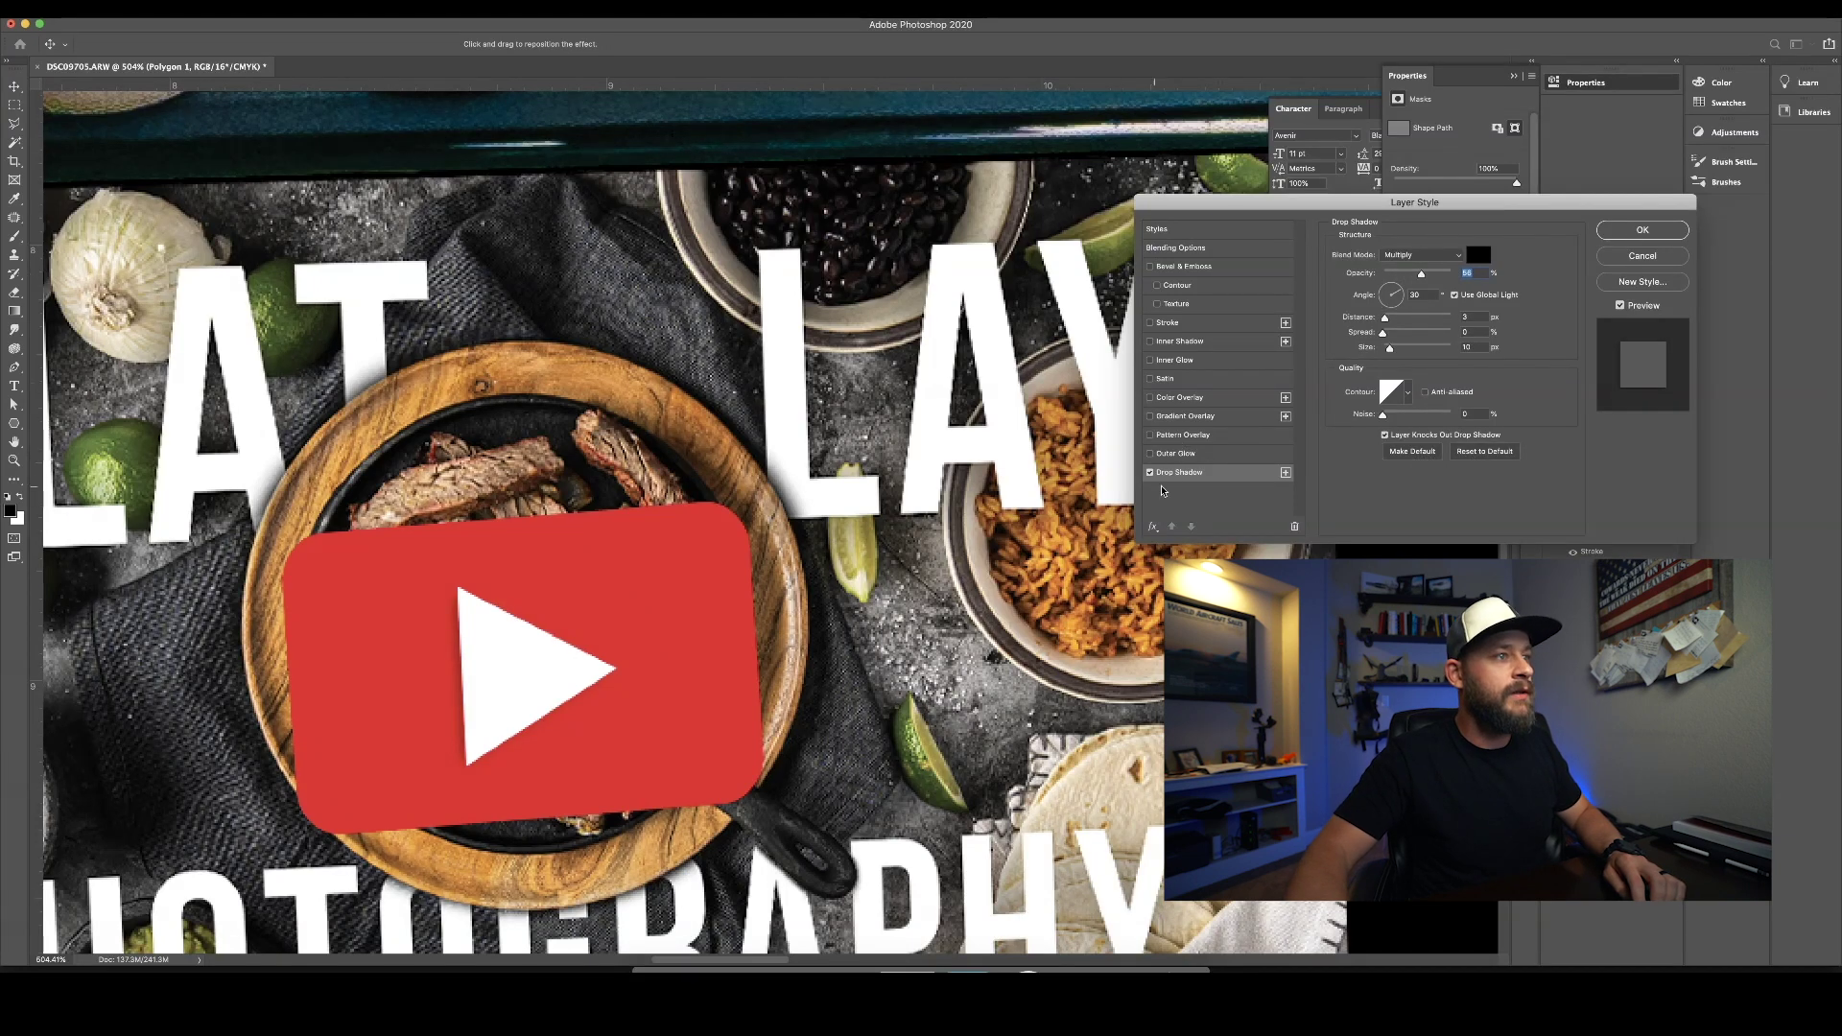
Step: Replace the triangle's Drop Shadow with an Inner Shadow, cutting its distance to about 1 px and slightly increasing its size
click(1150, 342)
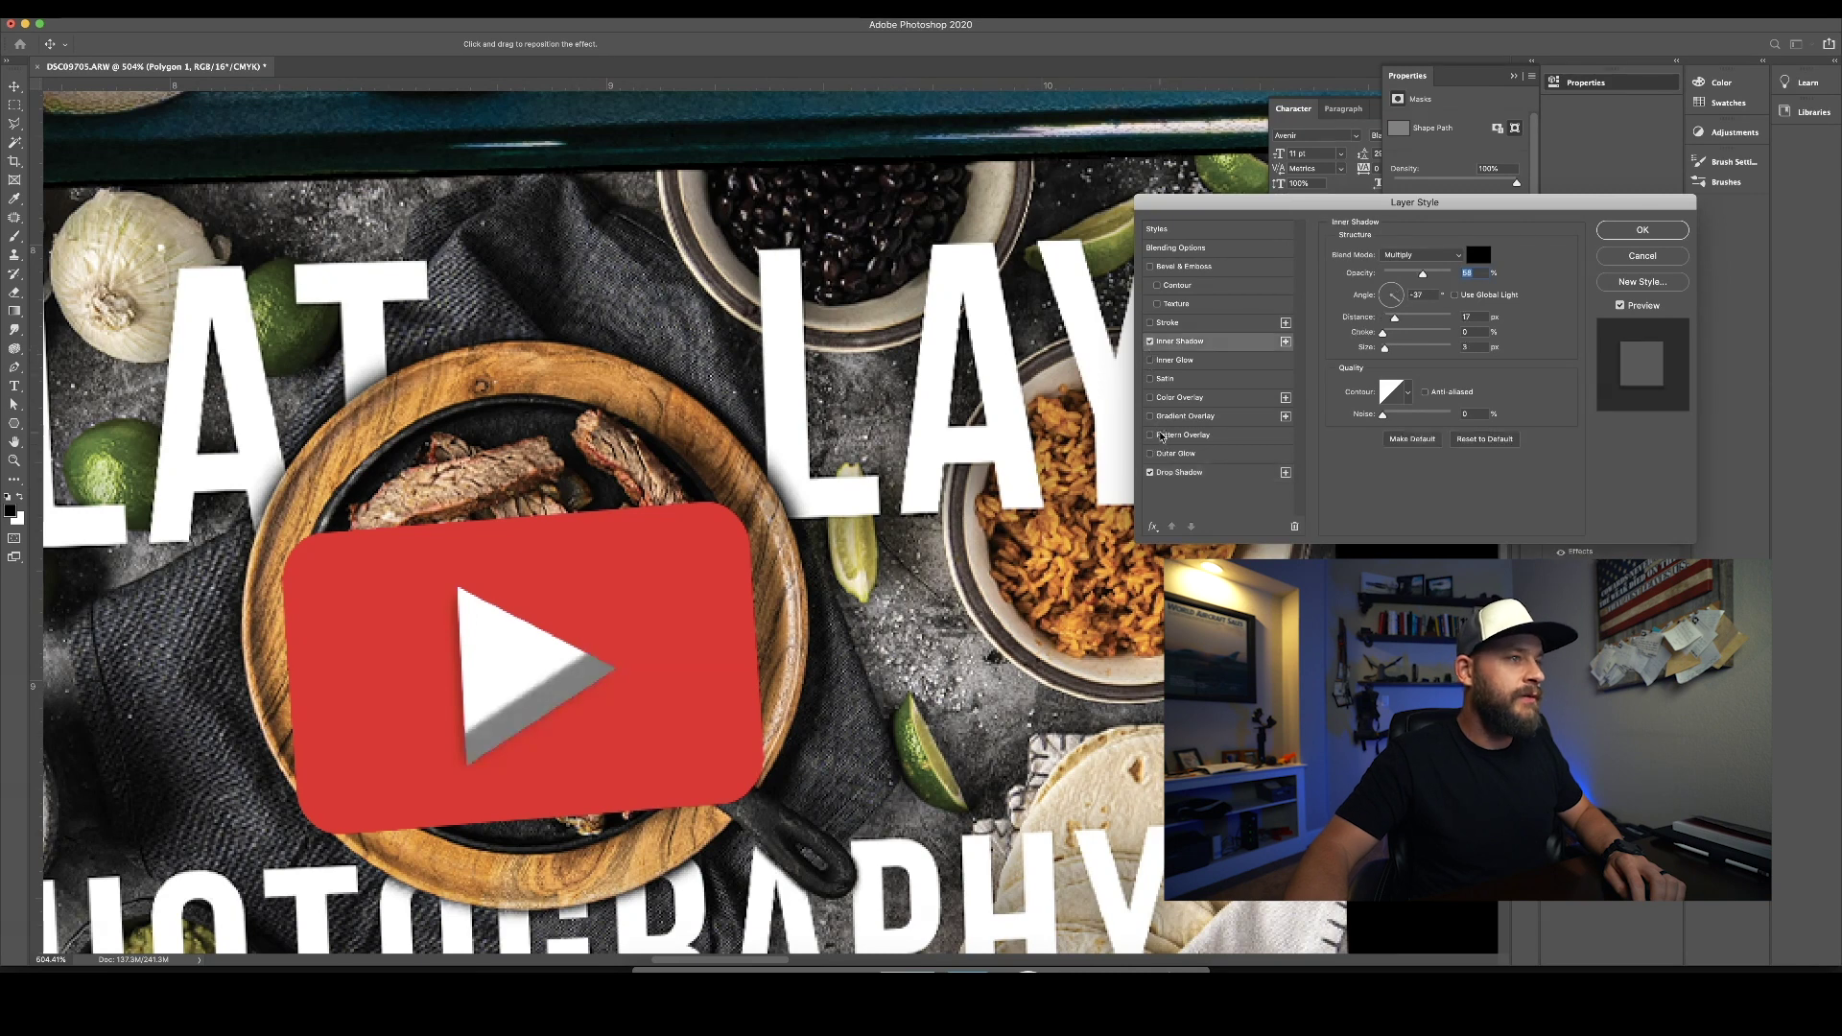
click(1150, 473)
click(1183, 342)
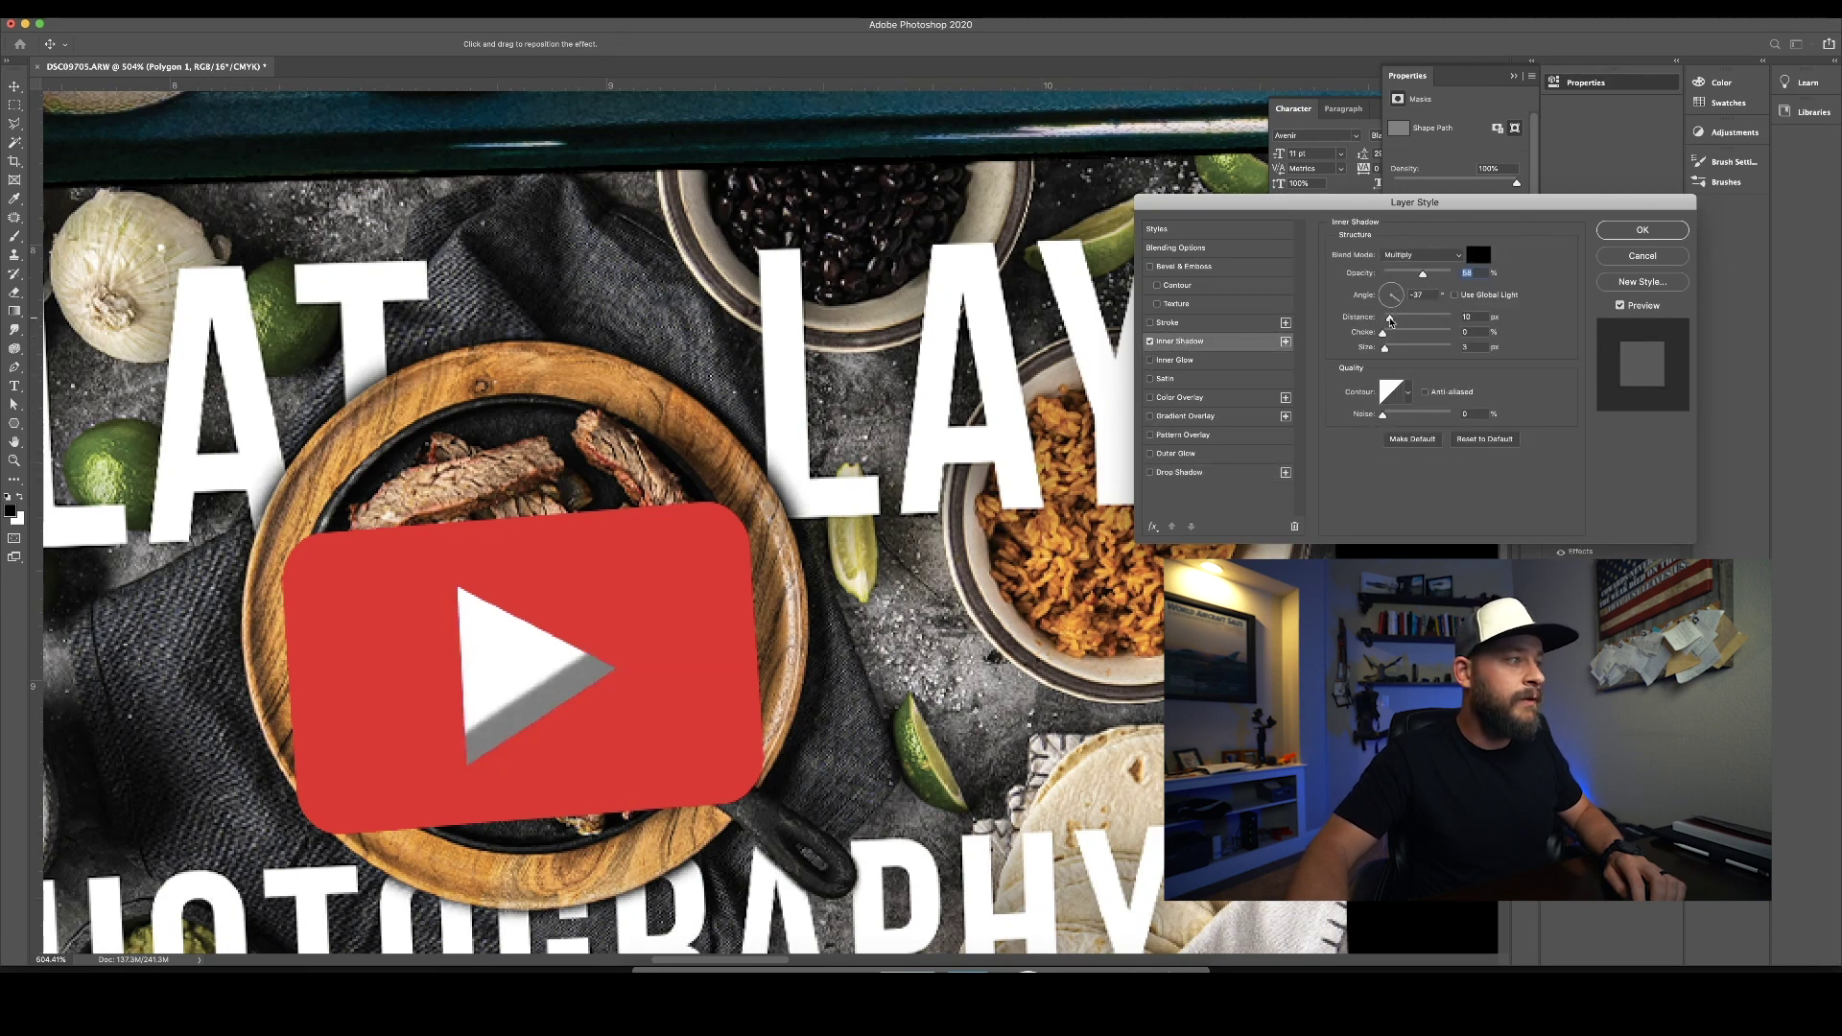
drag(1391, 322, 1384, 322)
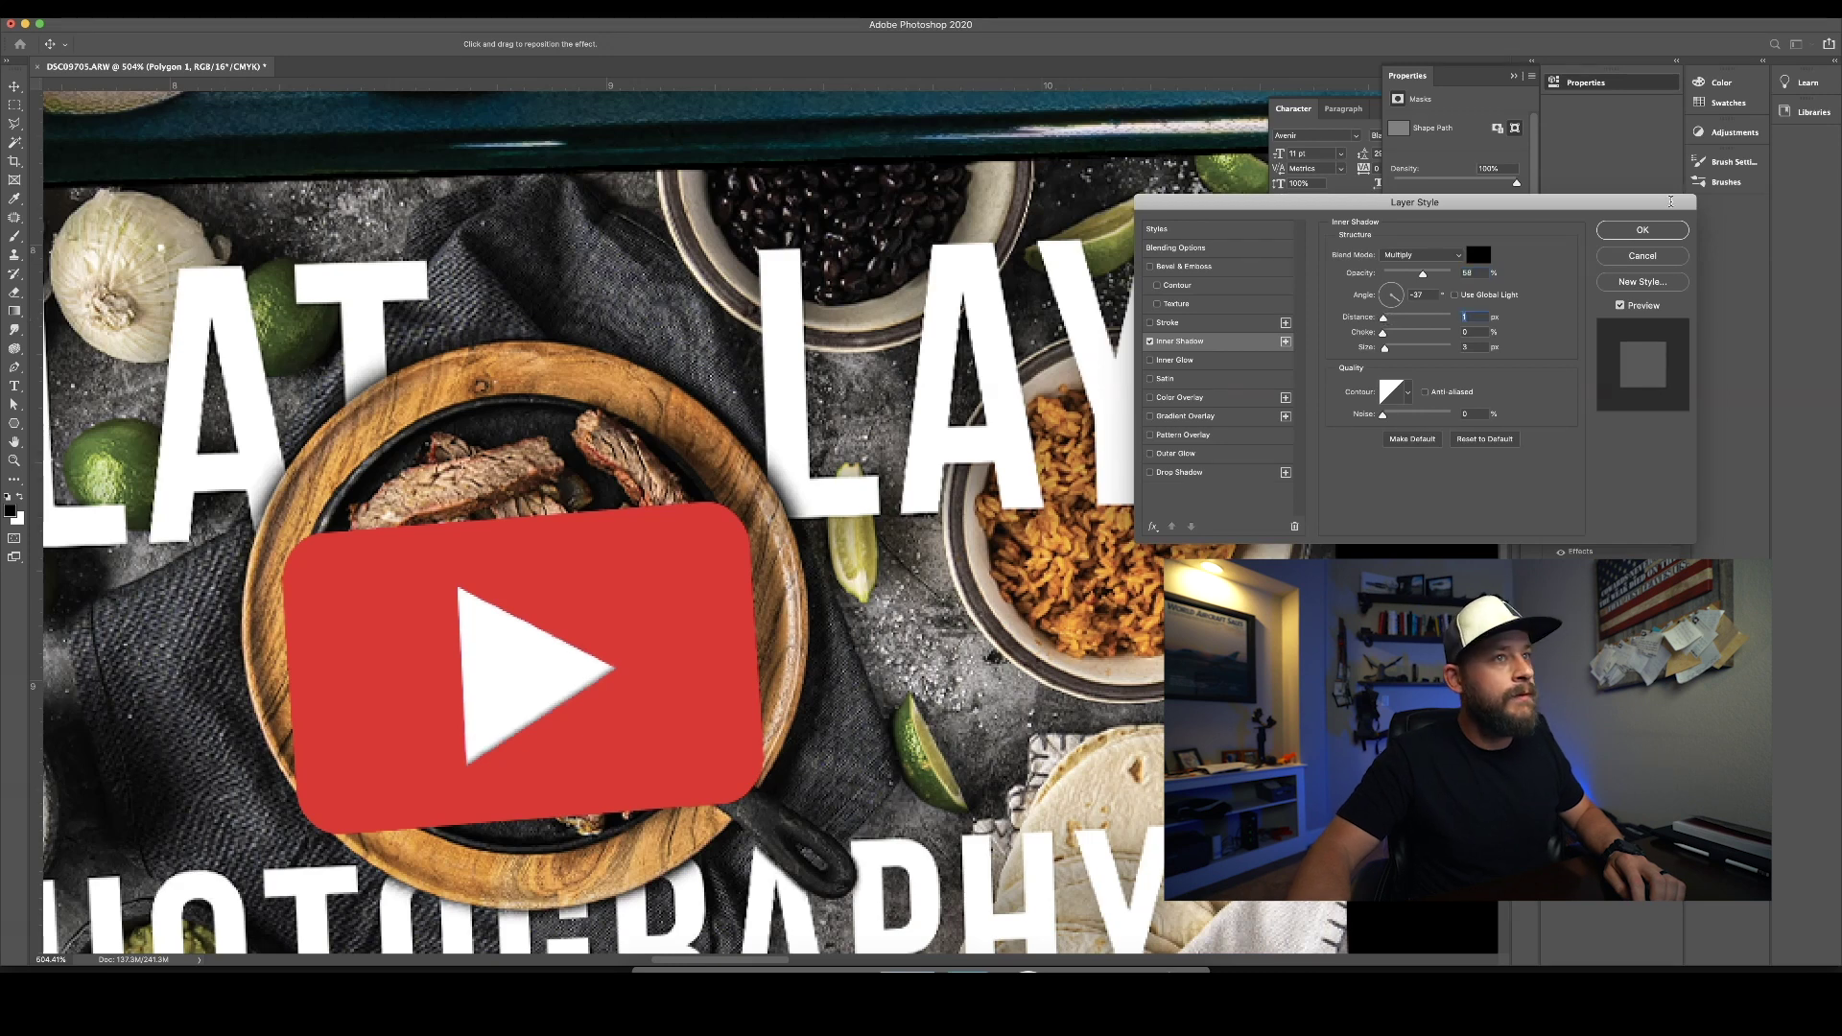
drag(1384, 348, 1389, 351)
click(1678, 231)
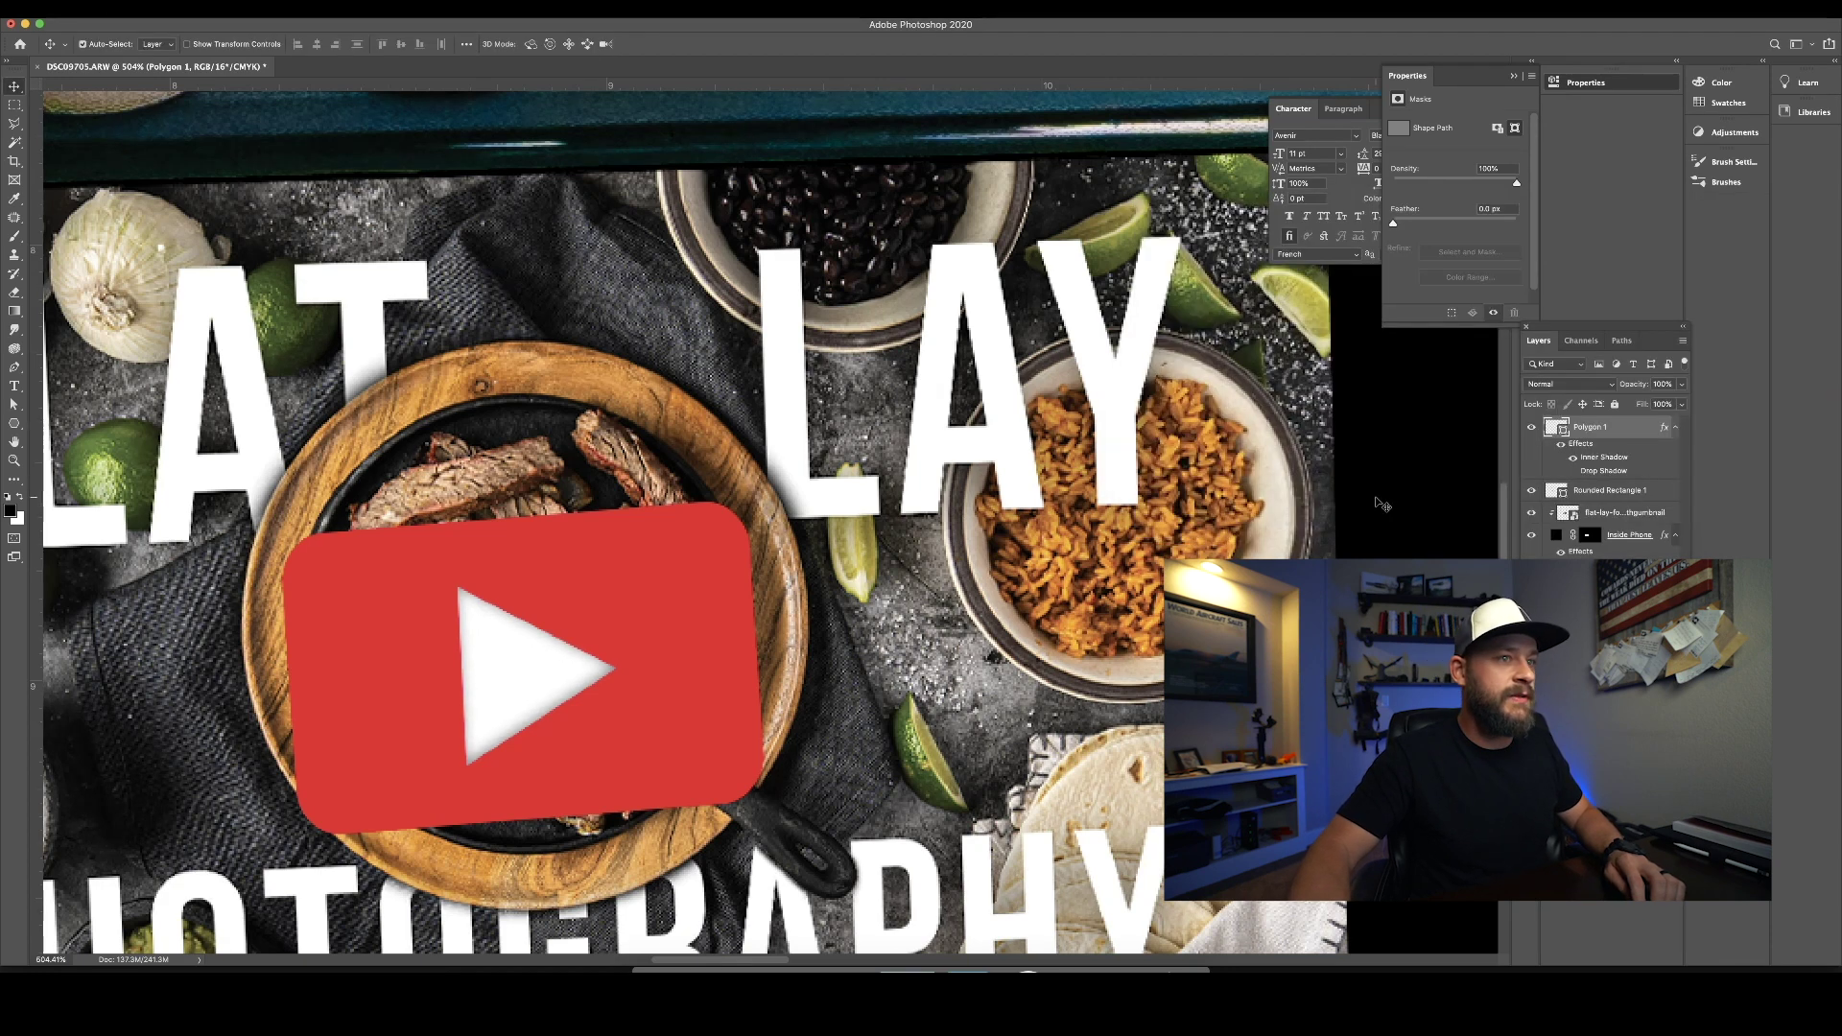
Step: Set the red rounded rectangle to 80% opacity and add a larger, softer Drop Shadow at about 77% opacity
click(1665, 492)
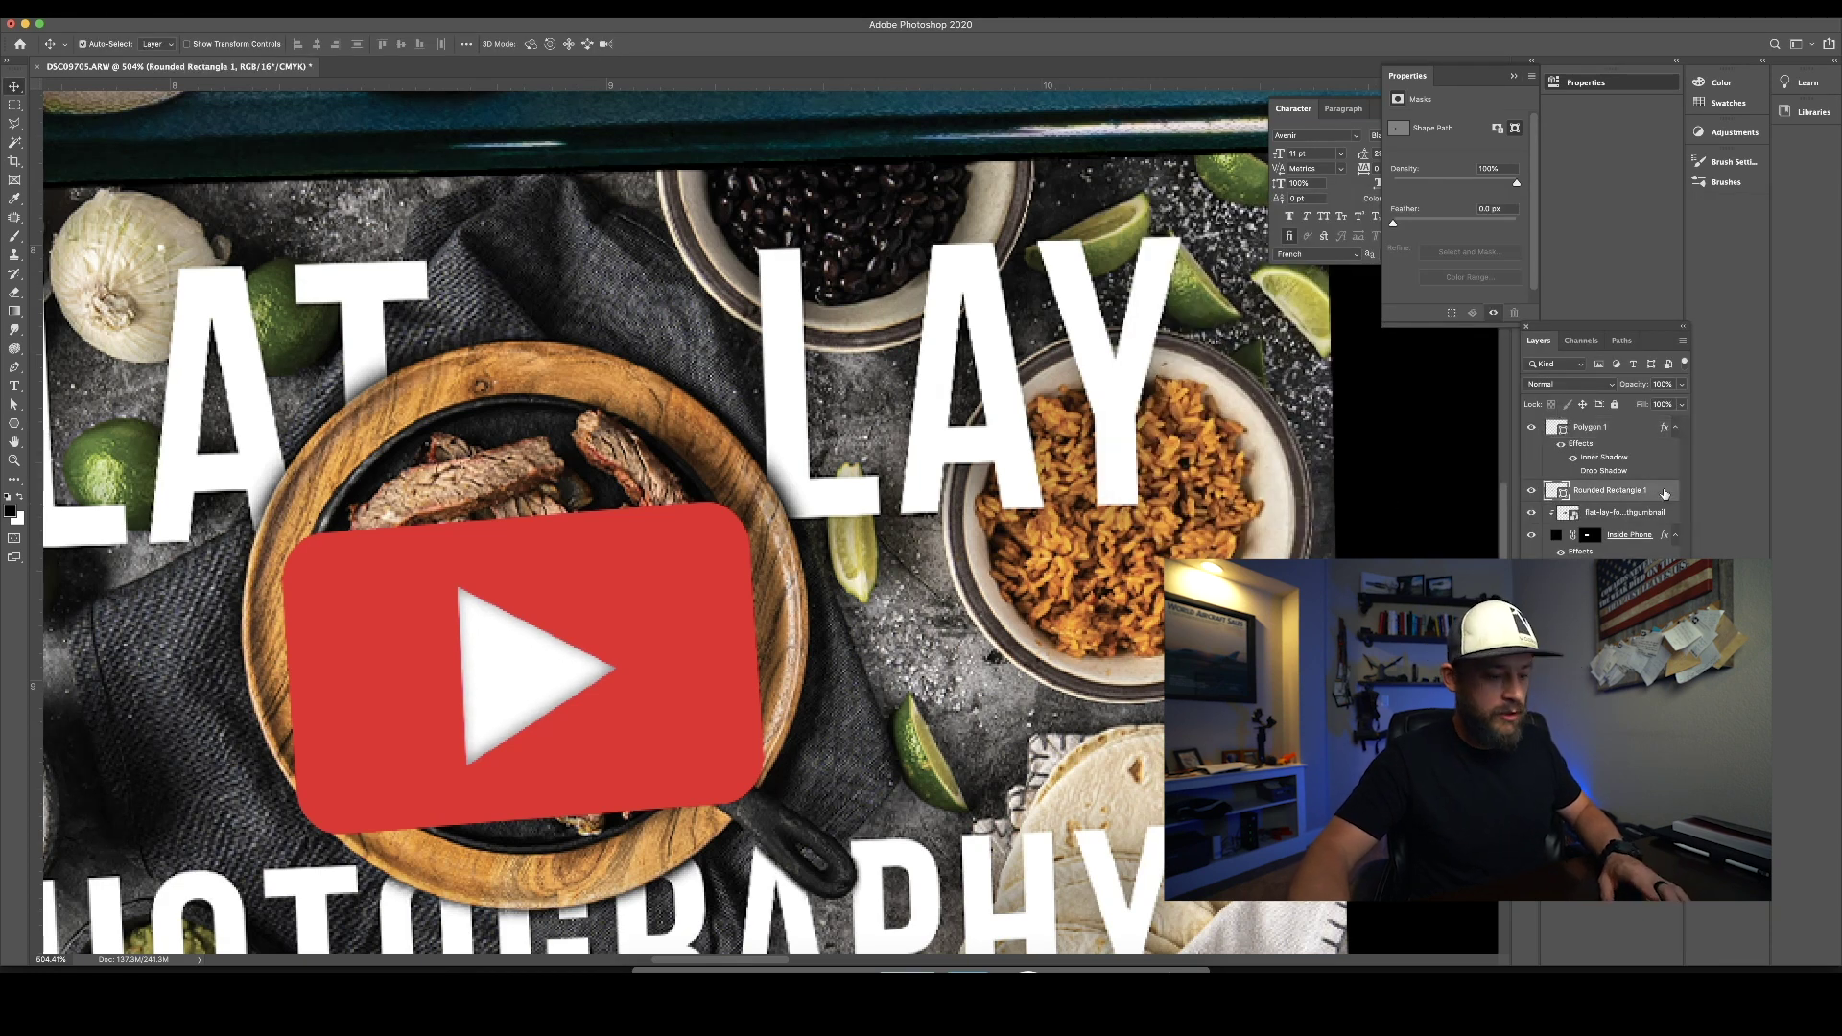
key(8)
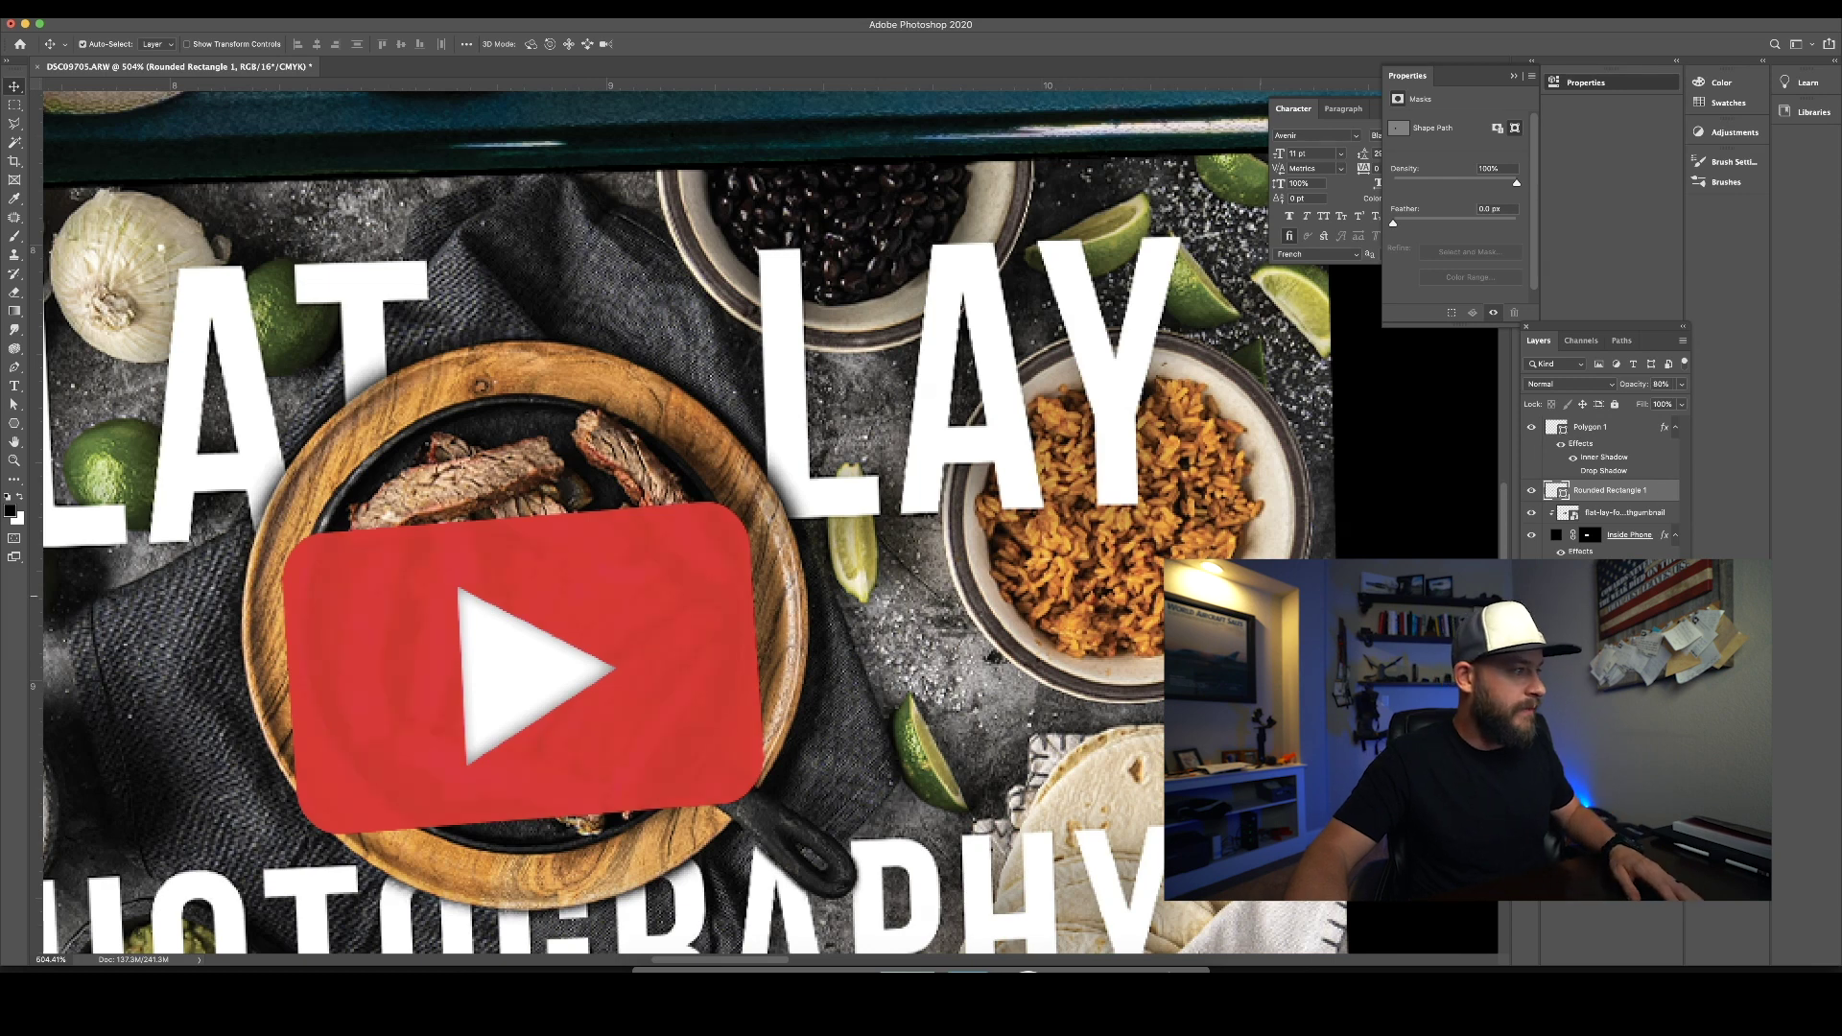
double_click(1666, 496)
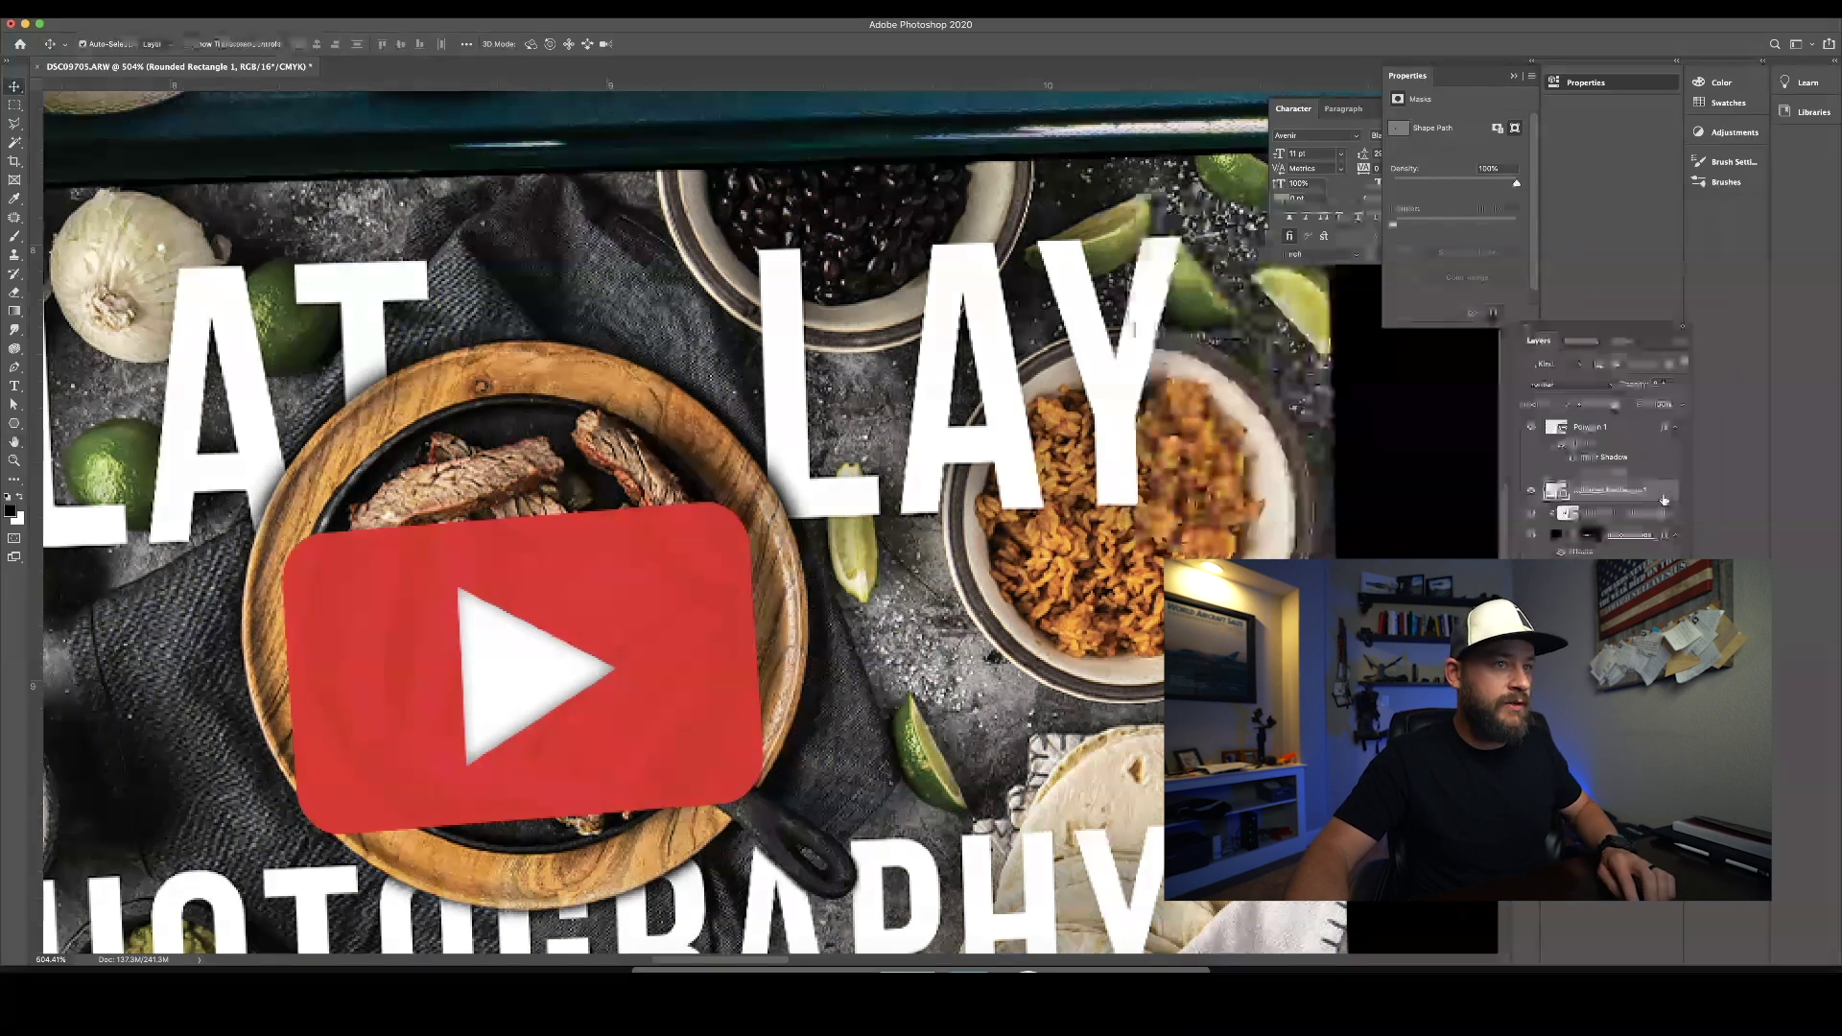
click(1182, 474)
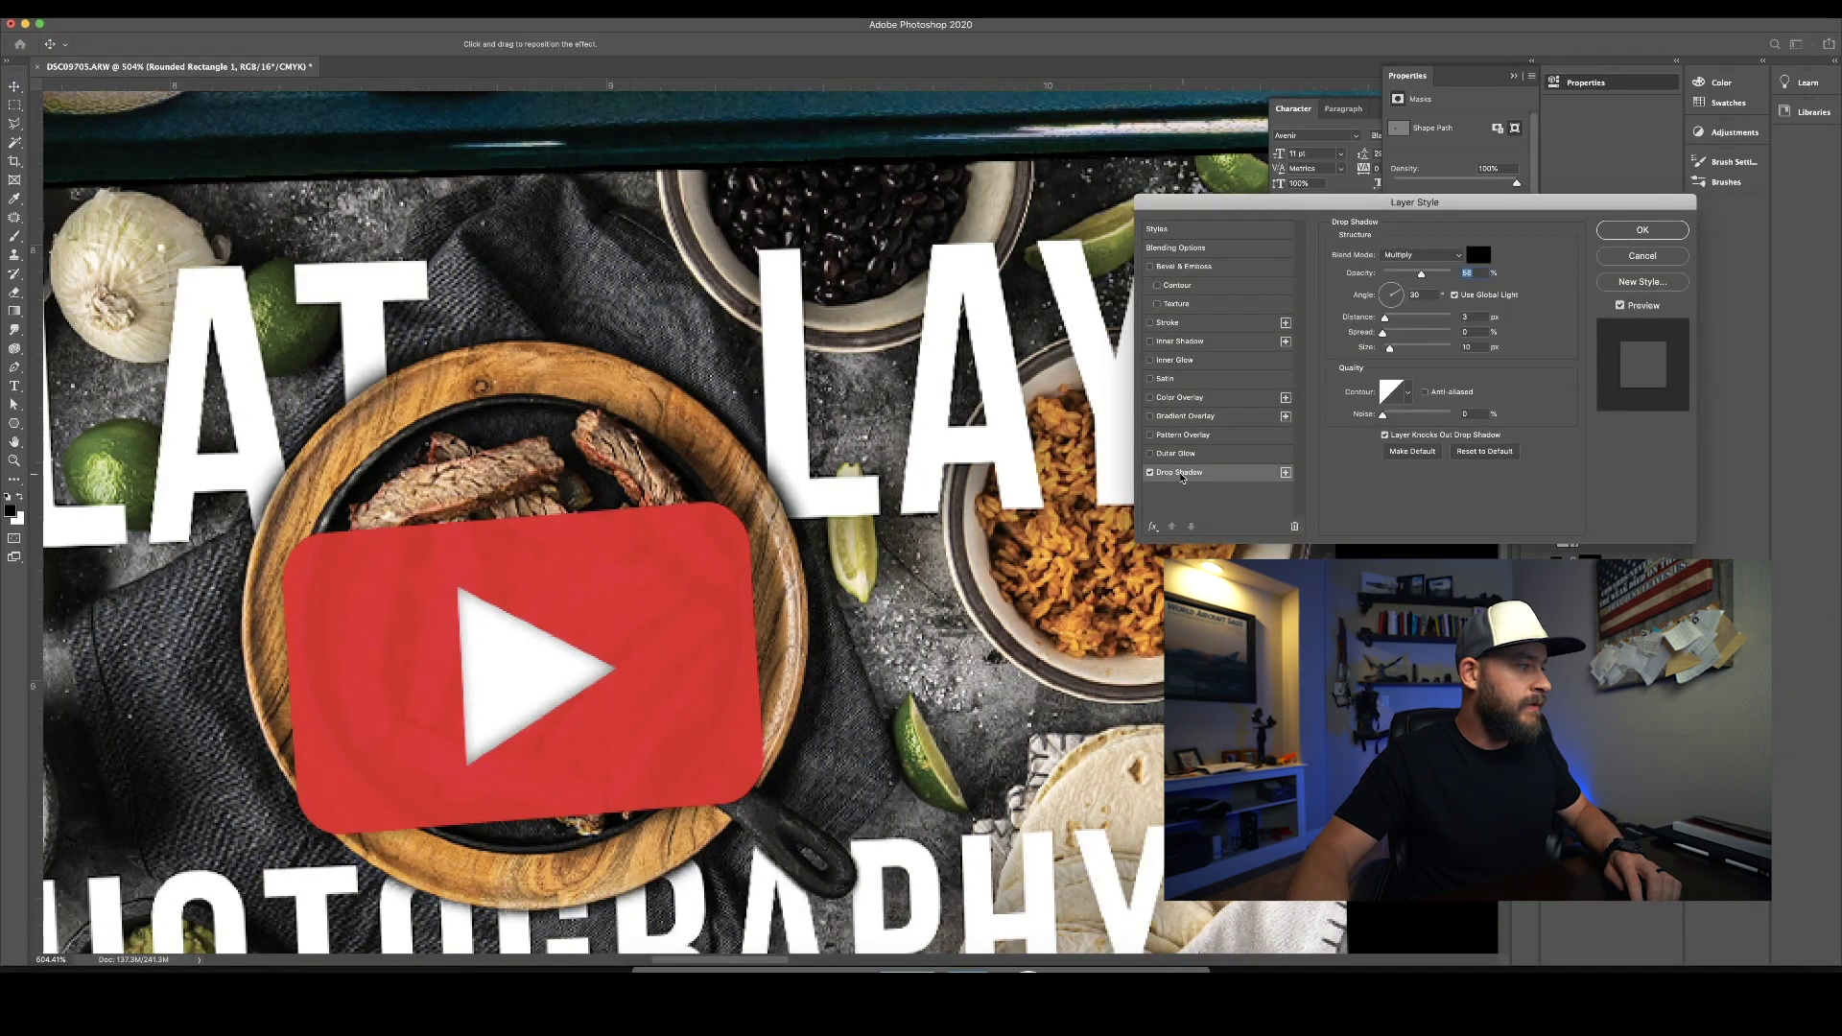
drag(1388, 349, 1401, 352)
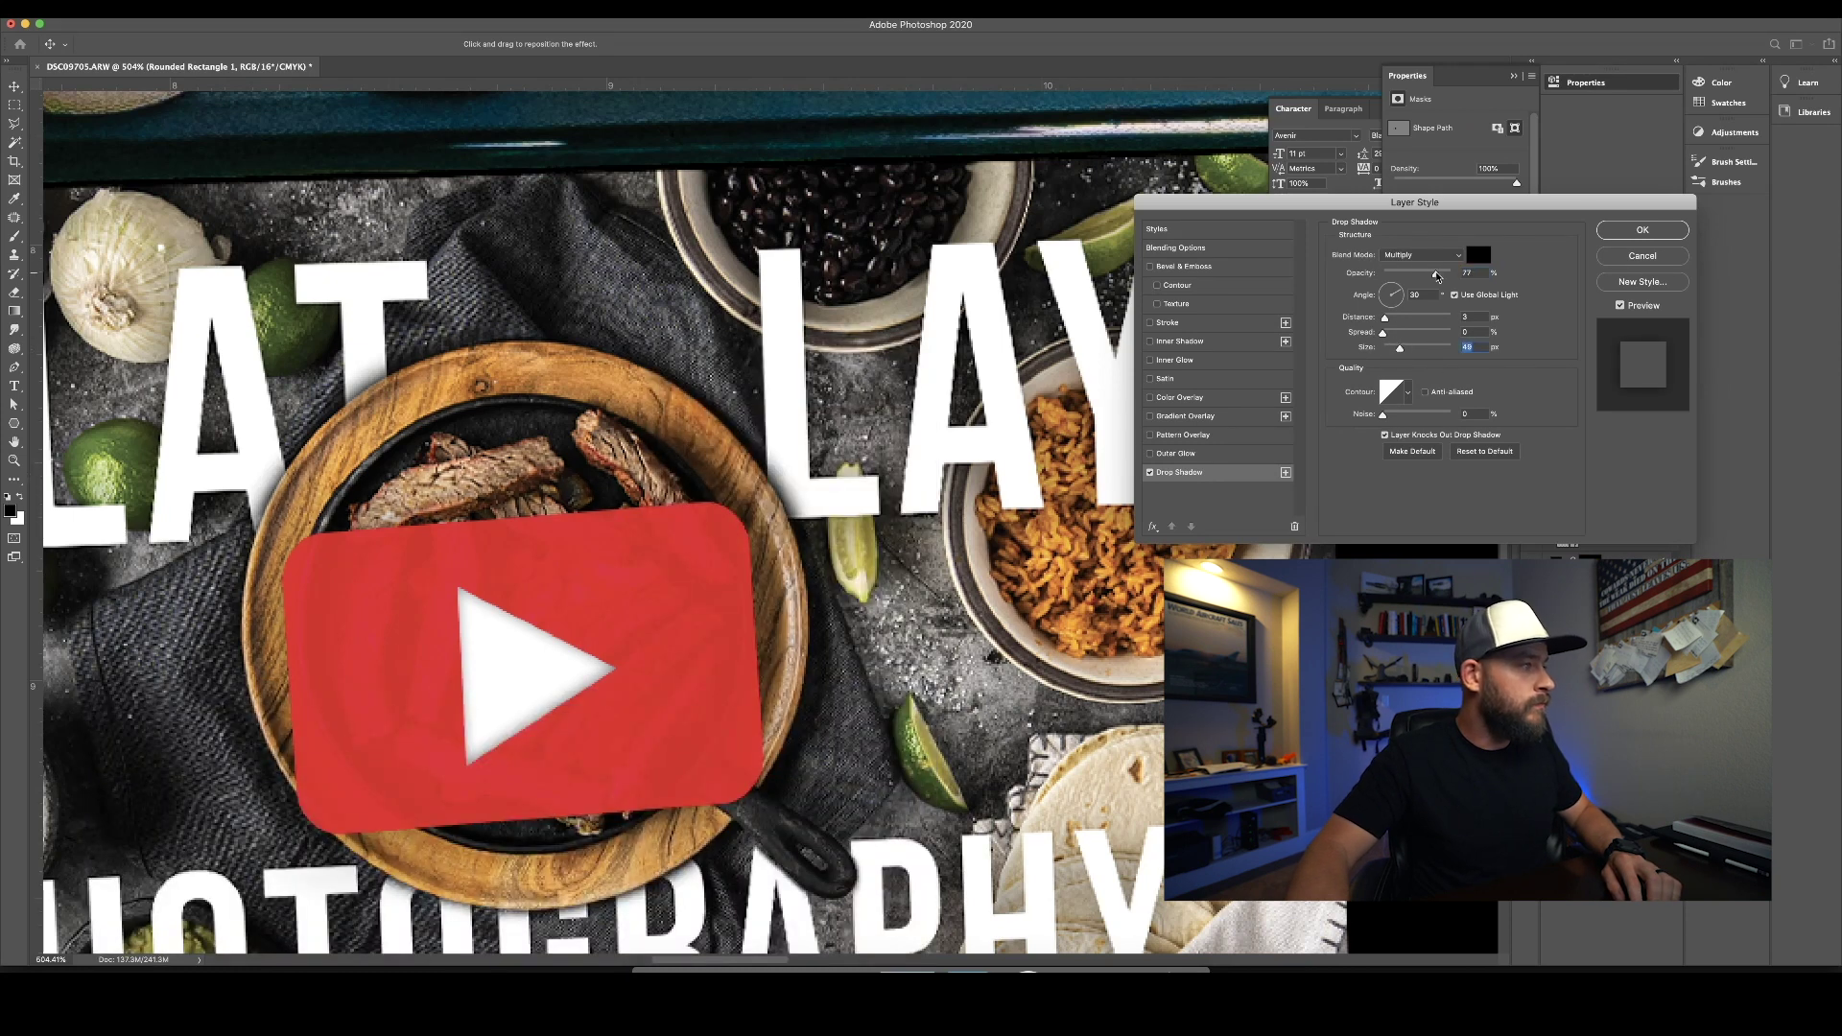
key(Return)
key(super+0)
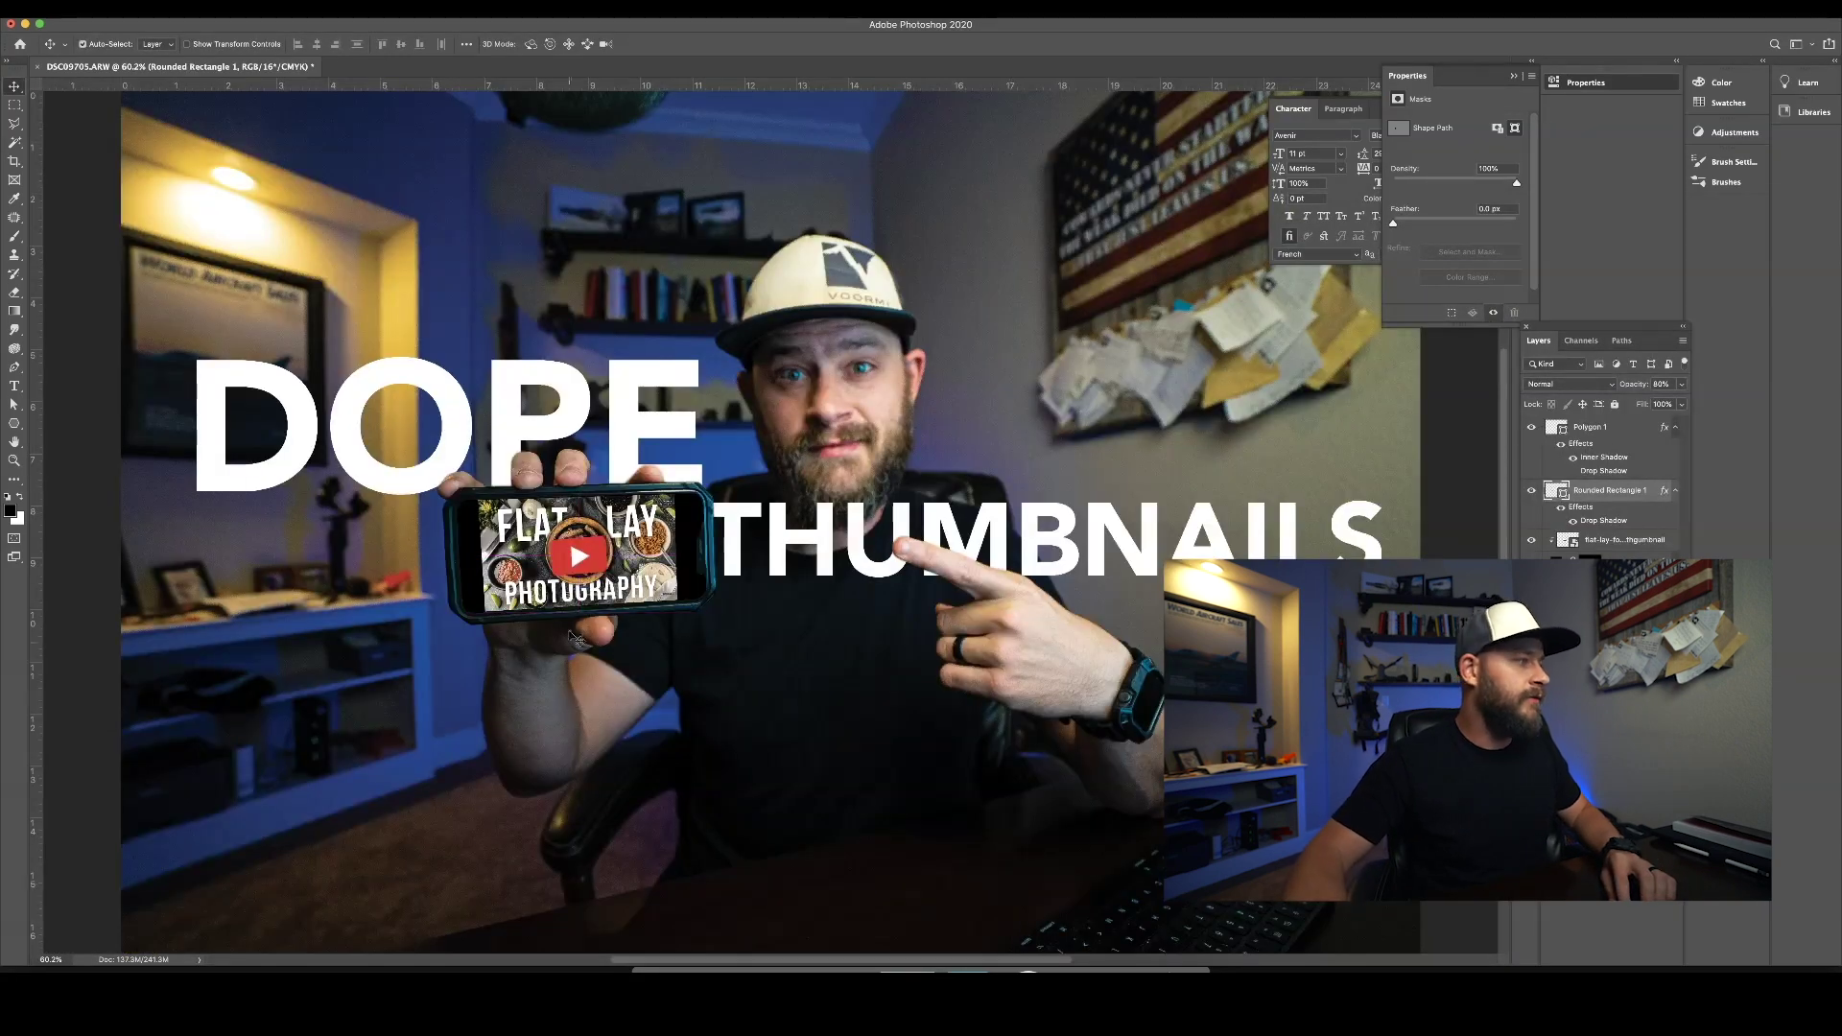
Step: Fine-tune the size of the black outside Stroke on the Inside Phone layer so it is very thin
scroll(611, 567, up, 5)
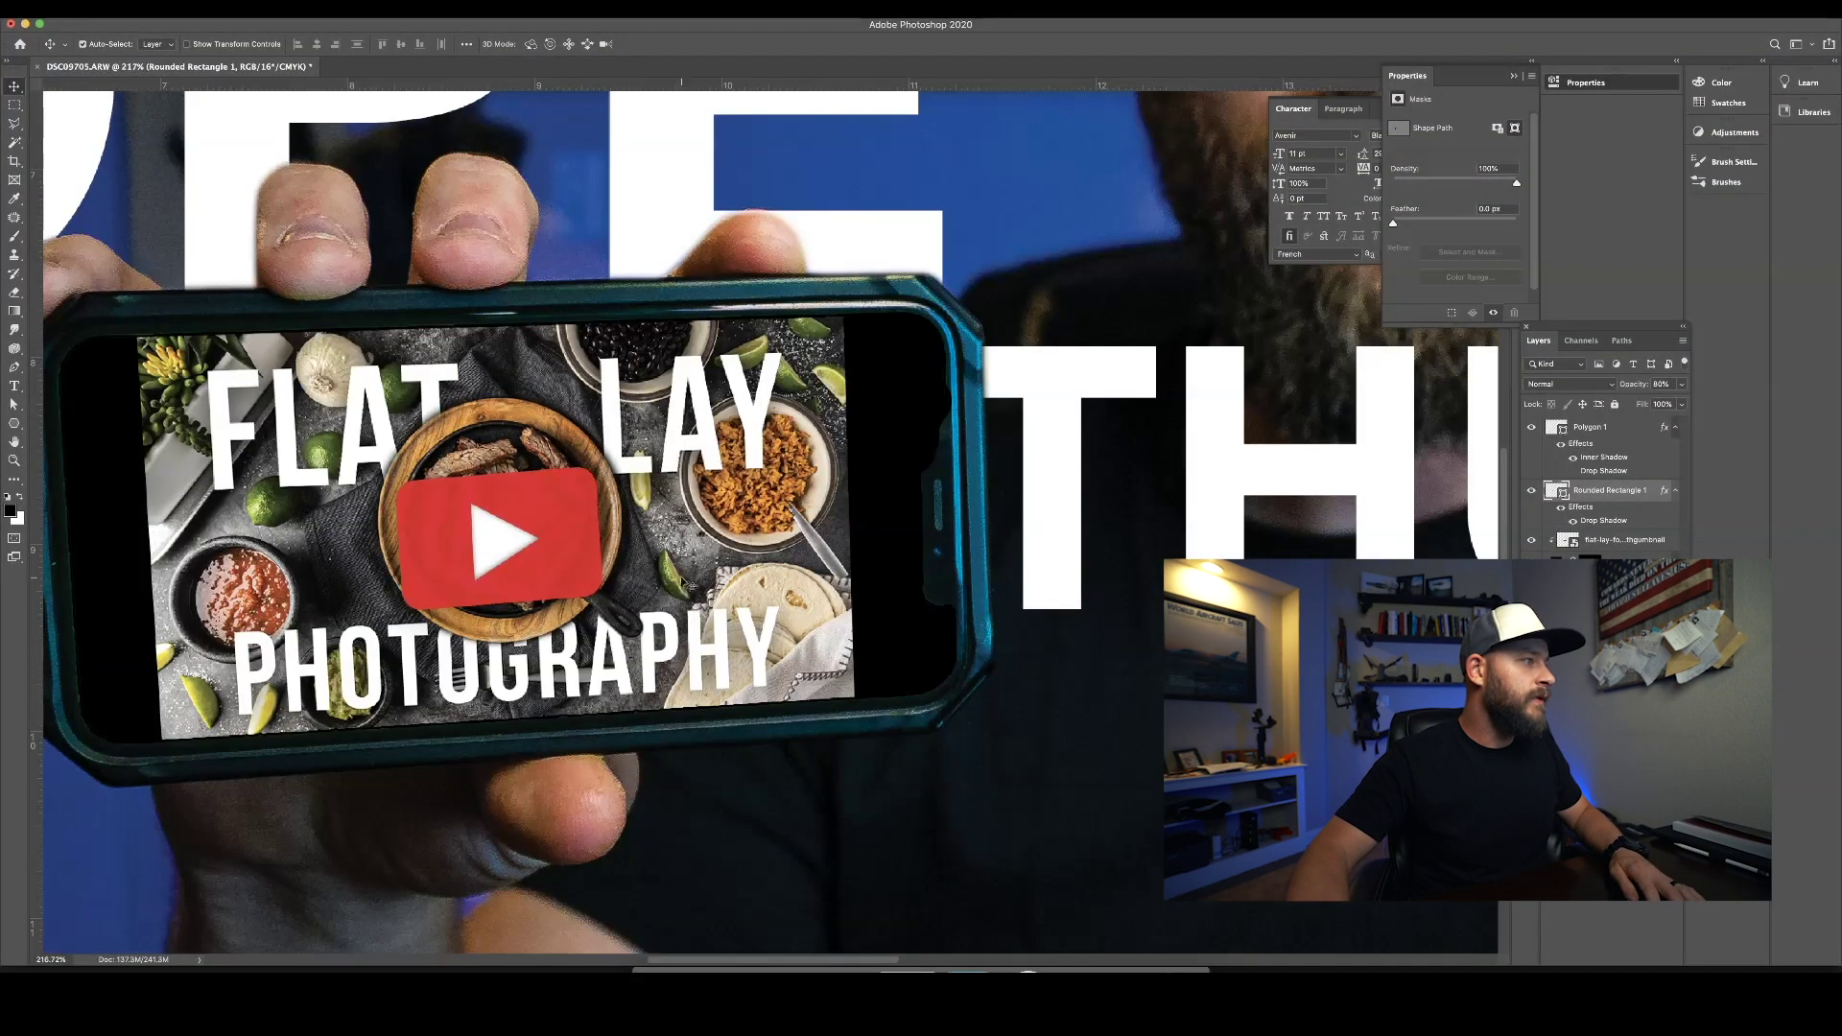
click(773, 636)
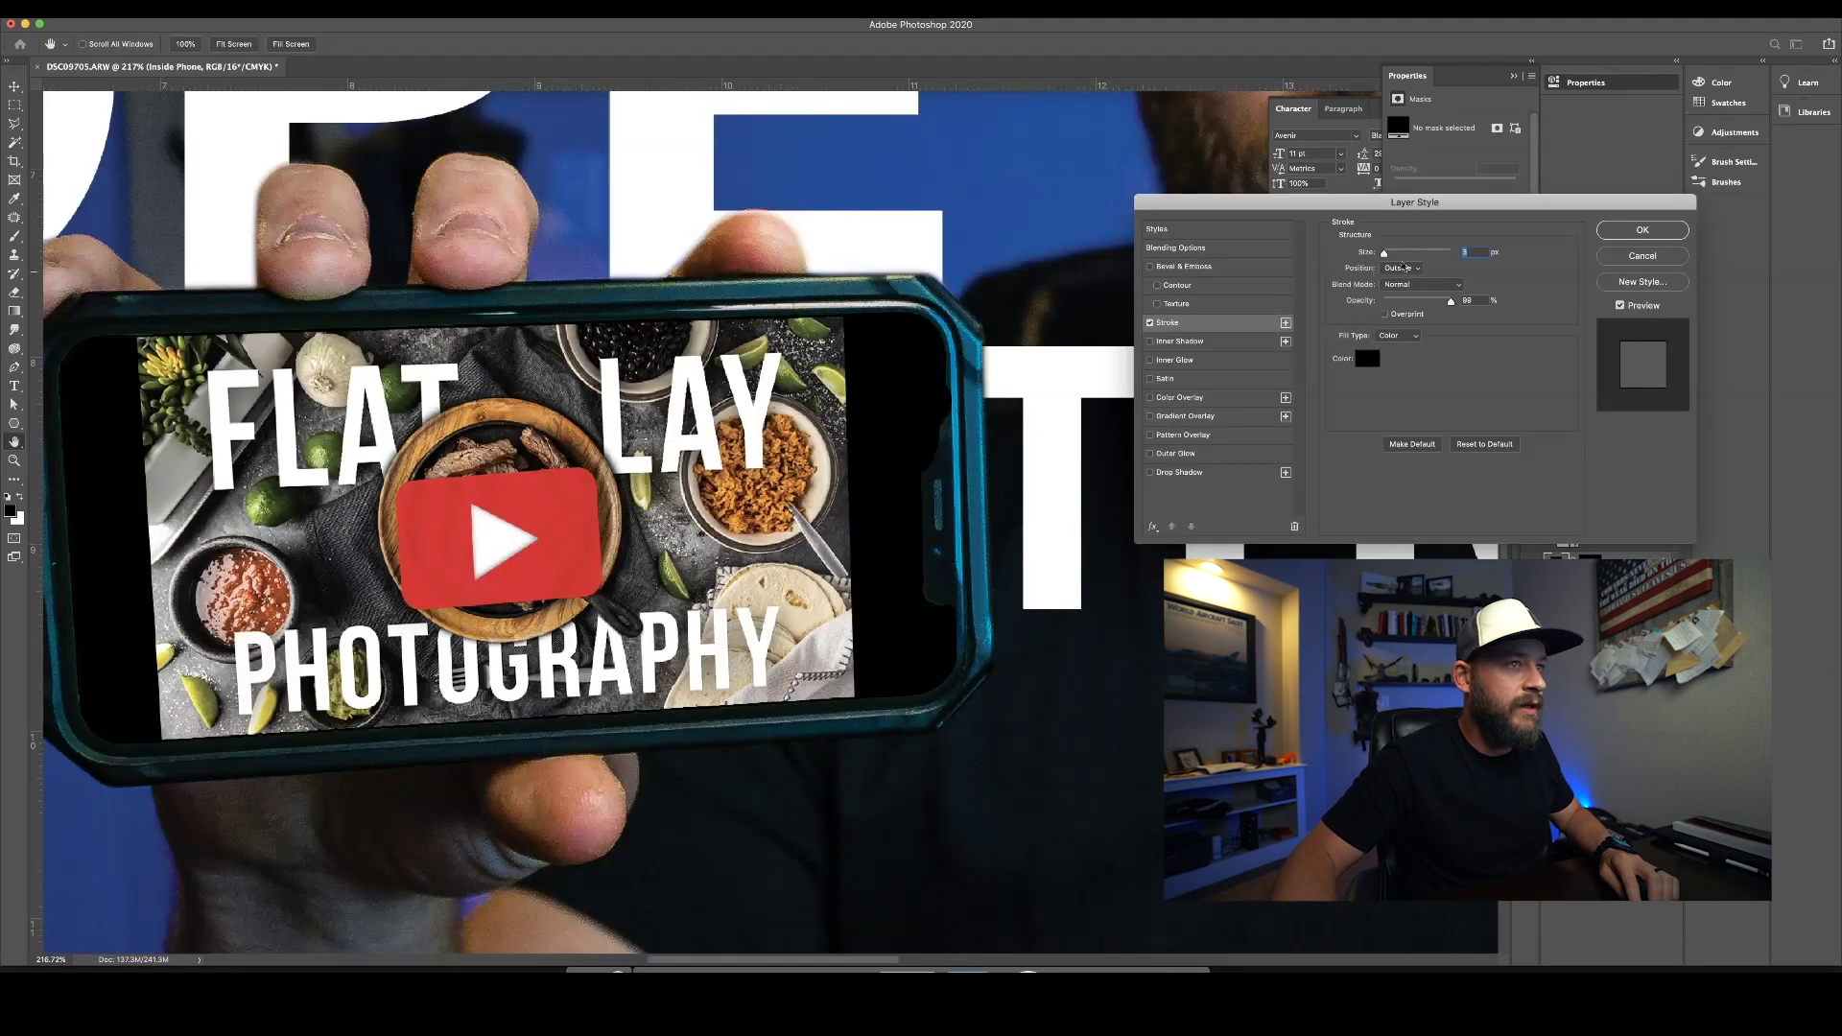
drag(1383, 256, 1381, 256)
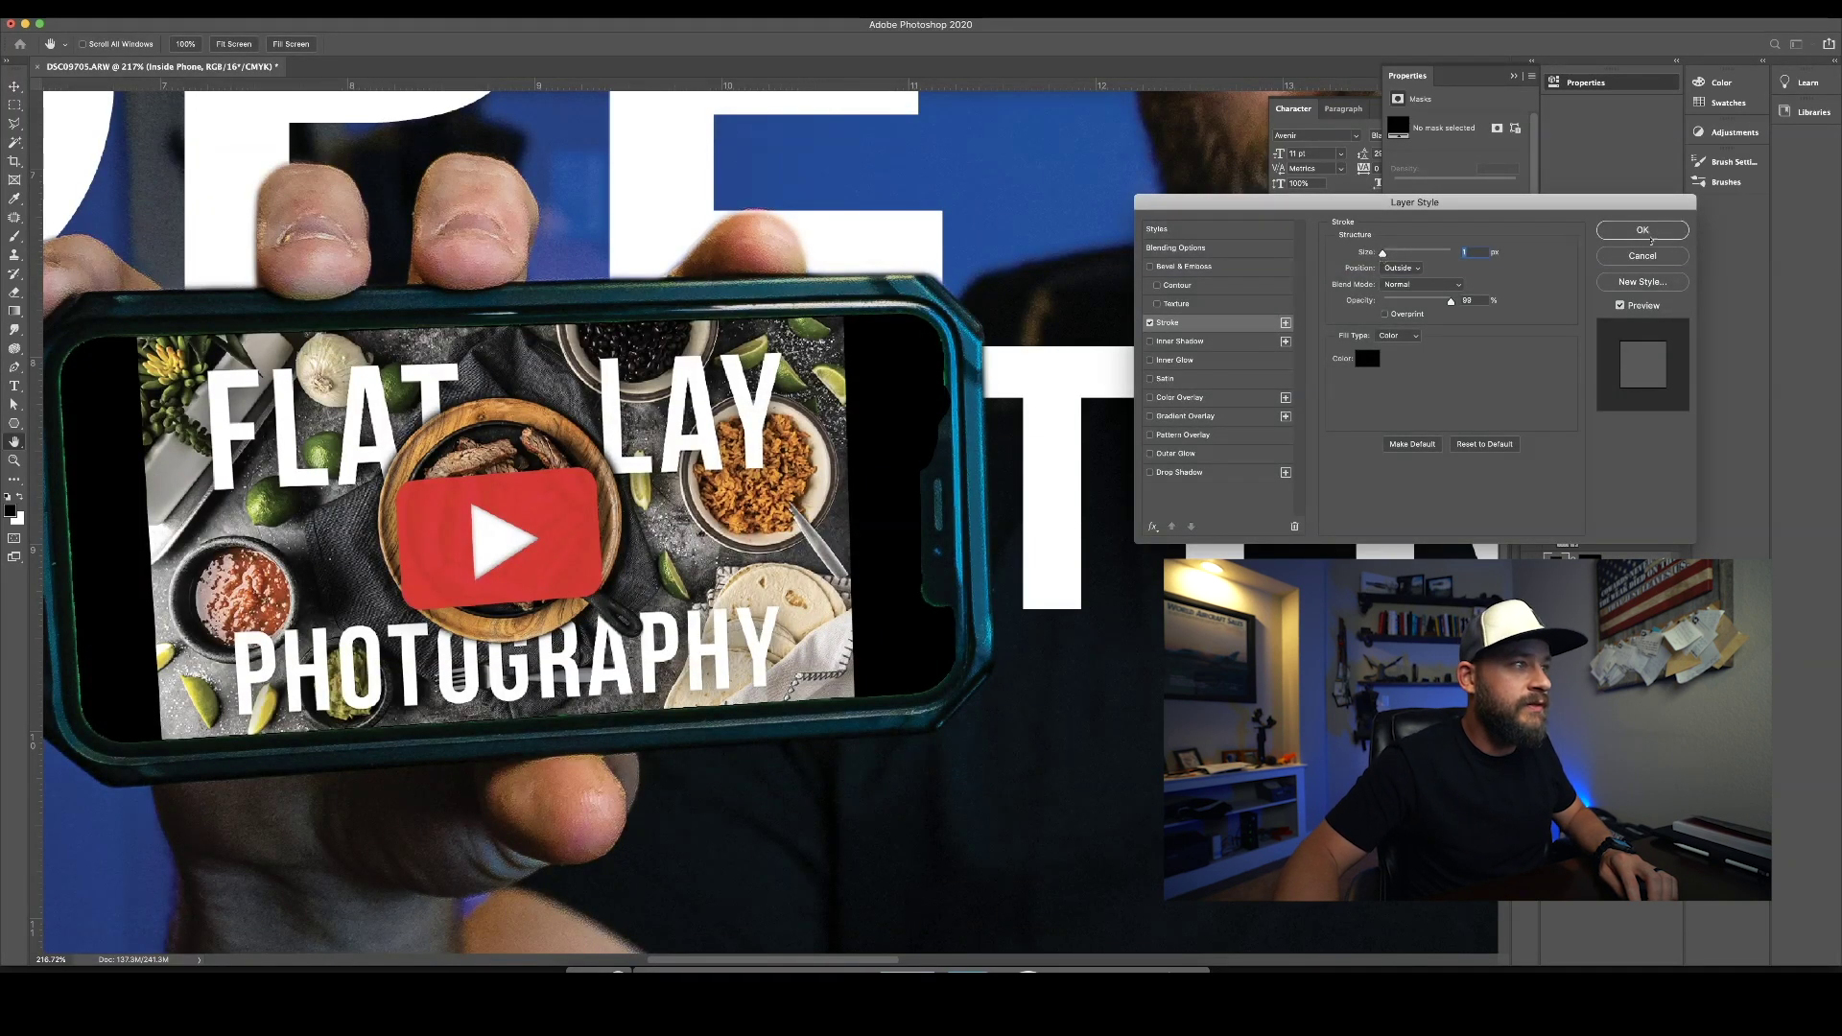
click(1644, 232)
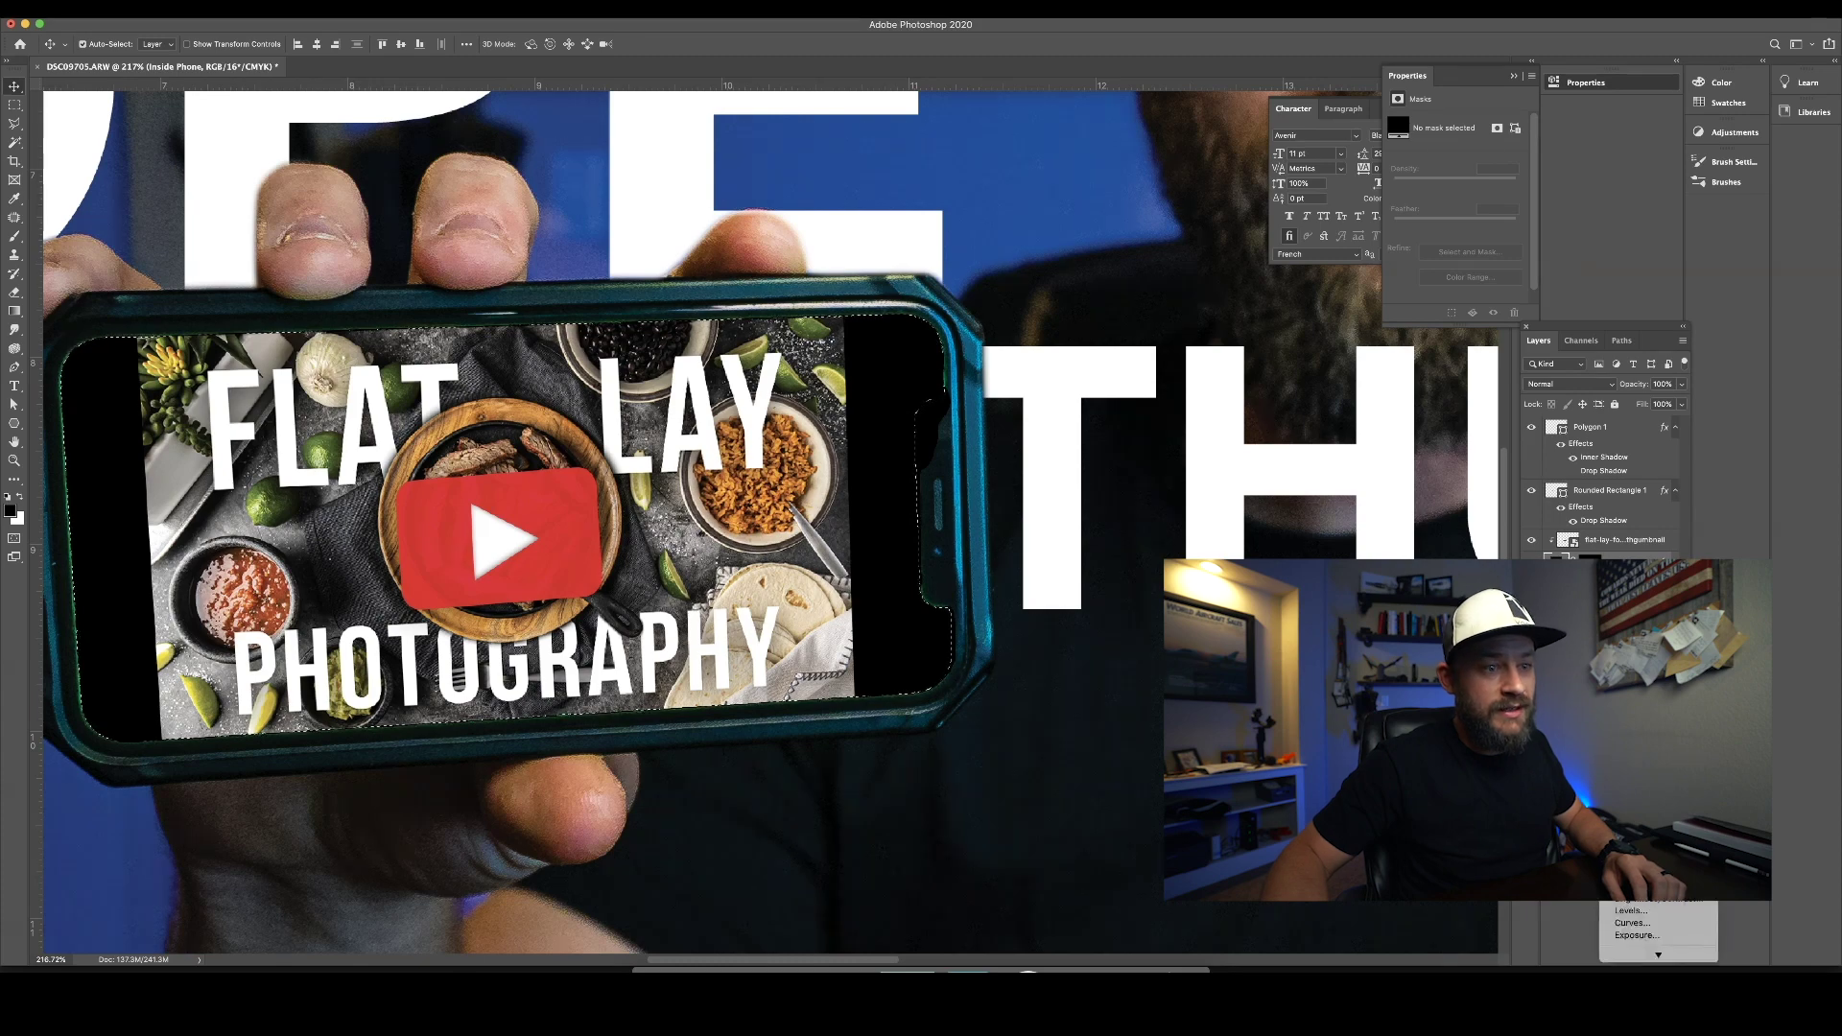
Step: Fill the phone screen selection with a black Solid Color layer, give it a thin black outside Stroke, and clip the flat-lay image to it
click(1631, 855)
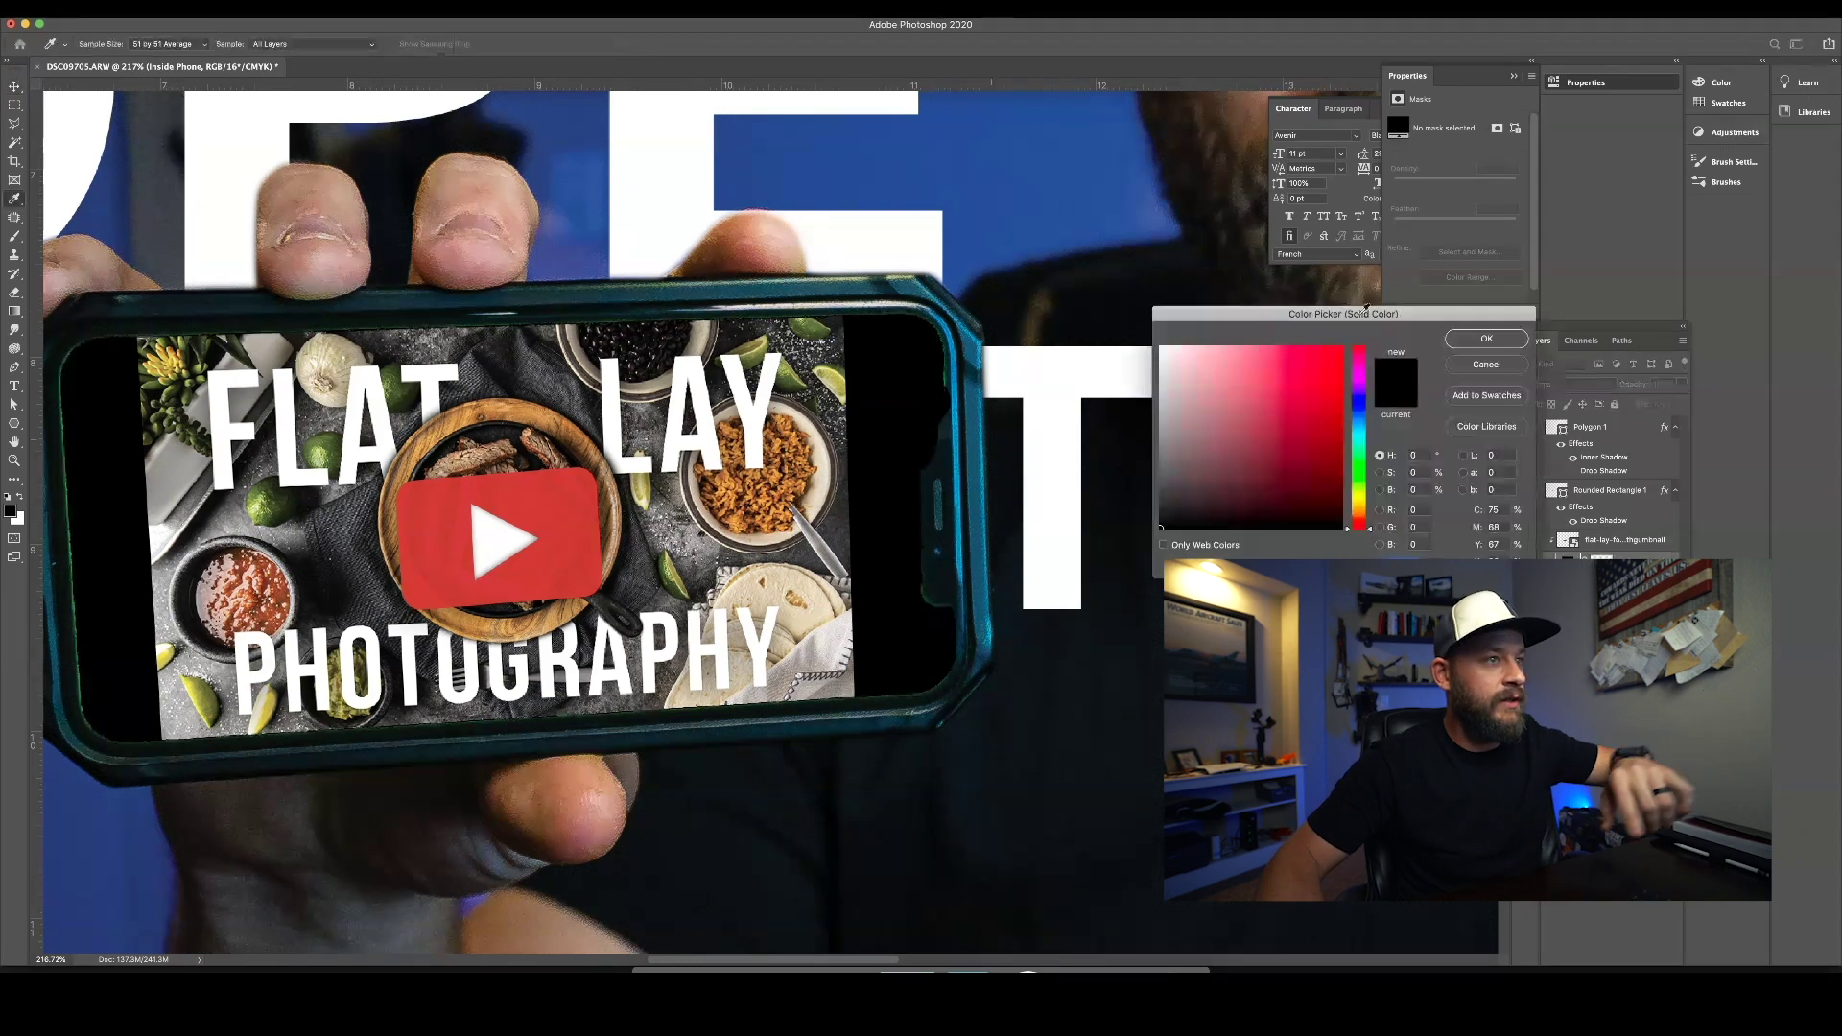
click(1486, 338)
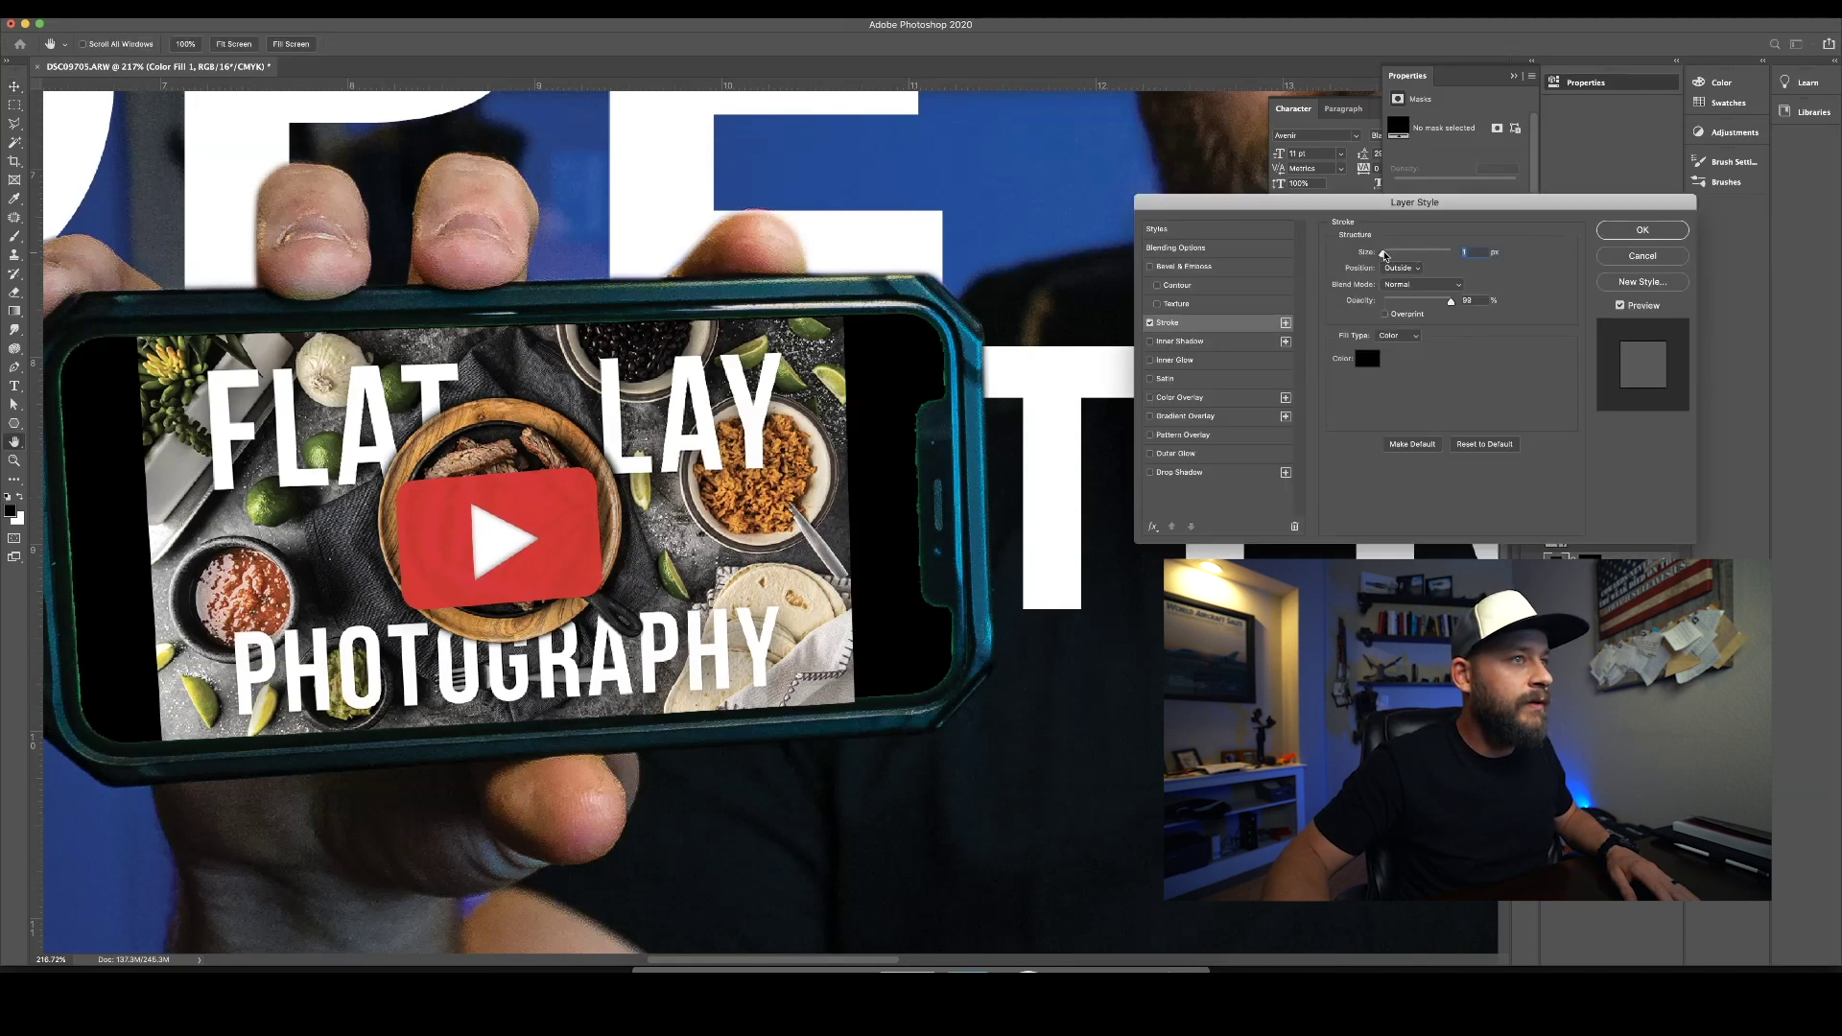
drag(1385, 255, 1385, 256)
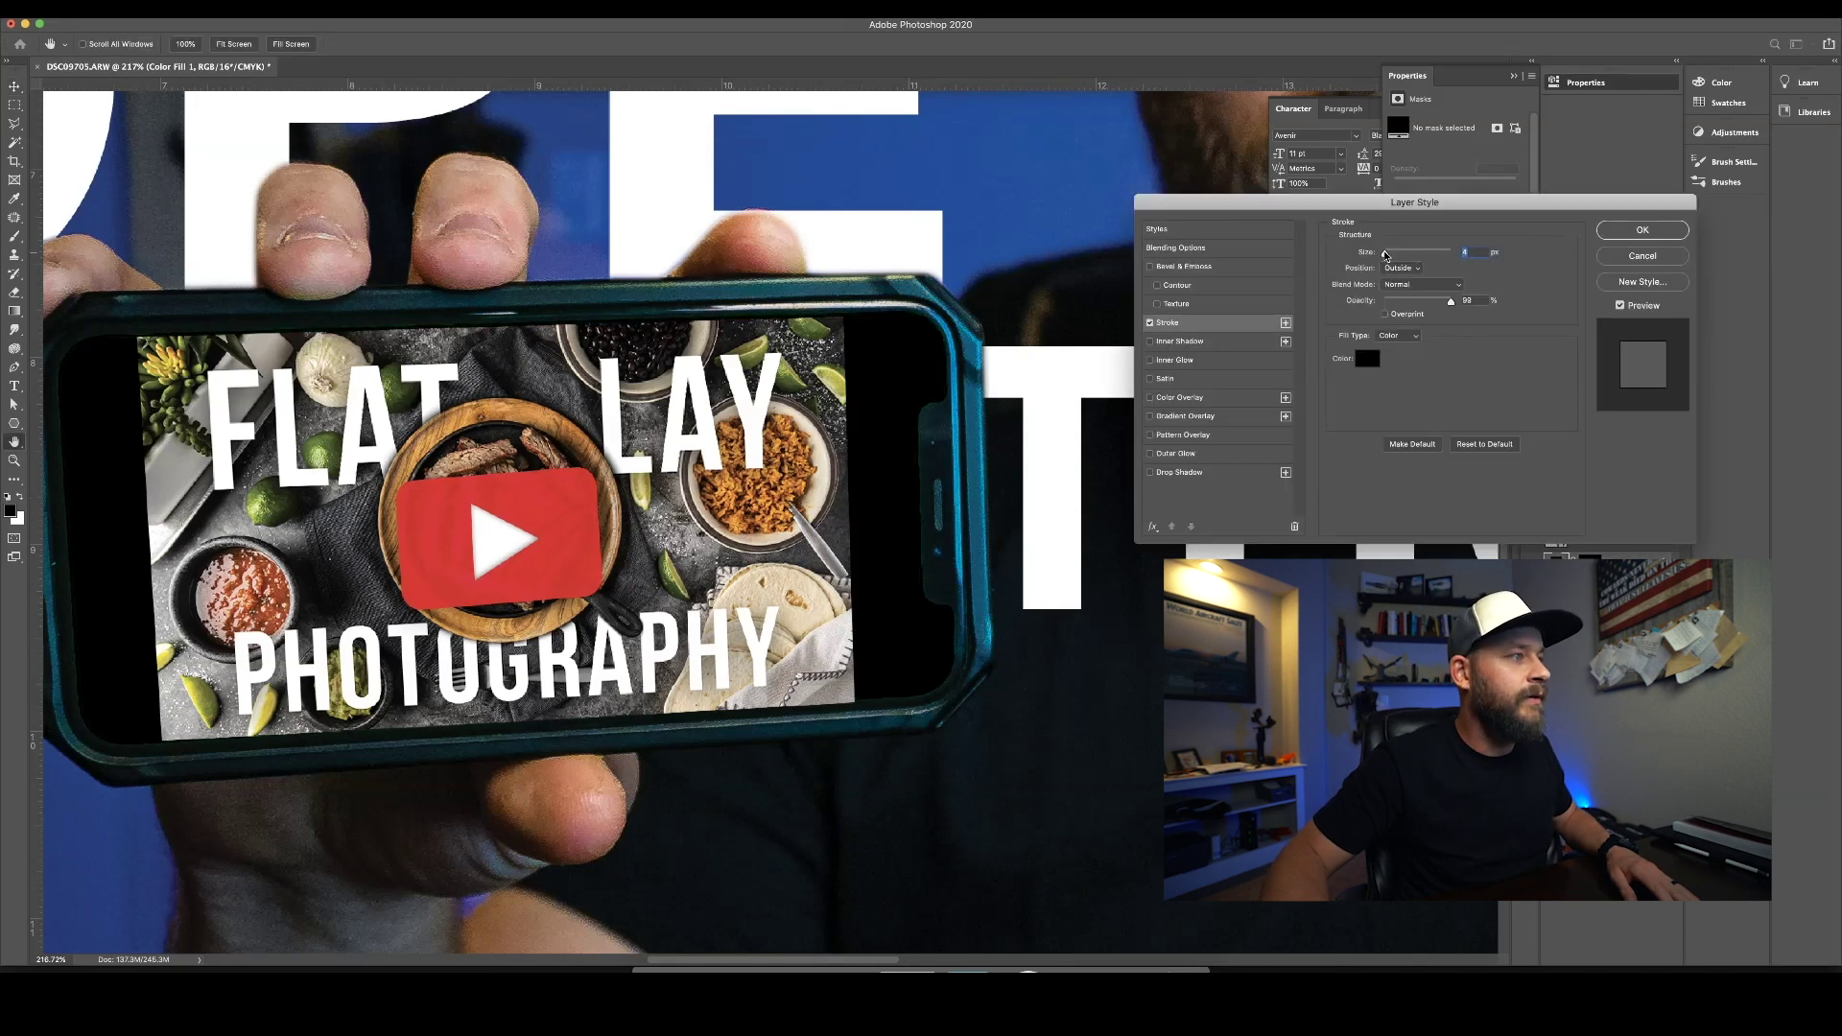
key(Return)
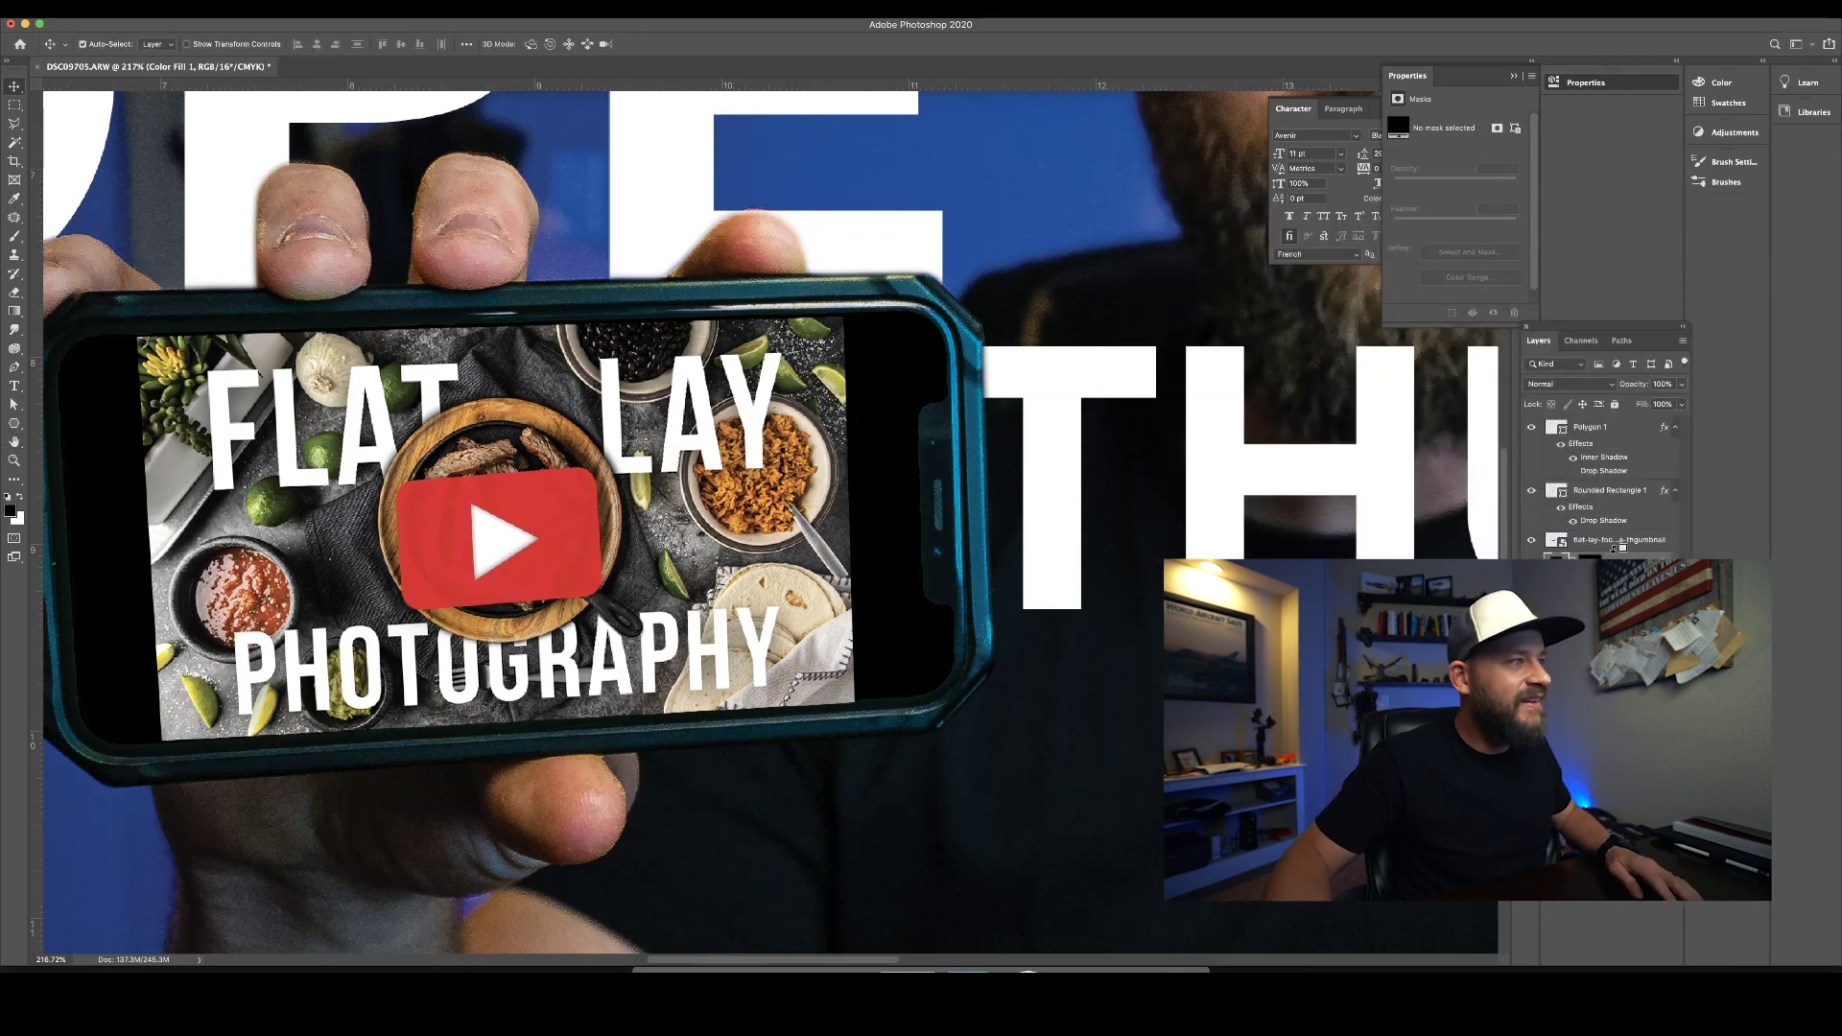
alt+click(1616, 547)
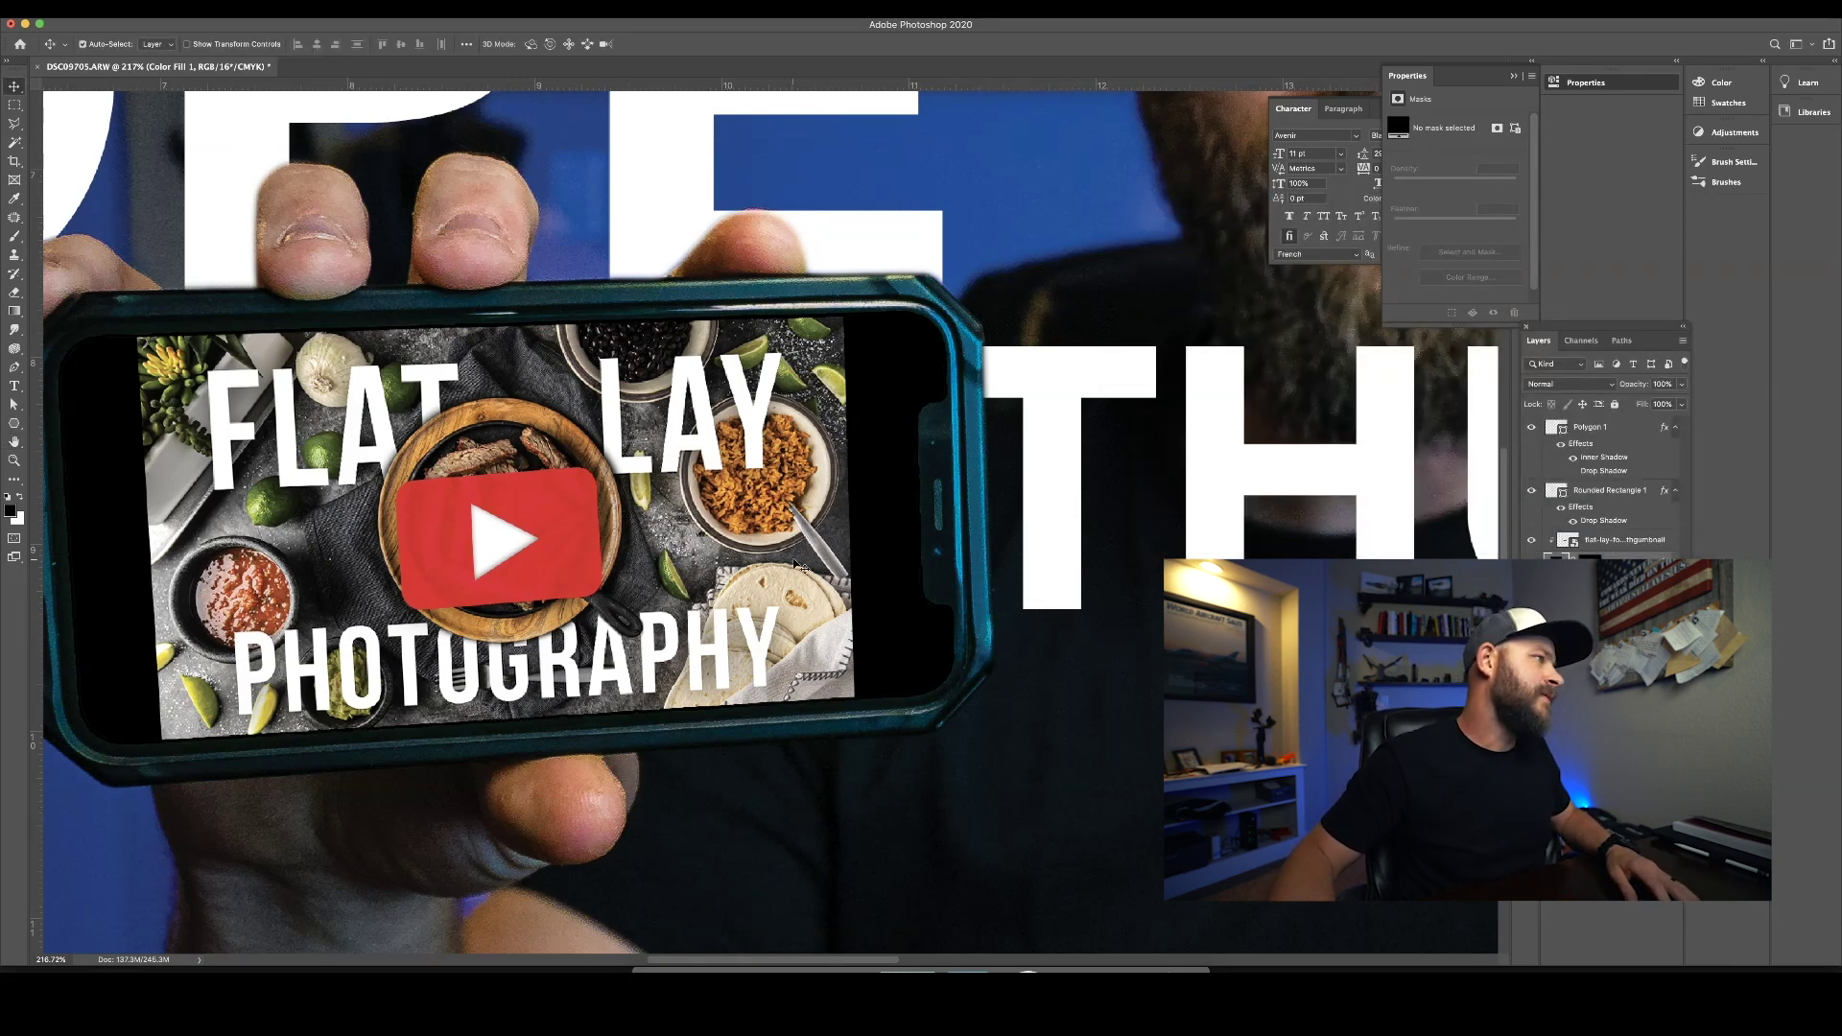
Step: Group the white triangle and red rounded rectangle layers into a group named Button
click(805, 604)
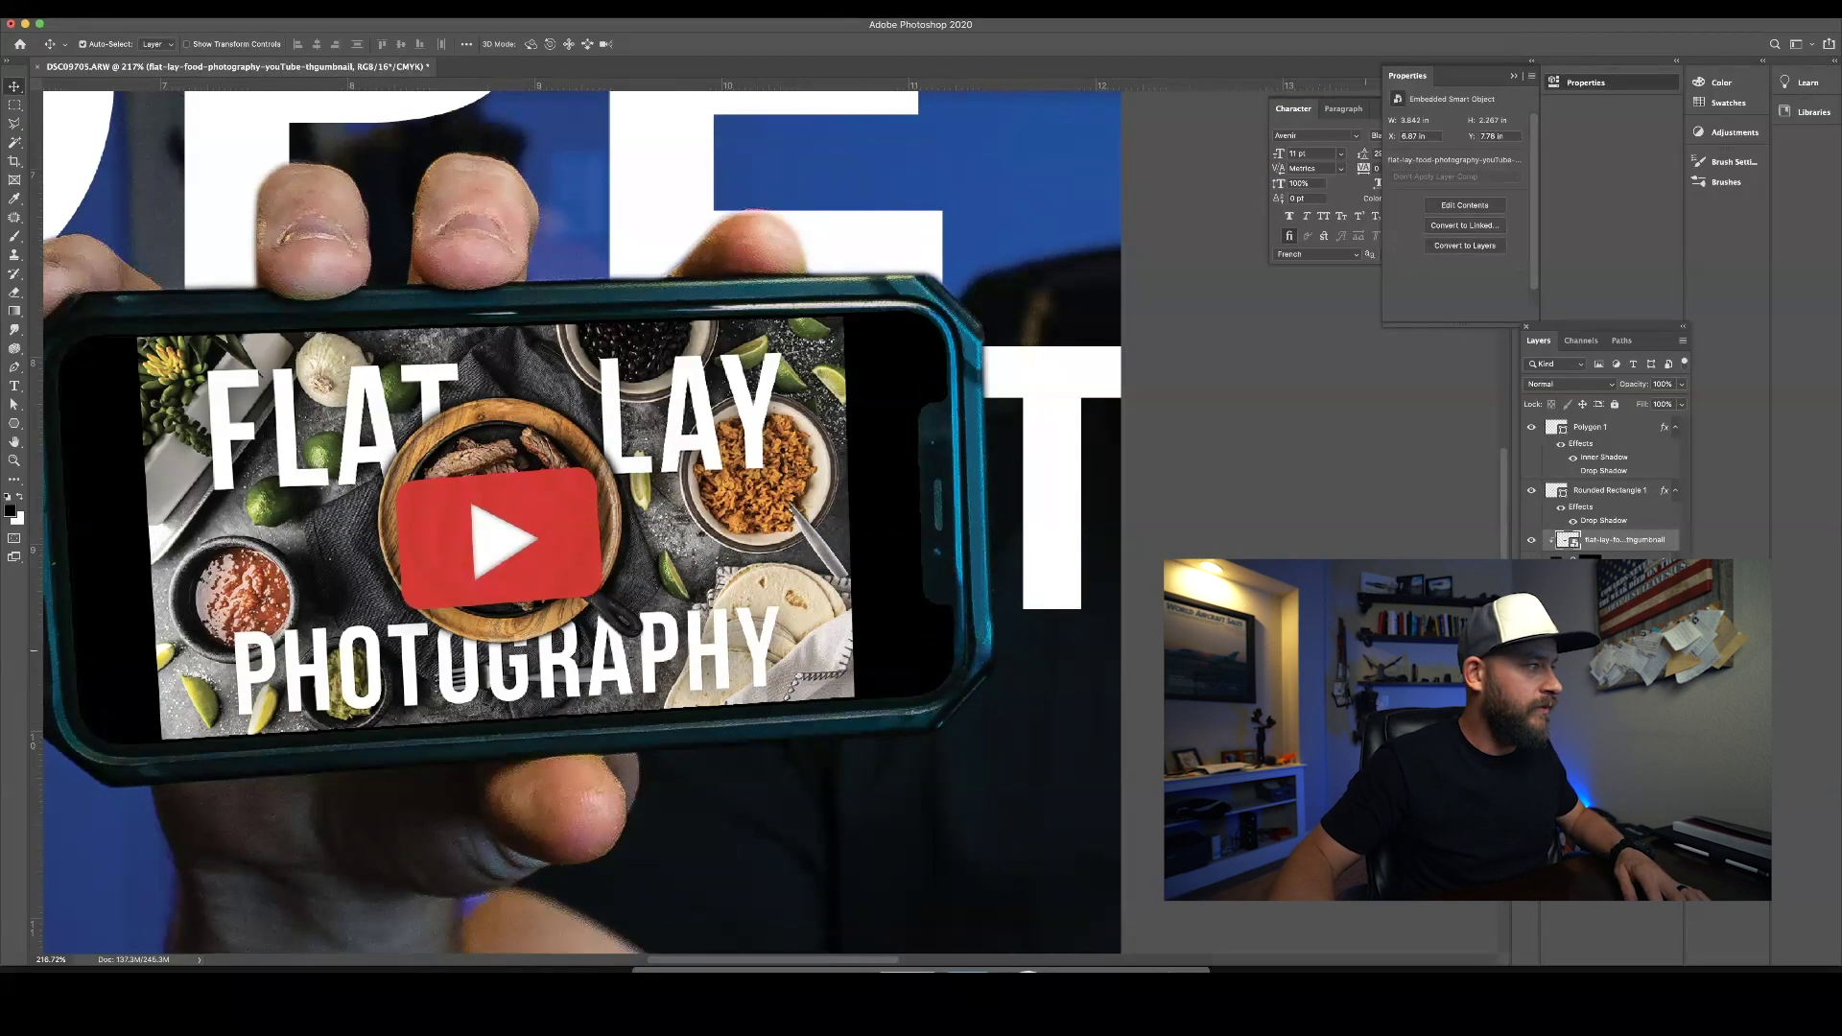
shift+click(1600, 499)
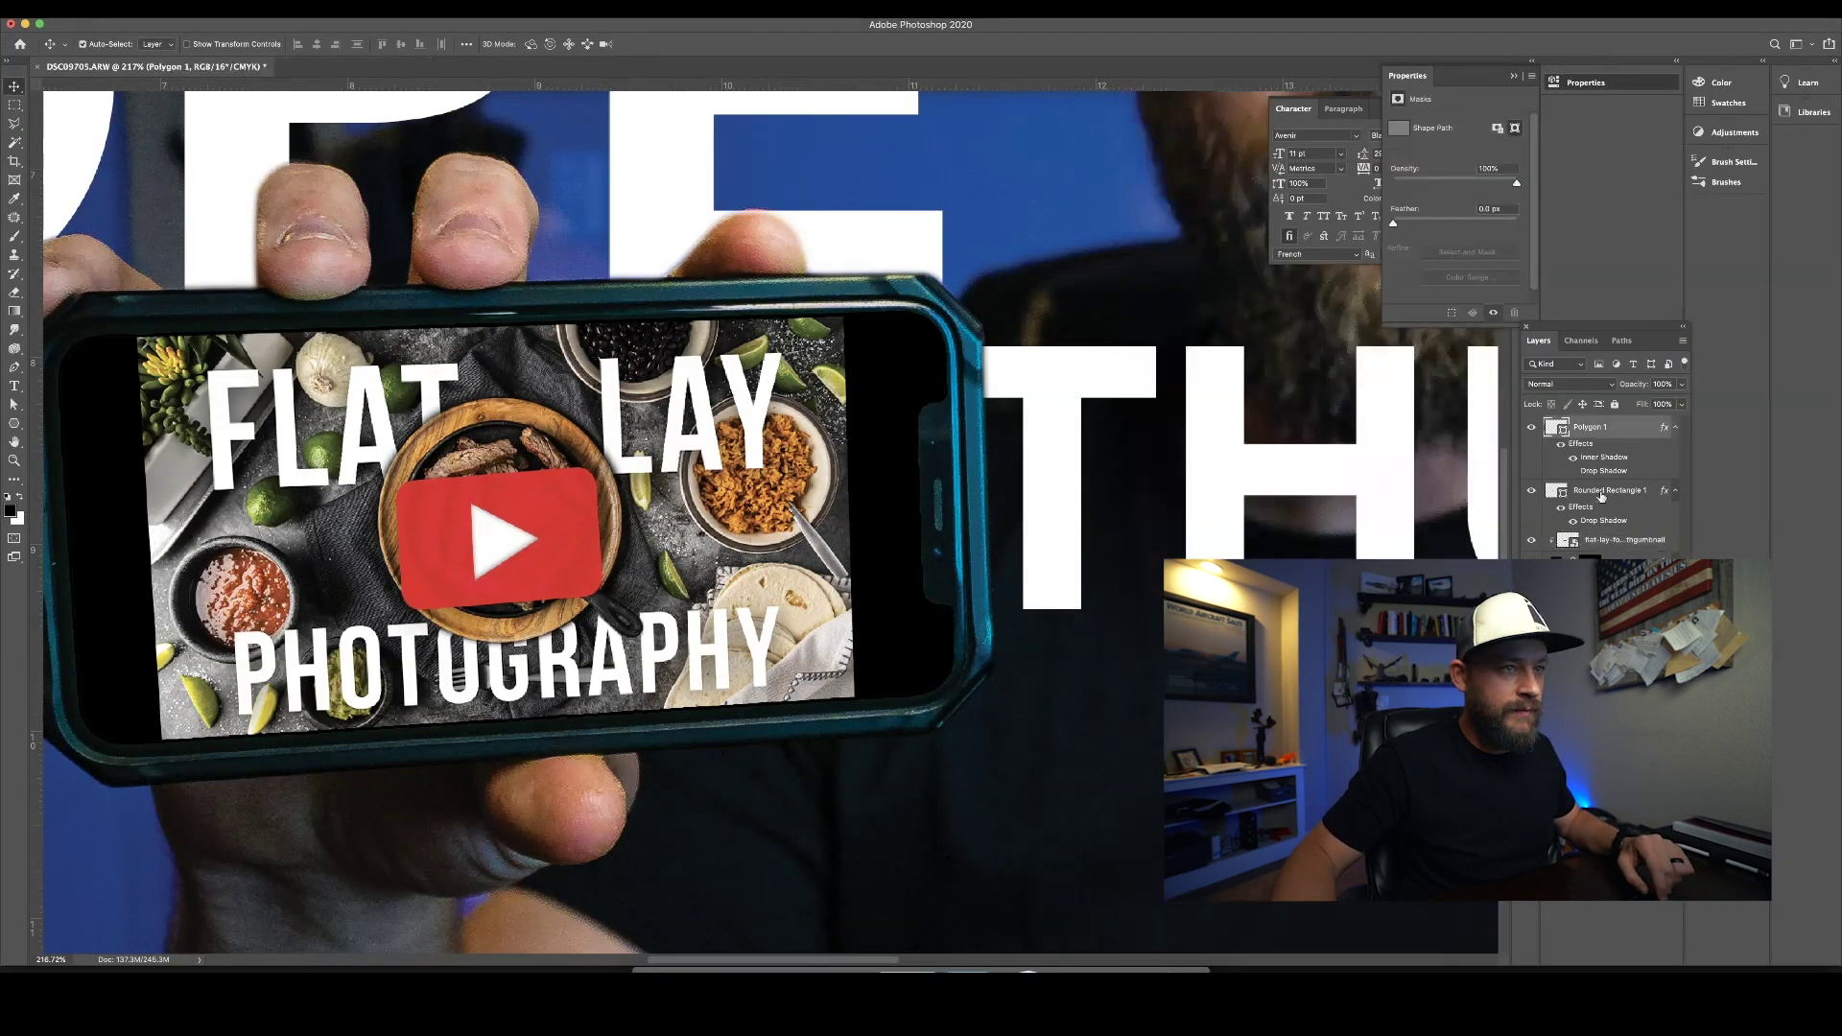
key(ctrl+g)
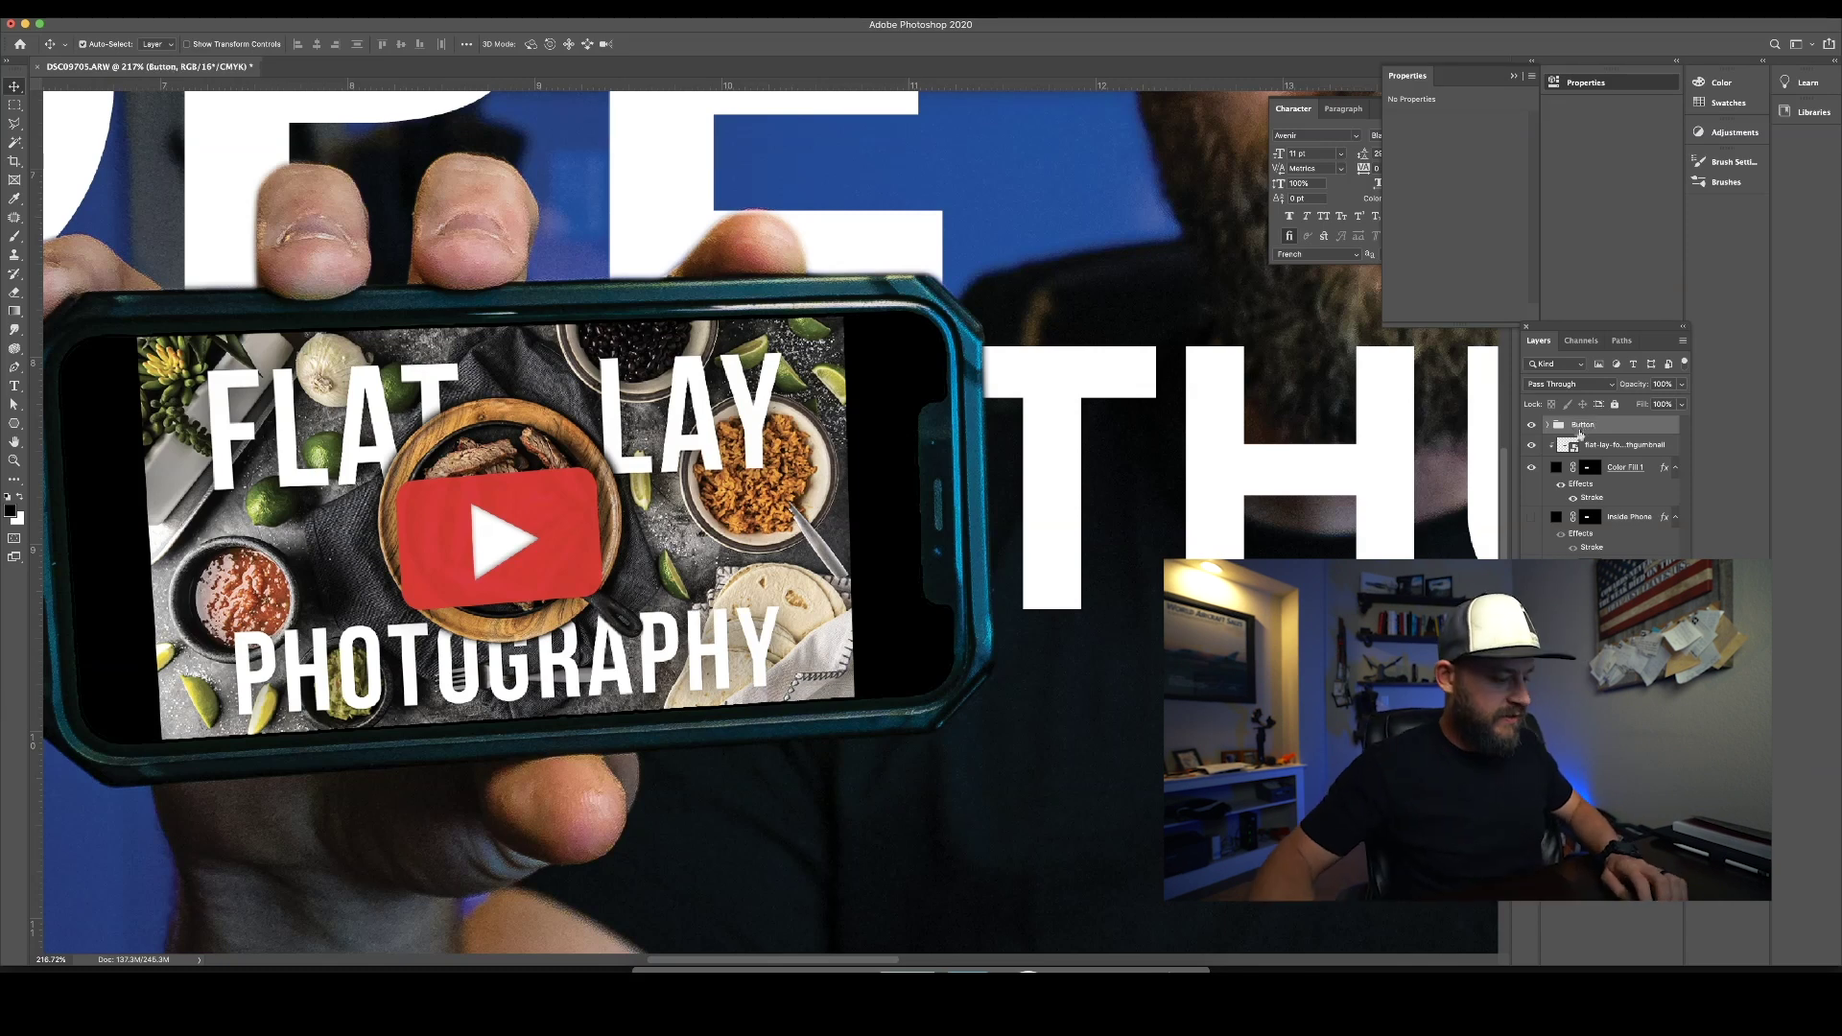
Step: Transform the Button group to about 94.5% width and 91.5% height, adjusting its corners and rotation to about 1.1°
key(ctrl+t)
right_click(426, 550)
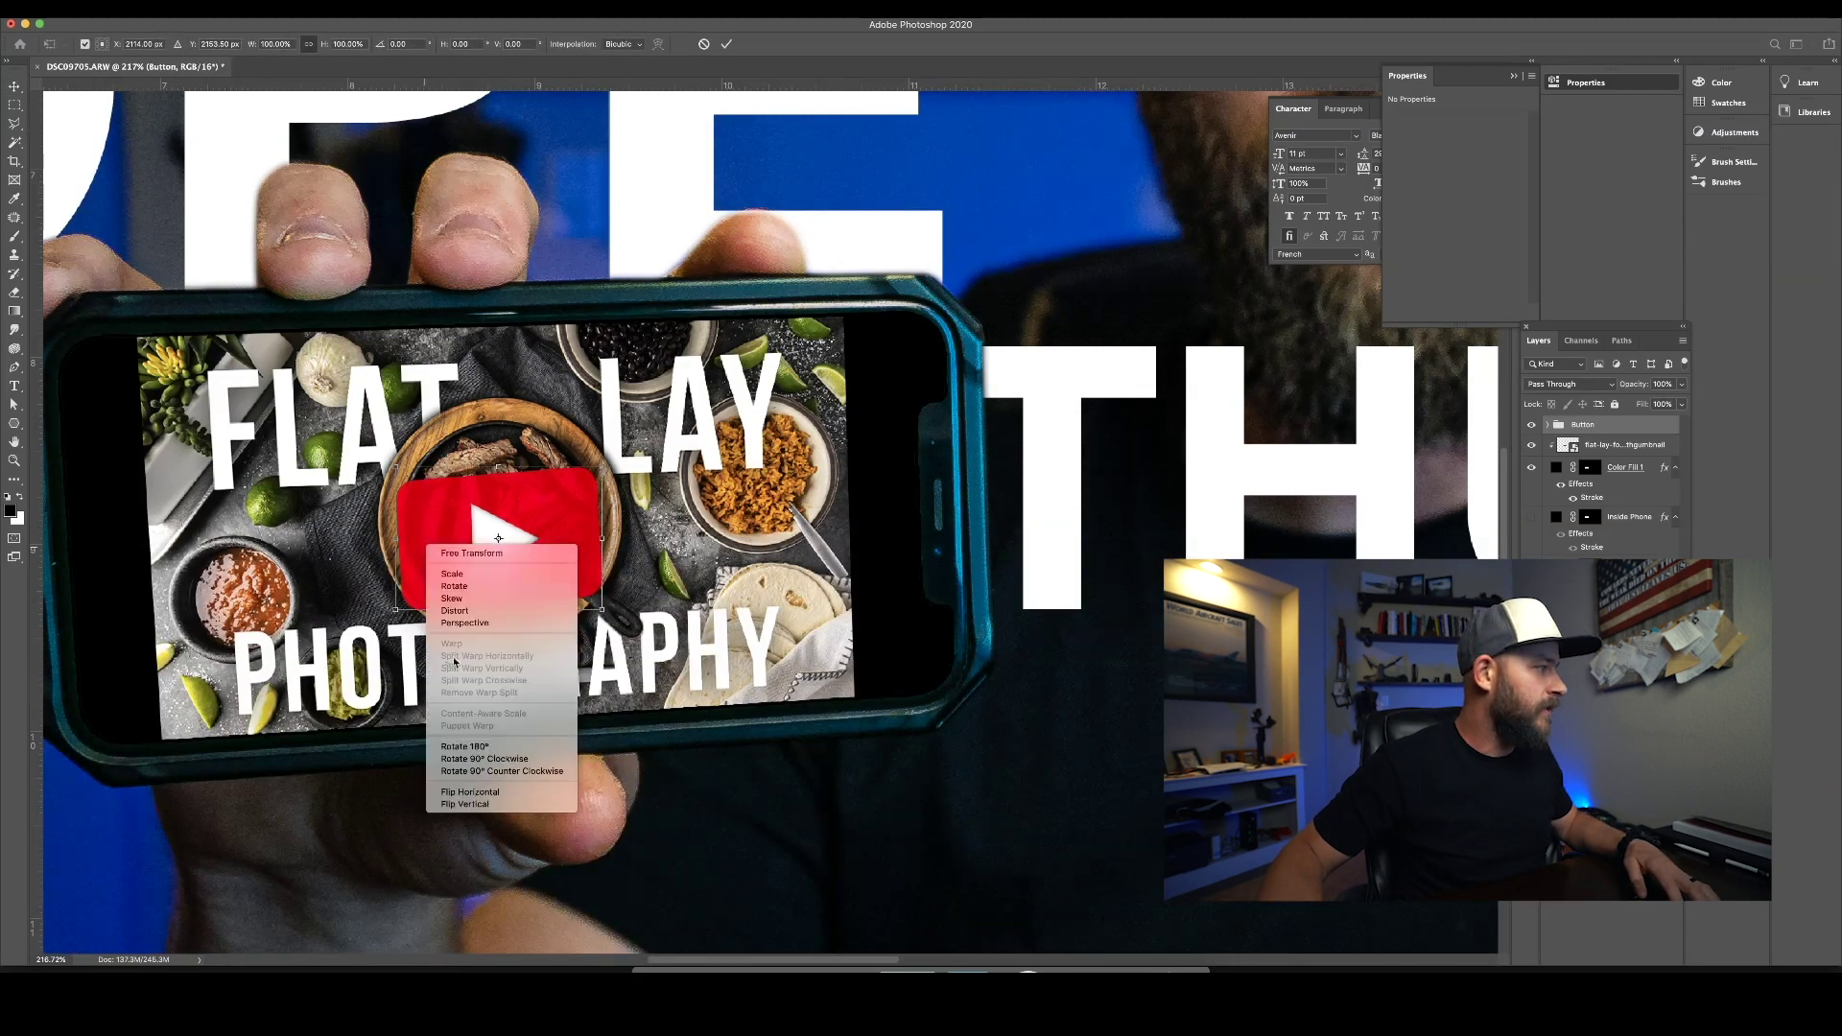
click(411, 562)
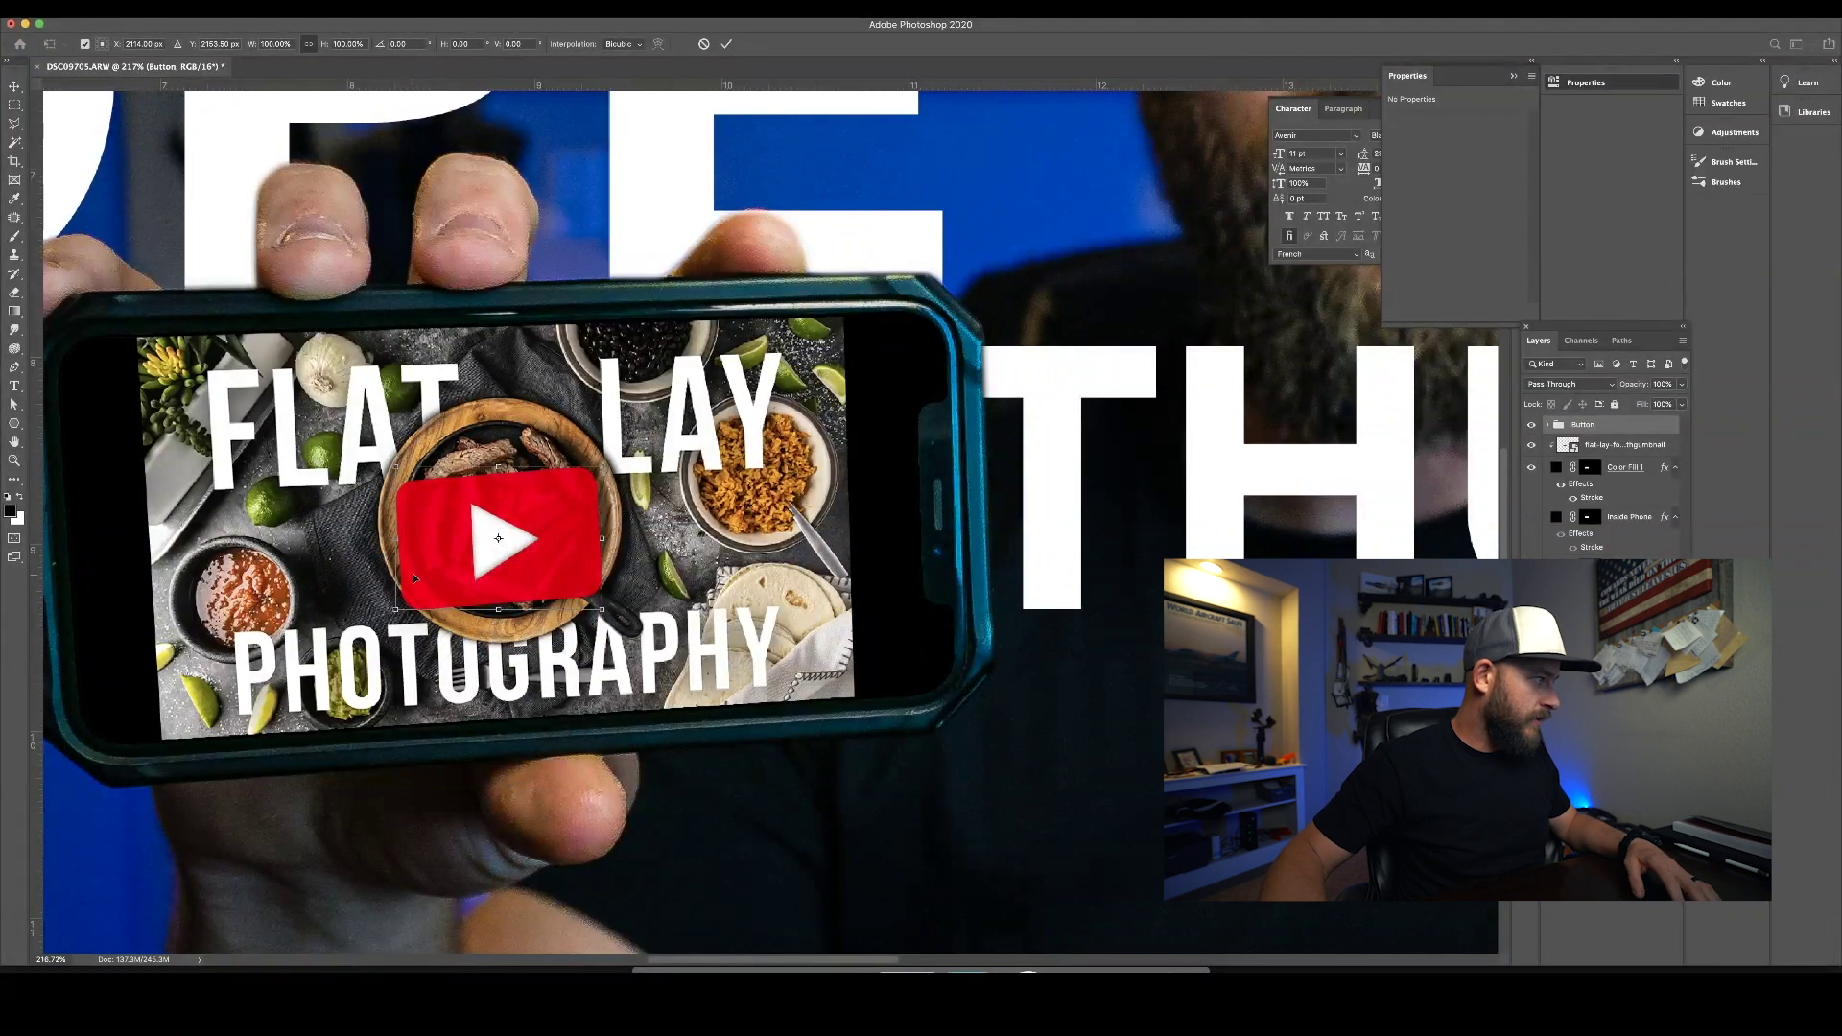
drag(394, 619, 405, 601)
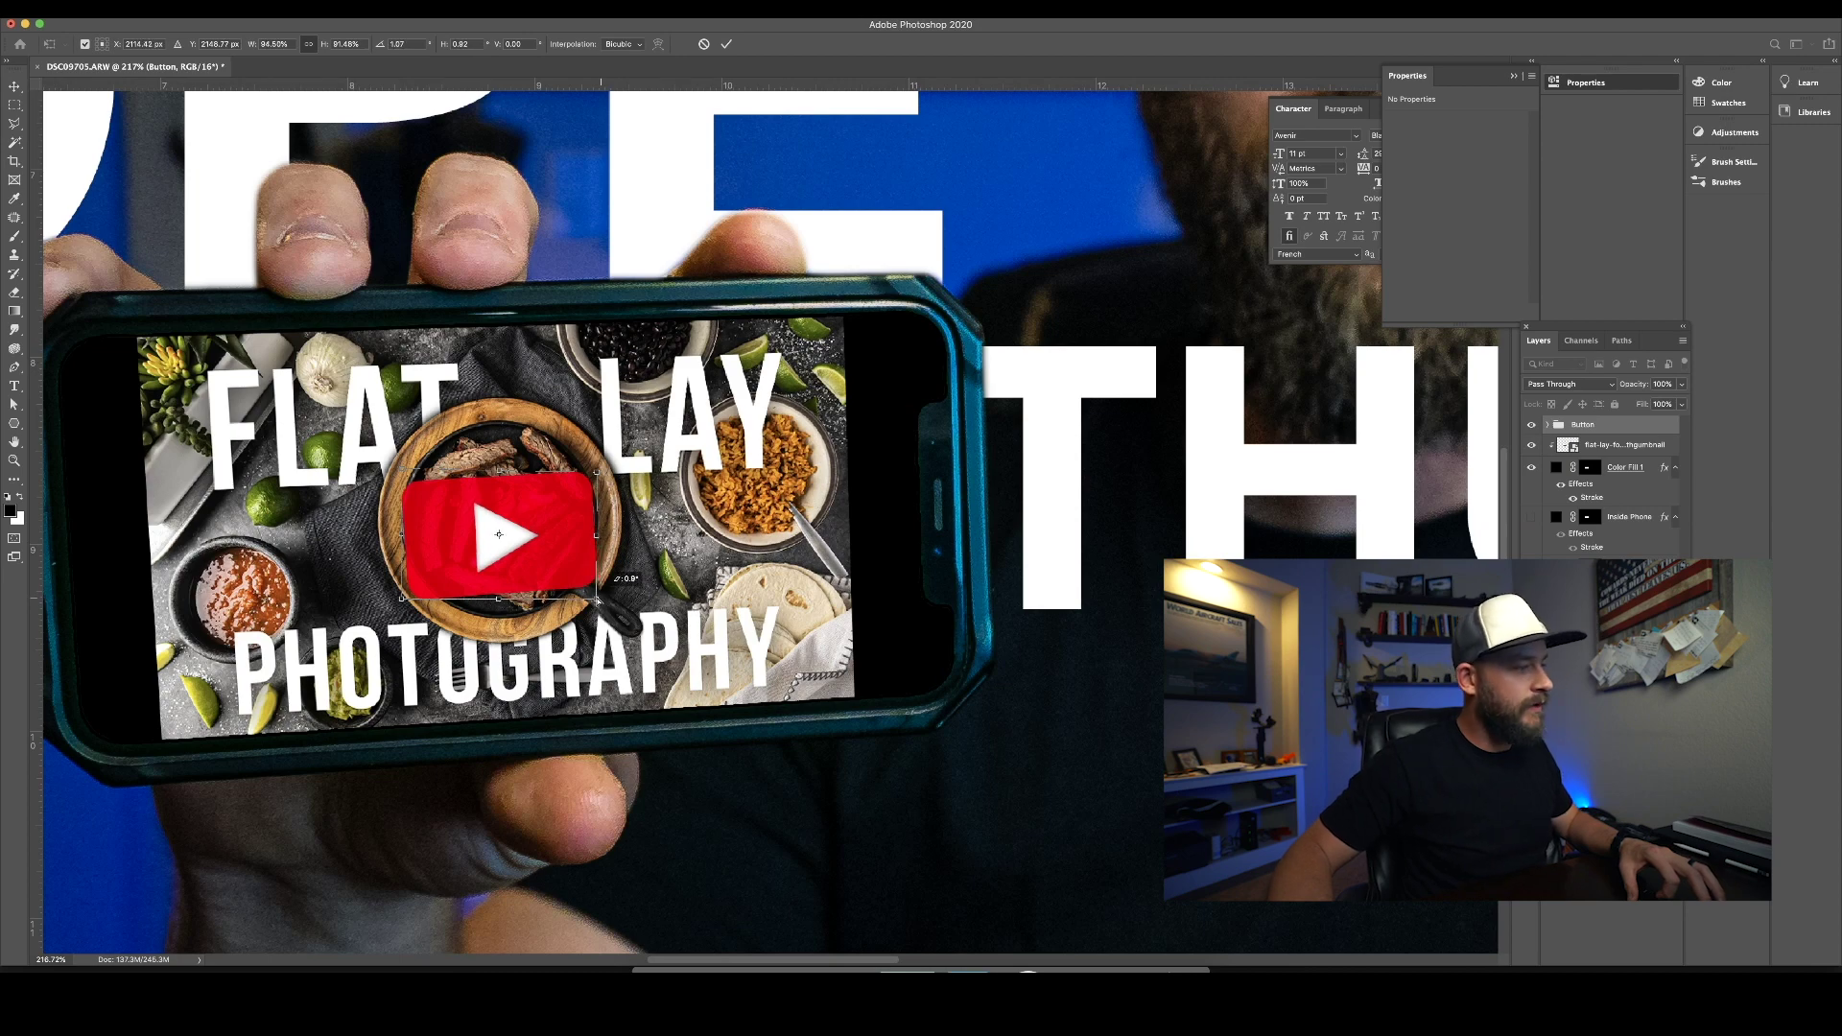
key(Return)
key(super+0)
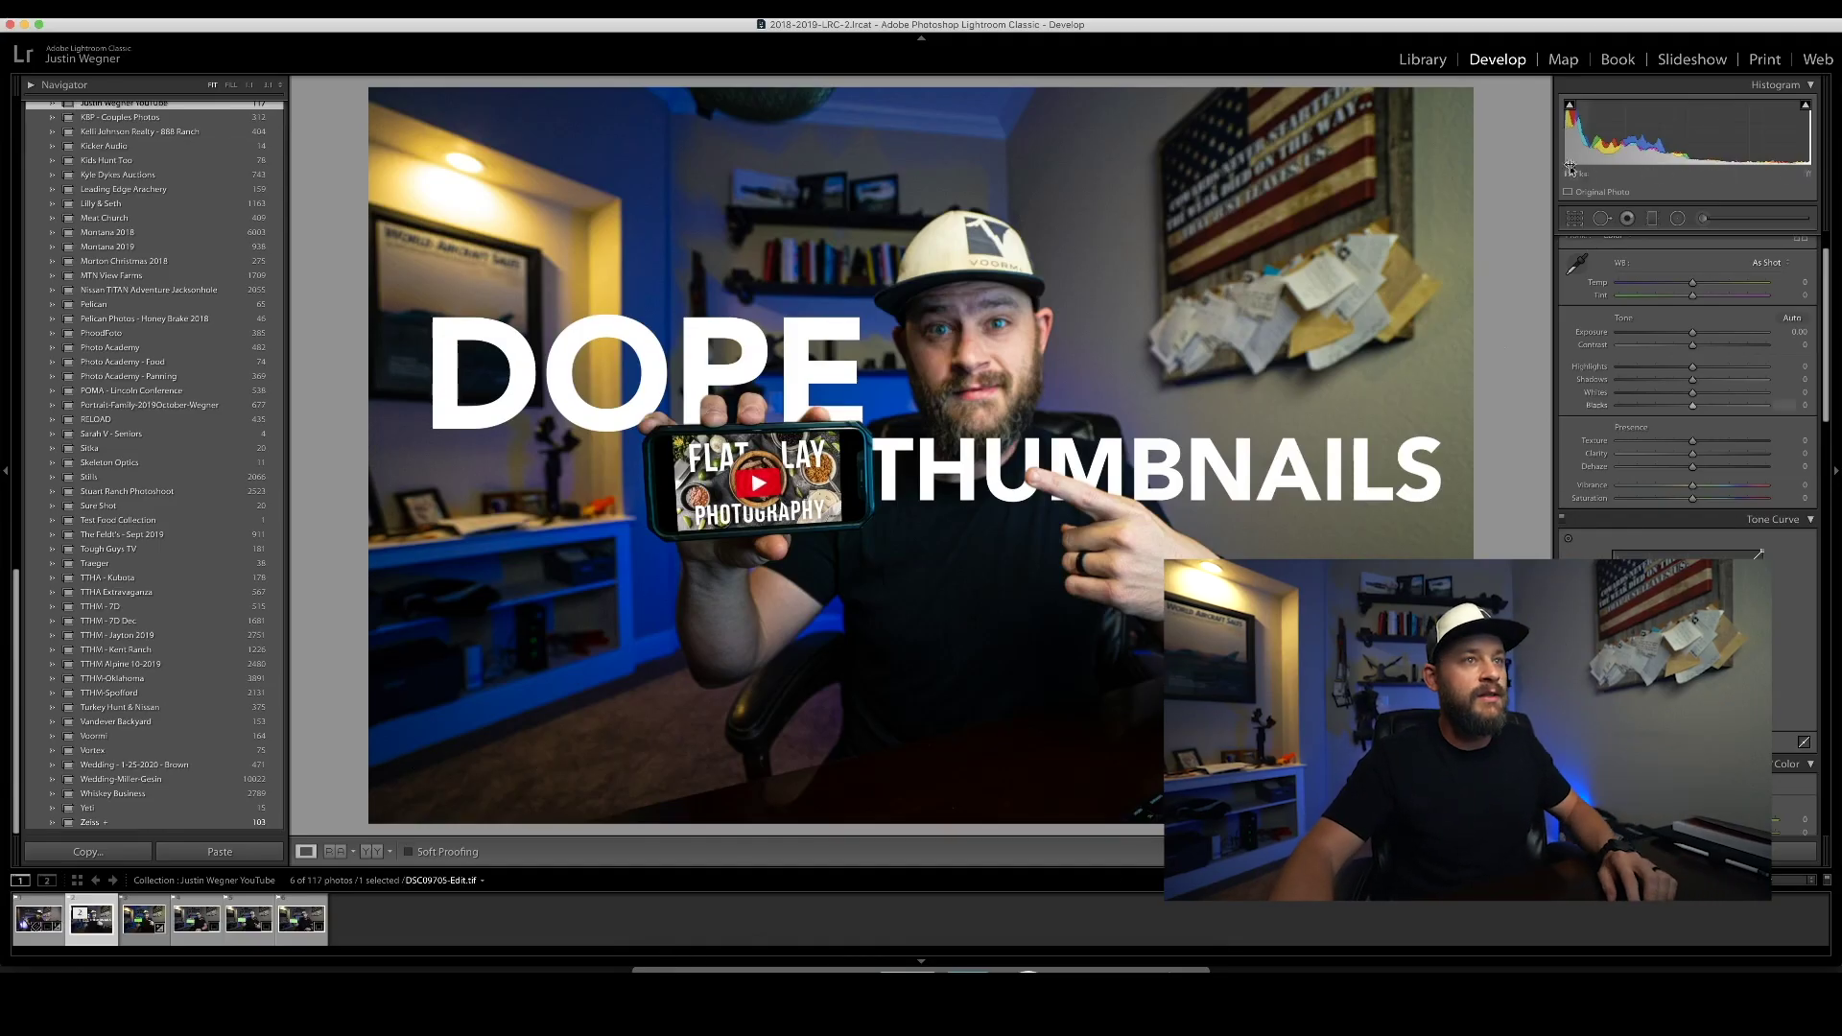
Step: Crop the finished thumbnail to a 16 x 9 aspect ratio in Lightroom Classic
click(1574, 218)
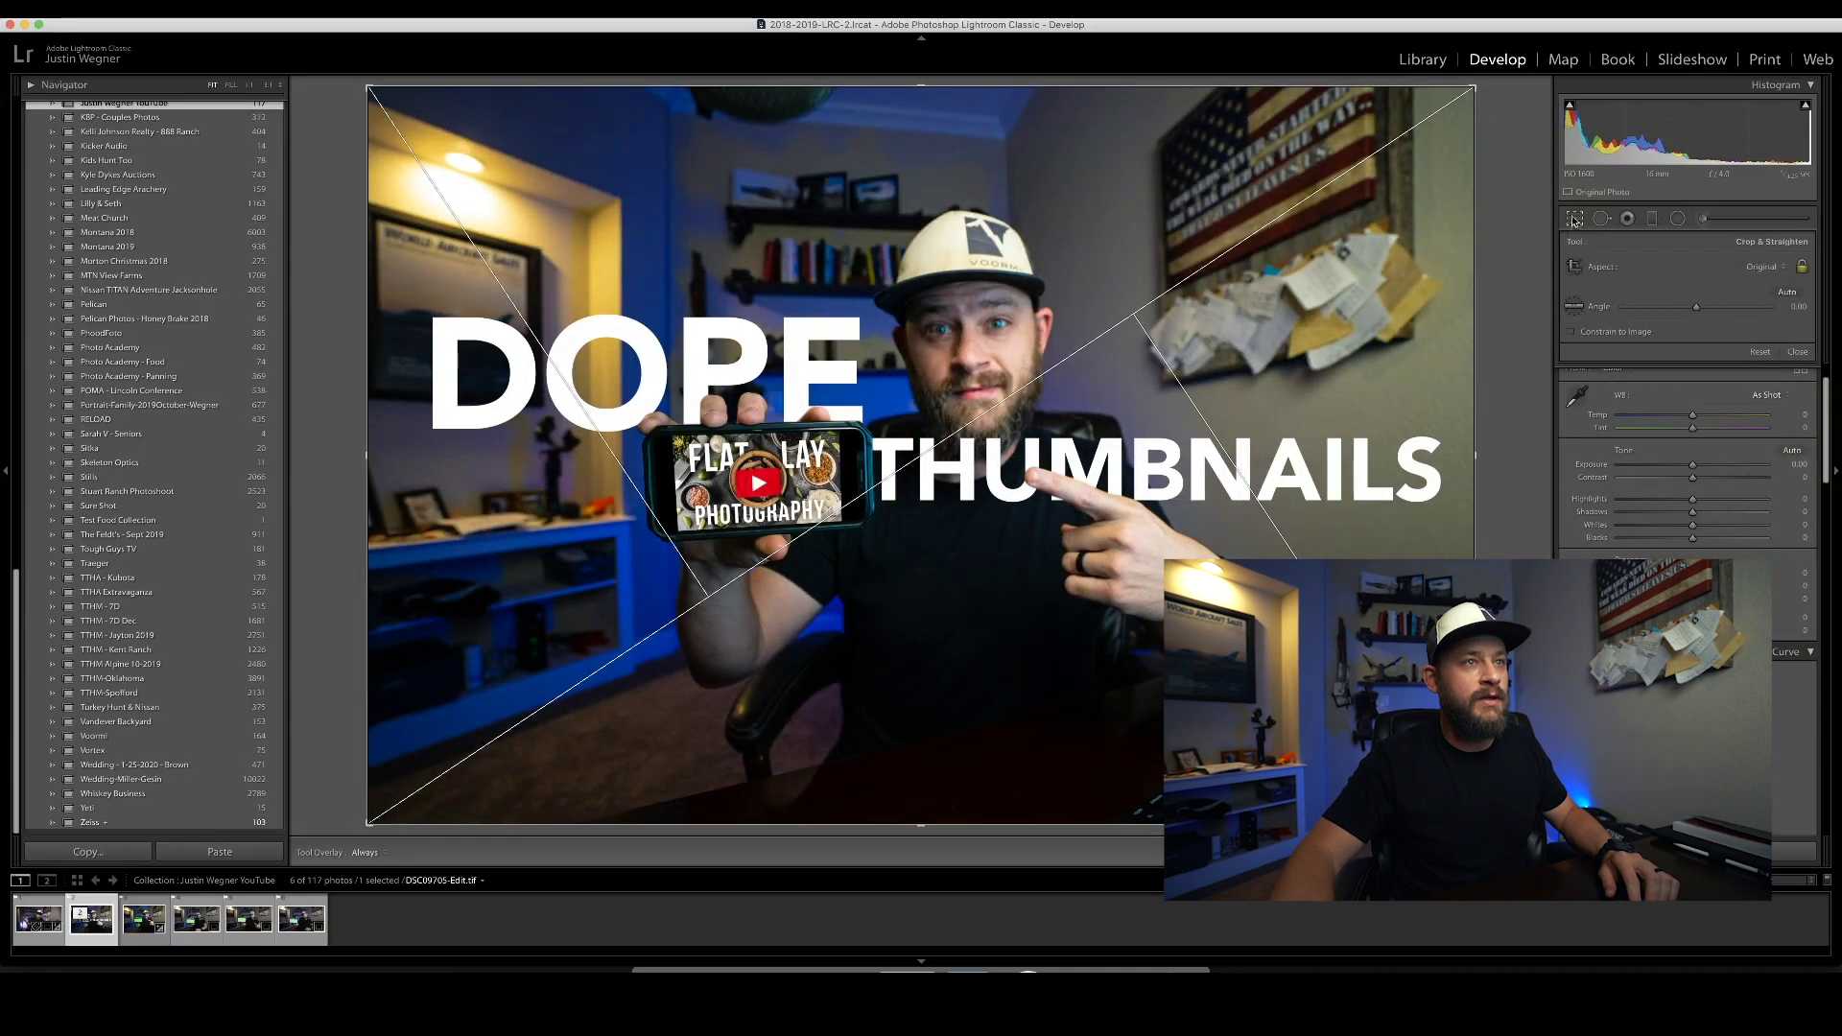
click(1763, 269)
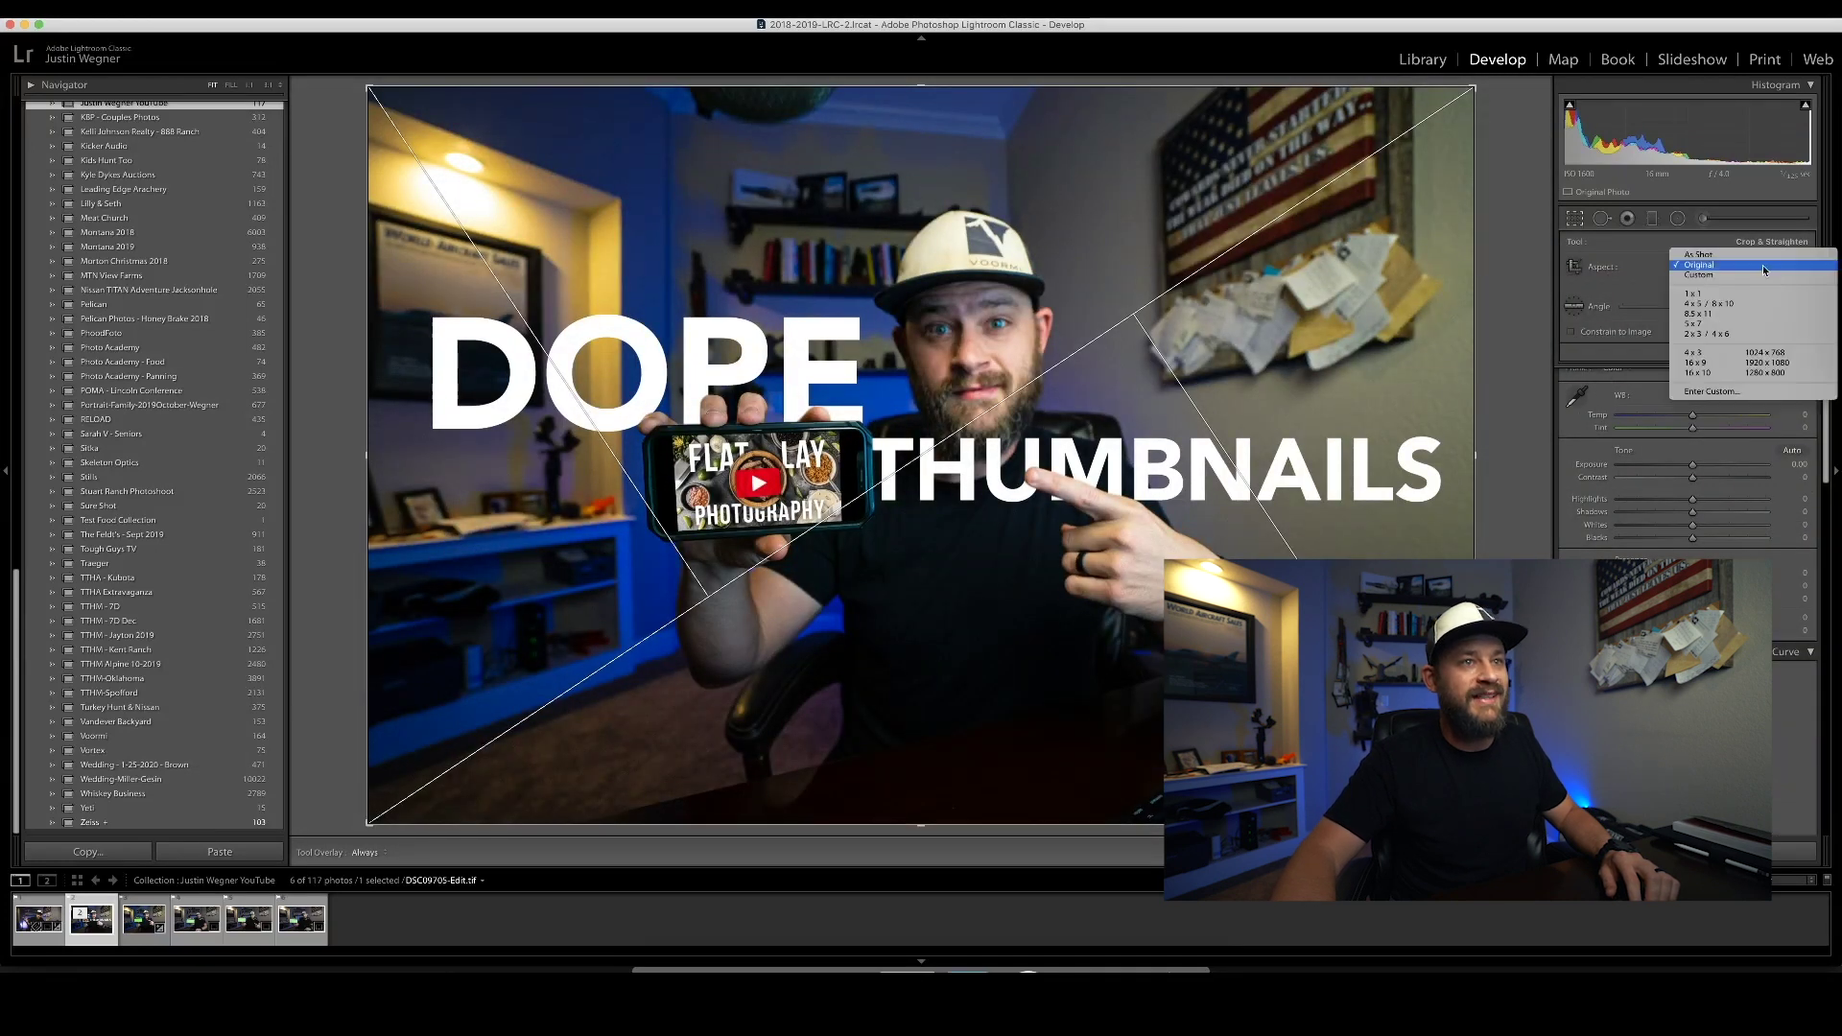
click(1706, 366)
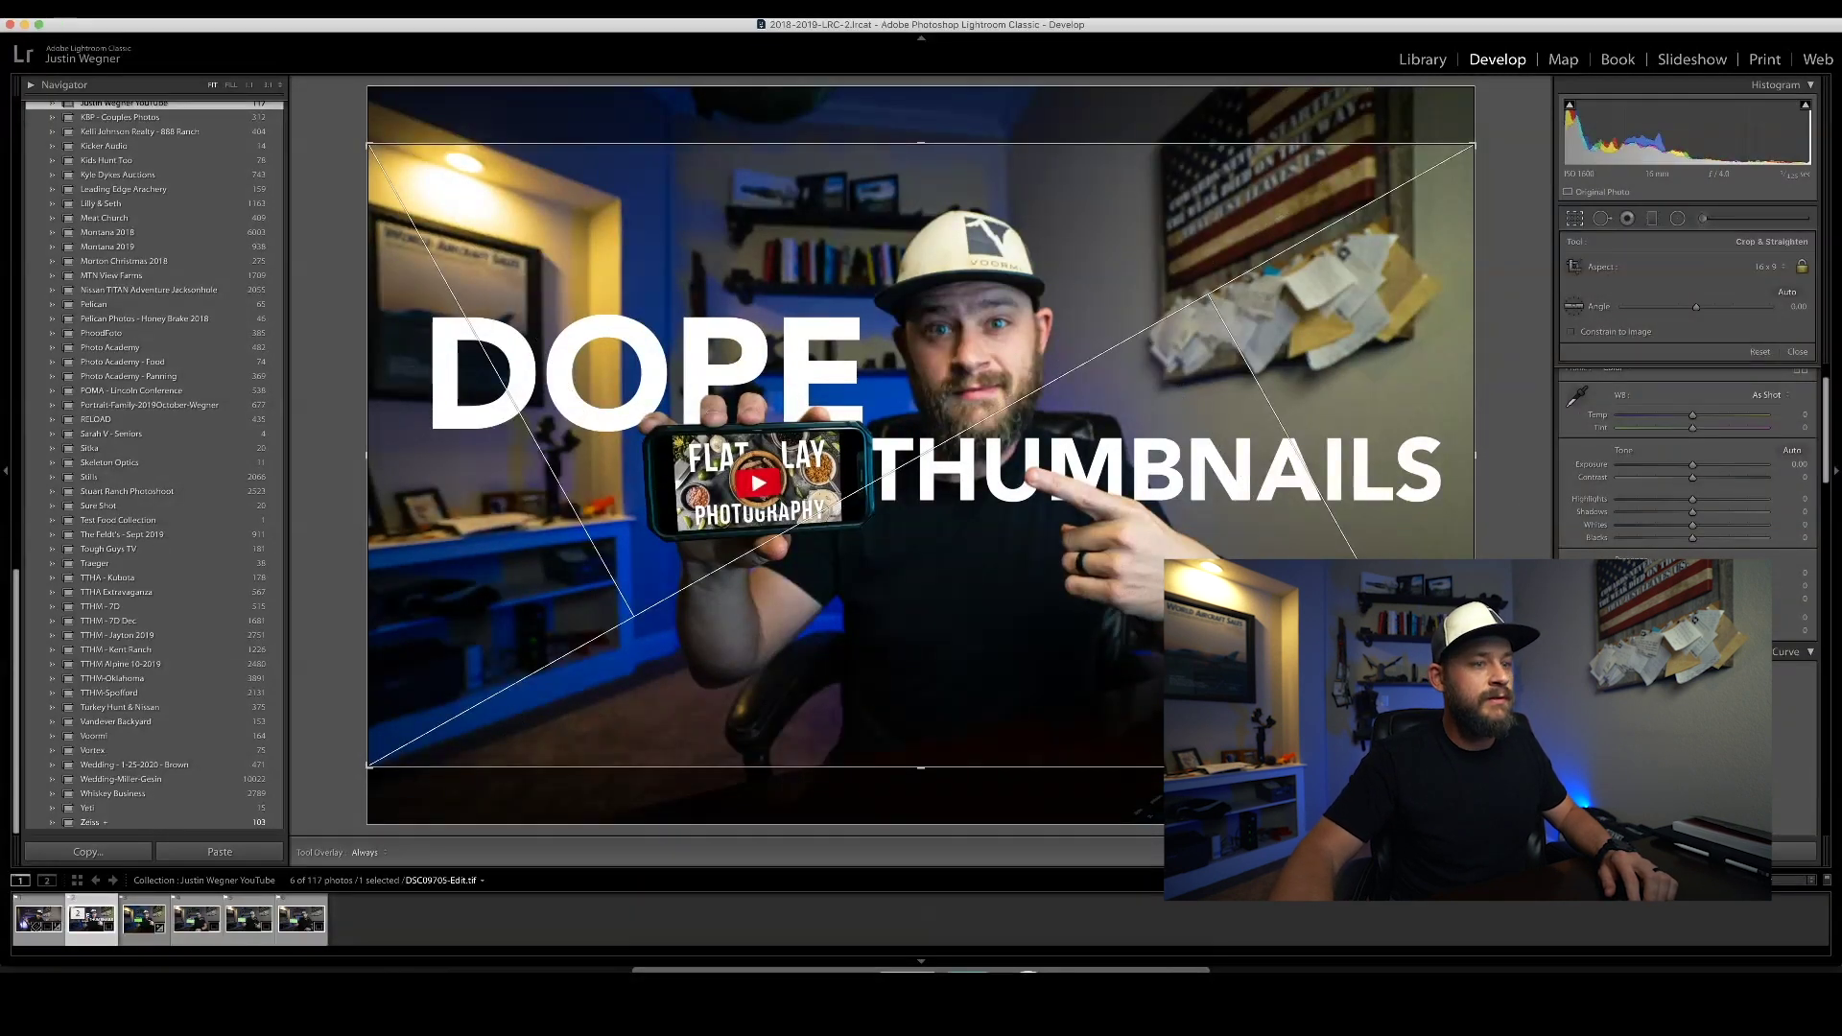
key(Return)
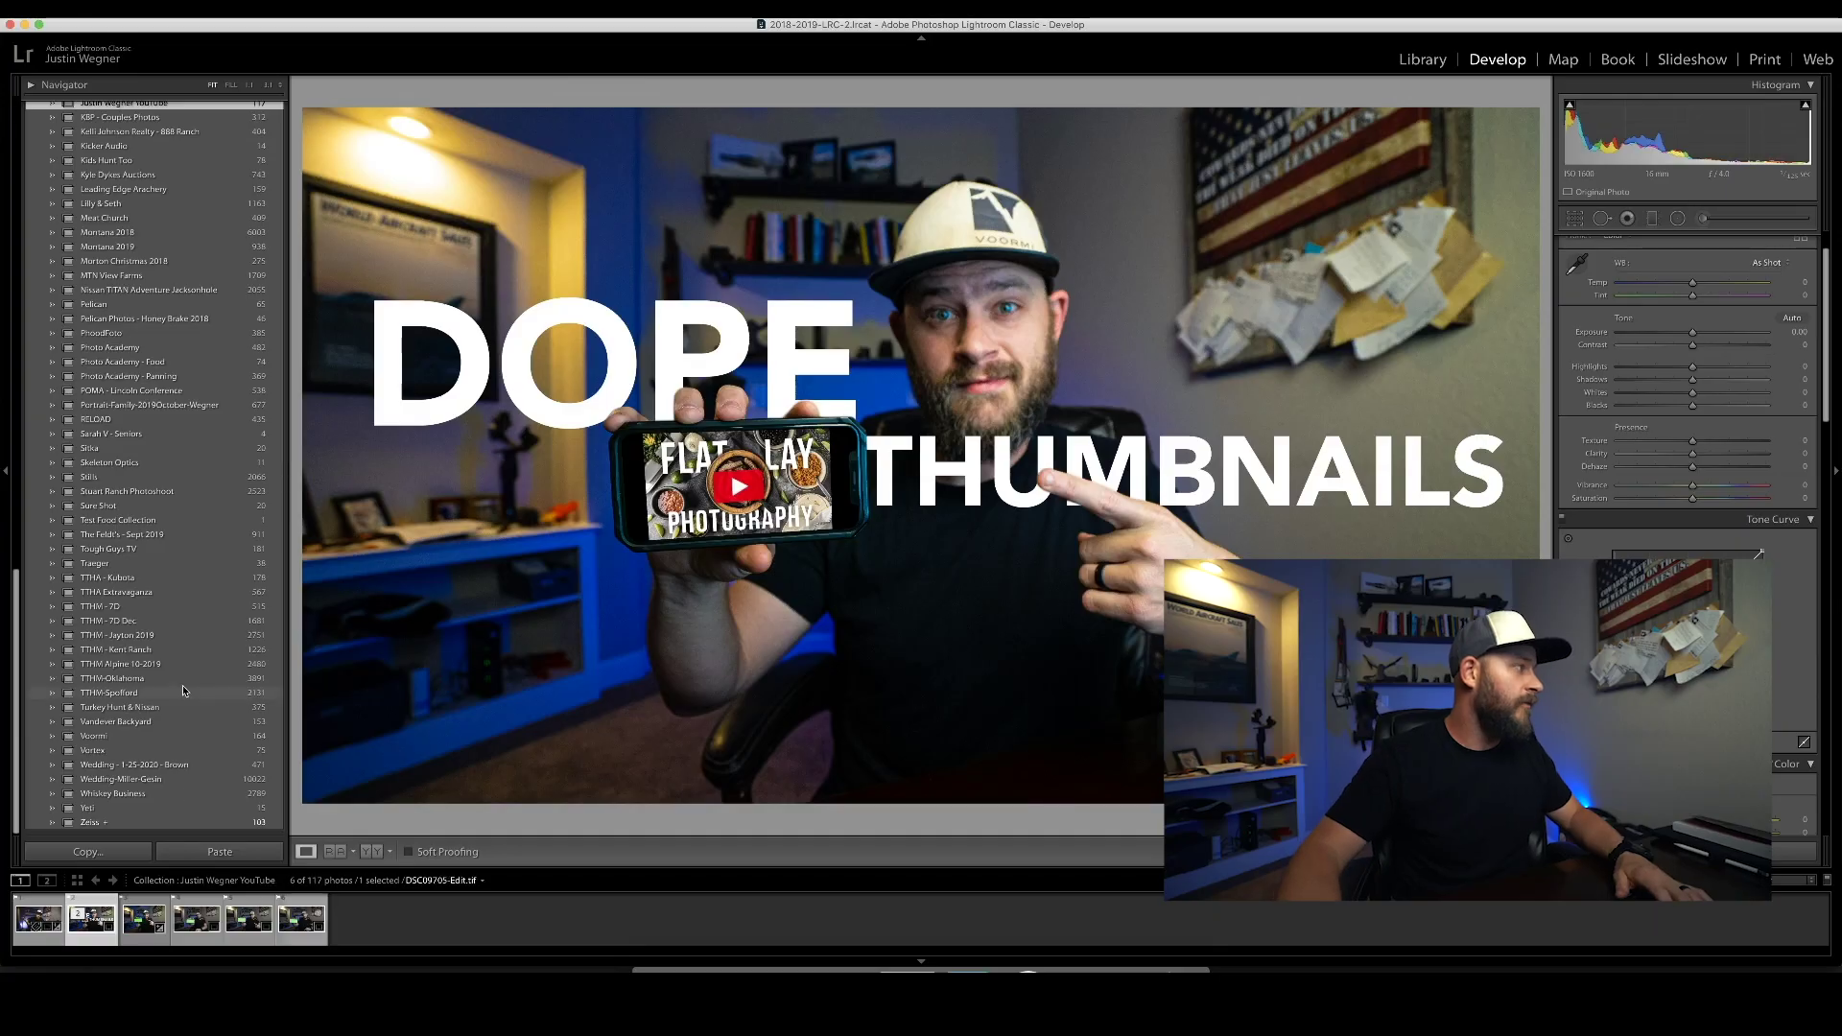
scroll(184, 689, up, 6)
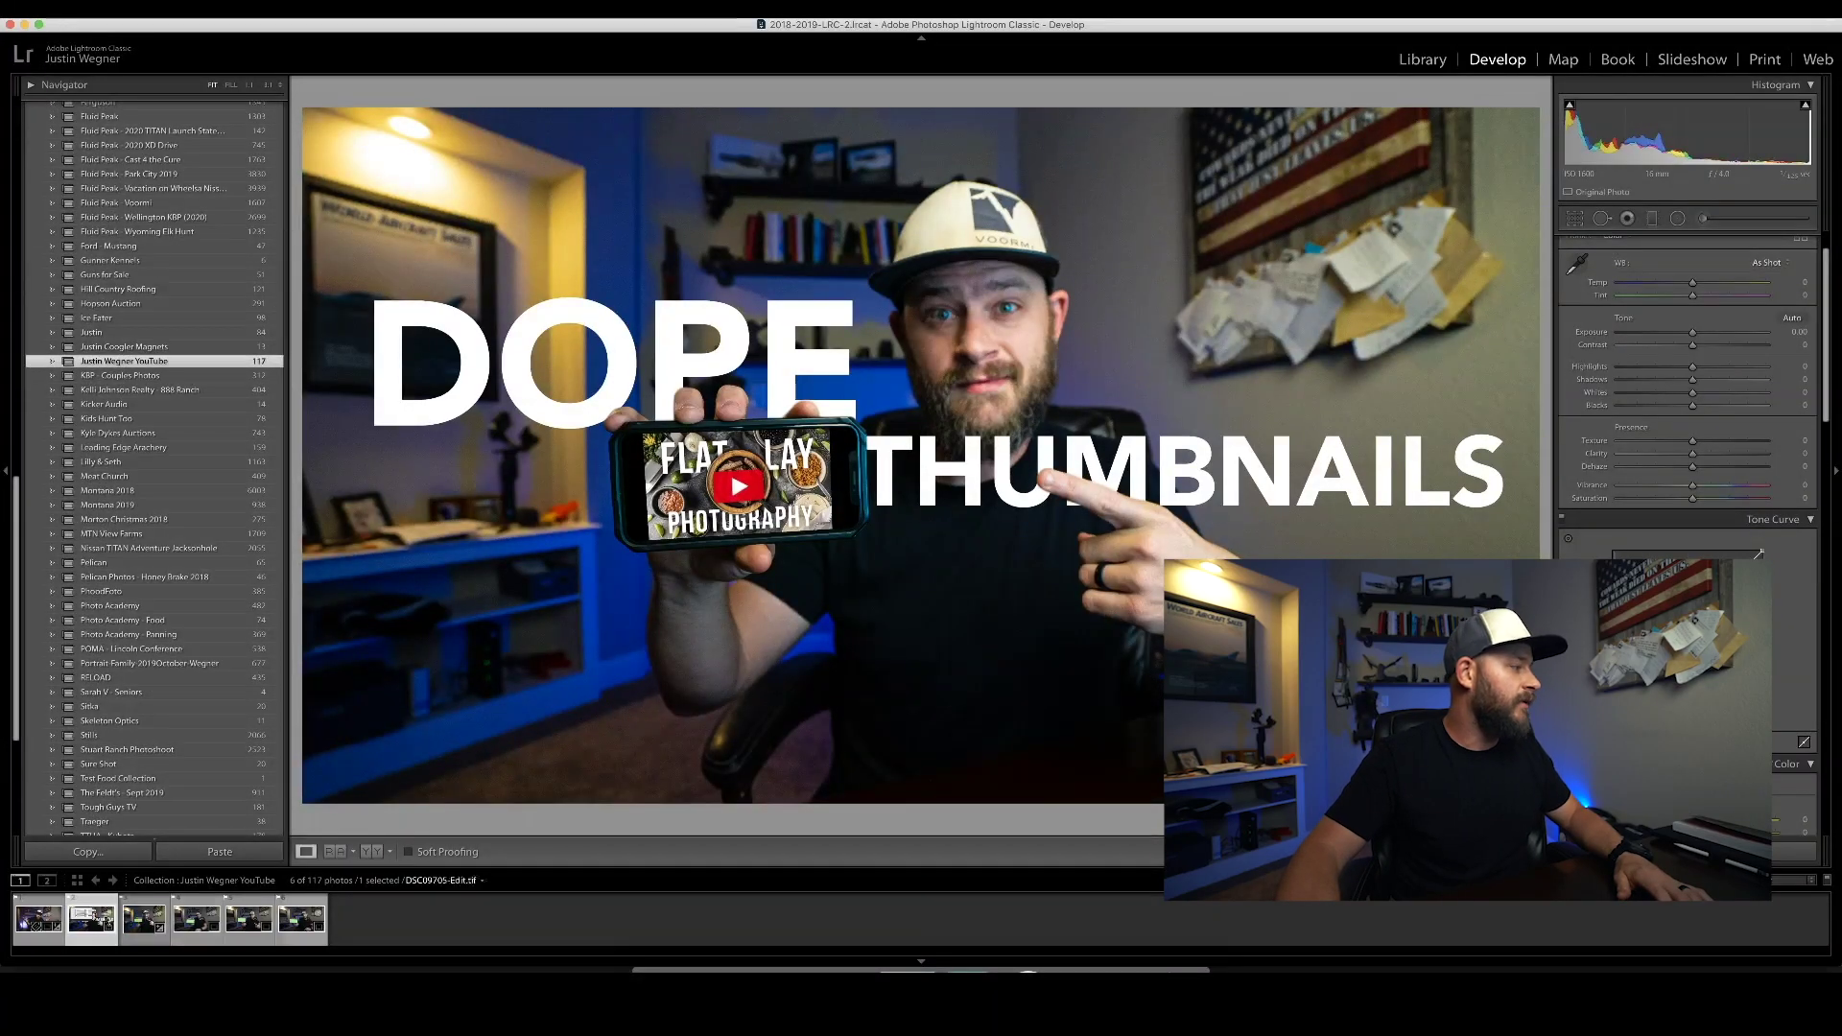